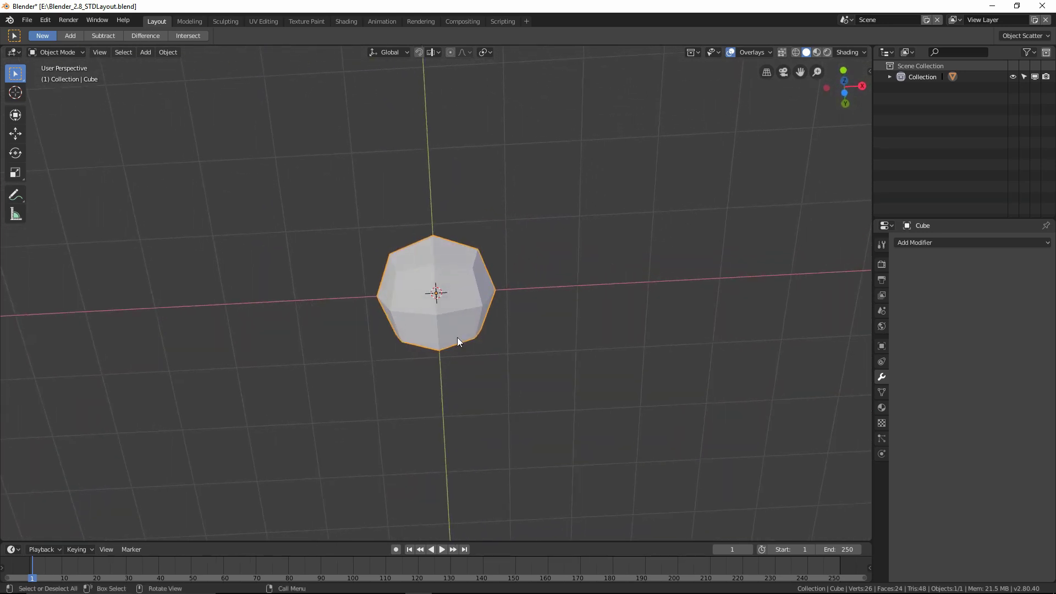
# Step: In Edit Mode, select the two adjacent faces on the +X half of the sphere's underside and inset them about 0.15
pyautogui.scroll(2, 457, 338)
pyautogui.hotkey('ctrl', 'Tab')
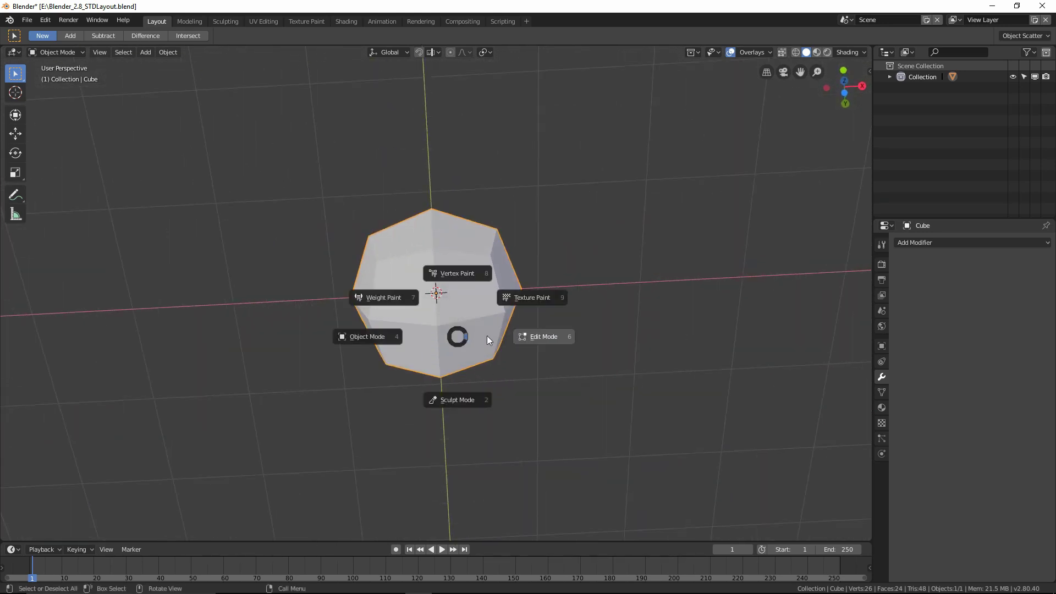
pyautogui.click(538, 336)
pyautogui.hotkey('alt', 'a')
pyautogui.press('3')
pyautogui.click(464, 291)
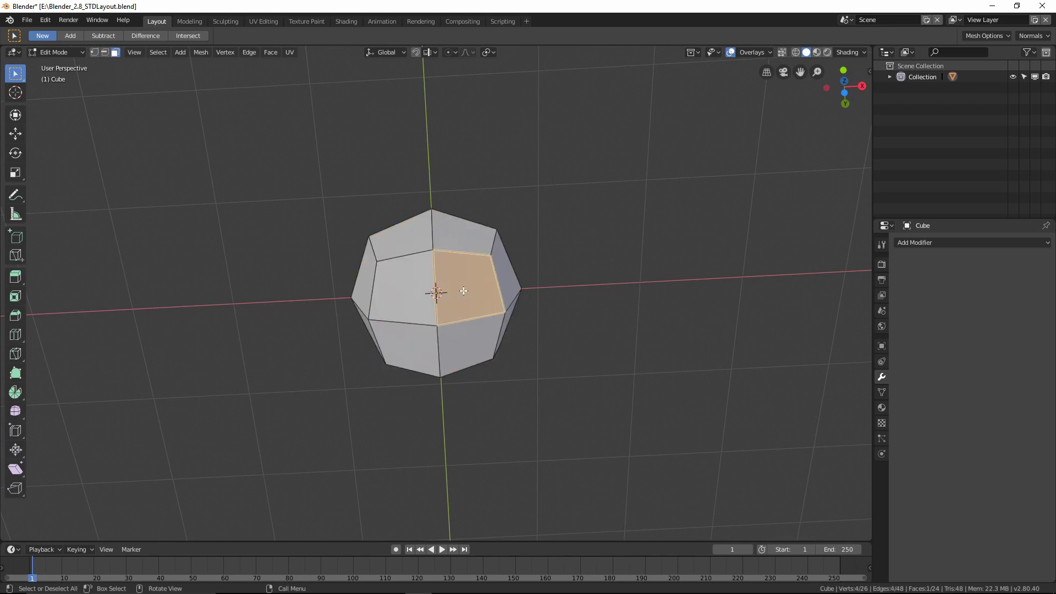
pyautogui.keyDown('shift'); pyautogui.click(468, 332); pyautogui.keyUp('shift')
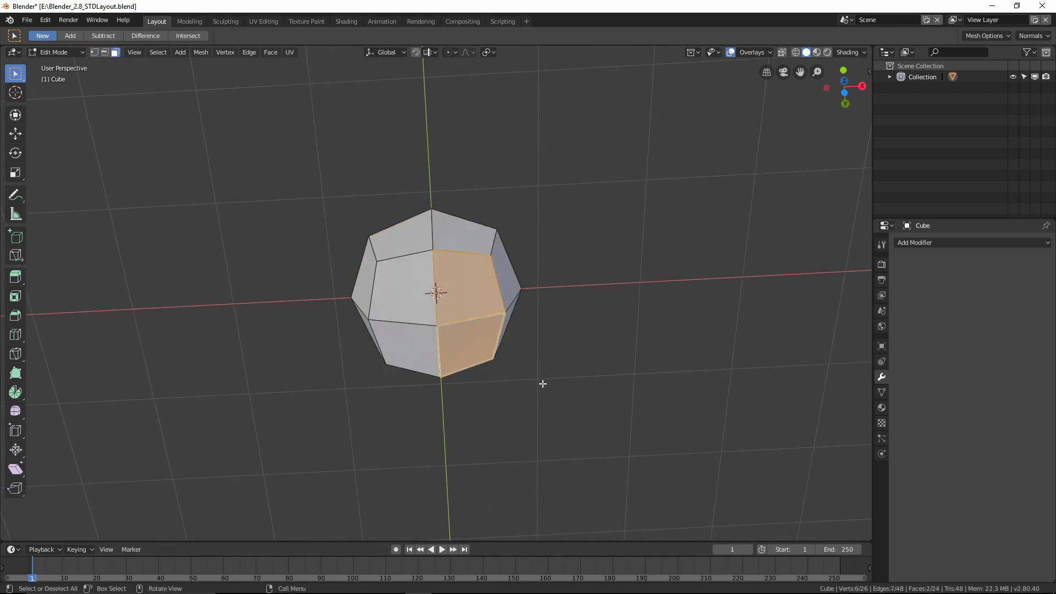
pyautogui.press('i')
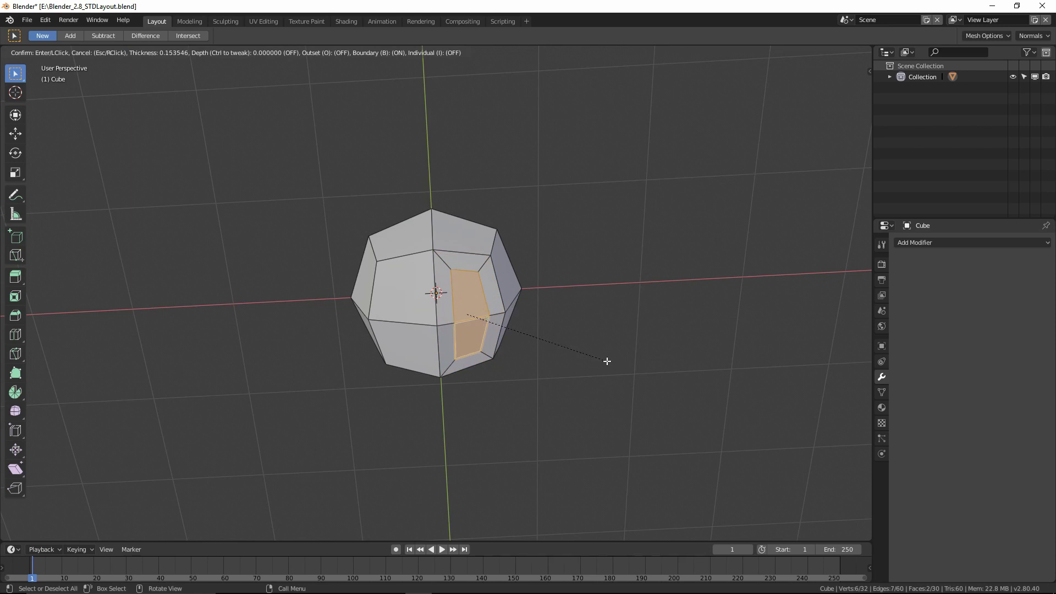
pyautogui.click(607, 361)
# Step: Inset the matching pair of underside faces on the -X half of the sphere by about 0.14
pyautogui.click(405, 306)
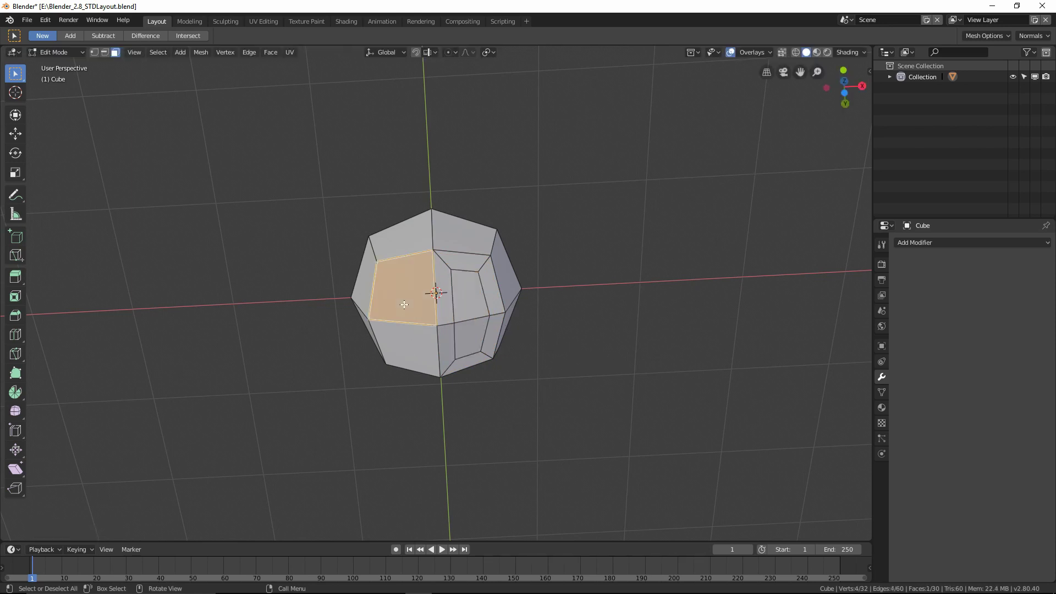
pyautogui.keyDown('shift'); pyautogui.click(403, 344); pyautogui.keyUp('shift')
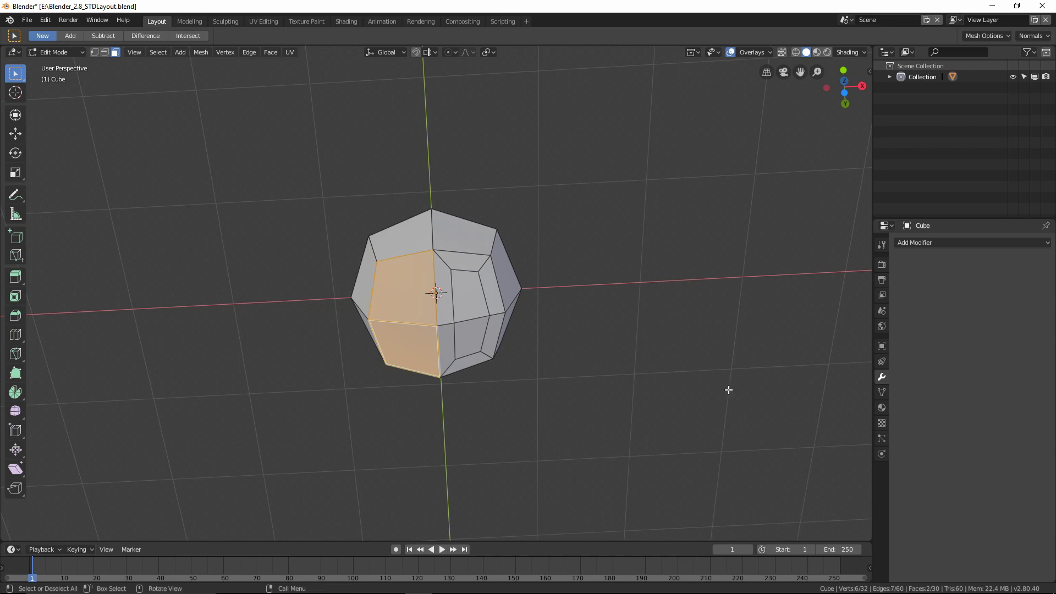
pyautogui.press('i')
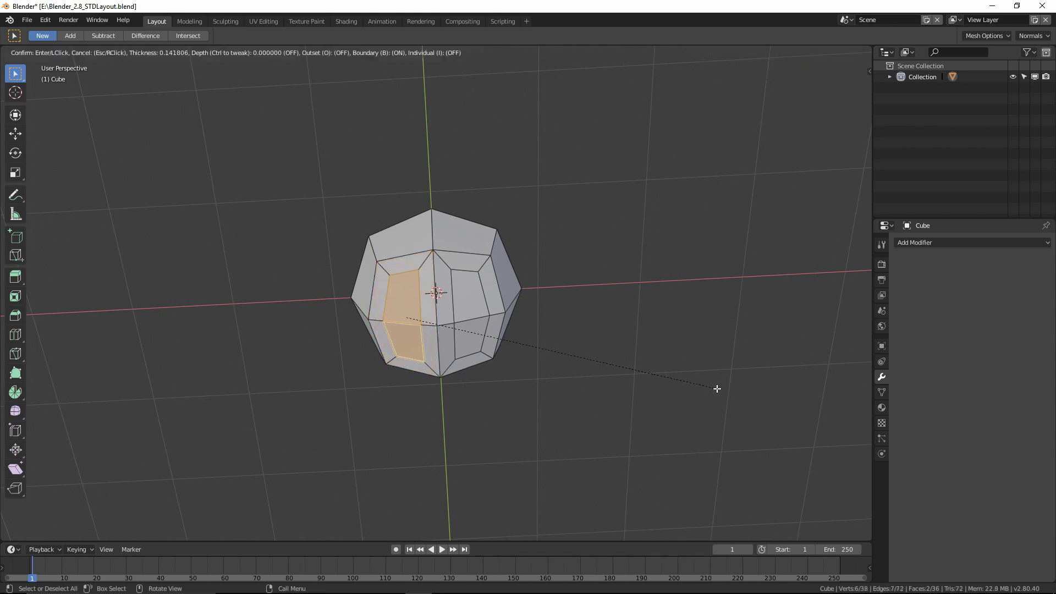
pyautogui.click(715, 389)
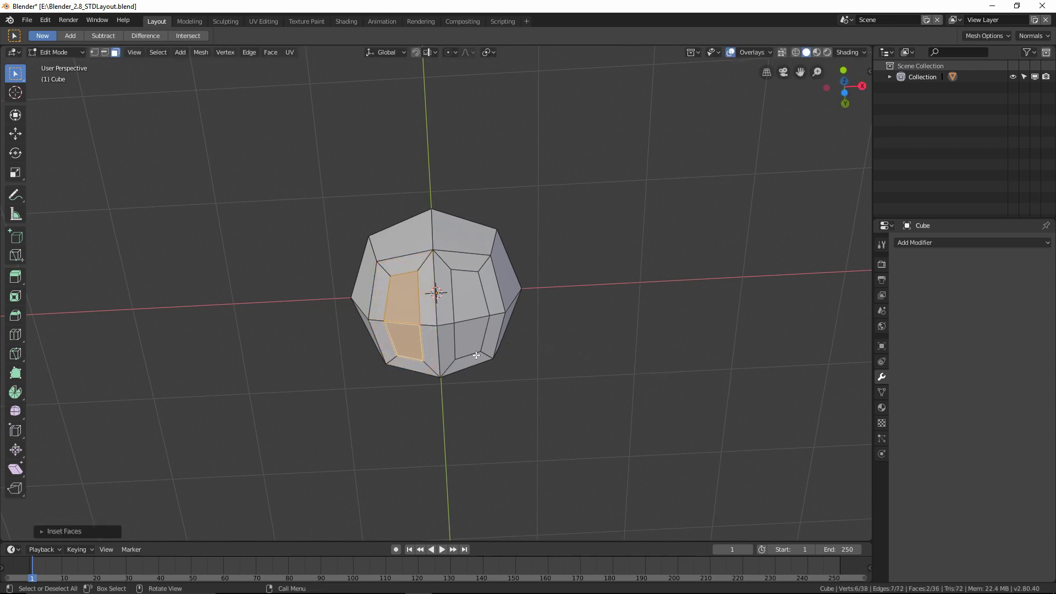
# Step: Round each of the two inset face pairs into a circle with the LoopTools Circle operation
pyautogui.rightClick(398, 303)
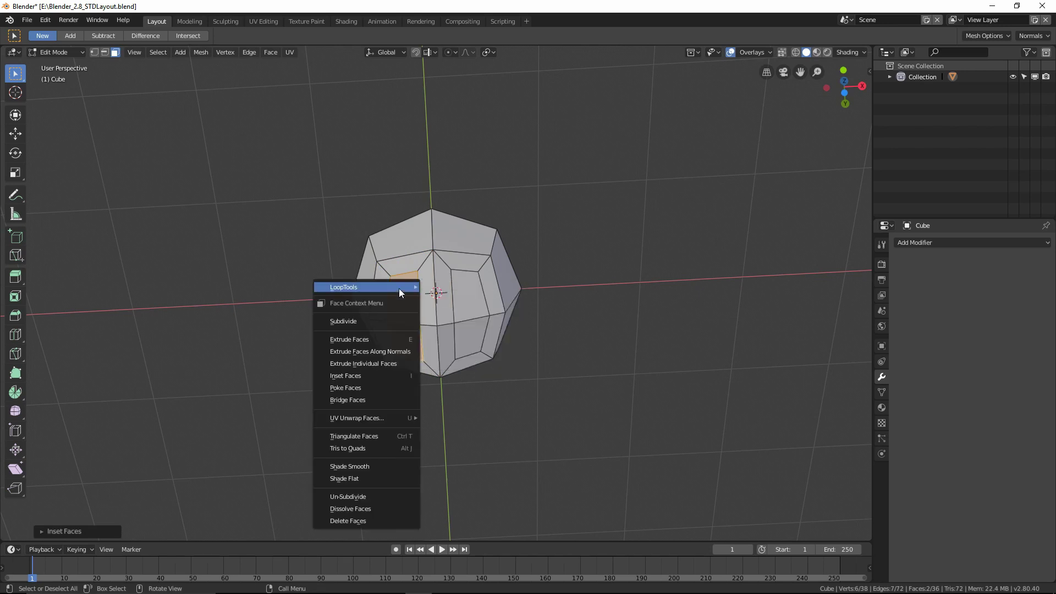
pyautogui.moveTo(398, 288)
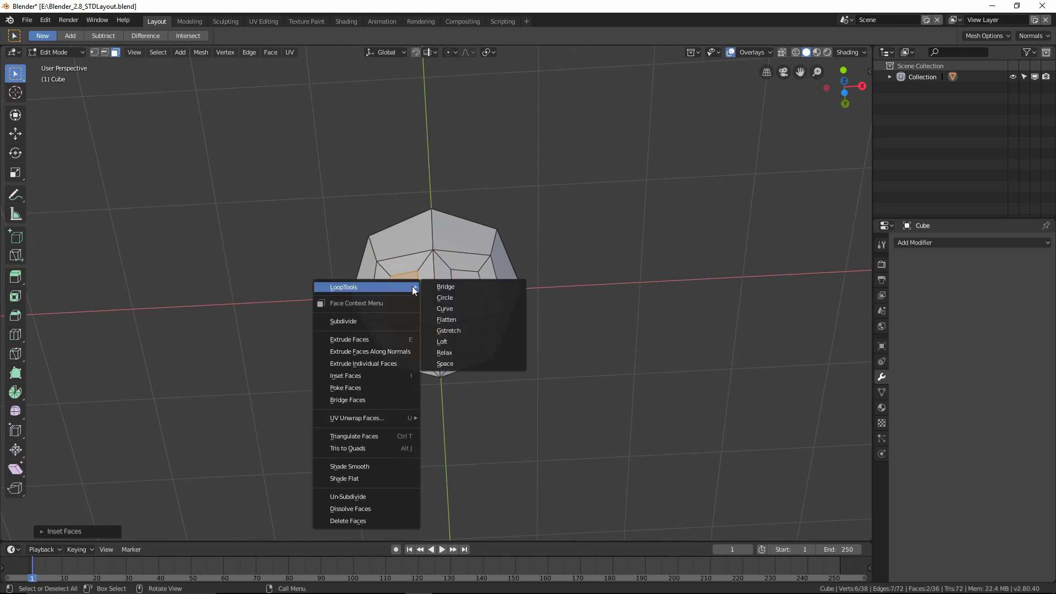
pyautogui.click(451, 297)
pyautogui.click(476, 304)
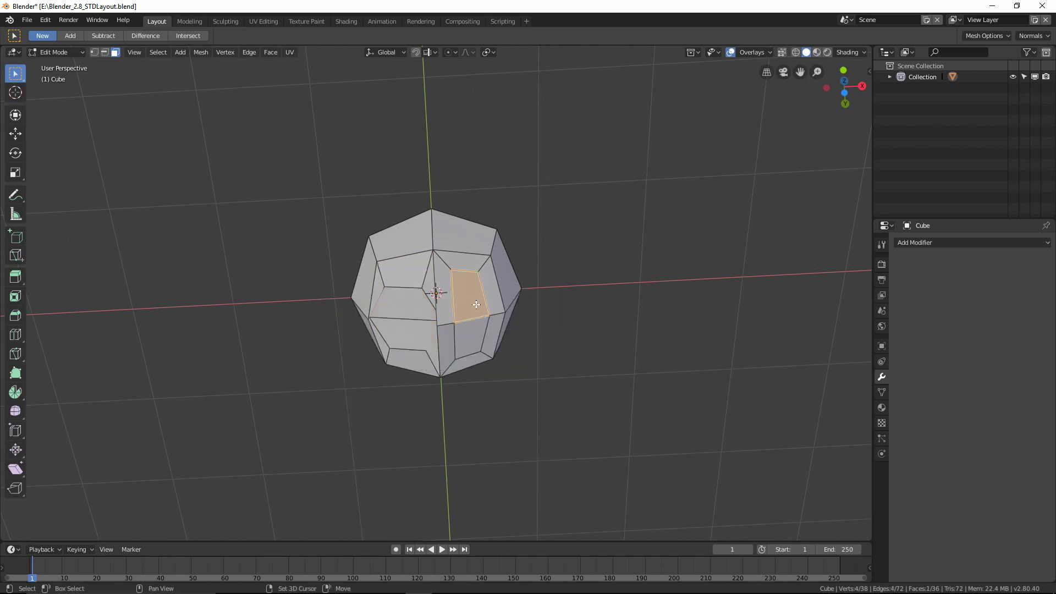
pyautogui.keyDown('shift'); pyautogui.click(472, 328); pyautogui.keyUp('shift')
pyautogui.rightClick(471, 316)
pyautogui.moveTo(470, 315)
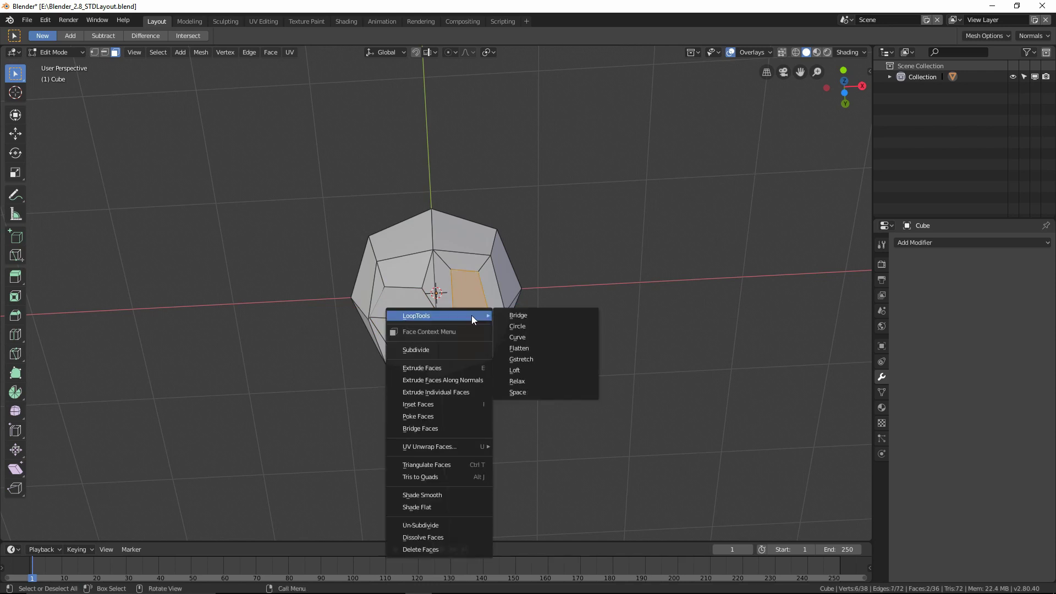
pyautogui.click(520, 326)
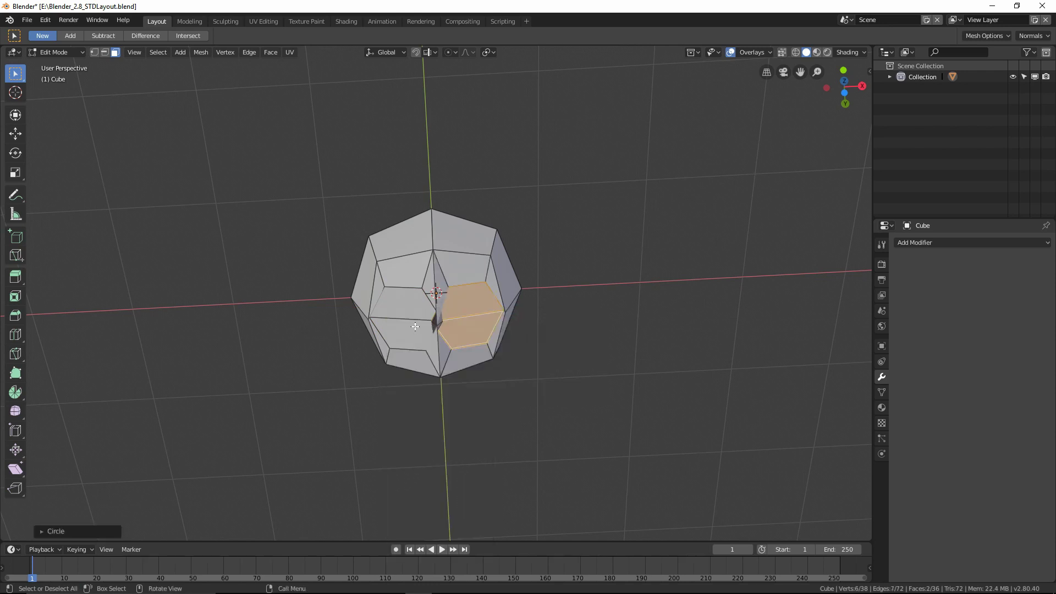
# Step: Select both rounded face pairs and move them down along the global Z axis by about 0.26 m
pyautogui.keyDown('shift'); pyautogui.click(406, 307); pyautogui.keyUp('shift')
pyautogui.keyDown('shift'); pyautogui.click(407, 336); pyautogui.keyUp('shift')
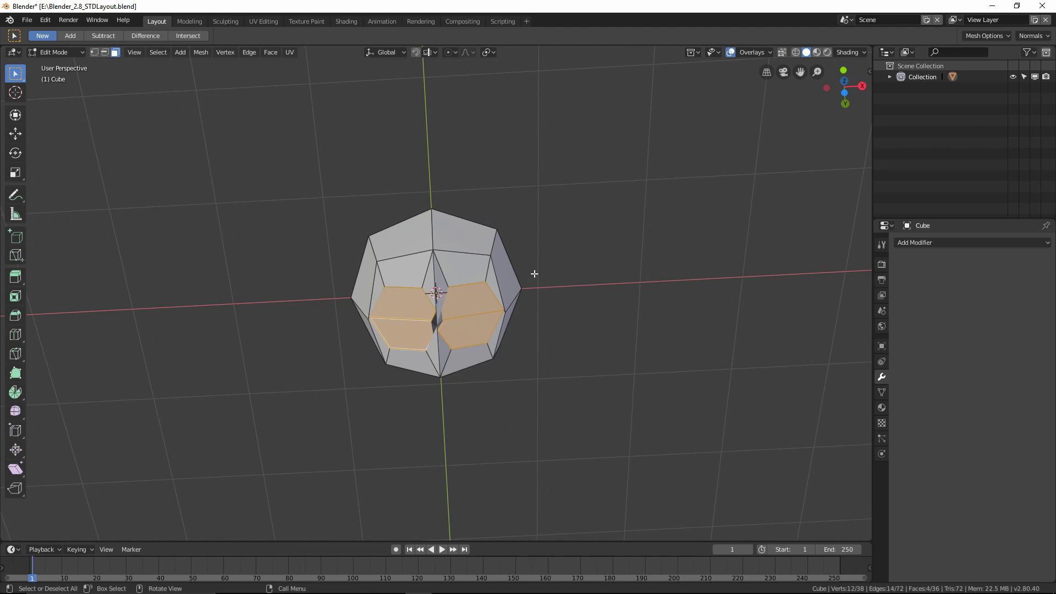
pyautogui.keyDown('alt'); pyautogui.moveTo(554, 286); pyautogui.dragTo(552, 312, button='middle'); pyautogui.keyUp('alt')
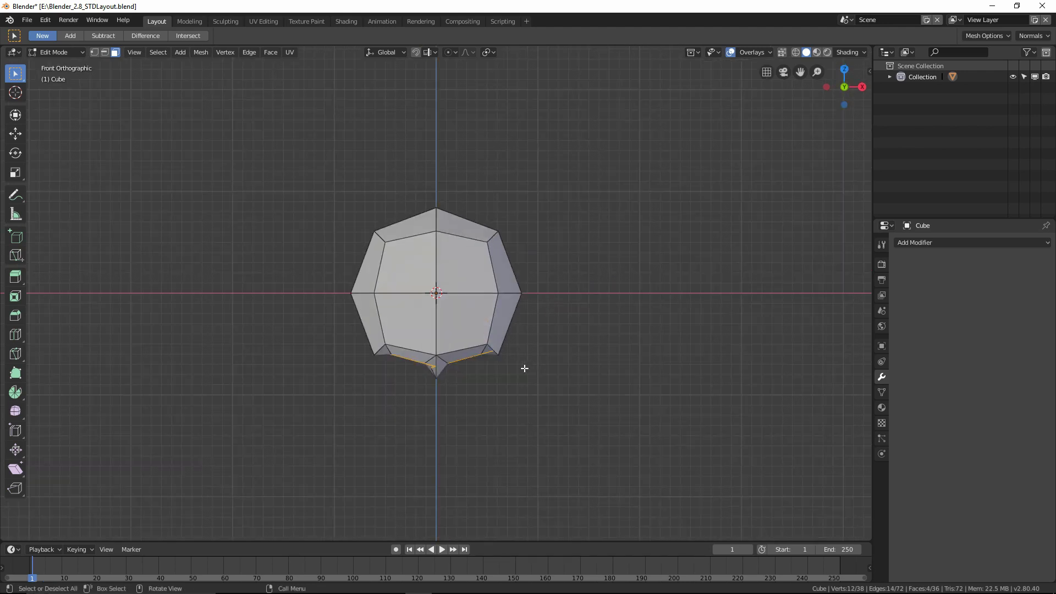
pyautogui.press('g')
pyautogui.press('z')
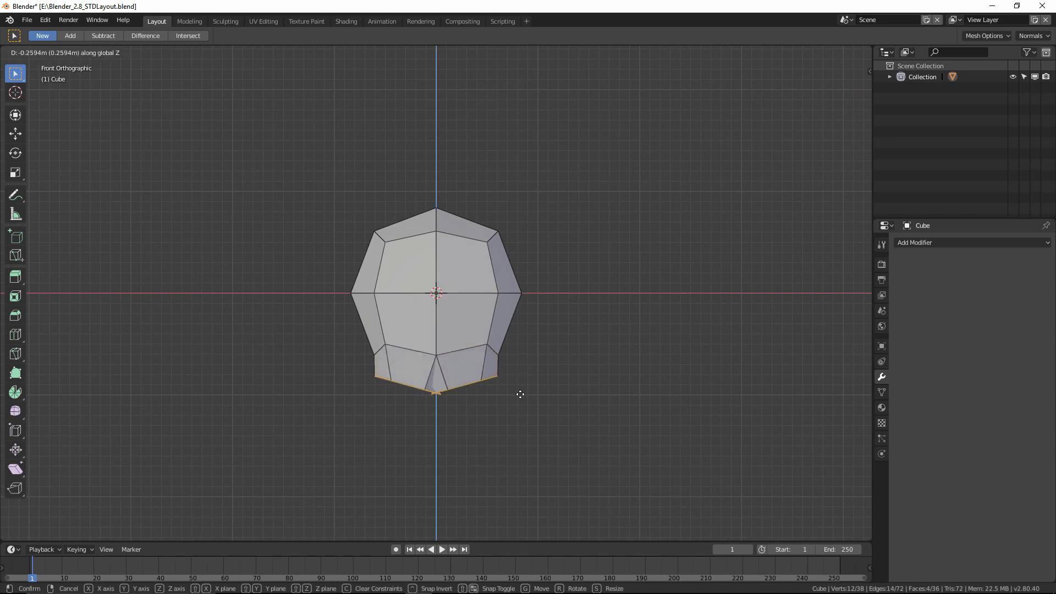
pyautogui.click(522, 393)
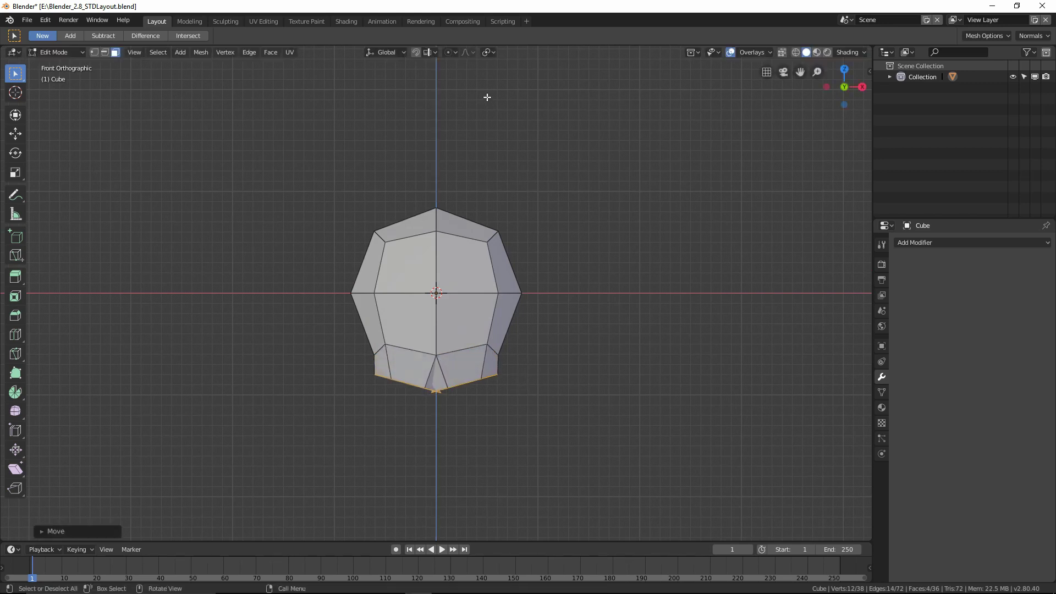
# Step: Set the pivot point to Individual Origins and scale the two leg openings down slightly
pyautogui.click(487, 53)
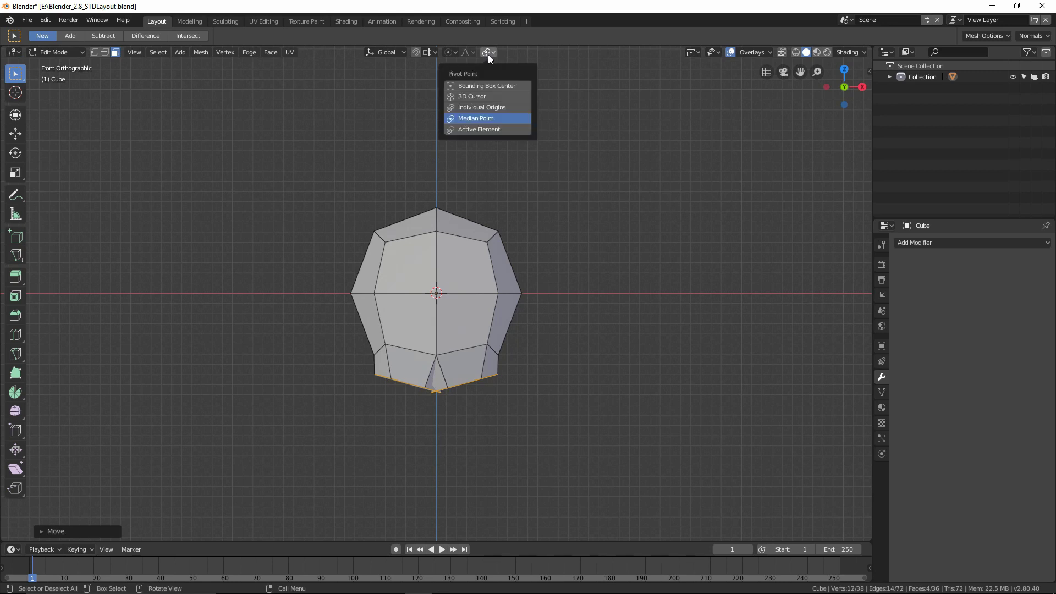
pyautogui.click(486, 108)
pyautogui.press('s')
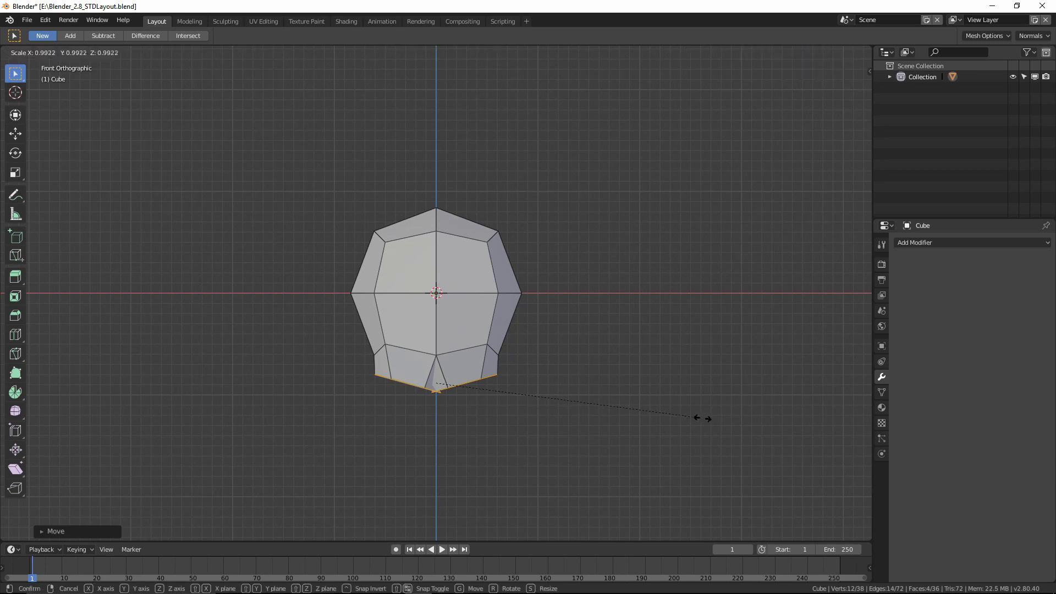
pyautogui.click(643, 399)
# Step: Flatten the underside faces of both leg stubs by scaling them along Z with the Scale tool
pyautogui.moveTo(642, 398); pyautogui.dragTo(533, 308, button='middle')
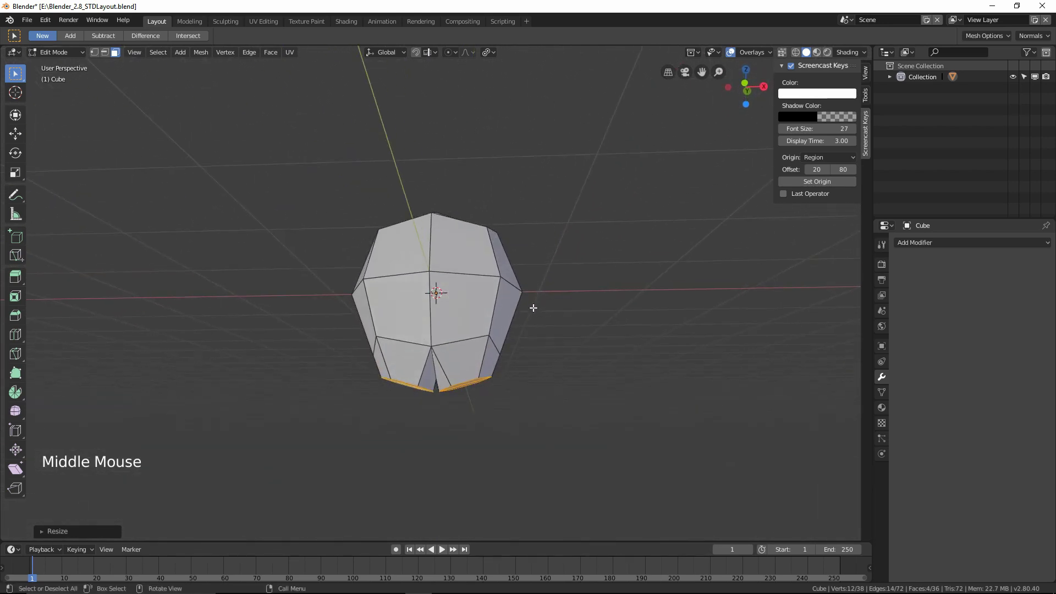
pyautogui.press('space')
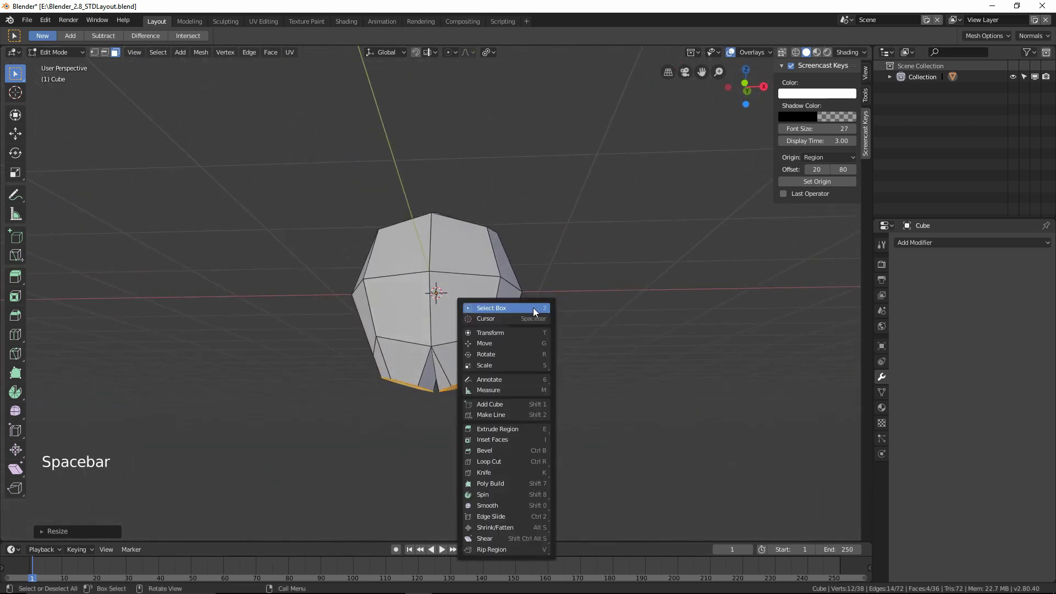
pyautogui.click(510, 365)
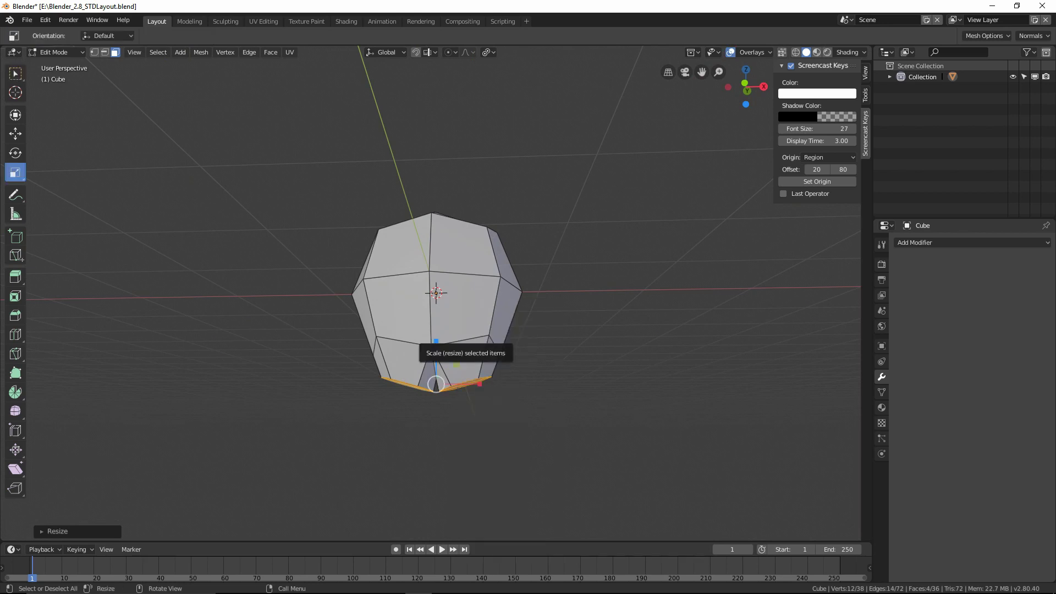
pyautogui.moveTo(435, 339)
pyautogui.mouseDown()
pyautogui.moveTo(436, 381)
pyautogui.moveTo(438, 349)
pyautogui.mouseUp()
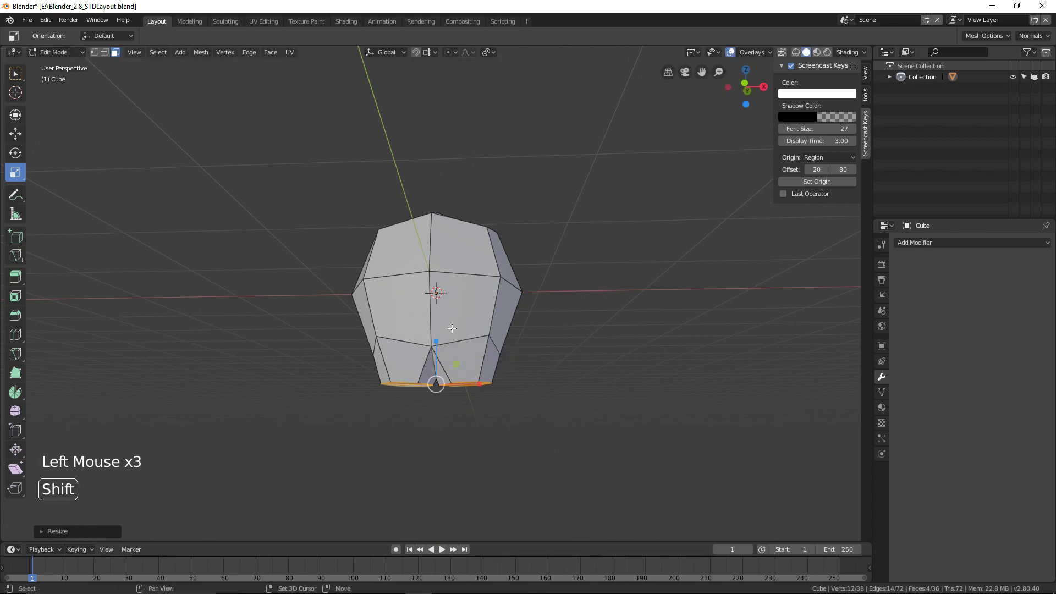
# Step: Extrude the stub faces downward twice to form two leg segments, the second about 1 m long
pyautogui.keyDown('shift'); pyautogui.moveTo(464, 317); pyautogui.dragTo(425, 183, button='middle'); pyautogui.keyUp('shift')
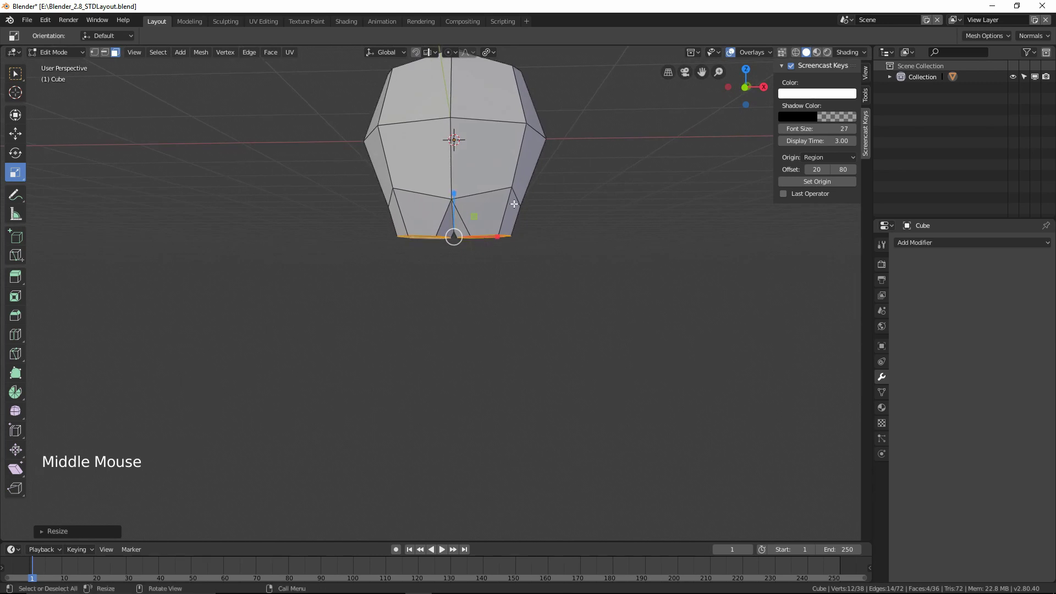
pyautogui.press('e')
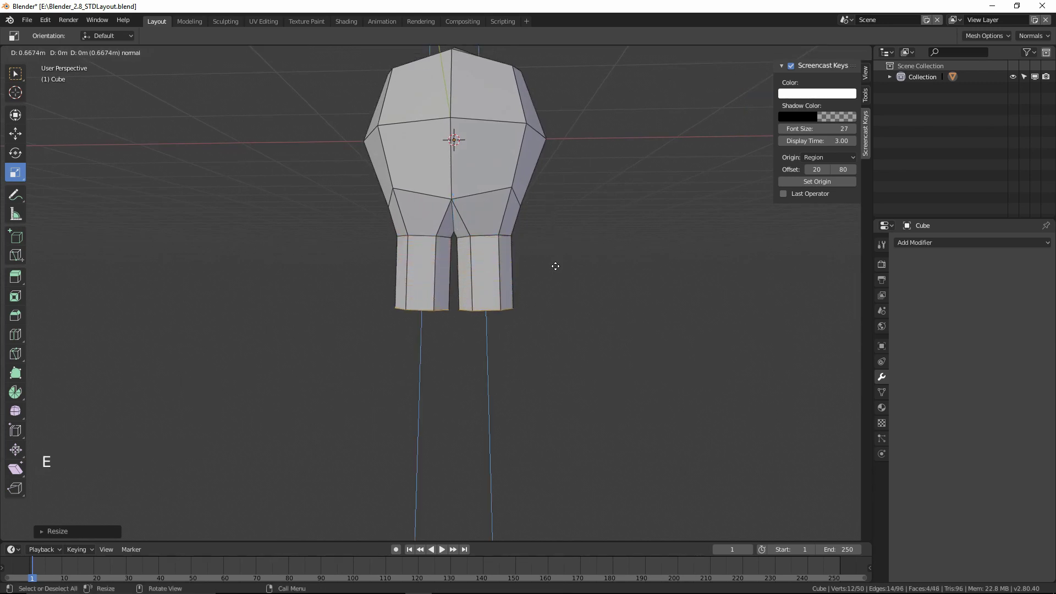
pyautogui.click(555, 305)
pyautogui.press('e')
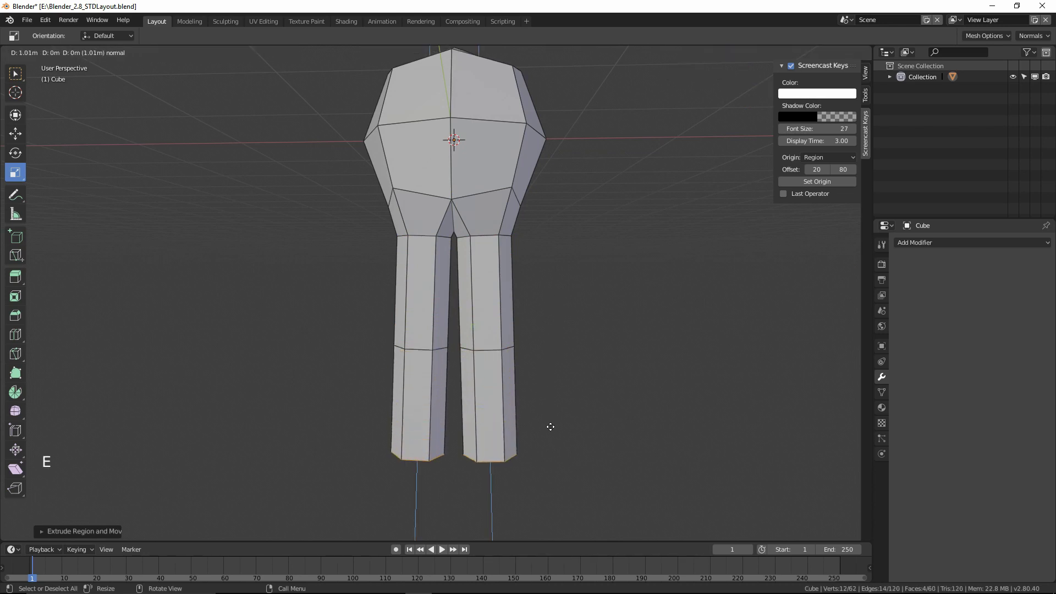
pyautogui.click(550, 424)
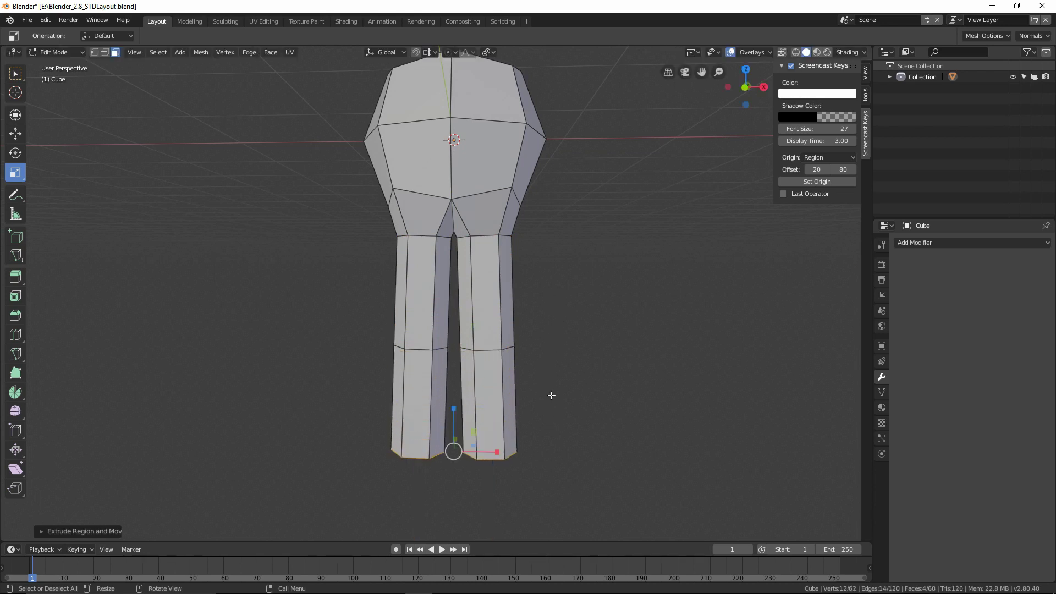
# Step: Extrude the leg ends another 0.21 m or so and scale the end faces down to taper the tips
pyautogui.press('e')
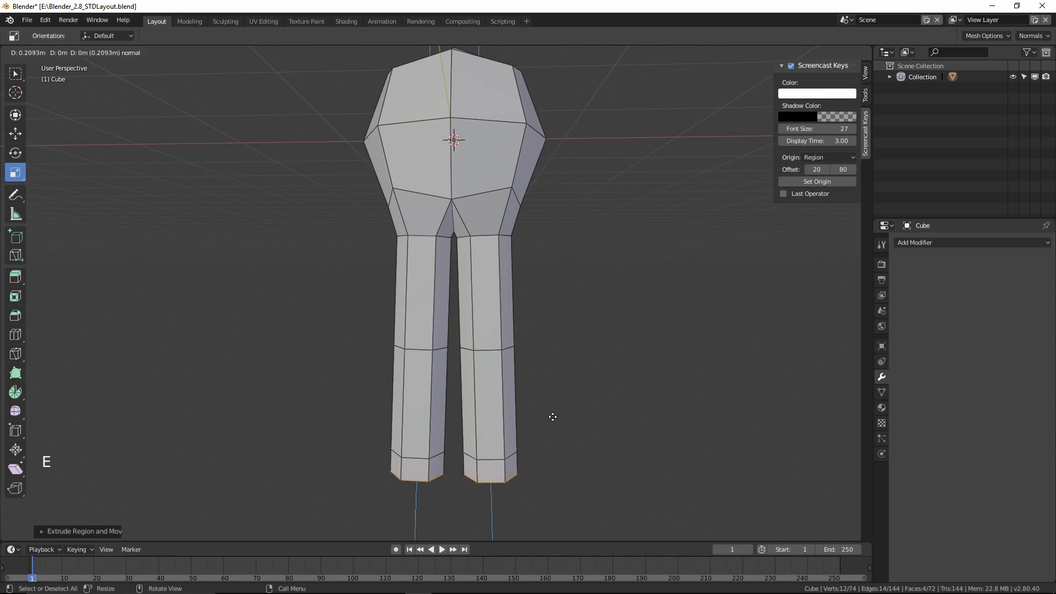
pyautogui.click(553, 418)
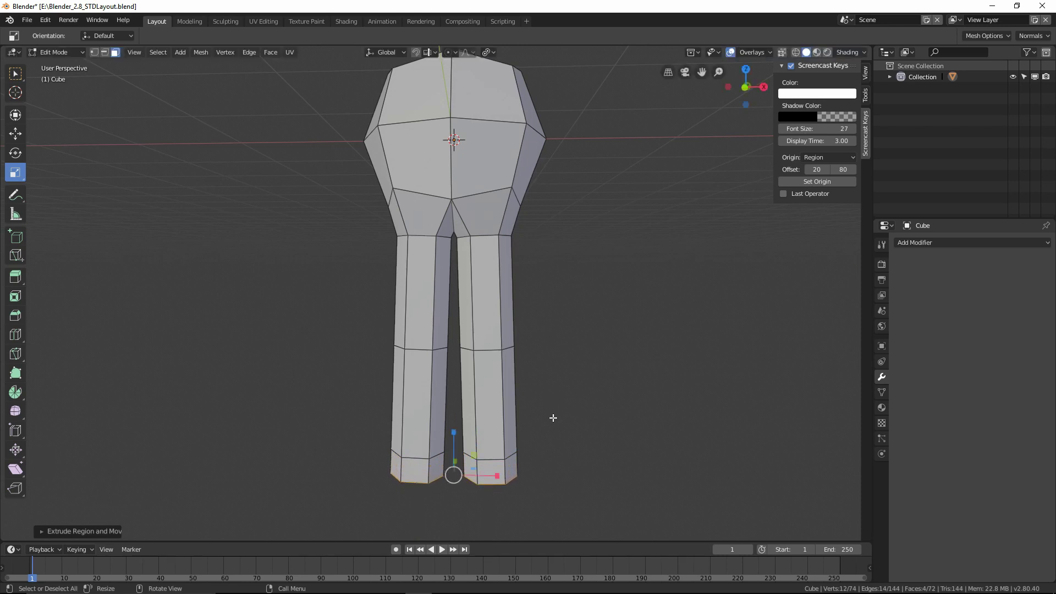
pyautogui.click(490, 52)
pyautogui.press('s')
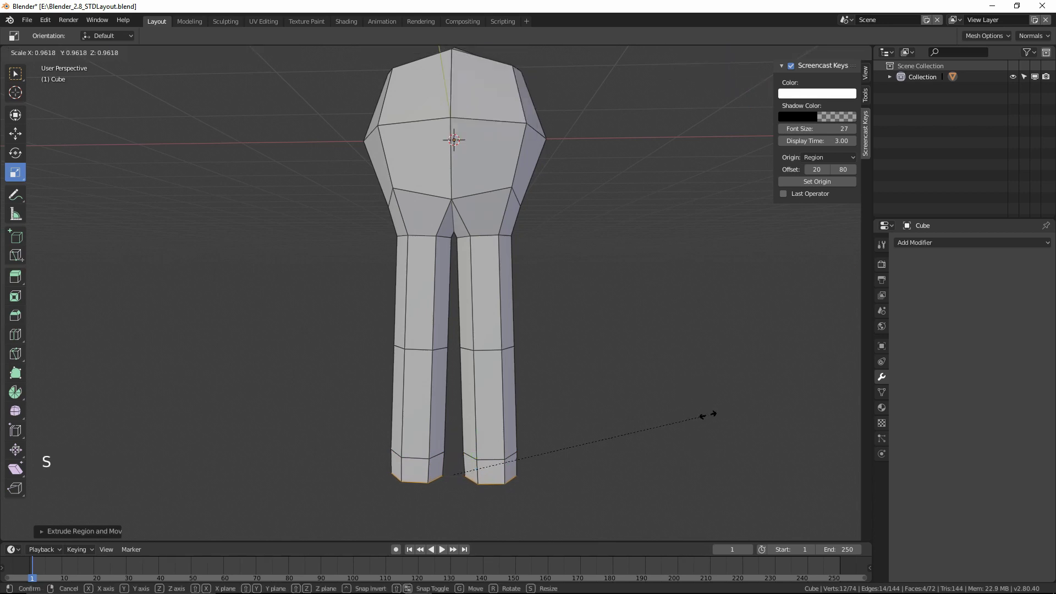
pyautogui.click(568, 466)
# Step: Return to Object Mode and apply smooth shading to the body with legs
pyautogui.moveTo(618, 391); pyautogui.dragTo(589, 394, button='middle')
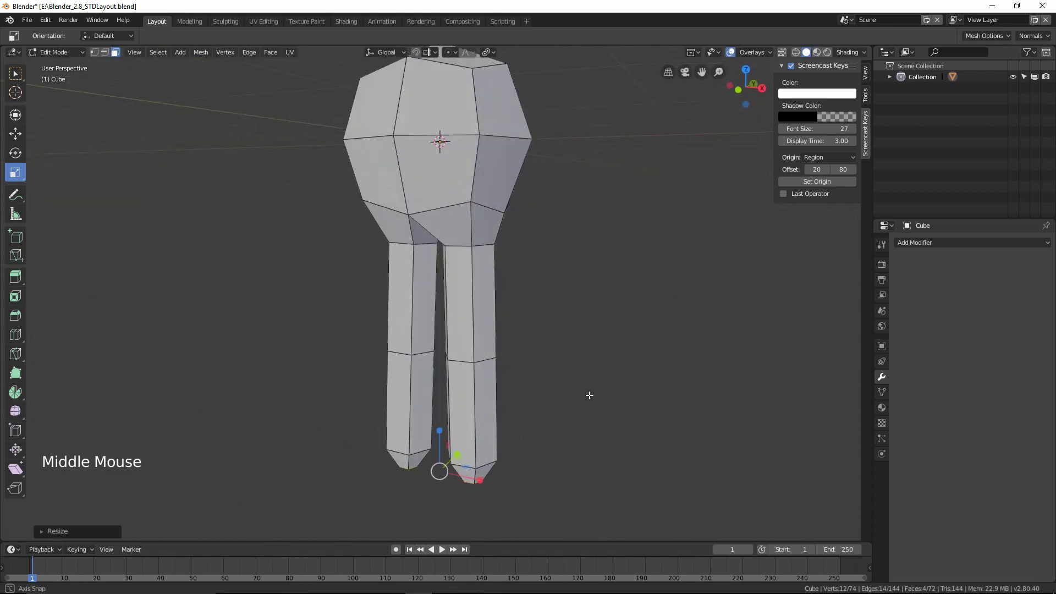
pyautogui.scroll(-2, 591, 395)
pyautogui.press('Tab')
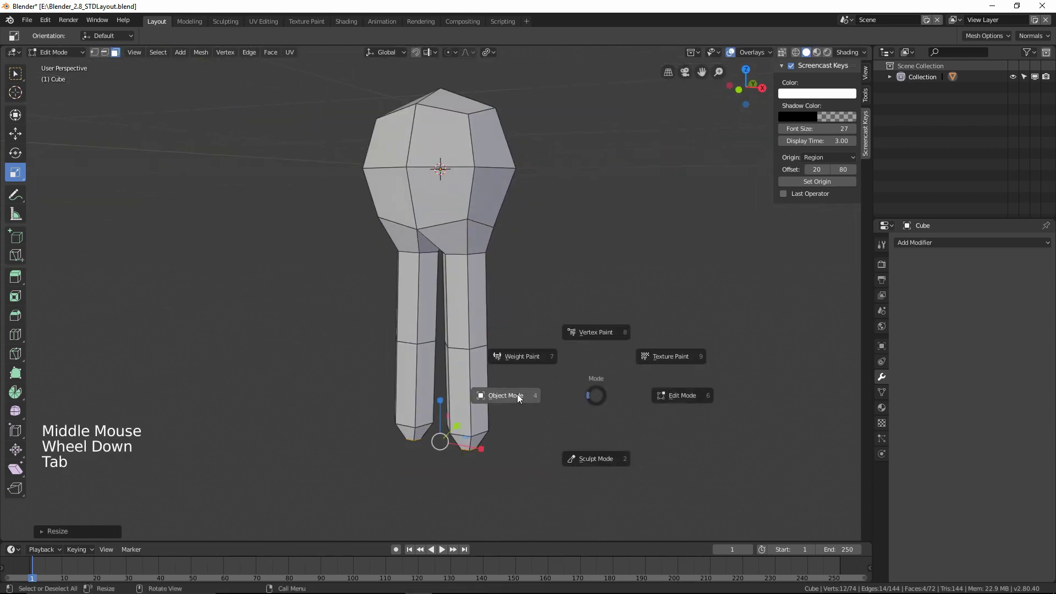
pyautogui.click(394, 129)
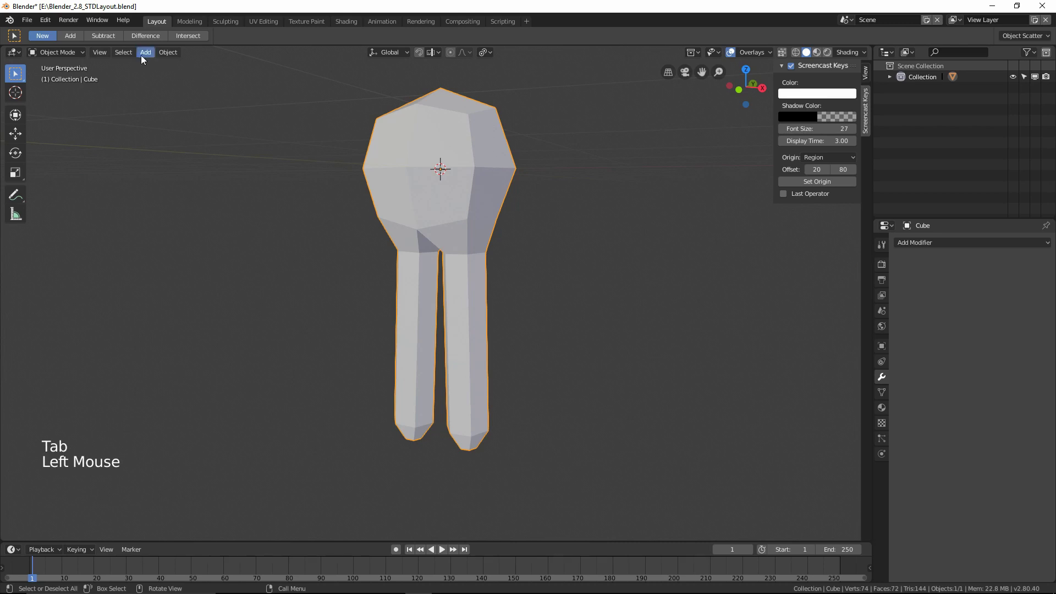
pyautogui.click(168, 52)
pyautogui.click(183, 271)
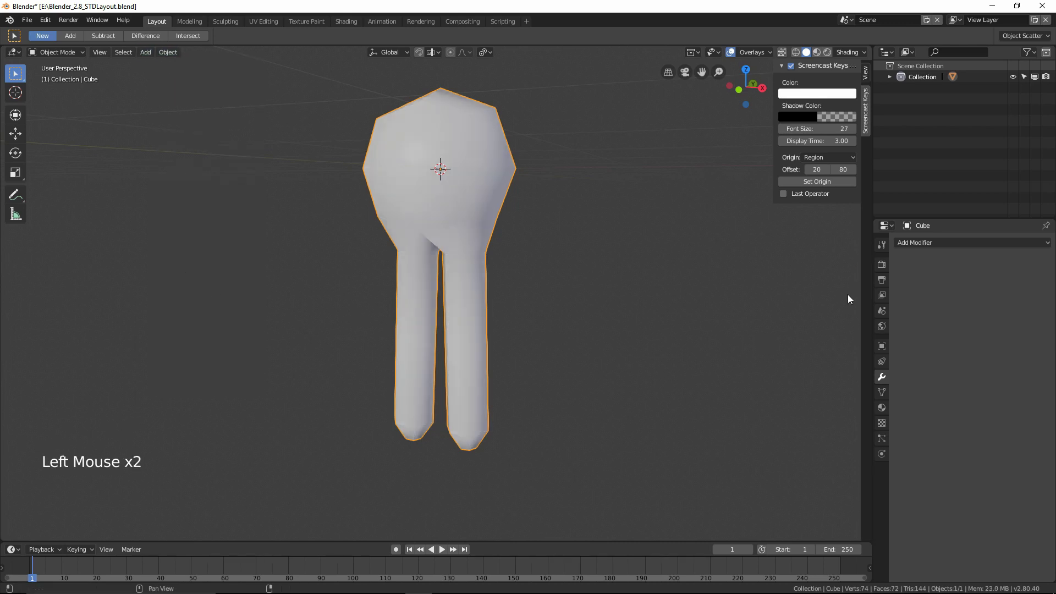
pyautogui.moveTo(523, 261); pyautogui.dragTo(586, 282, button='middle')
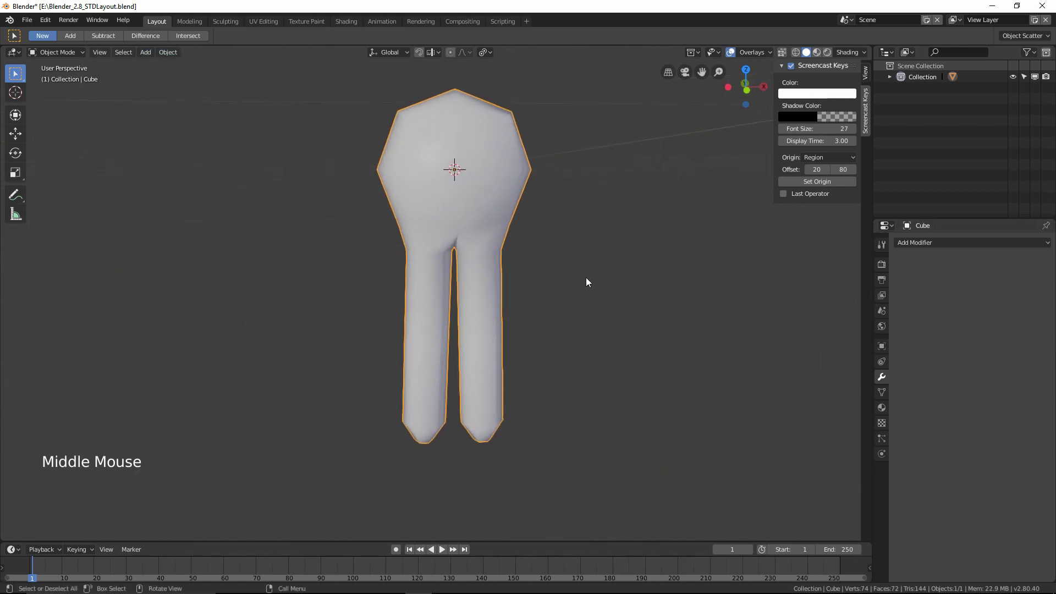
# Step: Add a Subdivision Surface modifier to the body mesh and select the body again
pyautogui.click(916, 243)
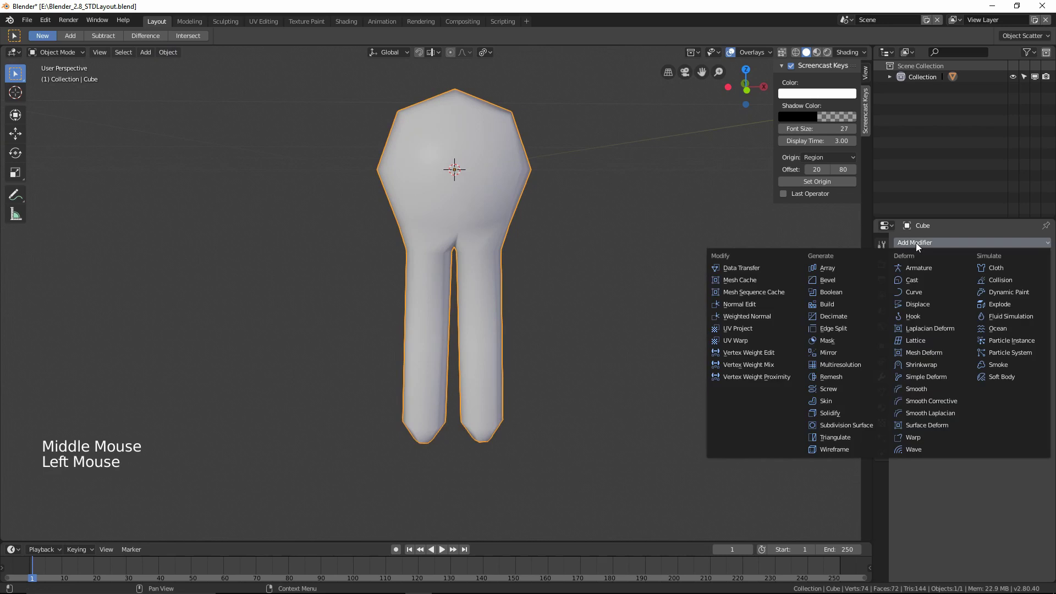
pyautogui.click(847, 425)
pyautogui.moveTo(715, 385); pyautogui.dragTo(527, 315, button='middle')
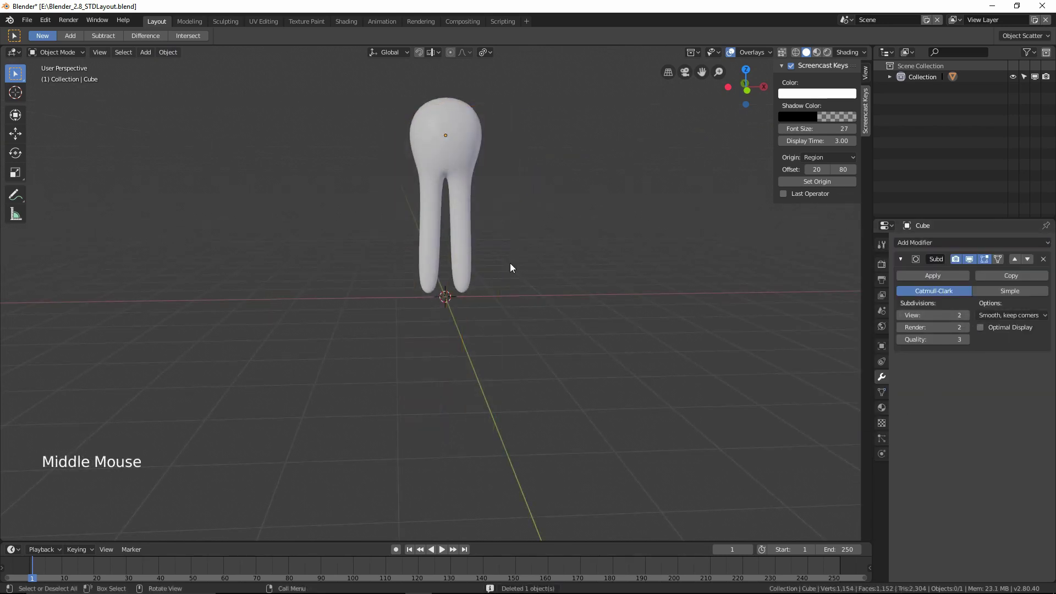
pyautogui.click(459, 157)
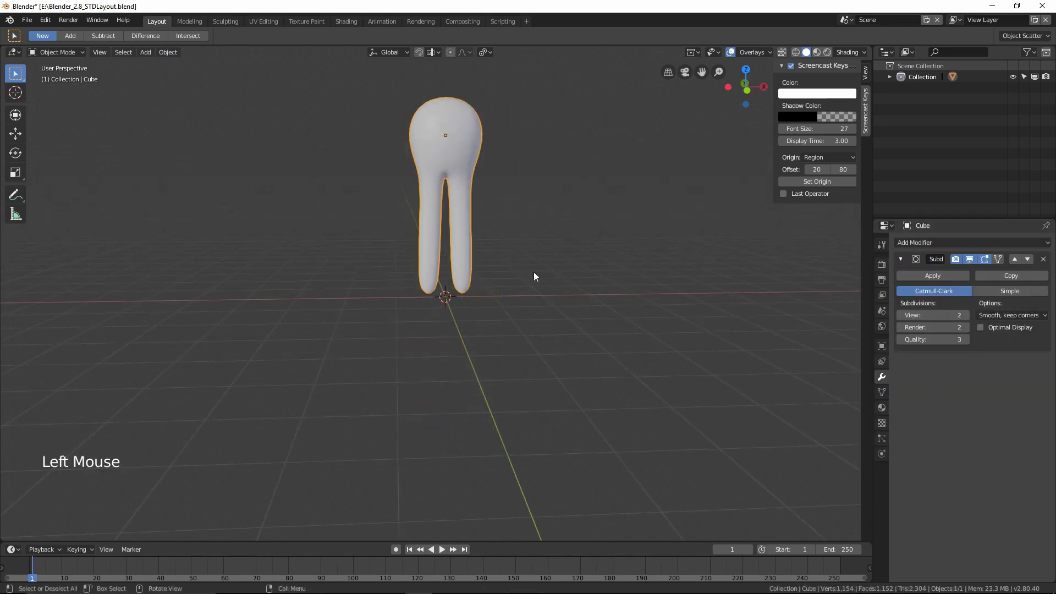
# Step: From the front view in Edit Mode, add one centred loop cut across the upper segment of each leg
pyautogui.moveTo(533, 277); pyautogui.dragTo(523, 253, button='middle')
pyautogui.moveTo(523, 253)
pyautogui.keyDown('shift'); pyautogui.mouseDown(button='middle')
pyautogui.moveTo(500, 223)
pyautogui.moveTo(509, 269)
pyautogui.mouseUp(button='middle'); pyautogui.keyUp('shift')
pyautogui.scroll(3, 516, 270)
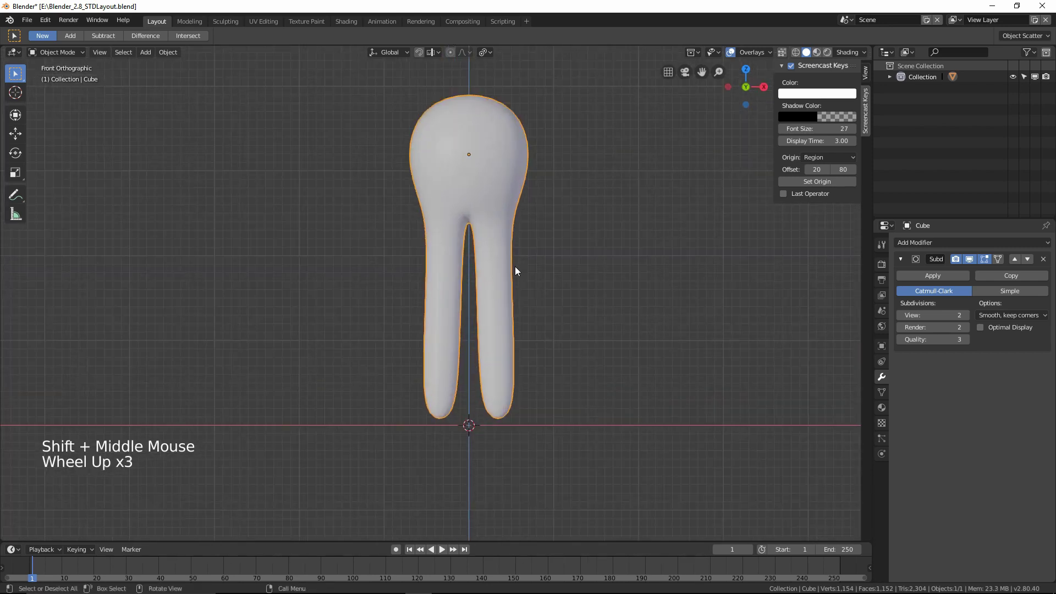
pyautogui.press('Tab')
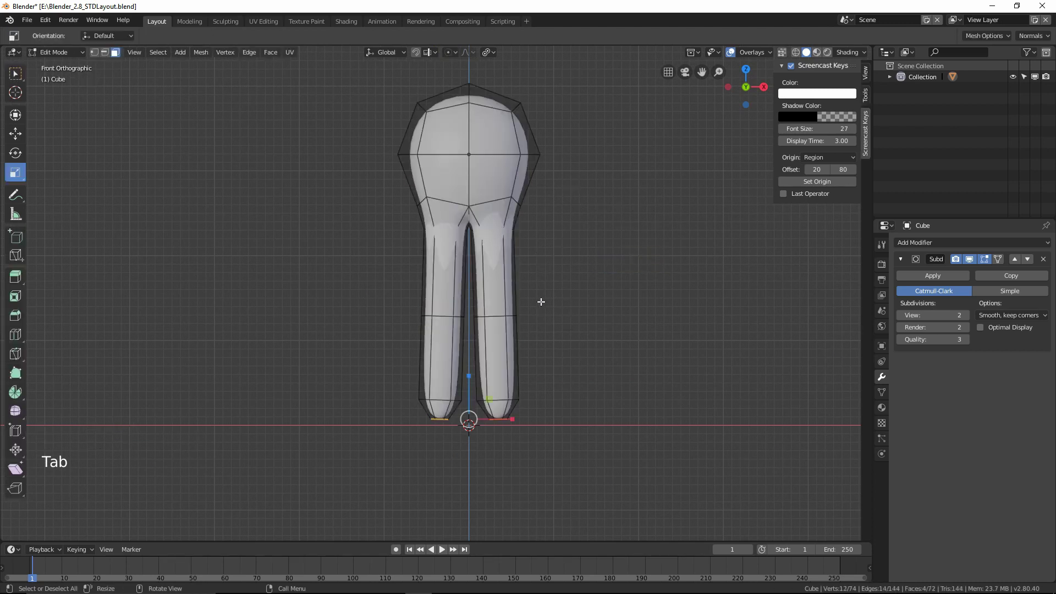
pyautogui.hotkey('ctrl', 'r')
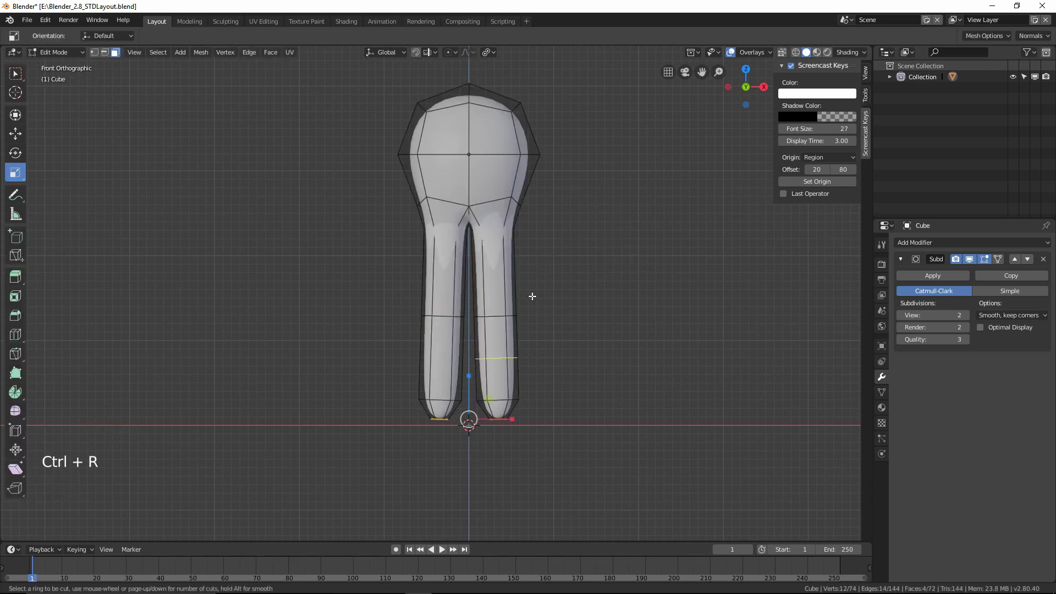
pyautogui.click(506, 277)
pyautogui.click(506, 278)
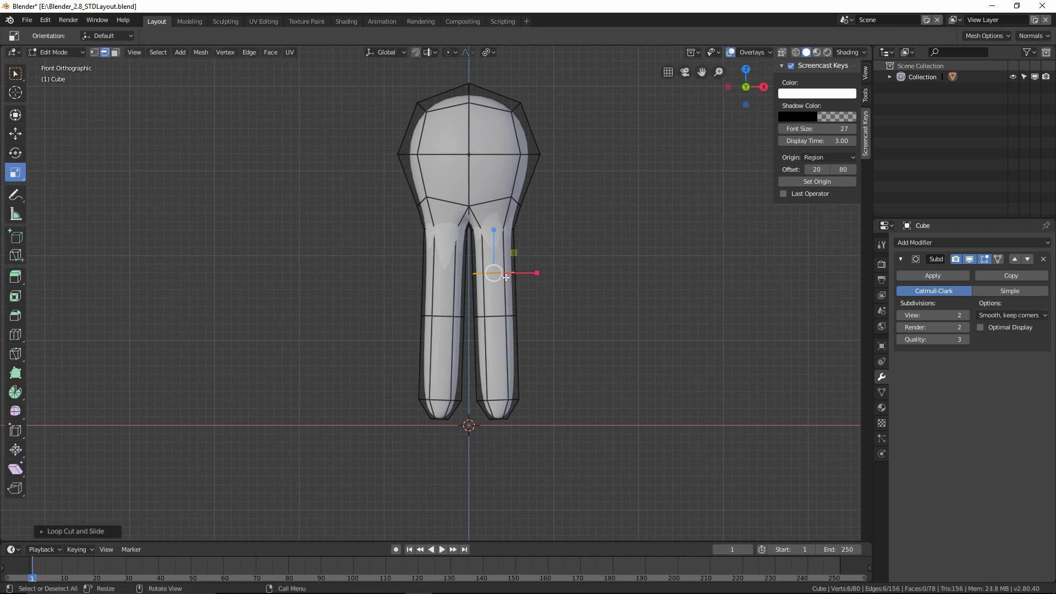
pyautogui.hotkey('ctrl', 'r')
pyautogui.click(459, 275)
pyautogui.click(460, 275)
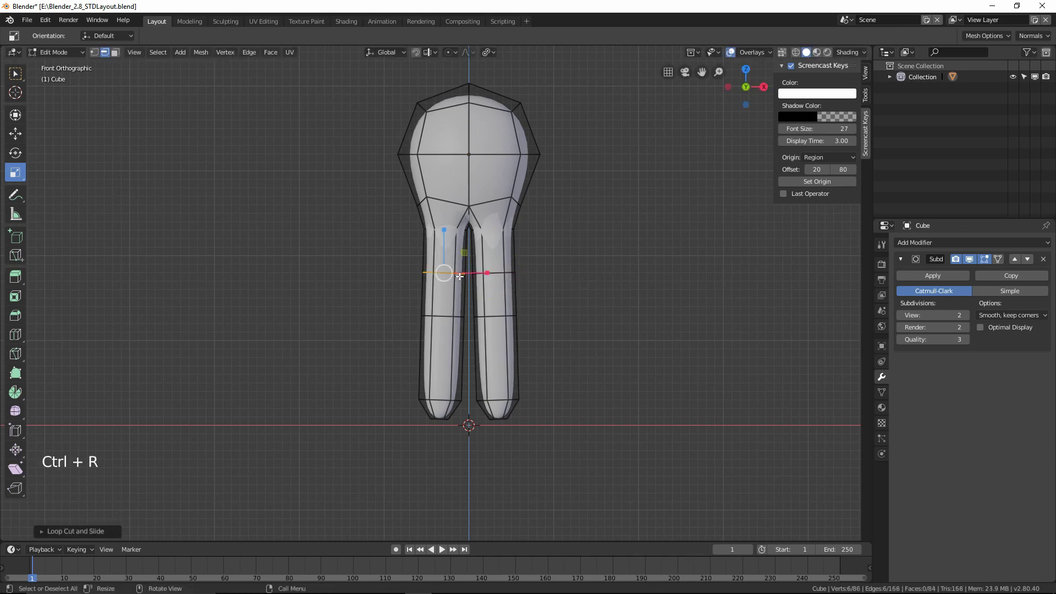
# Step: Add one centred loop cut across the lower segment of each leg and clear the selection
pyautogui.hotkey('ctrl', 'r')
pyautogui.click(495, 358)
pyautogui.click(482, 362)
pyautogui.hotkey('ctrl', 'r')
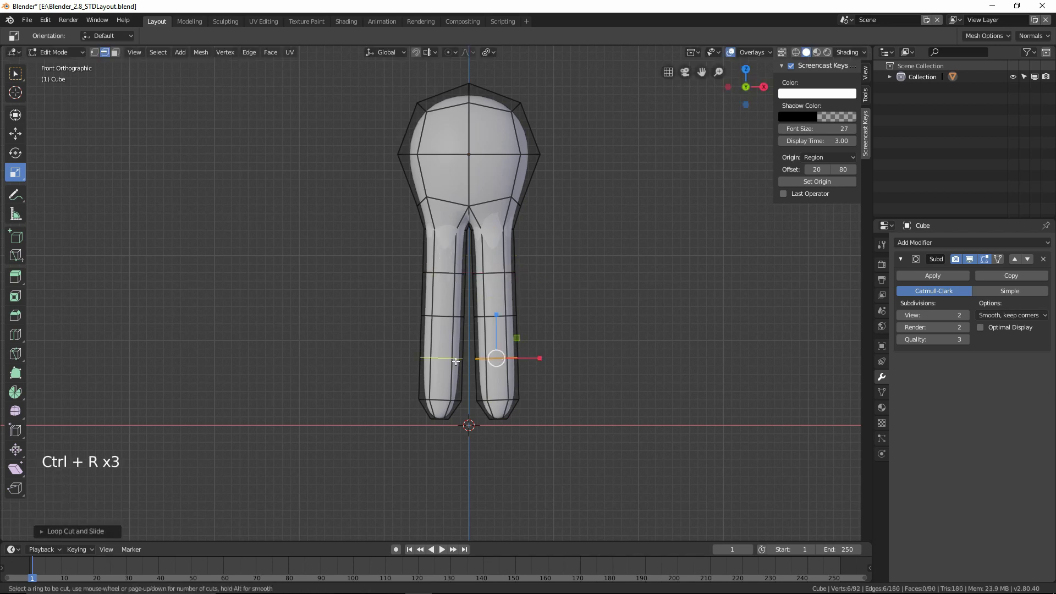
pyautogui.click(457, 358)
pyautogui.click(456, 361)
pyautogui.click(573, 325)
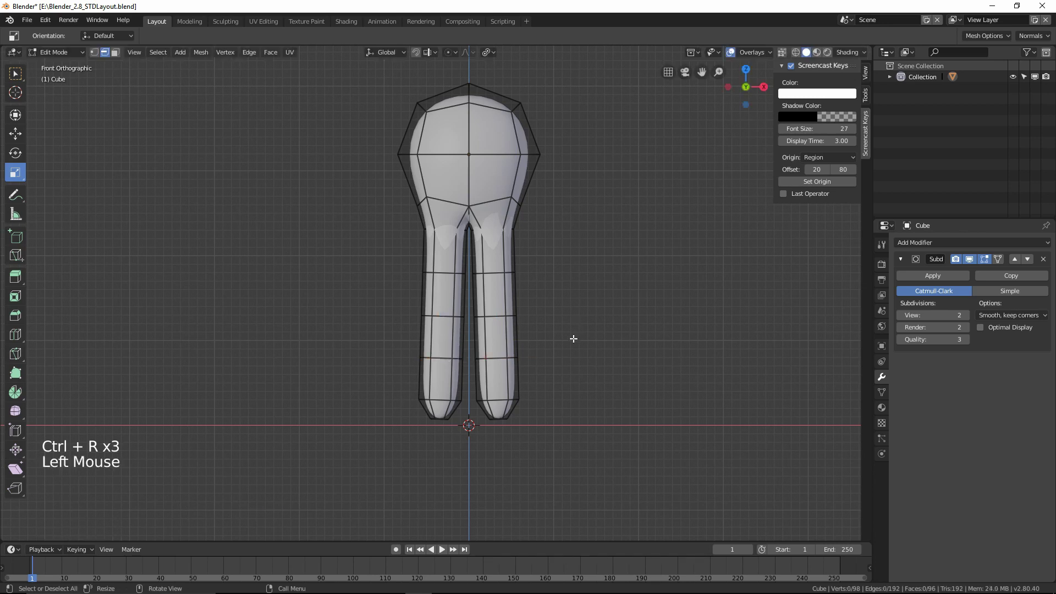
# Step: Move the upper edge loop of each leg slightly outward along X with the Transform tool
pyautogui.scroll(1, 573, 338)
pyautogui.press('Tab')
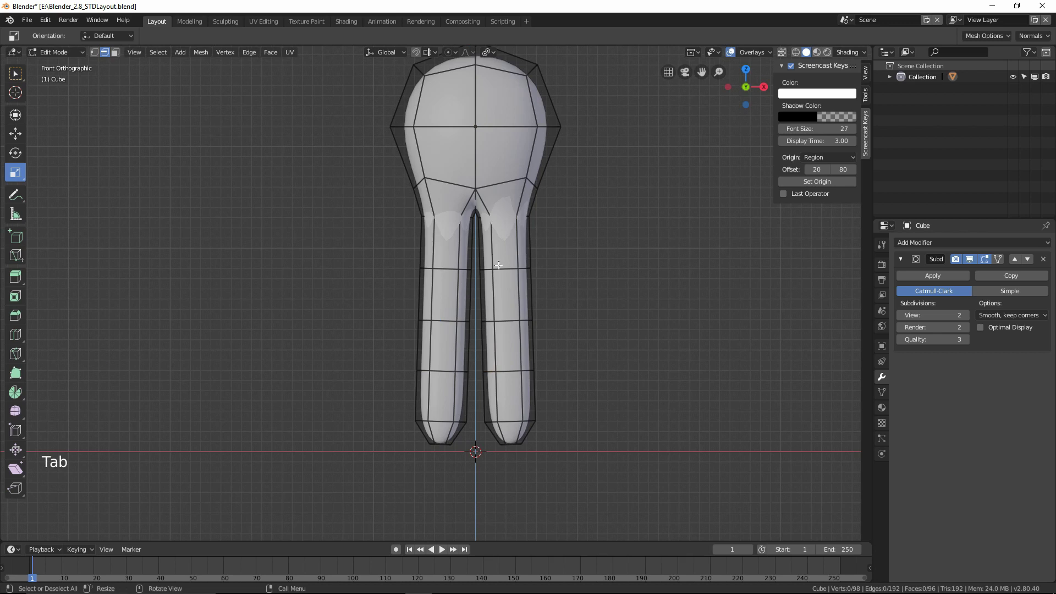
pyautogui.press('alt')
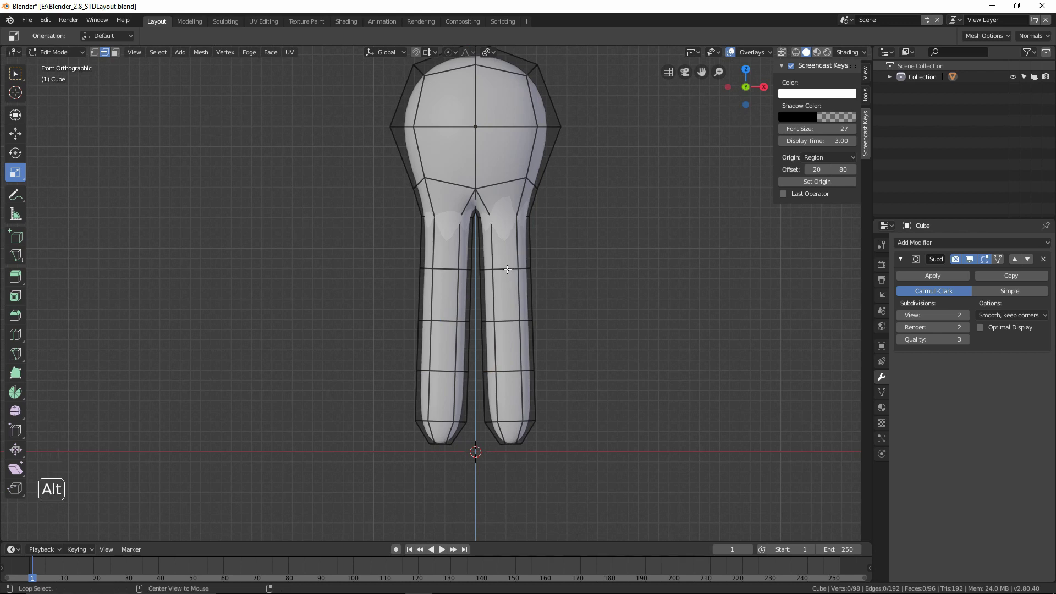
pyautogui.keyDown('alt'); pyautogui.click(507, 269); pyautogui.keyUp('alt')
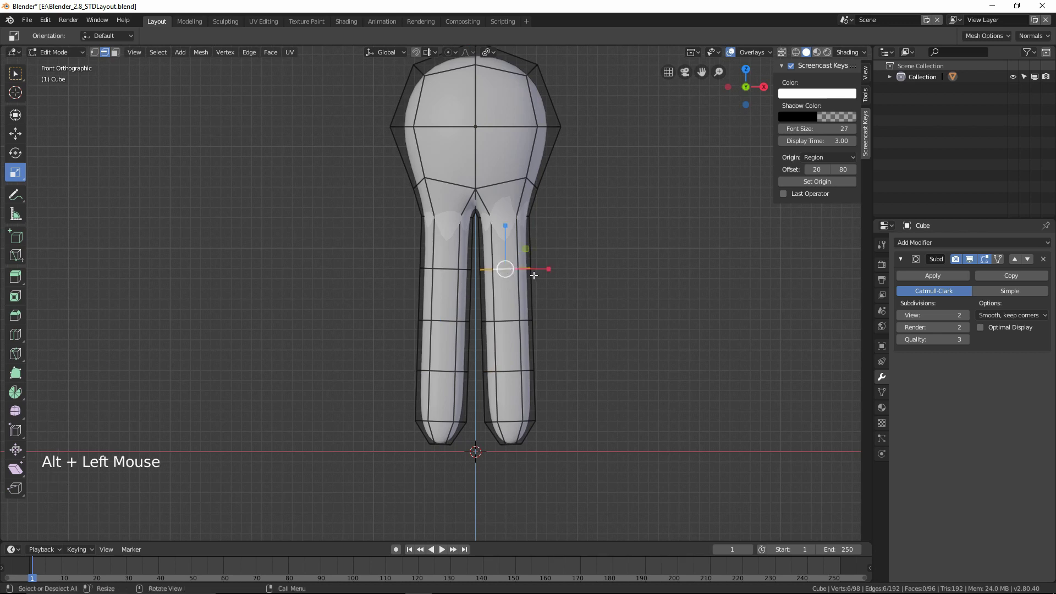
pyautogui.press('space')
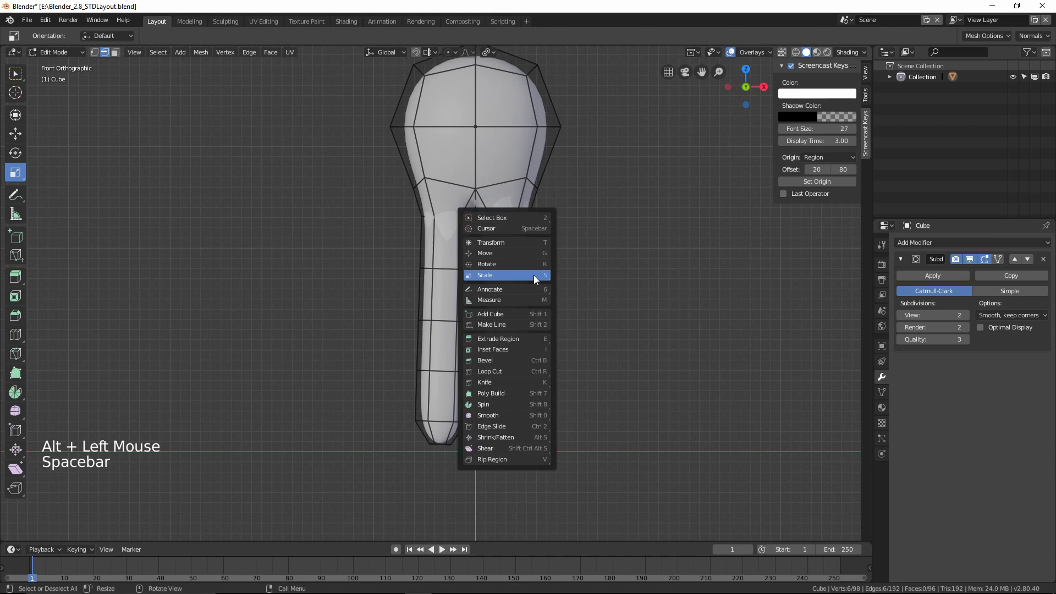
pyautogui.click(507, 242)
pyautogui.moveTo(565, 269); pyautogui.dragTo(581, 269)
pyautogui.click(357, 274)
pyautogui.keyDown('alt'); pyautogui.click(432, 269); pyautogui.keyUp('alt')
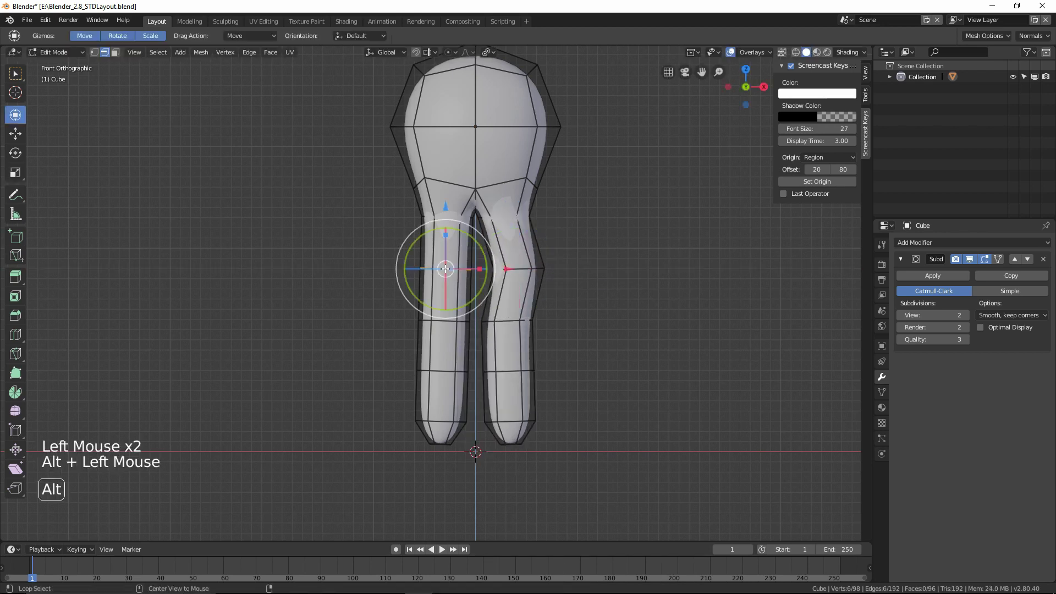
pyautogui.moveTo(508, 270); pyautogui.dragTo(498, 270)
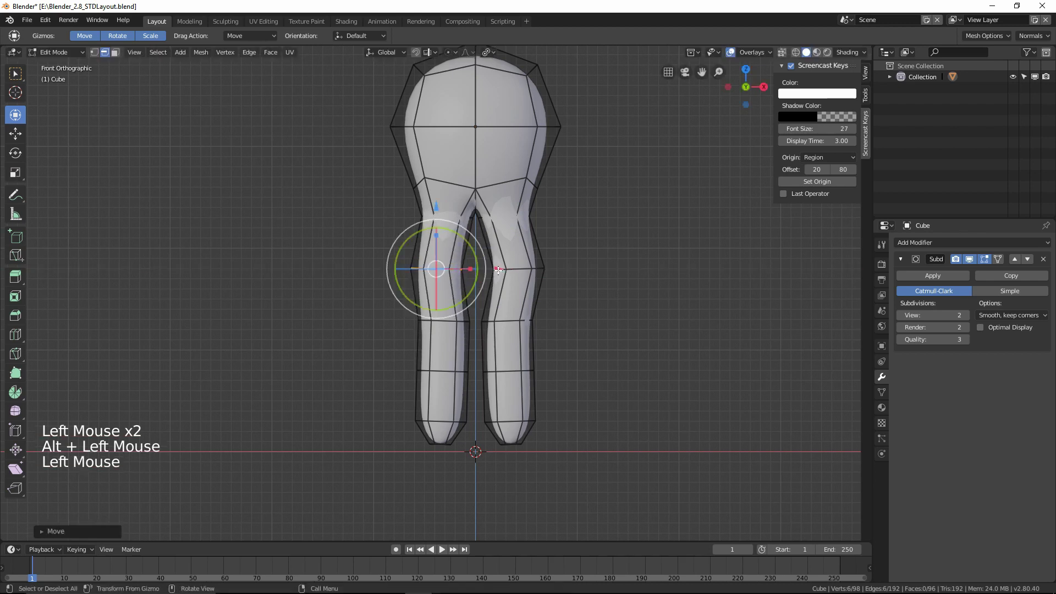
# Step: Shift the middle edge loops of both legs slightly in the positive X direction
pyautogui.click(568, 340)
pyautogui.keyDown('alt'); pyautogui.click(514, 320); pyautogui.keyUp('alt')
pyautogui.moveTo(567, 323); pyautogui.dragTo(575, 321)
pyautogui.click(377, 330)
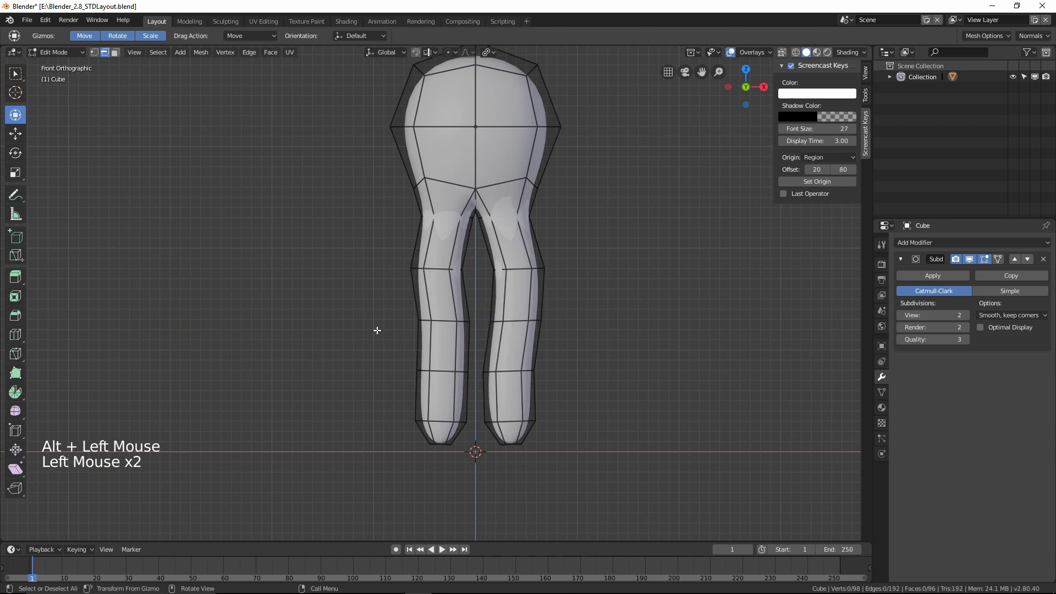
pyautogui.keyDown('alt'); pyautogui.click(442, 321); pyautogui.keyUp('alt')
pyautogui.moveTo(505, 321); pyautogui.dragTo(511, 322)
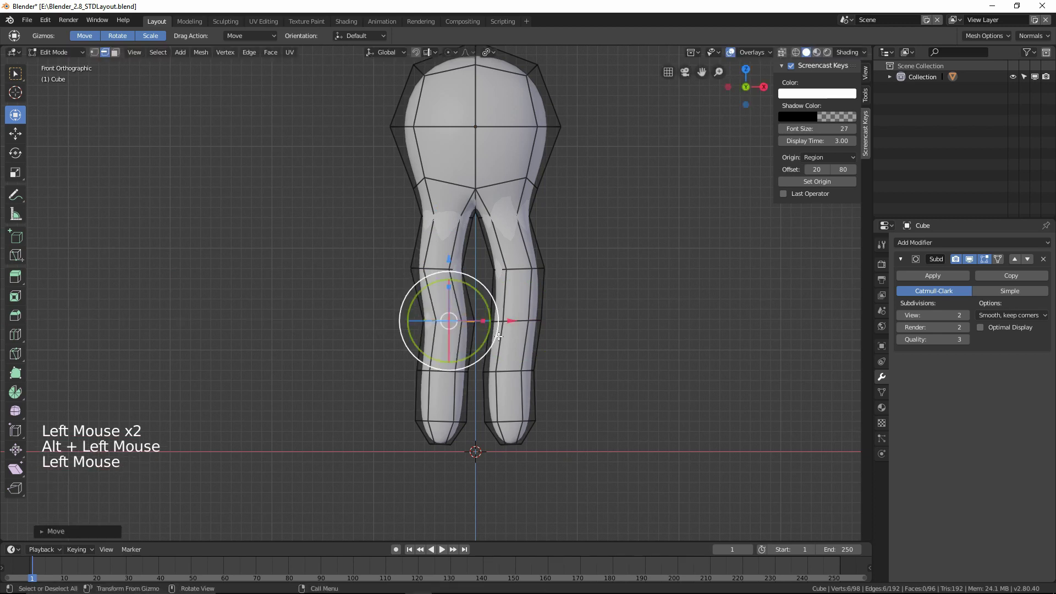
# Step: Move the lower edge loop of each leg outward along X and return to Object Mode
pyautogui.click(378, 386)
pyautogui.keyDown('alt'); pyautogui.click(511, 372); pyautogui.keyUp('alt')
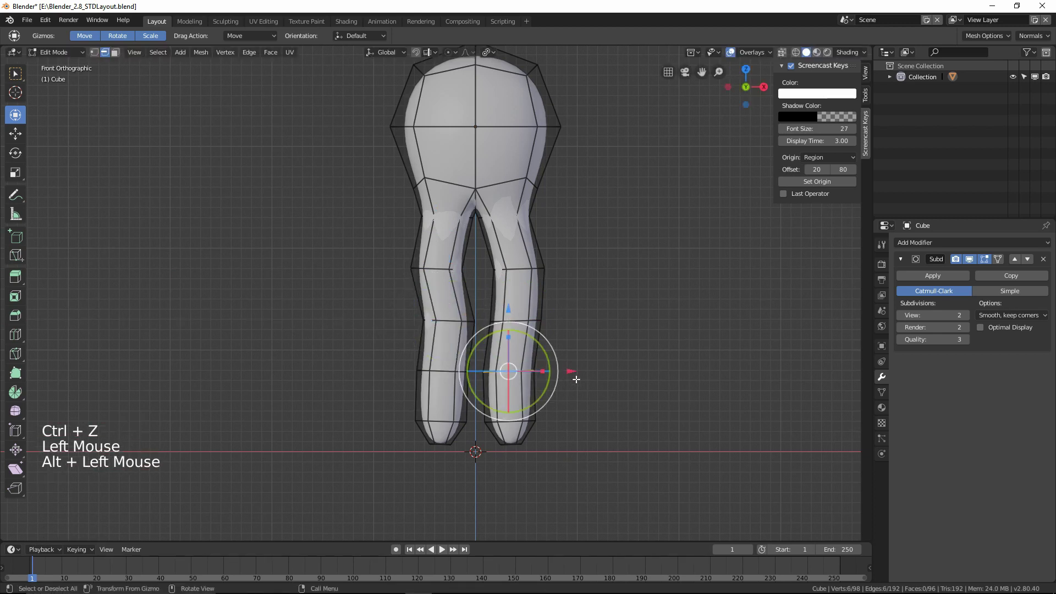
pyautogui.moveTo(571, 372); pyautogui.dragTo(585, 370)
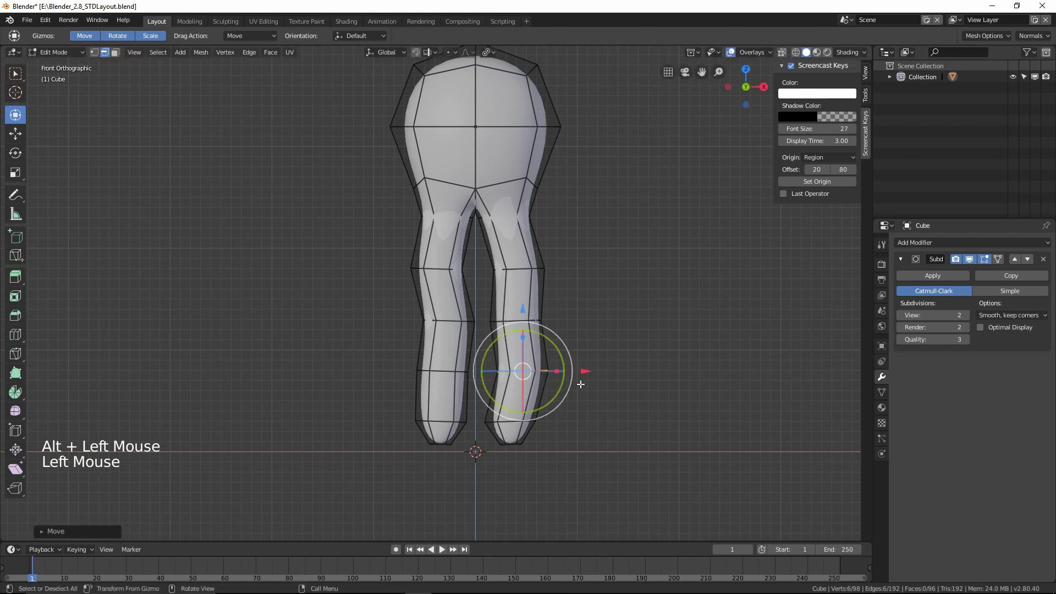
pyautogui.click(366, 406)
pyautogui.keyDown('alt'); pyautogui.click(461, 372); pyautogui.keyUp('alt')
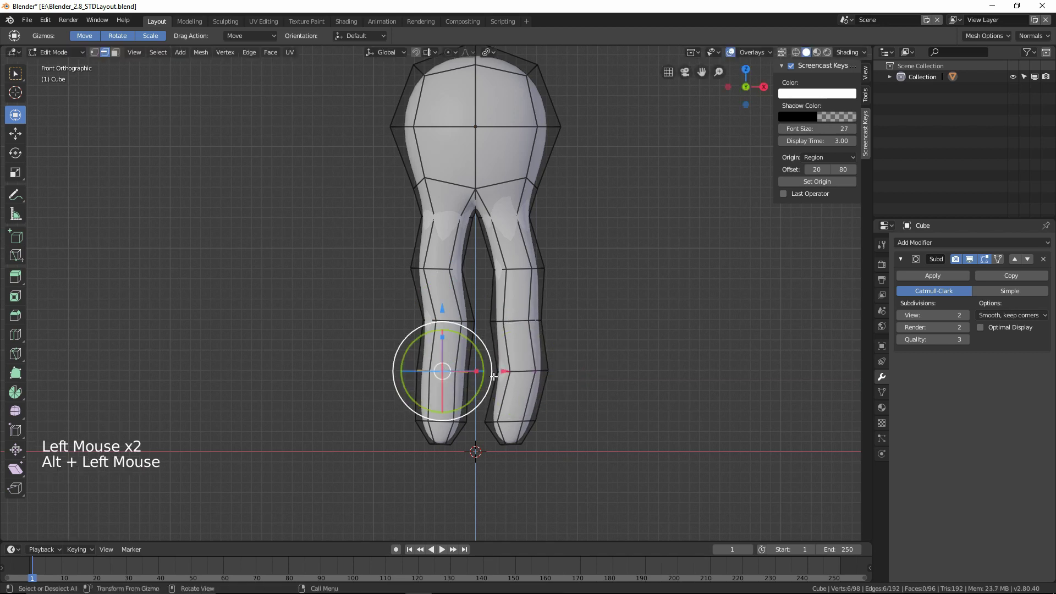
pyautogui.moveTo(493, 377)
pyautogui.mouseDown()
pyautogui.moveTo(480, 372)
pyautogui.moveTo(490, 371)
pyautogui.mouseUp()
pyautogui.press('Tab')
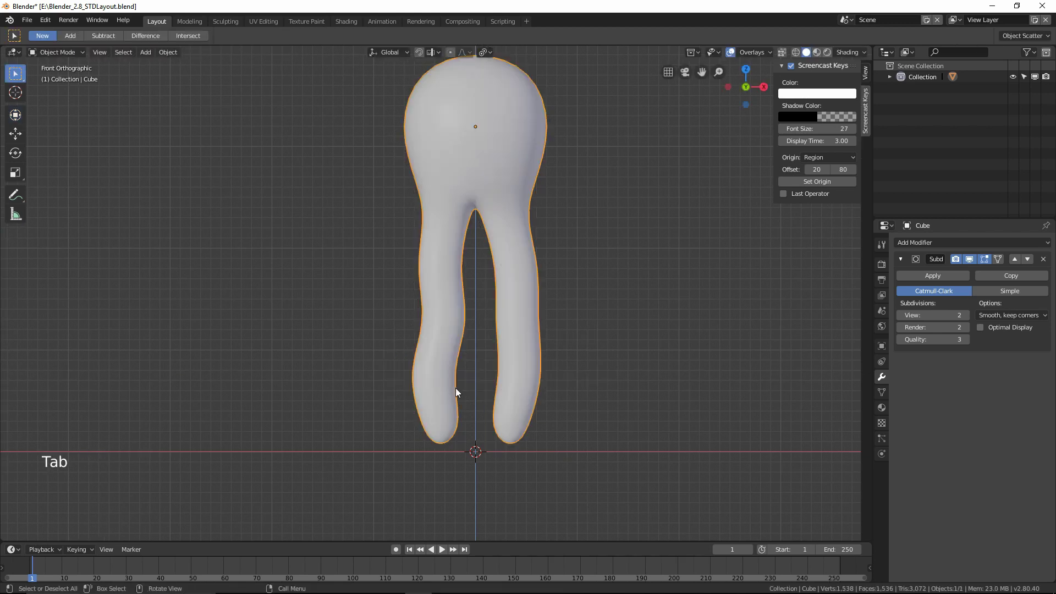
# Step: Back in Edit Mode, move the middle edge loop of the +X leg inward along X
pyautogui.press('Tab')
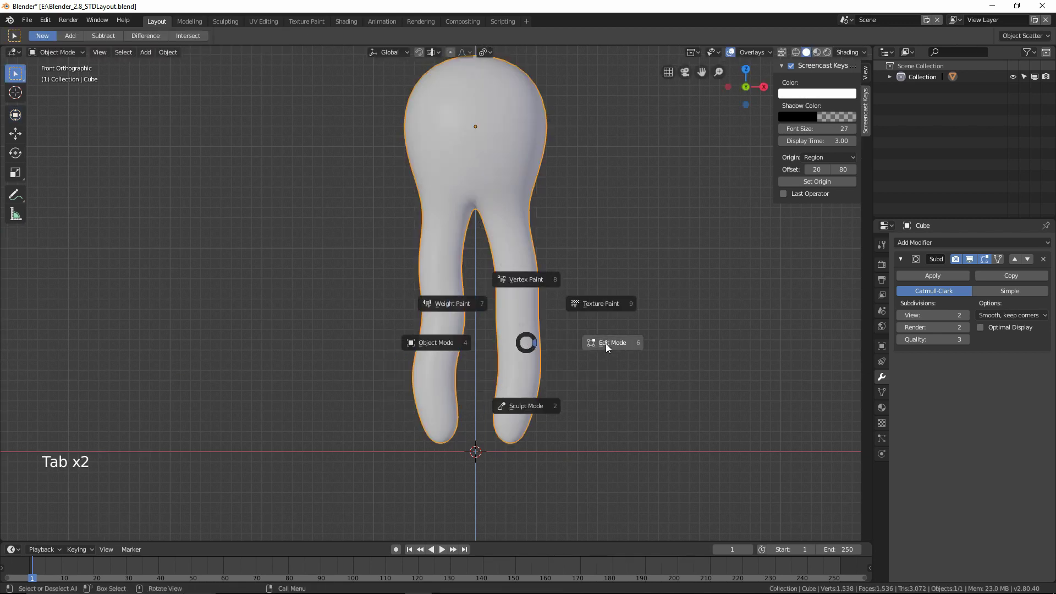
pyautogui.click(524, 320)
pyautogui.keyDown('alt'); pyautogui.click(524, 320); pyautogui.keyUp('alt')
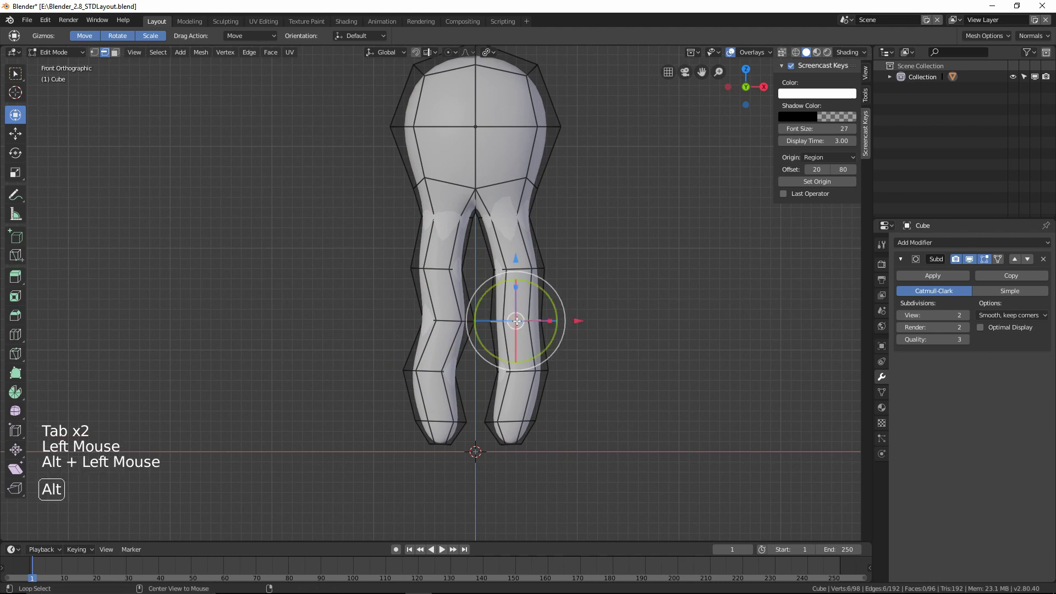
pyautogui.moveTo(578, 322); pyautogui.dragTo(566, 323)
# Step: Move the ankle edge loop of the +X leg slightly outward along X and return to Object Mode
pyautogui.click(512, 421)
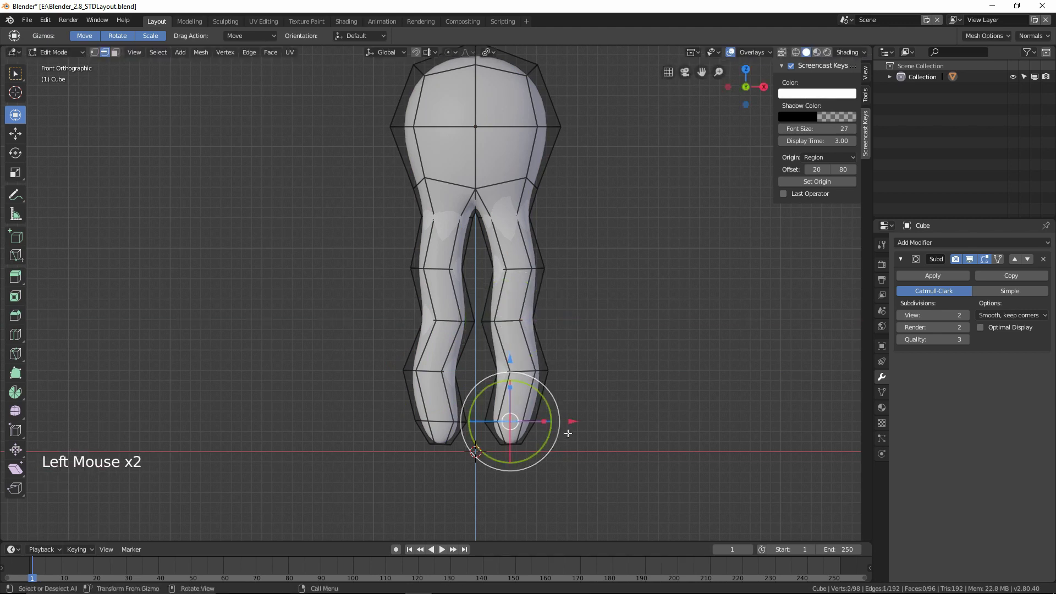
pyautogui.click(618, 422)
pyautogui.keyDown('alt'); pyautogui.click(514, 421); pyautogui.keyUp('alt')
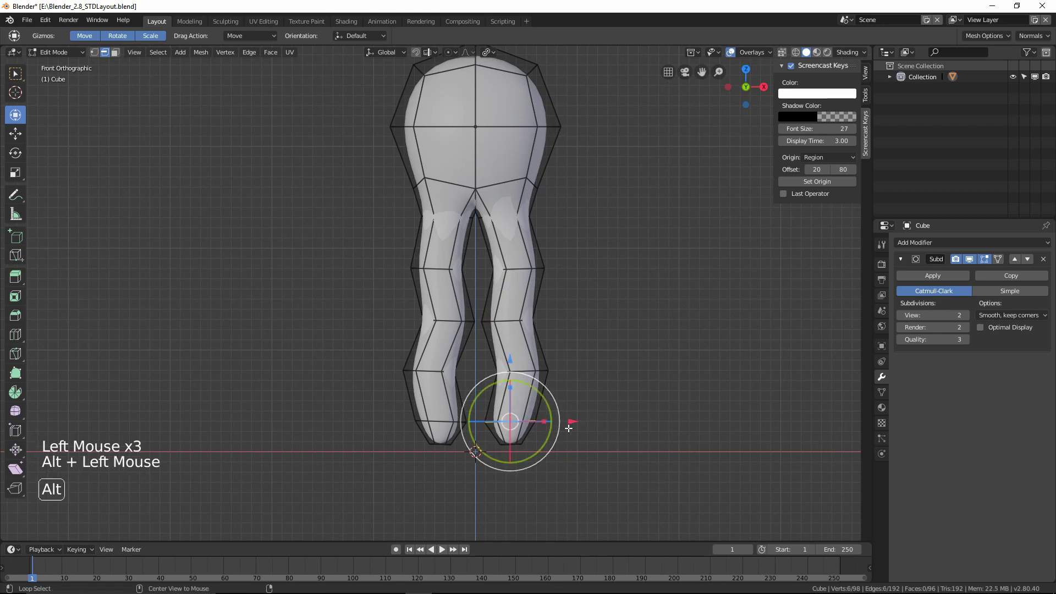
pyautogui.moveTo(570, 422); pyautogui.dragTo(581, 425)
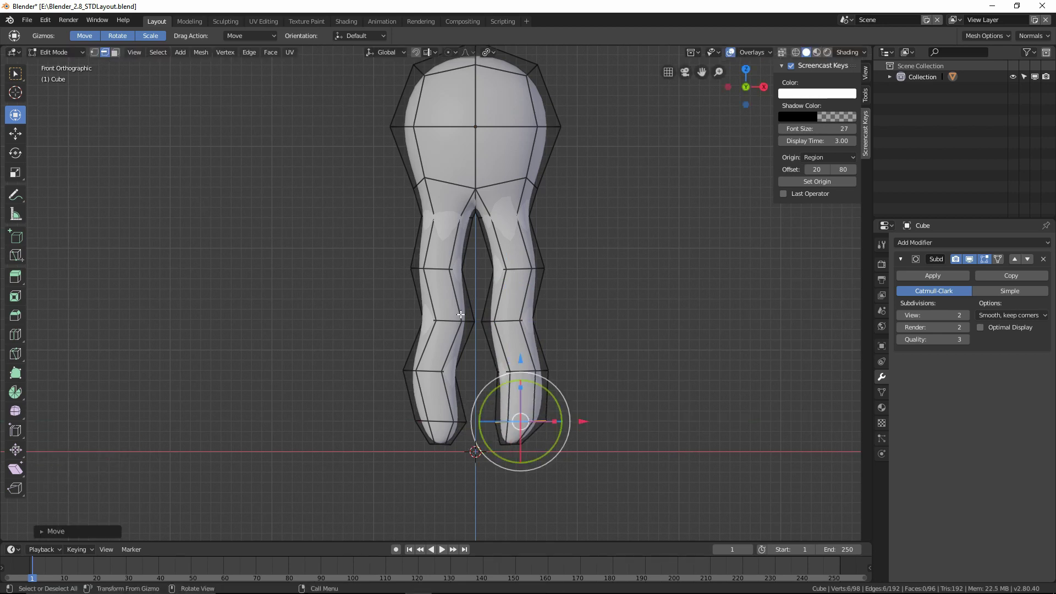
pyautogui.press('Tab')
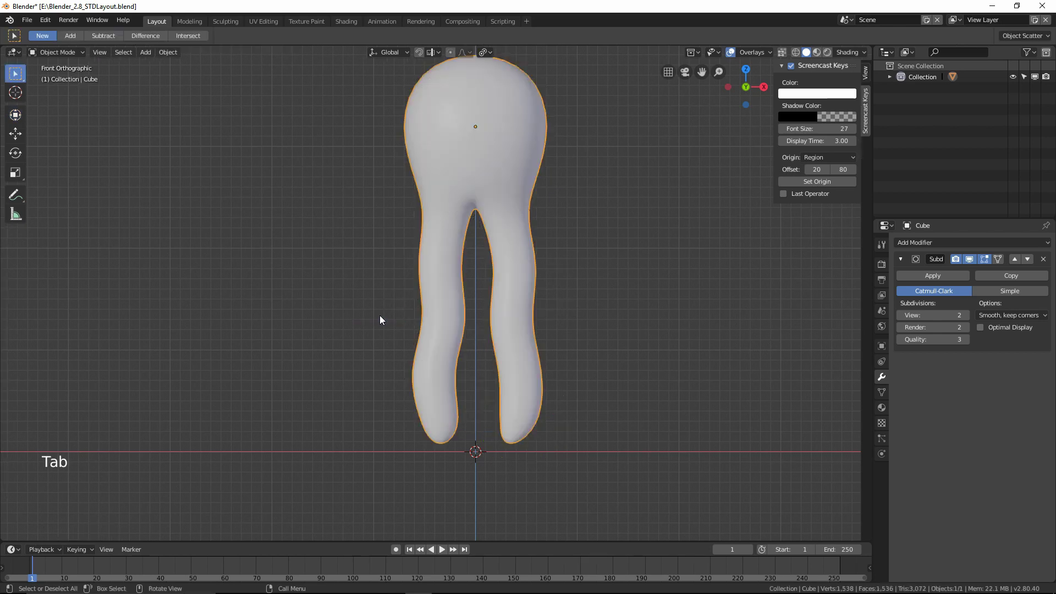
# Step: Duplicate the finished body in place by copying and pasting it, then deselect everything
pyautogui.press('KP_Decimal')
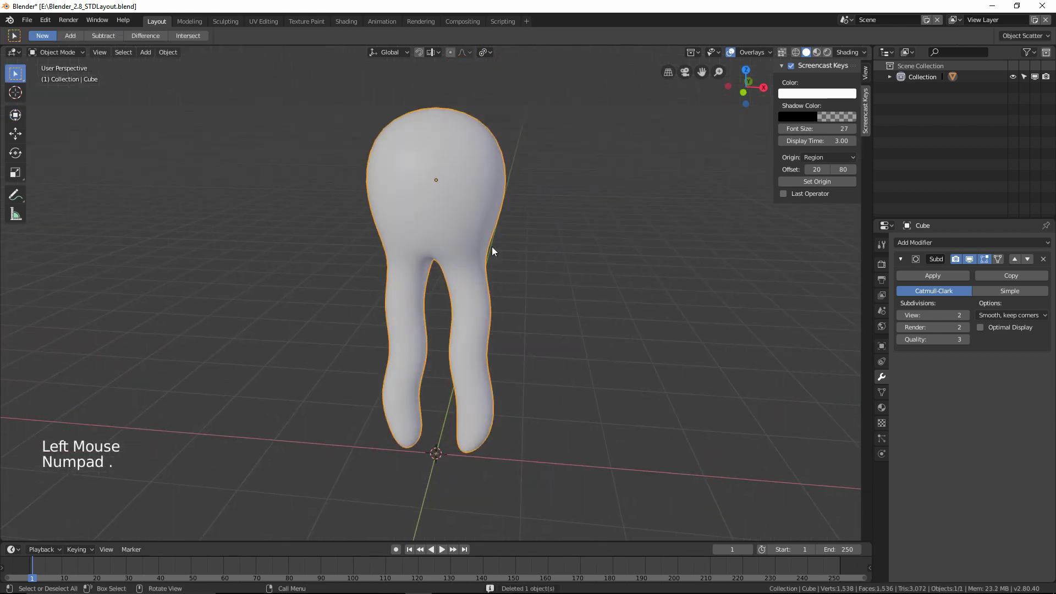
pyautogui.scroll(-4, 491, 250)
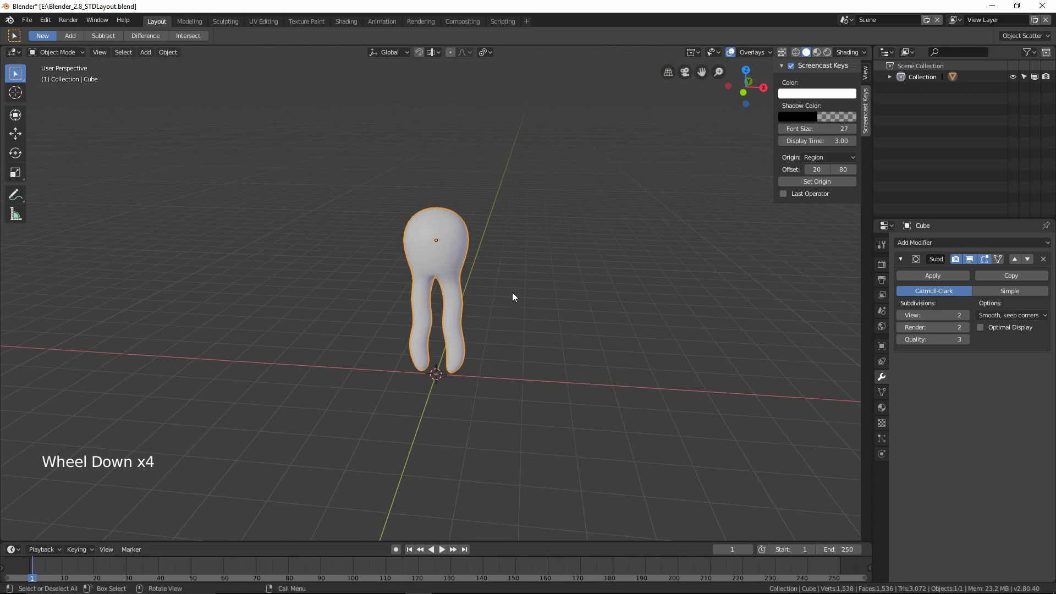
pyautogui.moveTo(512, 292); pyautogui.dragTo(473, 316, button='middle')
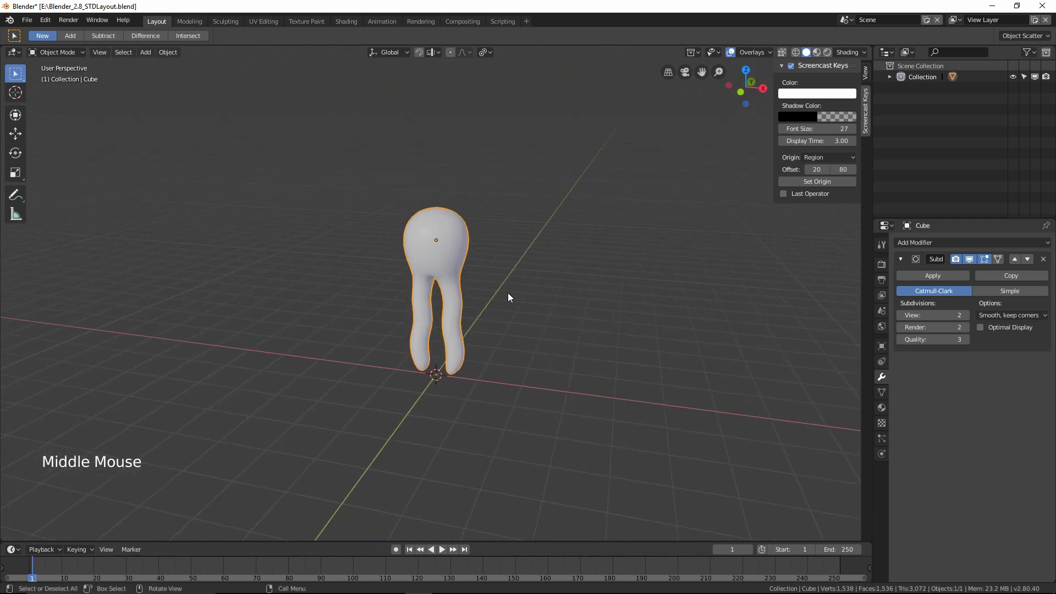
pyautogui.press('ctrl')
pyautogui.hotkey('ctrl', 'c')
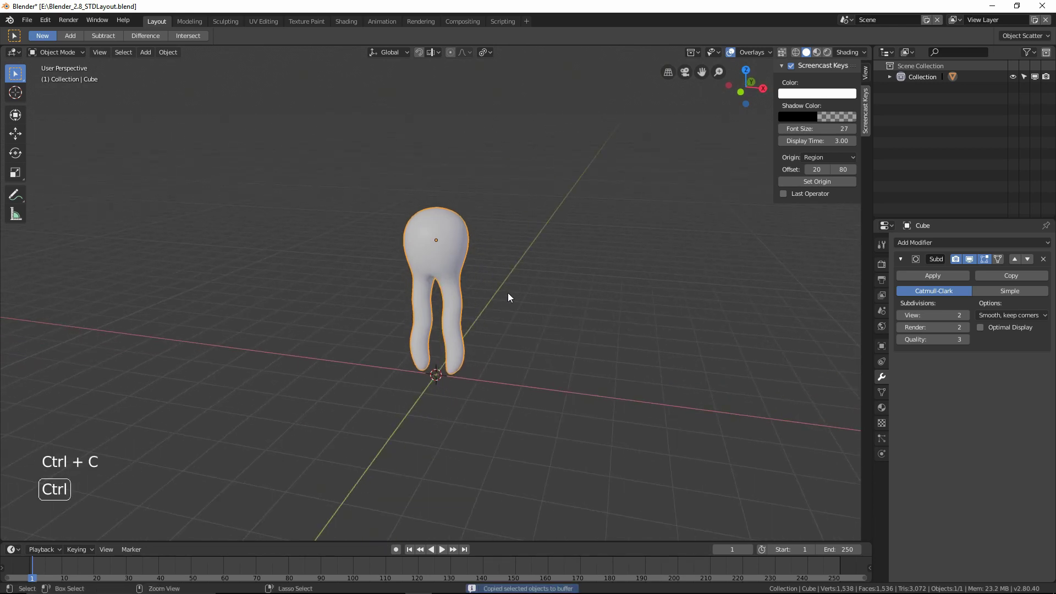
pyautogui.hotkey('ctrl', 'v')
pyautogui.click(507, 293)
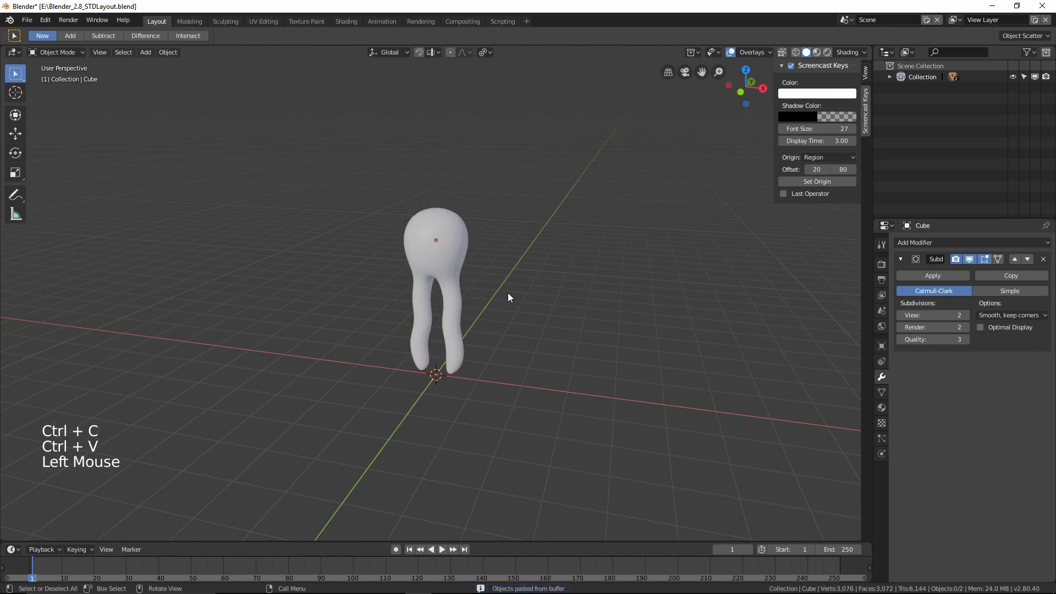
# Step: Select the pasted copy of the body and rotate it 180° about the global Y axis
pyautogui.click(890, 77)
pyautogui.click(930, 99)
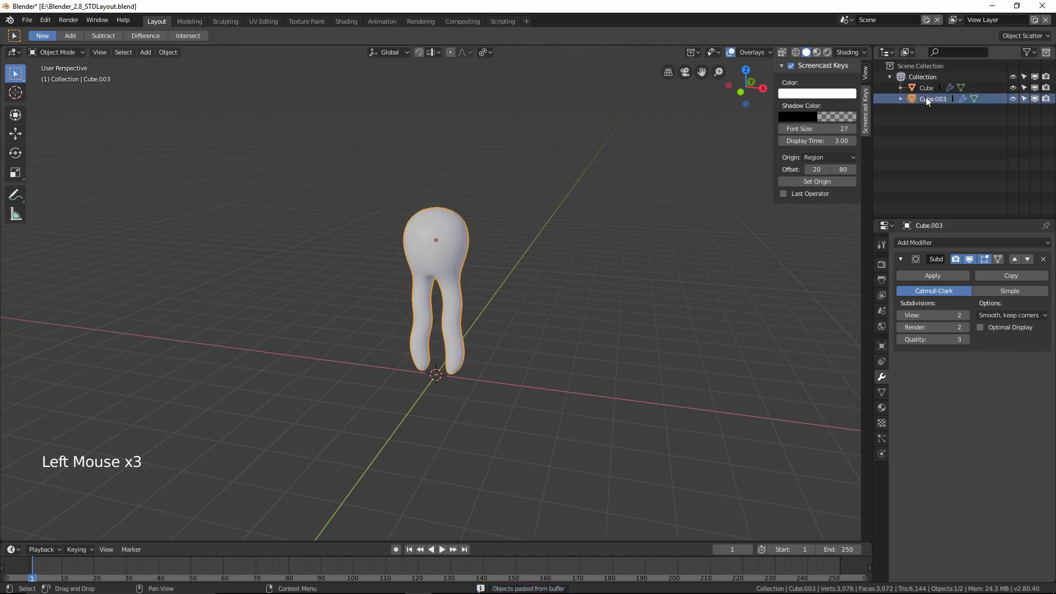
pyautogui.press('r')
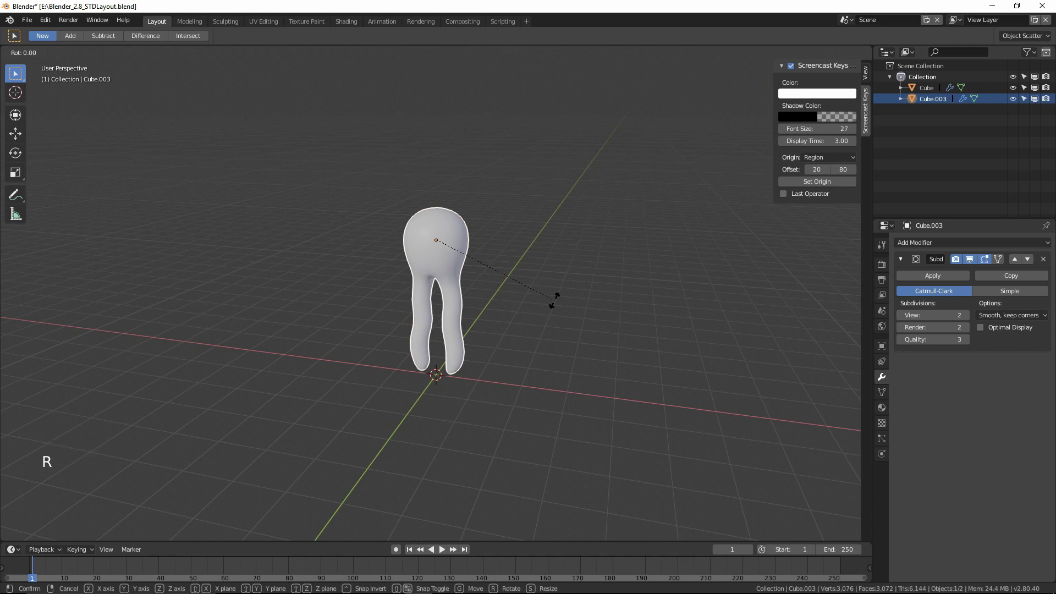
pyautogui.press('y')
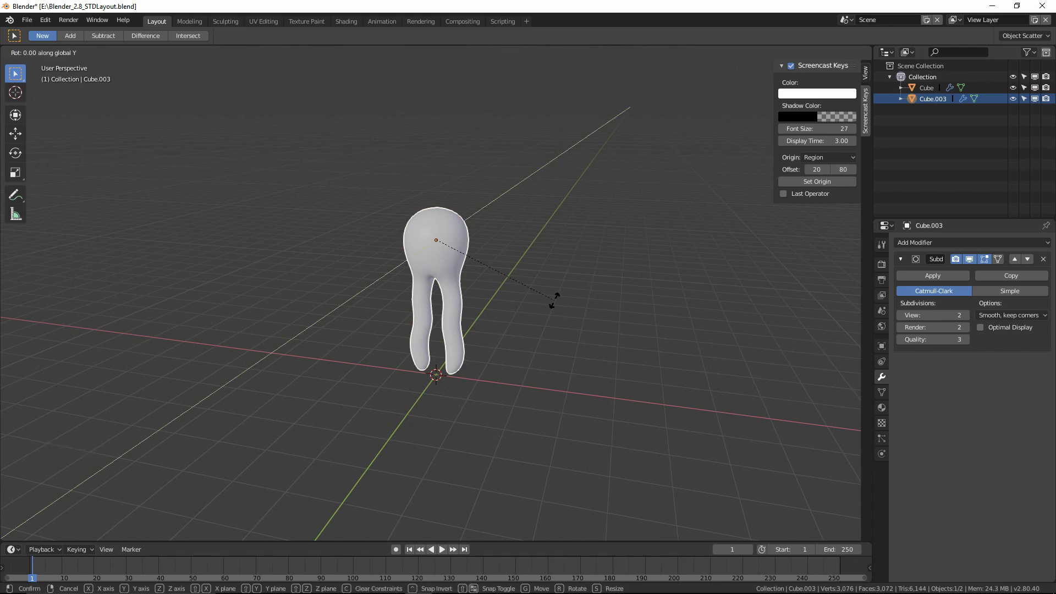
pyautogui.press('ctrl')
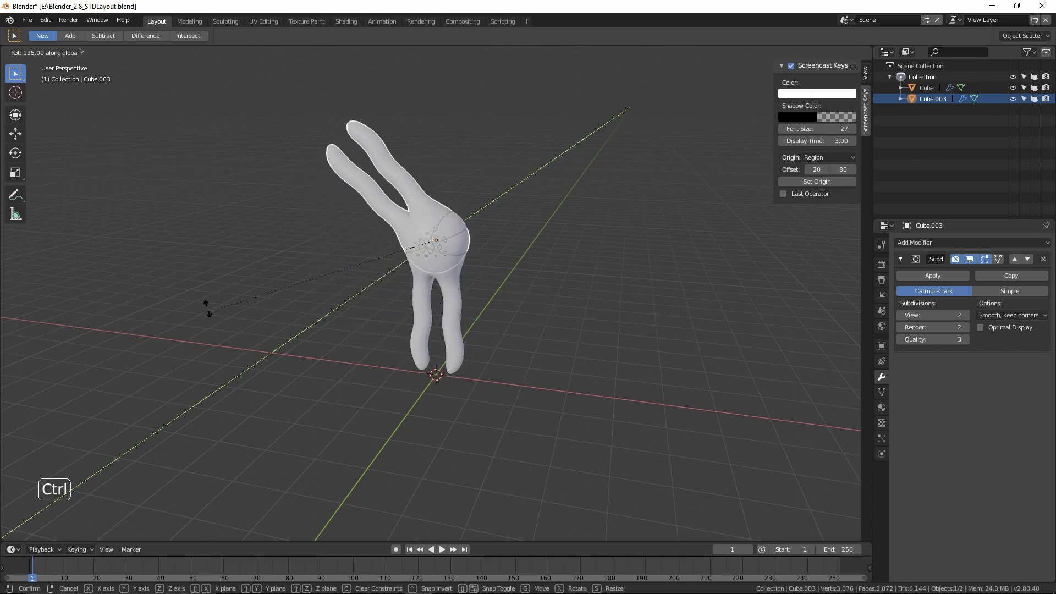
pyautogui.click(224, 140)
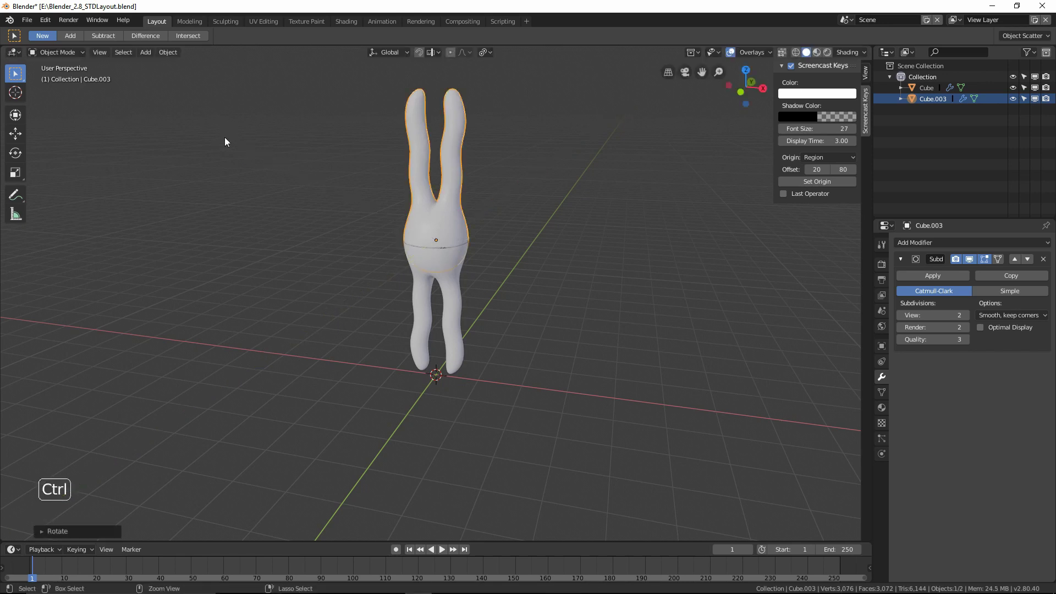
# Step: Move the flipped copy down along Z to about -3.22 m, placing its leg ends just below the original's
pyautogui.click(866, 80)
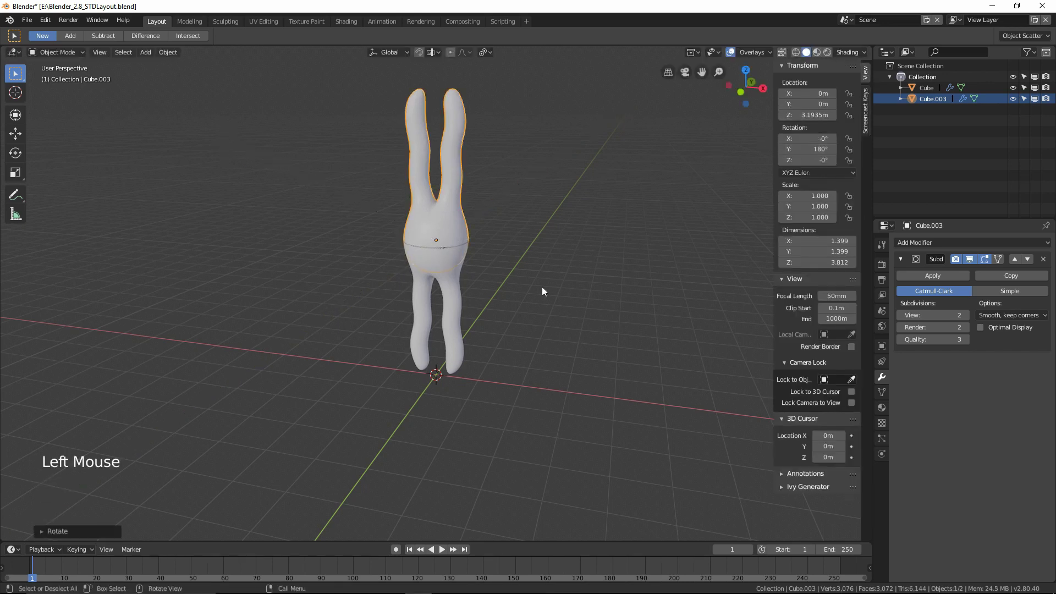
pyautogui.moveTo(538, 276)
pyautogui.mouseDown(button='middle')
pyautogui.moveTo(459, 278)
pyautogui.moveTo(542, 267)
pyautogui.mouseUp(button='middle')
pyautogui.press('g')
pyautogui.press('z')
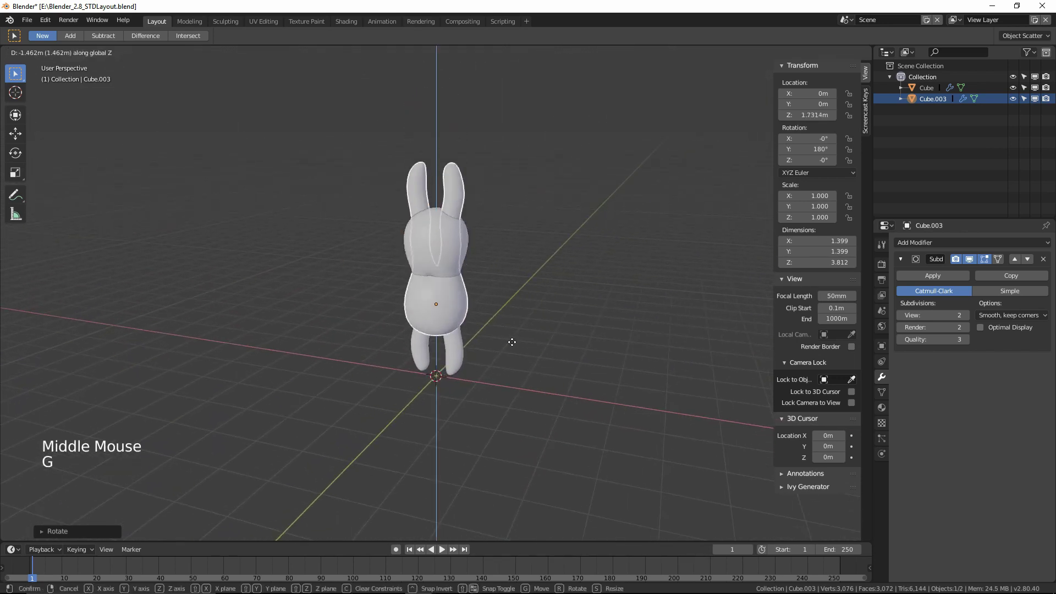
pyautogui.click(521, 513)
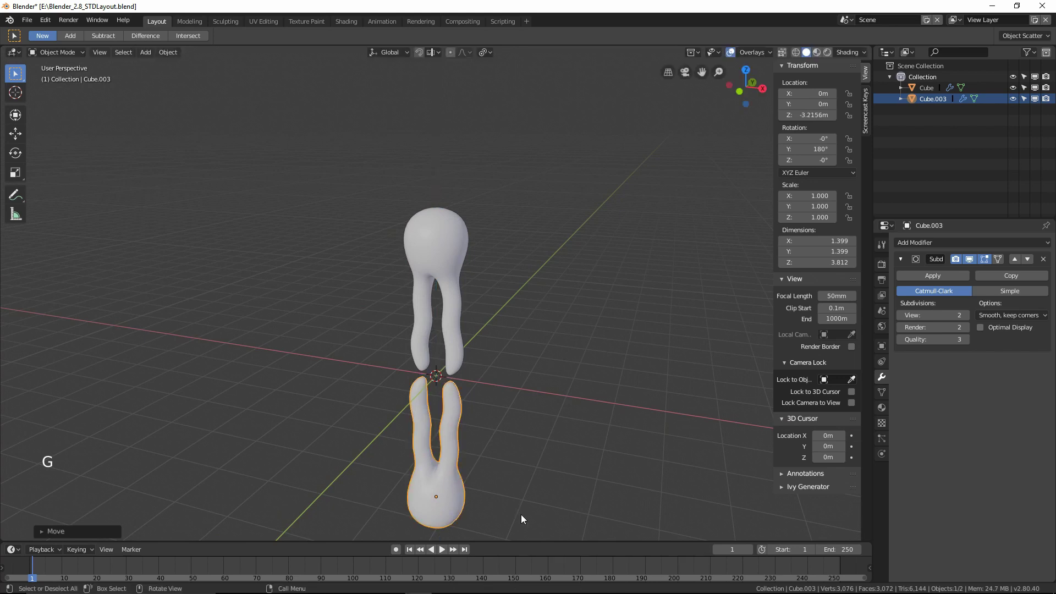
# Step: In Edit Mode on the flipped copy, move the middle edge loop of the +X leg slightly outward along X
pyautogui.keyDown('alt'); pyautogui.middleClick(498, 410); pyautogui.keyUp('alt')
pyautogui.keyDown('alt'); pyautogui.middleClick(462, 415); pyautogui.keyUp('alt')
pyautogui.keyDown('alt'); pyautogui.moveTo(462, 415); pyautogui.dragTo(484, 414, button='middle'); pyautogui.keyUp('alt')
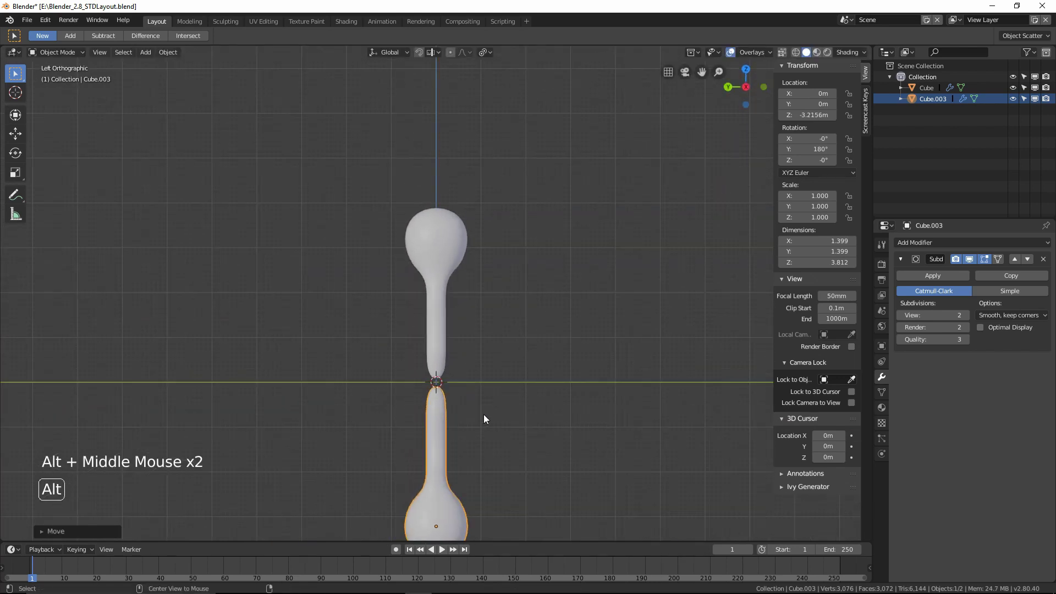
pyautogui.moveTo(558, 318); pyautogui.dragTo(415, 322, button='middle')
pyautogui.moveTo(520, 319); pyautogui.dragTo(491, 324, button='middle')
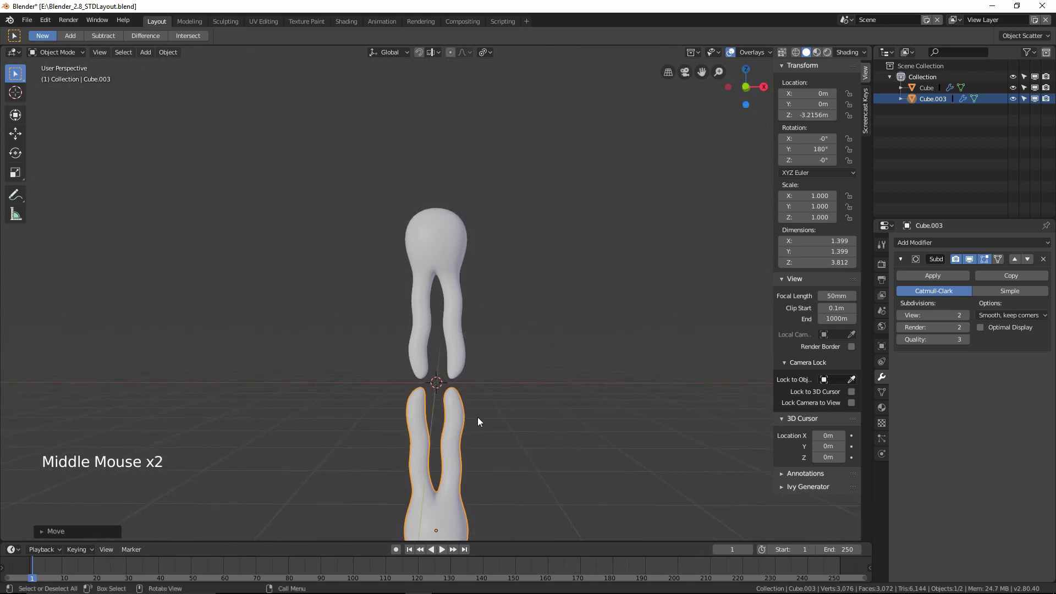
pyautogui.keyDown('shift'); pyautogui.moveTo(481, 442); pyautogui.dragTo(484, 312, button='middle'); pyautogui.keyUp('shift')
pyautogui.scroll(2, 489, 316)
pyautogui.press('Tab')
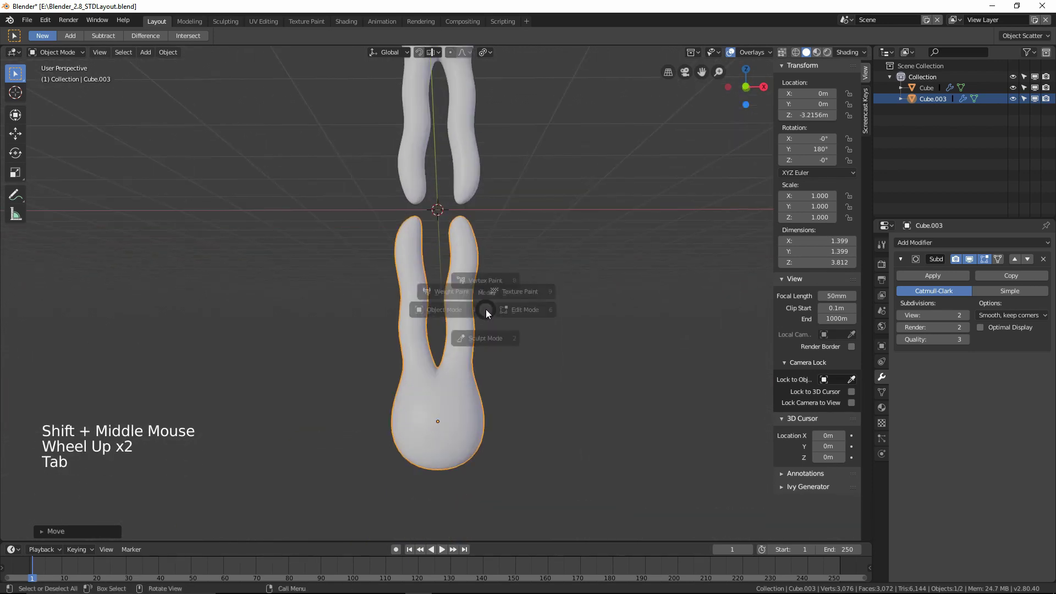
pyautogui.click(570, 309)
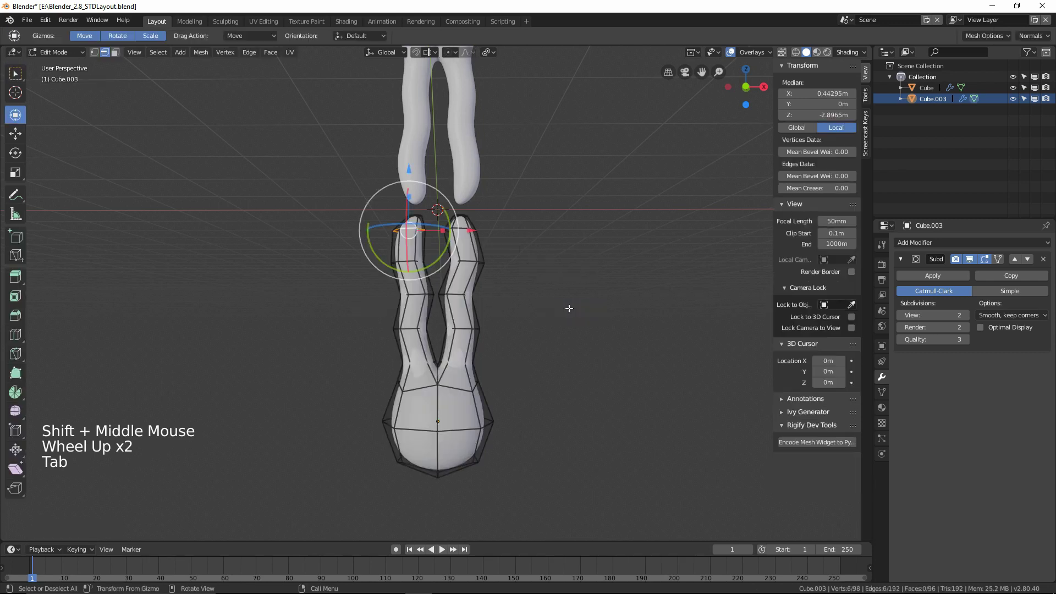
pyautogui.click(531, 296)
pyautogui.keyDown('alt'); pyautogui.click(478, 306); pyautogui.keyUp('alt')
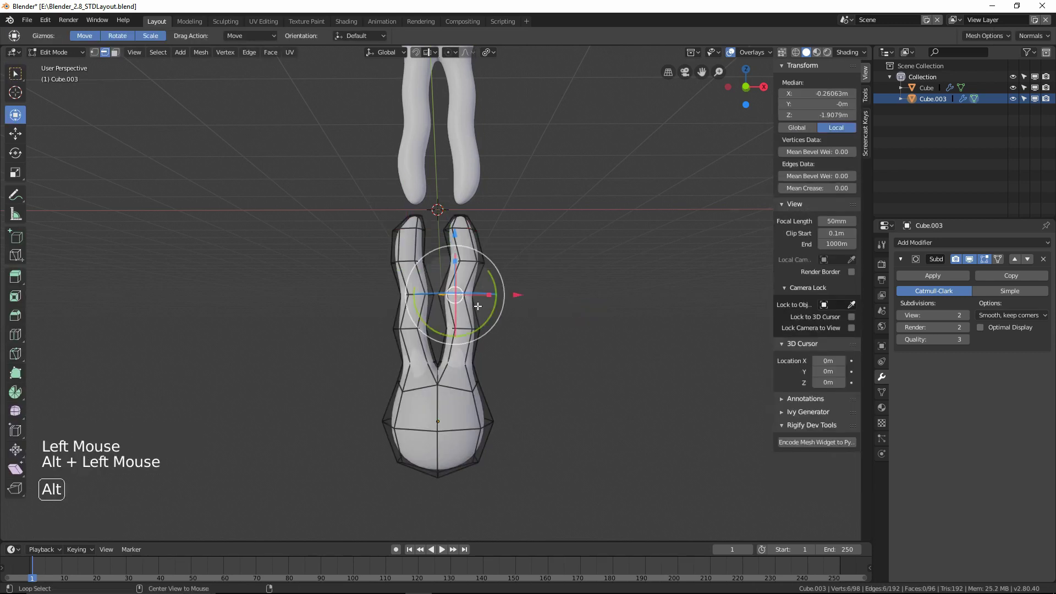
pyautogui.moveTo(516, 295); pyautogui.dragTo(522, 264)
# Step: Shift the +X leg's edge loop nearer the foot and the -X leg's edge loop nearer the body along X
pyautogui.click(492, 263)
pyautogui.keyDown('alt'); pyautogui.click(473, 262); pyautogui.keyUp('alt')
pyautogui.click(380, 337)
pyautogui.keyDown('alt'); pyautogui.click(427, 335); pyautogui.keyUp('alt')
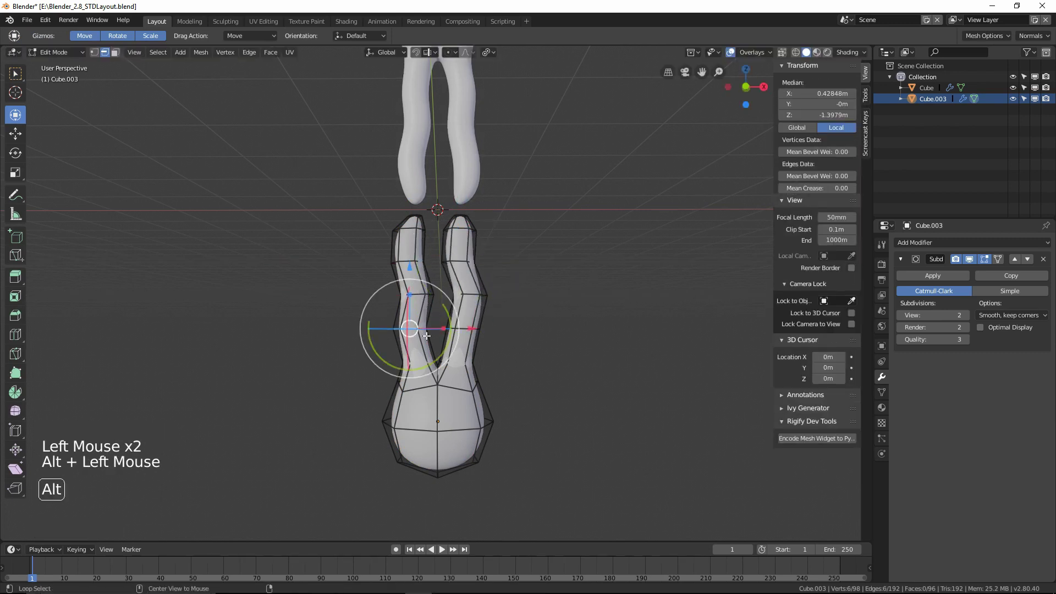
pyautogui.click(384, 311)
pyautogui.click(385, 311)
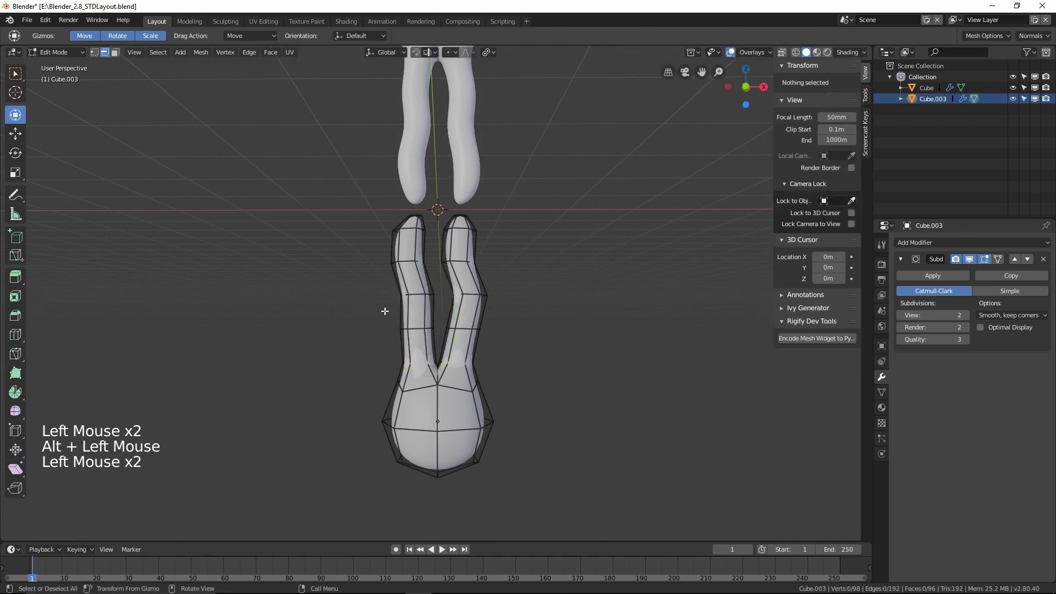
# Step: Move the -X leg's middle edge loop slightly outward and its foot-end loop slightly inward along X, and return to Object Mode
pyautogui.keyDown('alt'); pyautogui.click(427, 296); pyautogui.keyUp('alt')
pyautogui.moveTo(474, 296); pyautogui.dragTo(471, 297)
pyautogui.click(350, 211)
pyautogui.keyDown('alt'); pyautogui.click(411, 228); pyautogui.keyUp('alt')
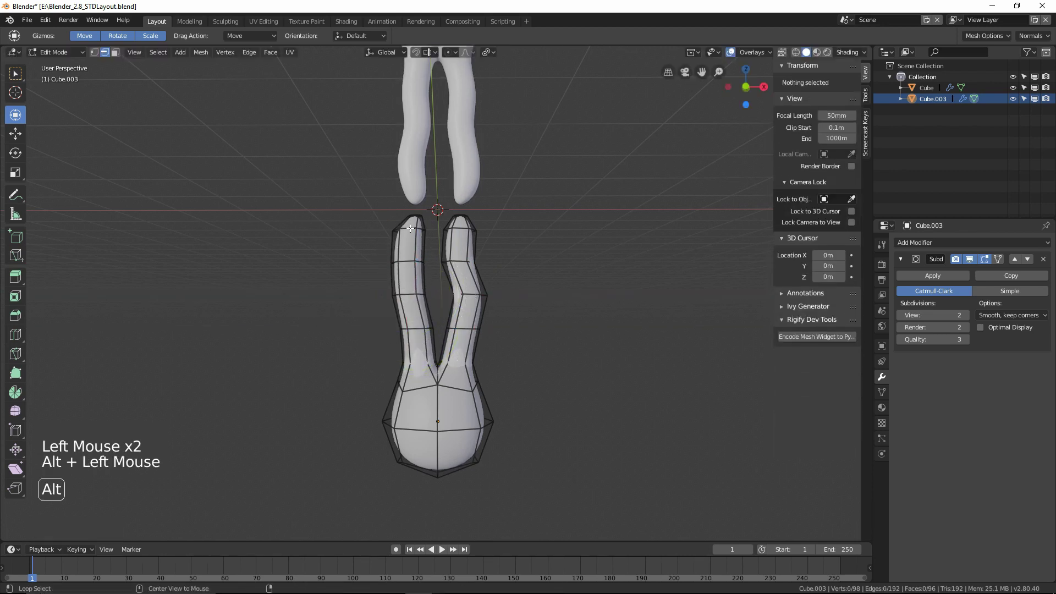
pyautogui.moveTo(471, 229); pyautogui.dragTo(480, 233)
pyautogui.press('Tab')
pyautogui.scroll(-5, 536, 387)
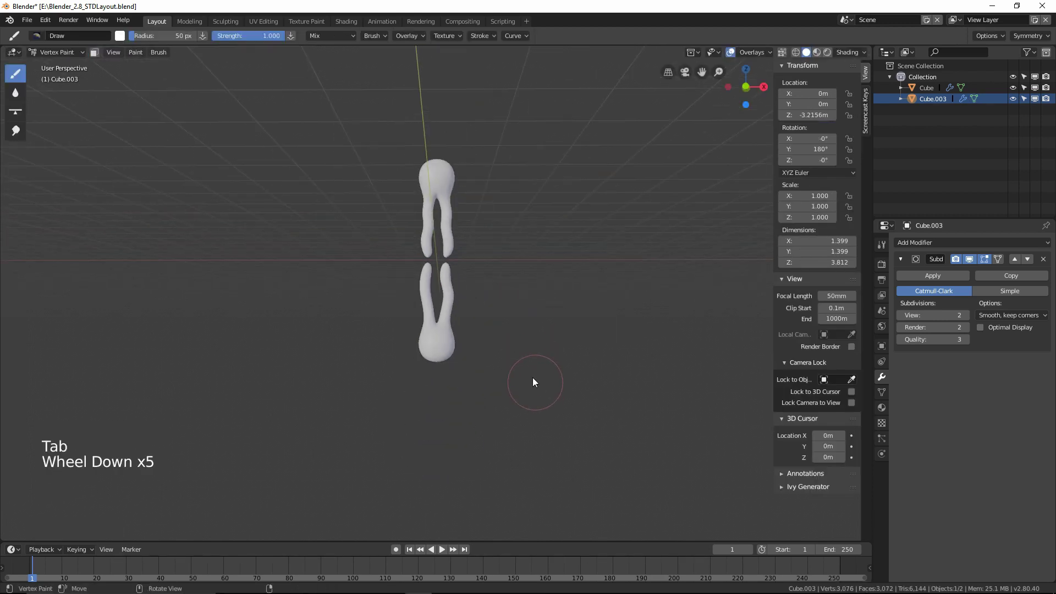
pyautogui.keyDown('alt'); pyautogui.middleClick(532, 302); pyautogui.keyUp('alt')
pyautogui.moveTo(513, 311)
pyautogui.mouseDown(button='middle')
pyautogui.moveTo(513, 295)
pyautogui.moveTo(497, 313)
pyautogui.moveTo(508, 308)
pyautogui.mouseUp(button='middle')
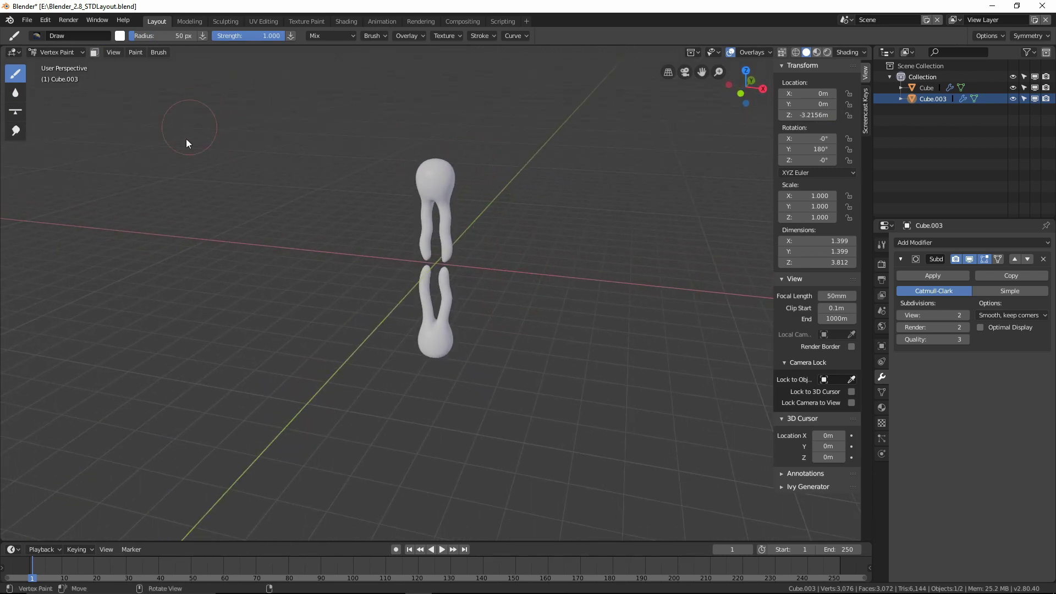
pyautogui.press('Tab')
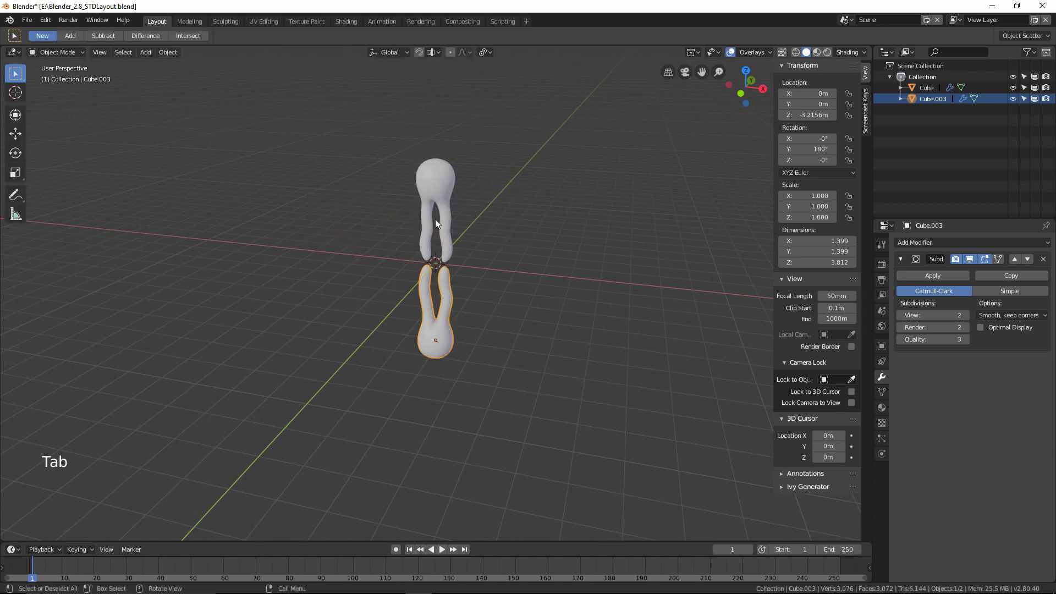
# Step: Join the upright body and the flipped copy into a single object
pyautogui.click(452, 245)
pyautogui.keyDown('shift'); pyautogui.click(446, 300); pyautogui.keyUp('shift')
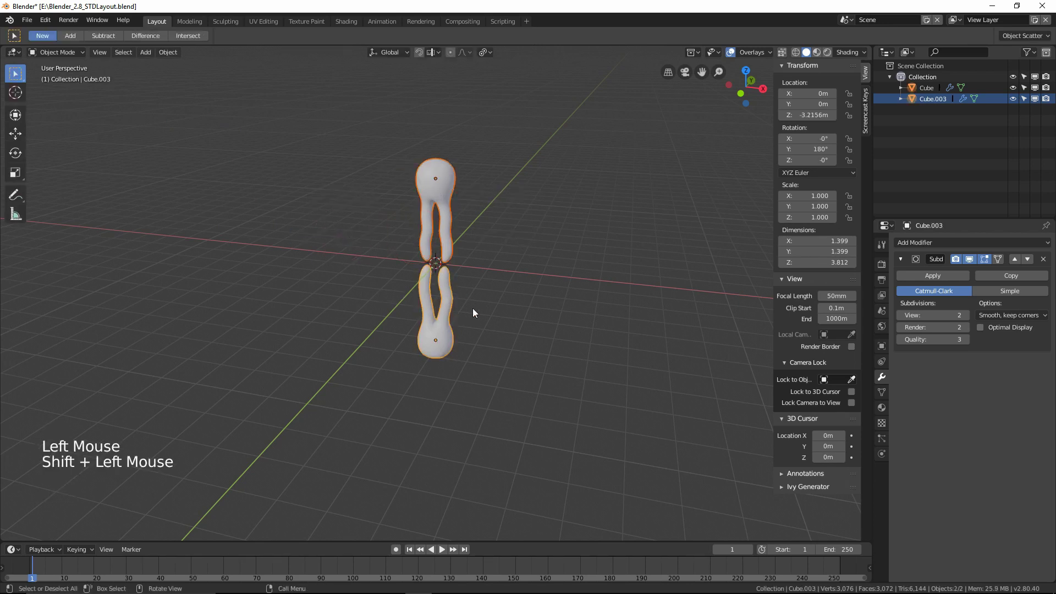
pyautogui.hotkey('ctrl', 'j')
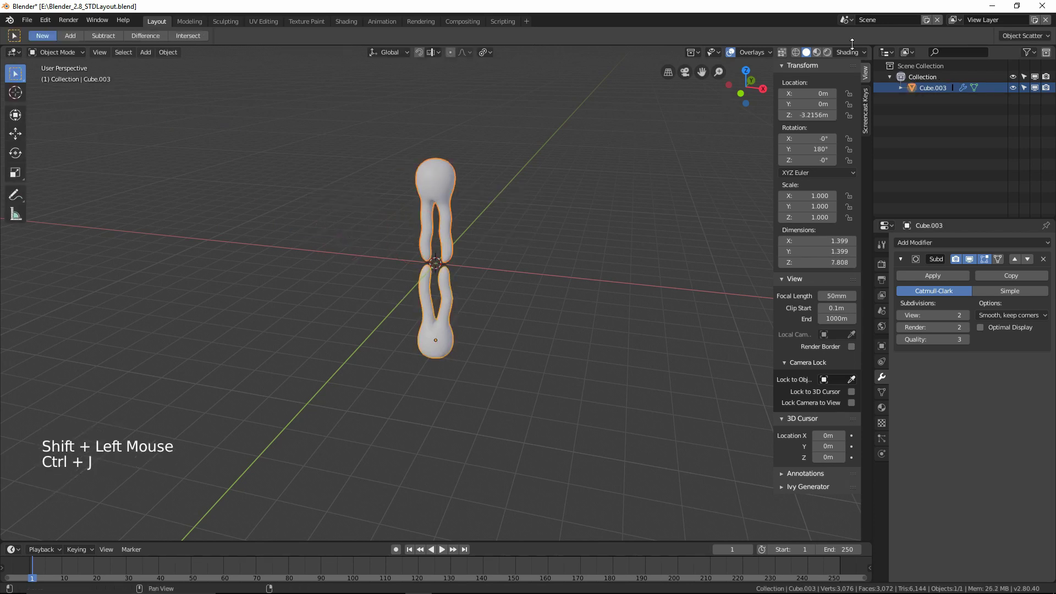
# Step: Rename the joined object as Lipid
pyautogui.click(933, 88)
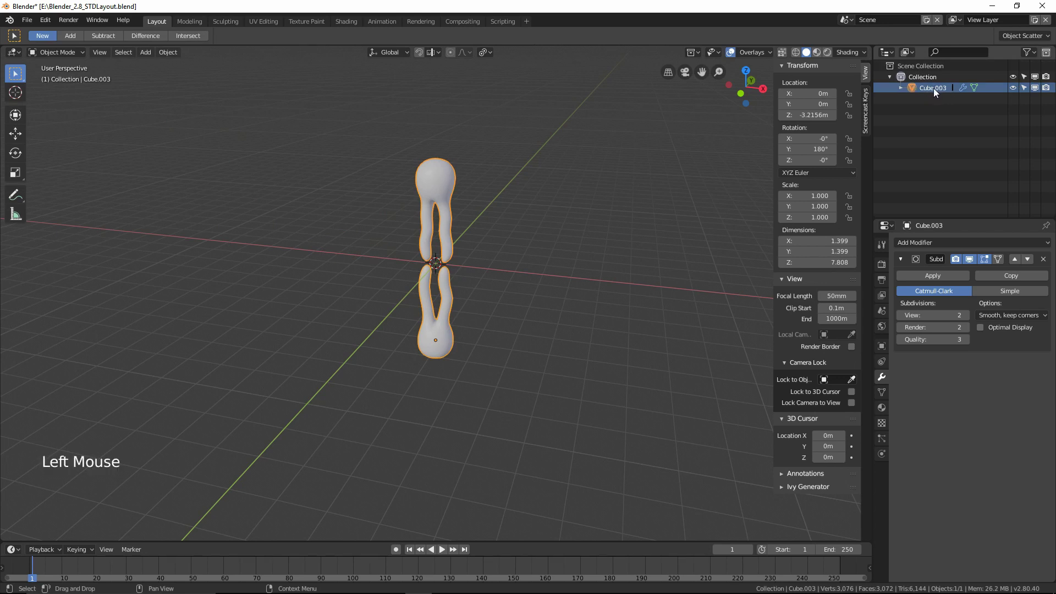
pyautogui.doubleClick(933, 88)
pyautogui.write('Li')
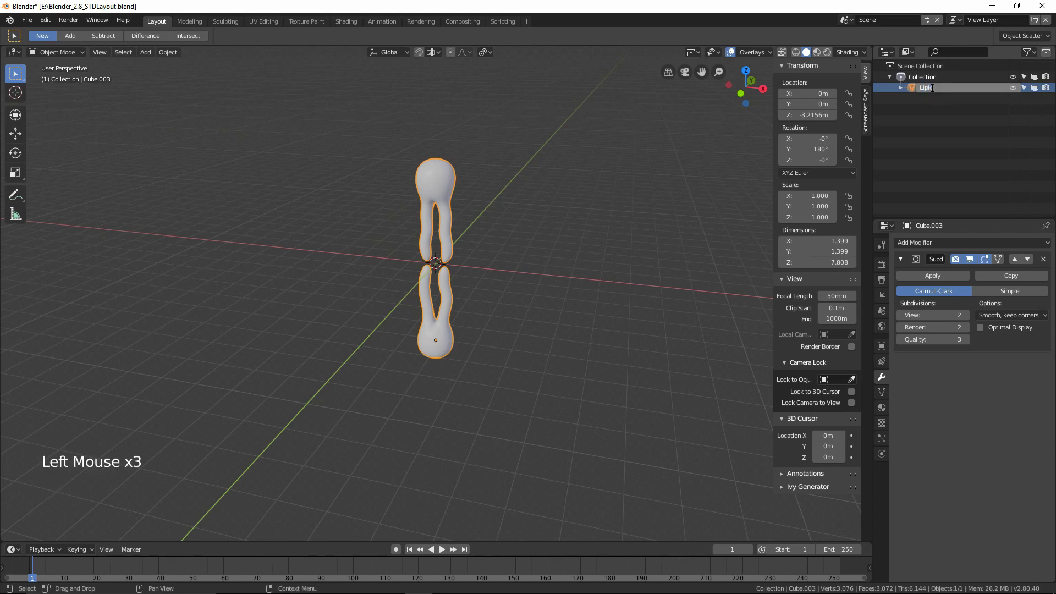
pyautogui.write('pid')
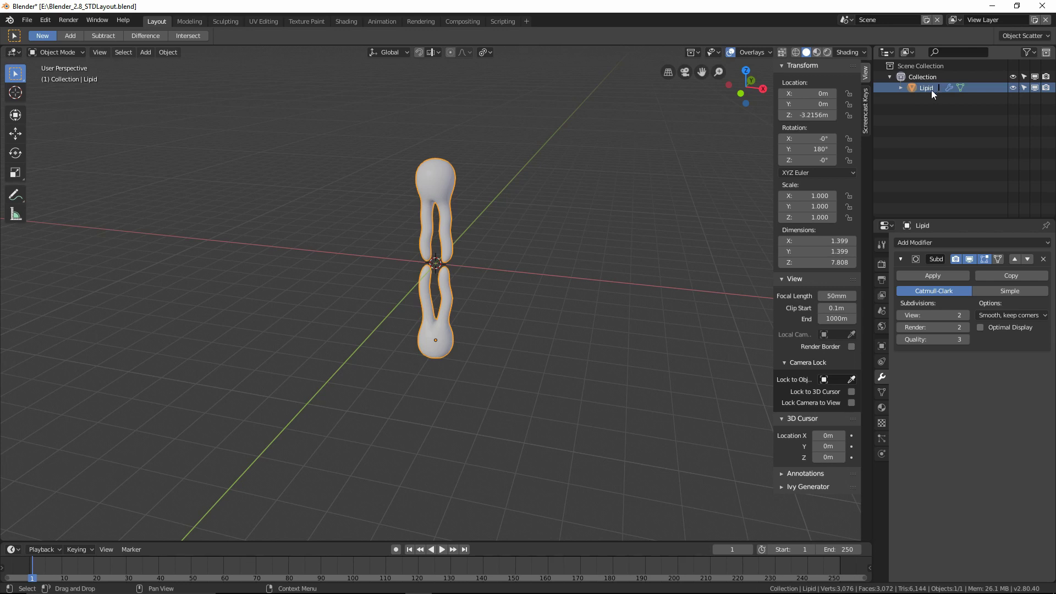
pyautogui.press('Return')
# Step: Add a new material named Lipid to the joined object and deselect it
pyautogui.click(882, 407)
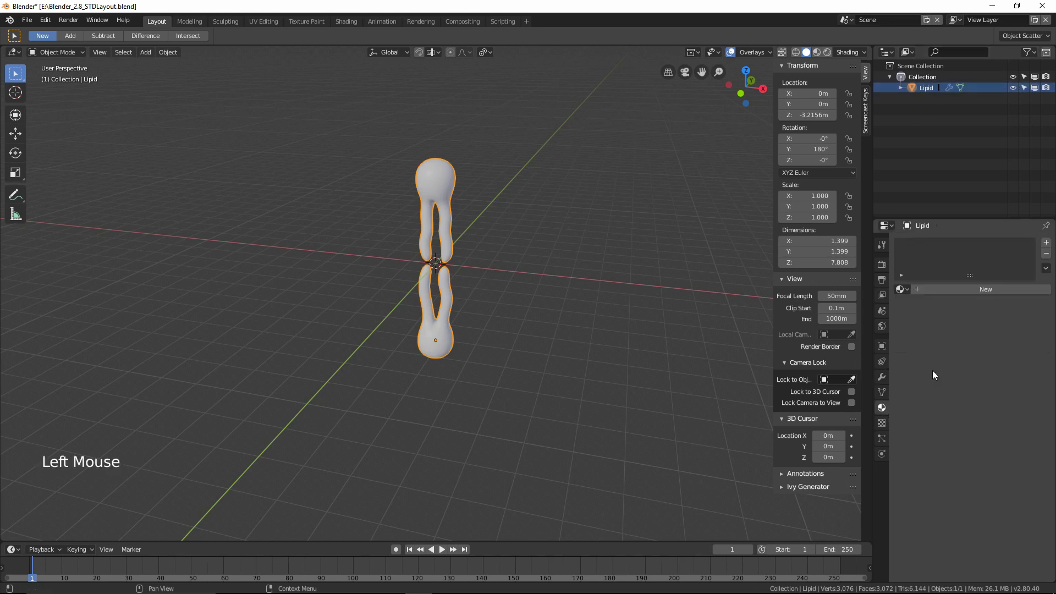
pyautogui.click(953, 293)
pyautogui.click(941, 290)
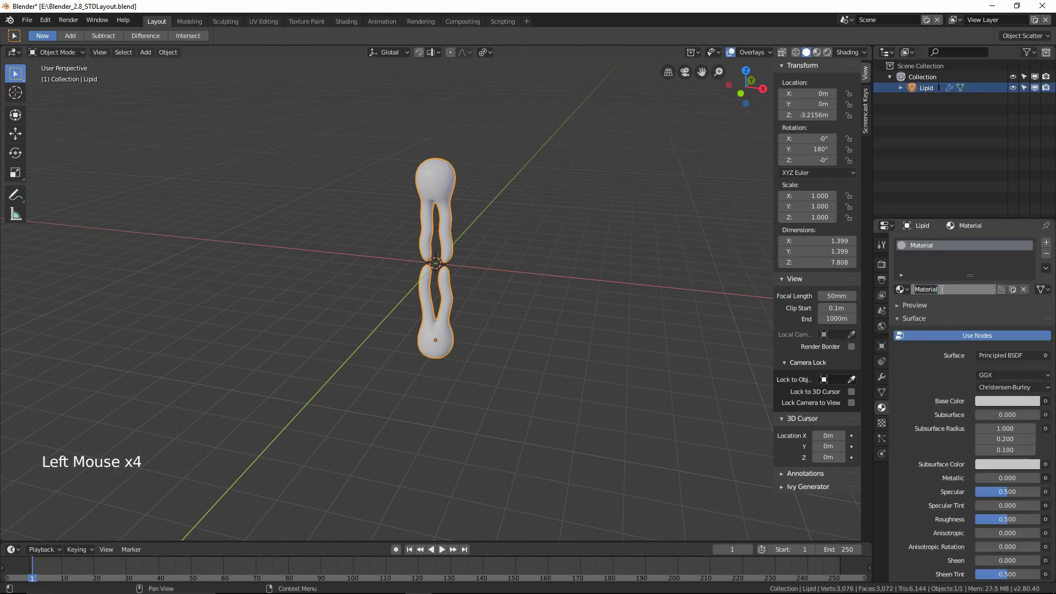
pyautogui.write('Lipid')
pyautogui.click(521, 295)
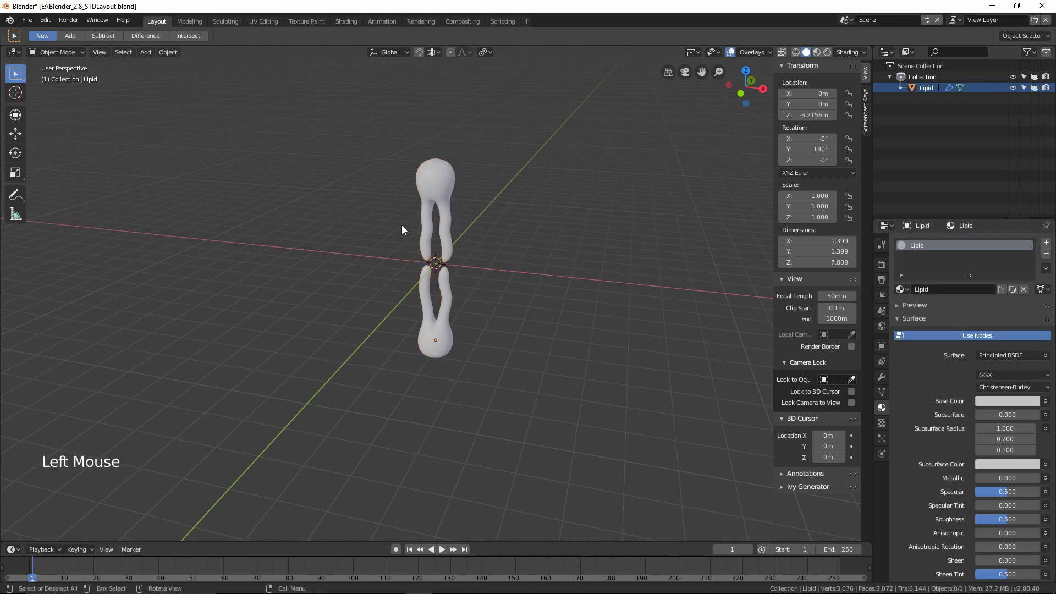
# Step: Duplicate the Lipid object in place by copying and pasting it
pyautogui.moveTo(402, 226); pyautogui.dragTo(435, 227, button='middle')
pyautogui.scroll(3, 461, 224)
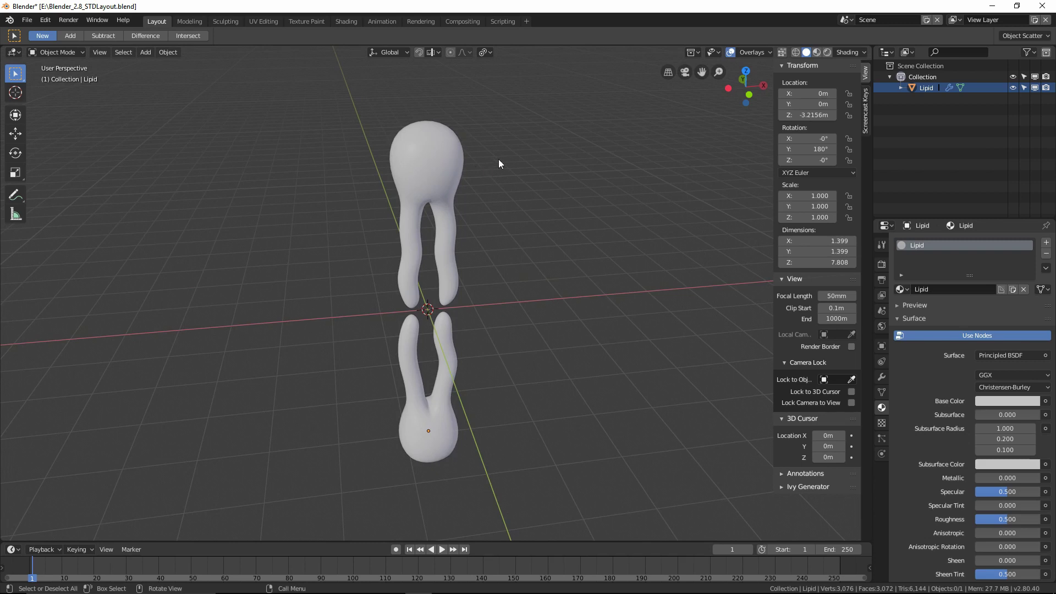
pyautogui.moveTo(498, 163); pyautogui.dragTo(494, 158, button='middle')
pyautogui.click(445, 157)
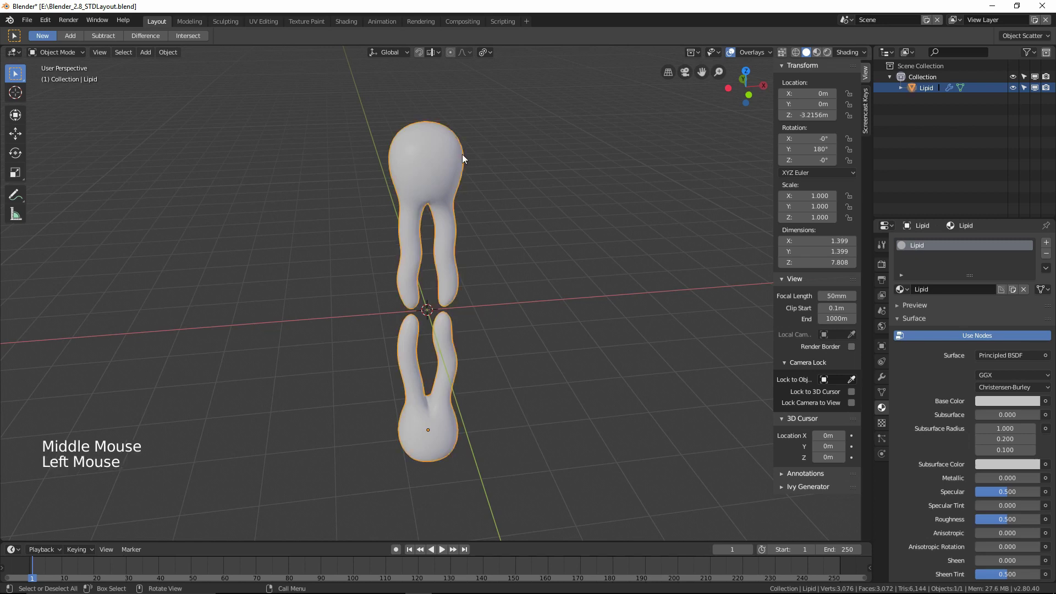
pyautogui.hotkey('ctrl', 'c')
pyautogui.hotkey('ctrl', 'v')
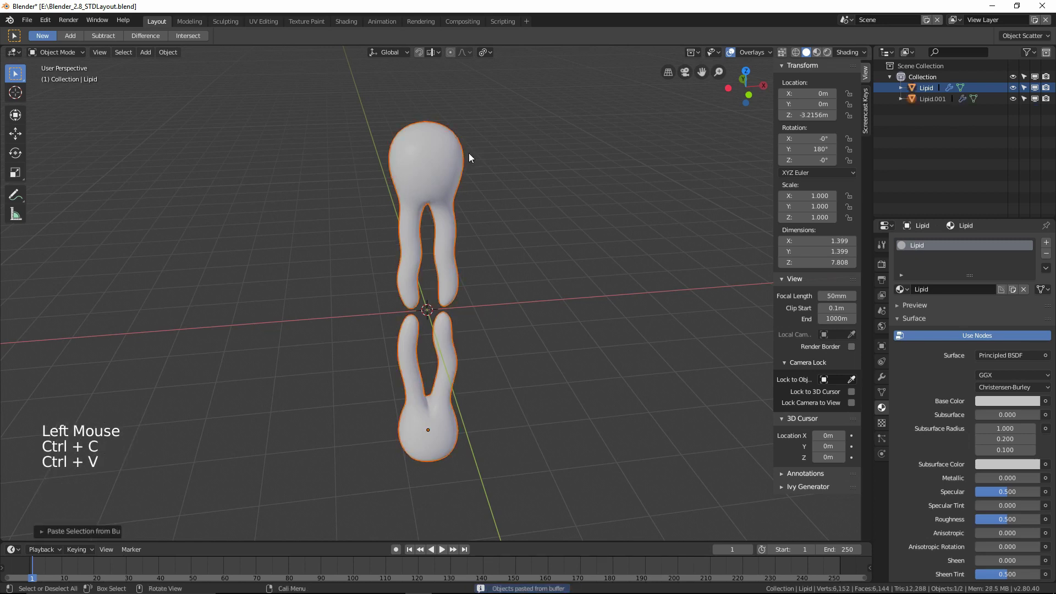
# Step: Select only the pasted copy, then hide the original Lipid and make it unselectable
pyautogui.click(481, 154)
pyautogui.click(932, 99)
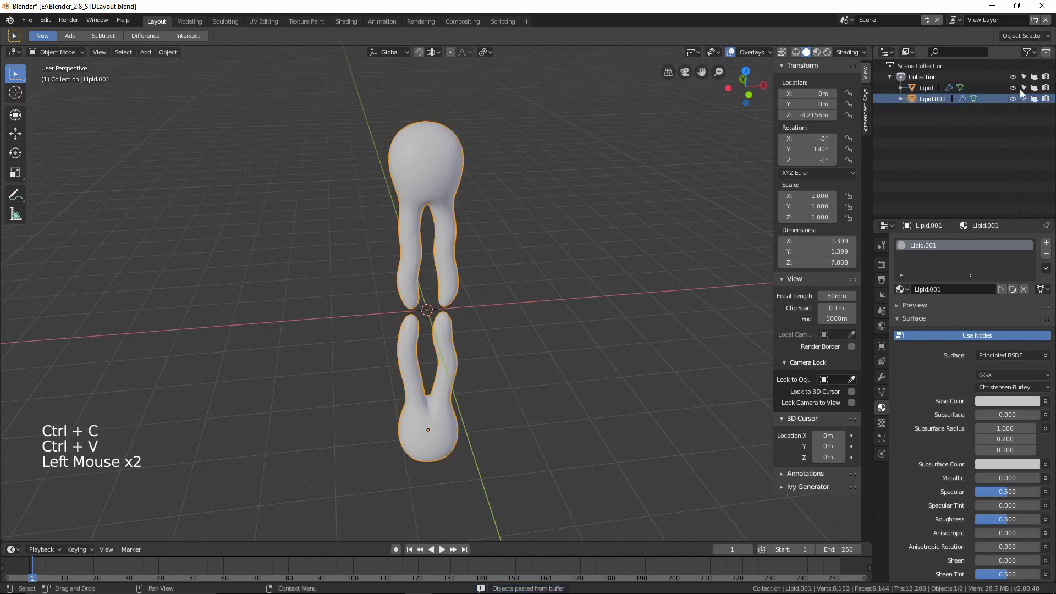
pyautogui.click(1014, 88)
pyautogui.click(1024, 88)
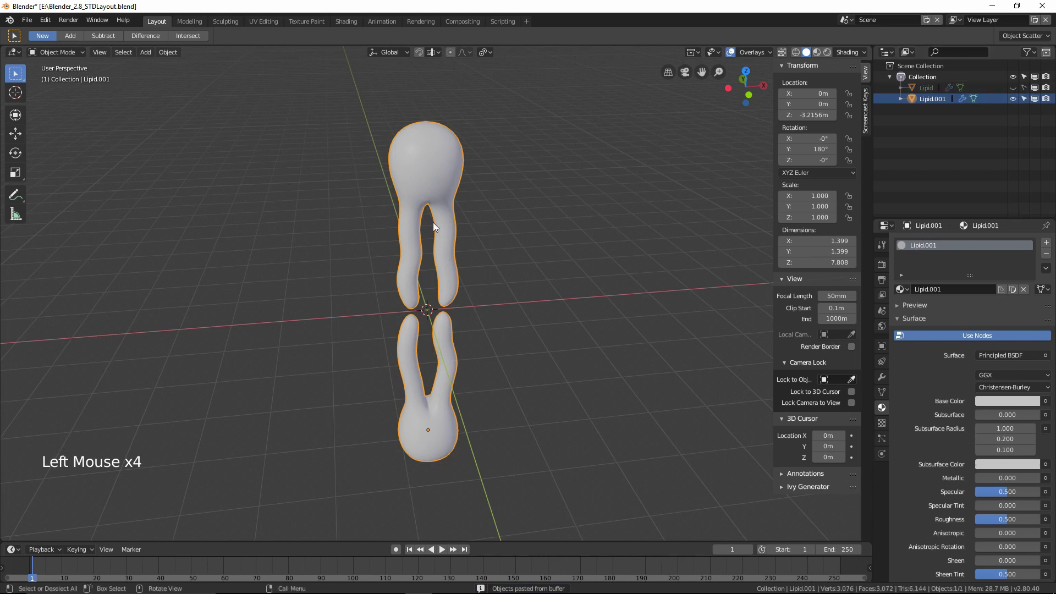
# Step: Delete the faces of all four legs from the copied lipid pair, leaving only the two heads
pyautogui.press('Tab')
pyautogui.click(511, 221)
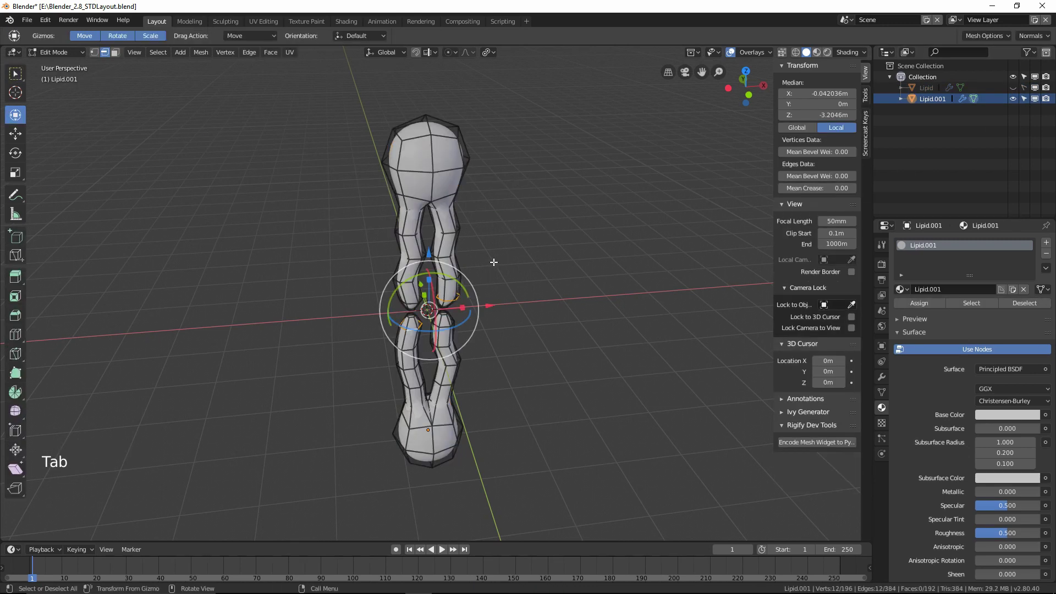
pyautogui.click(115, 52)
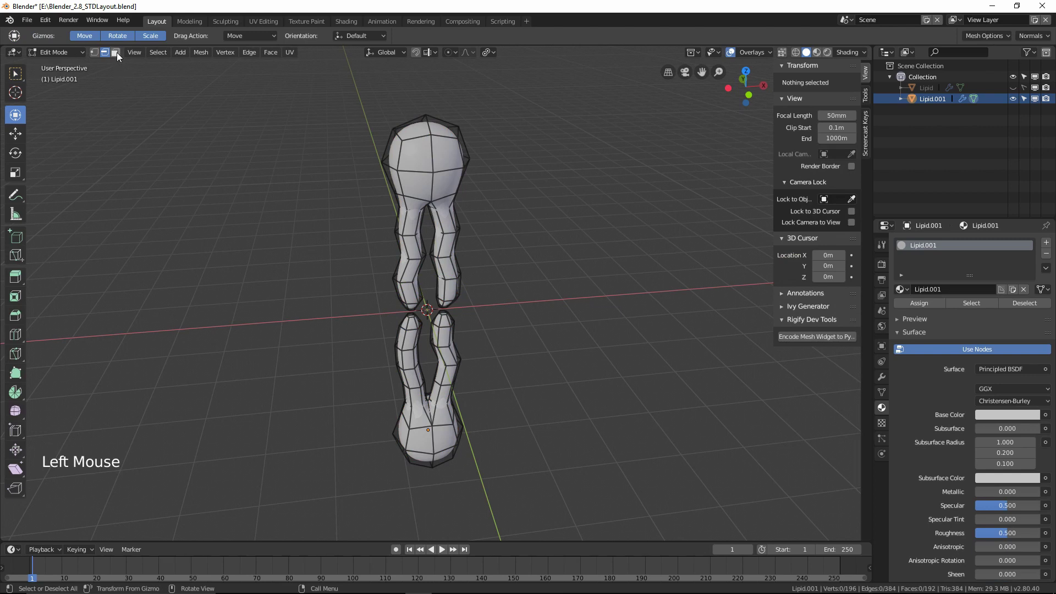
pyautogui.keyDown('alt'); pyautogui.keyDown('shift'); pyautogui.click(452, 268); pyautogui.keyUp('shift'); pyautogui.keyUp('alt')
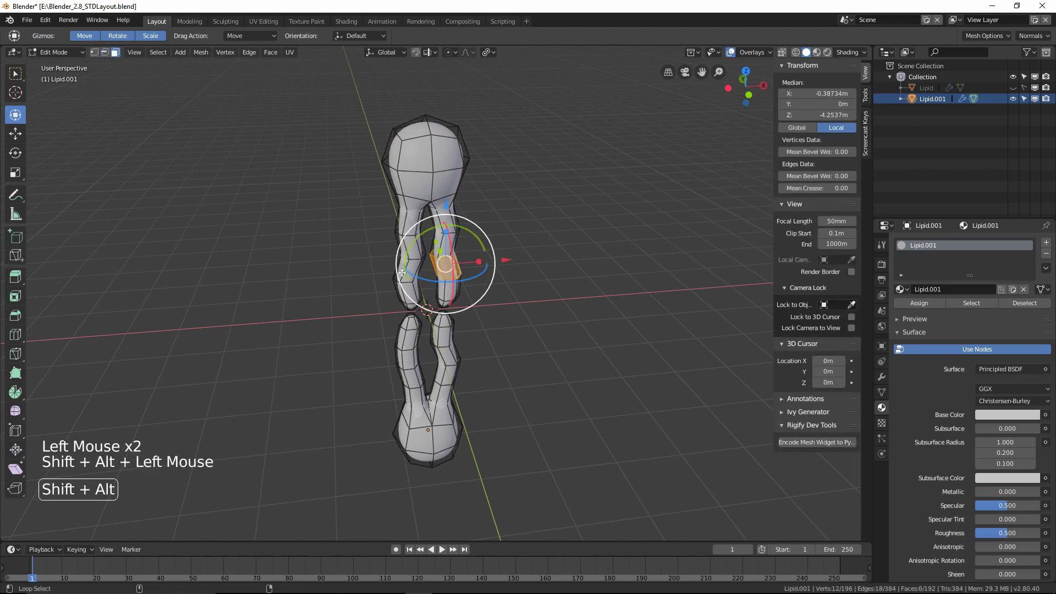
pyautogui.press('space')
pyautogui.keyDown('alt'); pyautogui.keyDown('shift'); pyautogui.click(410, 272); pyautogui.keyUp('shift'); pyautogui.keyUp('alt')
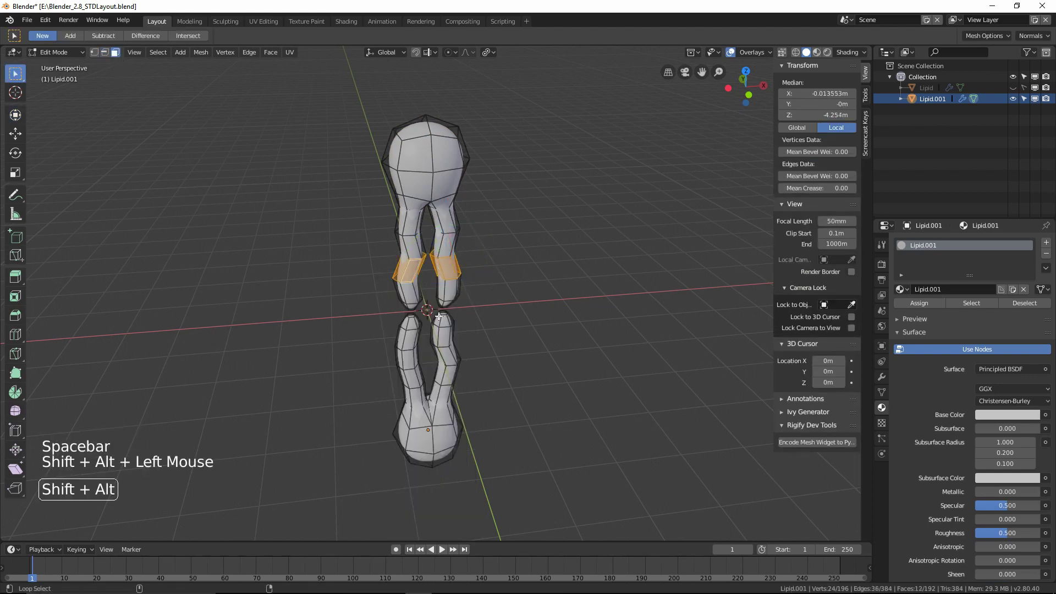
pyautogui.keyDown('alt'); pyautogui.keyDown('shift'); pyautogui.click(414, 358); pyautogui.keyUp('shift'); pyautogui.keyUp('alt')
pyautogui.keyDown('alt'); pyautogui.keyDown('shift'); pyautogui.click(445, 359); pyautogui.keyUp('shift'); pyautogui.keyUp('alt')
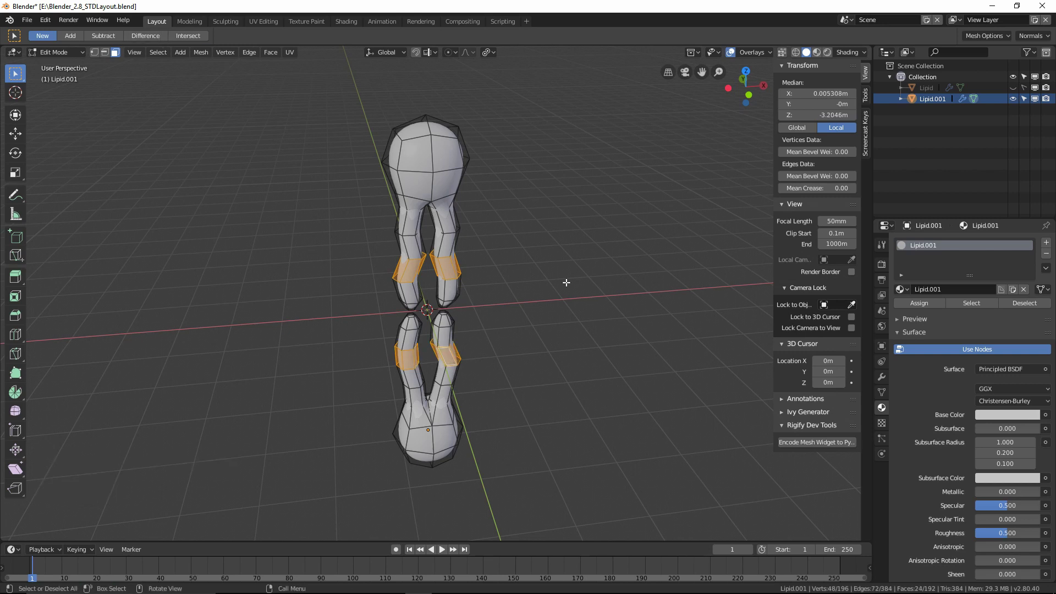
pyautogui.press('ctrl+KP_Add')
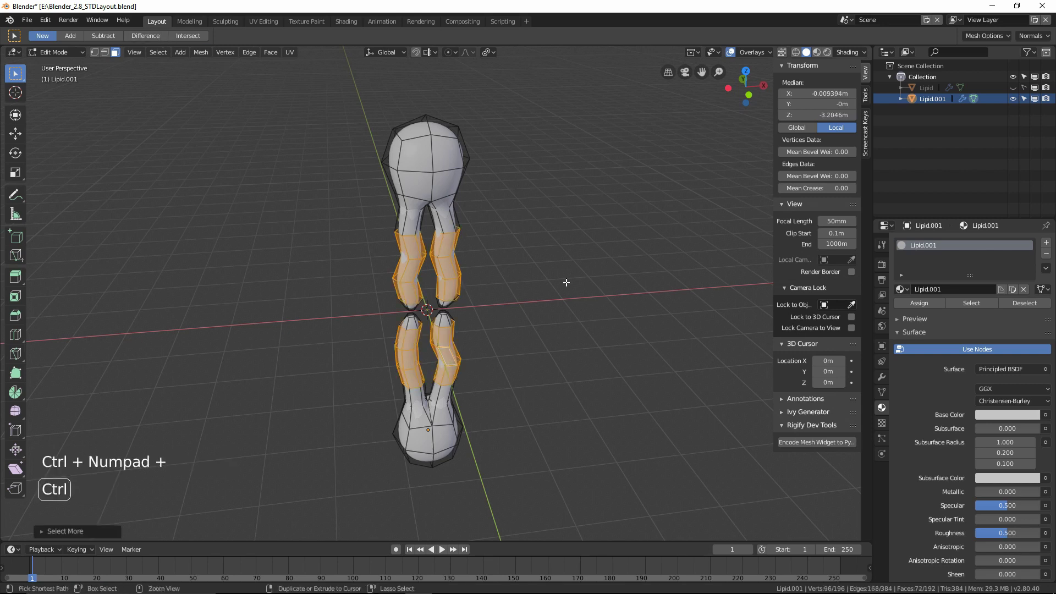
pyautogui.press('ctrl+KP_Add')
pyautogui.press('ctrl+KP_Add')
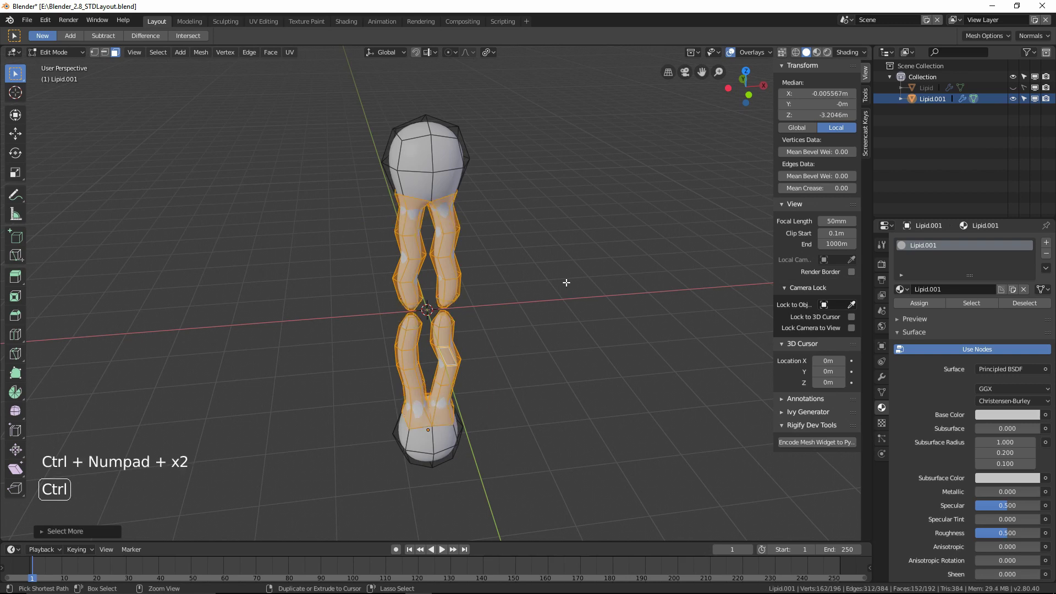
pyautogui.press('Delete')
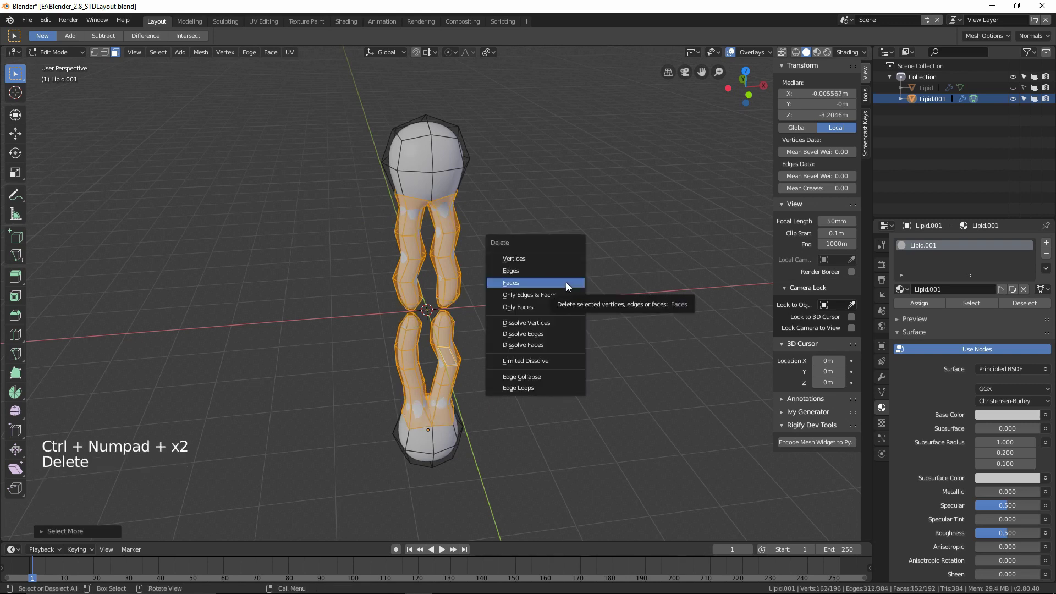
pyautogui.click(567, 282)
# Step: Delete the entire lower head from the mesh and return to Object Mode
pyautogui.click(445, 436)
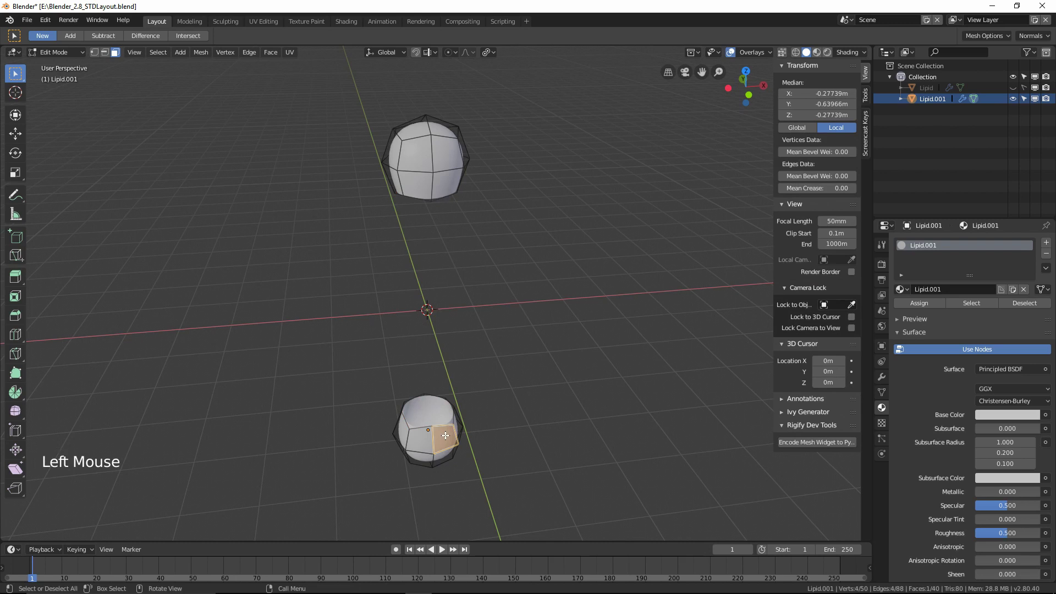
pyautogui.hotkey('ctrl', 'l')
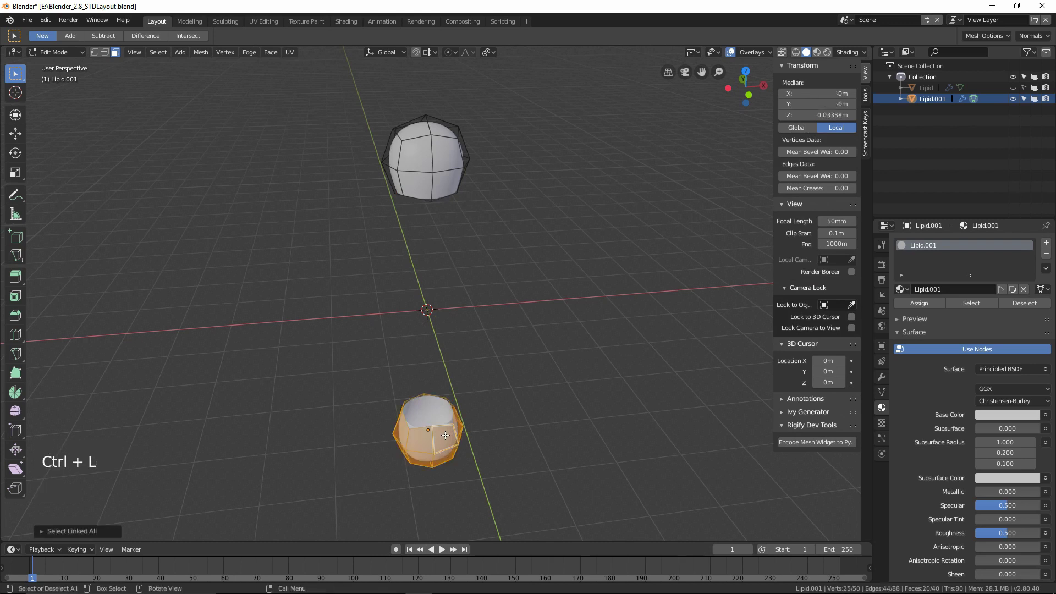
pyautogui.press('Delete')
pyautogui.click(445, 436)
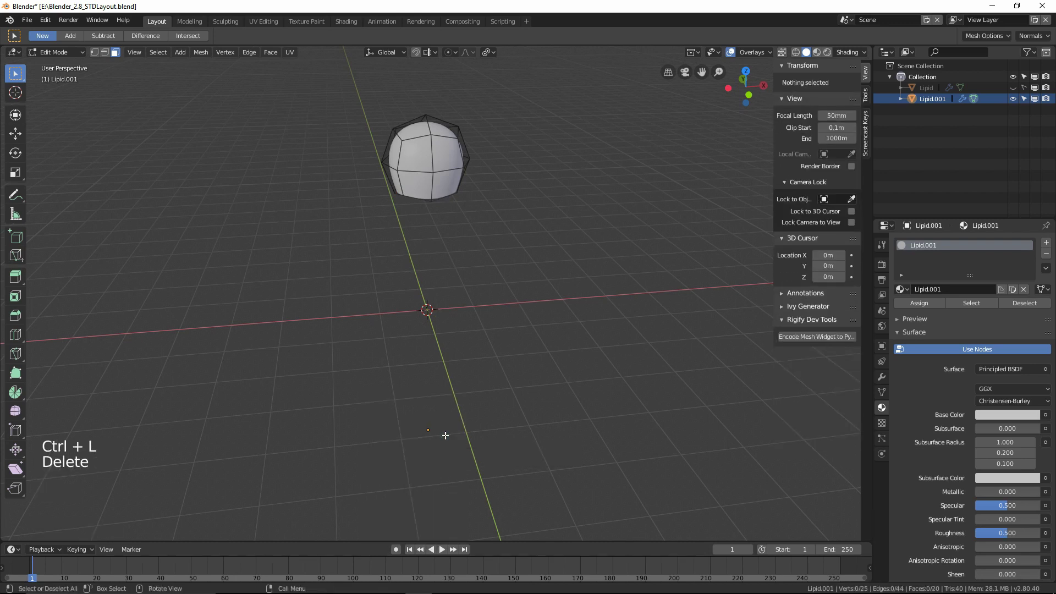
pyautogui.press('Tab')
# Step: Rename the remaining head object Lipid_Head and assign it the existing Lipid material
pyautogui.click(931, 99)
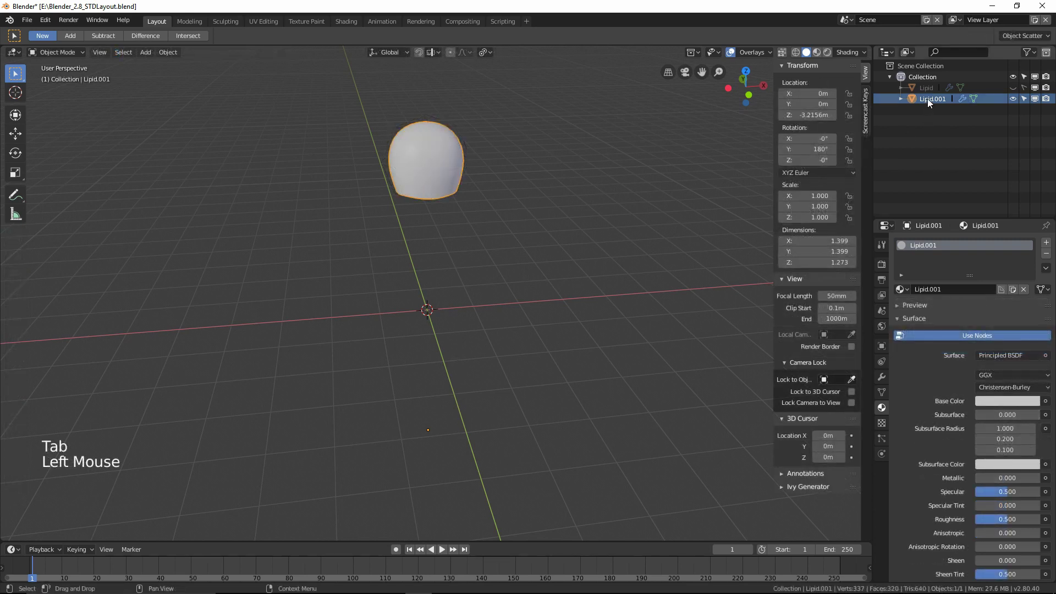
pyautogui.doubleClick(928, 98)
pyautogui.write('Lipid_Head')
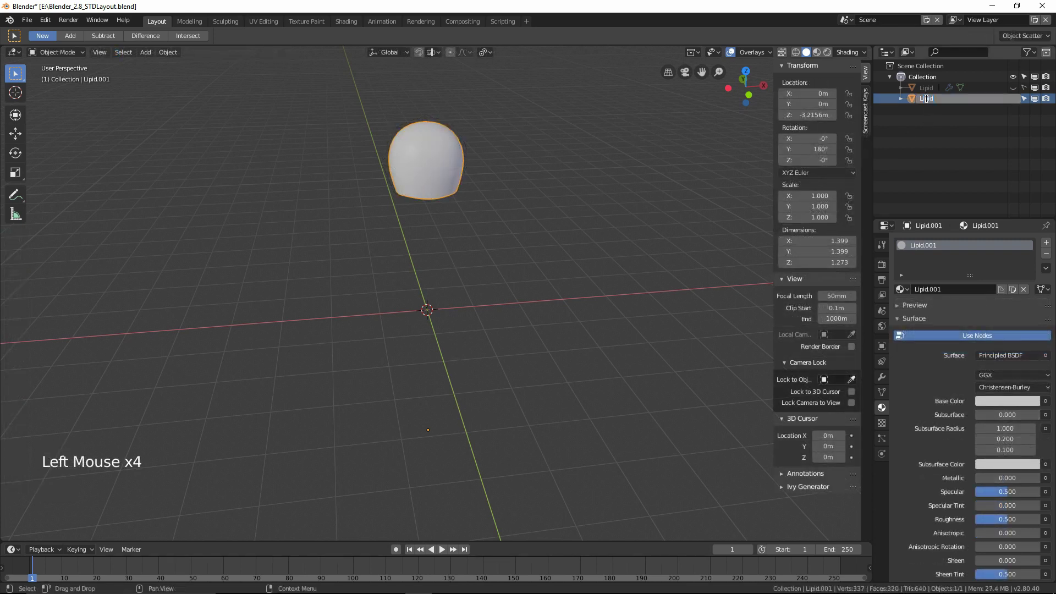
pyautogui.press('Return')
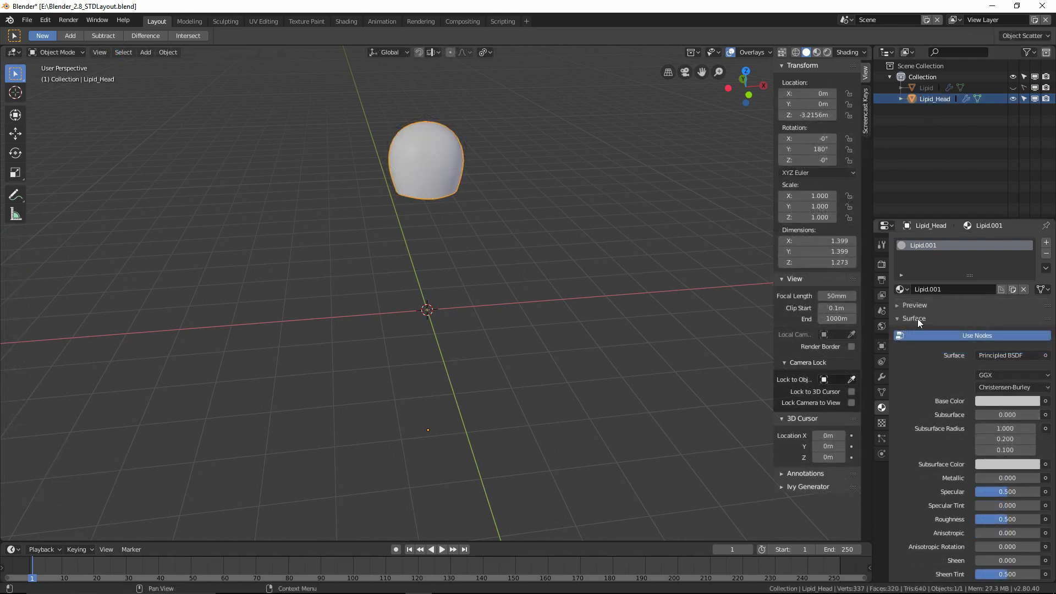
pyautogui.click(904, 290)
pyautogui.click(919, 311)
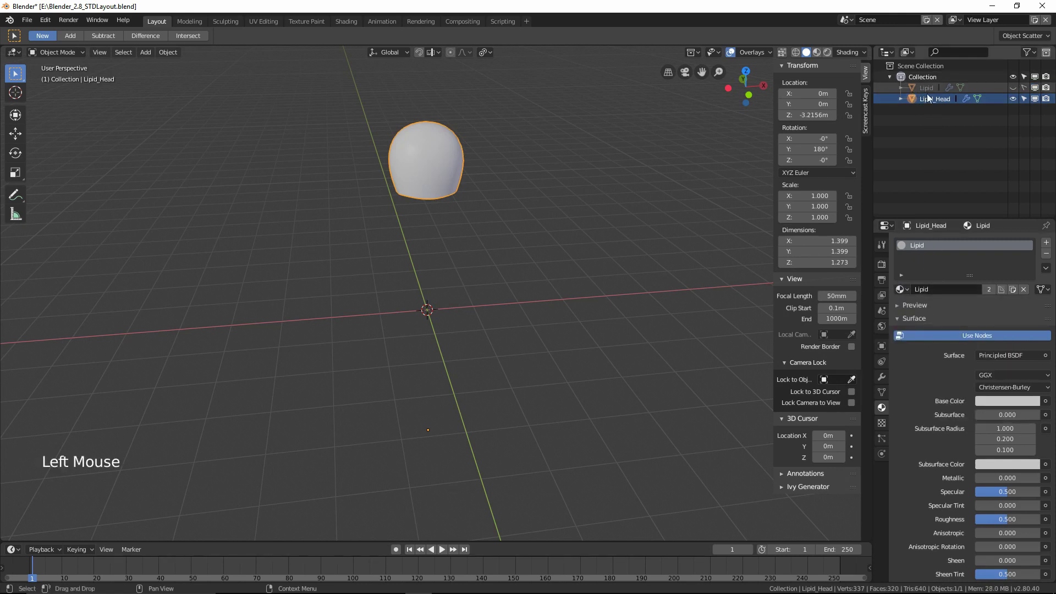
# Step: Hide the Lipid_Head object and make it unselectable
pyautogui.click(1013, 97)
pyautogui.click(1026, 98)
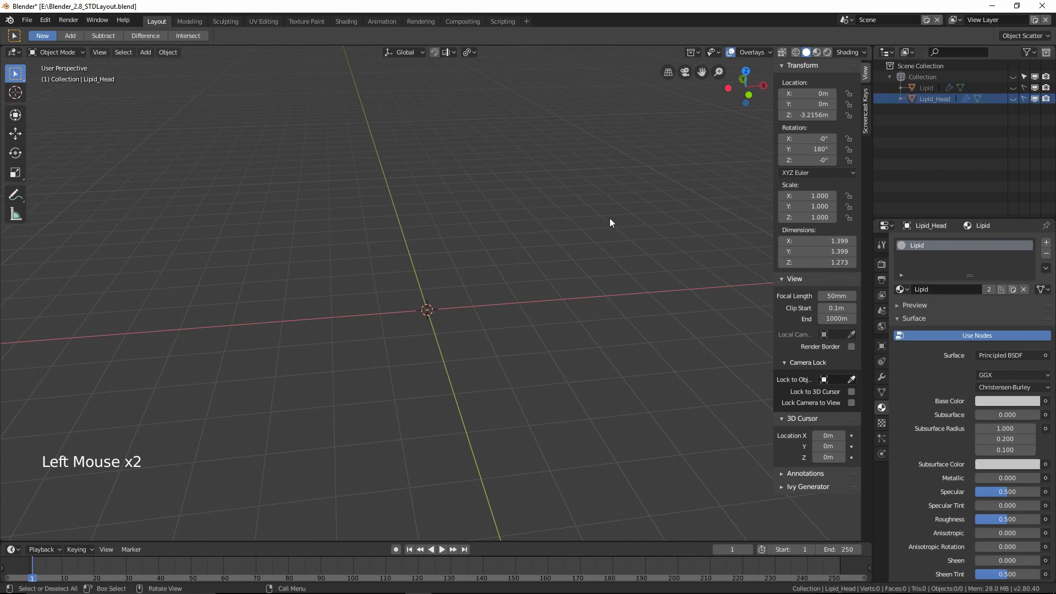
# Step: Show Lipid and Lipid_Head together to check their overlap, and hide both again
pyautogui.click(1013, 88)
pyautogui.click(1014, 99)
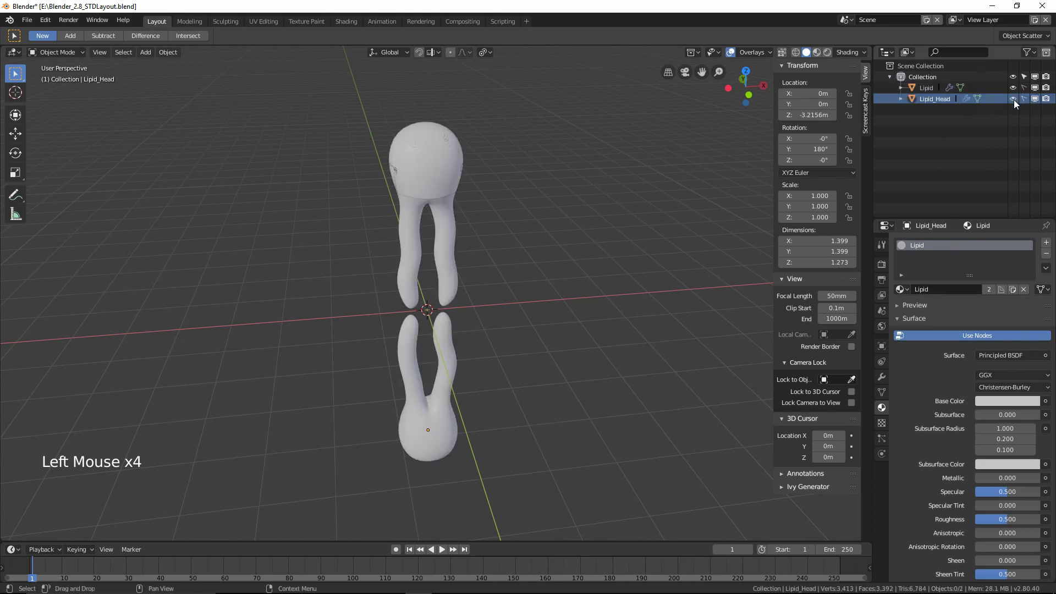
pyautogui.click(1014, 98)
pyautogui.click(1013, 86)
pyautogui.click(486, 238)
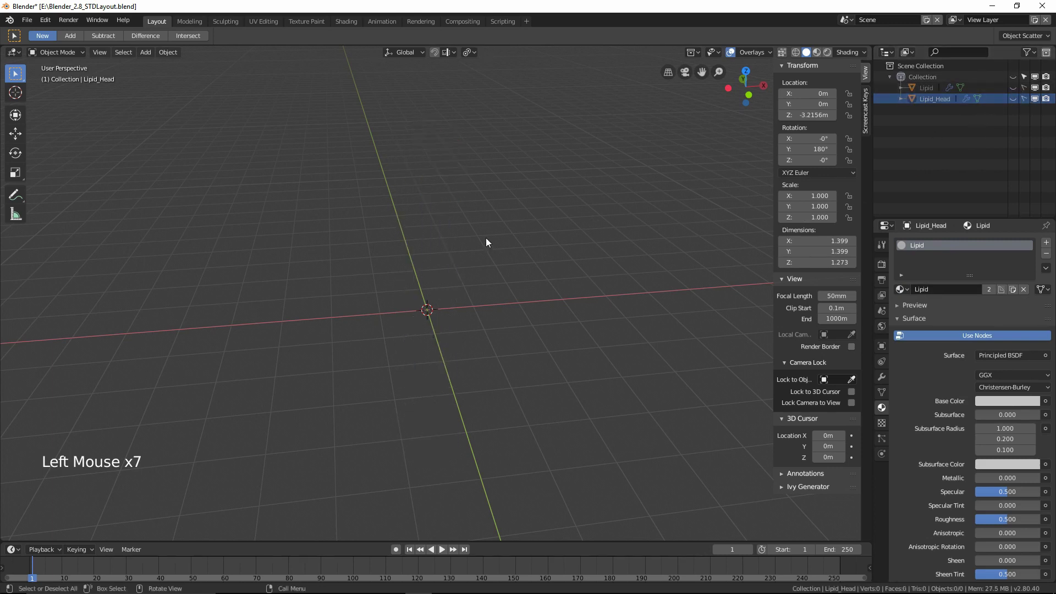
# Step: Add an ico sphere with 3 subdivisions at the origin and shade it smooth
pyautogui.hotkey('shift', 'a')
pyautogui.moveTo(481, 235)
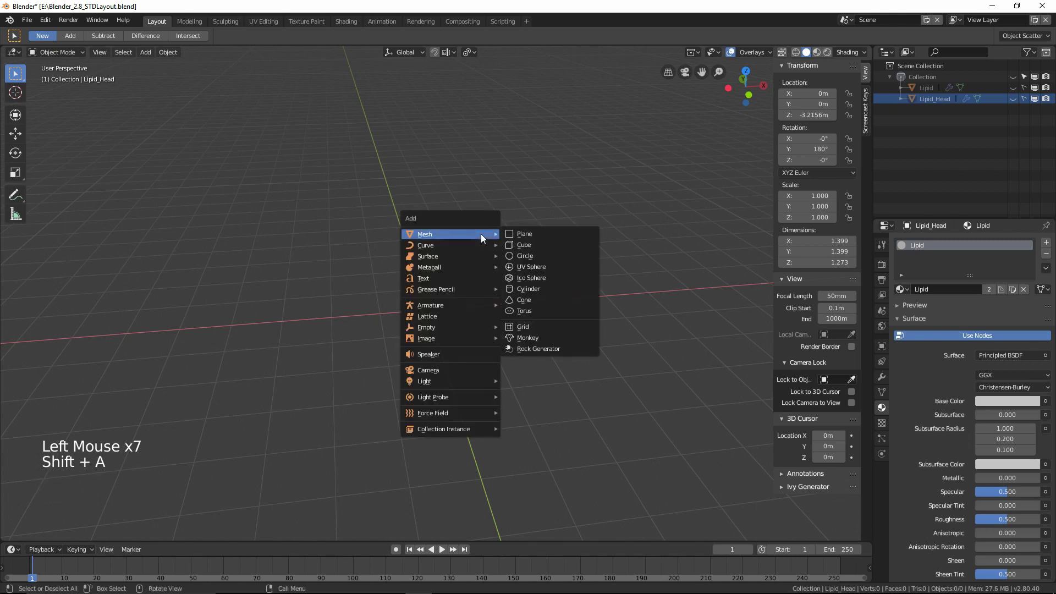
pyautogui.click(536, 279)
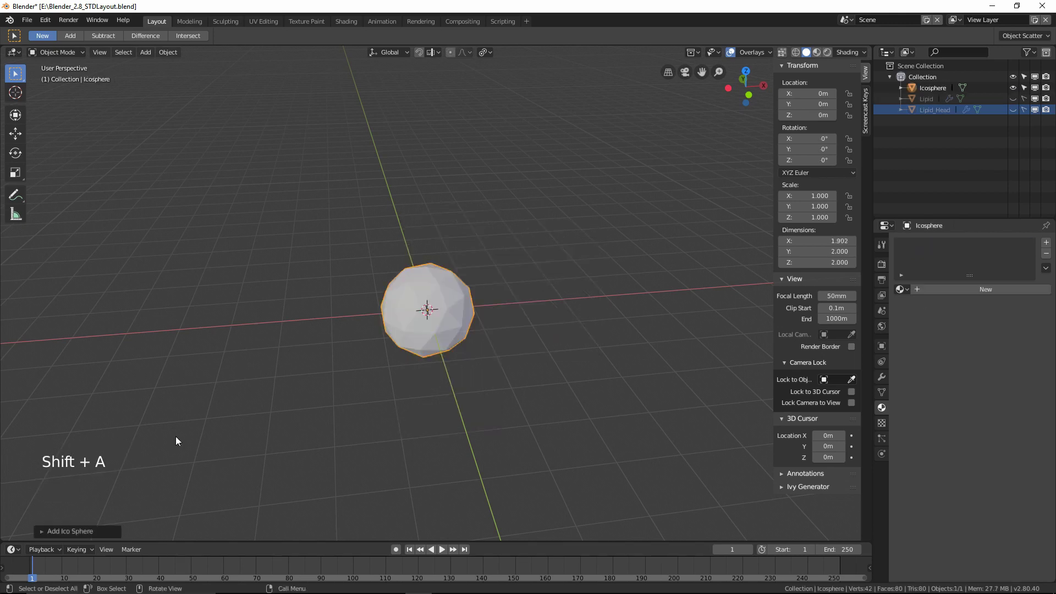
pyautogui.click(51, 532)
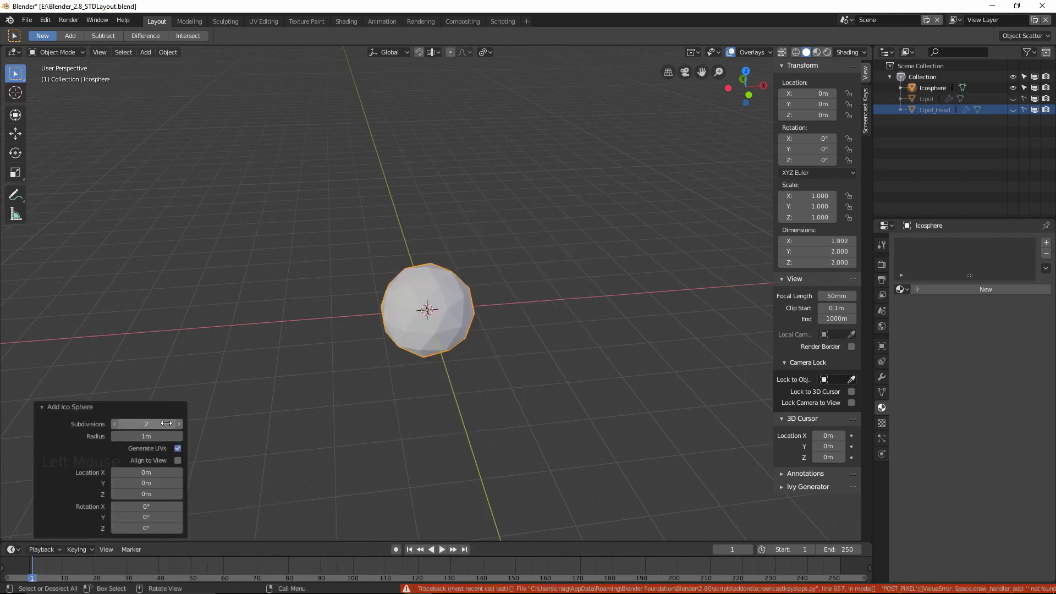
pyautogui.click(179, 424)
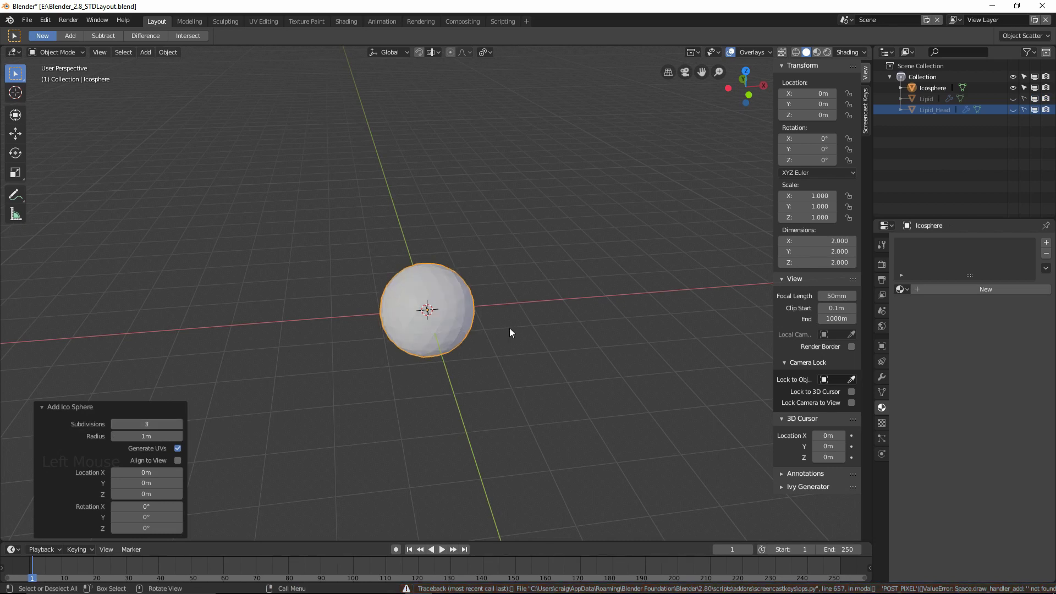
pyautogui.click(167, 52)
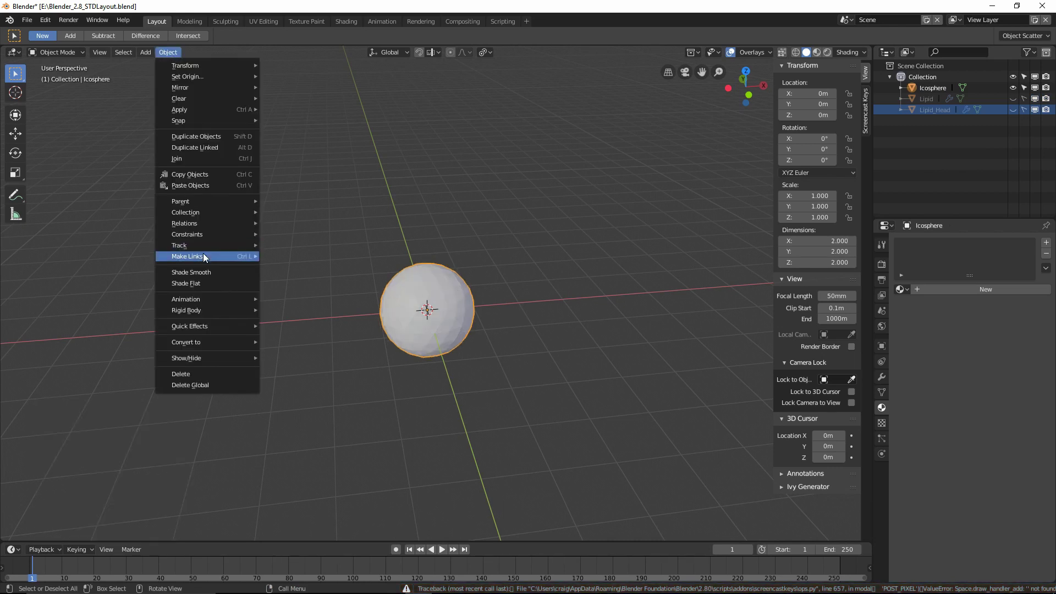
pyautogui.click(201, 273)
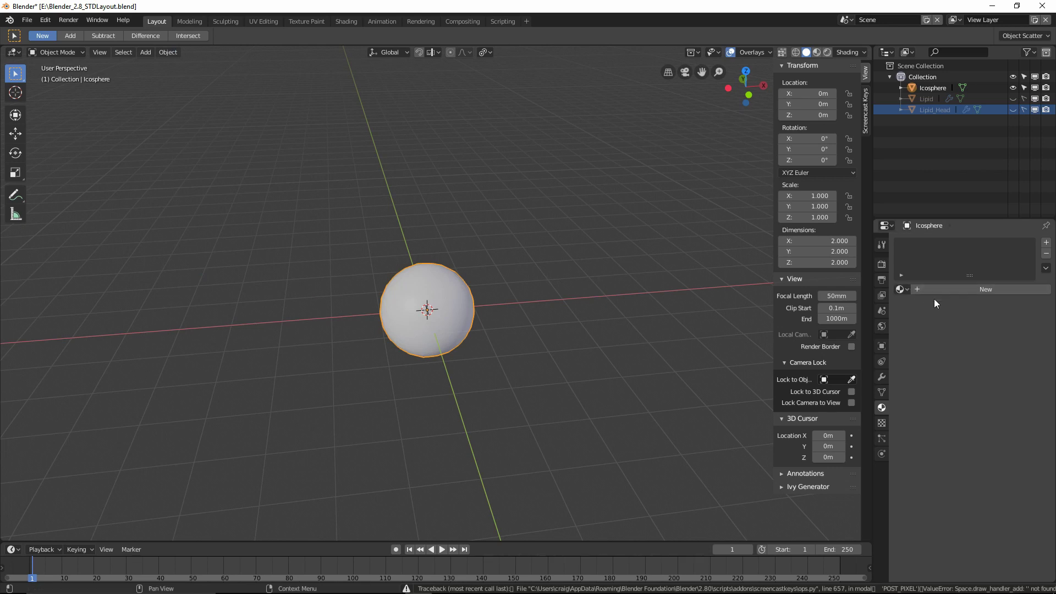
# Step: Try a Subdivision Surface modifier on the ico sphere and remove it again
pyautogui.click(882, 377)
pyautogui.click(933, 244)
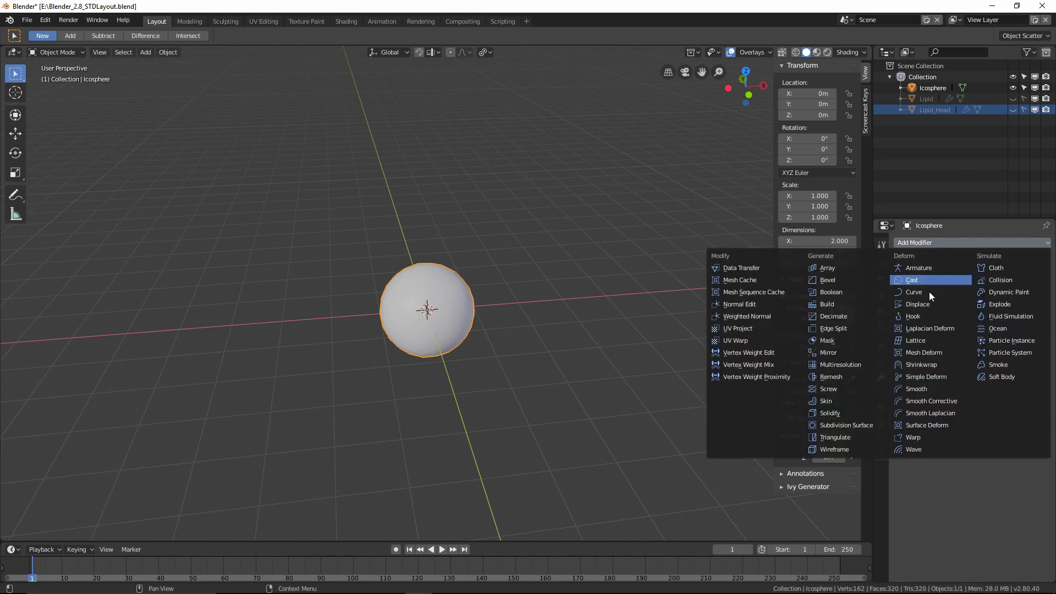
pyautogui.click(857, 421)
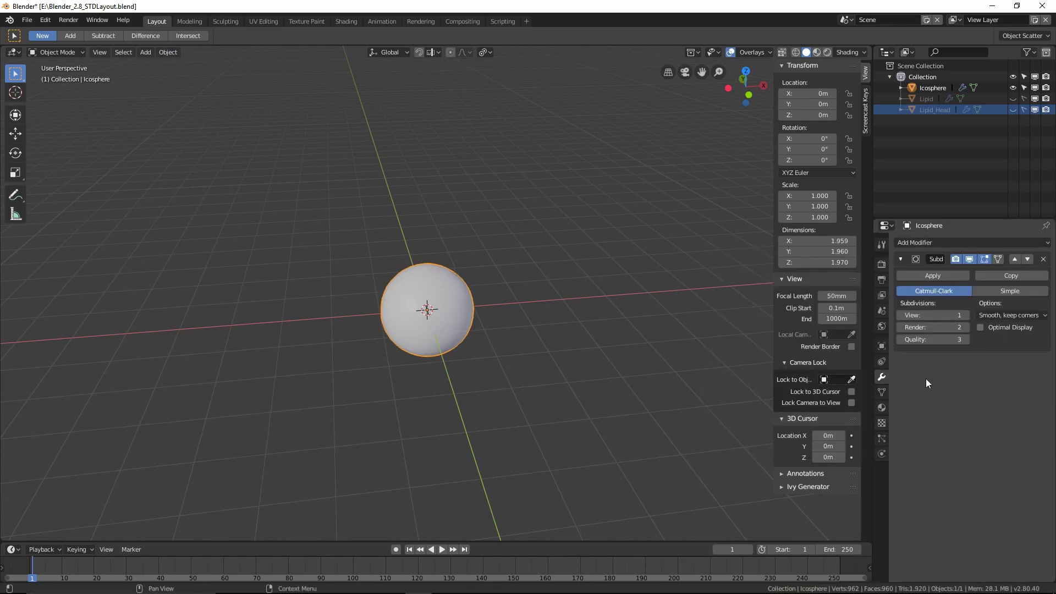
pyautogui.click(1042, 260)
pyautogui.click(586, 328)
pyautogui.moveTo(585, 328); pyautogui.dragTo(507, 319, button='middle')
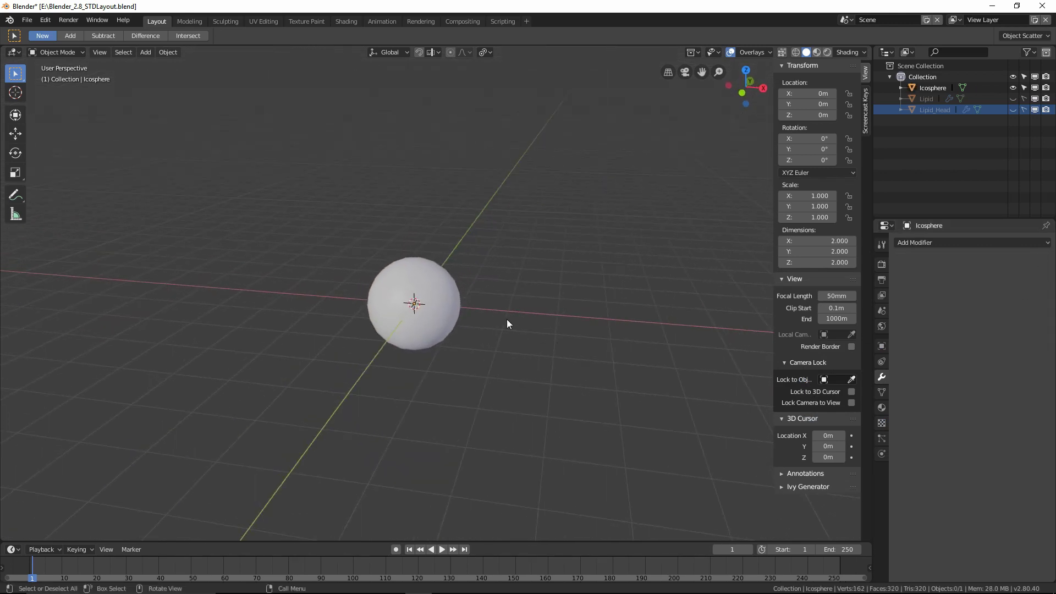
# Step: Select the ico sphere and rename it Molecule
pyautogui.click(430, 268)
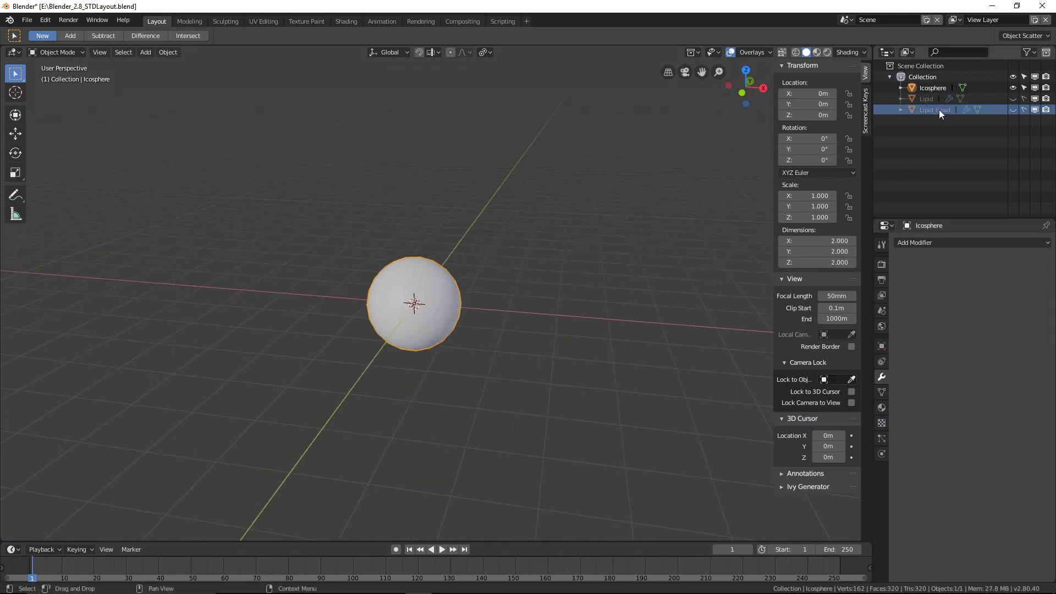
pyautogui.doubleClick(939, 90)
pyautogui.write('Molecule')
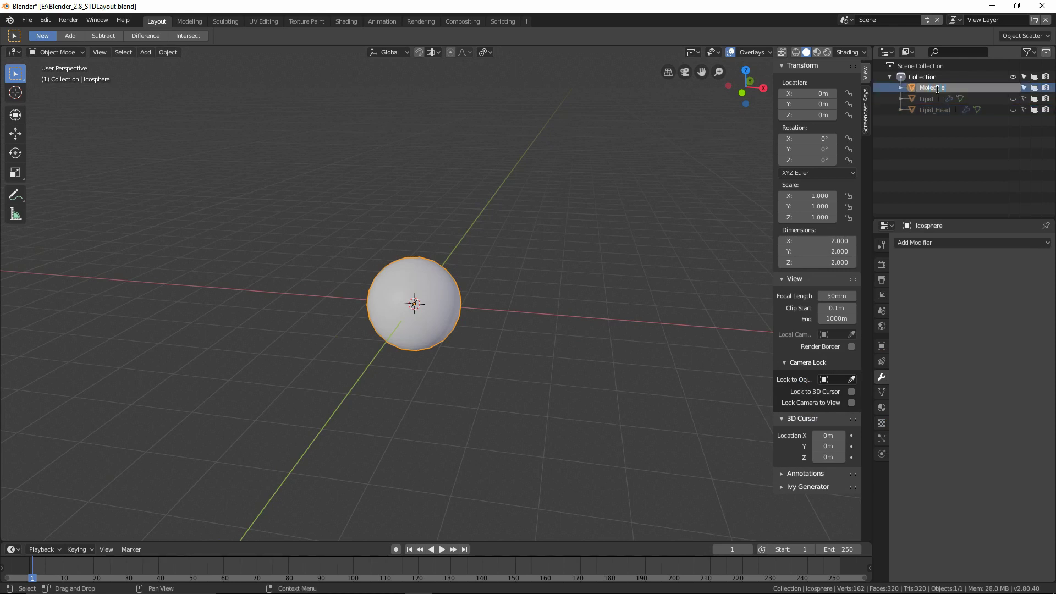
pyautogui.press('Return')
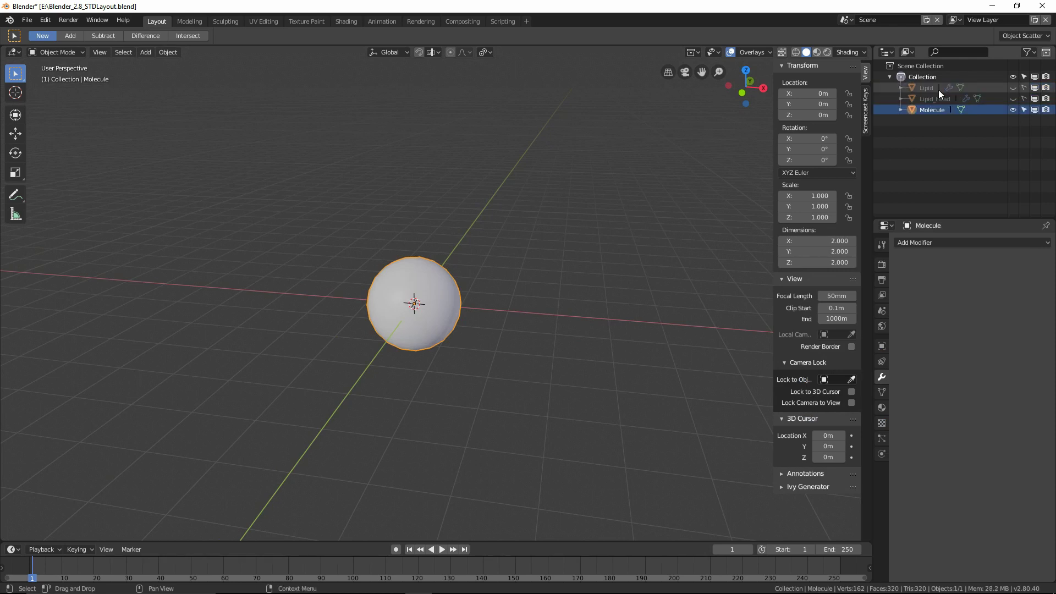
# Step: Give the sphere a new material named Molecule and deselect the object
pyautogui.click(882, 407)
pyautogui.click(939, 290)
pyautogui.click(933, 288)
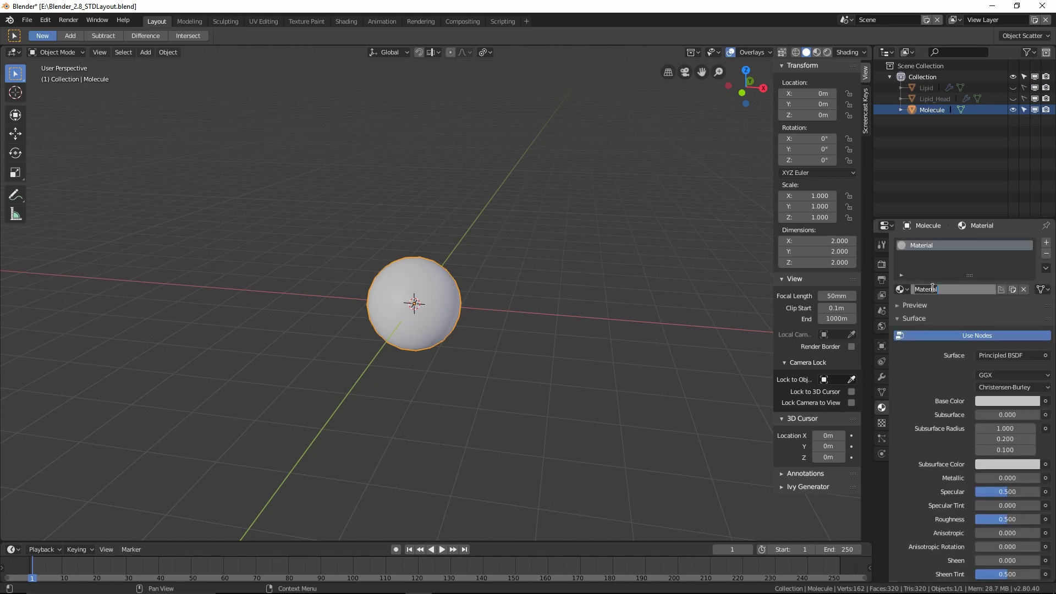
pyautogui.write('Molecule')
pyautogui.press('Return')
pyautogui.click(621, 328)
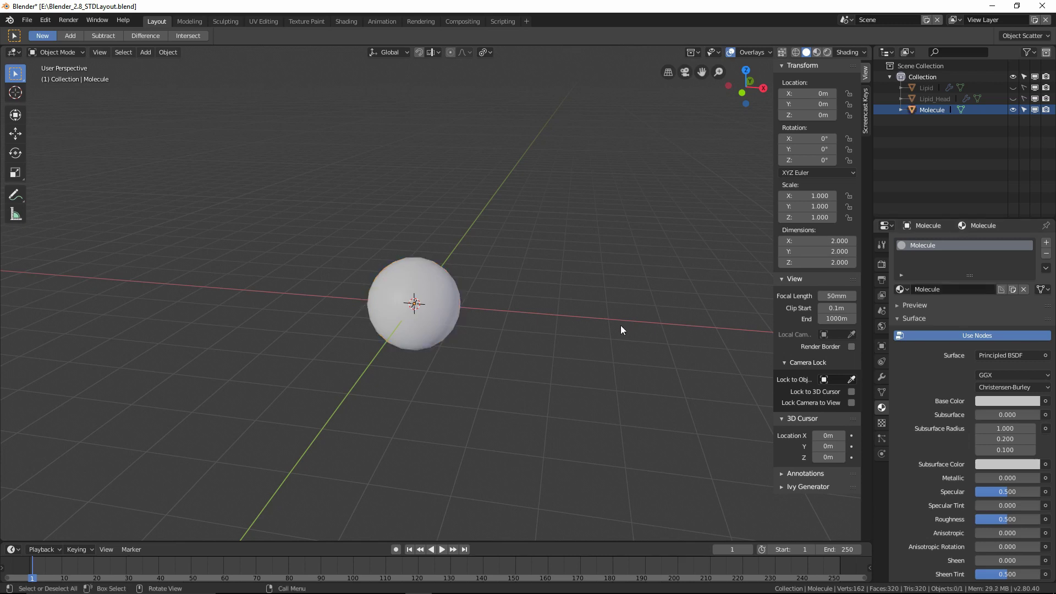
# Step: Hide the Molecule object and make it unselectable
pyautogui.moveTo(621, 326); pyautogui.dragTo(455, 229, button='middle')
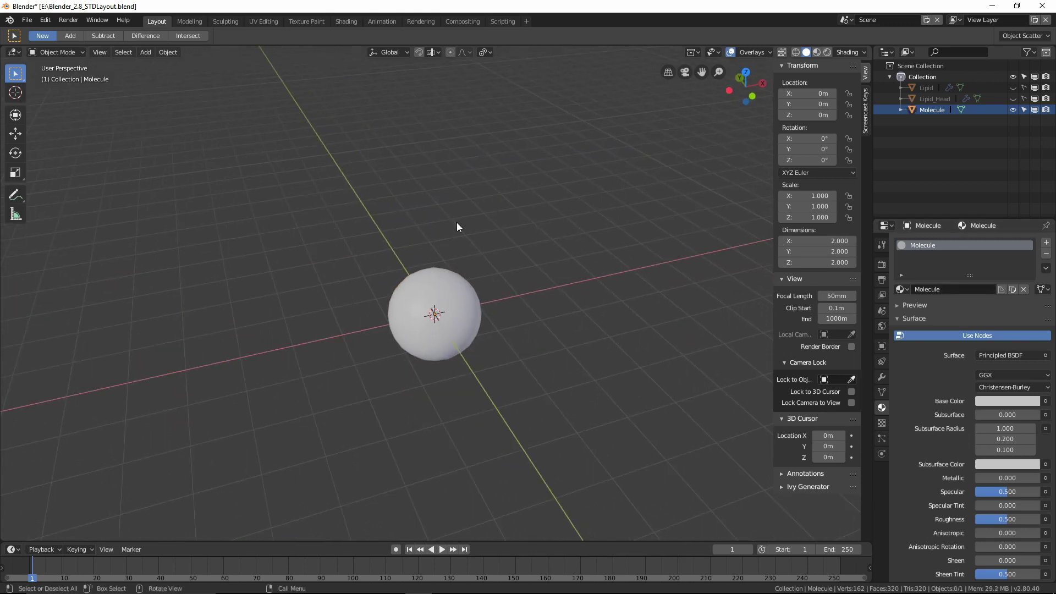
pyautogui.click(1012, 110)
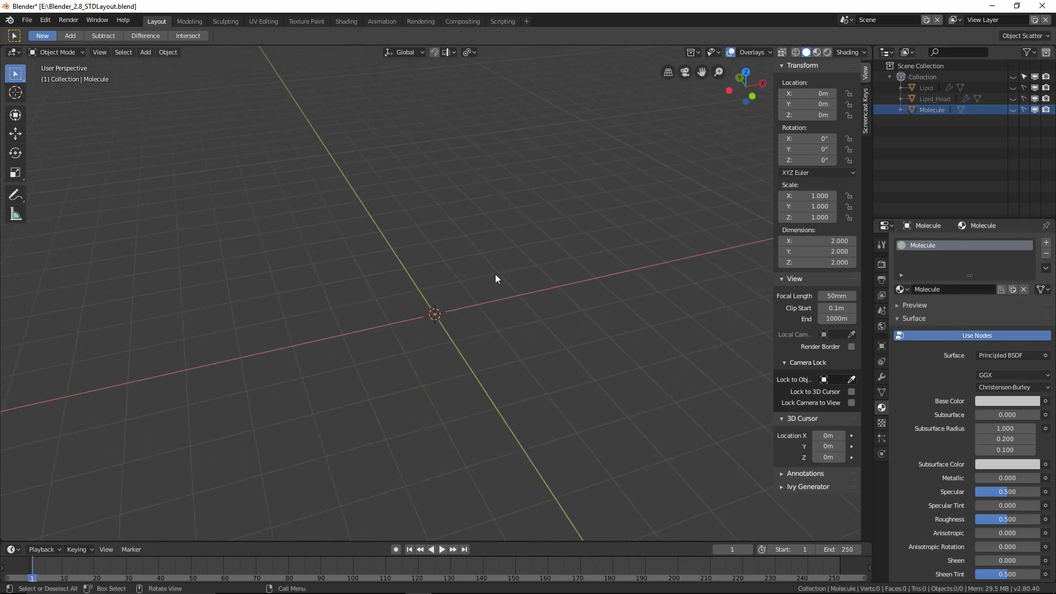
pyautogui.moveTo(363, 315); pyautogui.dragTo(386, 327, button='middle')
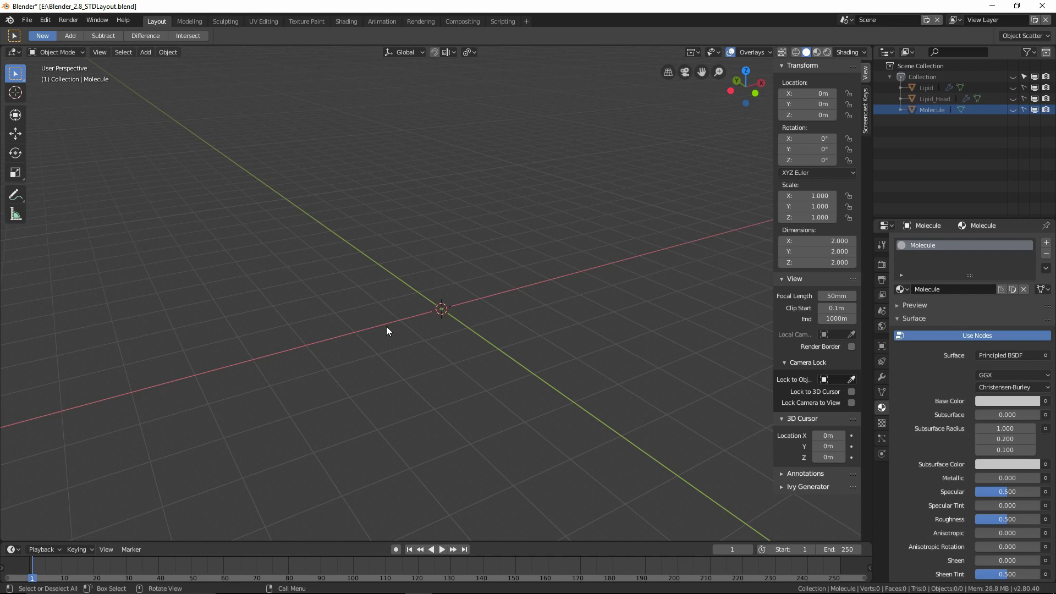
# Step: Add a torus at the origin and reduce its major radius to make the torus 1.6 m across
pyautogui.hotkey('shift', 'a')
pyautogui.moveTo(386, 326)
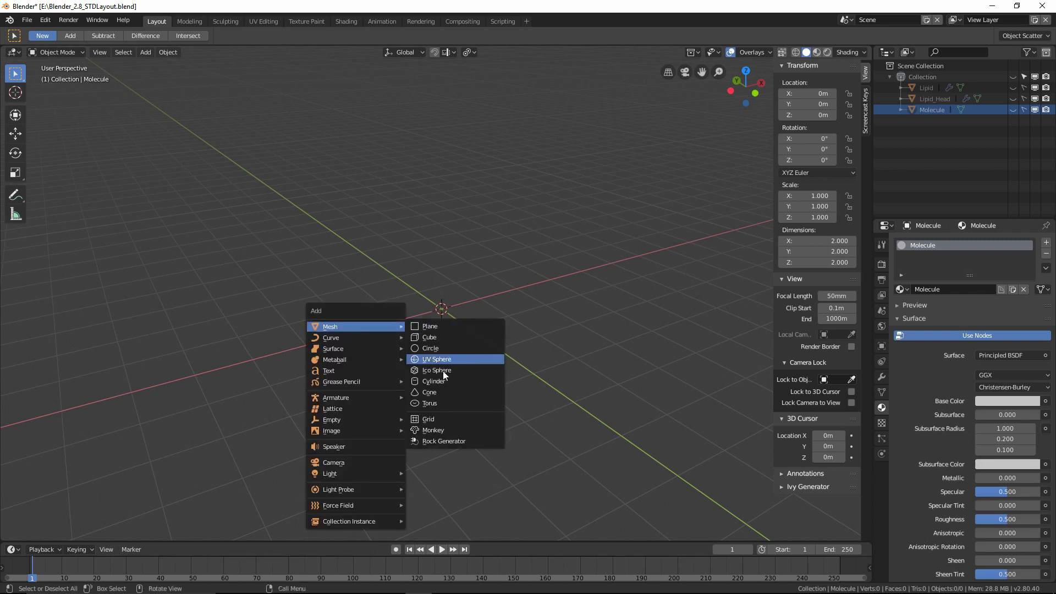
pyautogui.click(439, 404)
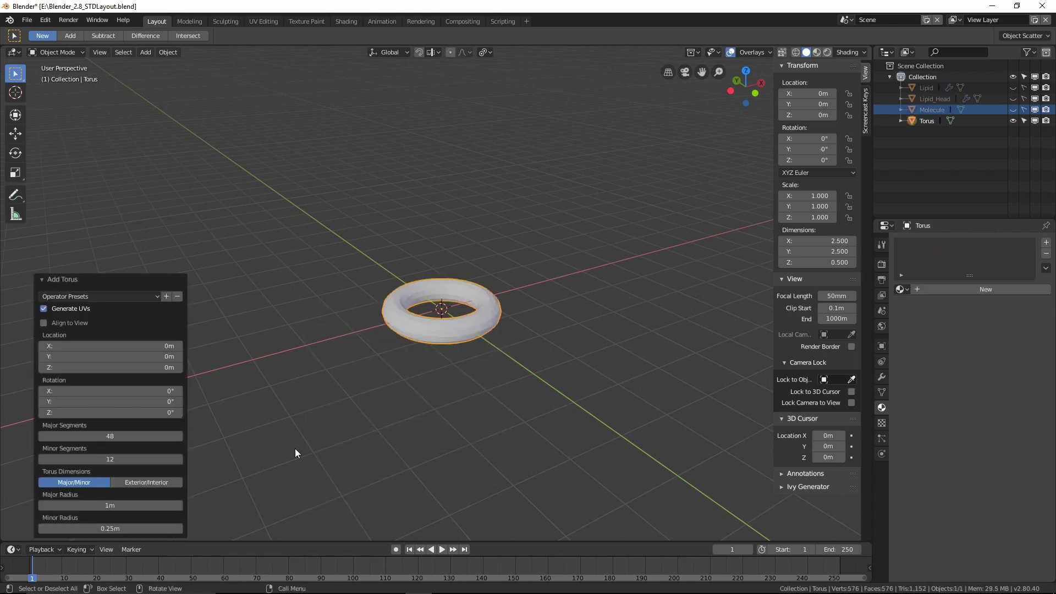
pyautogui.scroll(4, 451, 421)
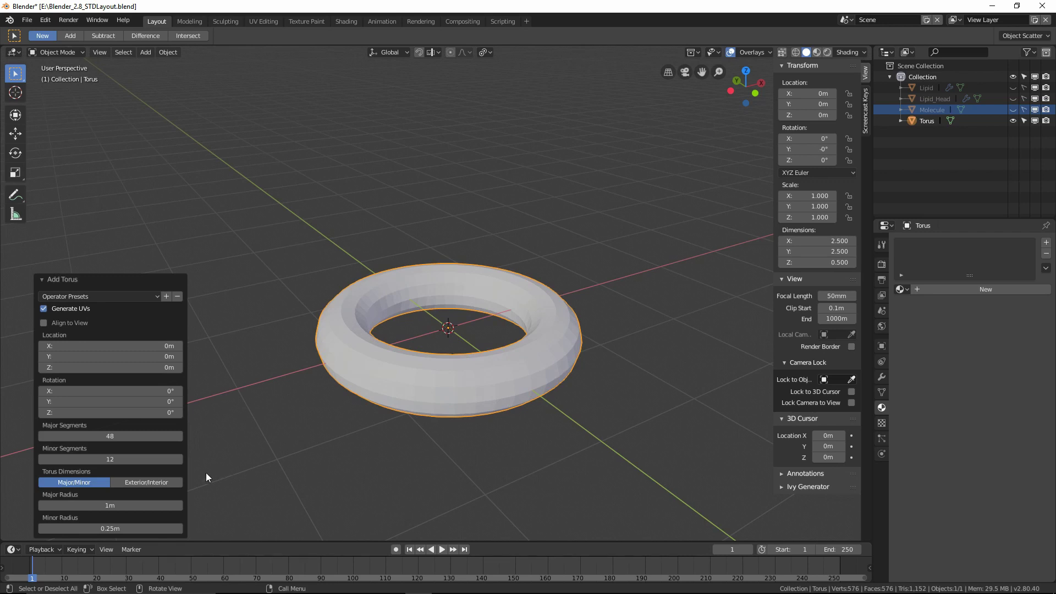
pyautogui.moveTo(112, 505); pyautogui.dragTo(32, 505)
pyautogui.click(110, 505)
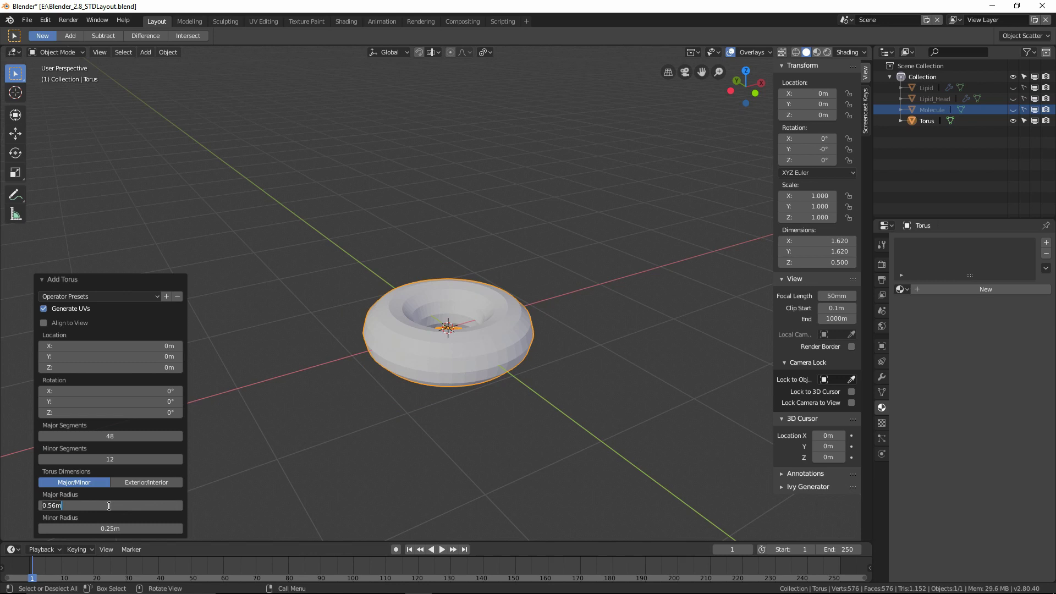
pyautogui.click(55, 506)
pyautogui.press('Return')
pyautogui.click(542, 424)
pyautogui.scroll(1, 497, 397)
pyautogui.click(498, 397)
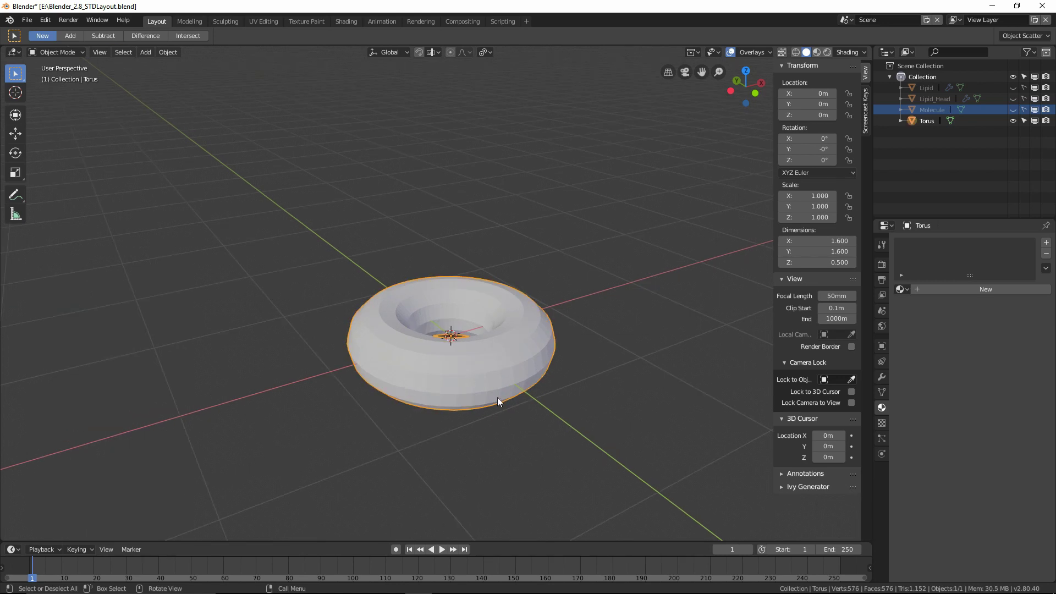
# Step: Shade the torus smooth and add a Subdivision Surface modifier to it
pyautogui.moveTo(497, 401); pyautogui.dragTo(583, 347, button='middle')
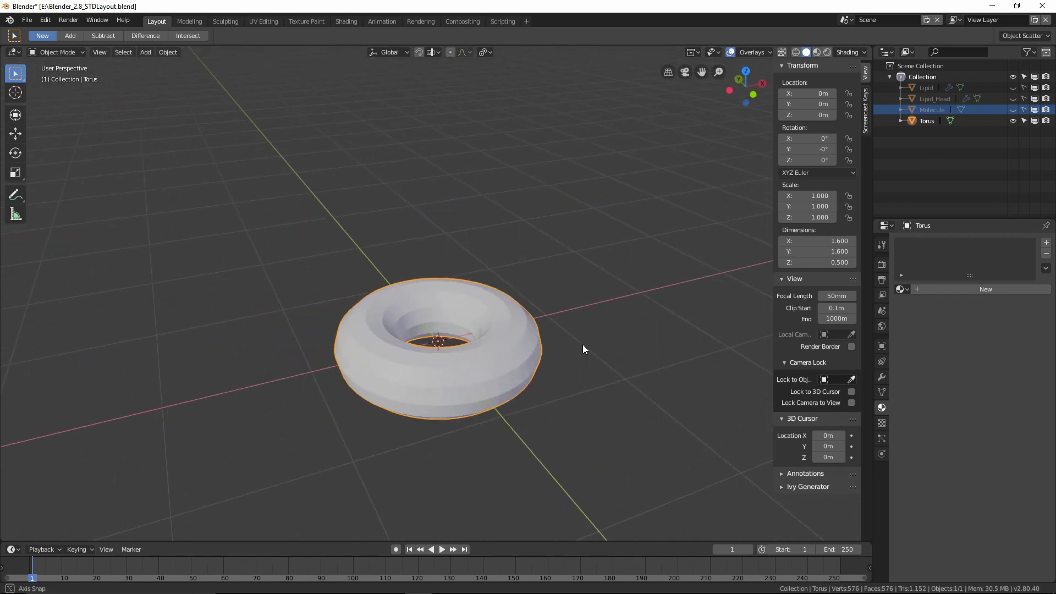
pyautogui.click(167, 54)
pyautogui.click(196, 272)
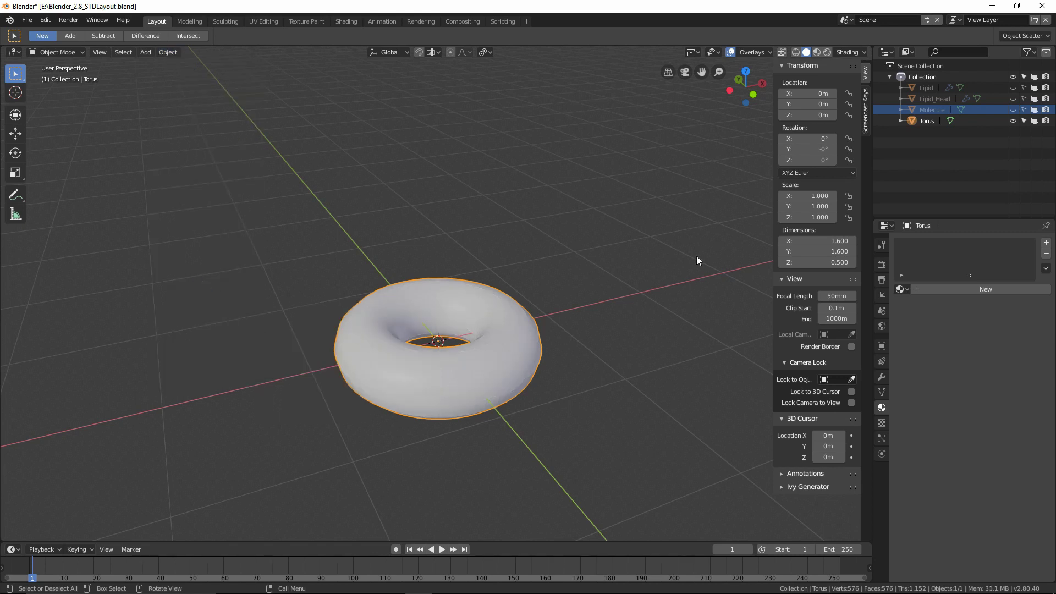
pyautogui.click(881, 377)
pyautogui.click(937, 244)
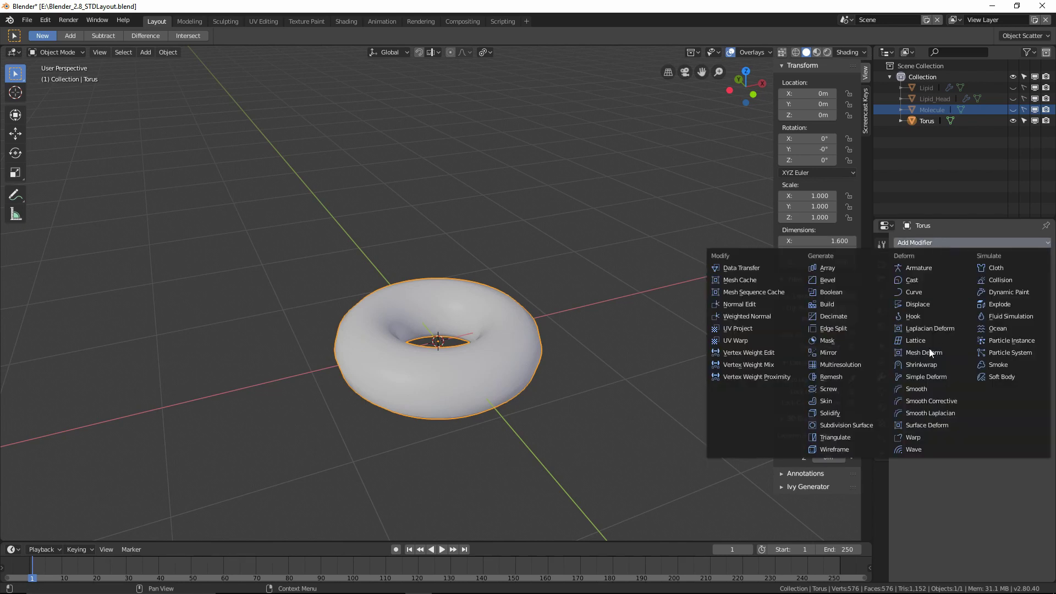
pyautogui.click(863, 425)
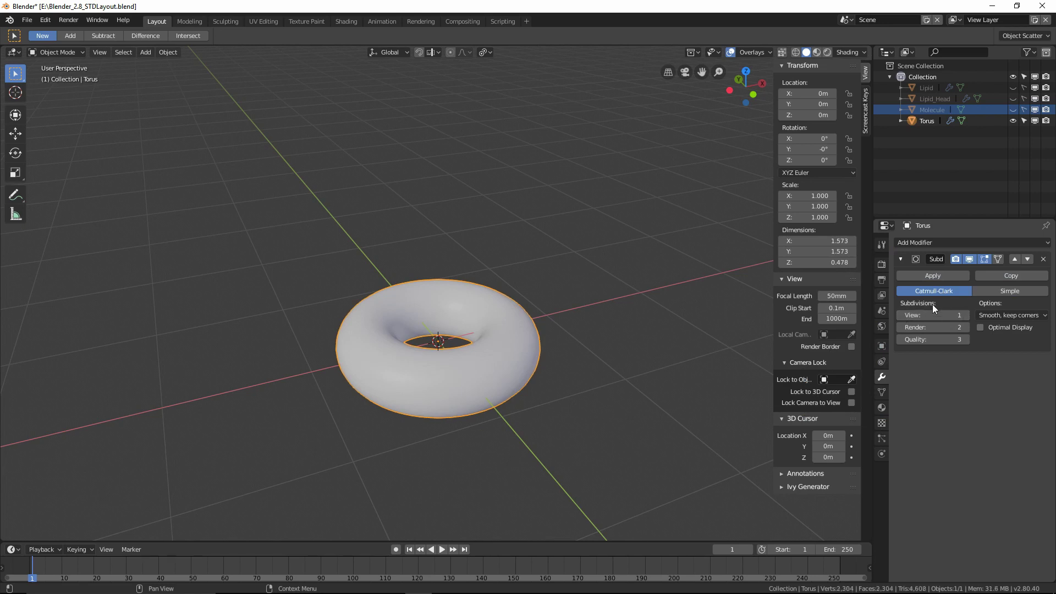
pyautogui.click(901, 327)
# Step: Give the torus a new material named Channel
pyautogui.click(881, 407)
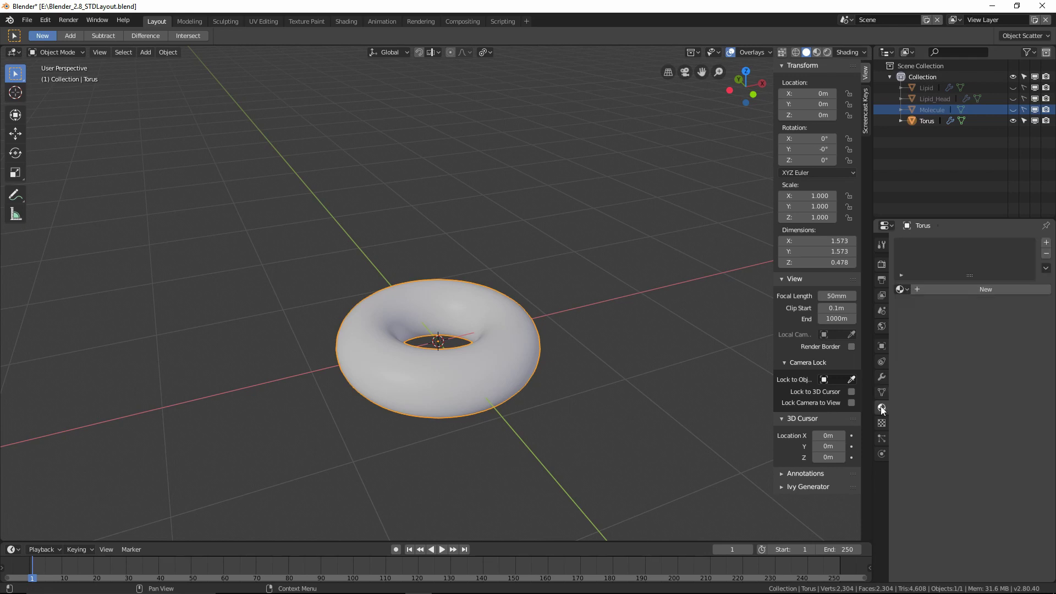
pyautogui.click(948, 289)
pyautogui.doubleClick(940, 289)
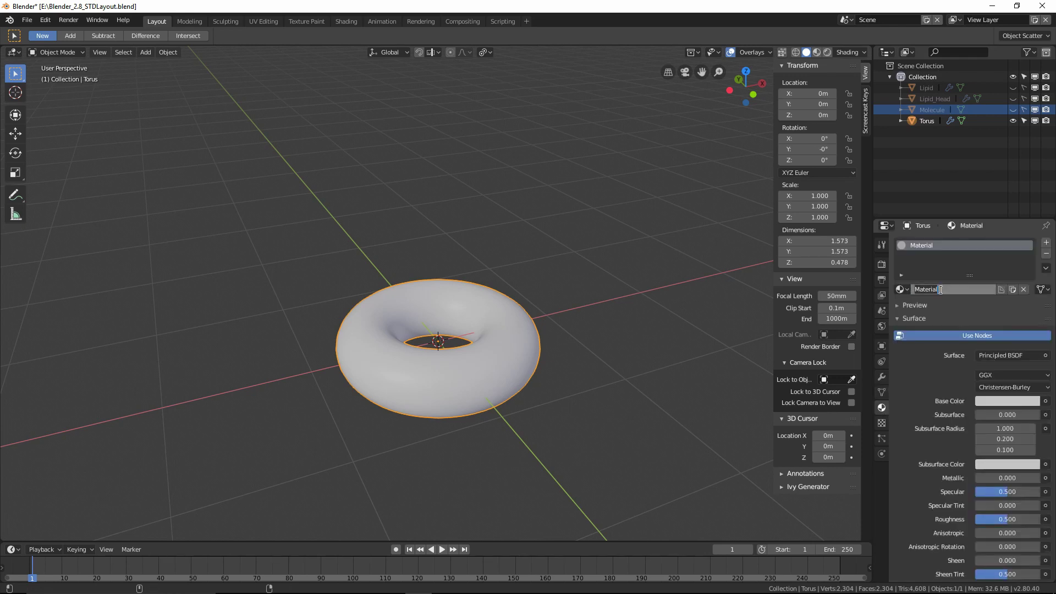
pyautogui.write('Channel')
pyautogui.press('Return')
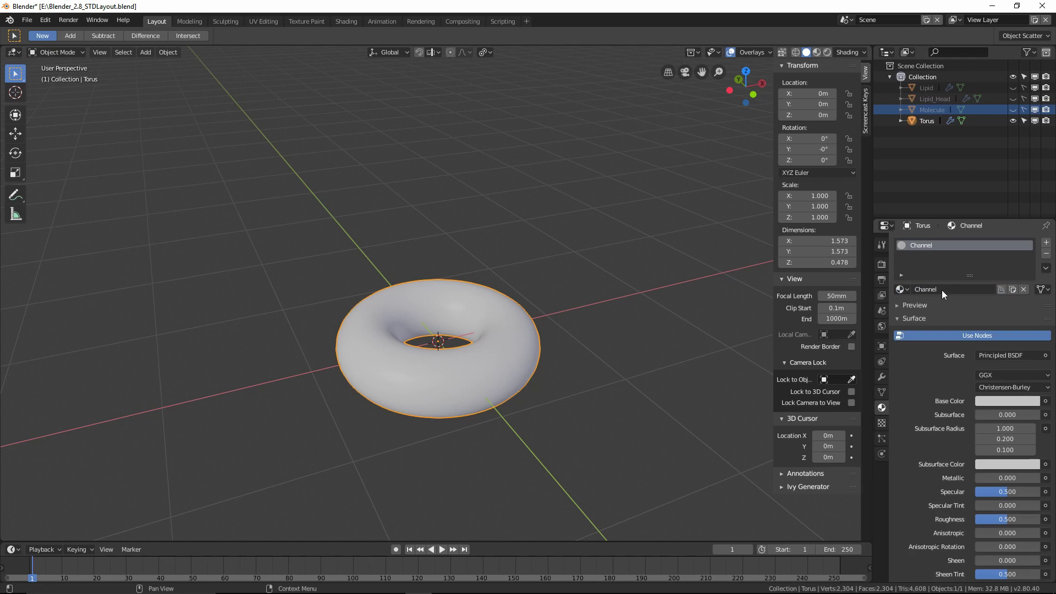
# Step: Rename the torus object BG_Channel and deselect it
pyautogui.doubleClick(931, 121)
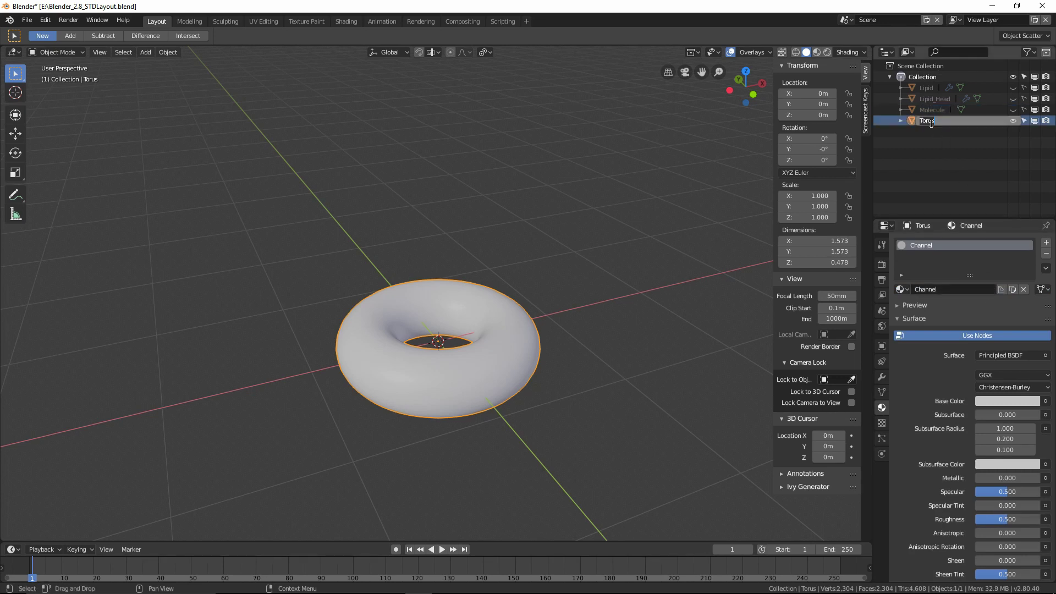
pyautogui.write('BG_Channel')
pyautogui.press('Return')
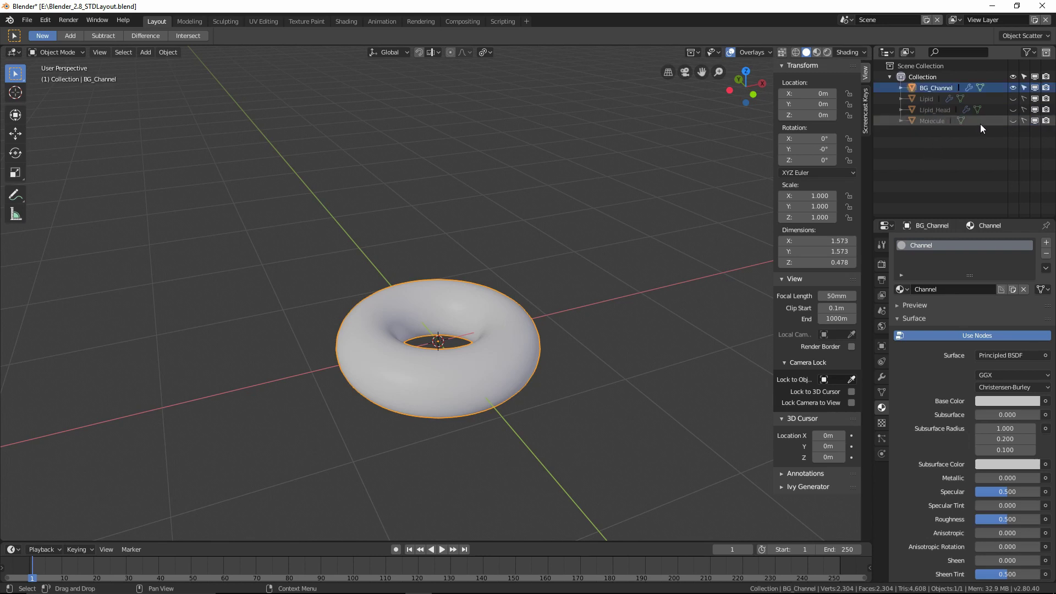
pyautogui.click(556, 280)
# Step: Make a copy of the BG_Channel torus in place and rename the copy FG_Channel
pyautogui.moveTo(381, 288); pyautogui.dragTo(412, 314, button='middle')
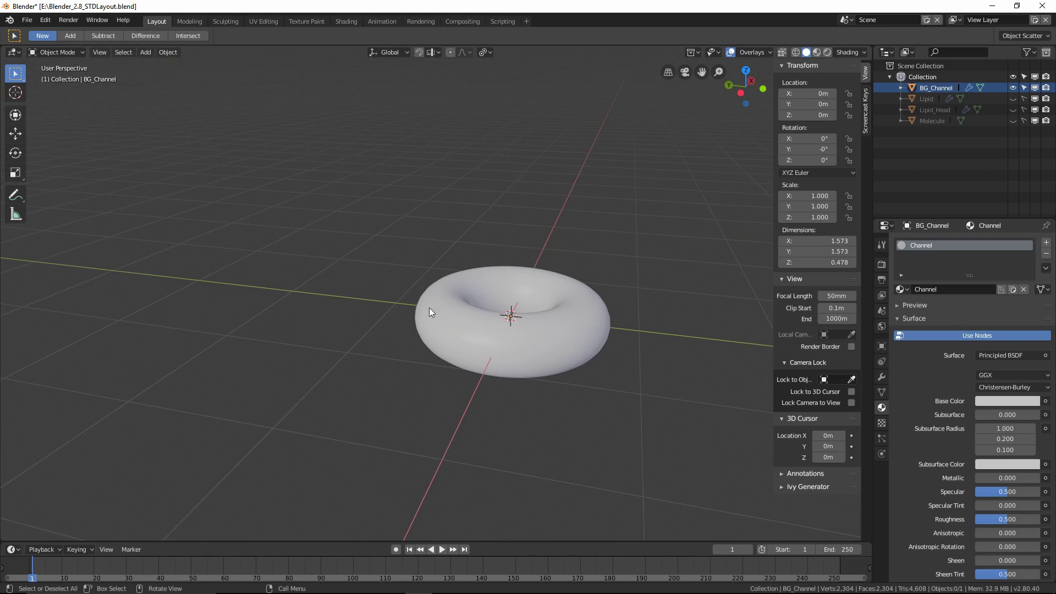
pyautogui.moveTo(432, 308)
pyautogui.mouseDown(button='middle')
pyautogui.moveTo(494, 302)
pyautogui.moveTo(407, 296)
pyautogui.moveTo(447, 322)
pyautogui.mouseUp(button='middle')
pyautogui.click(453, 290)
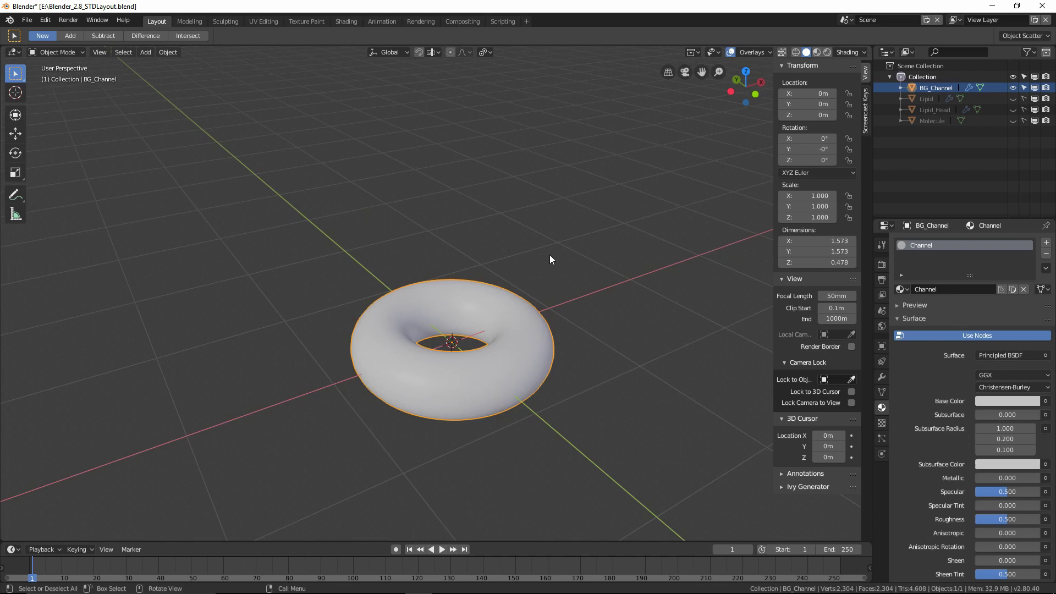
pyautogui.hotkey('ctrl', 'c')
pyautogui.hotkey('ctrl', 'v')
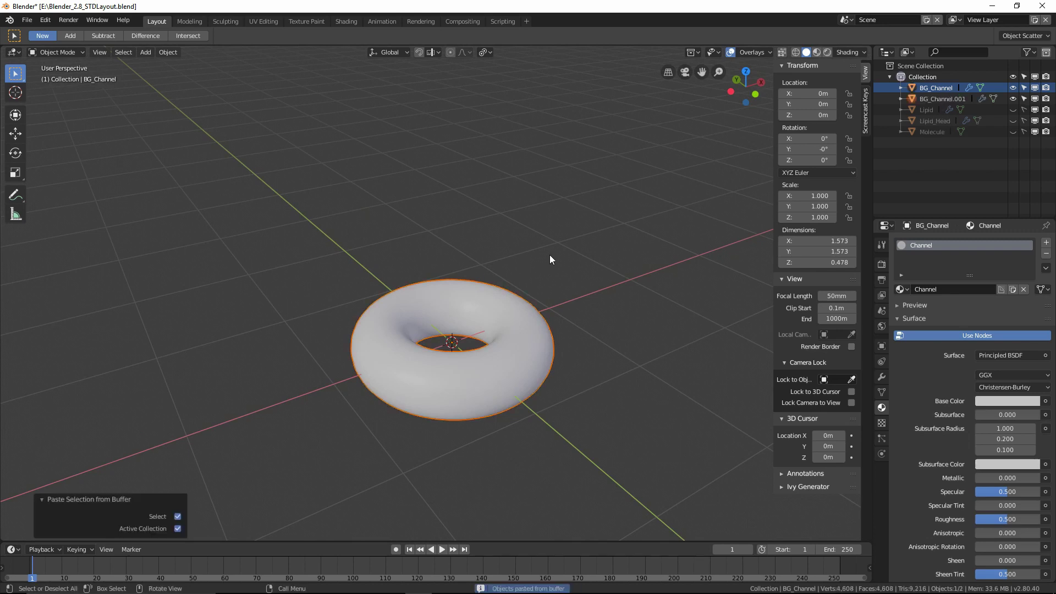
pyautogui.doubleClick(941, 100)
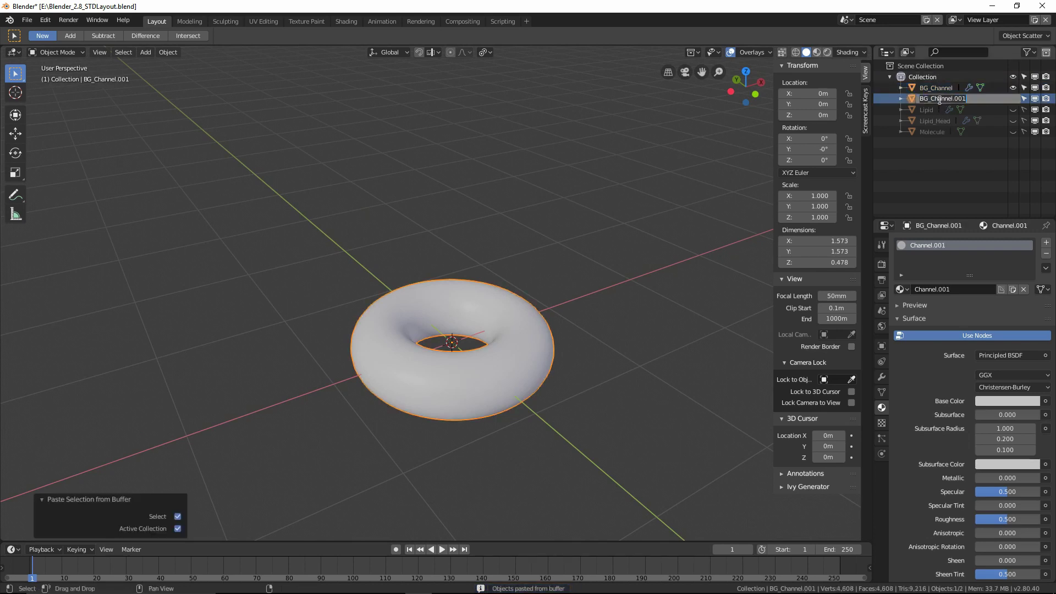
pyautogui.write('FG_Channel')
pyautogui.press('Return')
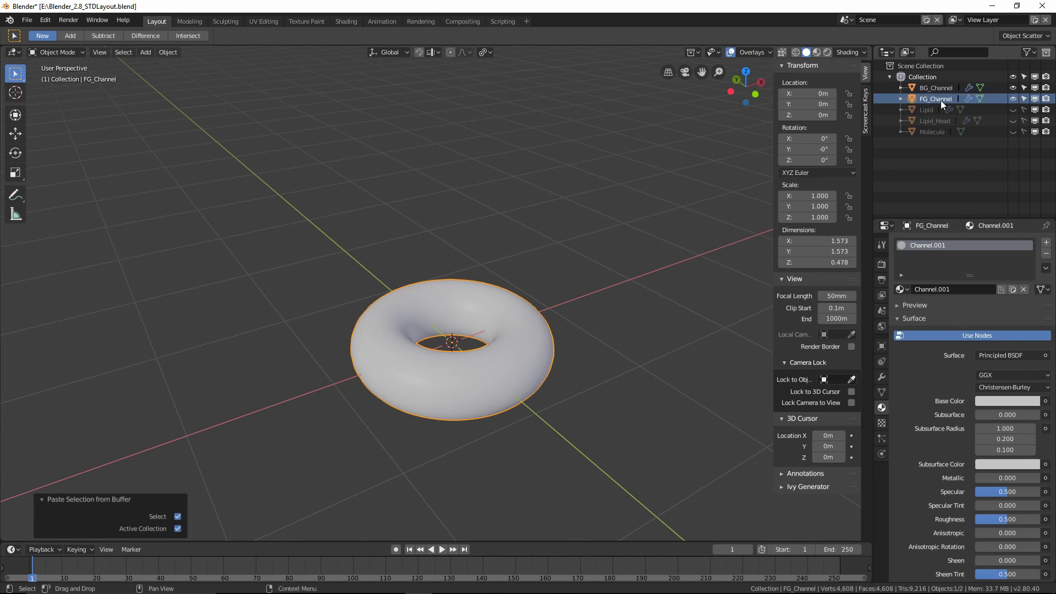
# Step: Hide the BG_Channel object and open the FG_Channel mesh in Edit Mode
pyautogui.click(1014, 88)
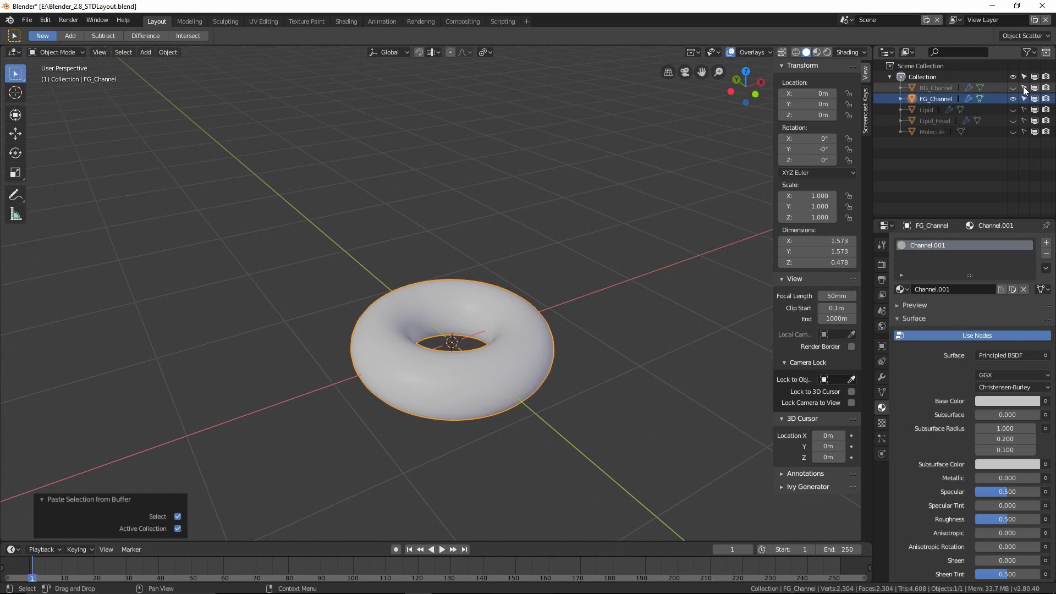
pyautogui.click(521, 325)
pyautogui.press('KP_Decimal')
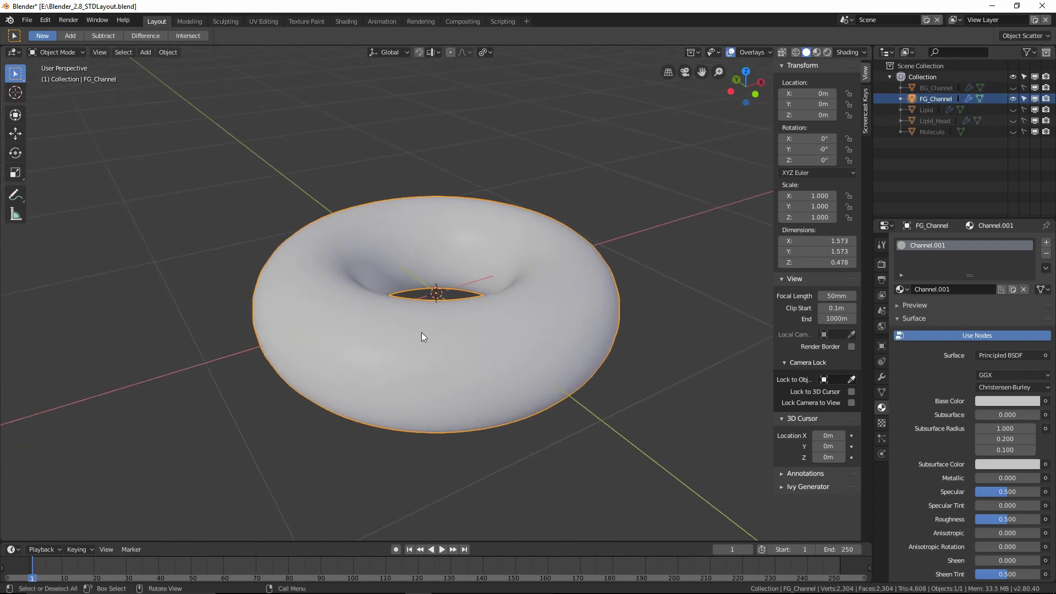
pyautogui.scroll(-2, 422, 333)
pyautogui.hotkey('ctrl', 'Tab')
pyautogui.click(505, 332)
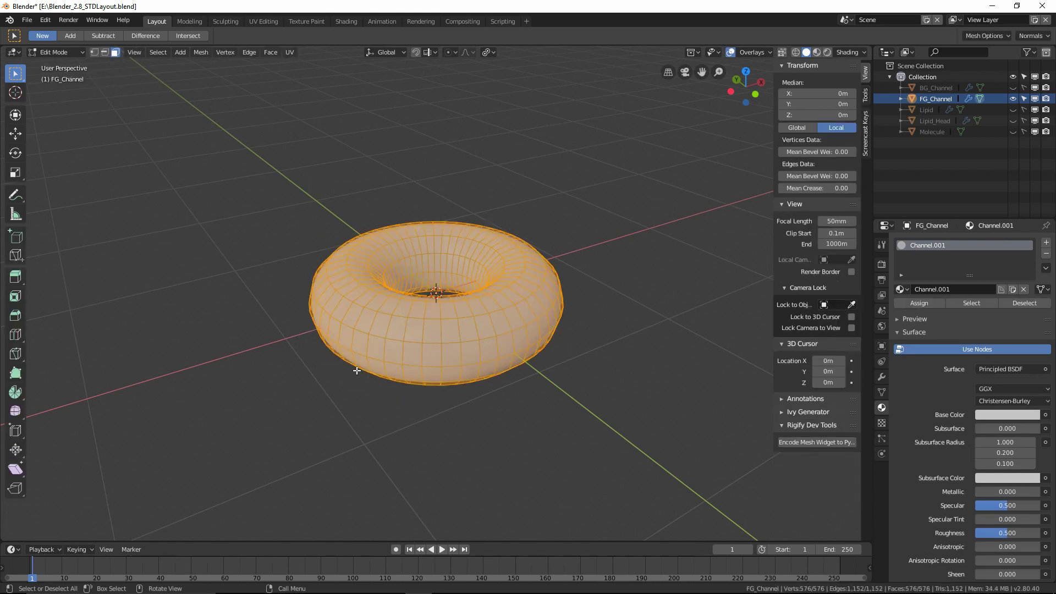
# Step: In a wireframe back view, select the torus's lower vertices and move them about 0.98 m down along Z
pyautogui.moveTo(354, 369); pyautogui.dragTo(338, 324, button='middle')
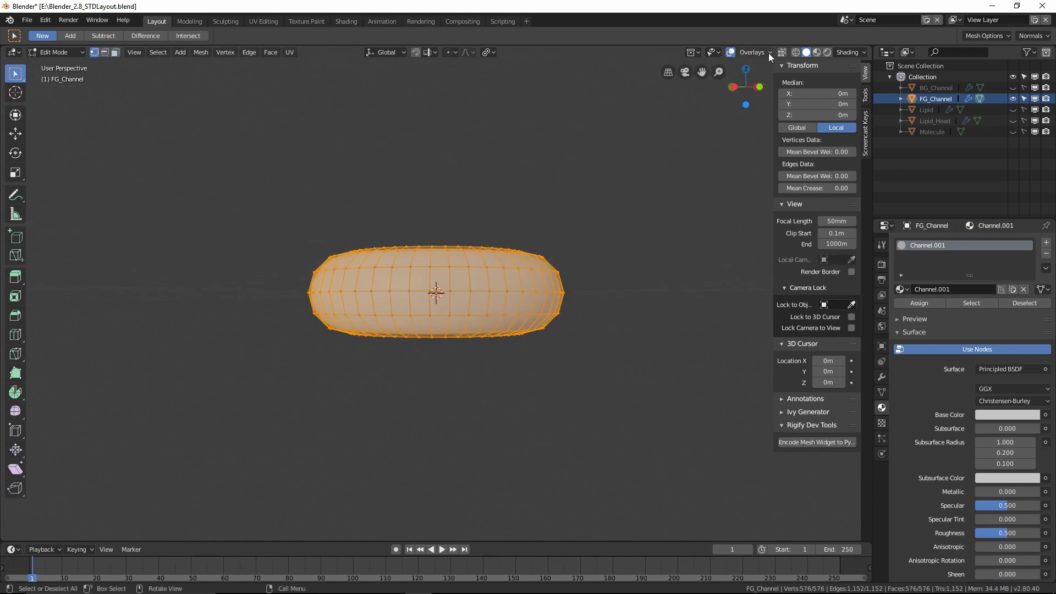
pyautogui.click(796, 53)
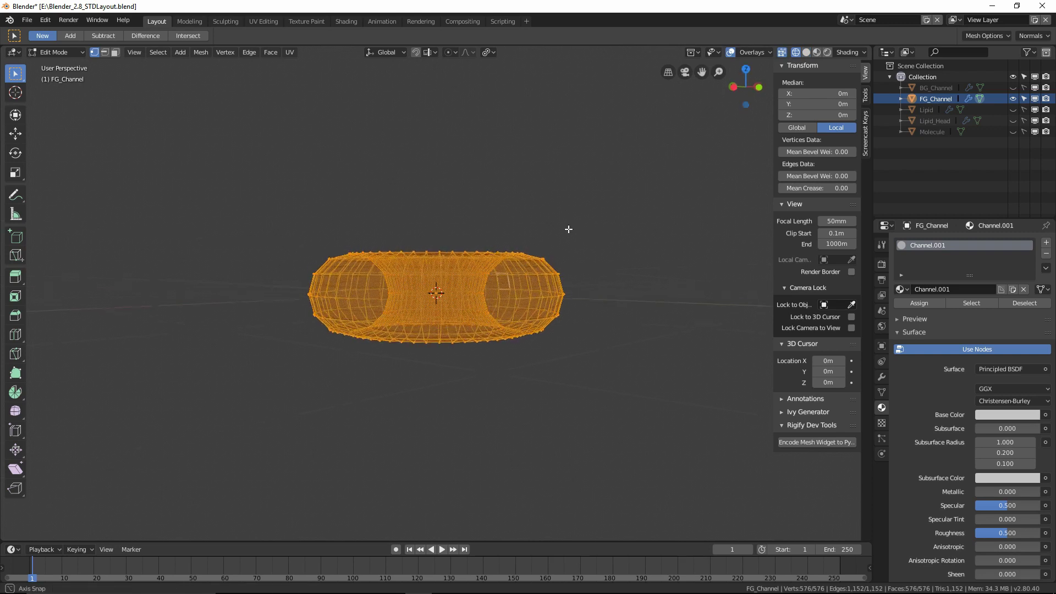
pyautogui.press('ctrl+KP_1')
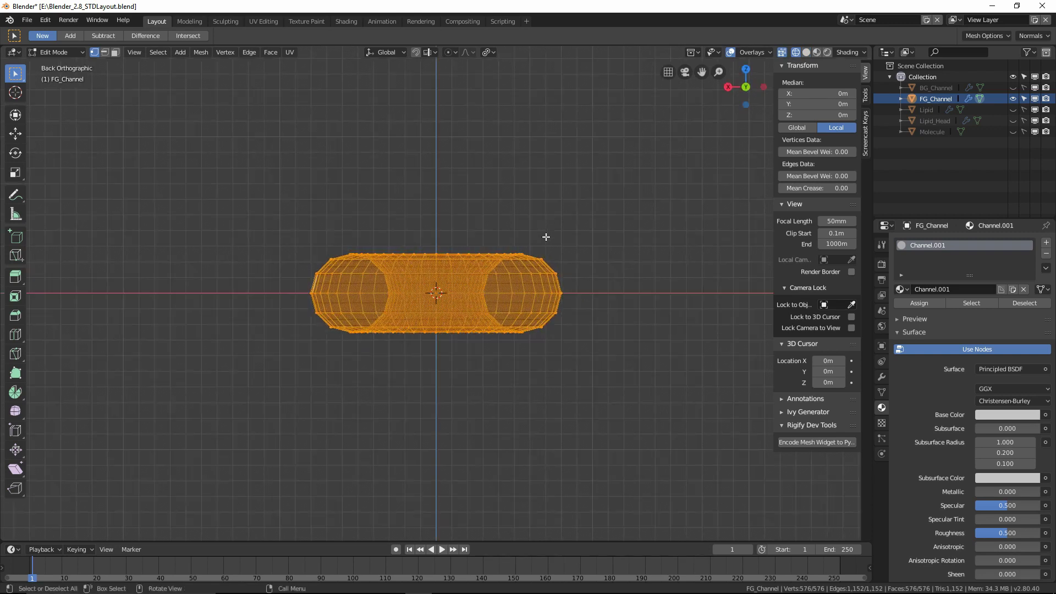
pyautogui.moveTo(631, 374); pyautogui.dragTo(256, 302)
pyautogui.press('g')
pyautogui.press('z')
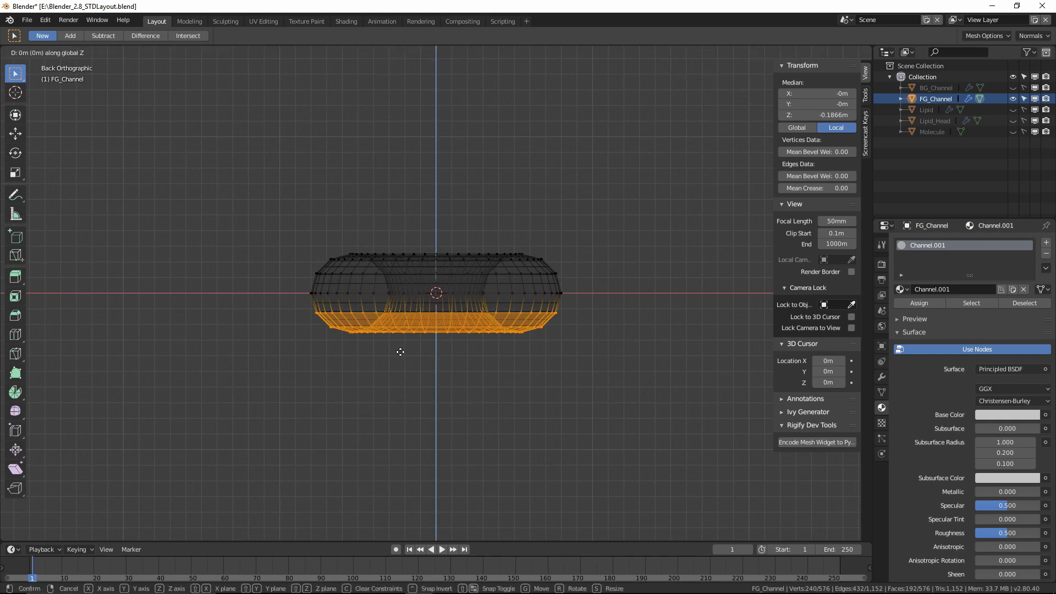
pyautogui.click(380, 505)
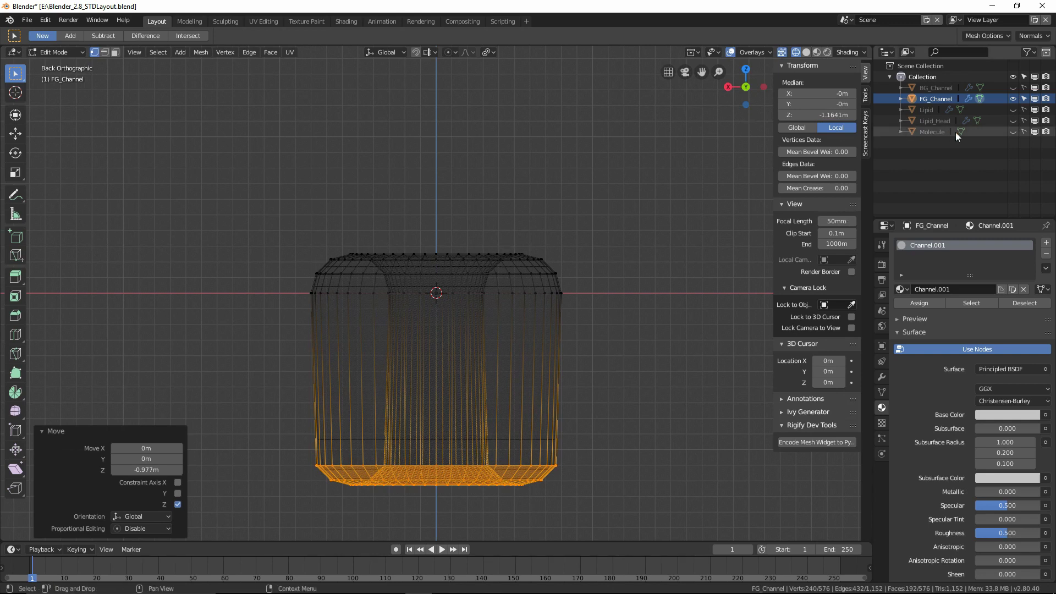
# Step: Show the Lipid object for reference and lower the selected channel vertices along Z to just below the bottom lipid head
pyautogui.click(1013, 110)
pyautogui.scroll(-8, 599, 389)
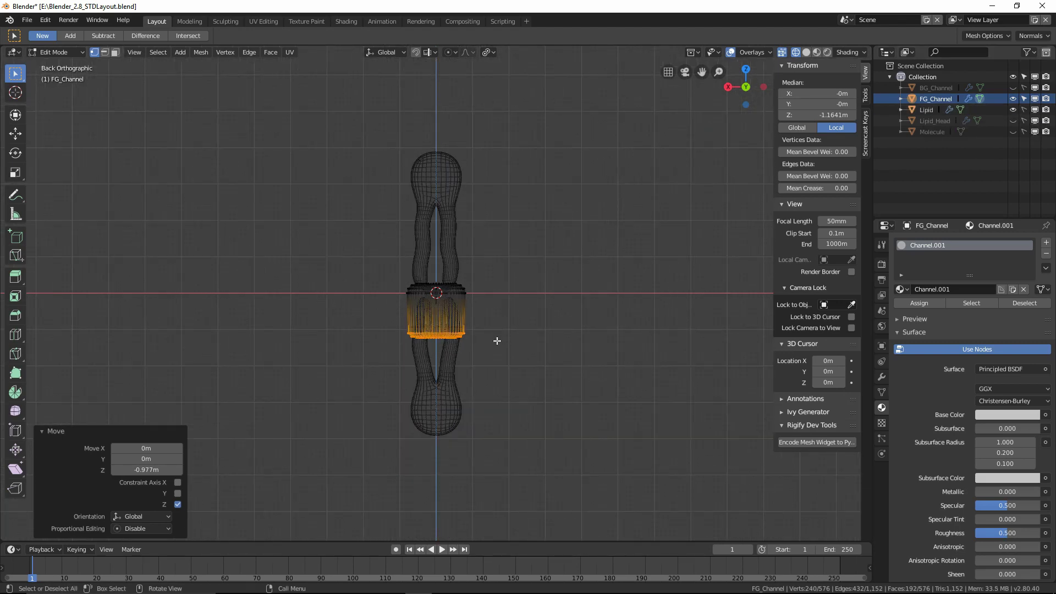
pyautogui.press('g')
pyautogui.press('z')
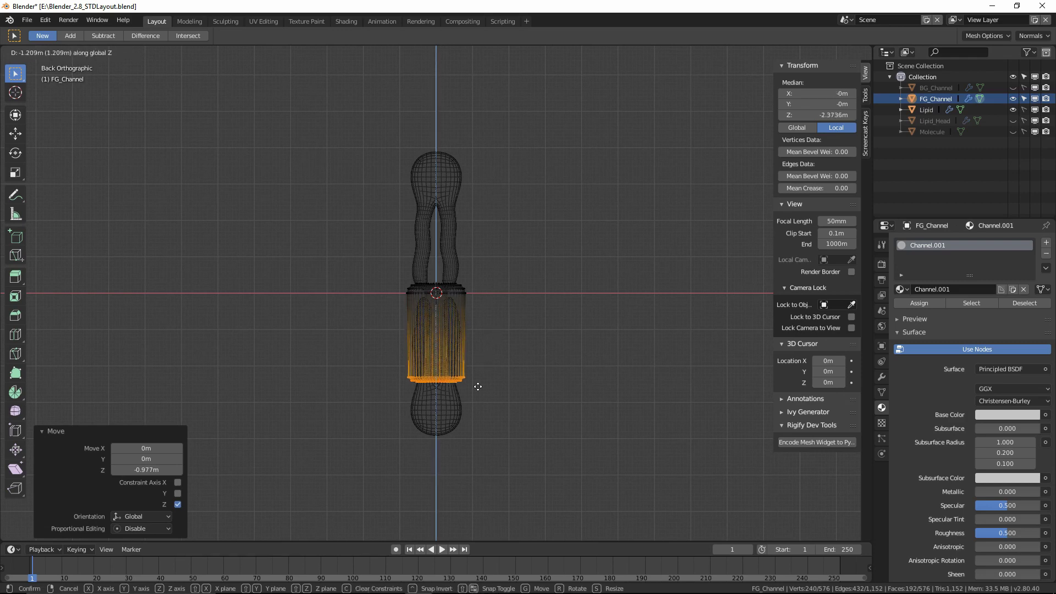
pyautogui.click(470, 452)
# Step: Select the channel's upper vertices and move them 4.19 m up along Z, just above the top lipid head
pyautogui.moveTo(510, 257); pyautogui.dragTo(350, 343)
pyautogui.press('g')
pyautogui.press('z')
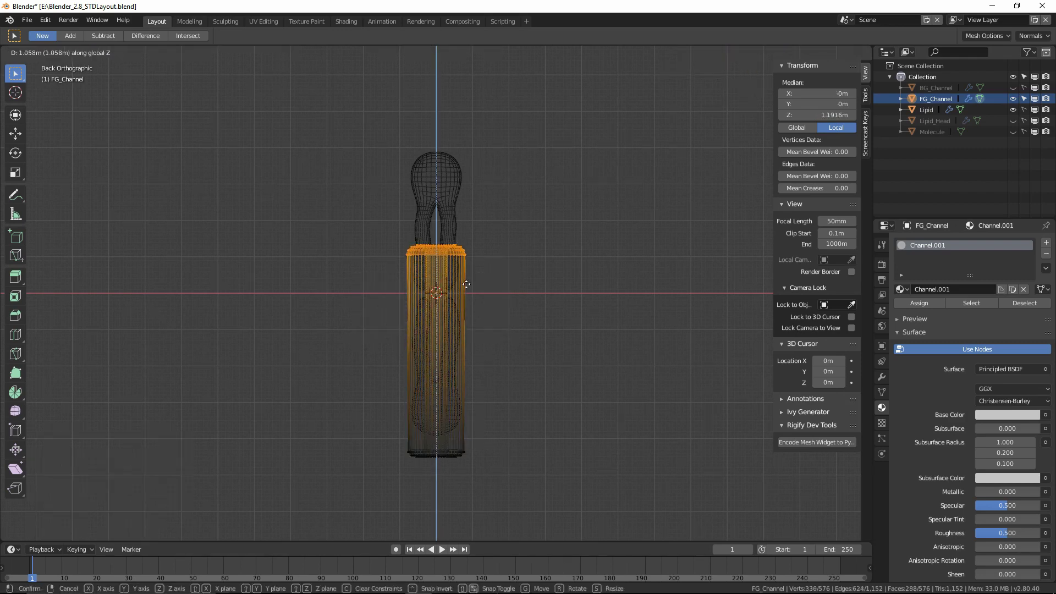
pyautogui.click(469, 177)
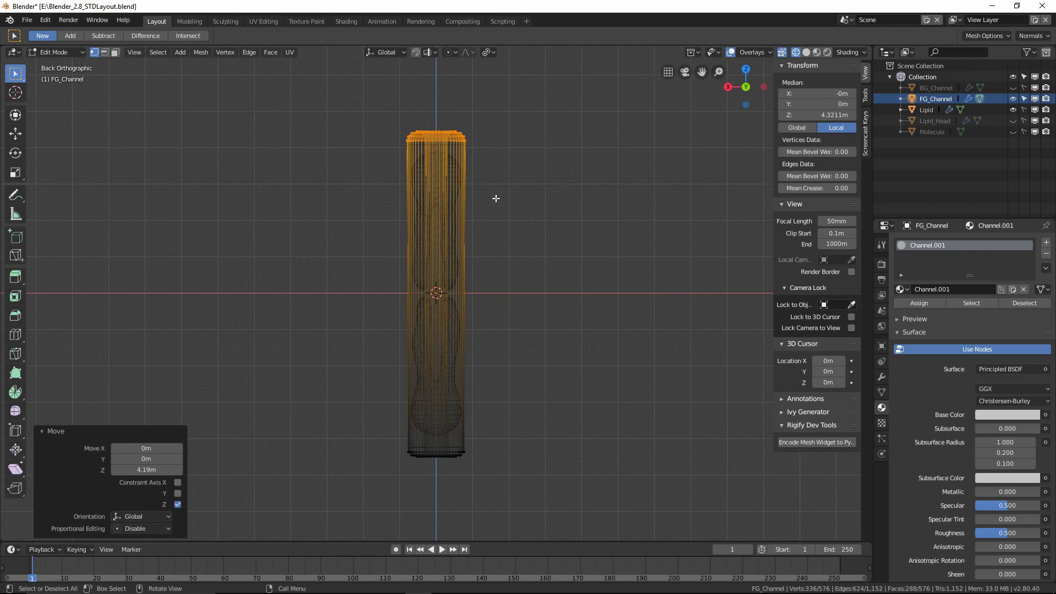
# Step: Add eight loop cuts around the channel's inner wall and slide them upward by a factor of about 0.7
pyautogui.hotkey('ctrl', 'r')
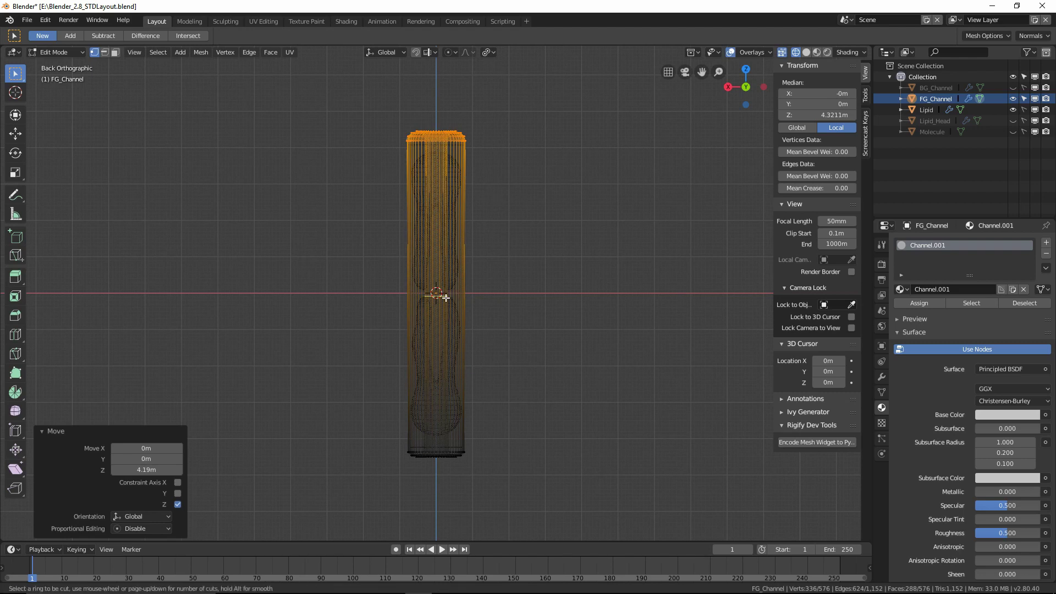
pyautogui.scroll(4, 446, 297)
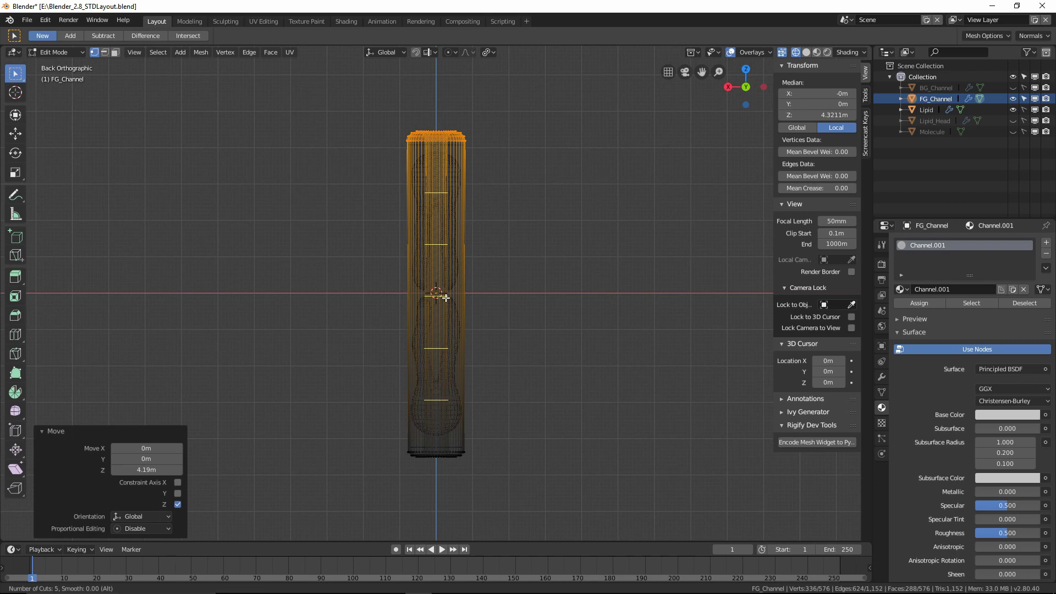
pyautogui.scroll(3, 446, 298)
pyautogui.click(445, 297)
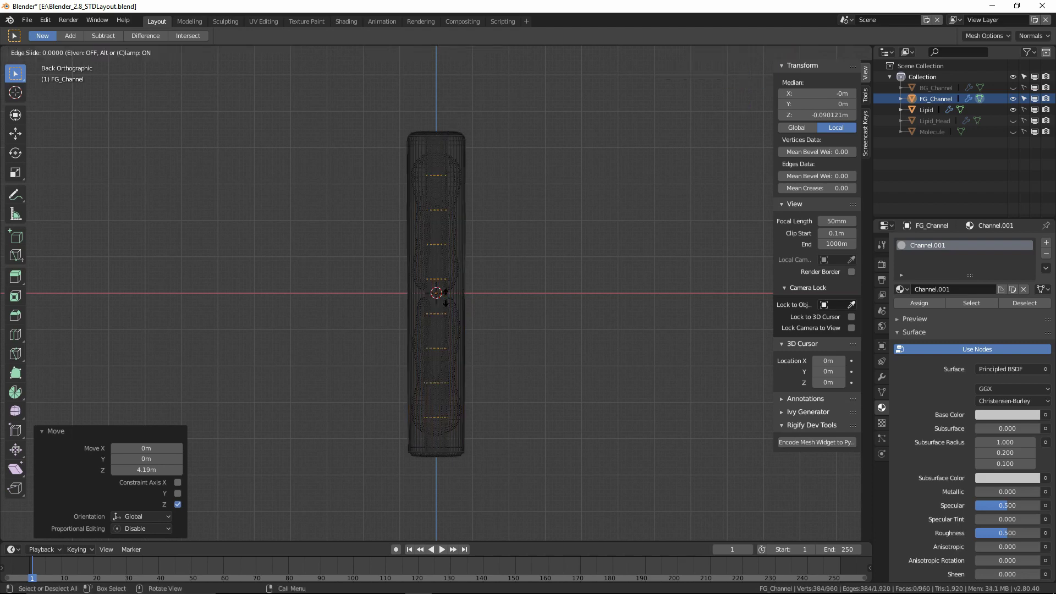
pyautogui.click(462, 273)
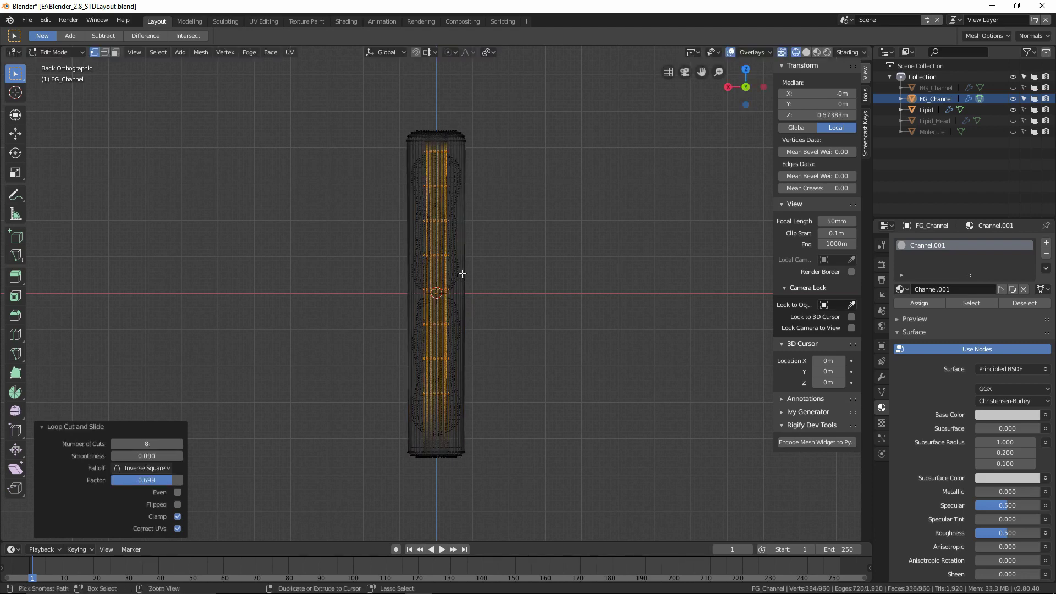
# Step: Add eight evenly spaced loop cuts around the channel's outer wall without sliding them, return to solid shading and clear the selection
pyautogui.scroll(2, 462, 273)
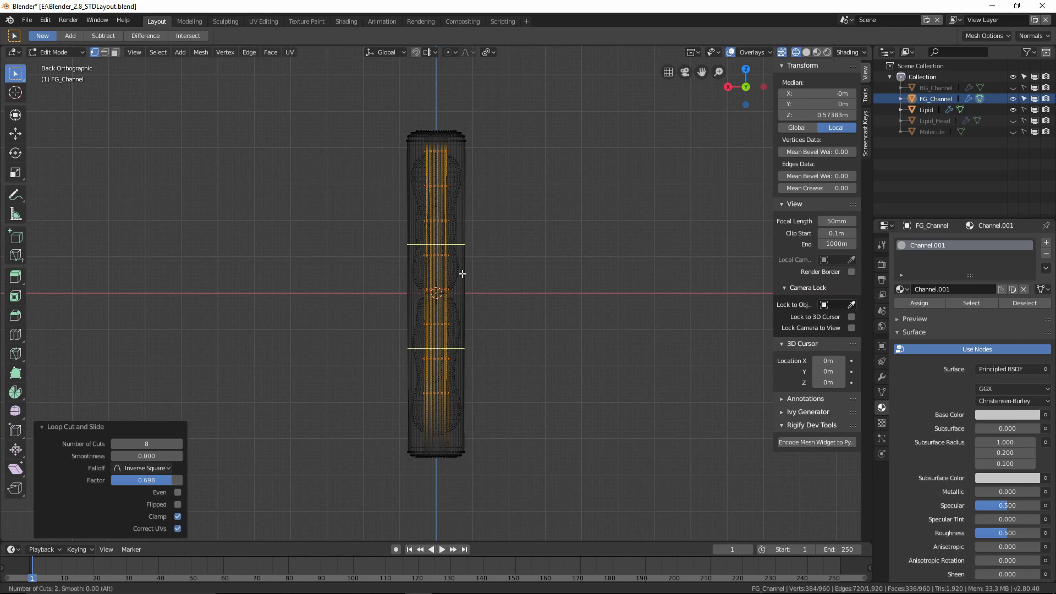
pyautogui.scroll(1, 462, 273)
pyautogui.scroll(2, 462, 273)
pyautogui.scroll(2, 462, 273)
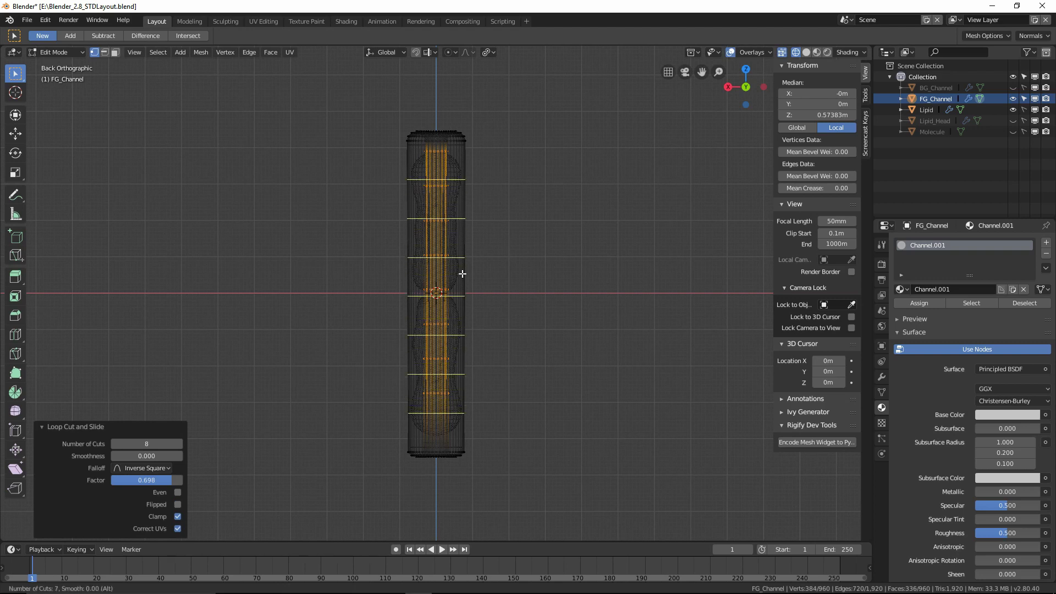
pyautogui.click(462, 273)
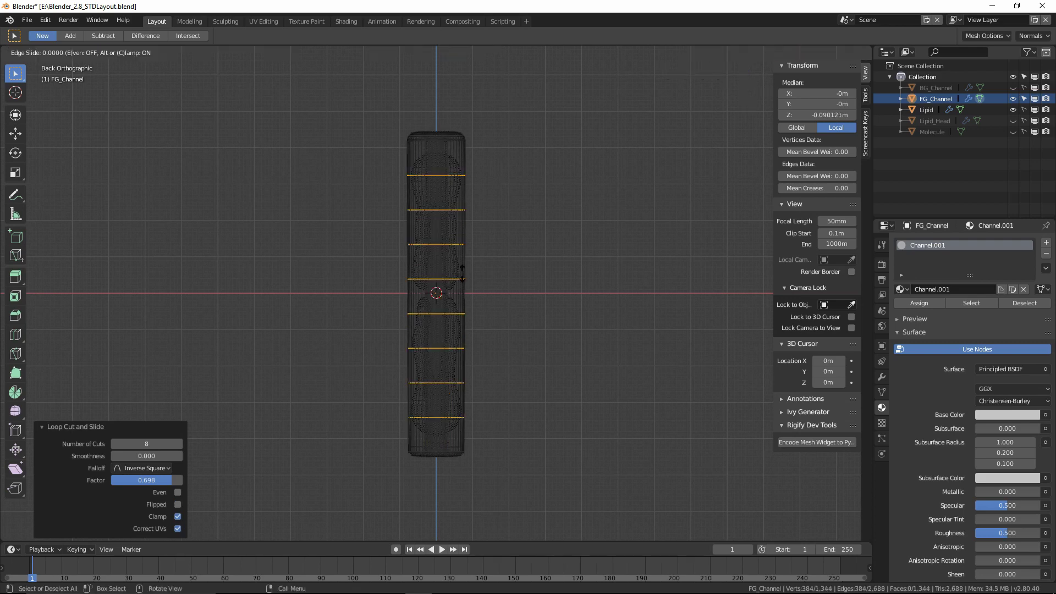
pyautogui.rightClick(462, 273)
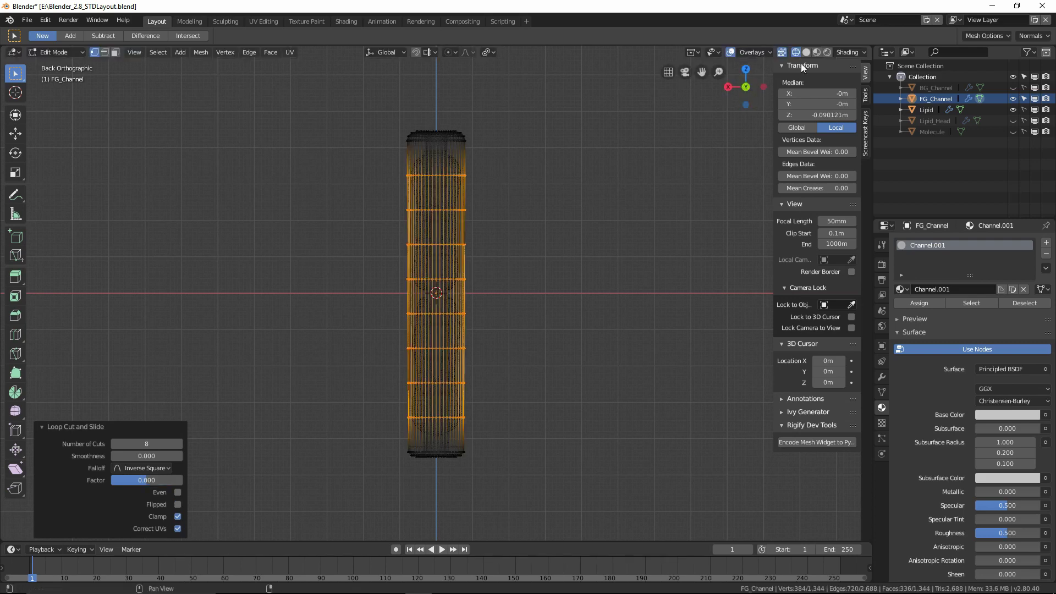
pyautogui.press('1')
pyautogui.click(538, 210)
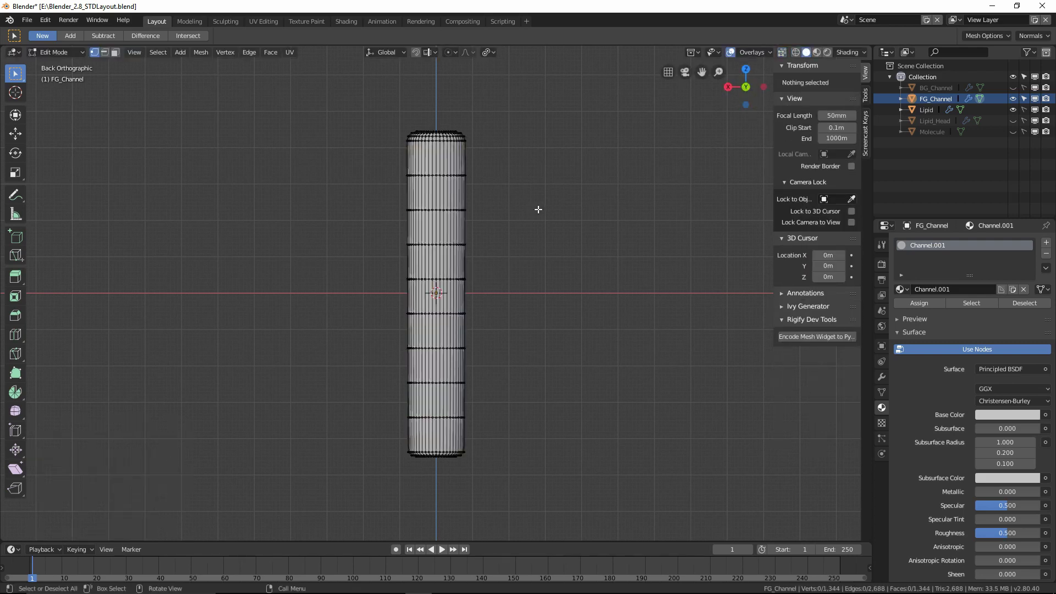
pyautogui.moveTo(542, 211); pyautogui.dragTo(366, 251, button='middle')
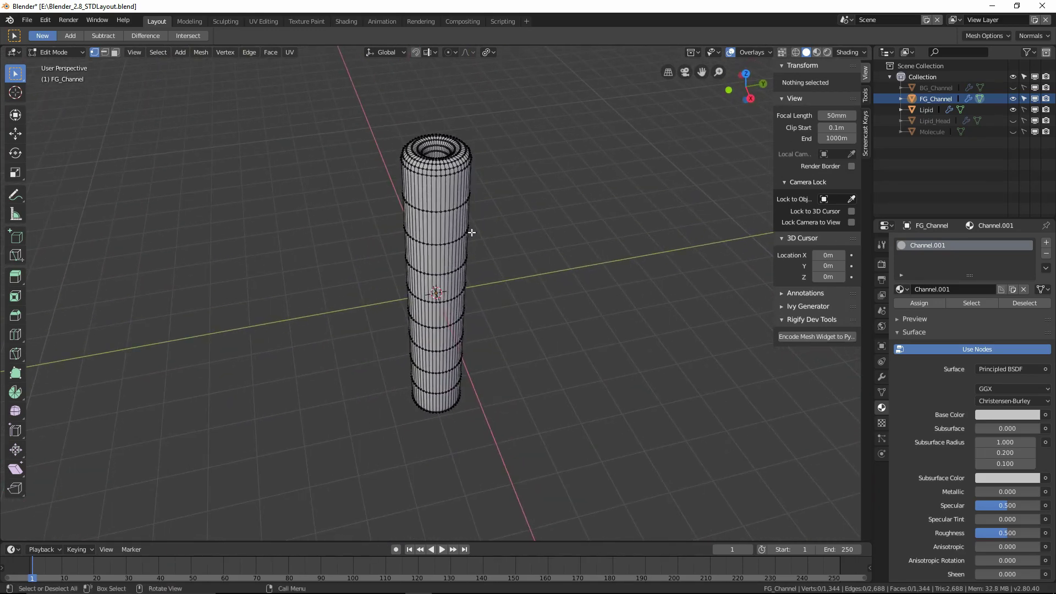
# Step: In Object Mode, scale the channel by about 4.82 along X and Y only, and hide the Lipid object
pyautogui.hotkey('ctrl', 'Tab')
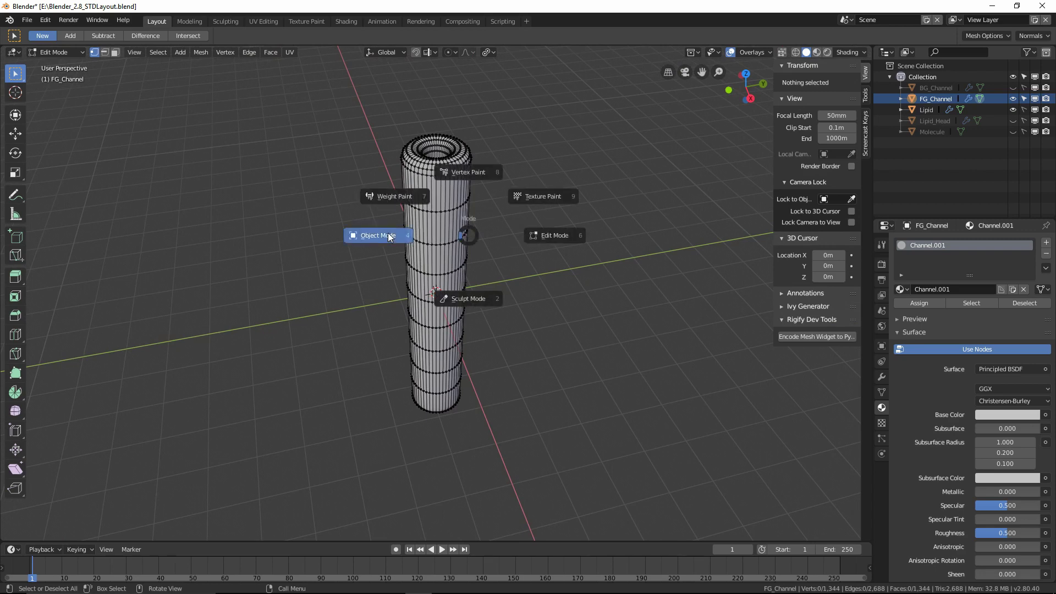
pyautogui.hotkey('shift', 'space')
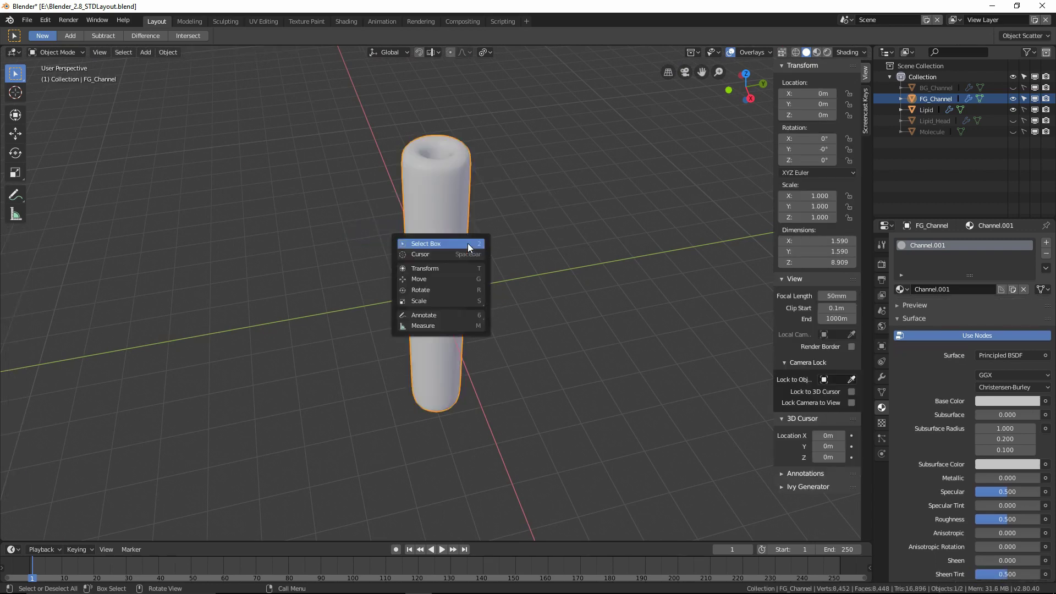
pyautogui.click(435, 299)
pyautogui.moveTo(467, 312); pyautogui.dragTo(542, 373)
pyautogui.moveTo(312, 286); pyautogui.dragTo(342, 269, button='middle')
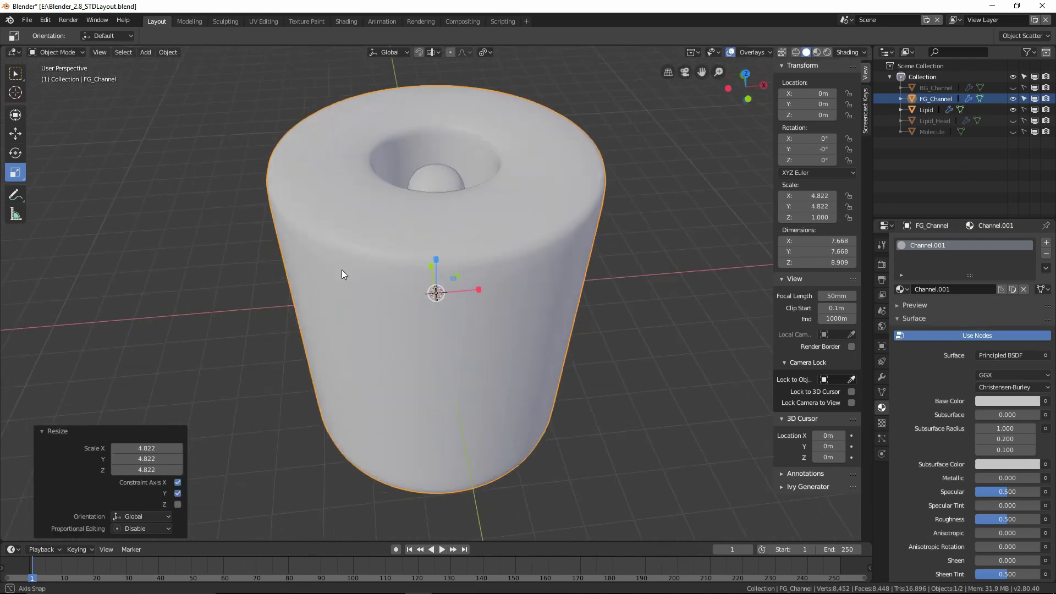
pyautogui.click(1012, 109)
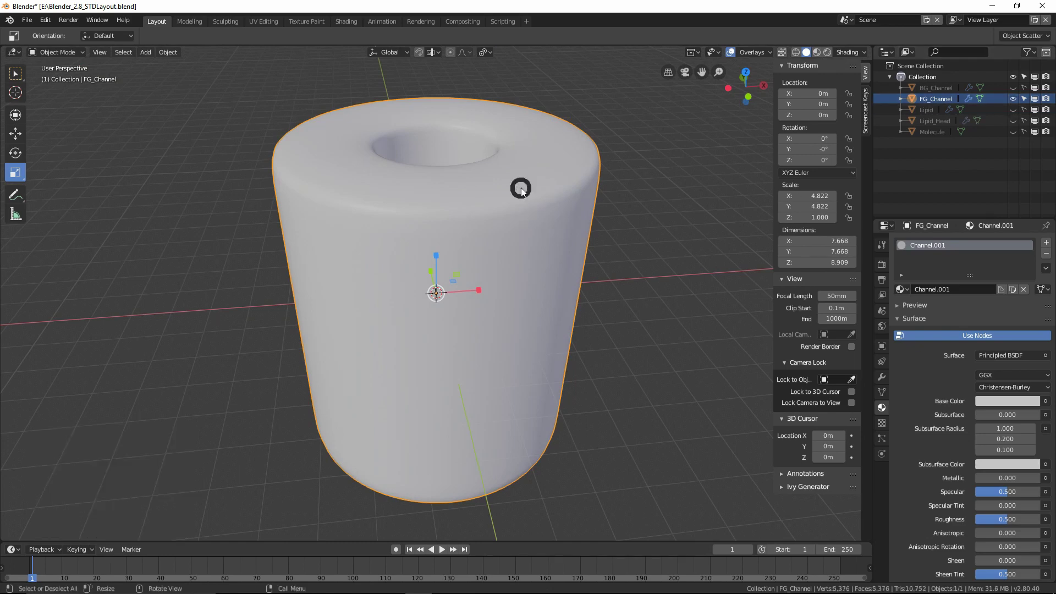
# Step: In Edit Mode, delete the faces of two opposite vertical face loops to split the channel into two halves
pyautogui.hotkey('ctrl', 'Tab')
pyautogui.click(610, 191)
pyautogui.moveTo(452, 189); pyautogui.dragTo(446, 191, button='middle')
pyautogui.click(115, 52)
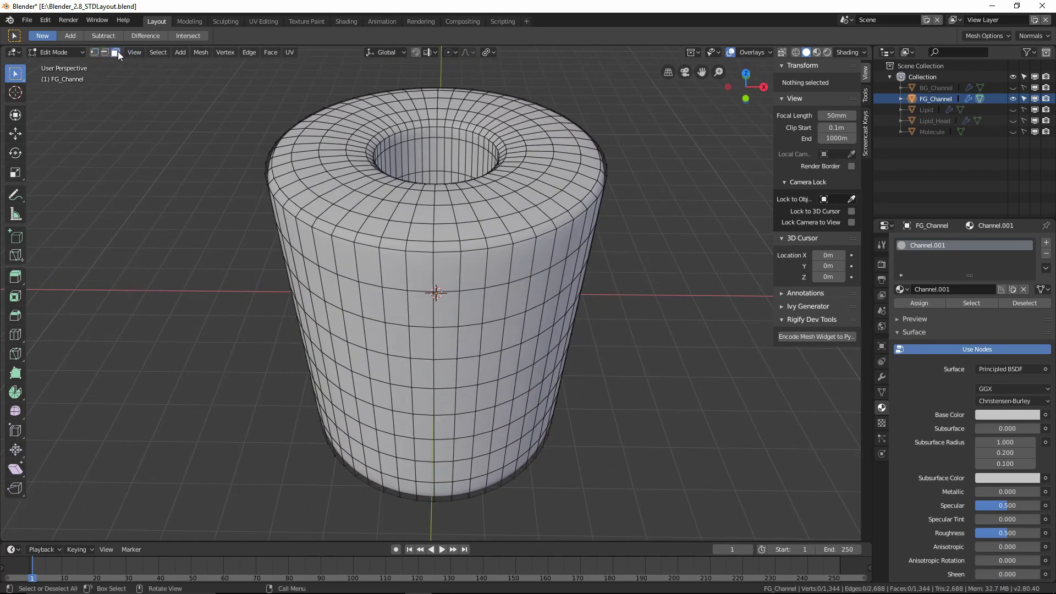
pyautogui.keyDown('alt'); pyautogui.click(446, 97); pyautogui.keyUp('alt')
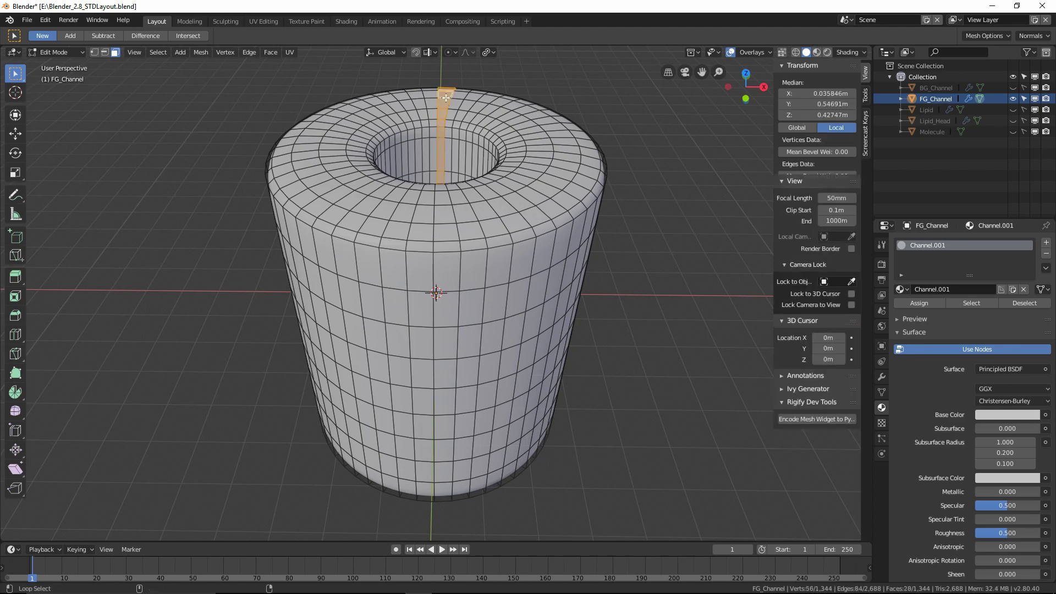
pyautogui.keyDown('alt'); pyautogui.keyDown('shift'); pyautogui.click(443, 205); pyautogui.keyUp('shift'); pyautogui.keyUp('alt')
pyautogui.press('x')
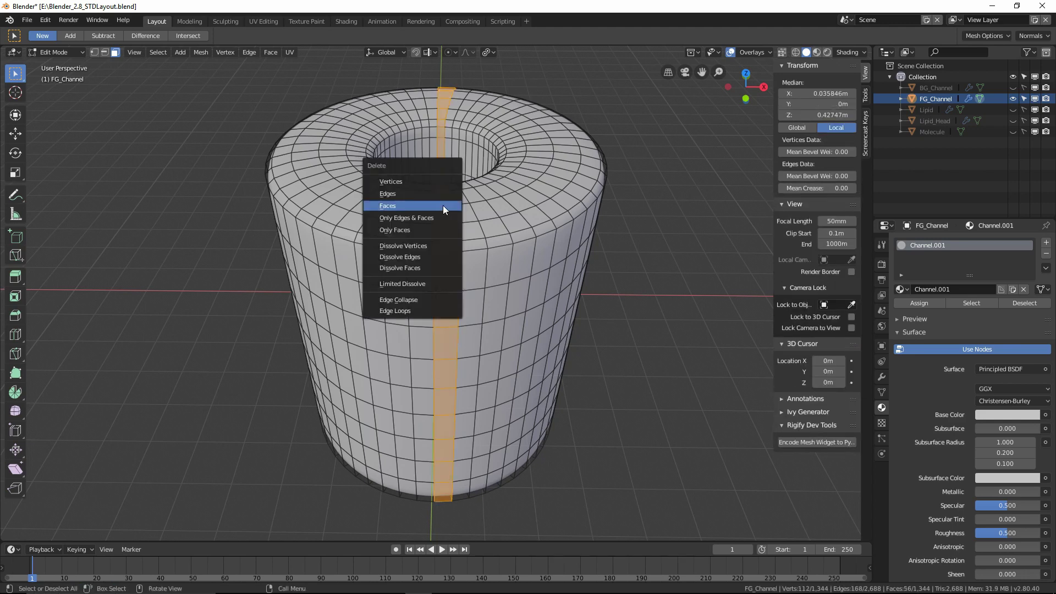
pyautogui.click(444, 206)
# Step: Select all linked faces of the channel half on the positive X side and delete them
pyautogui.click(501, 218)
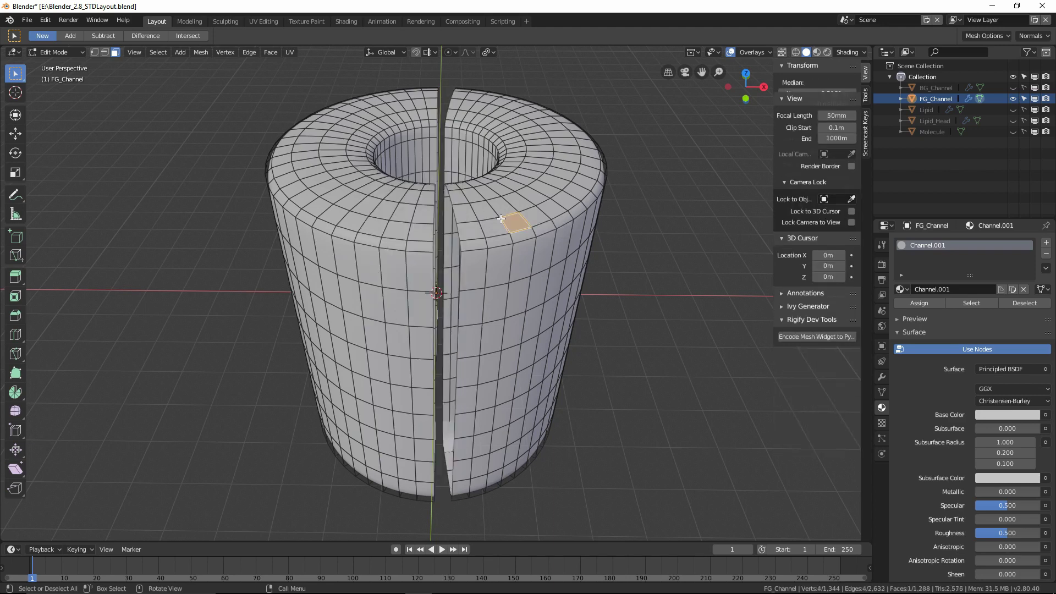
pyautogui.hotkey('ctrl', 'l')
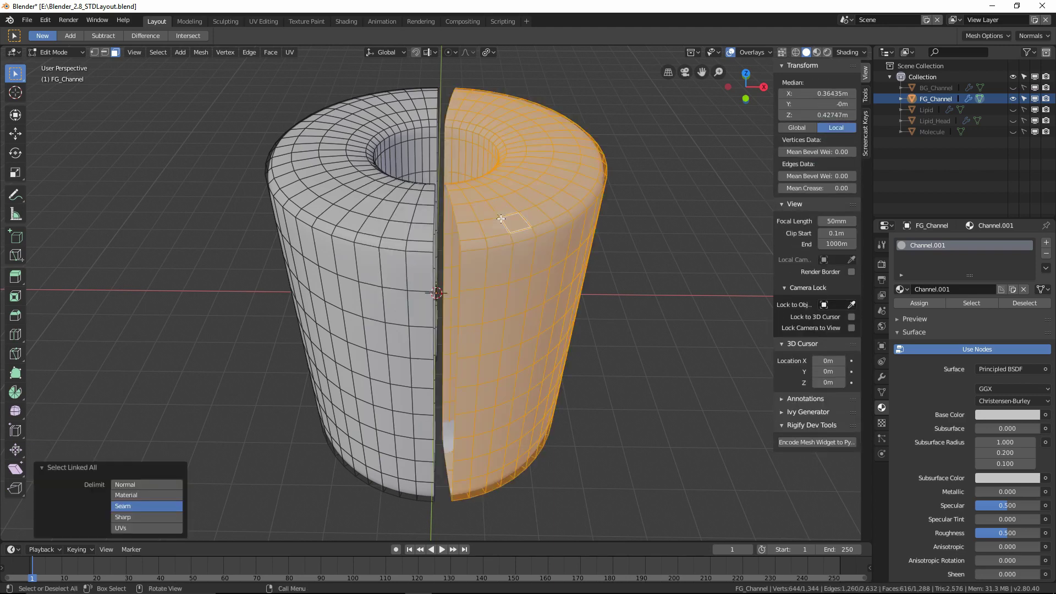
pyautogui.press('x')
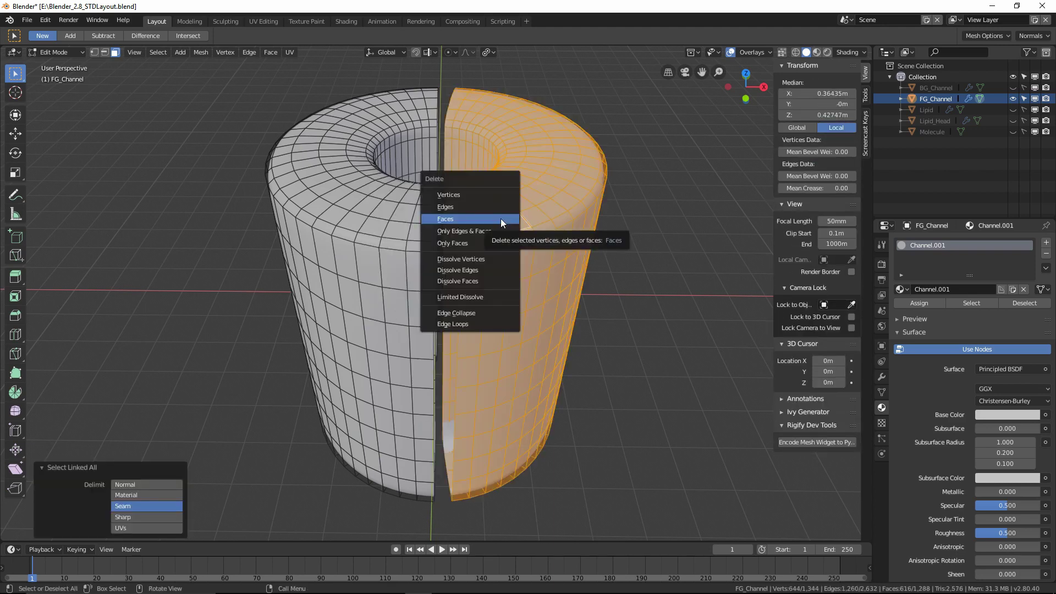
pyautogui.click(501, 219)
pyautogui.moveTo(494, 218); pyautogui.dragTo(323, 194, button='middle')
pyautogui.moveTo(413, 186); pyautogui.dragTo(433, 198, button='middle')
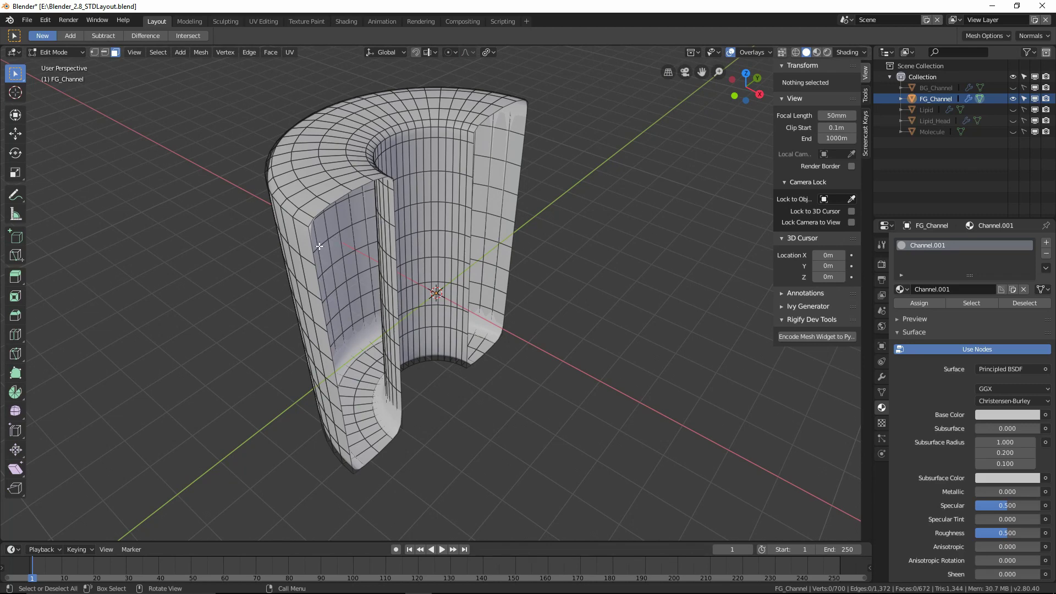
# Step: Select the uppermost vertical outer and inner edges of one open cut side and fill a face between them
pyautogui.click(106, 54)
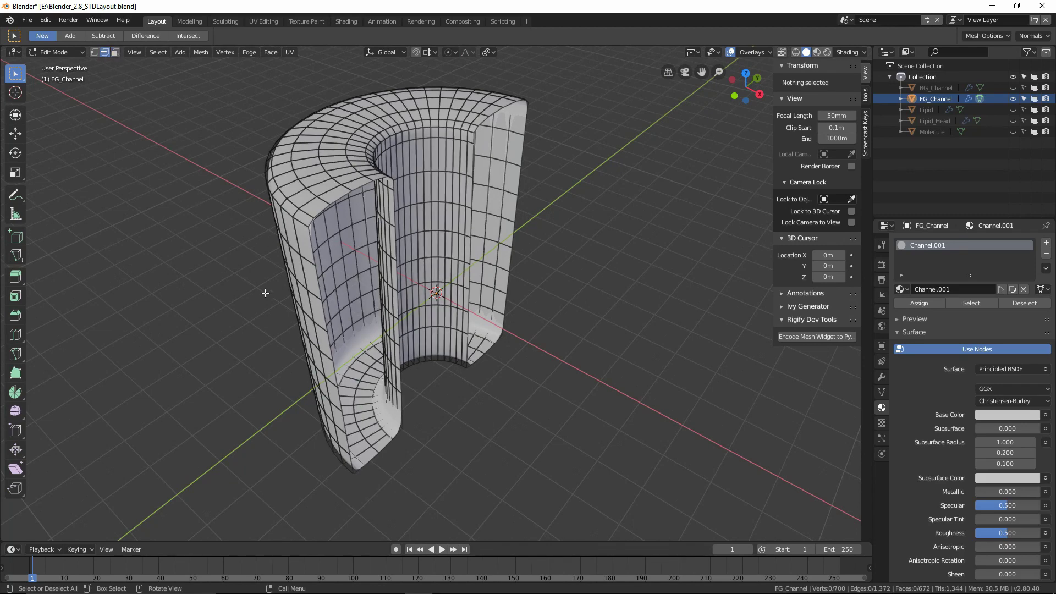
pyautogui.click(311, 244)
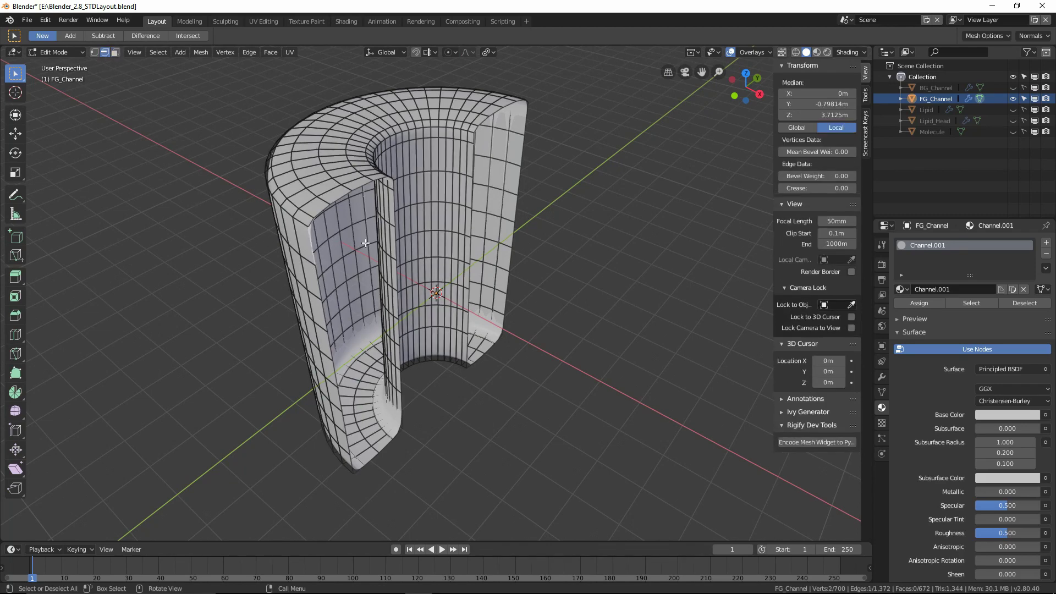
pyautogui.keyDown('shift'); pyautogui.click(394, 200); pyautogui.keyUp('shift')
pyautogui.moveTo(394, 200); pyautogui.dragTo(430, 255, button='middle')
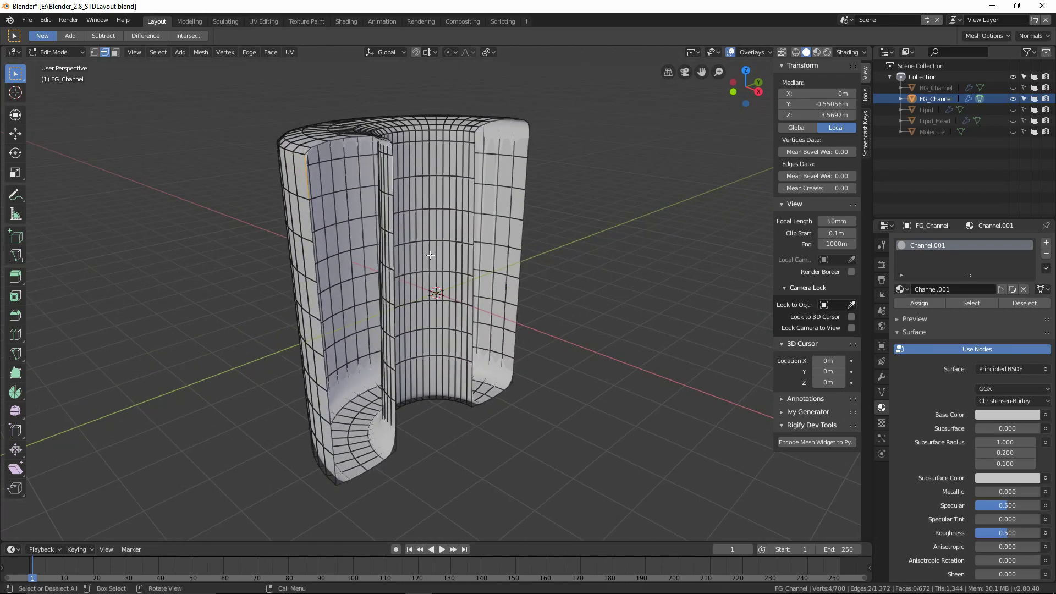
pyautogui.press('f')
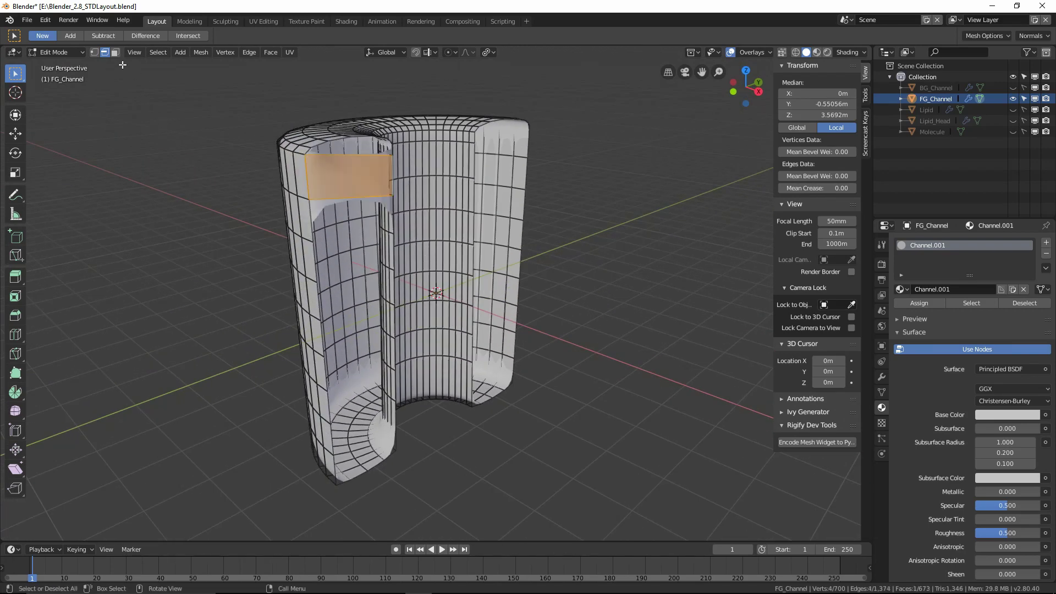
# Step: From the new face's two lower vertices, fill the open cut side downward with successive faces, and undo the last face at the base
pyautogui.click(96, 53)
pyautogui.click(313, 198)
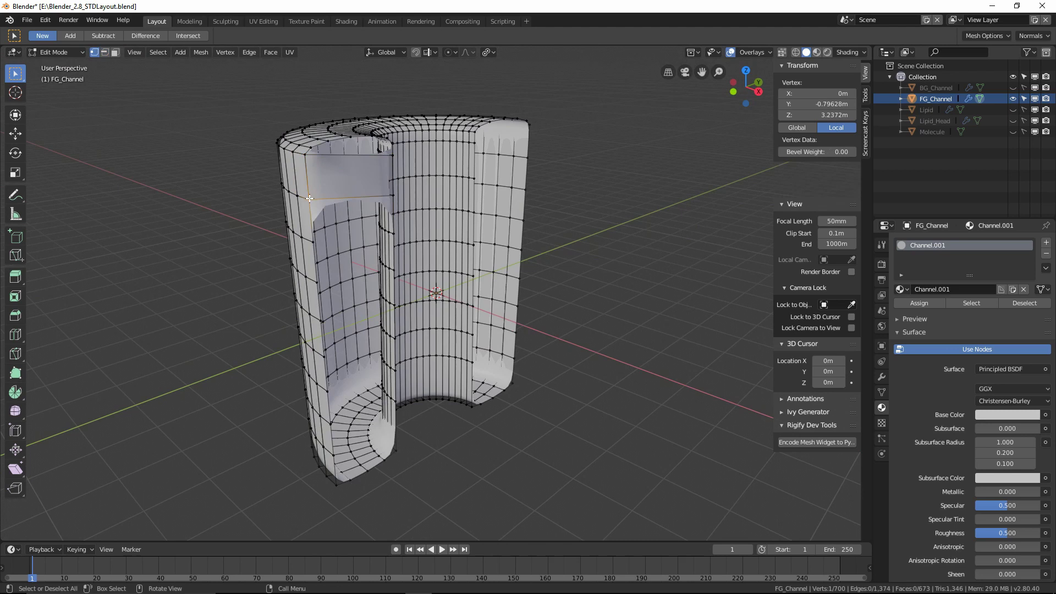
pyautogui.keyDown('shift'); pyautogui.click(394, 196); pyautogui.keyUp('shift')
pyautogui.press('f')
pyautogui.press('f')
pyautogui.press('f')
pyautogui.press('f')
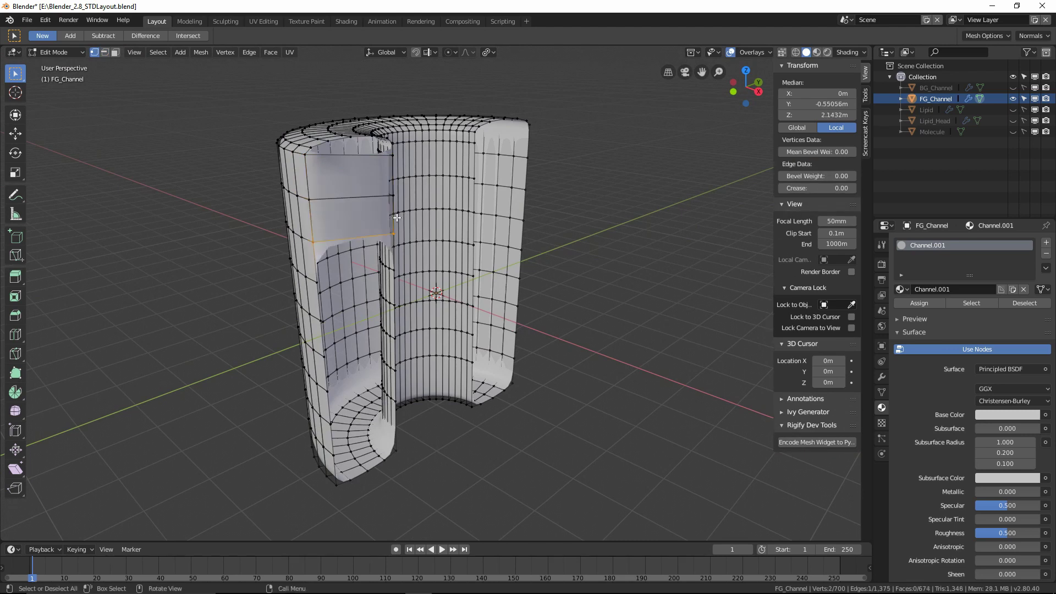
pyautogui.press('f')
pyautogui.press('f')
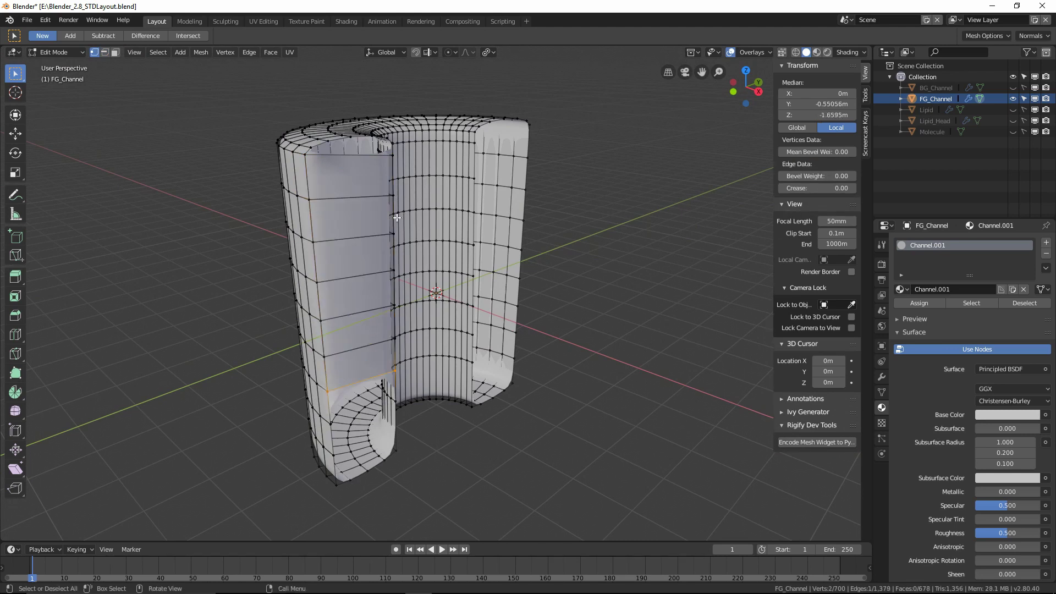
pyautogui.press('f')
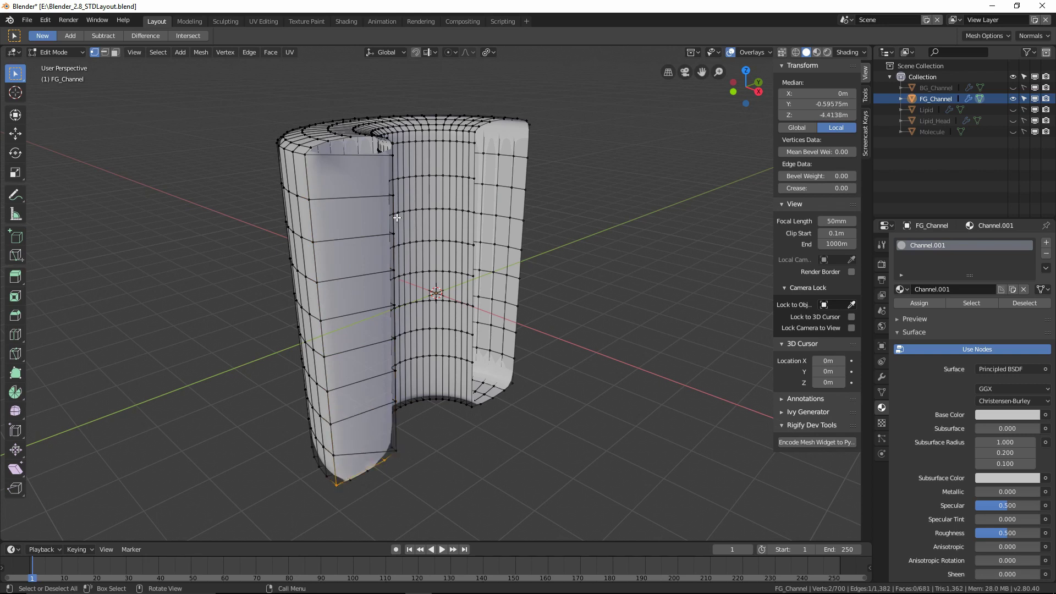
pyautogui.hotkey('ctrl', 'z')
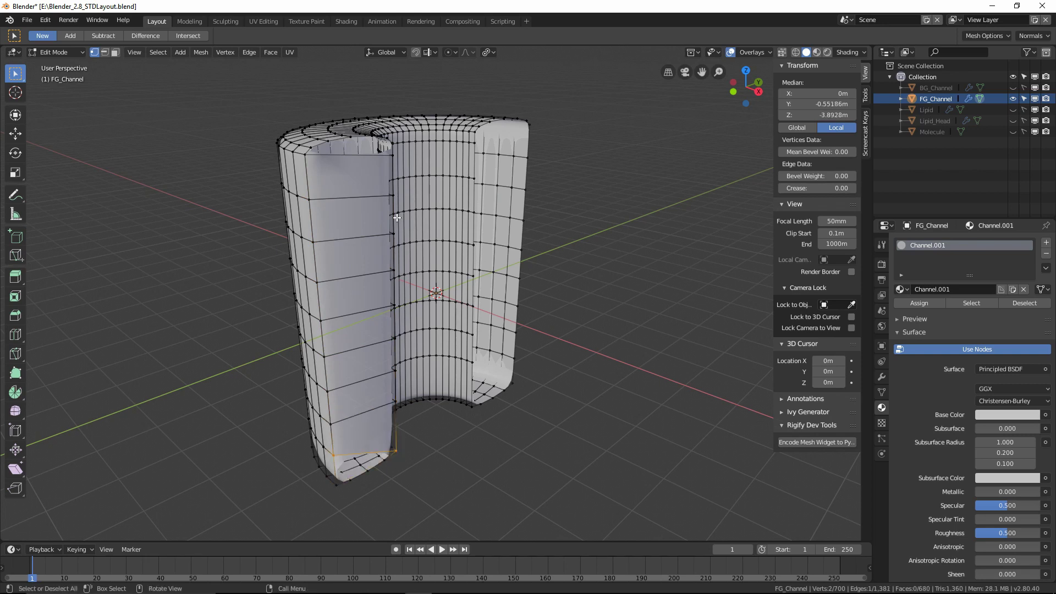
# Step: Add three vertical loop cuts to the newly filled cut face, keeping them evenly spaced without sliding
pyautogui.click(461, 412)
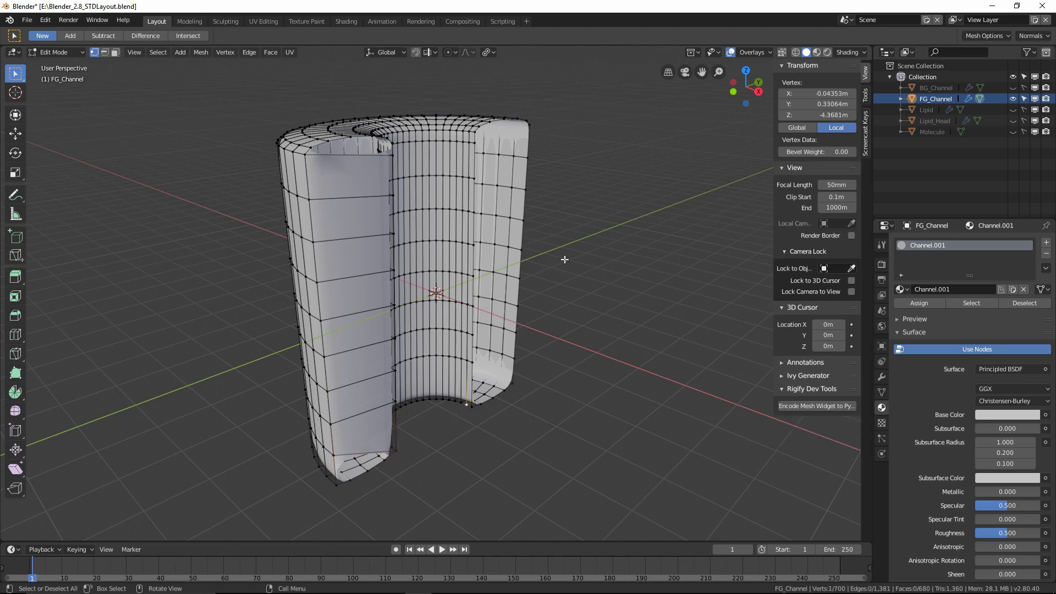
pyautogui.moveTo(444, 236); pyautogui.dragTo(346, 169, button='middle')
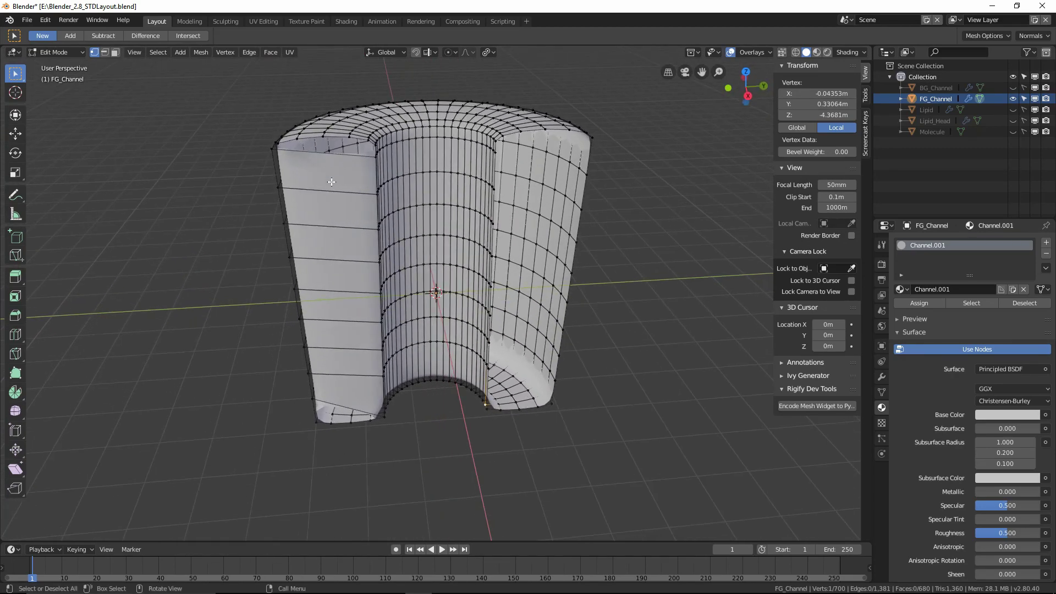
pyautogui.hotkey('ctrl', 'r')
pyautogui.scroll(1, 332, 181)
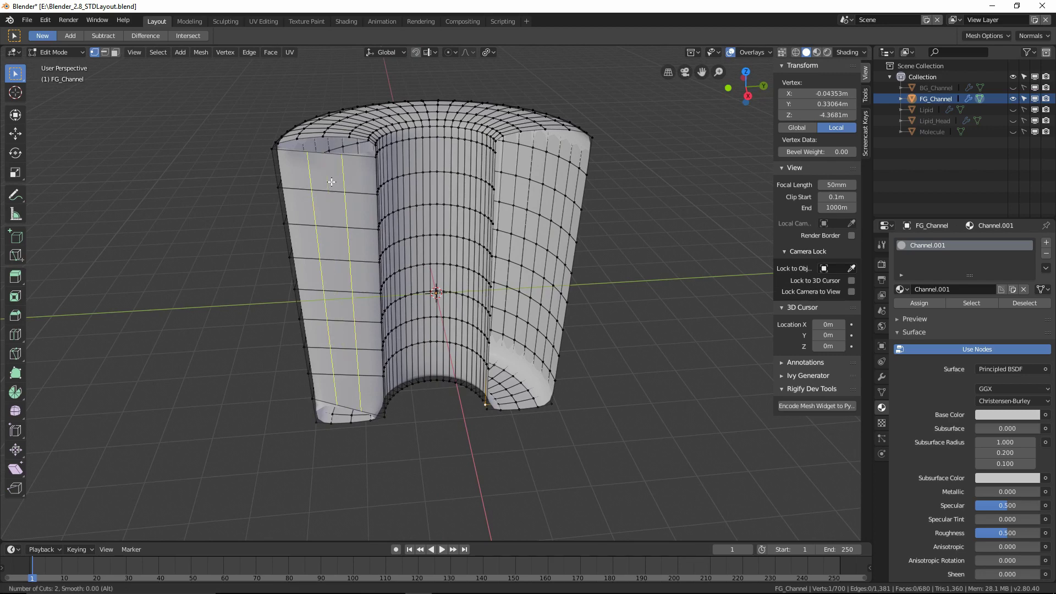
pyautogui.scroll(1, 331, 182)
pyautogui.click(331, 182)
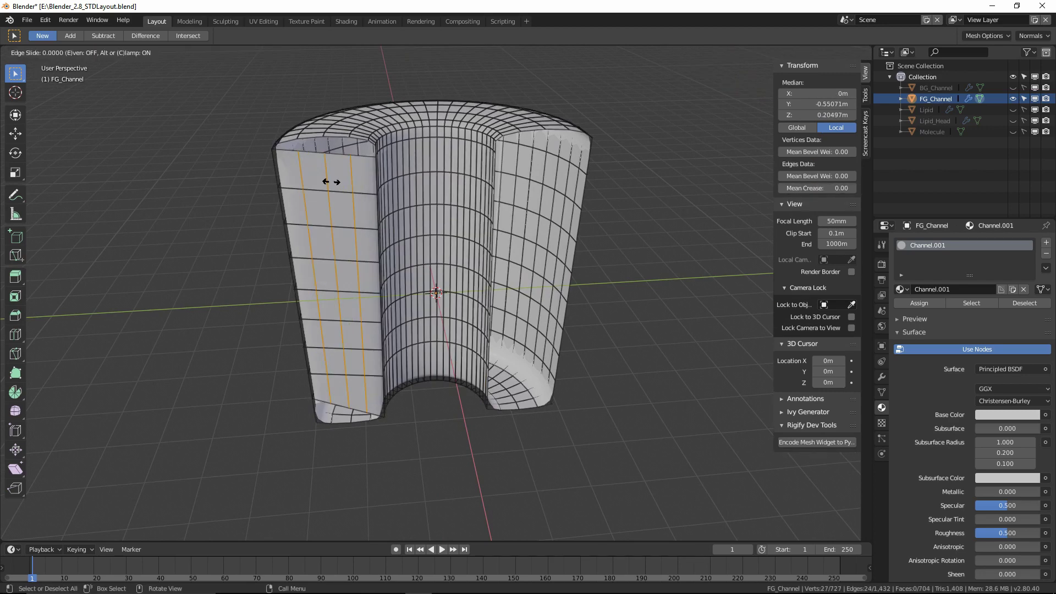
pyautogui.rightClick(331, 181)
# Step: Fill a face at the outer end of the upper gap, between the channel's rim edge and the cut face's first upper edge
pyautogui.moveTo(298, 199)
pyautogui.mouseDown(button='middle')
pyautogui.moveTo(253, 181)
pyautogui.moveTo(285, 182)
pyautogui.mouseUp(button='middle')
pyautogui.click(104, 52)
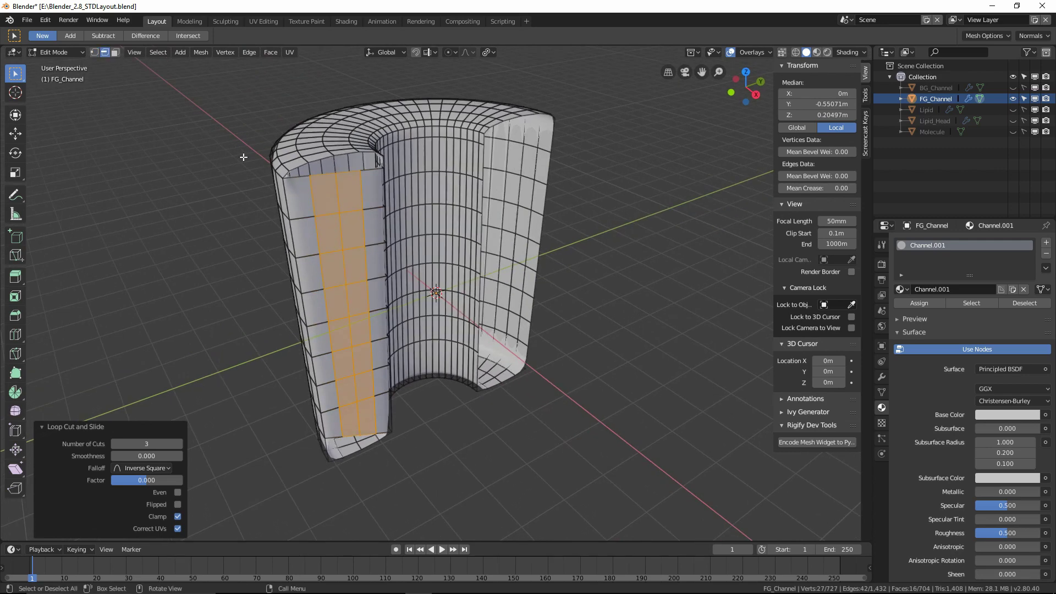
pyautogui.click(297, 168)
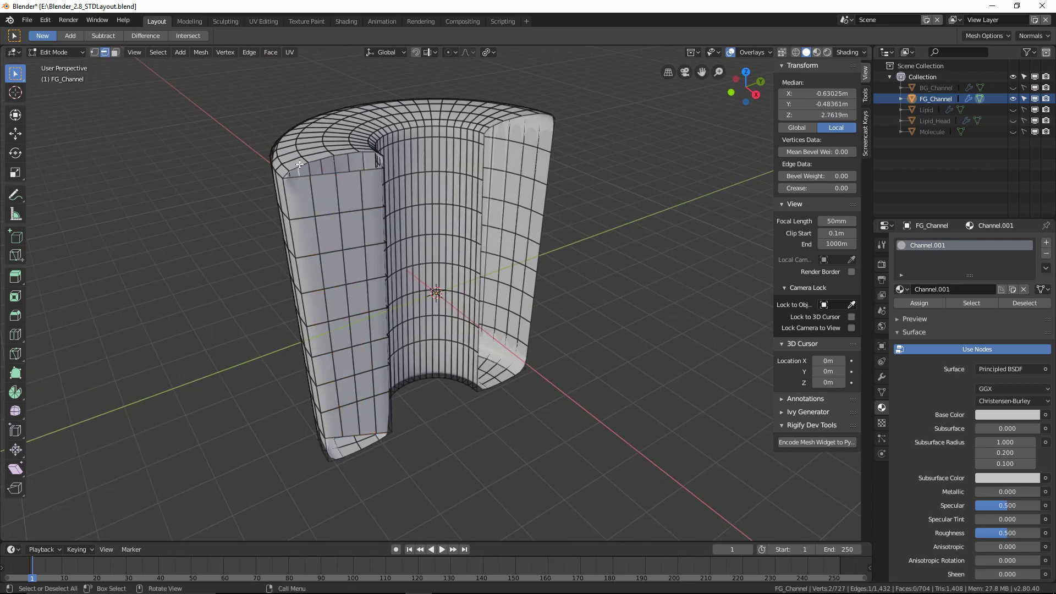
pyautogui.keyDown('shift'); pyautogui.click(304, 174); pyautogui.keyUp('shift')
pyautogui.scroll(3, 312, 176)
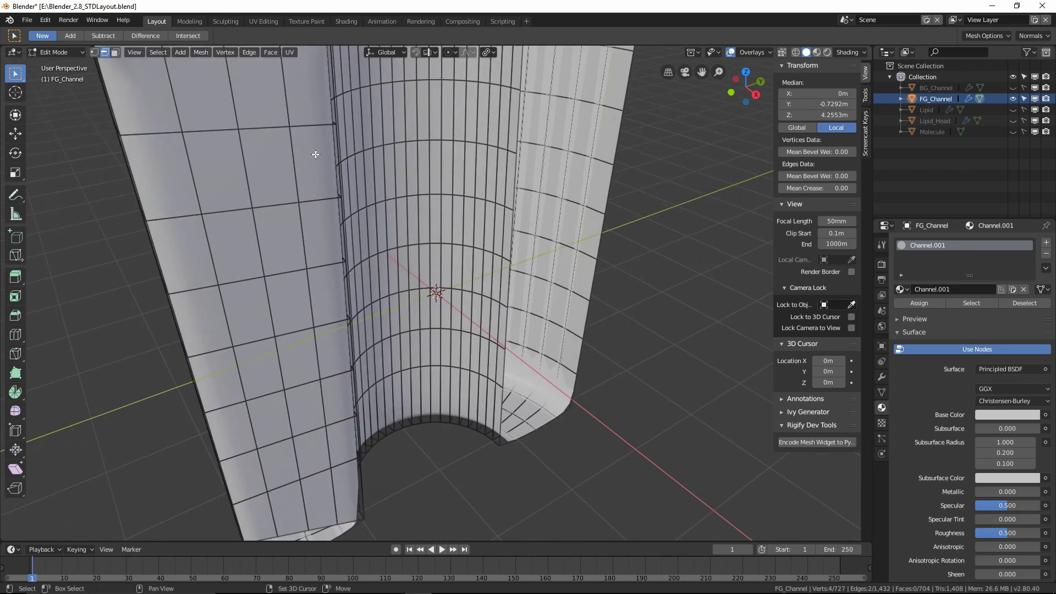
pyautogui.keyDown('shift'); pyautogui.moveTo(316, 156); pyautogui.dragTo(389, 269, button='middle'); pyautogui.keyUp('shift')
pyautogui.click(284, 241)
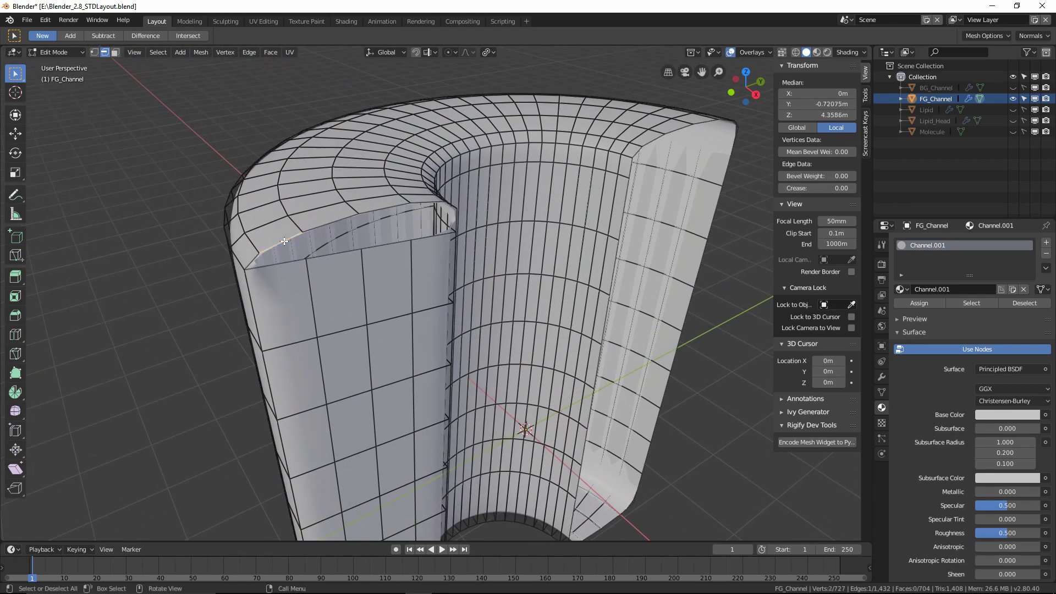
pyautogui.keyDown('shift'); pyautogui.click(284, 263); pyautogui.keyUp('shift')
pyautogui.press('f')
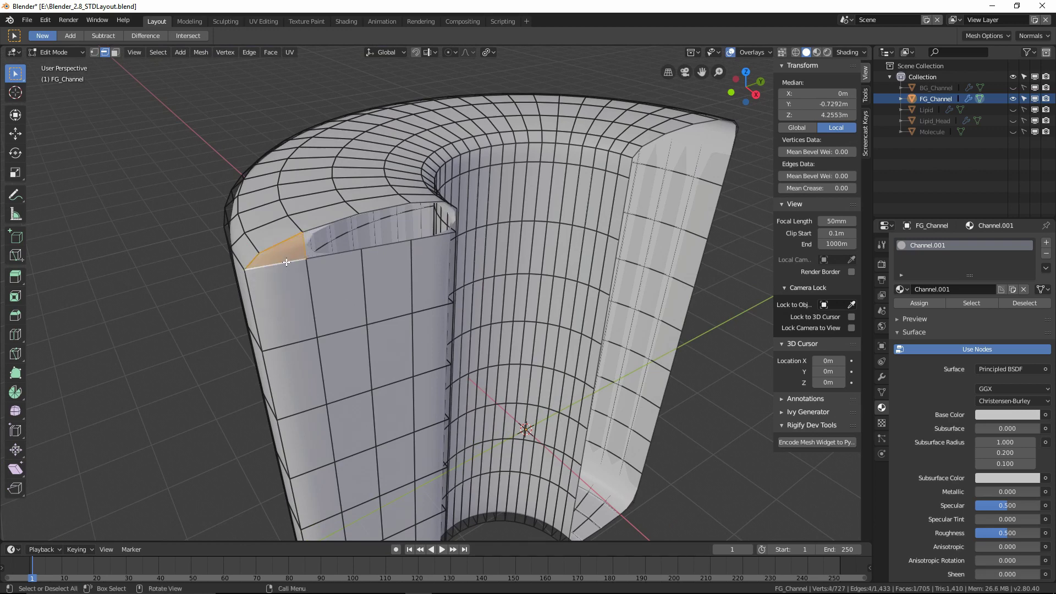
# Step: From the first upper-gap face's free edge, fill the rest of the gap with successive faces toward the channel's inner wall
pyautogui.click(95, 52)
pyautogui.click(298, 232)
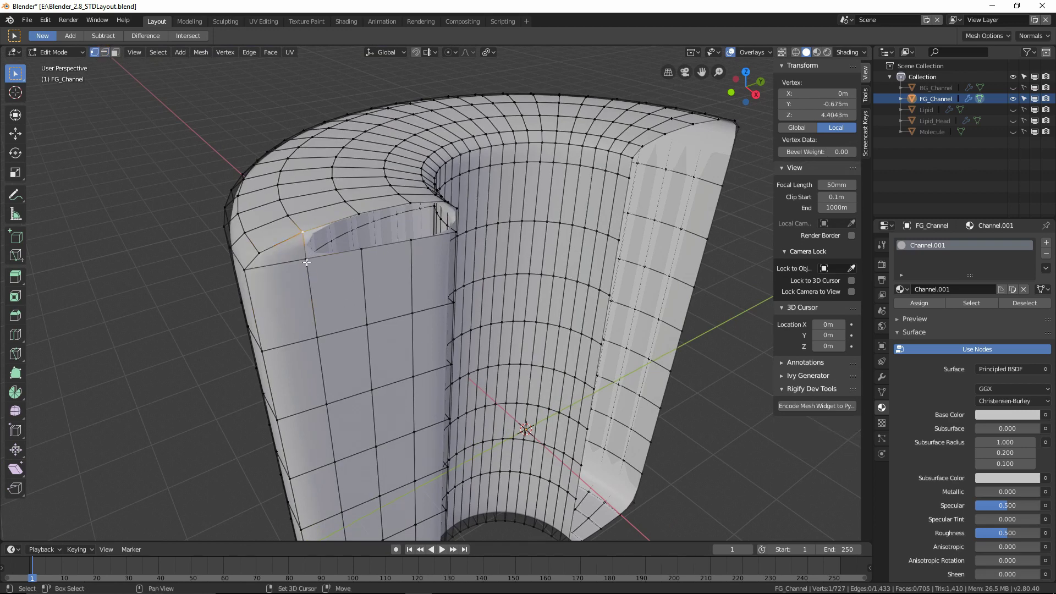
pyautogui.keyDown('shift'); pyautogui.click(309, 258); pyautogui.keyUp('shift')
pyautogui.press('f')
pyautogui.press('f')
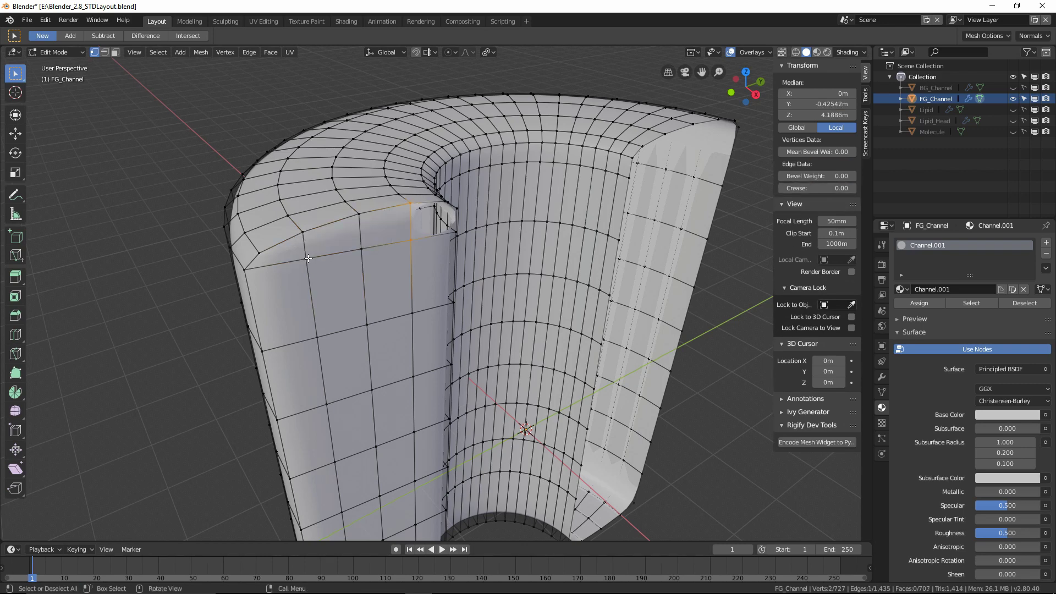
pyautogui.press('f')
pyautogui.press('f')
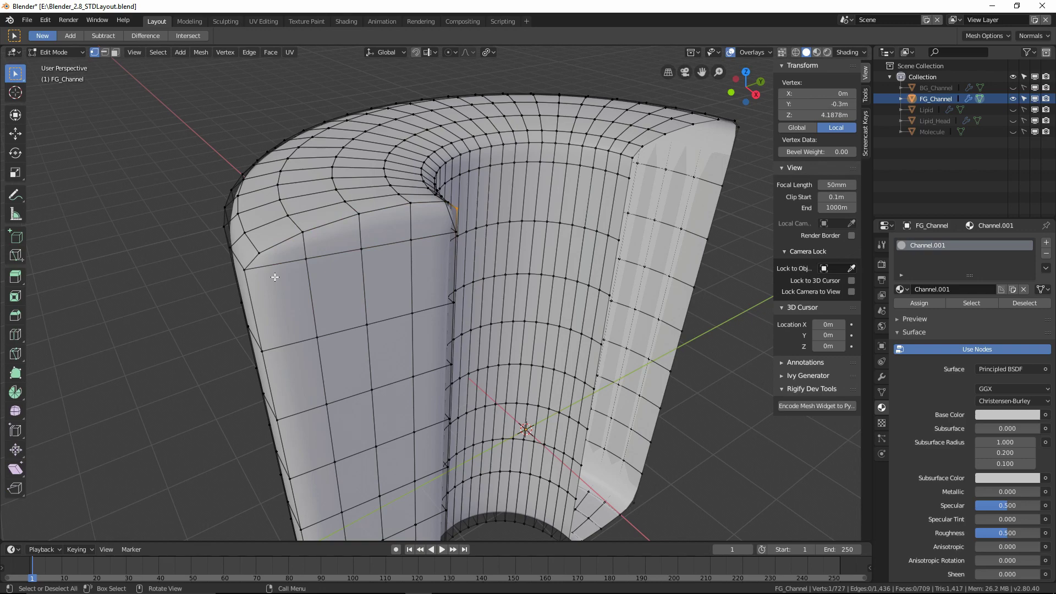
pyautogui.click(170, 283)
# Step: Fill a face at the outer end of the same cut side's lower gap, between the cut face's last edge and the bottom rim
pyautogui.moveTo(445, 257); pyautogui.dragTo(344, 252, button='middle')
pyautogui.scroll(-3, 345, 253)
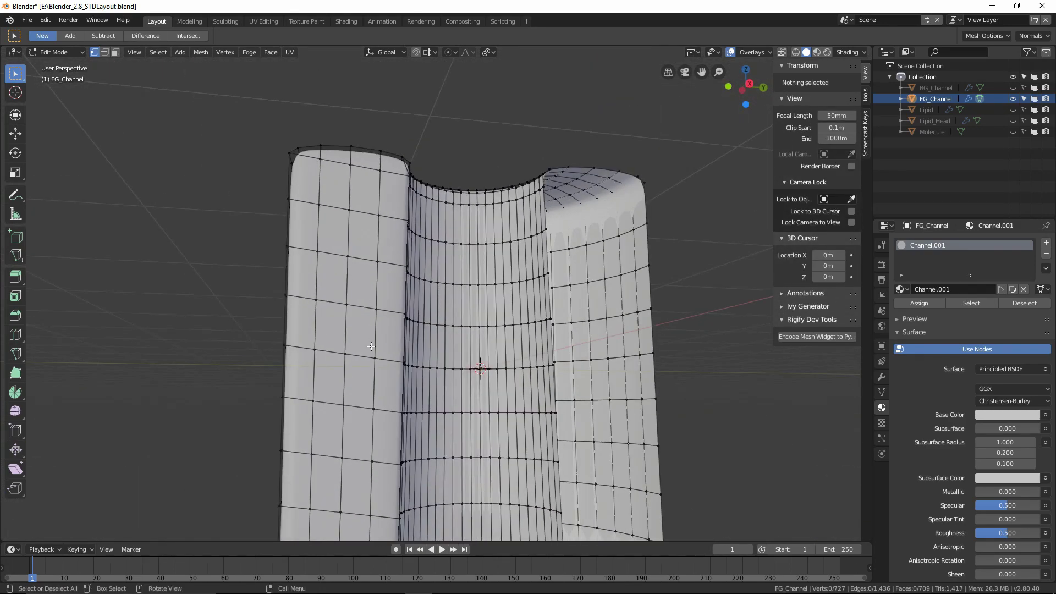
pyautogui.keyDown('shift'); pyautogui.moveTo(371, 346); pyautogui.dragTo(390, 142, button='middle'); pyautogui.keyUp('shift')
pyautogui.scroll(1, 324, 378)
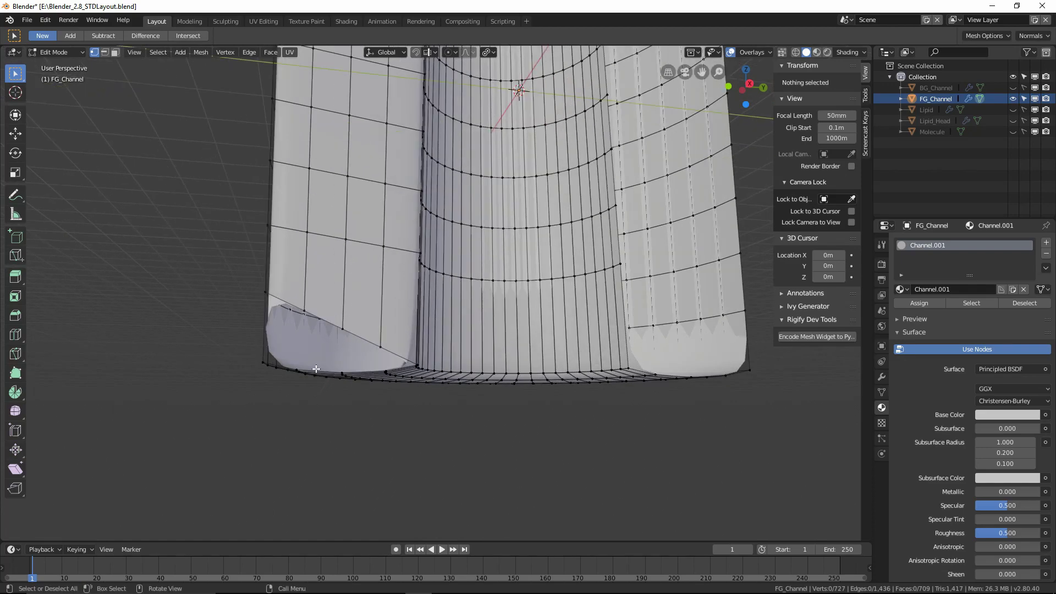
pyautogui.moveTo(316, 369); pyautogui.dragTo(312, 335, button='middle')
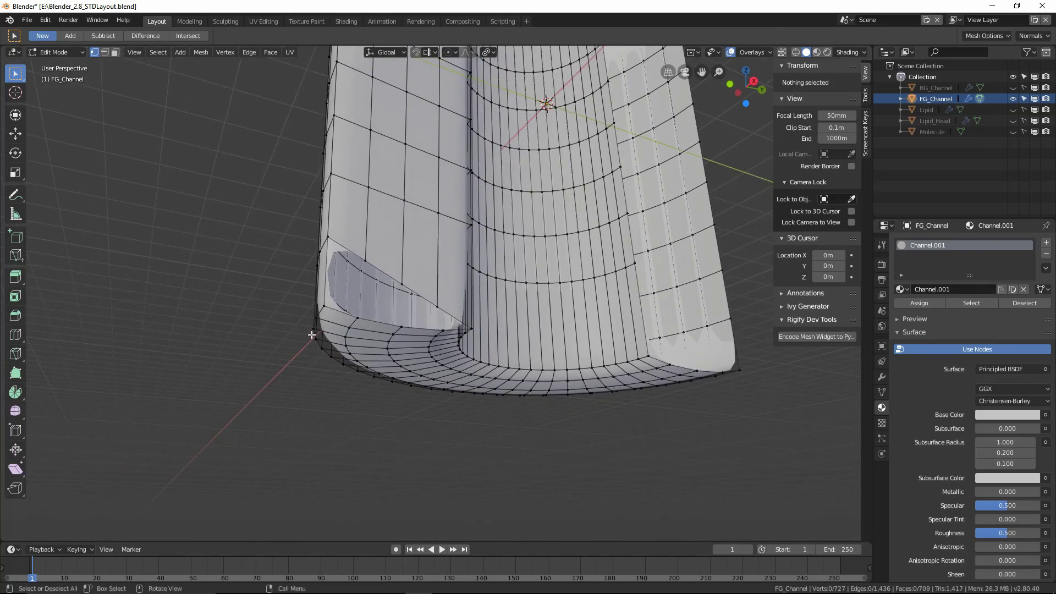
pyautogui.click(104, 52)
pyautogui.click(347, 249)
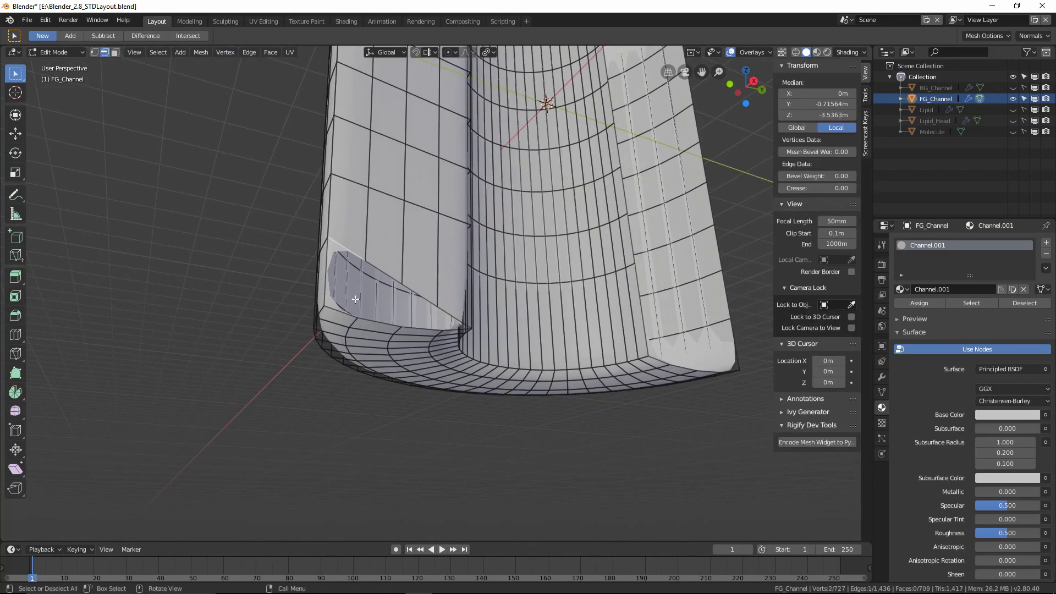
pyautogui.keyDown('shift'); pyautogui.click(341, 311); pyautogui.keyUp('shift')
pyautogui.press('f')
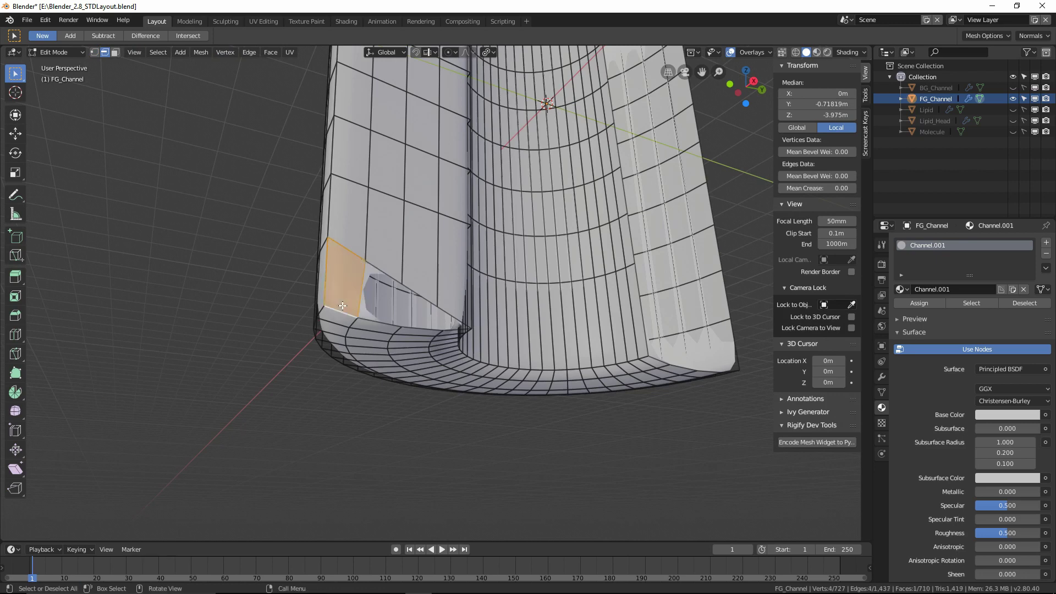
# Step: From that lower face's free edge, fill the rest of the bottom gap with successive faces toward the inner wall
pyautogui.click(94, 52)
pyautogui.click(365, 260)
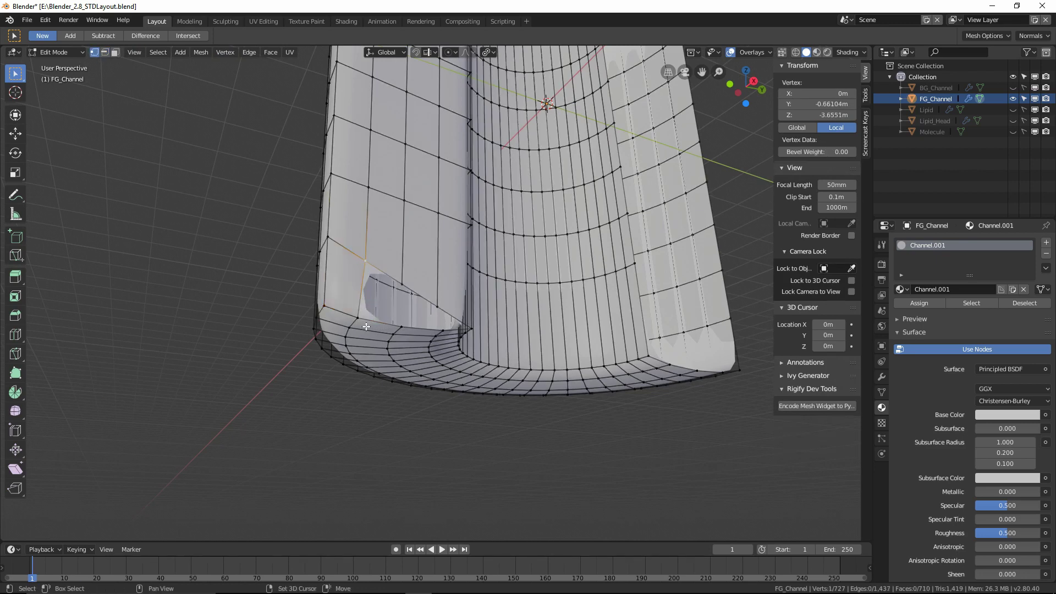
pyautogui.keyDown('shift'); pyautogui.click(359, 318); pyautogui.keyUp('shift')
pyautogui.press('f')
pyautogui.press('f')
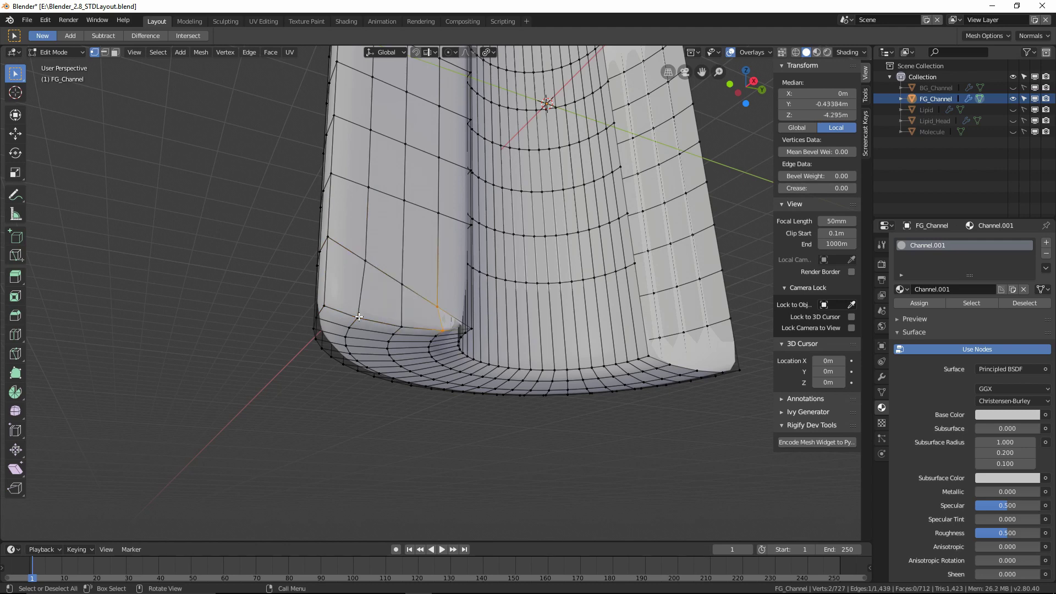
pyautogui.click(326, 342)
# Step: On the other open cut side, select the uppermost vertical inner and outer edges and fill a face between them
pyautogui.moveTo(495, 246); pyautogui.dragTo(457, 256, button='middle')
pyautogui.moveTo(584, 252); pyautogui.dragTo(457, 419, button='middle')
pyautogui.scroll(-3, 474, 385)
pyautogui.moveTo(458, 419)
pyautogui.mouseDown(button='middle')
pyautogui.moveTo(481, 446)
pyautogui.moveTo(466, 432)
pyautogui.mouseUp(button='middle')
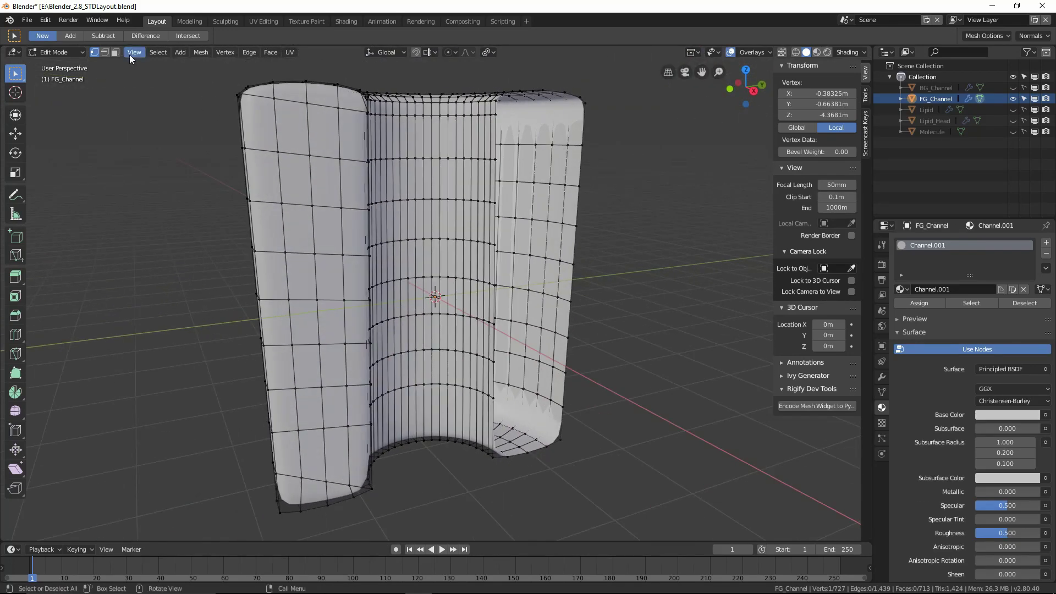
pyautogui.click(105, 53)
pyautogui.click(496, 138)
pyautogui.keyDown('shift'); pyautogui.click(583, 128); pyautogui.keyUp('shift')
pyautogui.press('f')
# Step: From the new face's lower edge, fill the second open cut side downward with successive faces, leaving the base gap open
pyautogui.click(95, 53)
pyautogui.click(496, 159)
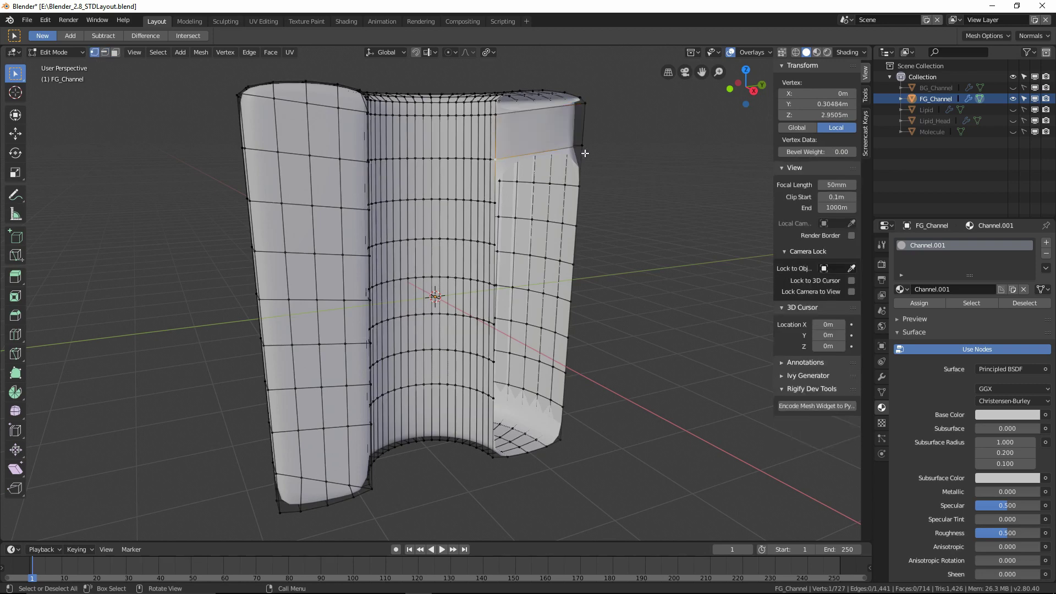
pyautogui.press('f')
pyautogui.press('f')
pyautogui.press('f')
pyautogui.press('f')
pyautogui.press('f')
pyautogui.press('f')
pyautogui.press('f')
# Step: Add three evenly spaced vertical loop cuts to the second cut face without sliding them
pyautogui.moveTo(587, 165); pyautogui.dragTo(475, 159, button='middle')
pyautogui.hotkey('ctrl', 'r')
pyautogui.scroll(2, 533, 185)
pyautogui.click(534, 185)
pyautogui.rightClick(534, 185)
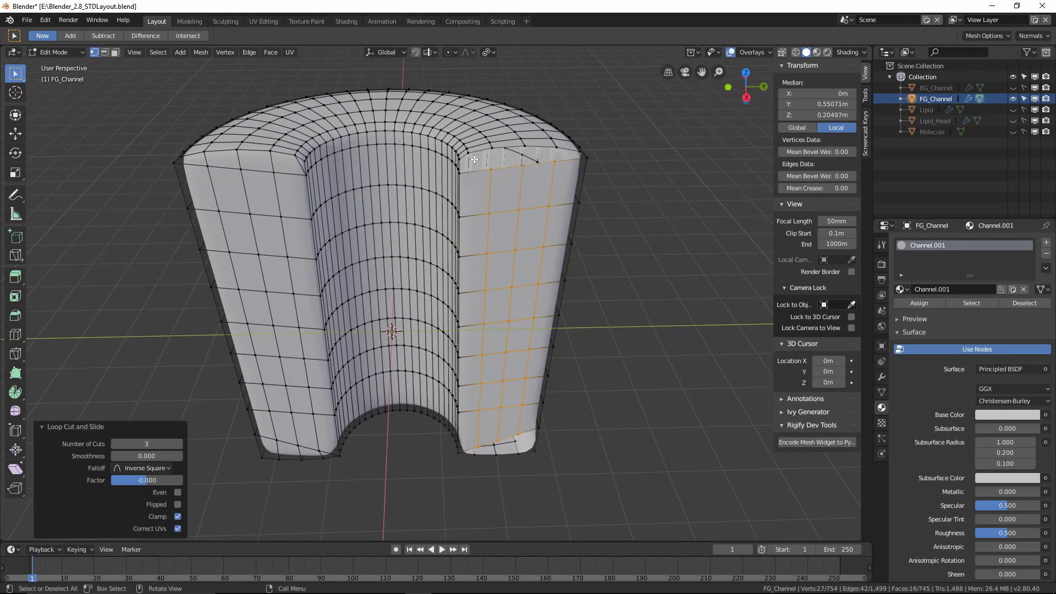
pyautogui.click(474, 158)
pyautogui.click(104, 53)
pyautogui.click(479, 153)
pyautogui.keyDown('shift'); pyautogui.click(474, 169); pyautogui.keyUp('shift')
pyautogui.press('f')
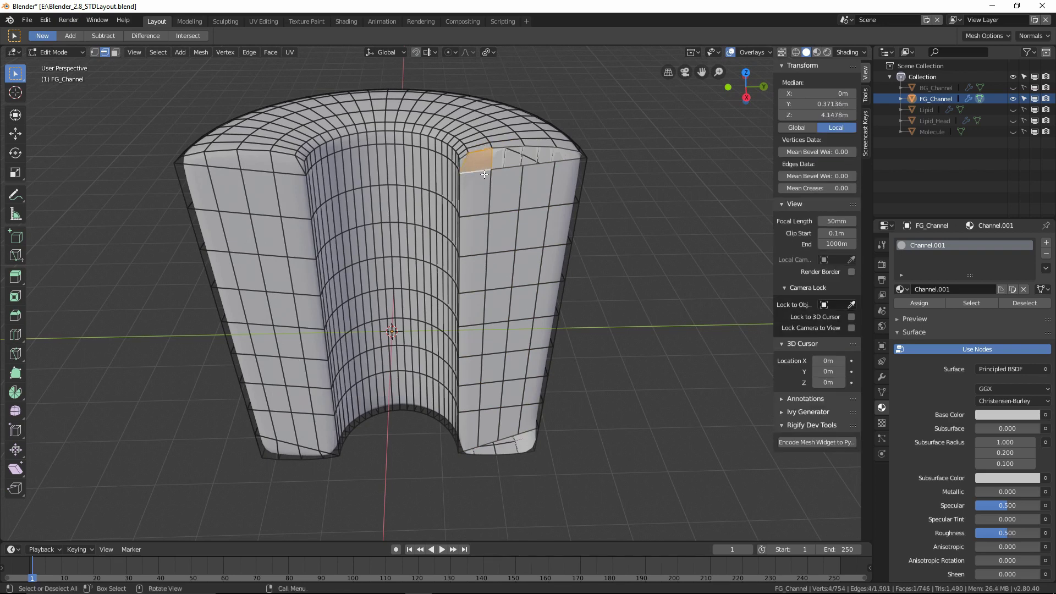
pyautogui.hotkey('ctrl', 'z')
# Step: Fill a face in the second cut side's upper gap, one column in from the outer end, between the rim and cut face
pyautogui.moveTo(572, 165); pyautogui.dragTo(557, 164, button='middle')
pyautogui.click(526, 160)
pyautogui.keyDown('shift'); pyautogui.click(524, 173); pyautogui.keyUp('shift')
pyautogui.press('f')
# Step: Fill the rest of the second side's upper gap from that face, first inward to the inner wall, and also at the outer end
pyautogui.press('1')
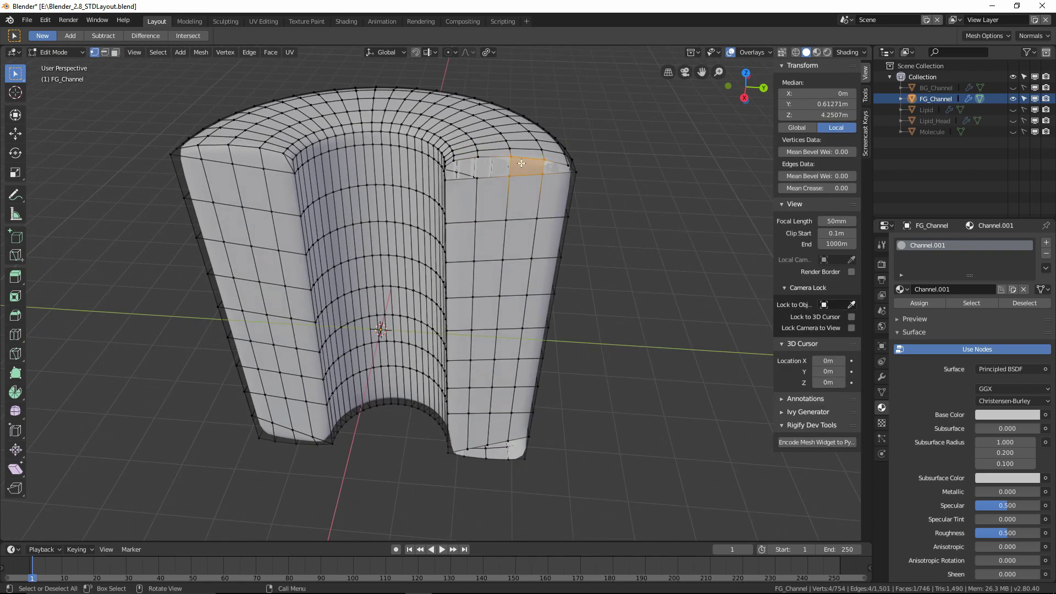
pyautogui.click(511, 158)
pyautogui.keyDown('shift'); pyautogui.click(508, 174); pyautogui.keyUp('shift')
pyautogui.press('f')
pyautogui.press('f')
pyautogui.press('f')
pyautogui.click(544, 161)
pyautogui.keyDown('shift'); pyautogui.click(544, 175); pyautogui.keyUp('shift')
pyautogui.press('f')
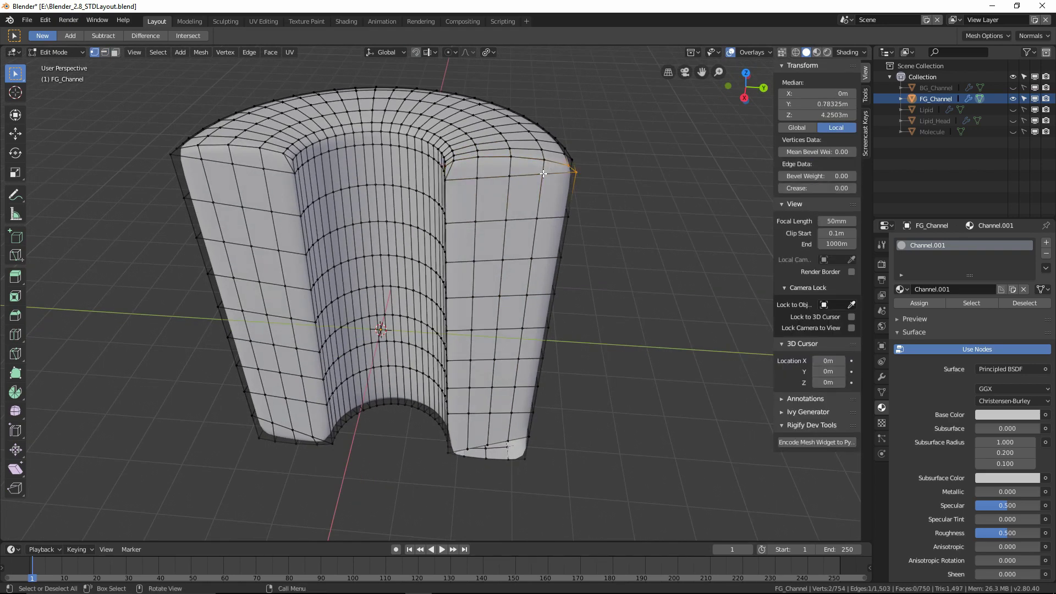
# Step: Fill a face at the outer end of the second cut side's lower gap, between its slanted last edge and the bottom rim
pyautogui.press('Tab')
pyautogui.moveTo(510, 306); pyautogui.dragTo(517, 250, button='middle')
pyautogui.keyDown('shift'); pyautogui.moveTo(495, 329); pyautogui.dragTo(434, 158, button='middle'); pyautogui.keyUp('shift')
pyautogui.scroll(1, 440, 165)
pyautogui.press('Tab')
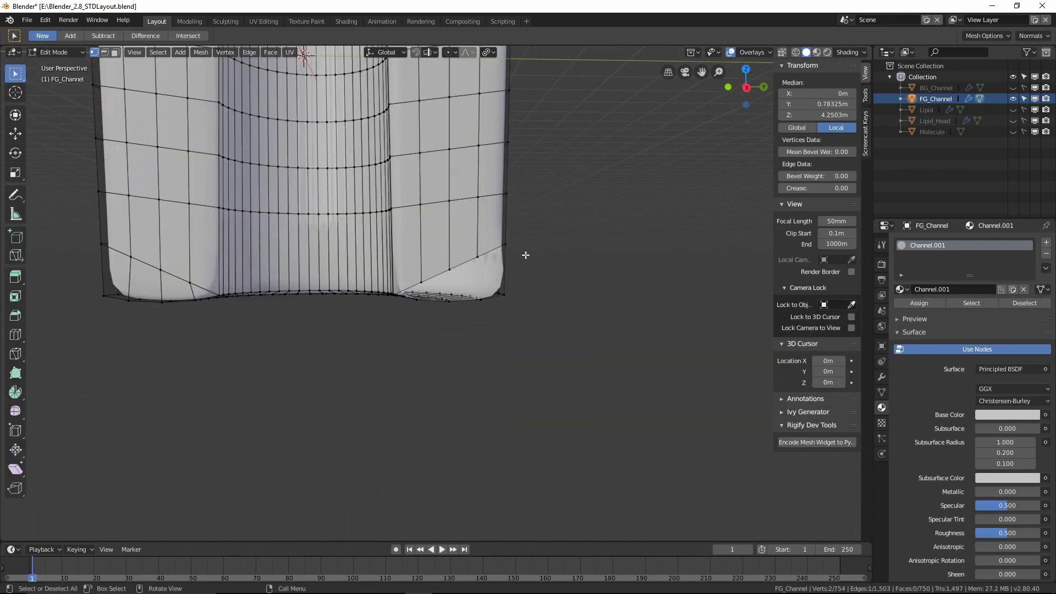
pyautogui.moveTo(525, 255); pyautogui.dragTo(473, 217, button='middle')
pyautogui.click(104, 53)
pyautogui.click(461, 218)
pyautogui.click(462, 211)
pyautogui.keyDown('shift'); pyautogui.click(463, 256); pyautogui.keyUp('shift')
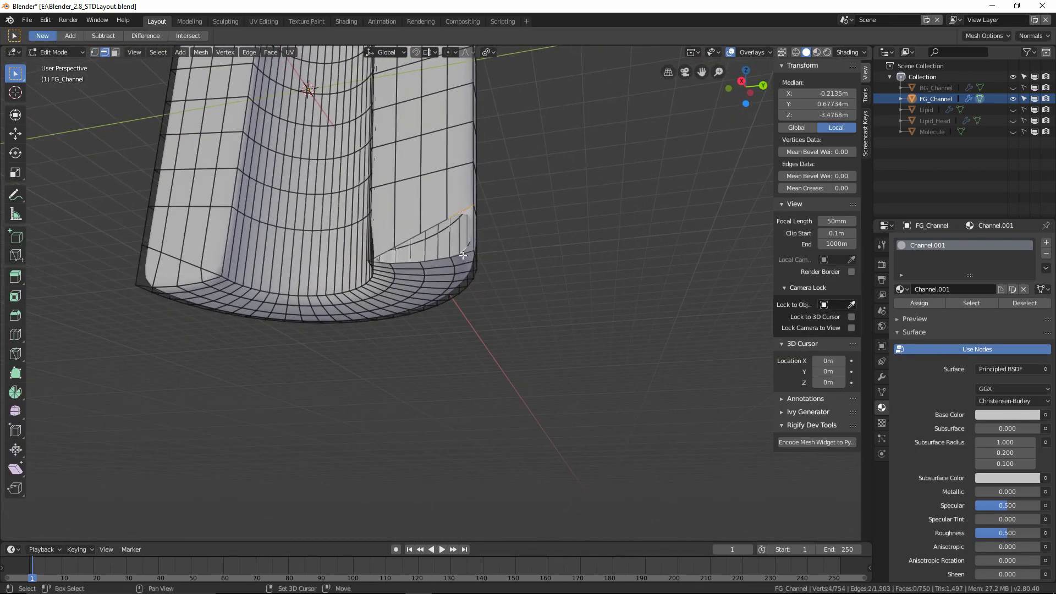
pyautogui.press('f')
# Step: From the outer face's free edge, fill the second side's remaining bottom gap with successive faces up to the inner wall
pyautogui.click(94, 51)
pyautogui.click(452, 256)
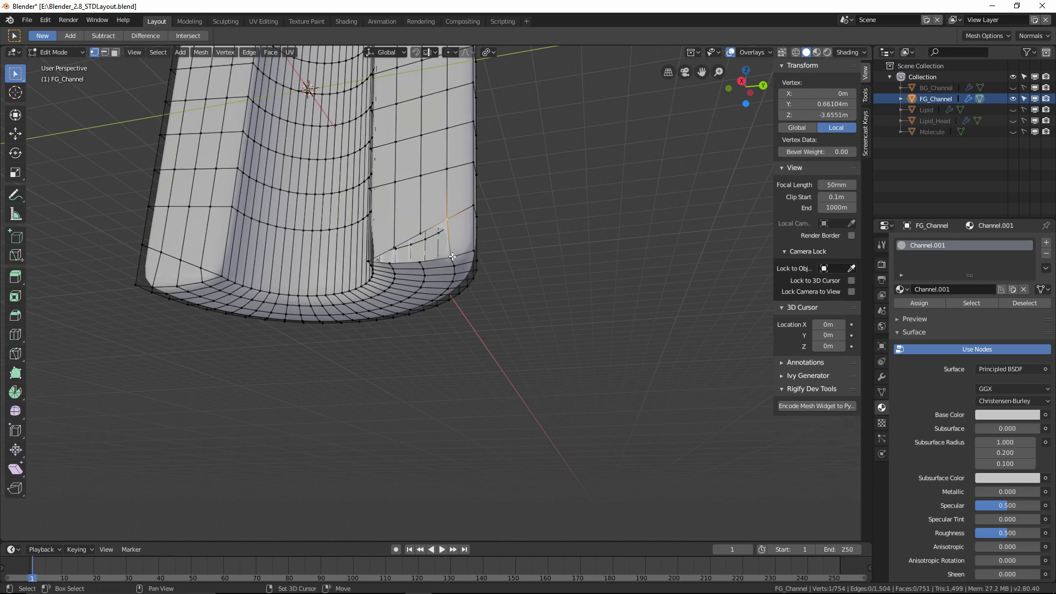
pyautogui.press('f')
pyautogui.press('f')
pyautogui.press('f')
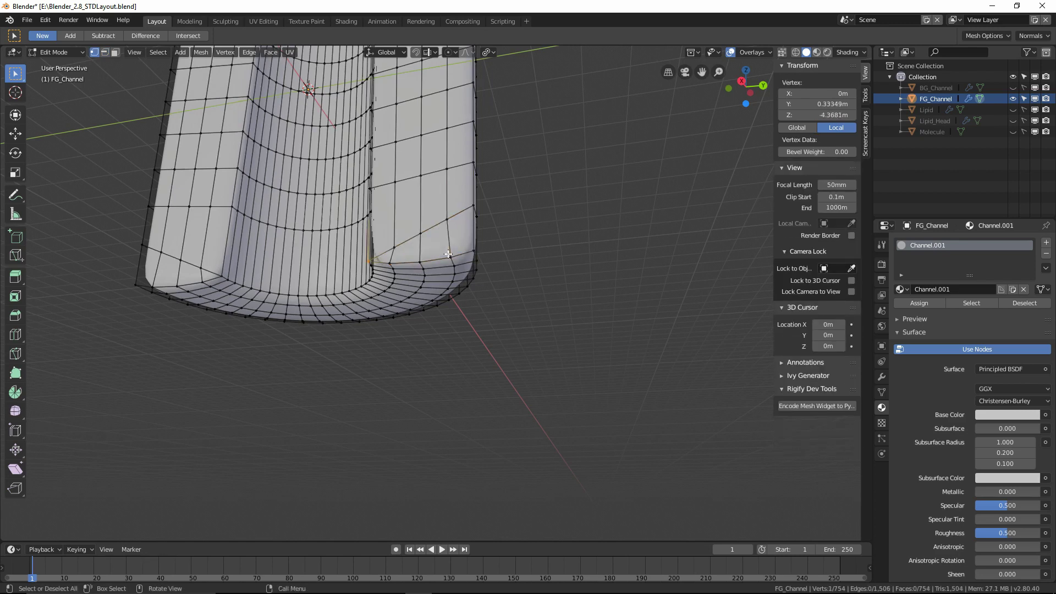
# Step: Return to Object Mode and inspect the foreground channel's closed cut sides from several angles
pyautogui.hotkey('ctrl', 'Tab')
pyautogui.click(369, 252)
pyautogui.moveTo(338, 210); pyautogui.dragTo(511, 249, button='middle')
pyautogui.scroll(-6, 374, 252)
pyautogui.scroll(4, 475, 253)
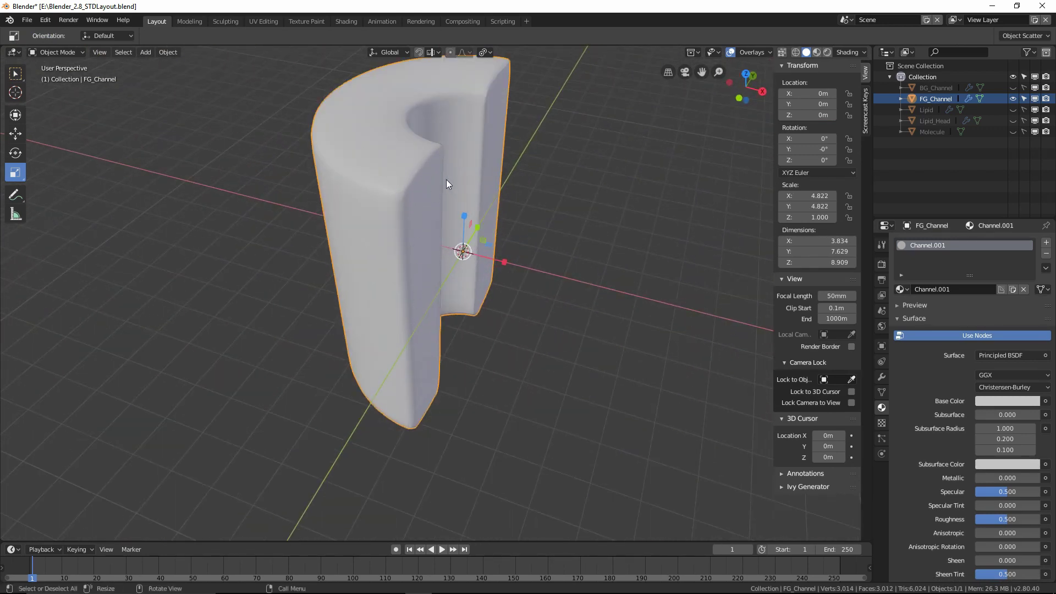
pyautogui.moveTo(438, 148); pyautogui.dragTo(424, 162, button='middle')
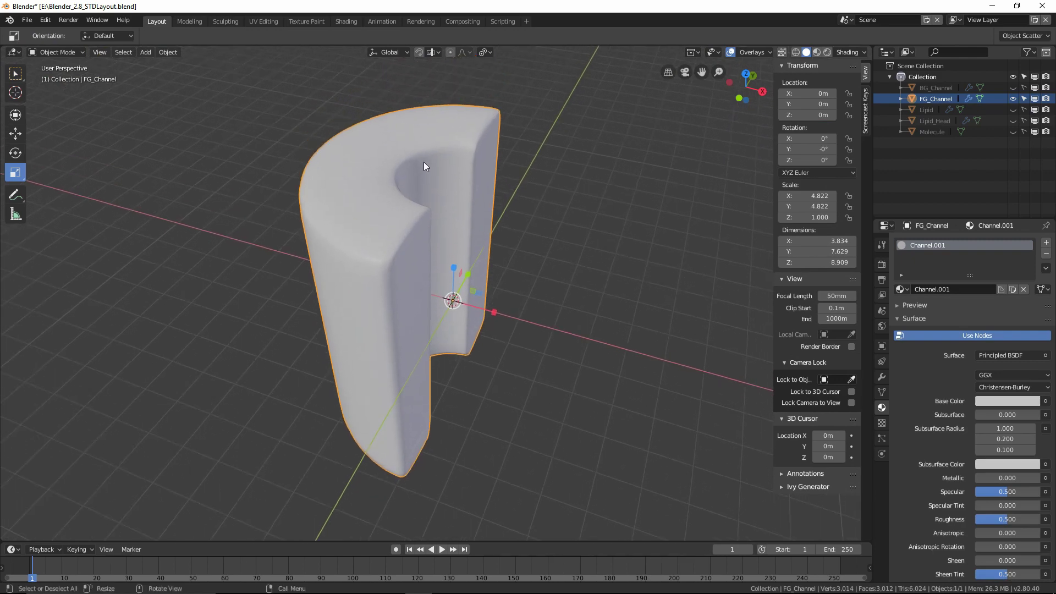
# Step: In Edit Mode, add one loop cut beside the first cut face and slide it toward the face's border, factor about -0.731
pyautogui.hotkey('ctrl', 'Tab')
pyautogui.click(507, 163)
pyautogui.moveTo(507, 164); pyautogui.dragTo(412, 222, button='middle')
pyautogui.hotkey('ctrl', 'r')
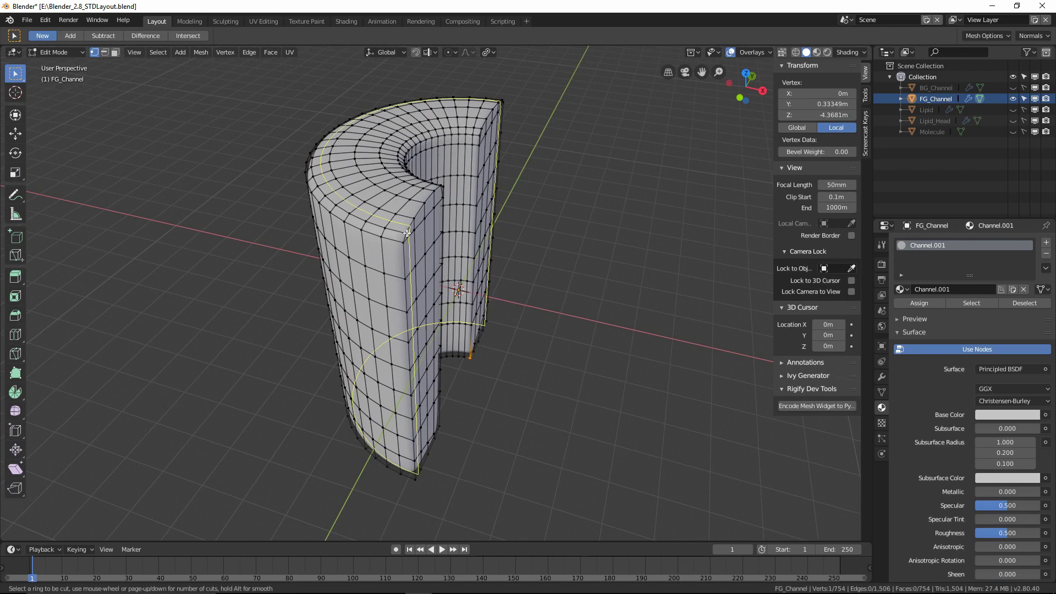
pyautogui.click(393, 233)
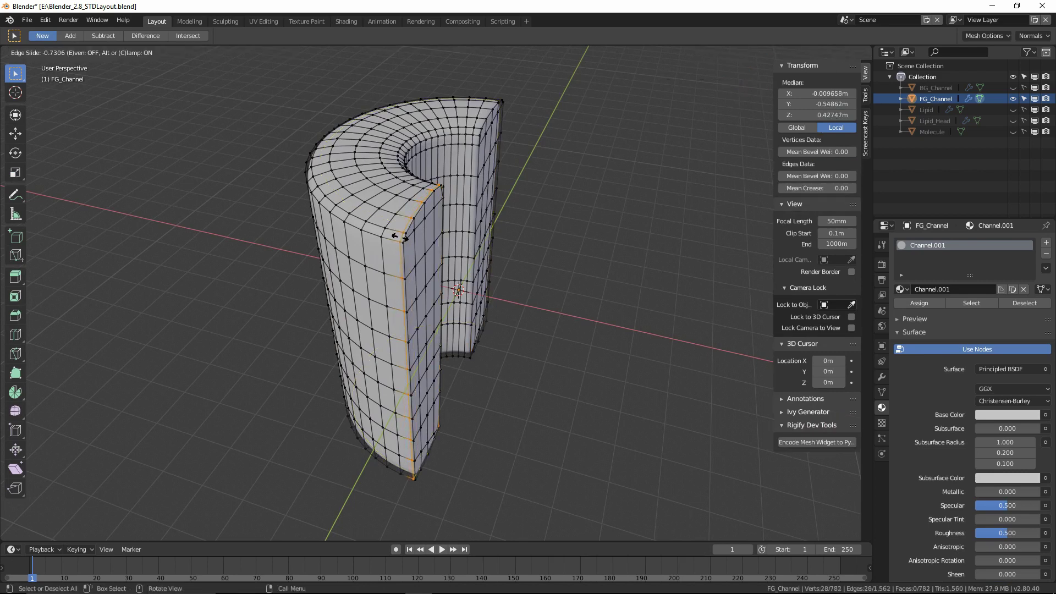
pyautogui.click(406, 241)
# Step: Add a matching loop cut beside the second cut face to sharpen its border, and return to Object Mode to check the shape
pyautogui.moveTo(548, 166); pyautogui.dragTo(385, 180, button='middle')
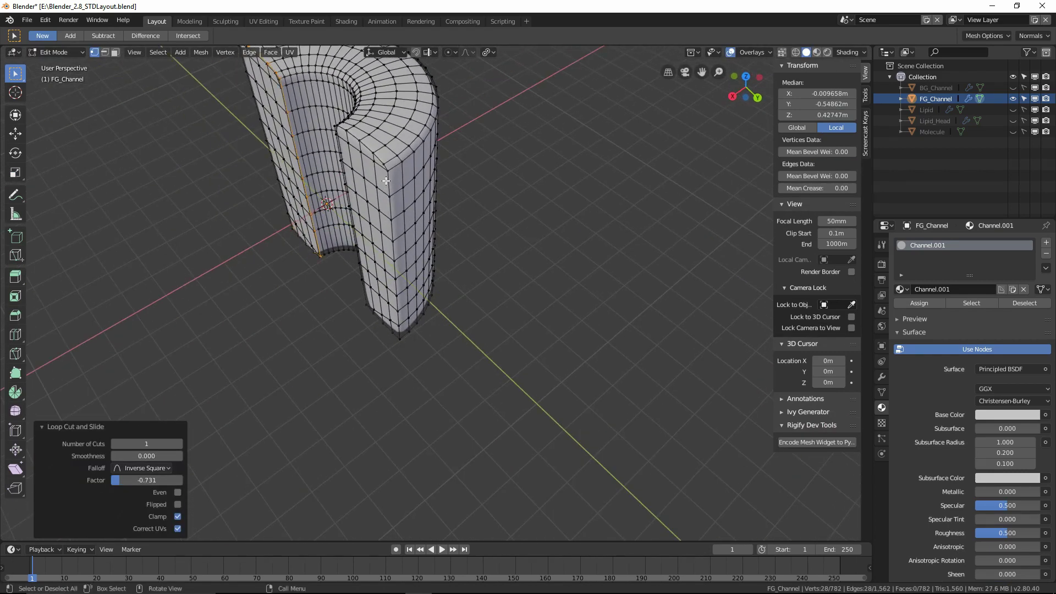
pyautogui.hotkey('ctrl', 'r')
pyautogui.click(387, 177)
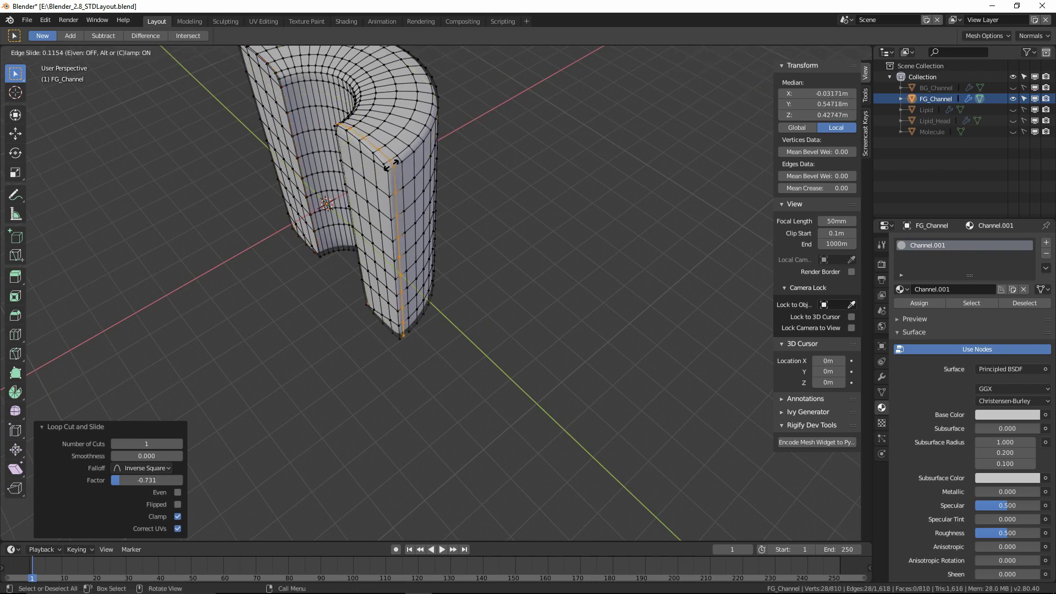
pyautogui.click(406, 176)
pyautogui.hotkey('ctrl', 'Tab')
pyautogui.click(341, 180)
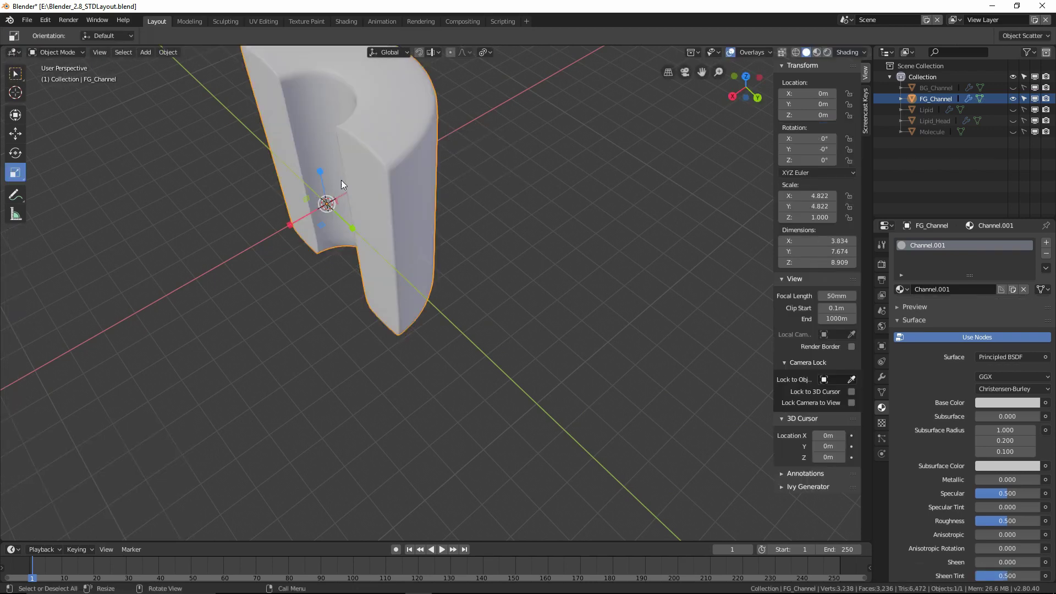
pyautogui.moveTo(341, 180); pyautogui.dragTo(385, 242, button='middle')
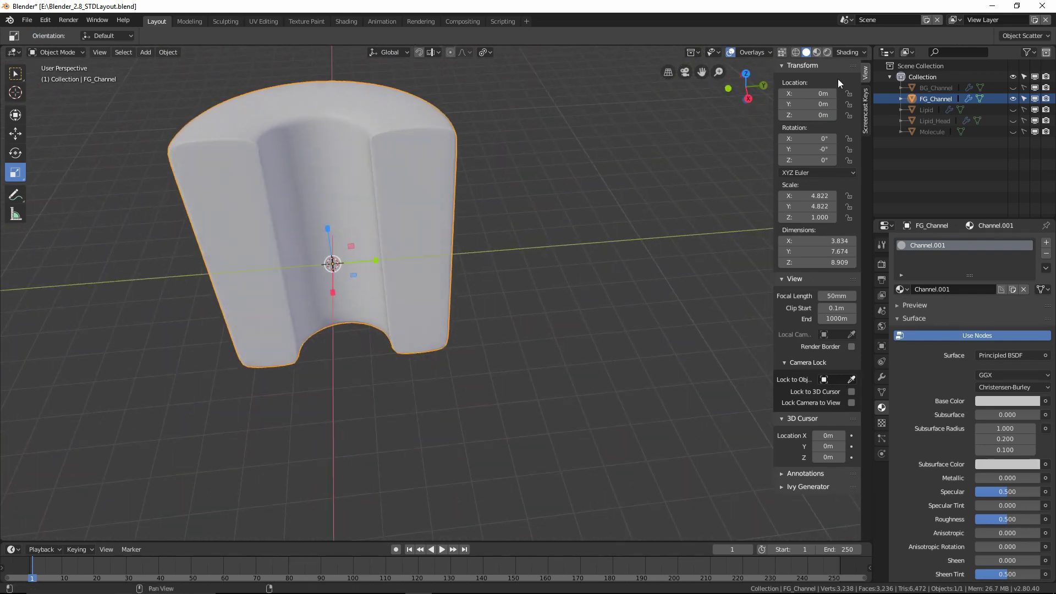
# Step: Show and hide BG_Channel, Lipid, Lipid_Head and Molecule to review them, and hide FG_Channel so that every source object is hidden
pyautogui.click(1013, 87)
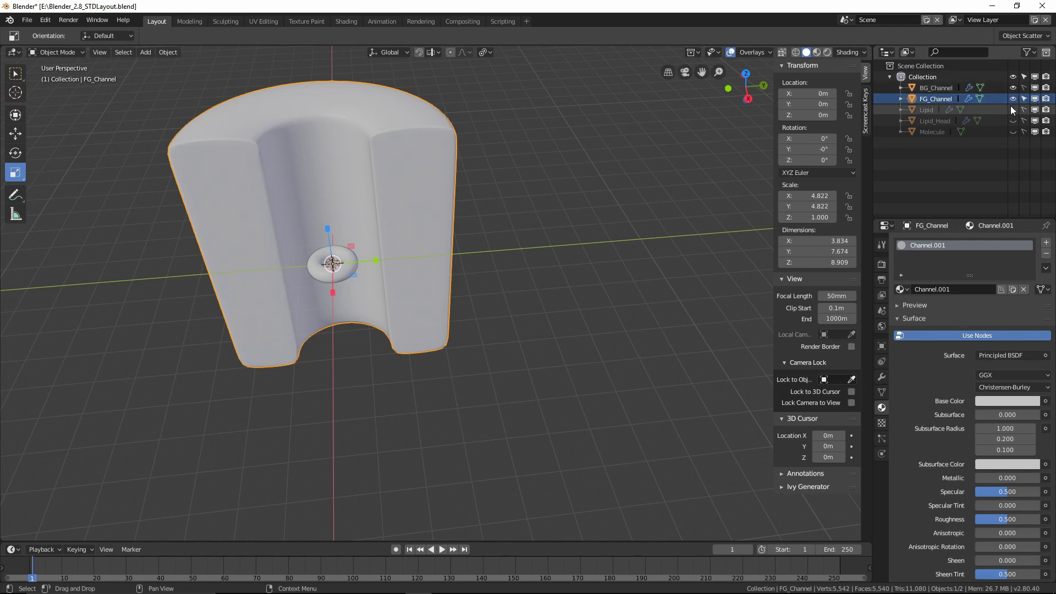
pyautogui.click(1014, 98)
pyautogui.click(1014, 88)
pyautogui.click(1014, 109)
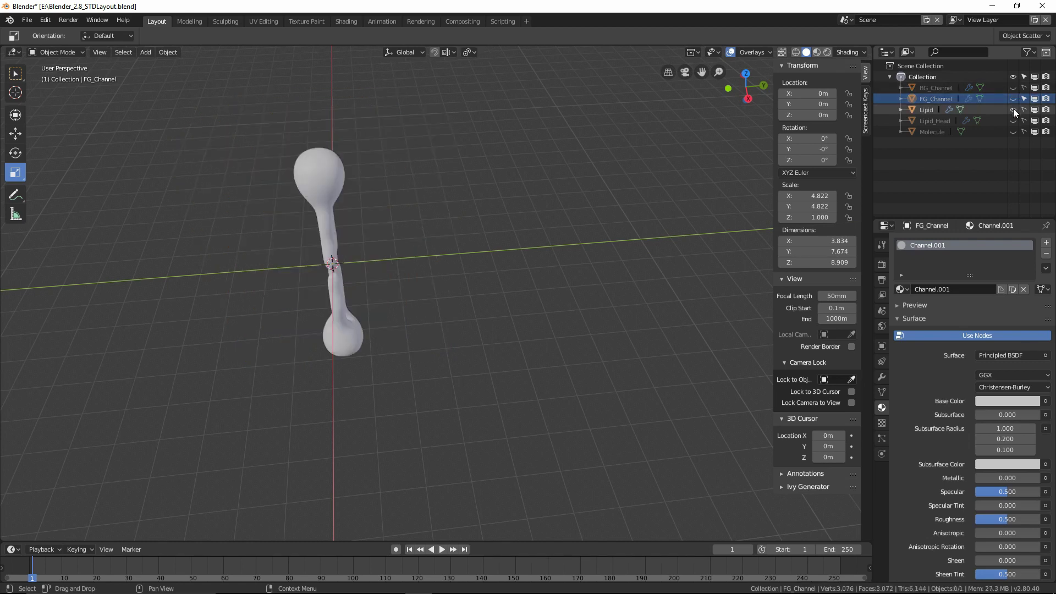
pyautogui.click(1014, 109)
pyautogui.click(1014, 120)
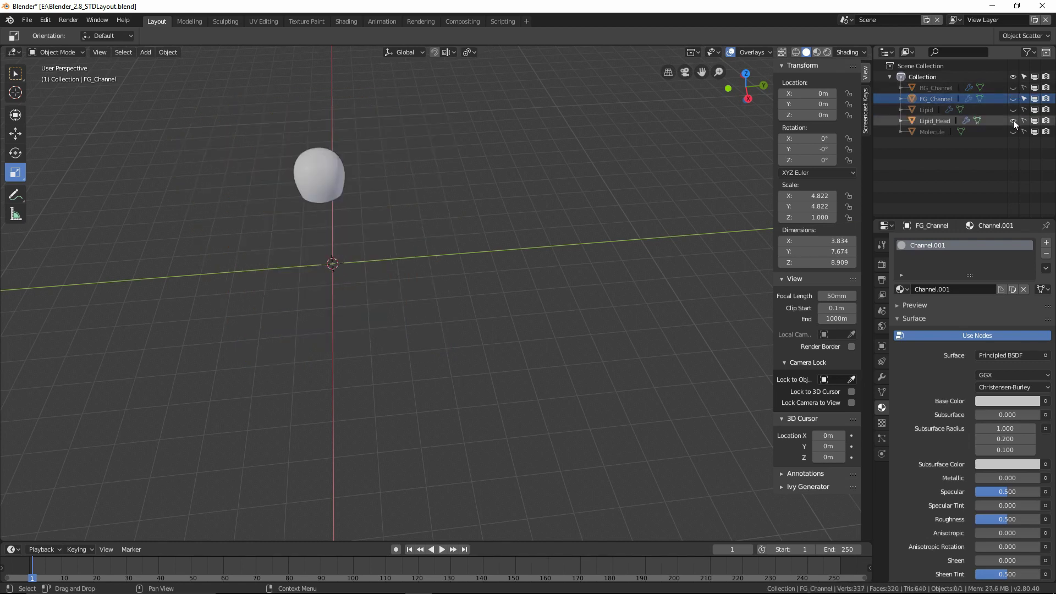
pyautogui.click(1013, 120)
pyautogui.click(1012, 131)
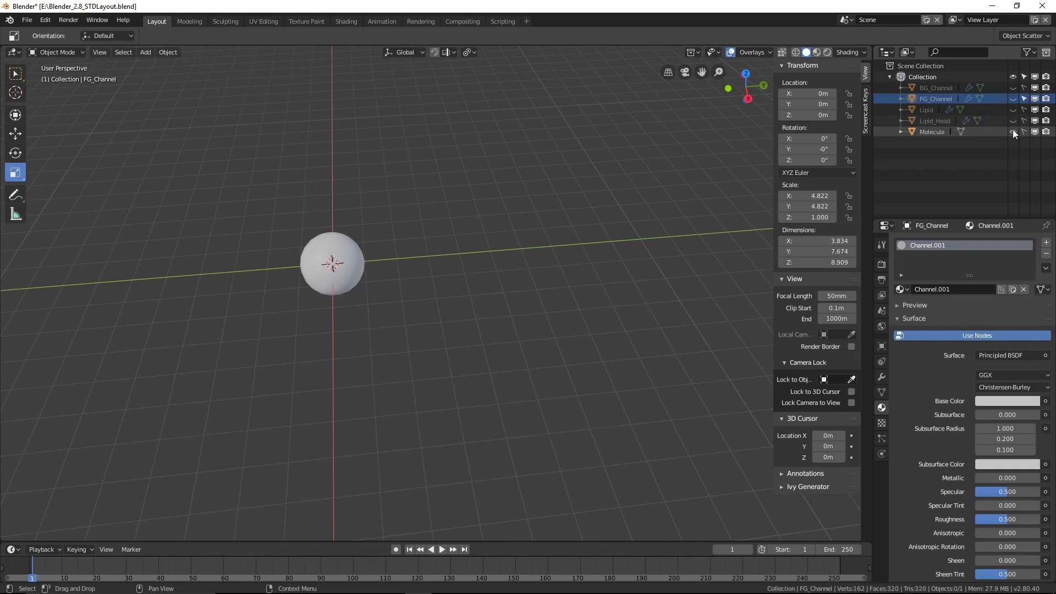
pyautogui.click(1012, 130)
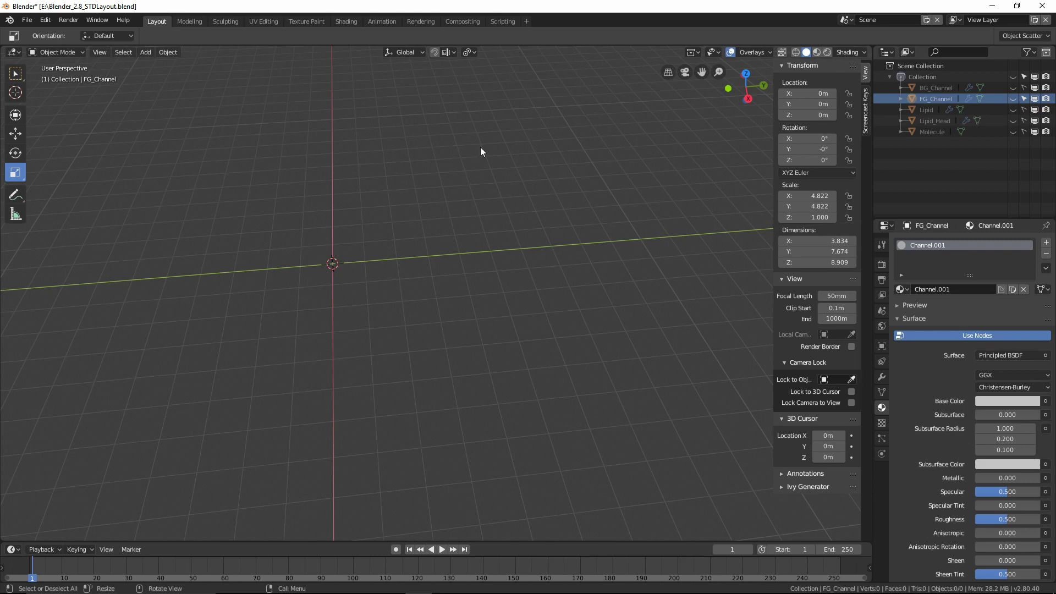
# Step: Add a Grid mesh to the scene at the origin
pyautogui.moveTo(328, 292); pyautogui.dragTo(480, 257, button='middle')
pyautogui.hotkey('shift', 'a')
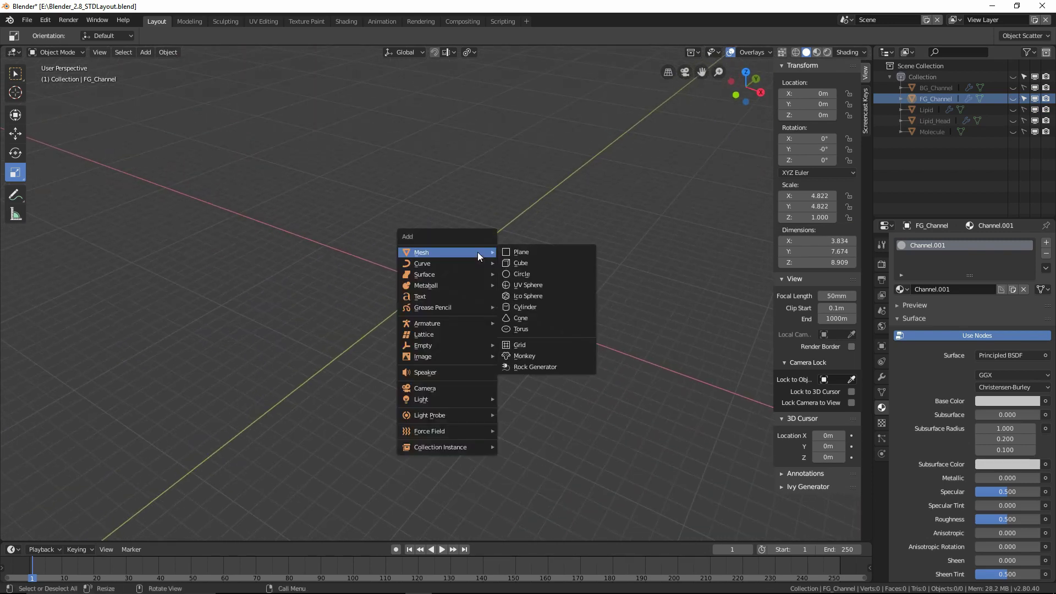
pyautogui.click(525, 345)
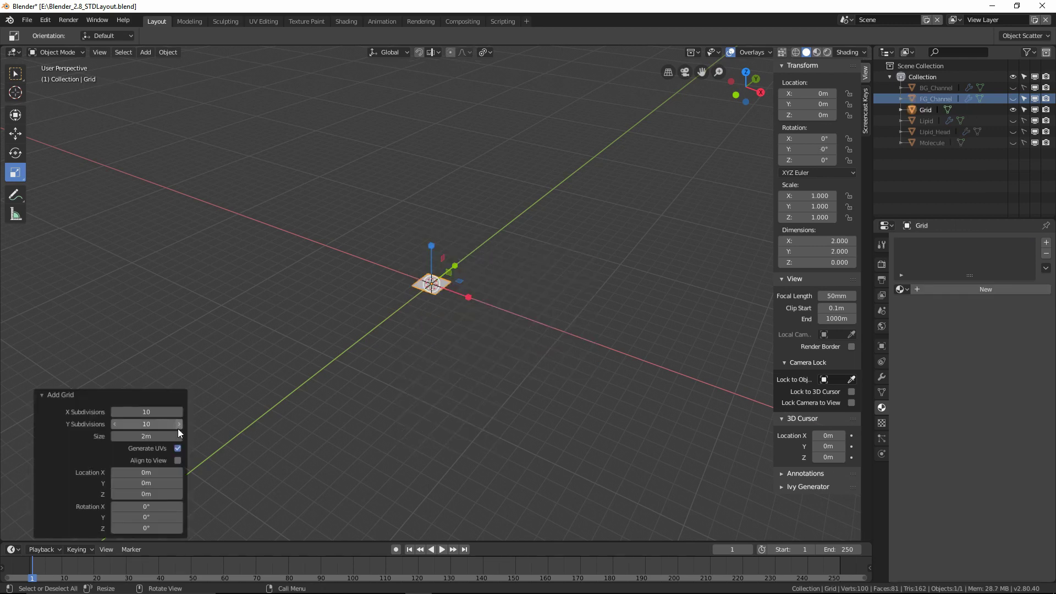
# Step: Set the new grid to 100 X subdivisions, 100 Y subdivisions and a size of 10 m
pyautogui.click(147, 413)
pyautogui.write('100')
pyautogui.press('Tab')
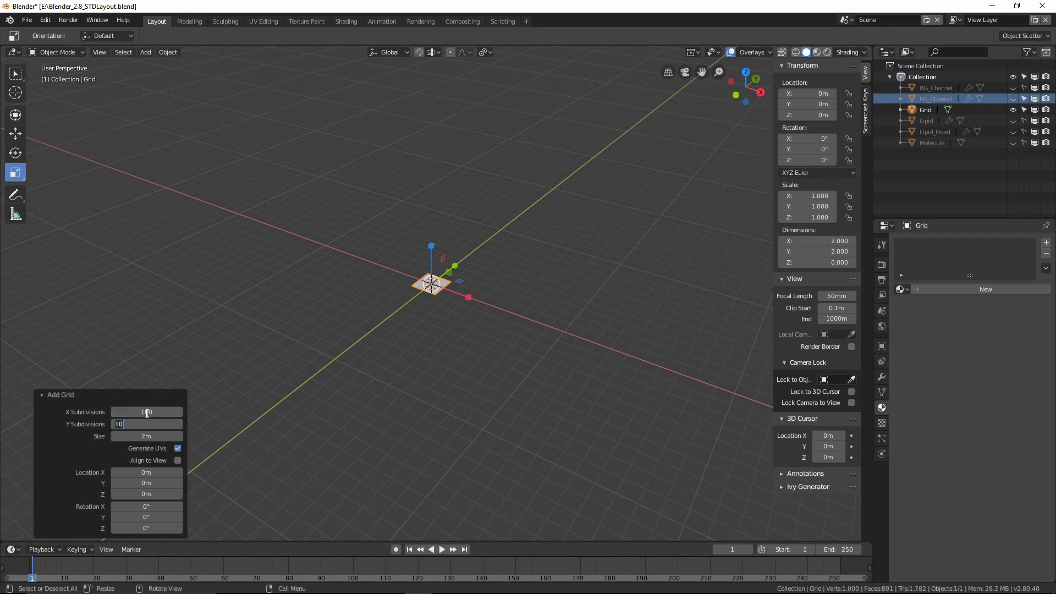
pyautogui.write('100')
pyautogui.press('Tab')
pyautogui.write('10')
pyautogui.press('Return')
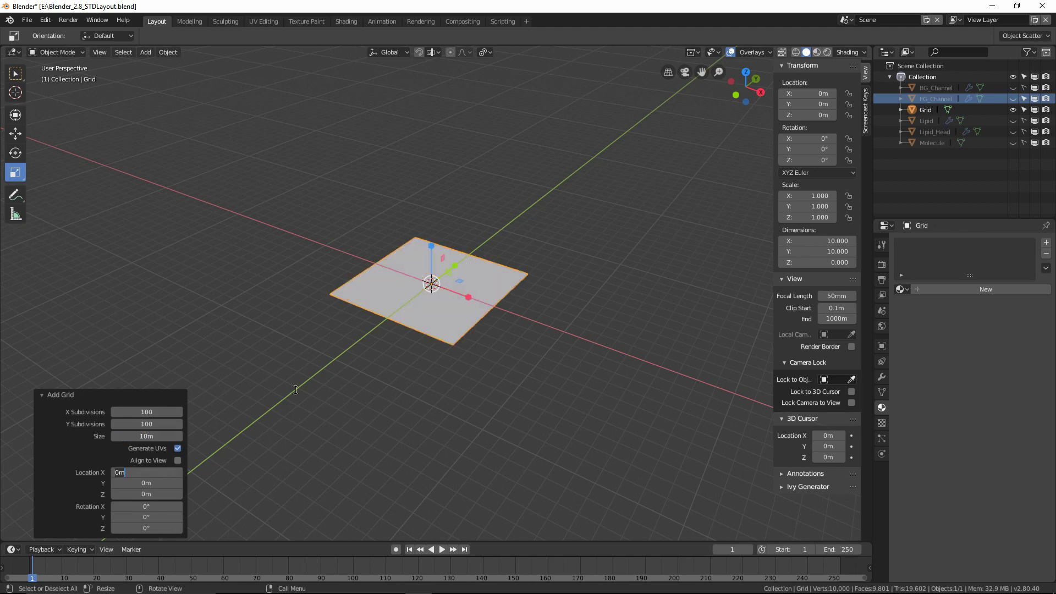
pyautogui.click(309, 408)
pyautogui.scroll(5, 439, 405)
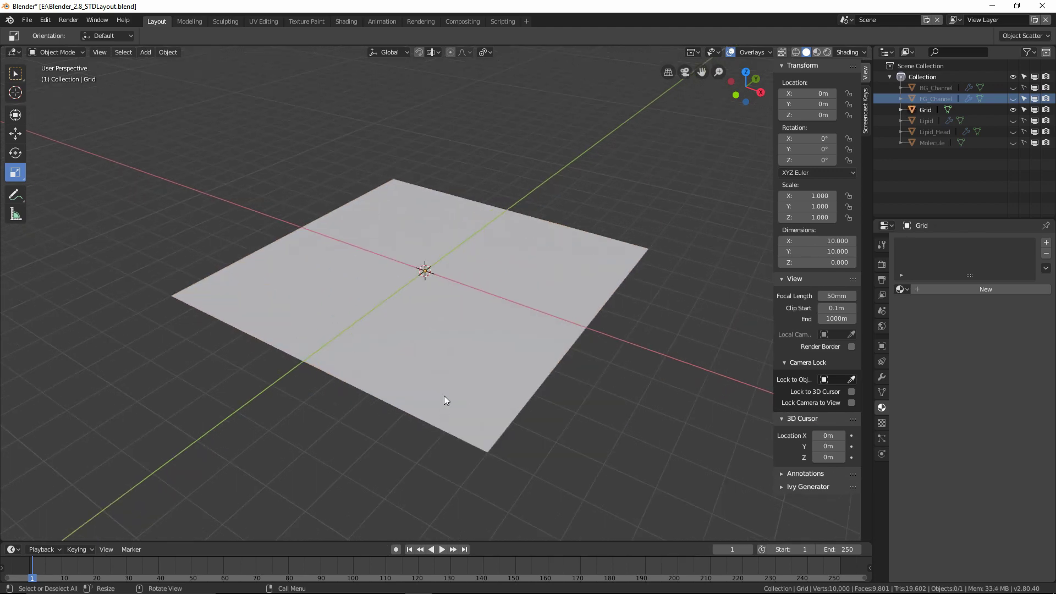
# Step: Examine the grid's vertex density in Edit Mode and return to Object Mode
pyautogui.click(448, 358)
pyautogui.press('Tab')
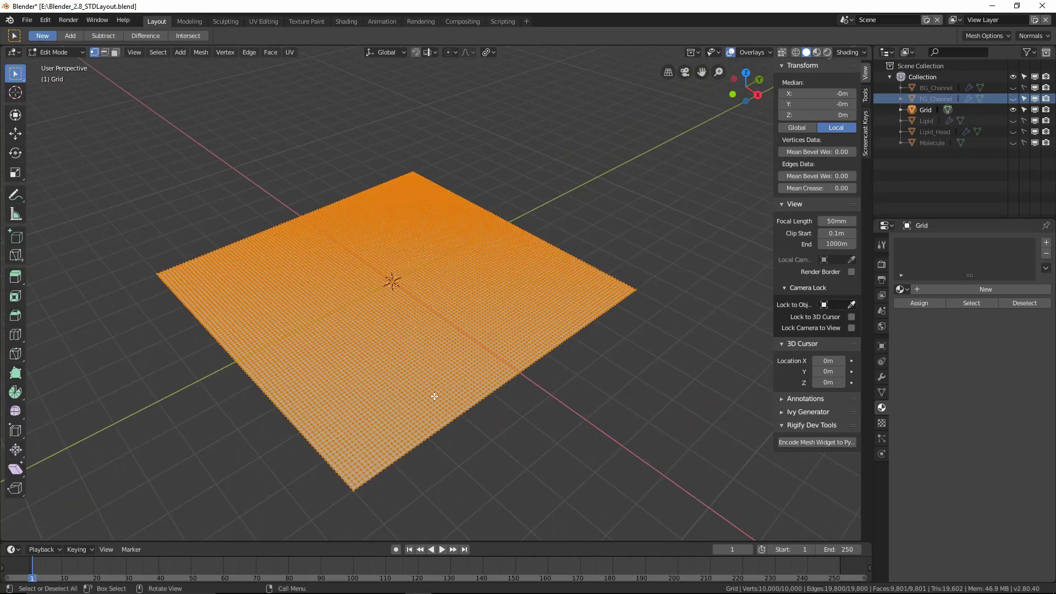
pyautogui.scroll(6, 431, 397)
pyautogui.scroll(-5, 440, 394)
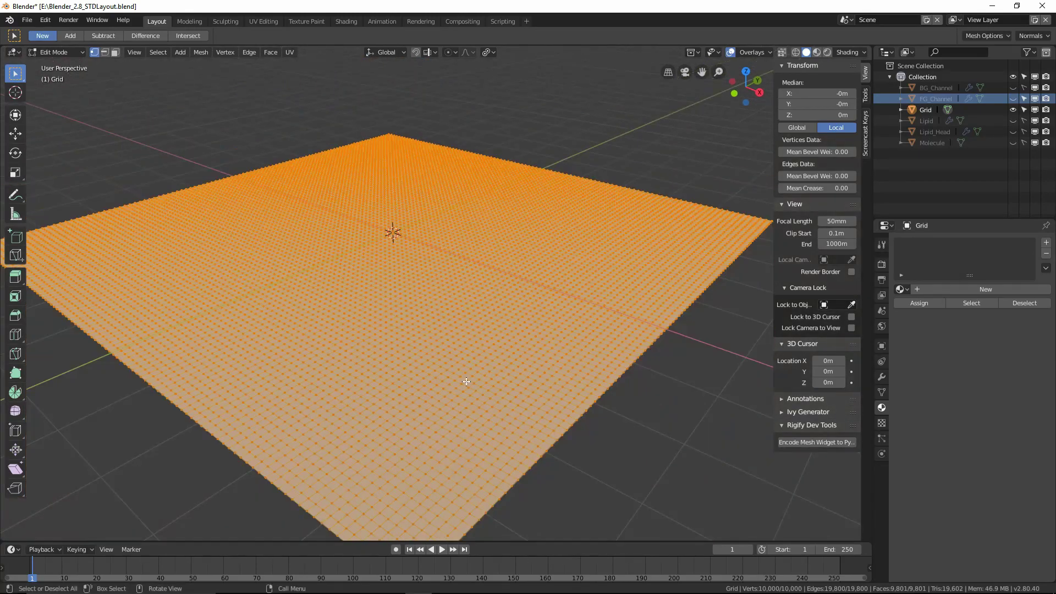
pyautogui.scroll(2, 403, 418)
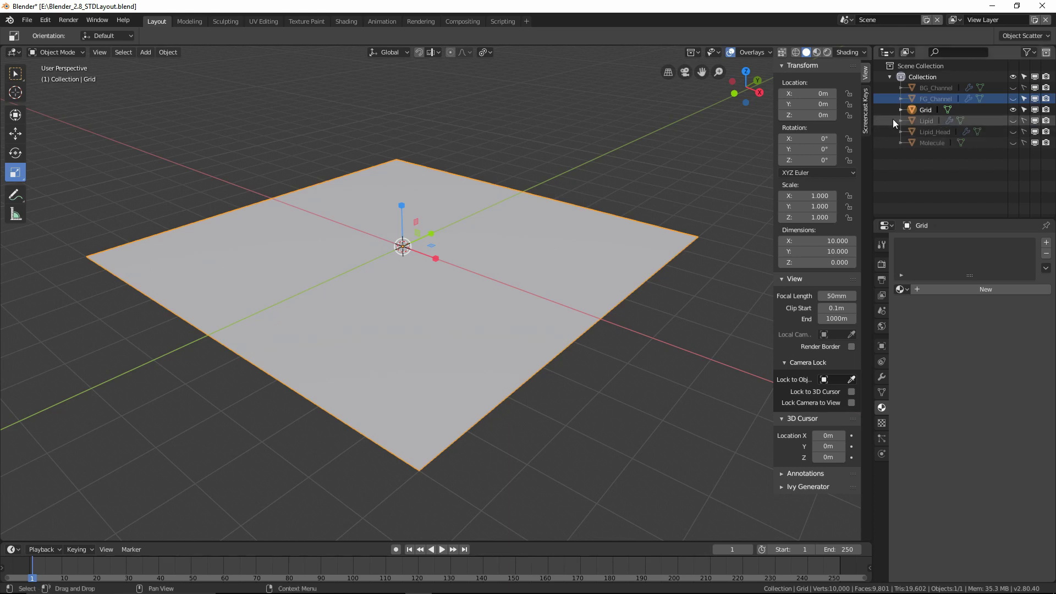
# Step: Rename the Grid object as Plane and leave it selected
pyautogui.doubleClick(928, 109)
pyautogui.write('P')
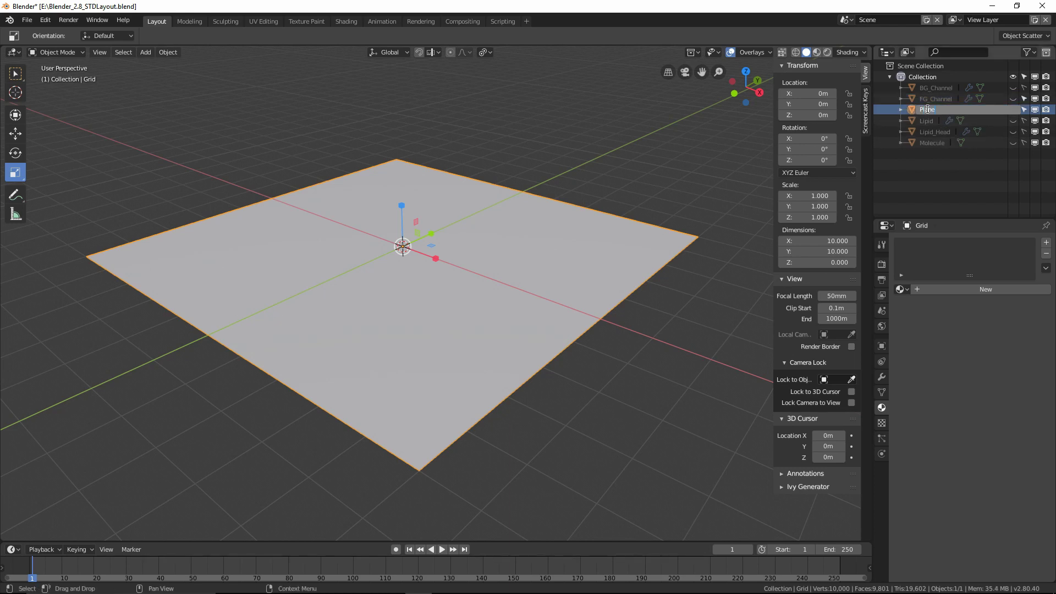
pyautogui.write('lane')
pyautogui.press('Return')
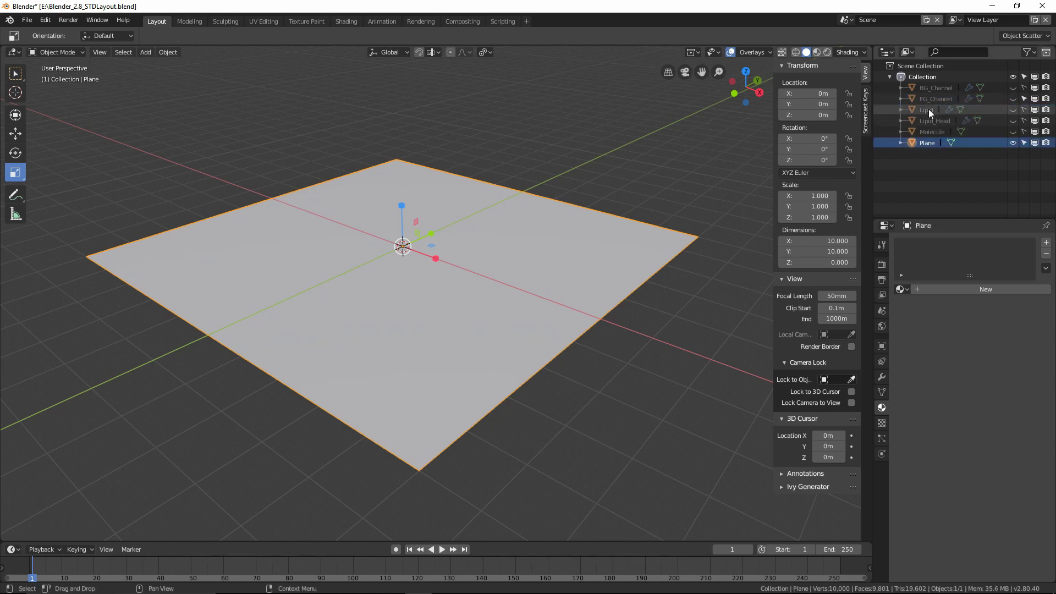
pyautogui.click(646, 199)
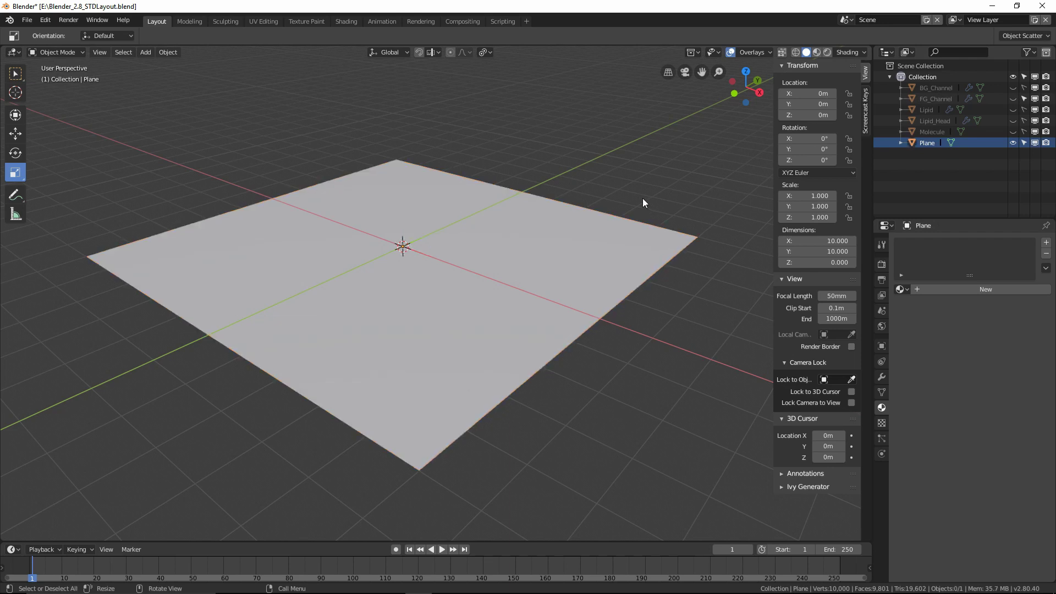
pyautogui.click(623, 261)
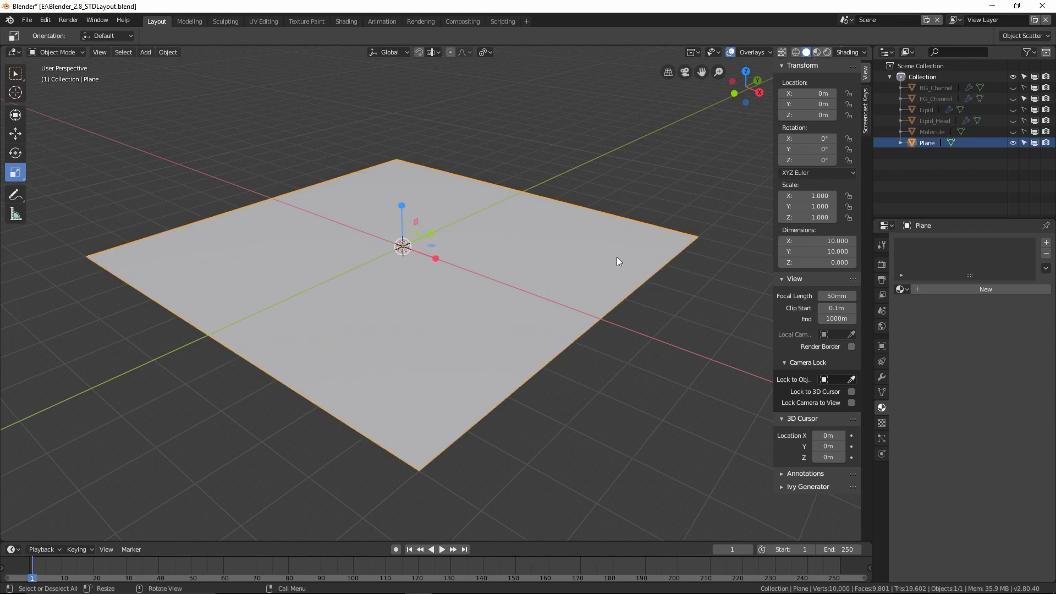
# Step: Unhide the Lipid object and make it a child of Plane
pyautogui.click(1013, 109)
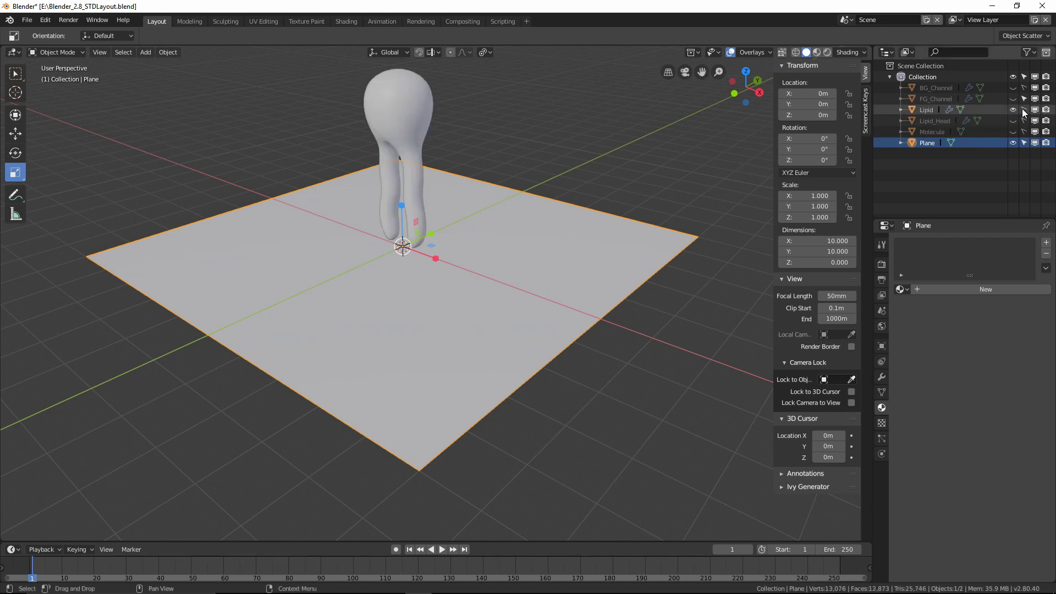
pyautogui.click(927, 110)
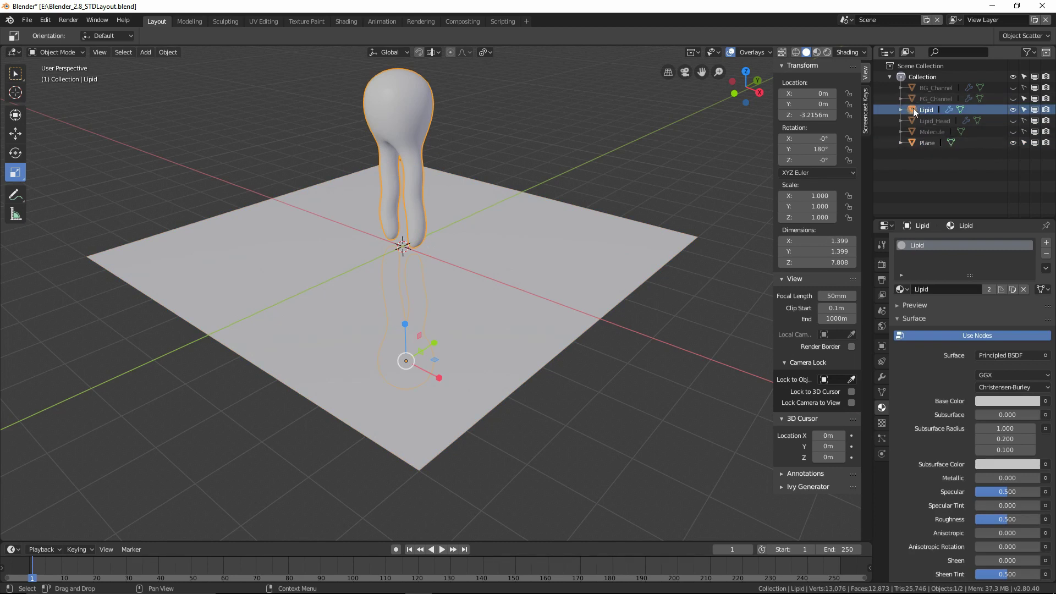
pyautogui.moveTo(913, 107); pyautogui.dragTo(918, 143)
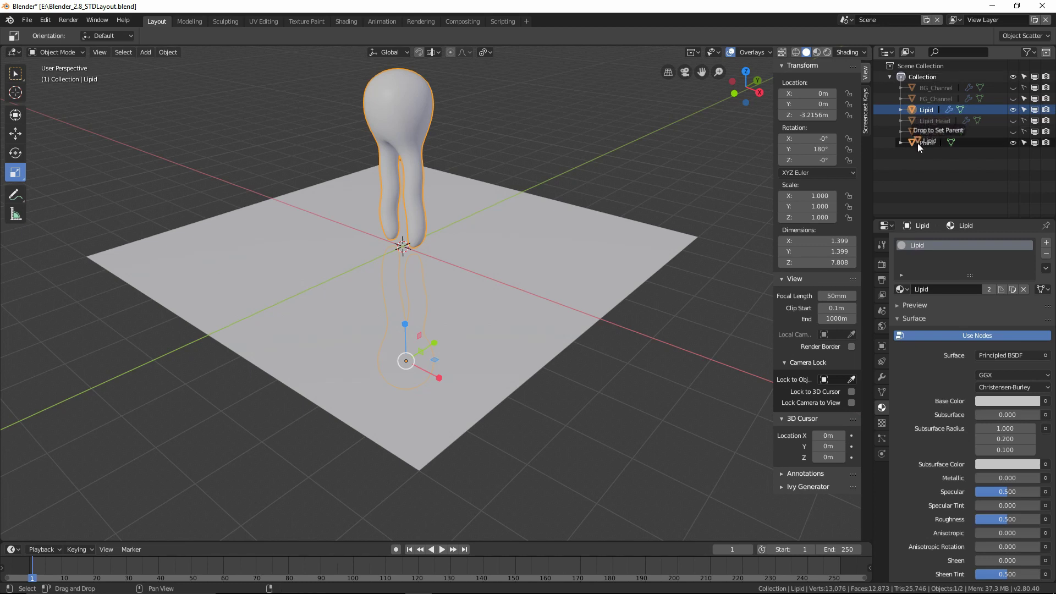
pyautogui.moveTo(918, 143); pyautogui.dragTo(918, 143)
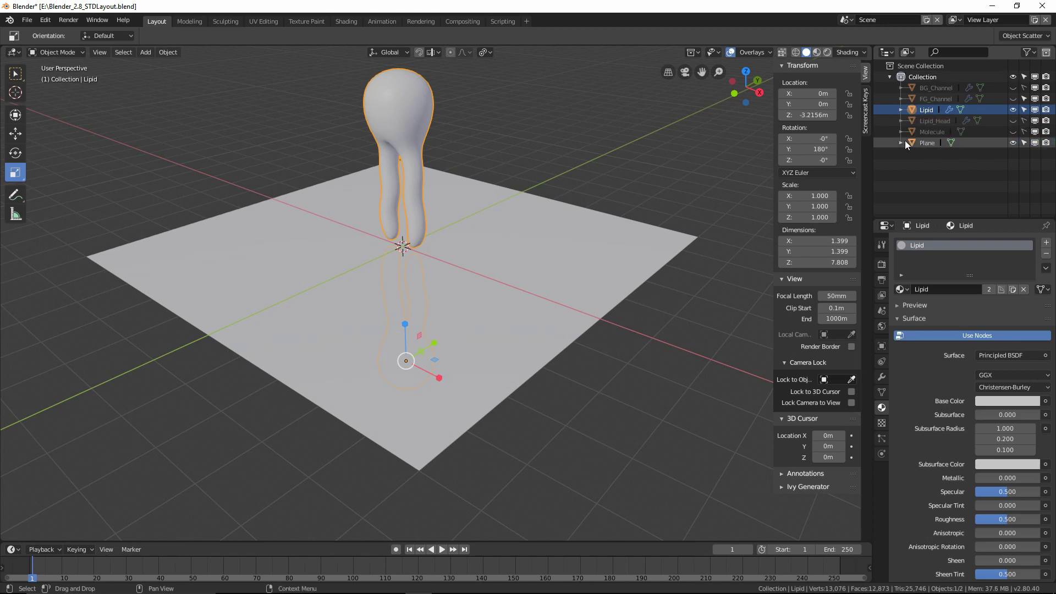
# Step: Set Plane's instancing to Faces so that the lipid is duplicated across the grid
pyautogui.click(930, 144)
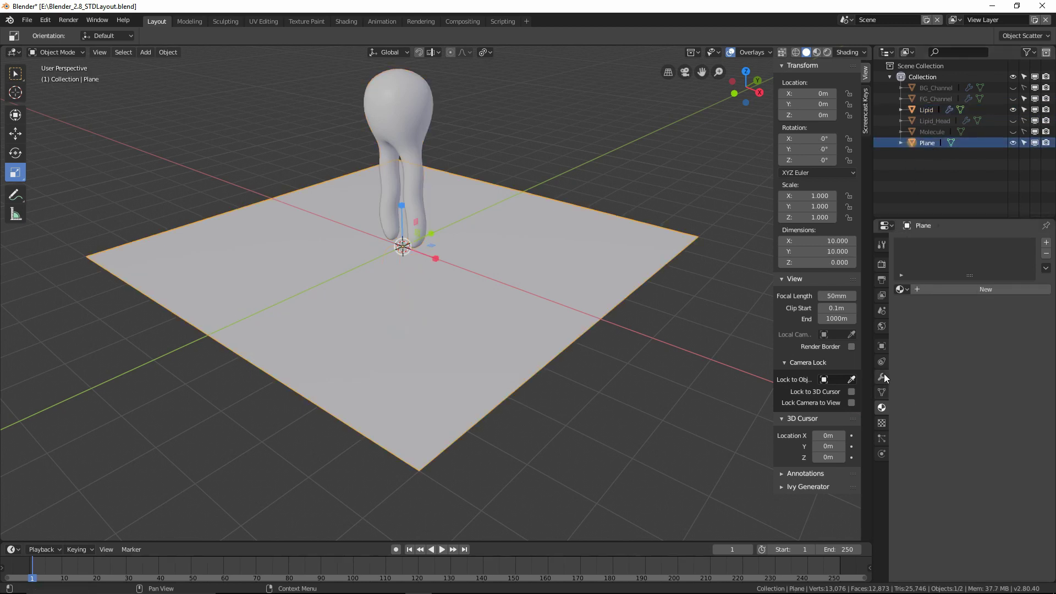
pyautogui.click(883, 346)
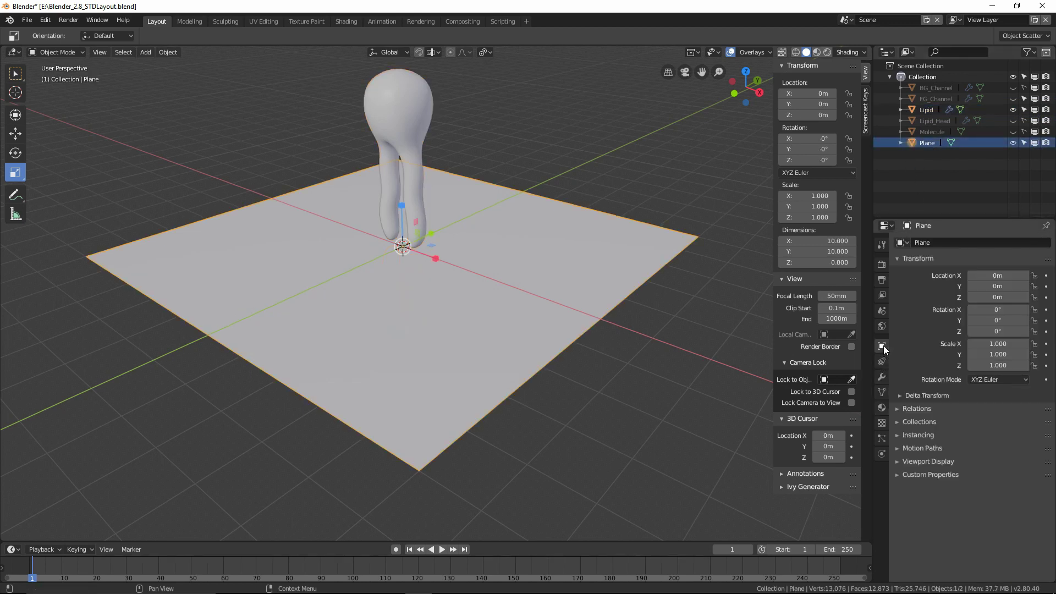
pyautogui.click(897, 435)
pyautogui.click(1025, 452)
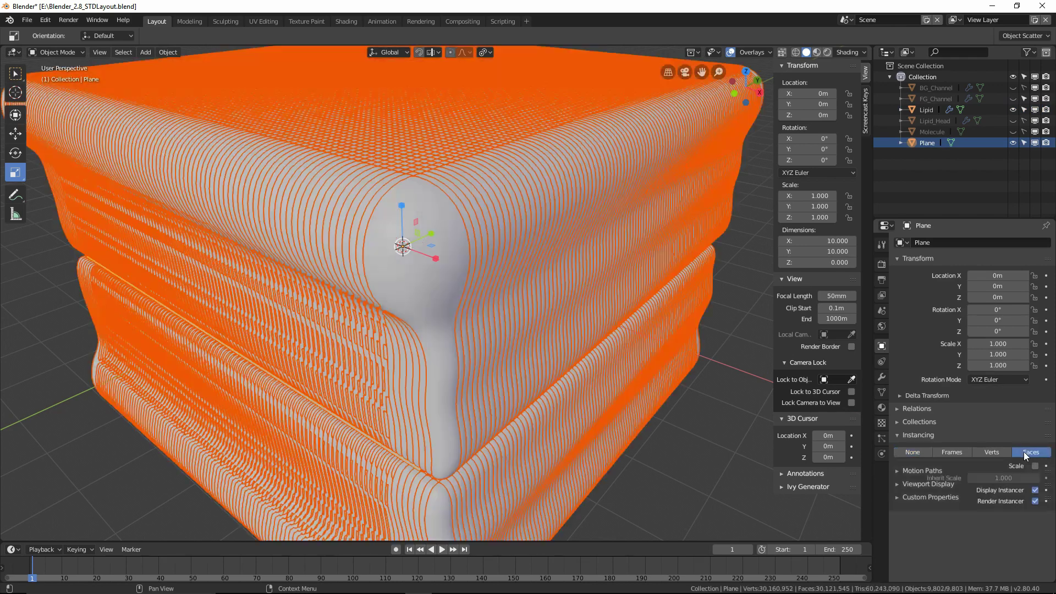
# Step: Scale the Lipid object down uniformly to about 0.069 so that its instances fit the grid spacing
pyautogui.click(926, 110)
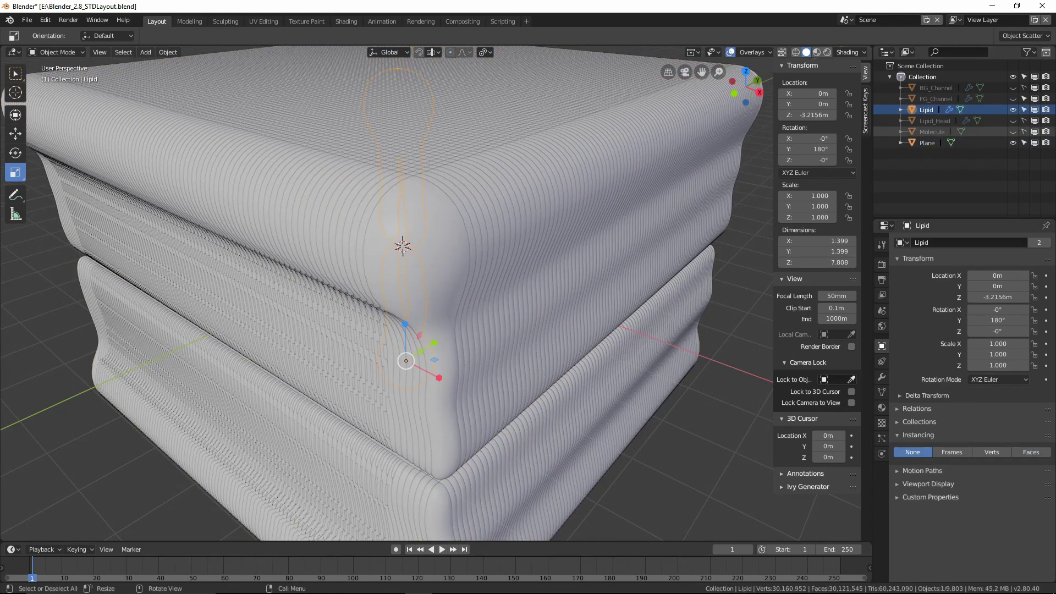
pyautogui.press('s')
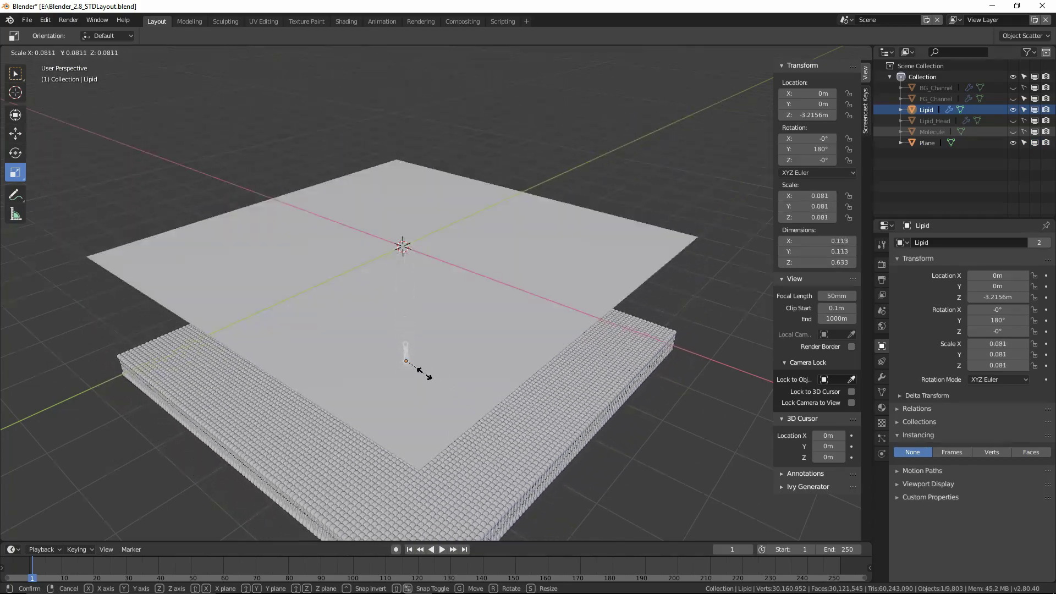
pyautogui.click(427, 372)
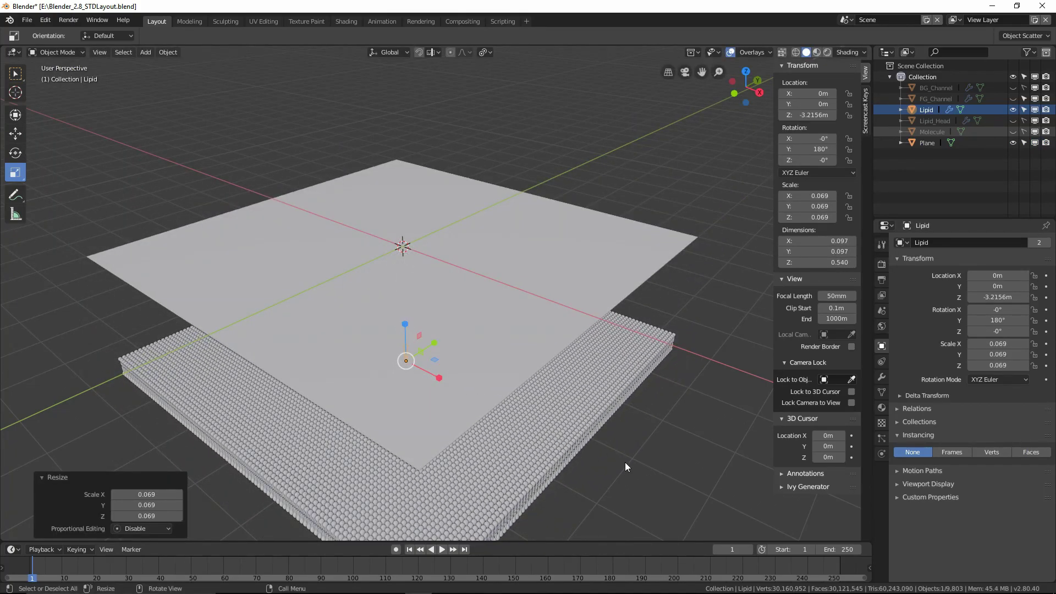
pyautogui.moveTo(668, 476); pyautogui.dragTo(649, 440, button='middle')
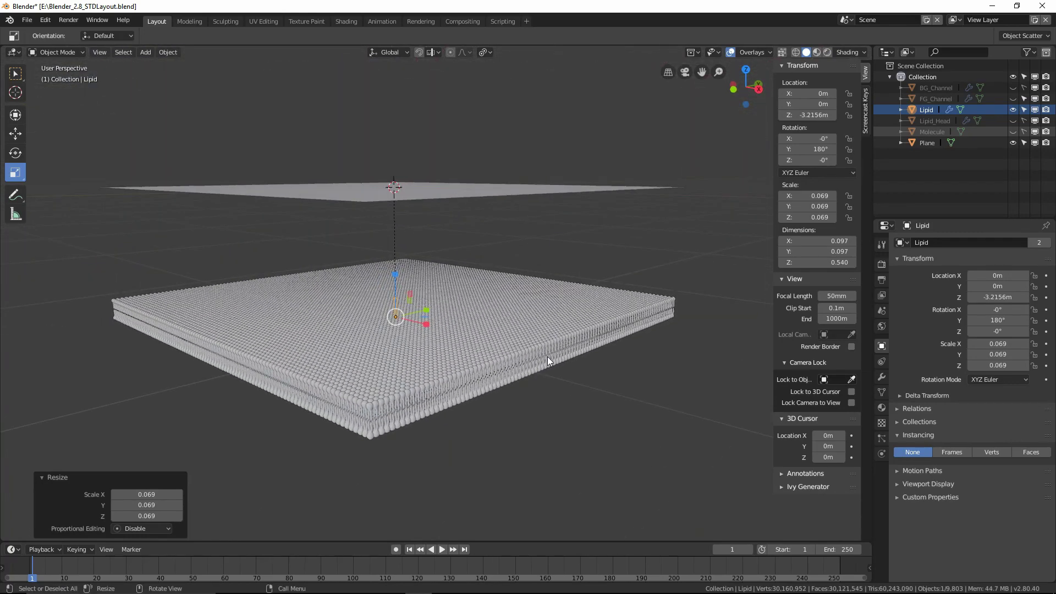
pyautogui.moveTo(578, 238); pyautogui.dragTo(461, 302, button='middle')
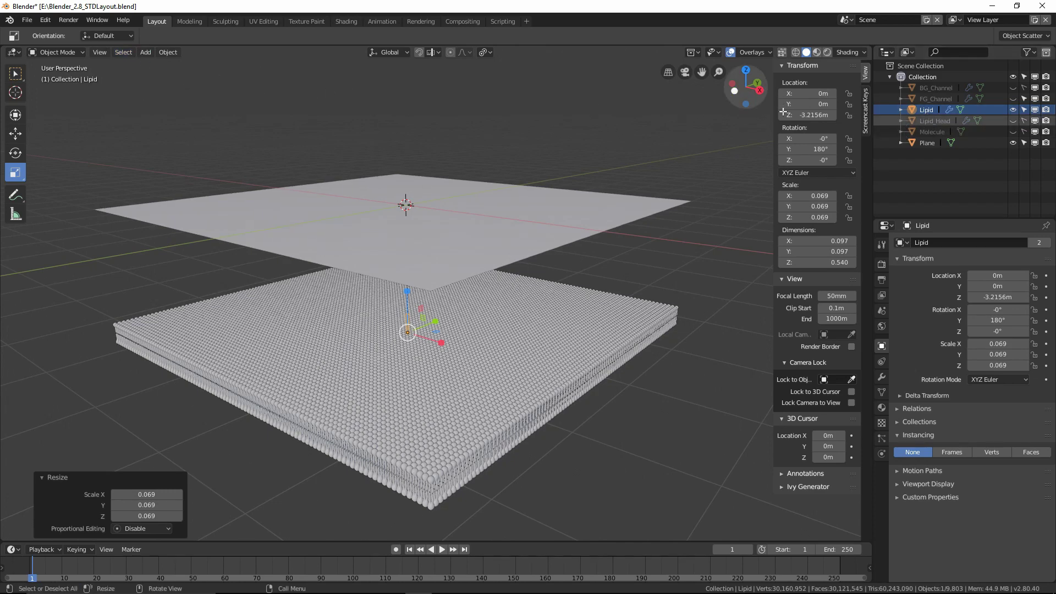
# Step: Set the Lipid's Z location to 0 m and inspect the resulting membrane up close and as a whole
pyautogui.click(812, 115)
pyautogui.write('0')
pyautogui.press('Return')
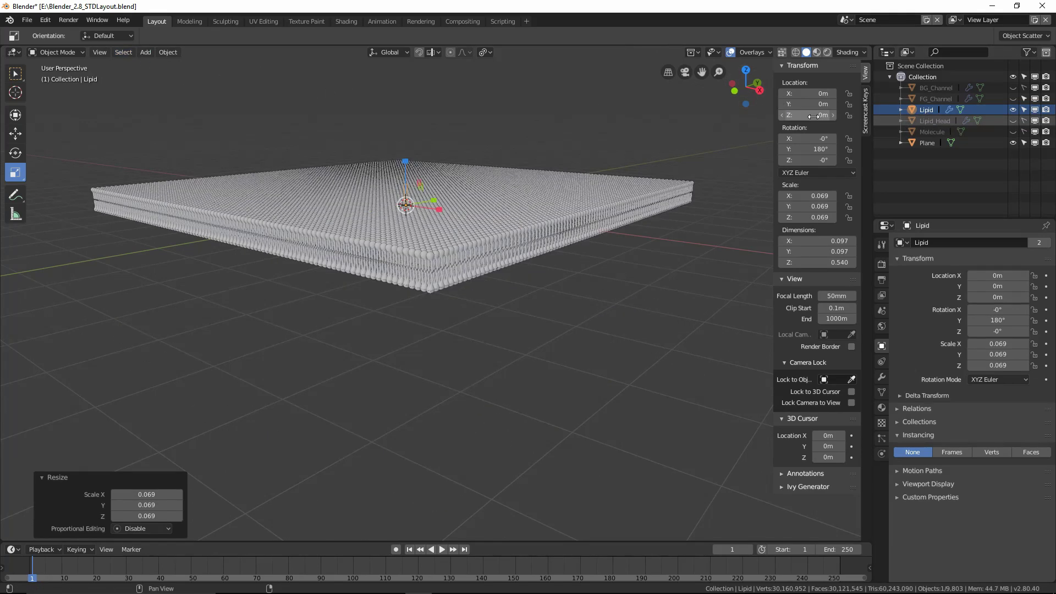
pyautogui.moveTo(550, 292); pyautogui.dragTo(512, 312, button='middle')
pyautogui.scroll(4, 504, 303)
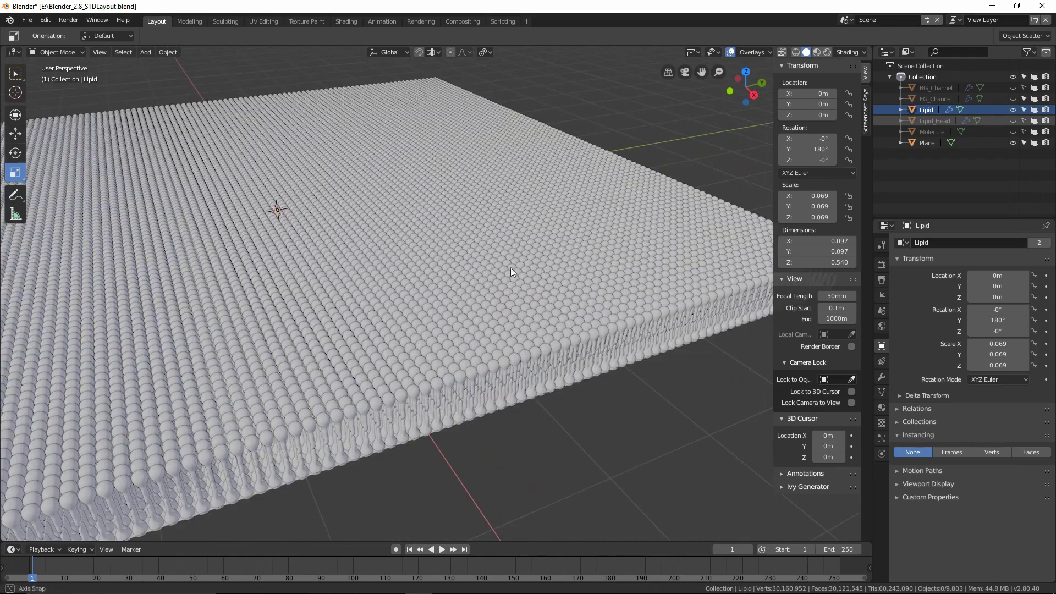
pyautogui.moveTo(511, 267)
pyautogui.mouseDown(button='middle')
pyautogui.moveTo(546, 283)
pyautogui.moveTo(573, 266)
pyautogui.moveTo(488, 274)
pyautogui.moveTo(530, 263)
pyautogui.mouseUp(button='middle')
pyautogui.scroll(-8, 454, 266)
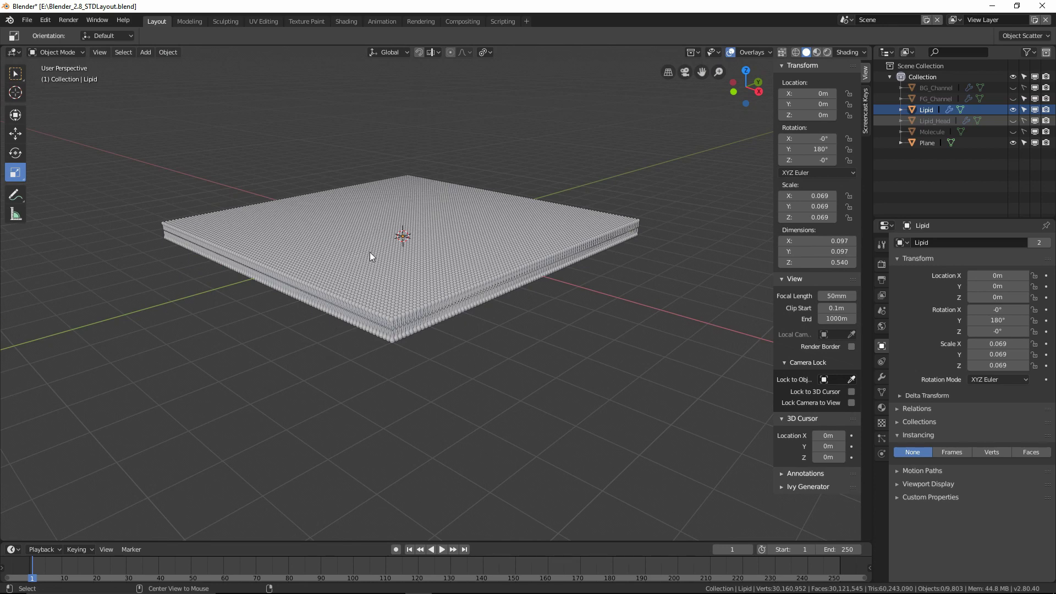
pyautogui.moveTo(369, 252); pyautogui.dragTo(336, 242, button='middle')
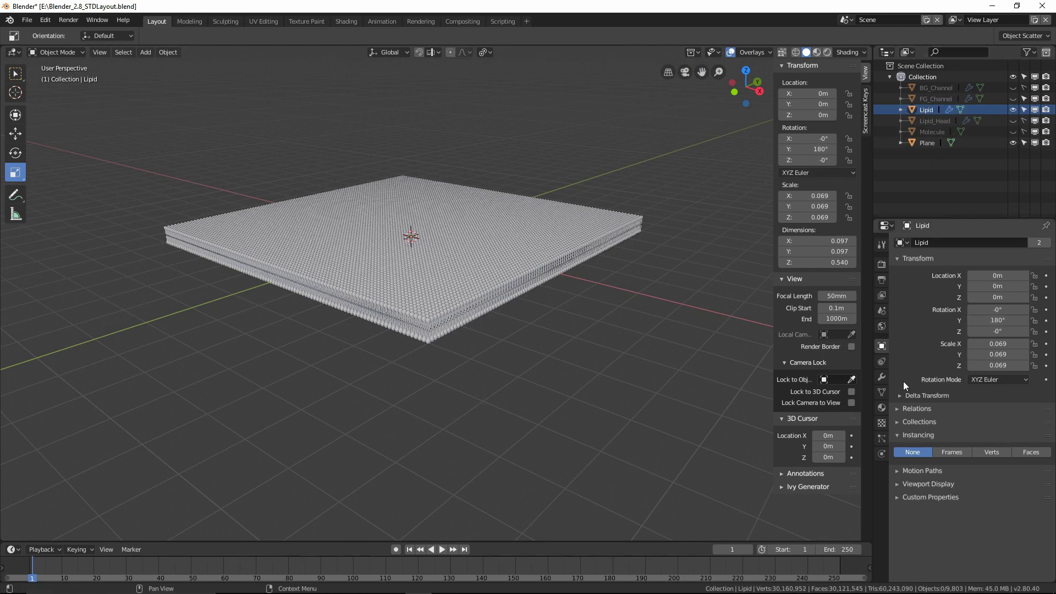
# Step: Set Plane's instancing to None and open its mesh in Edit Mode
pyautogui.click(931, 144)
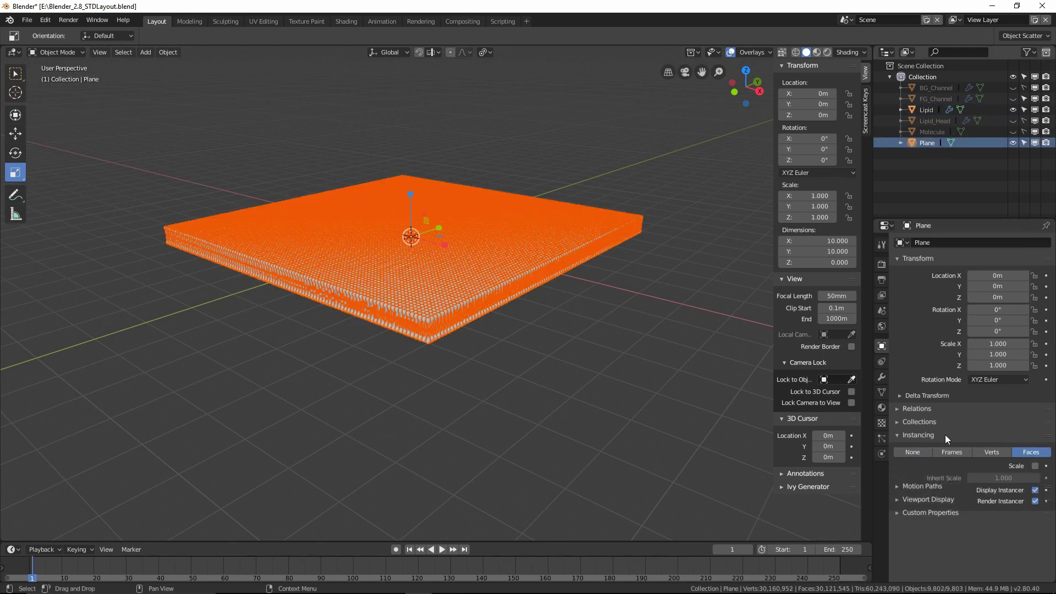
pyautogui.click(916, 451)
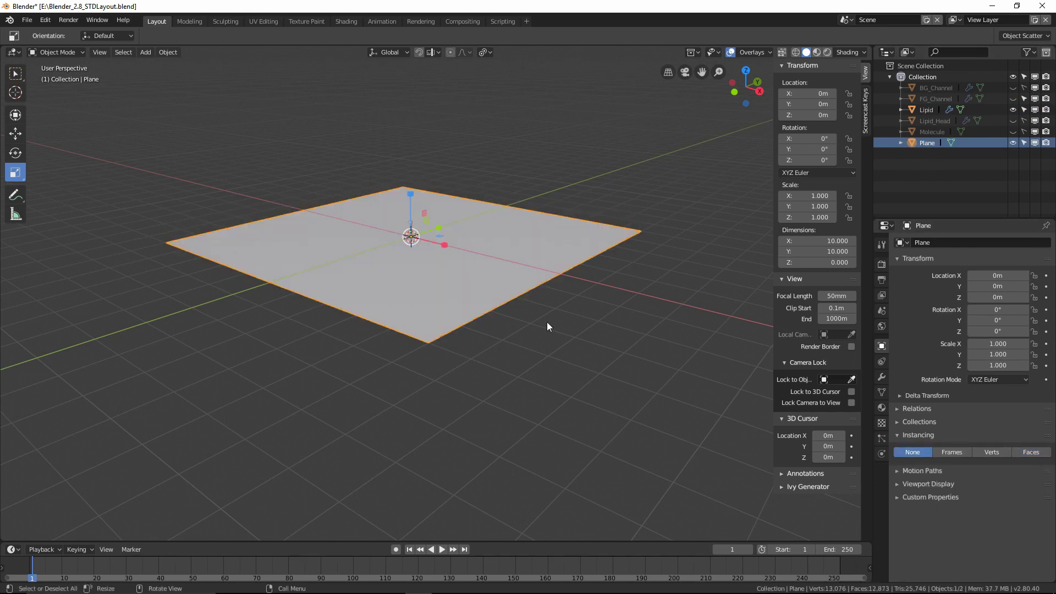
pyautogui.hotkey('ctrl', 'Tab')
pyautogui.click(533, 310)
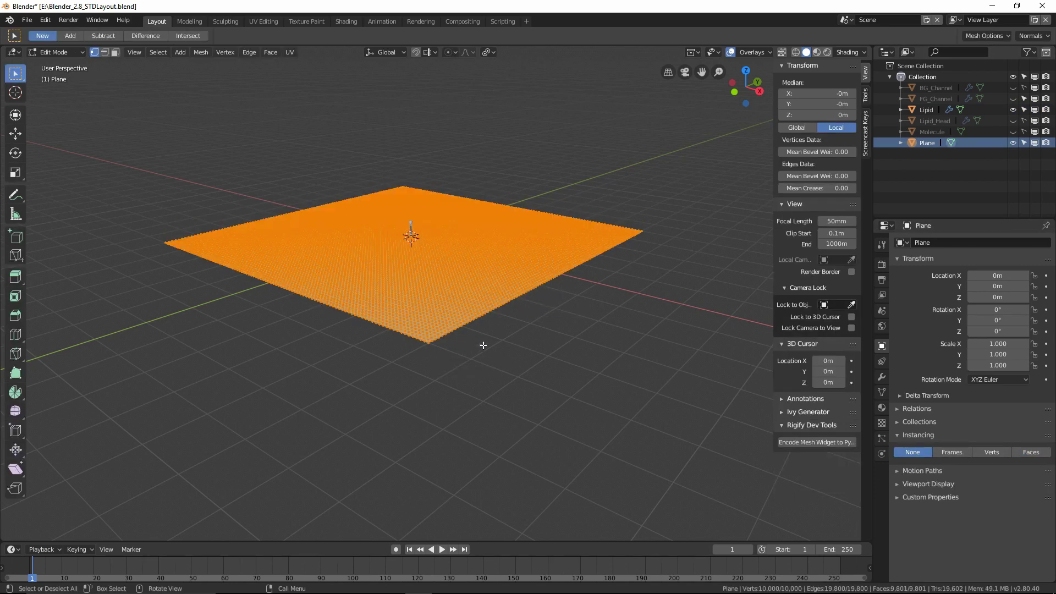
pyautogui.moveTo(483, 345); pyautogui.dragTo(502, 358, button='middle')
pyautogui.scroll(3, 516, 366)
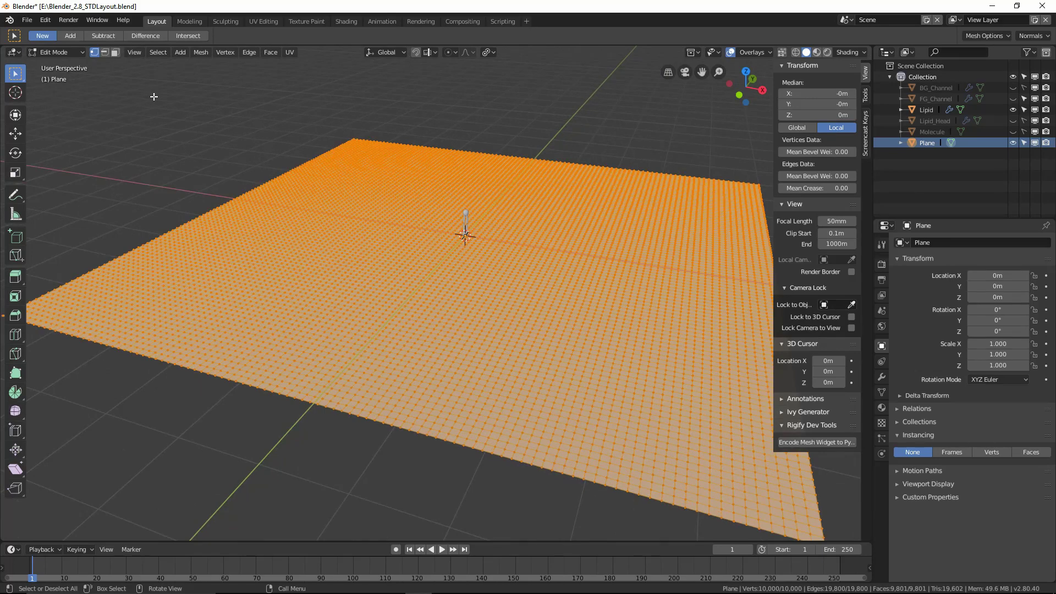
pyautogui.scroll(-4, 534, 376)
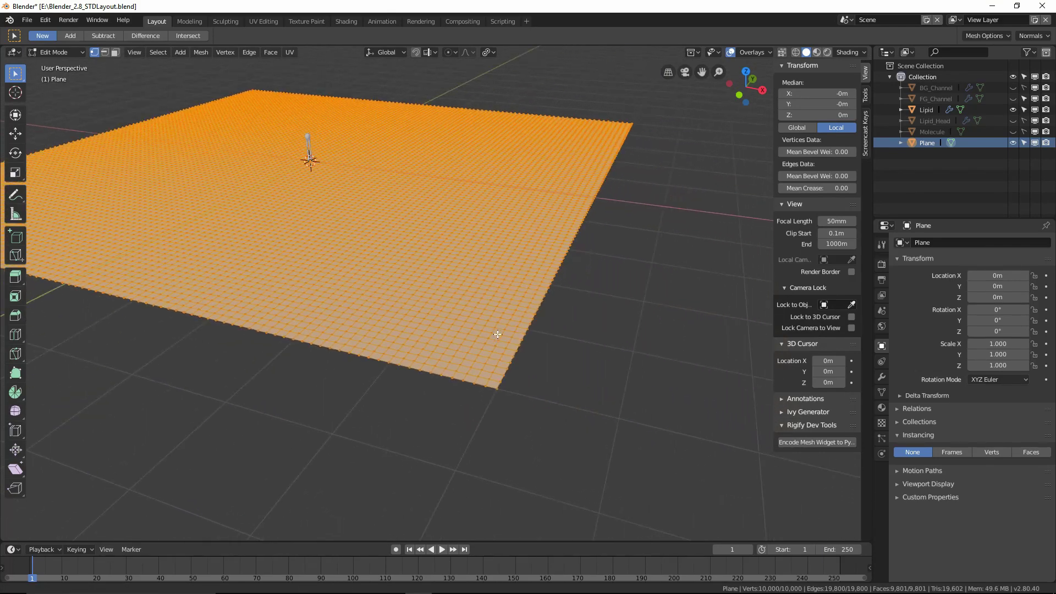
# Step: Clear the vertex selection and select the five outermost edge loops along Plane's positive X border
pyautogui.hotkey('alt', 'a')
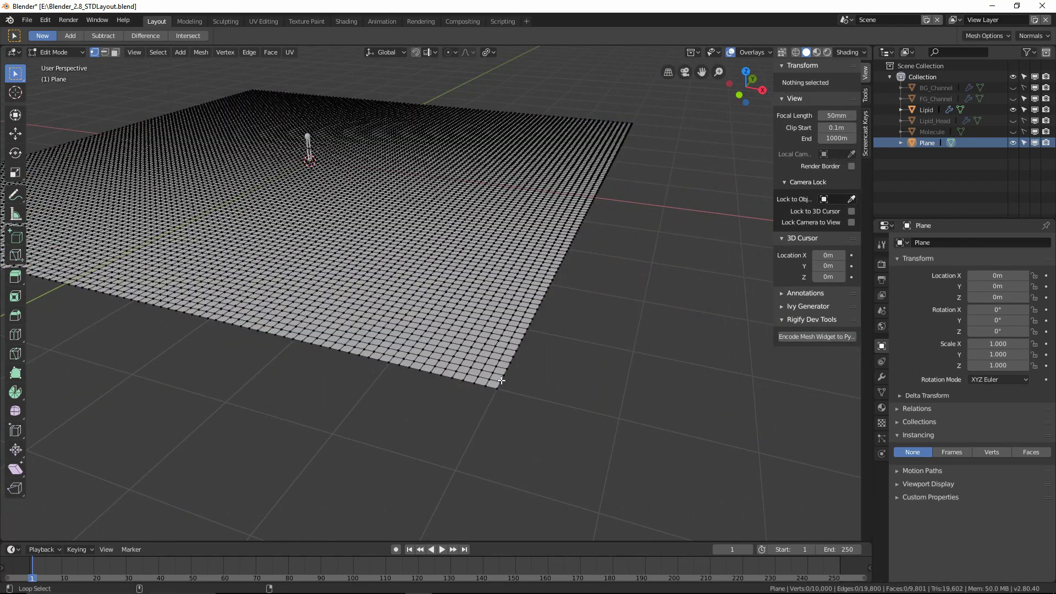
pyautogui.keyDown('alt'); pyautogui.click(502, 380); pyautogui.keyUp('alt')
pyautogui.keyDown('alt'); pyautogui.keyDown('shift'); pyautogui.click(492, 377); pyautogui.keyUp('shift'); pyautogui.keyUp('alt')
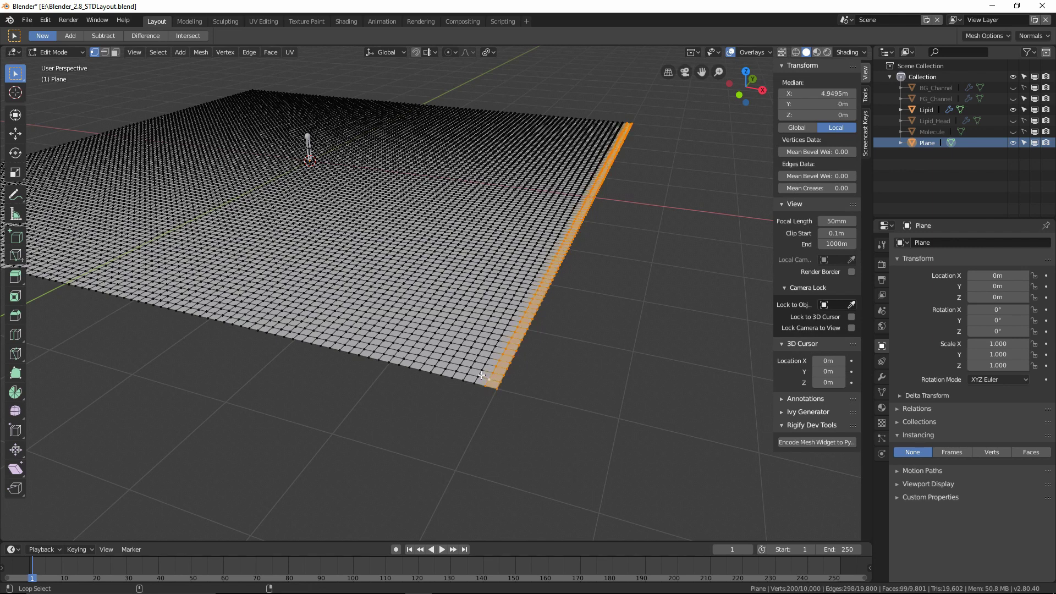
pyautogui.keyDown('alt'); pyautogui.keyDown('shift'); pyautogui.click(481, 375); pyautogui.keyUp('shift'); pyautogui.keyUp('alt')
pyautogui.keyDown('alt'); pyautogui.keyDown('shift'); pyautogui.click(469, 372); pyautogui.keyUp('shift'); pyautogui.keyUp('alt')
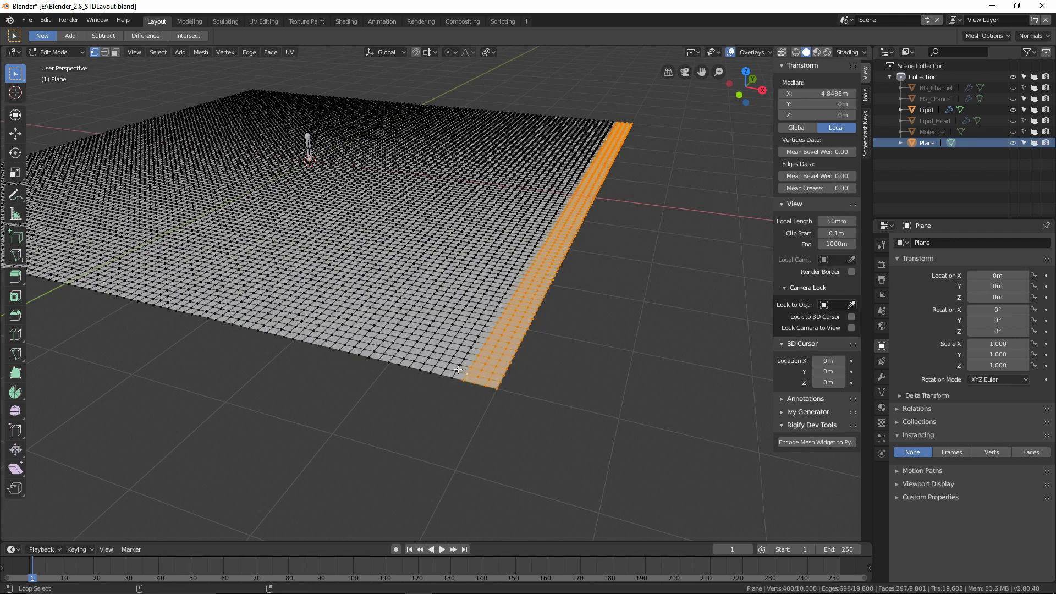
pyautogui.keyDown('alt'); pyautogui.keyDown('shift'); pyautogui.click(458, 370); pyautogui.keyUp('shift'); pyautogui.keyUp('alt')
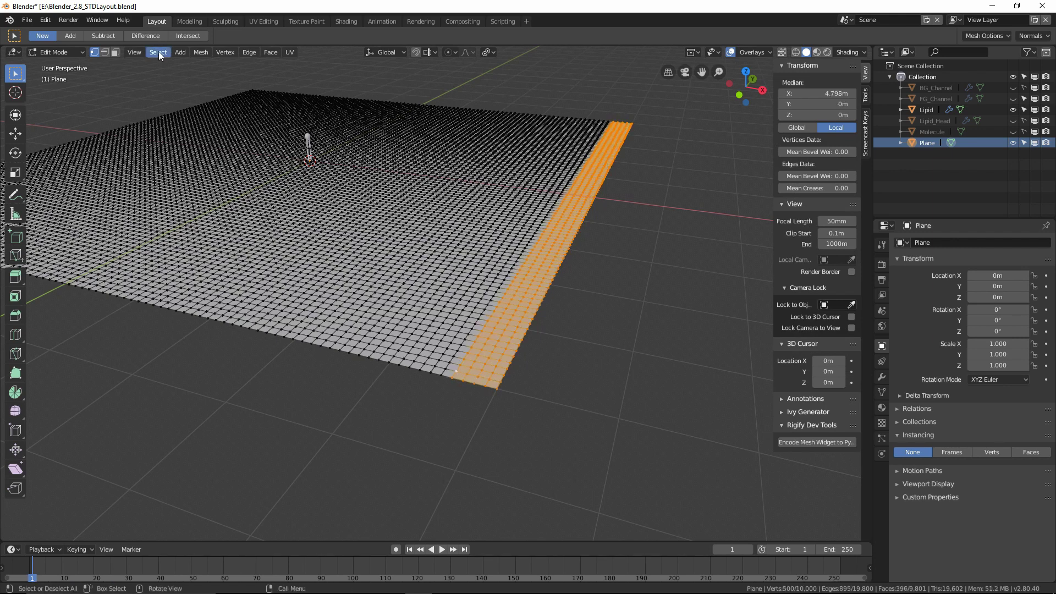
# Step: Separate the selected border strip of Plane into its own object
pyautogui.click(195, 52)
pyautogui.moveTo(220, 261)
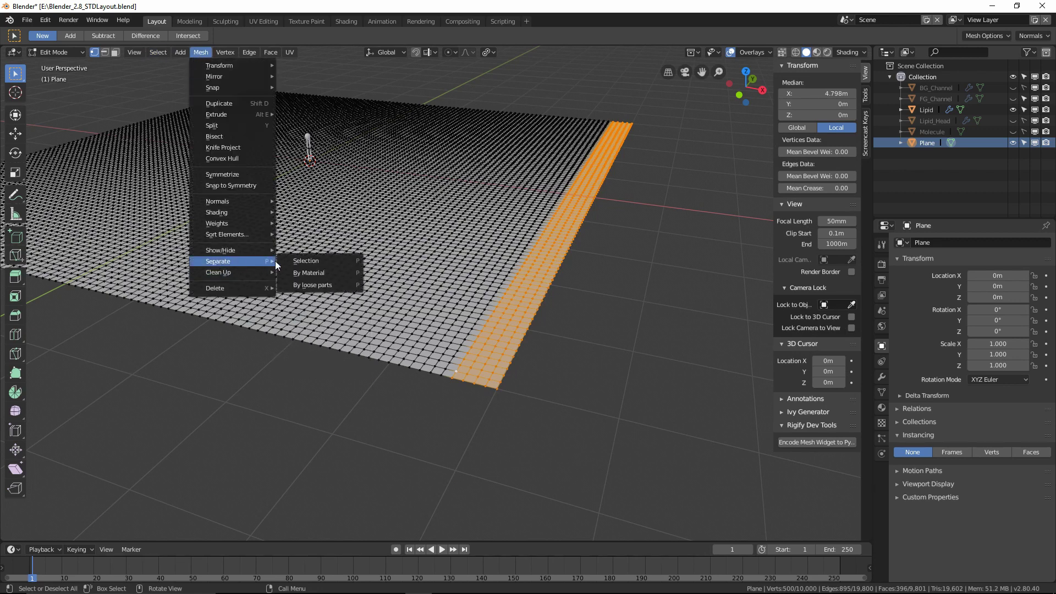
pyautogui.click(302, 262)
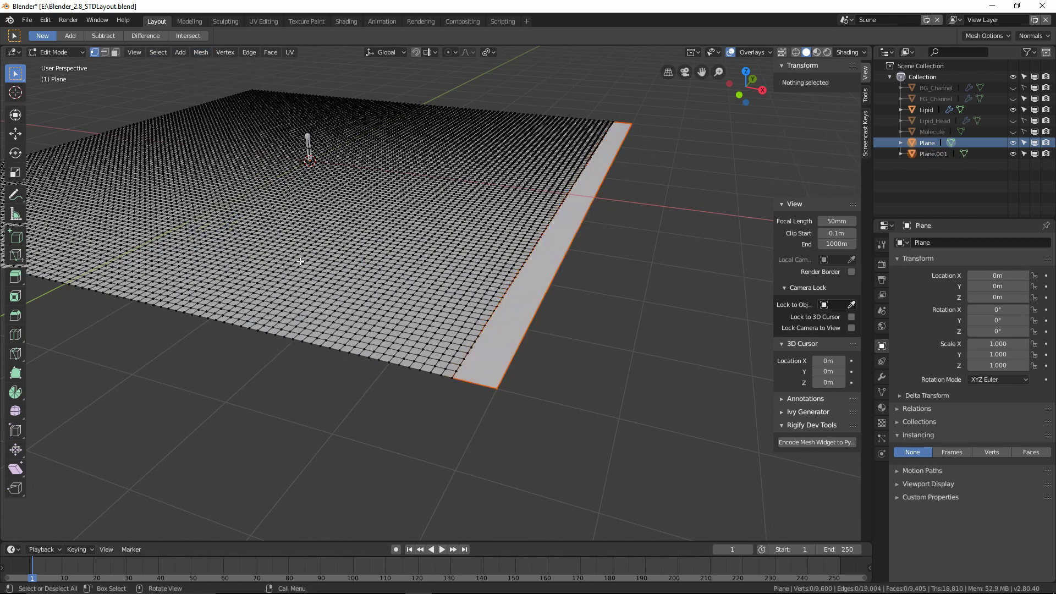
# Step: Rename the main Plane as BG_Plane and the separated strip, Plane.001, as FG_Plane
pyautogui.doubleClick(925, 145)
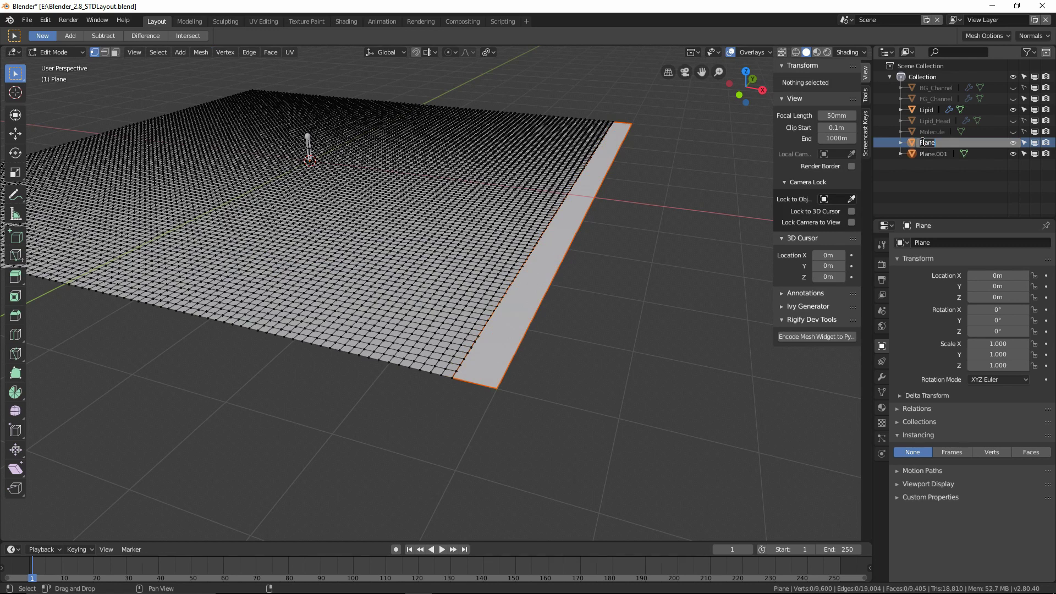
pyautogui.write('BG_Plane')
pyautogui.press('Return')
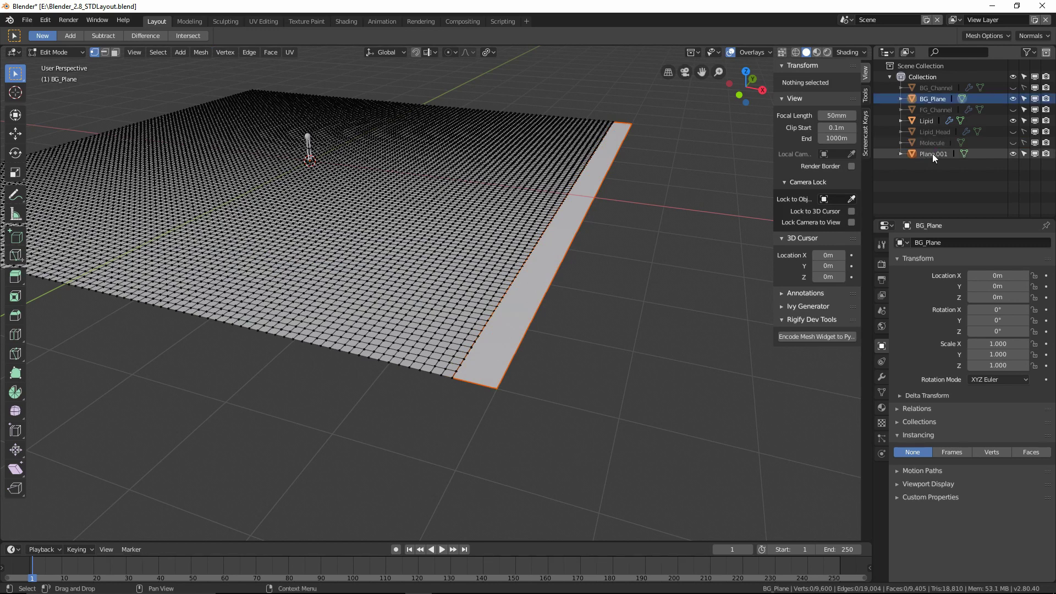
pyautogui.click(932, 154)
pyautogui.doubleClick(933, 154)
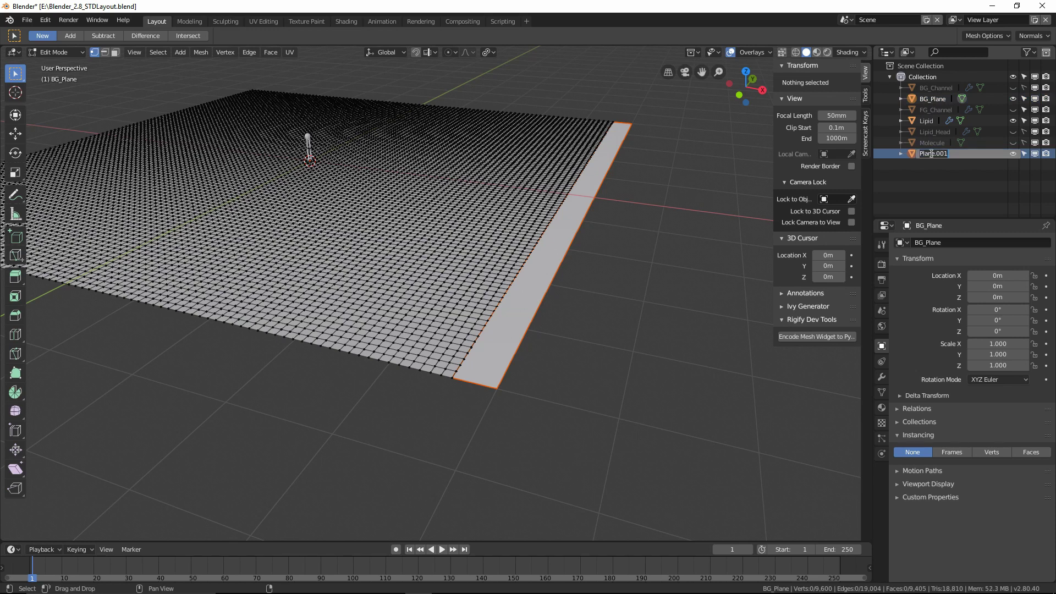
pyautogui.write('FG_Plane')
pyautogui.press('Return')
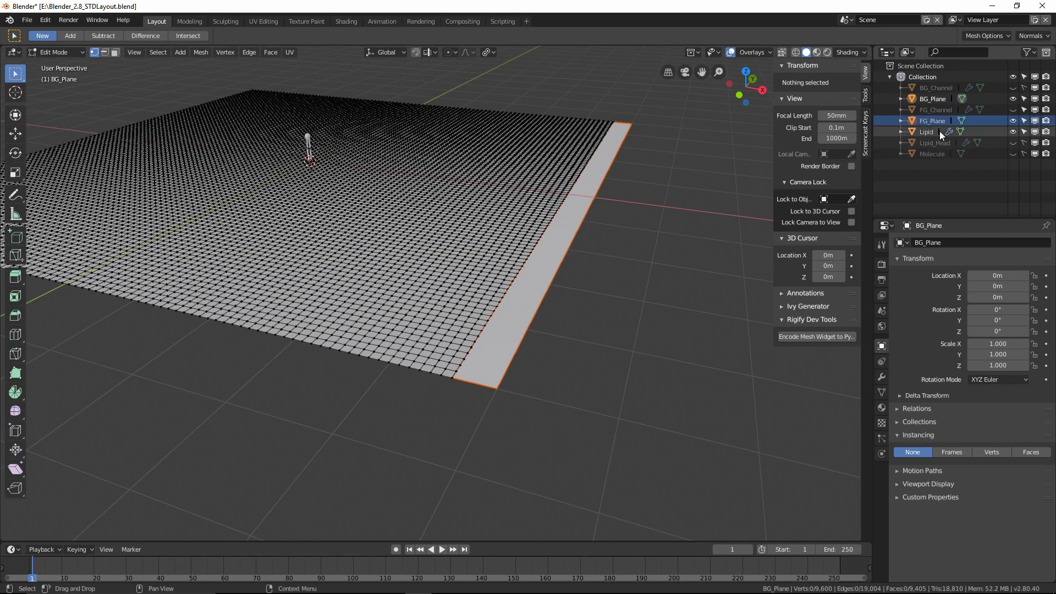
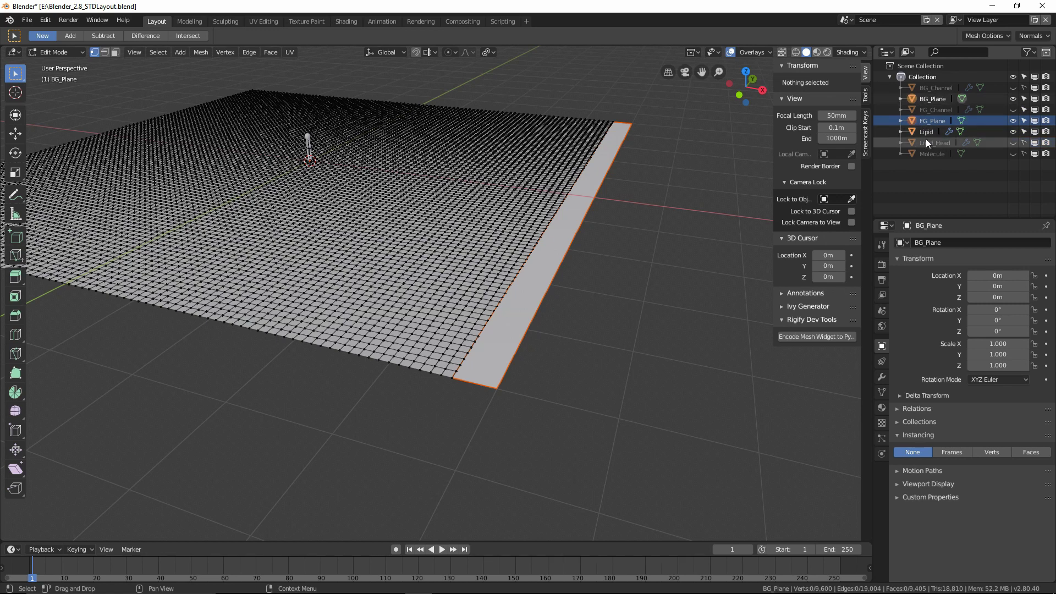
# Step: In Object Mode, parent Lipid_Head to BG_Plane and move Lipid from BG_Plane to FG_Plane as its child
pyautogui.hotkey('ctrl', 'Tab')
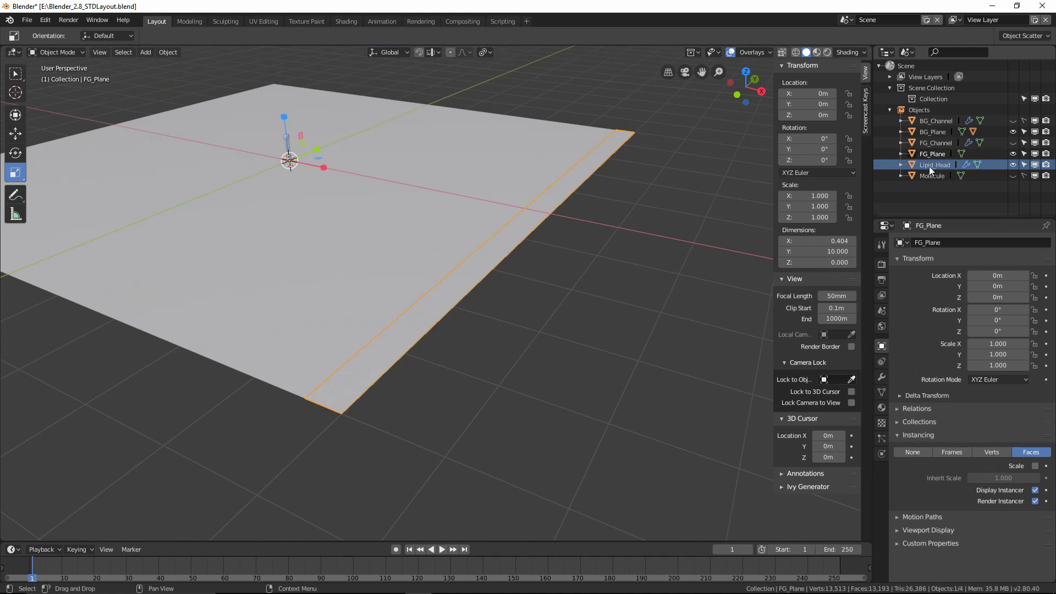
pyautogui.moveTo(912, 164); pyautogui.dragTo(910, 135)
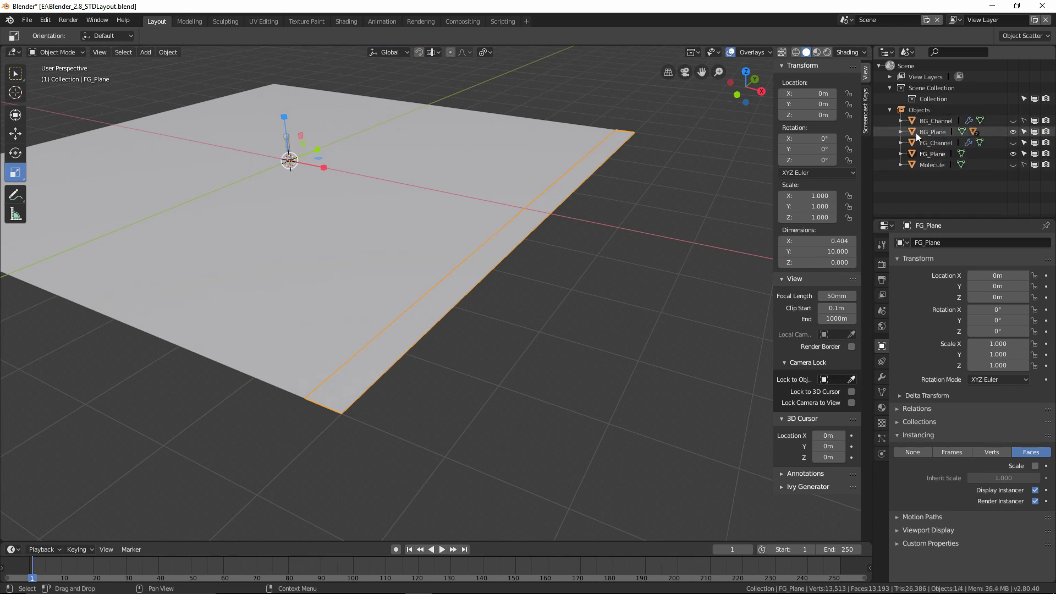
pyautogui.click(901, 154)
pyautogui.click(901, 132)
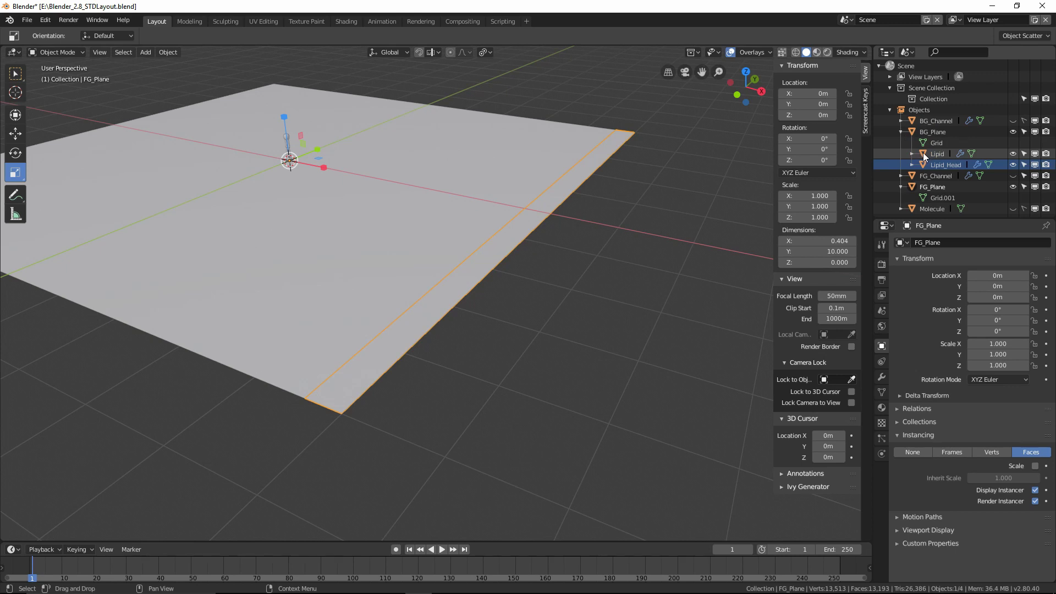
pyautogui.moveTo(923, 153); pyautogui.dragTo(917, 190)
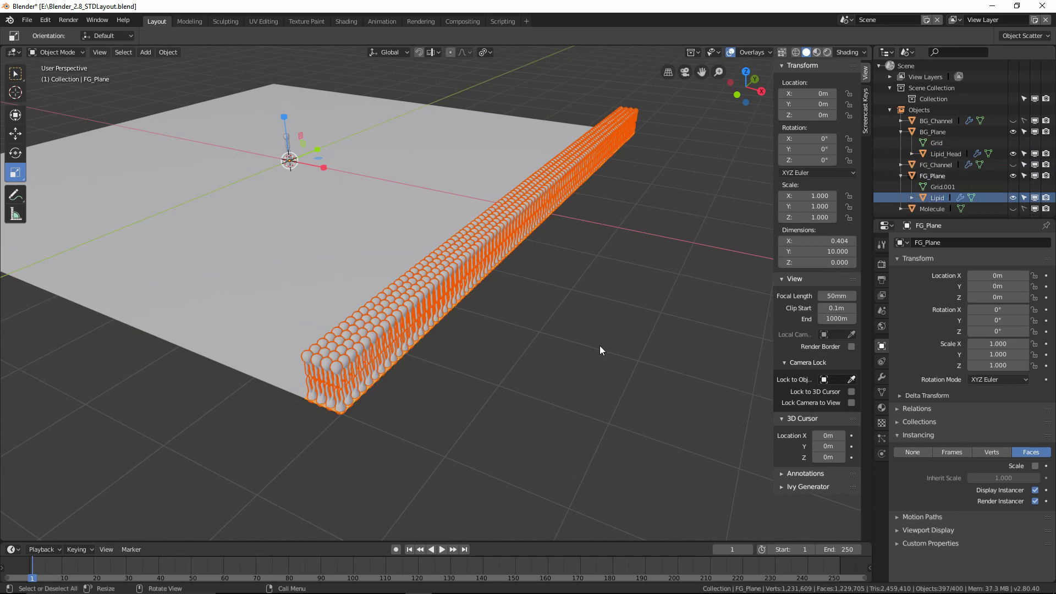
pyautogui.moveTo(581, 294); pyautogui.dragTo(561, 330, button='middle')
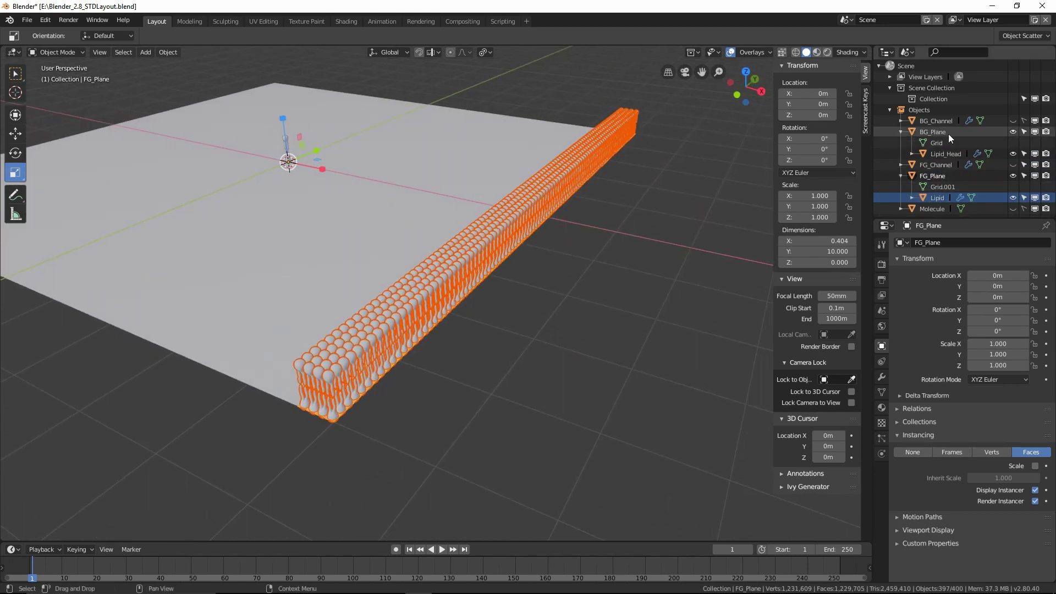
# Step: Set Lipid_Head's Z location to 0 m
pyautogui.click(937, 198)
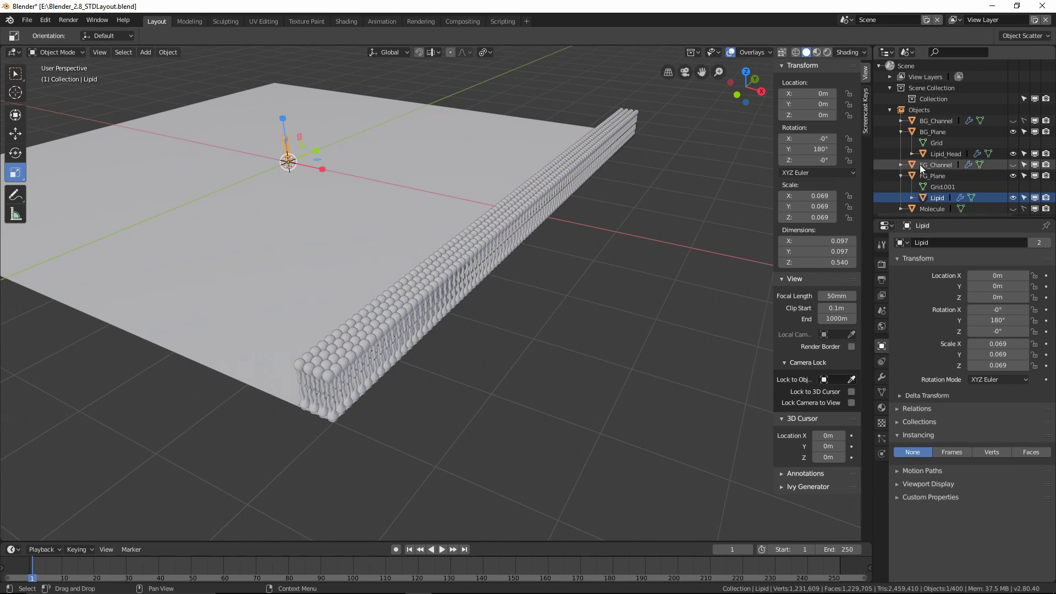
pyautogui.click(901, 175)
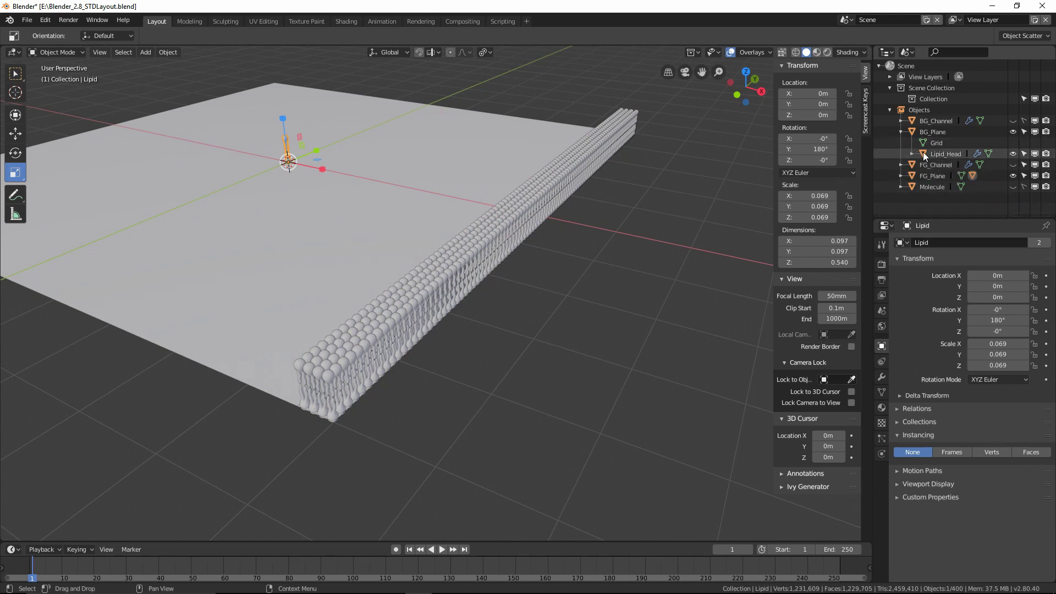
pyautogui.click(924, 152)
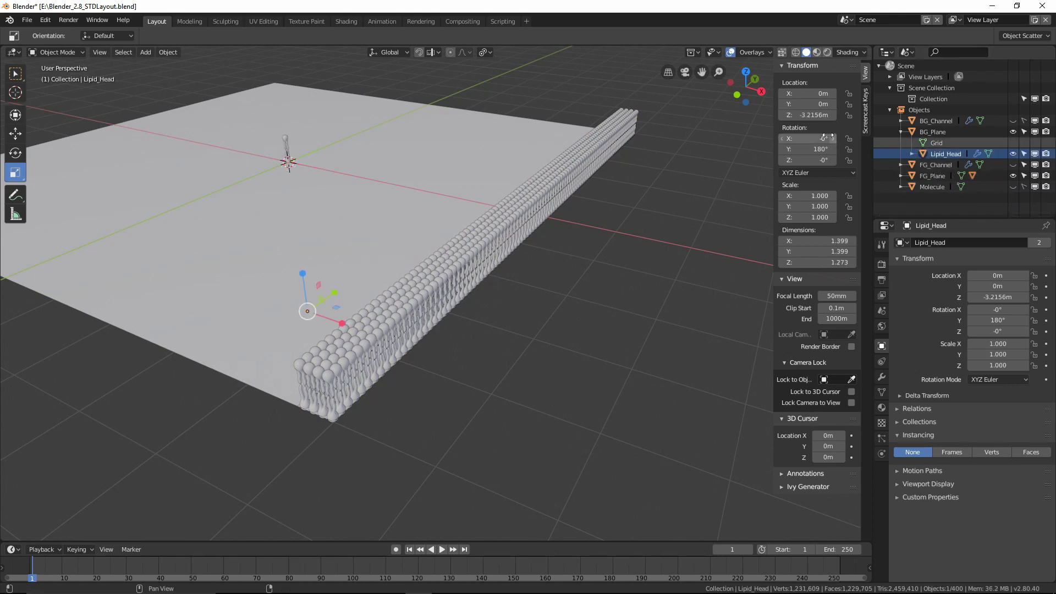
pyautogui.press('BackSpace')
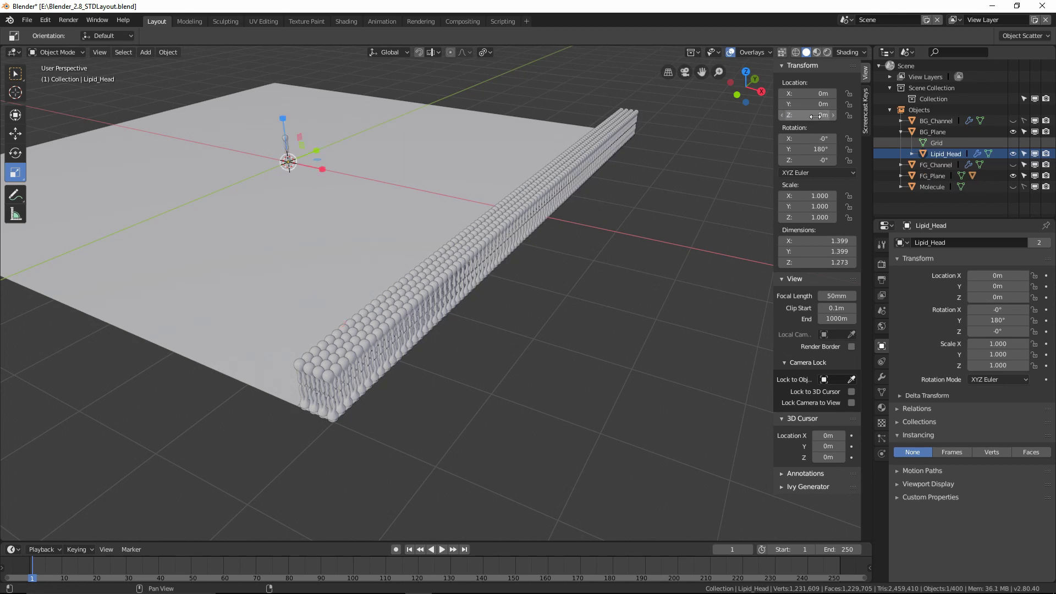
# Step: Set BG_Plane's instancing to Faces and check the size of the resulting lipid head instances
pyautogui.click(924, 131)
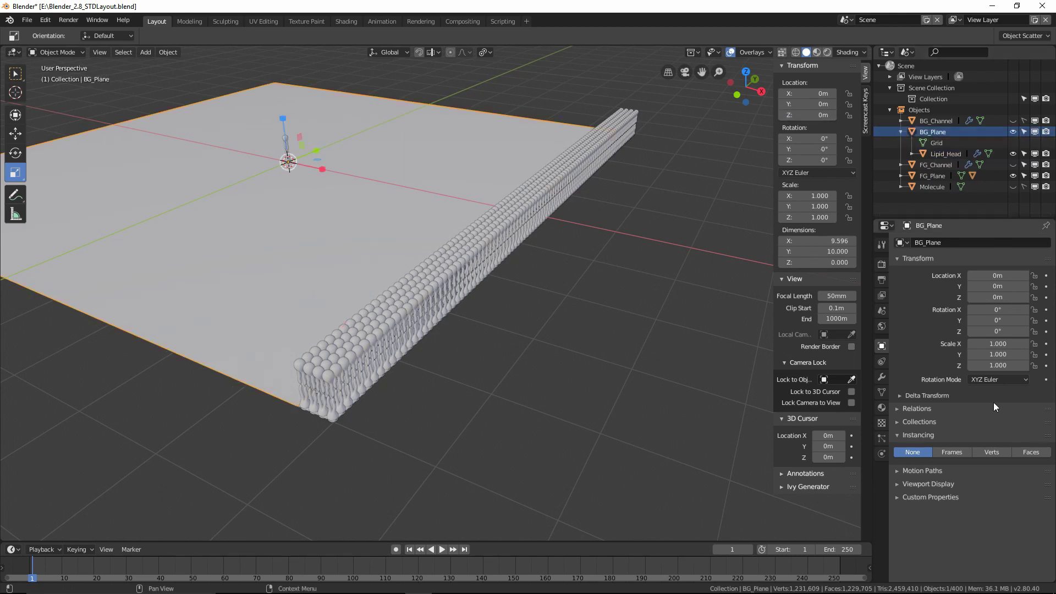
pyautogui.click(1030, 452)
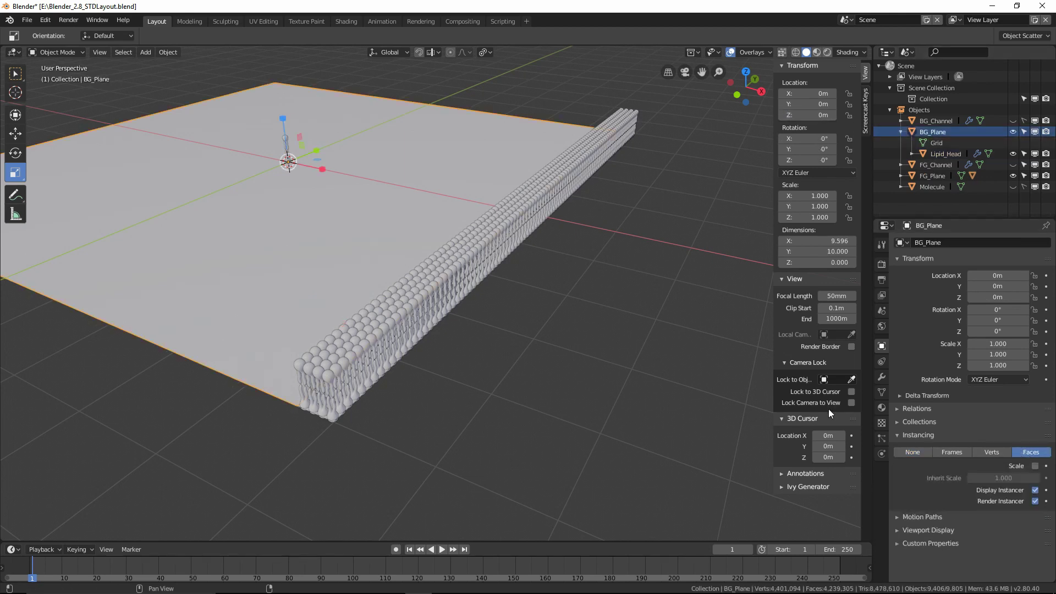
pyautogui.scroll(-4, 576, 396)
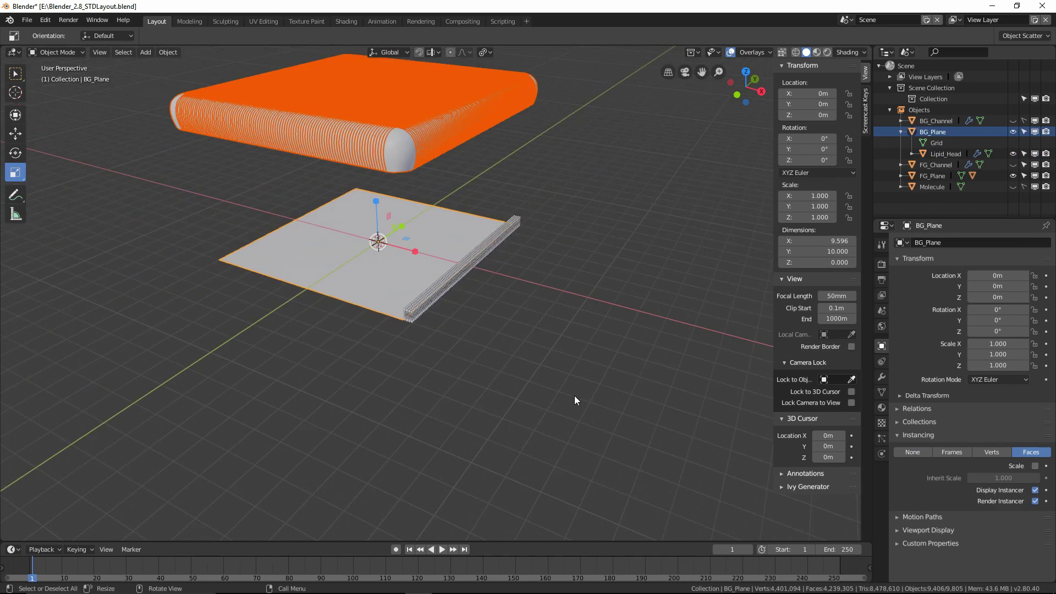
pyautogui.scroll(1, 576, 398)
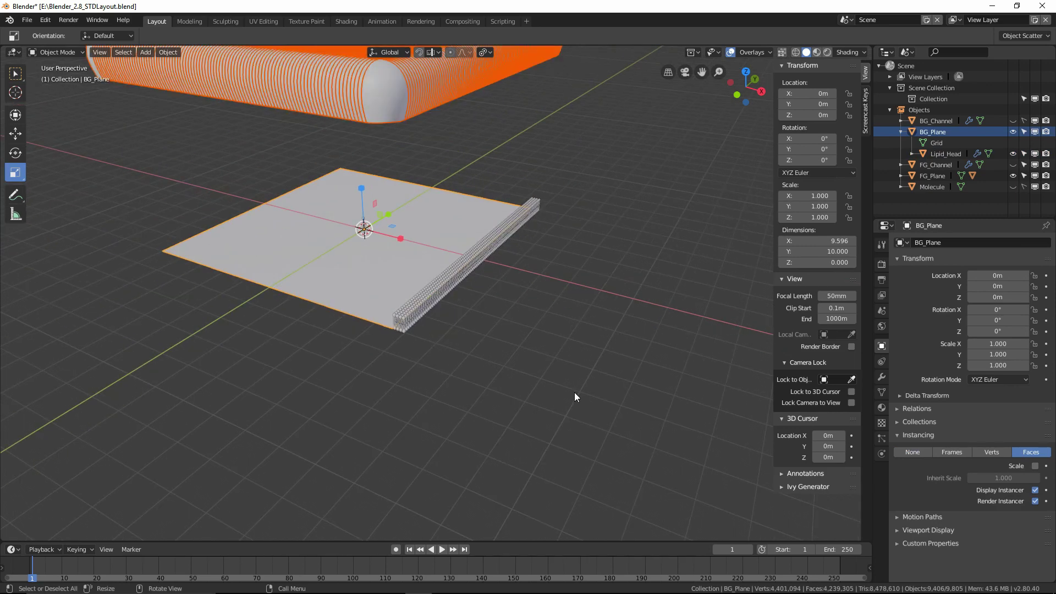
pyautogui.scroll(2, 574, 392)
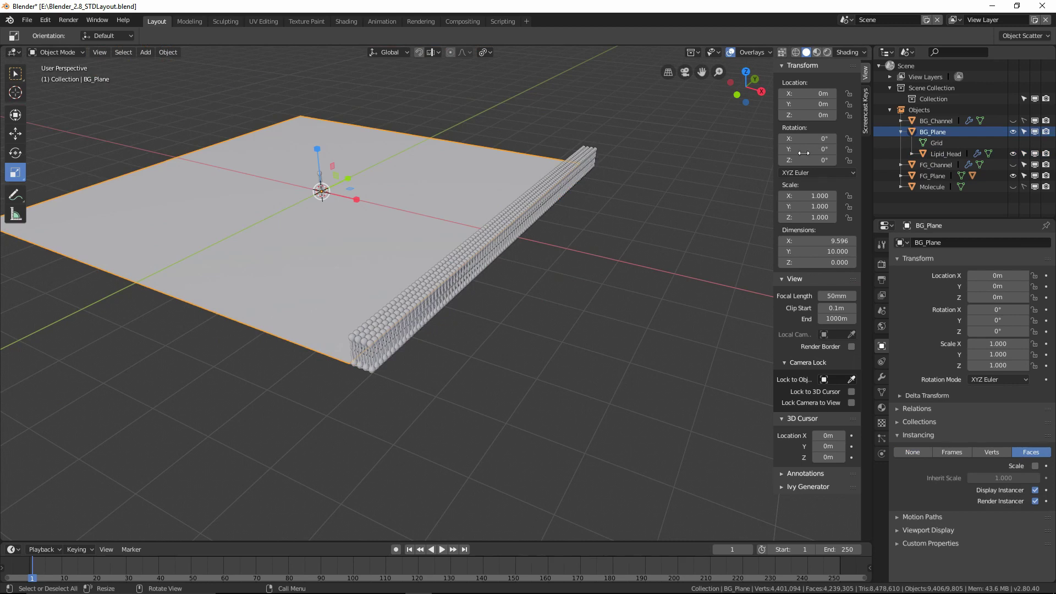
# Step: Set Lipid_Head's scale to 0.069 on X, Y and Z to match the Lipid object
pyautogui.click(950, 153)
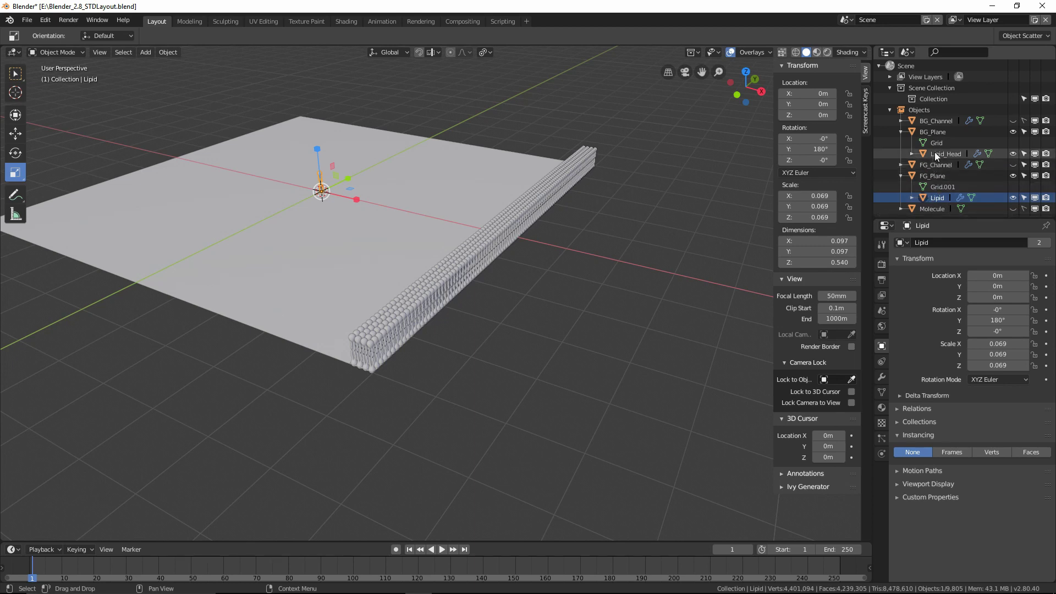
pyautogui.click(937, 155)
pyautogui.doubleClick(820, 196)
pyautogui.press('BackSpace')
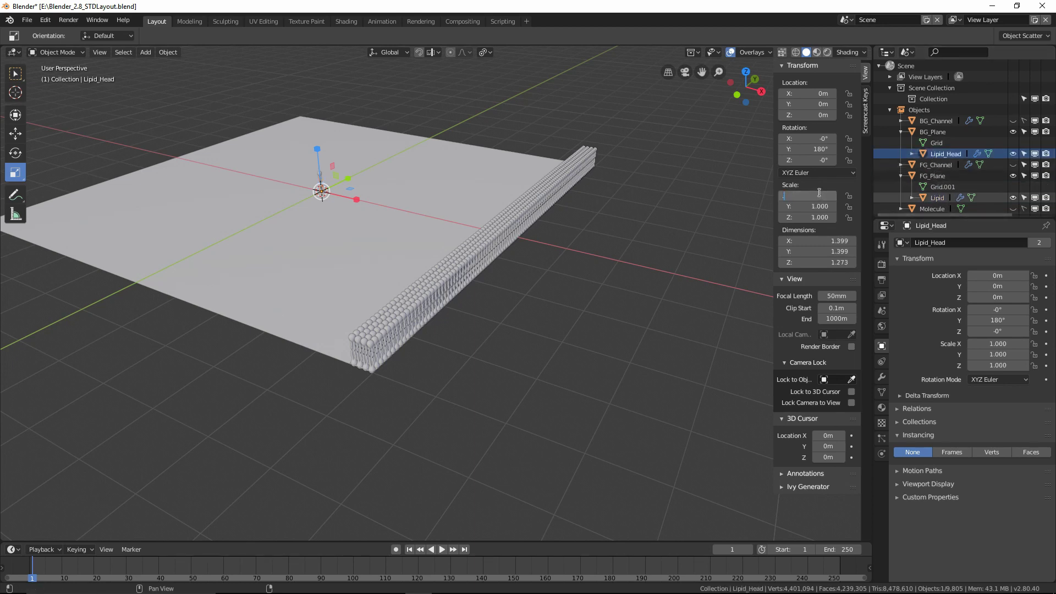
pyautogui.write('.069')
pyautogui.press('Tab')
pyautogui.write('.069')
pyautogui.press('Tab')
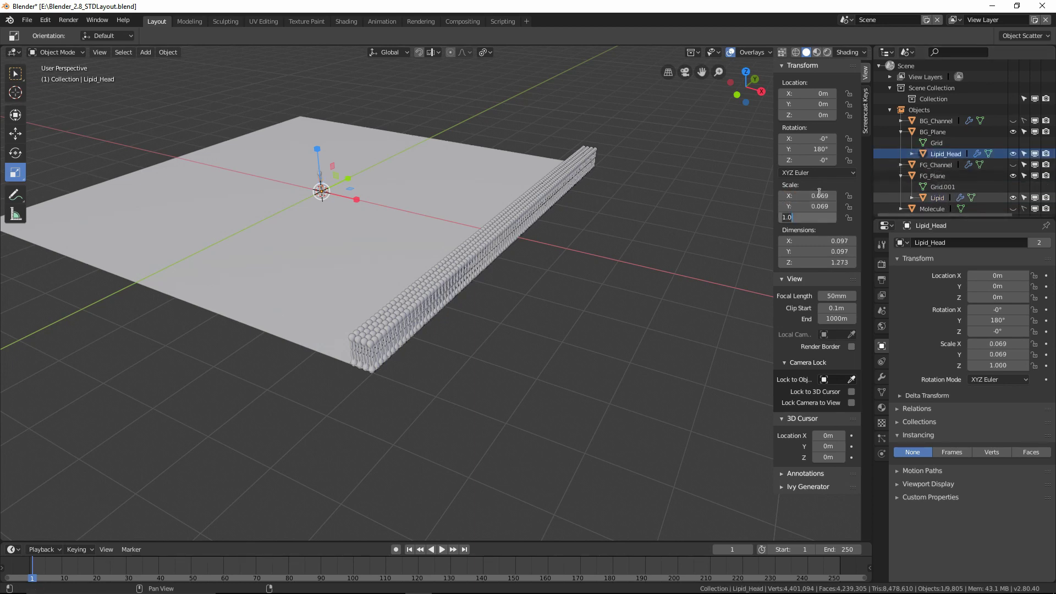
pyautogui.press('BackSpace')
pyautogui.write('.069')
pyautogui.press('Return')
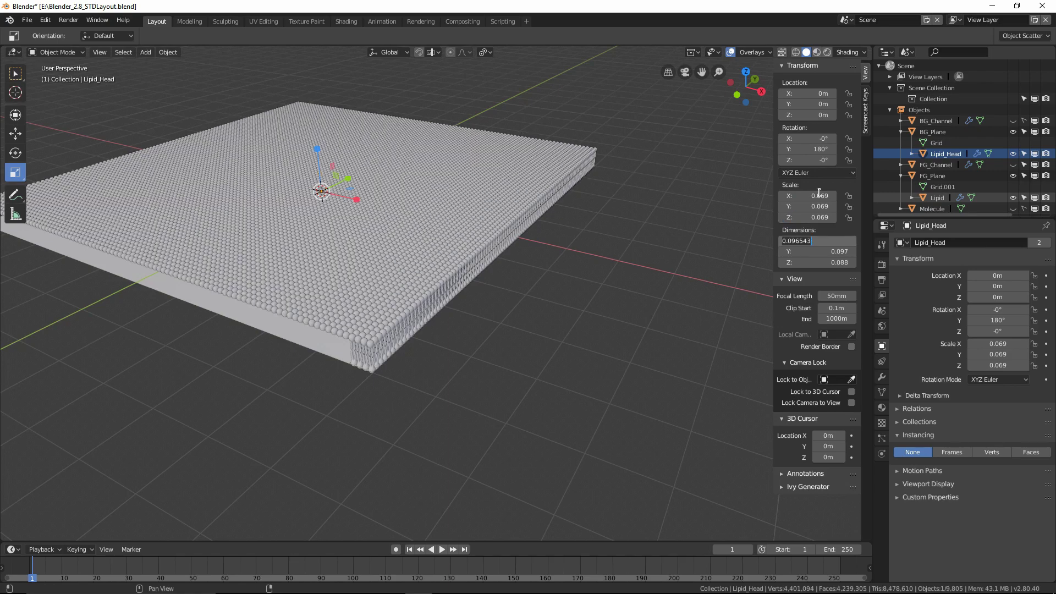
# Step: Rotate Lipid to 65.6° about Z to change how the lipid tails face along the membrane's front edge
pyautogui.moveTo(559, 305); pyautogui.dragTo(490, 304, button='middle')
pyautogui.scroll(4, 392, 279)
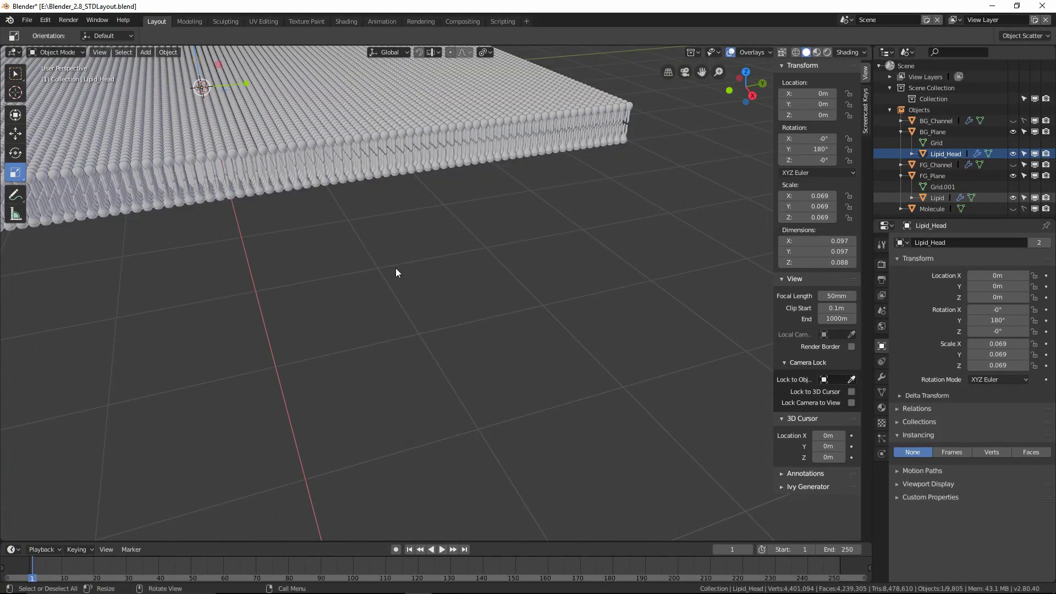
pyautogui.moveTo(395, 268); pyautogui.dragTo(327, 157, button='middle')
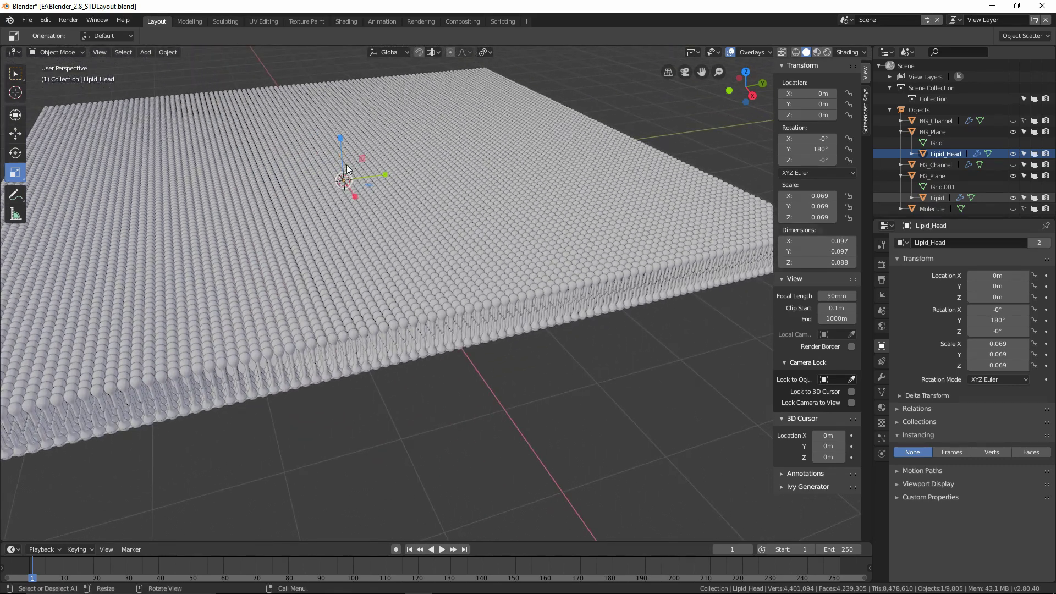
pyautogui.moveTo(397, 190); pyautogui.dragTo(251, 117, button='middle')
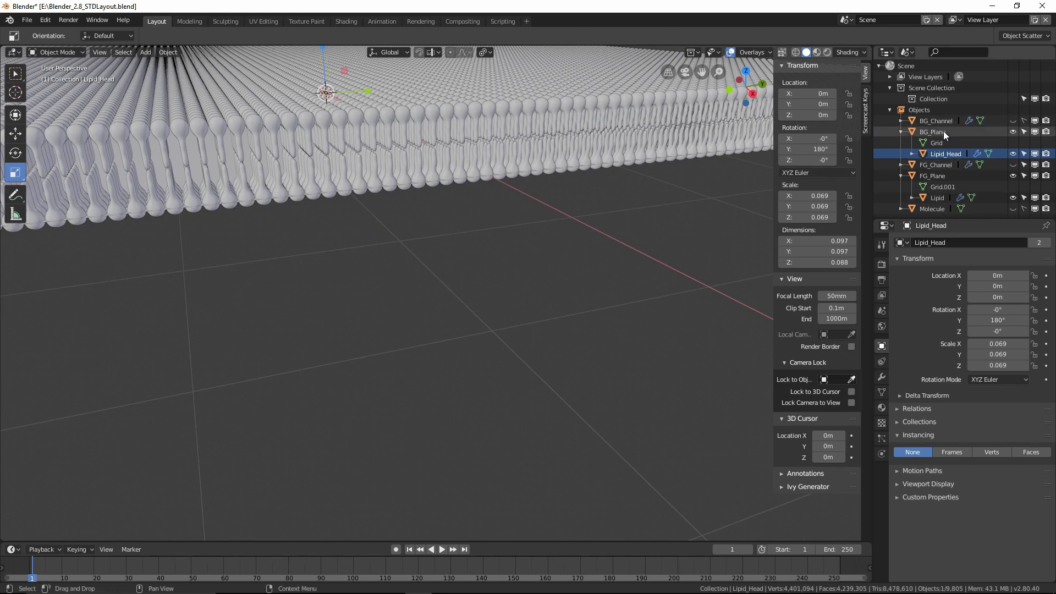
pyautogui.click(977, 176)
pyautogui.click(936, 198)
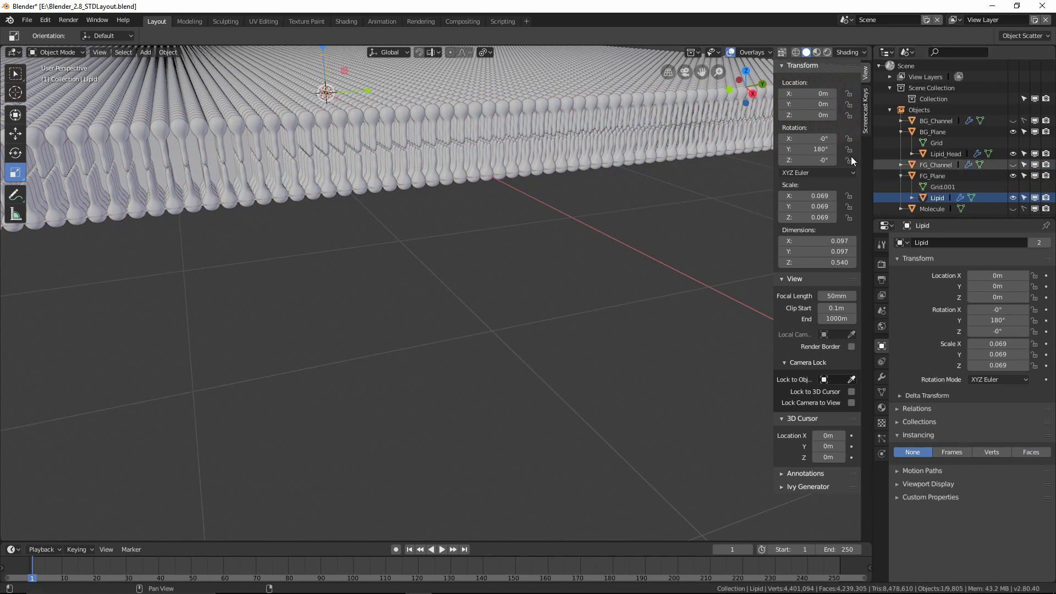
pyautogui.moveTo(819, 160); pyautogui.dragTo(883, 160)
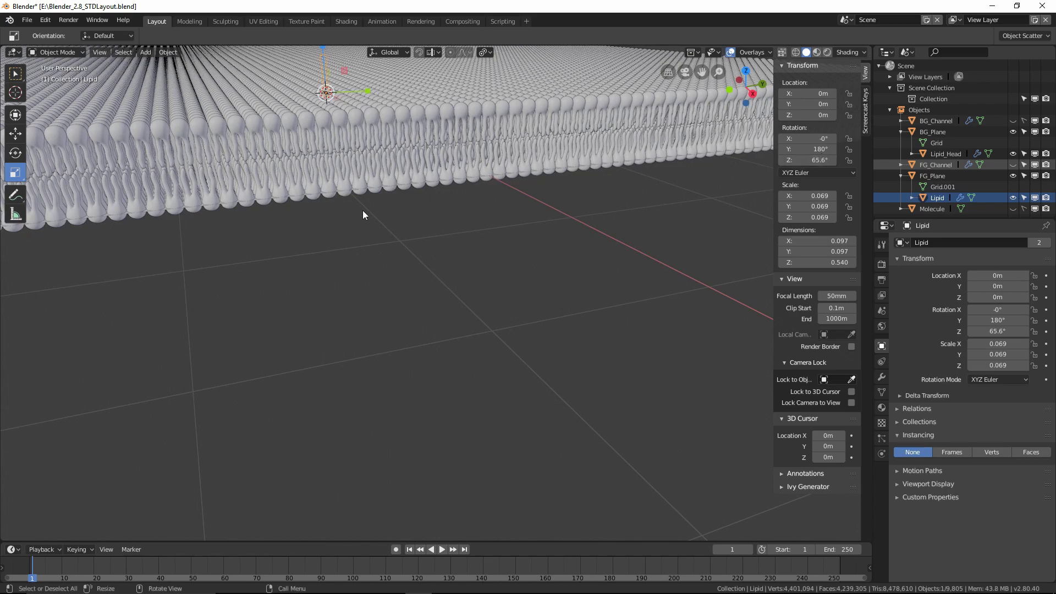
pyautogui.moveTo(362, 210); pyautogui.dragTo(398, 239, button='middle')
pyautogui.scroll(-8, 399, 239)
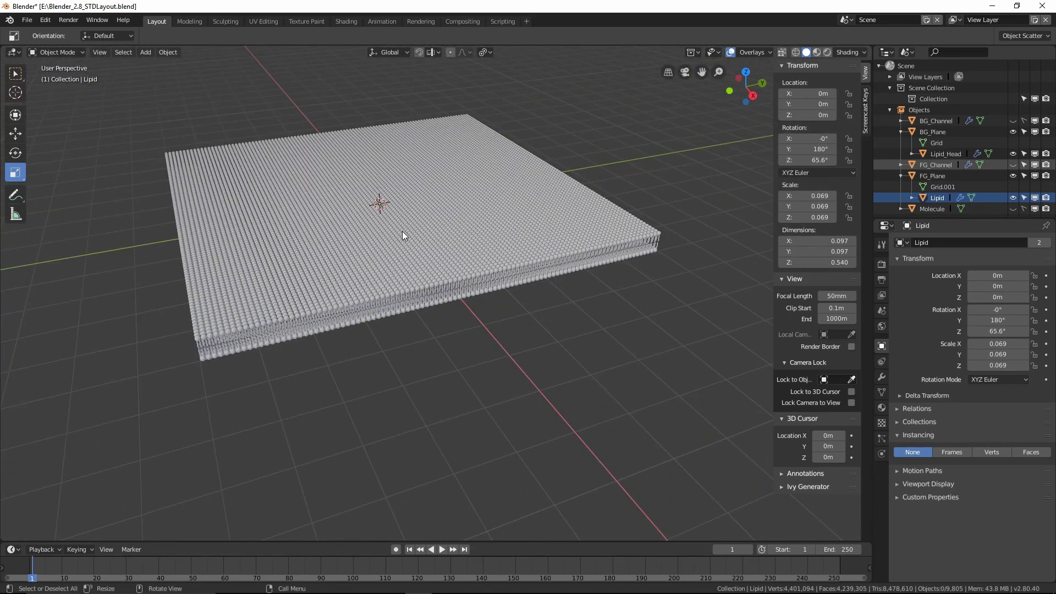
pyautogui.scroll(6, 402, 234)
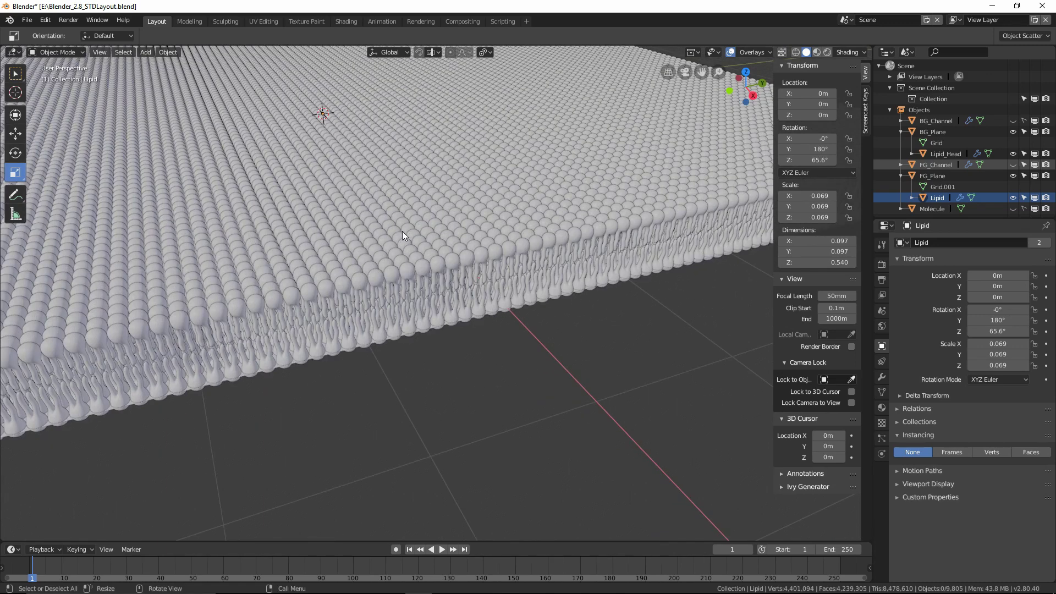
# Step: Collapse the FG_Plane and BG_Plane hierarchies in the outliner, then unhide and select FG_Channel
pyautogui.click(900, 176)
pyautogui.click(901, 133)
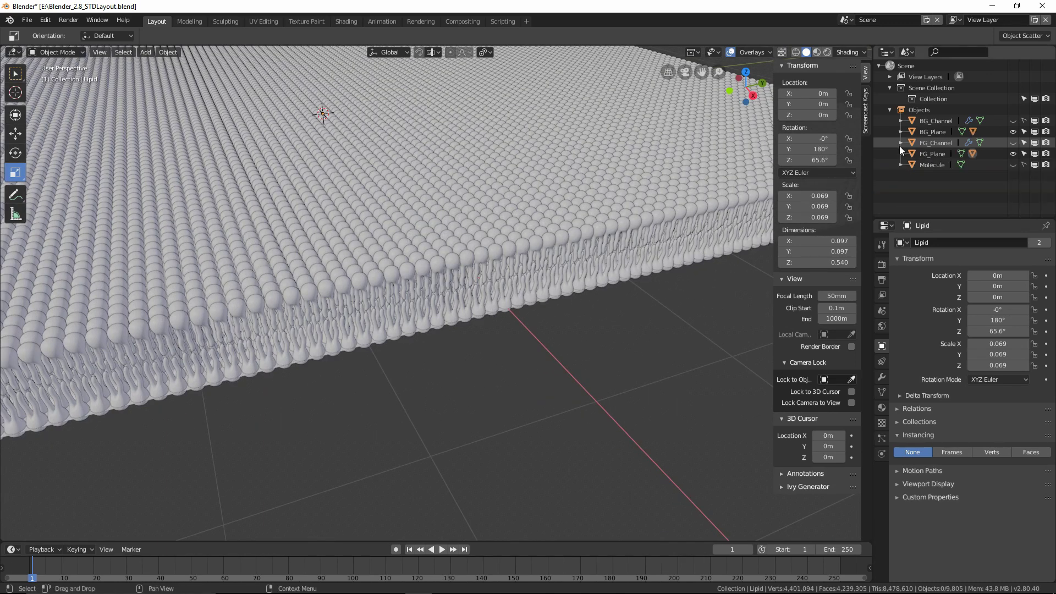
pyautogui.click(1012, 143)
pyautogui.click(933, 145)
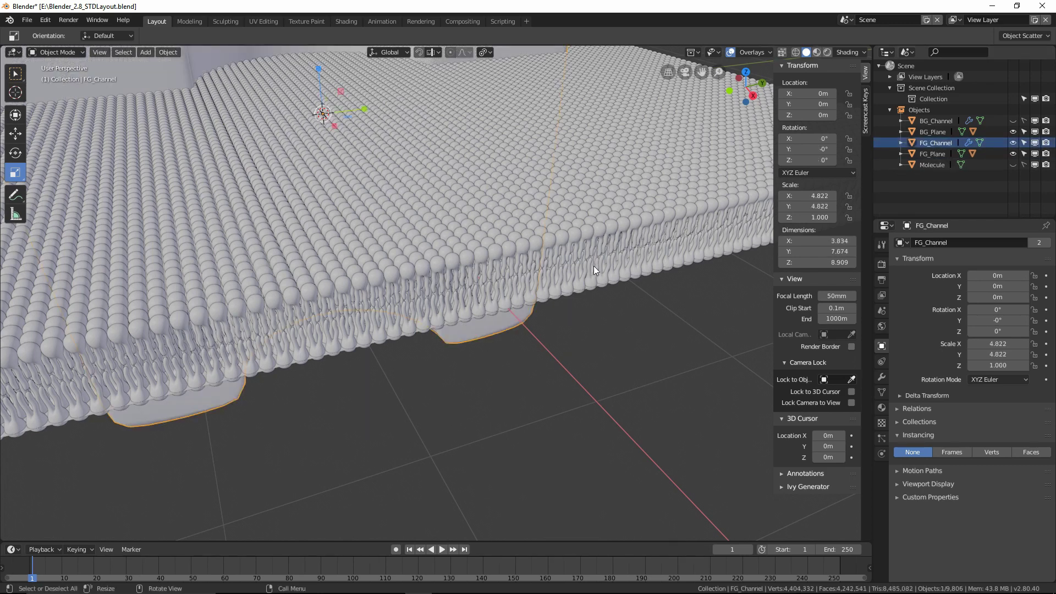
# Step: Move FG_Channel about 6.53 m along X clear of the membrane and scale it uniformly by about 0.081
pyautogui.hotkey('shift', 'space')
pyautogui.click(417, 179)
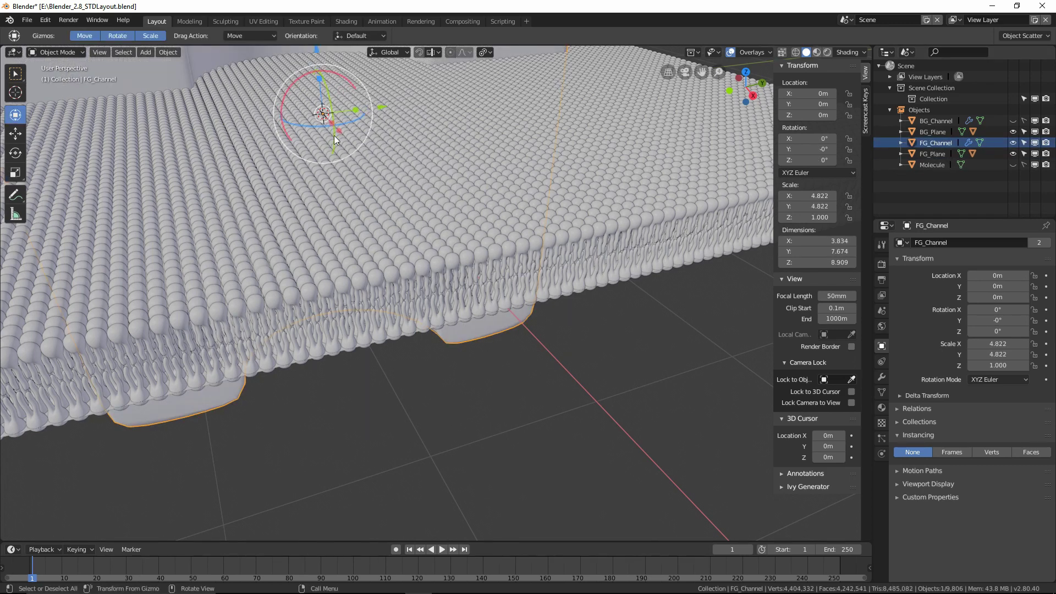
pyautogui.moveTo(339, 131); pyautogui.dragTo(736, 389)
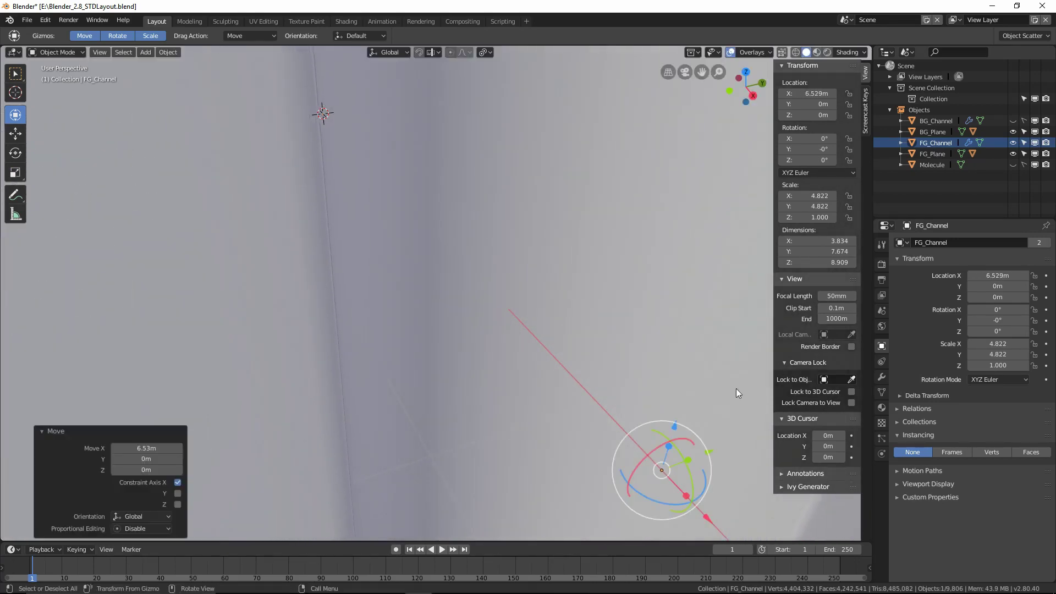
pyautogui.press('s')
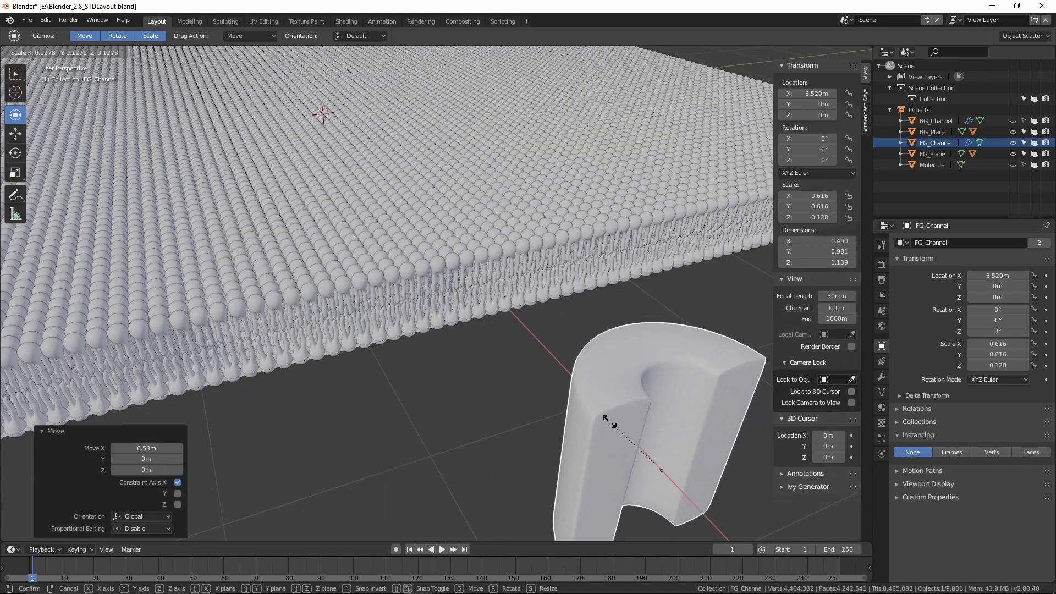
pyautogui.click(629, 437)
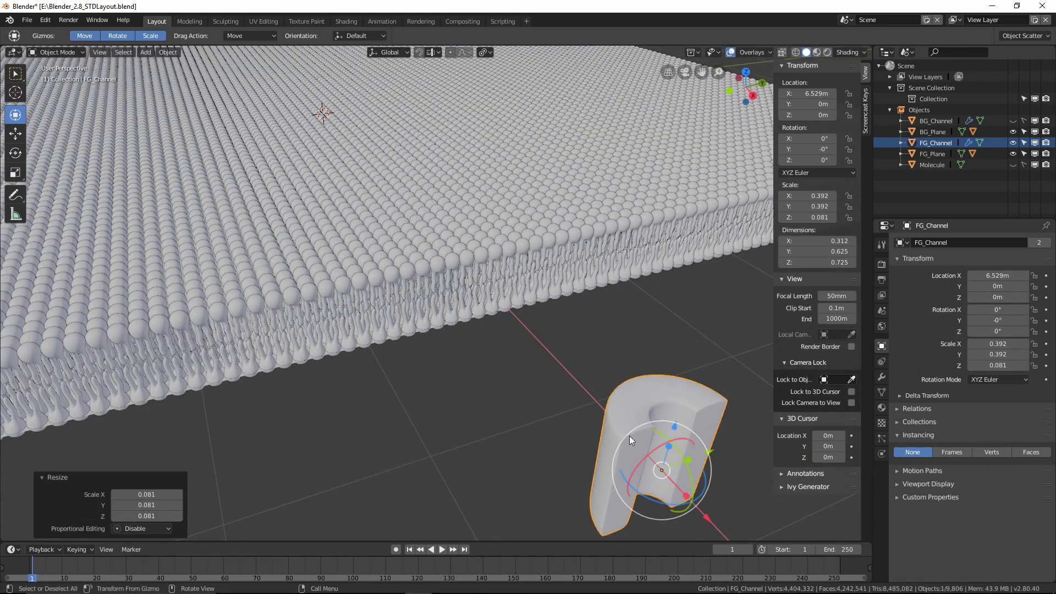
# Step: Move FG_Channel back along X to about 5.06 m at the membrane's front edge and raise it about 0.21 m on Z
pyautogui.moveTo(708, 522); pyautogui.dragTo(531, 362)
pyautogui.moveTo(530, 359); pyautogui.dragTo(380, 246, button='middle')
pyautogui.moveTo(315, 95); pyautogui.dragTo(310, 65)
pyautogui.moveTo(240, 114); pyautogui.dragTo(308, 146, button='middle')
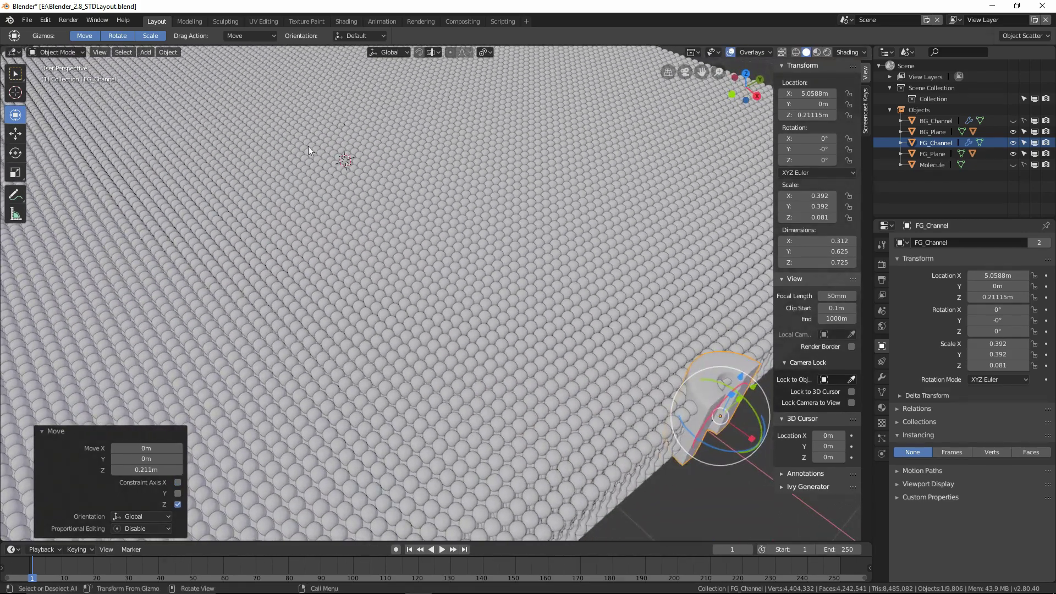
pyautogui.scroll(-3, 734, 448)
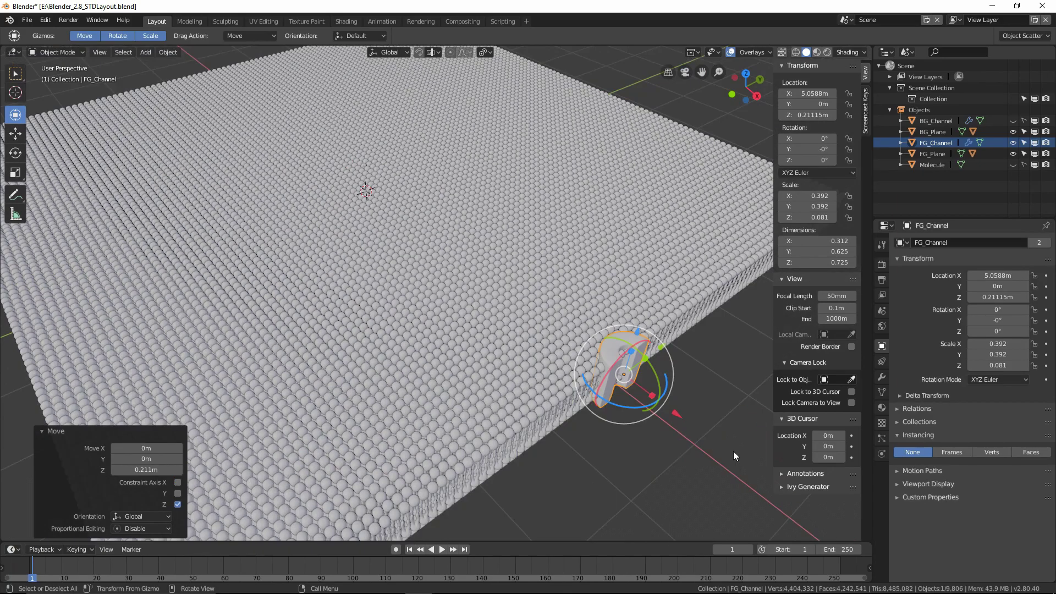
# Step: Move FG_Channel about 0.05 m along negative X into the membrane's front edge and check its fit among the lipids
pyautogui.press('g')
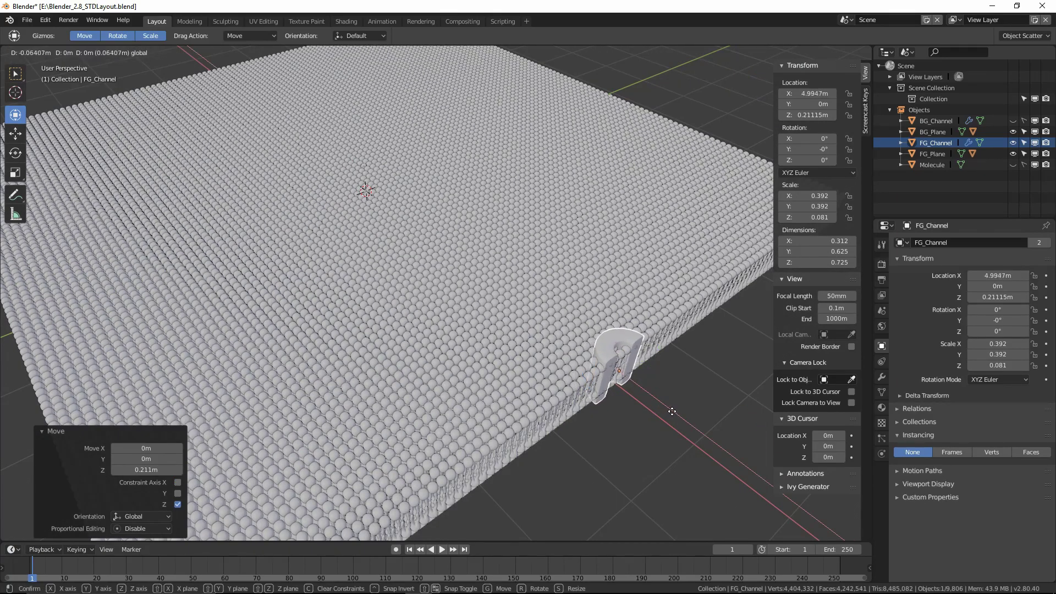
pyautogui.click(670, 412)
pyautogui.press('KP_Decimal')
pyautogui.moveTo(673, 403); pyautogui.dragTo(461, 365, button='middle')
pyautogui.scroll(-7, 523, 374)
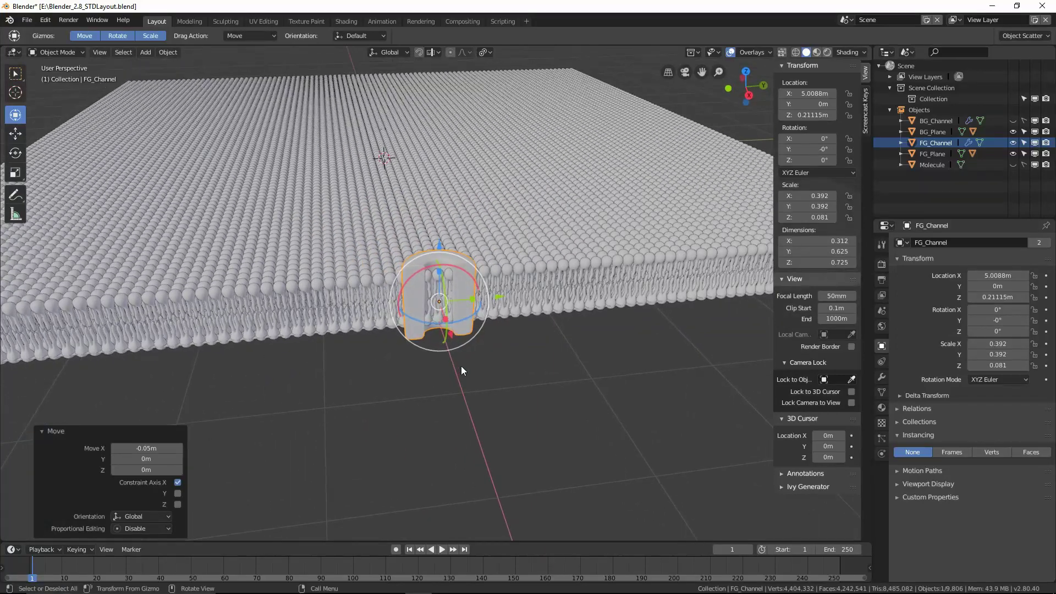
pyautogui.scroll(6, 462, 364)
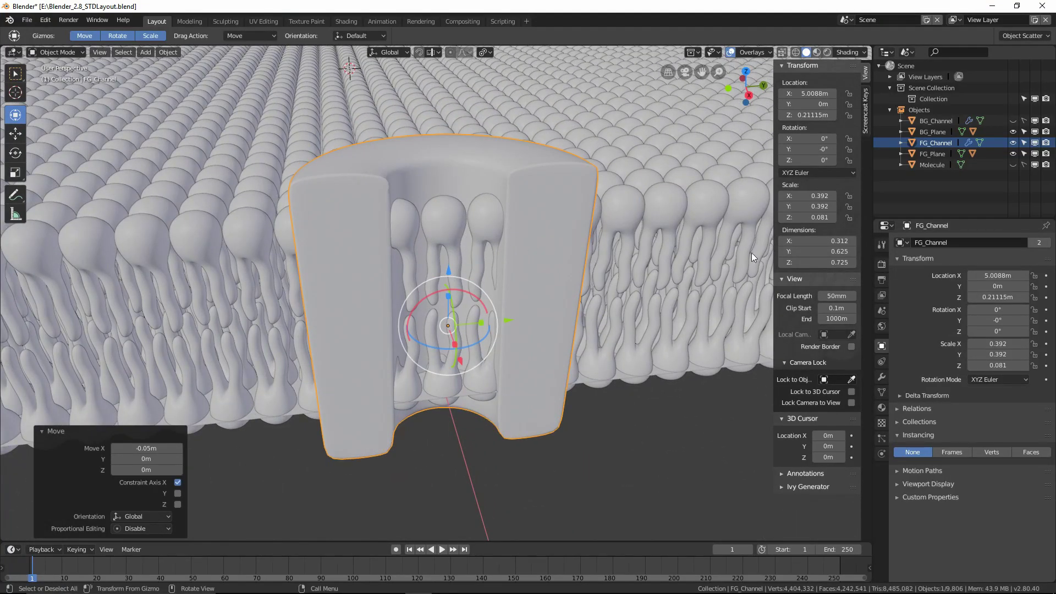
# Step: Put FG_Plane in Edit Mode and set its instancing to None so its grid faces can be picked
pyautogui.click(932, 153)
pyautogui.hotkey('ctrl', 'Tab')
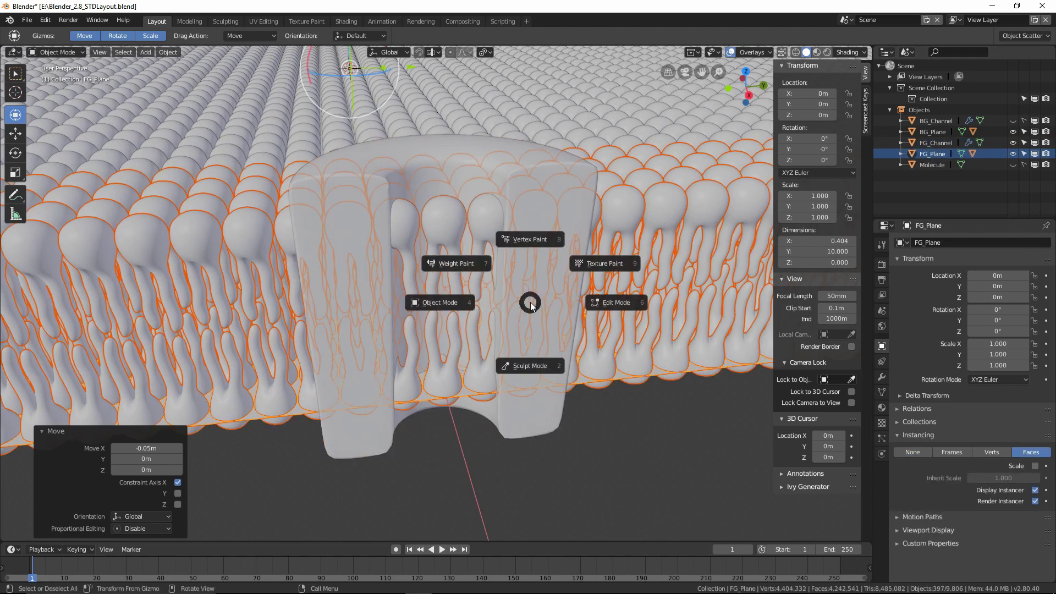
pyautogui.click(613, 303)
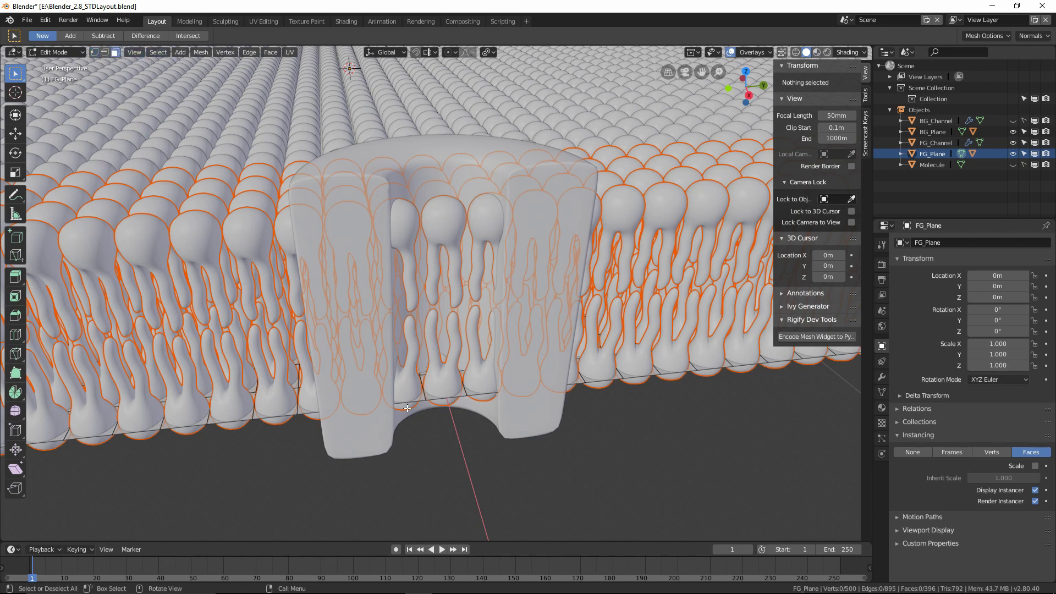
pyautogui.click(406, 390)
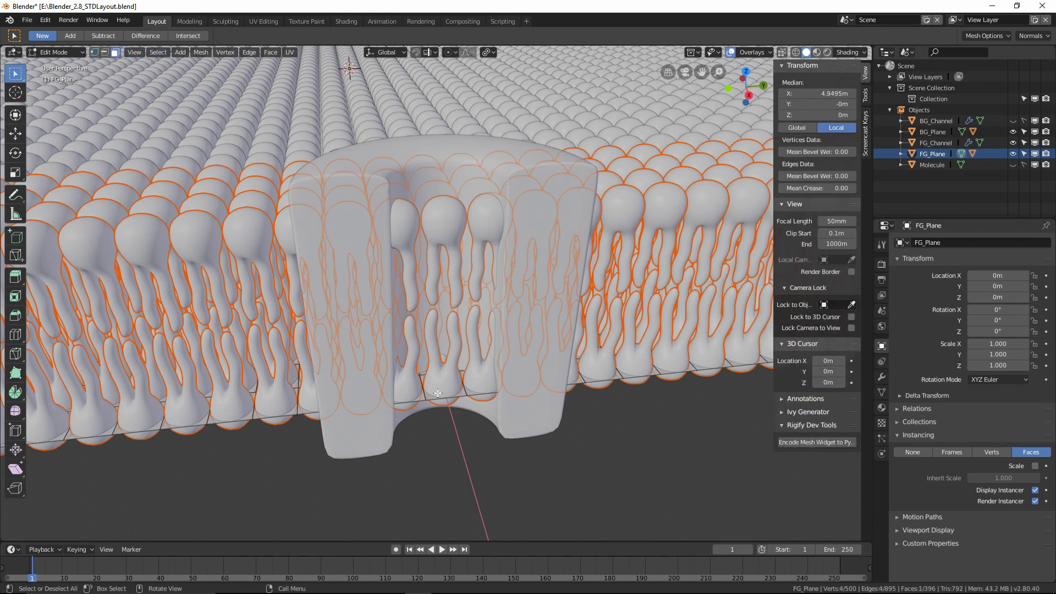
pyautogui.click(913, 452)
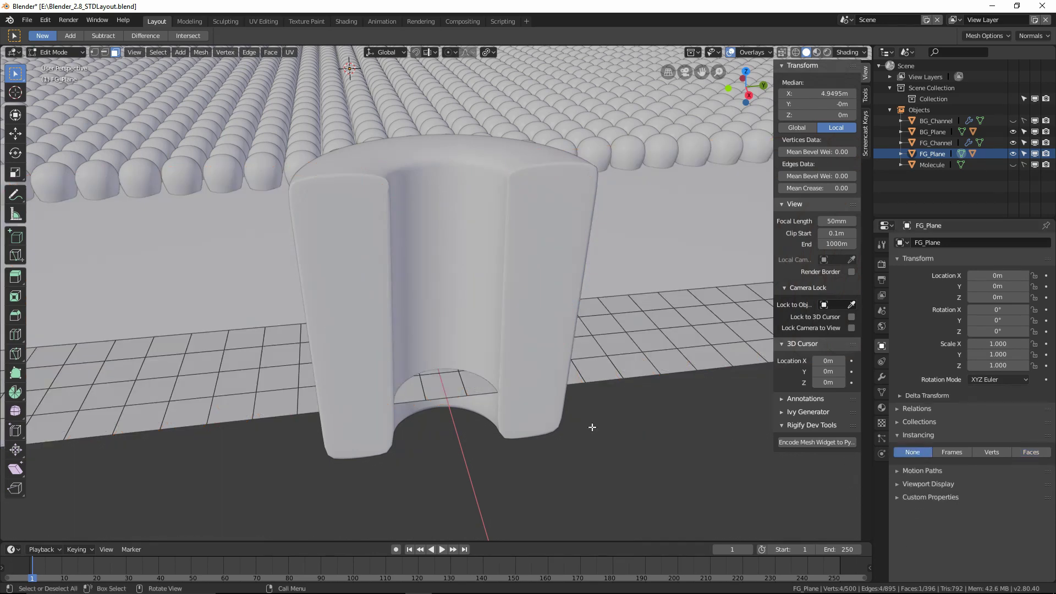
# Step: Select the FG_Plane grid faces within FG_Channel's footprint, using wireframe shading to reach those behind the channel
pyautogui.click(425, 388)
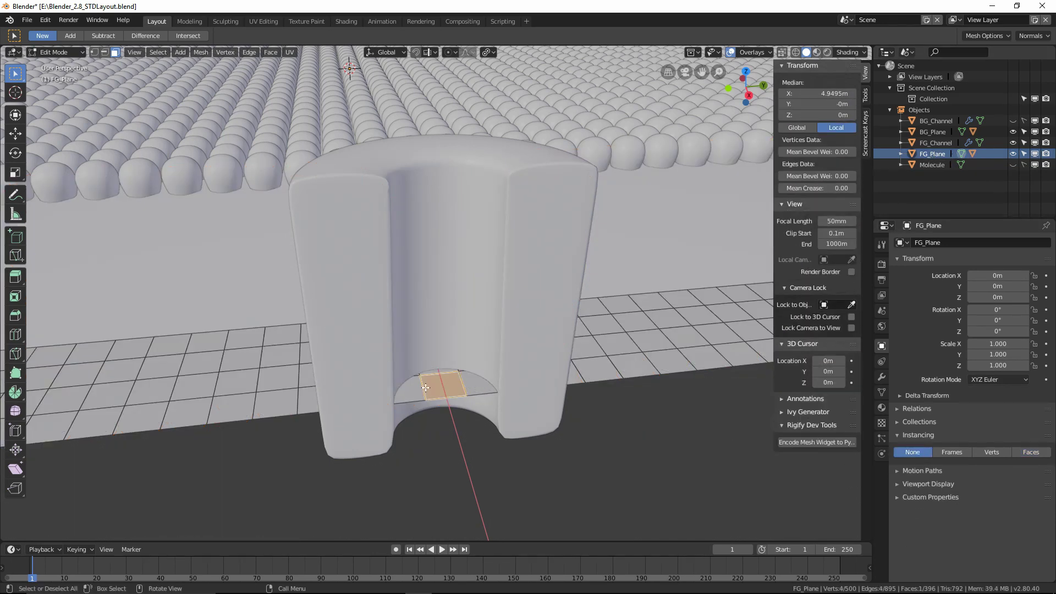
pyautogui.keyDown('shift'); pyautogui.click(411, 389); pyautogui.keyUp('shift')
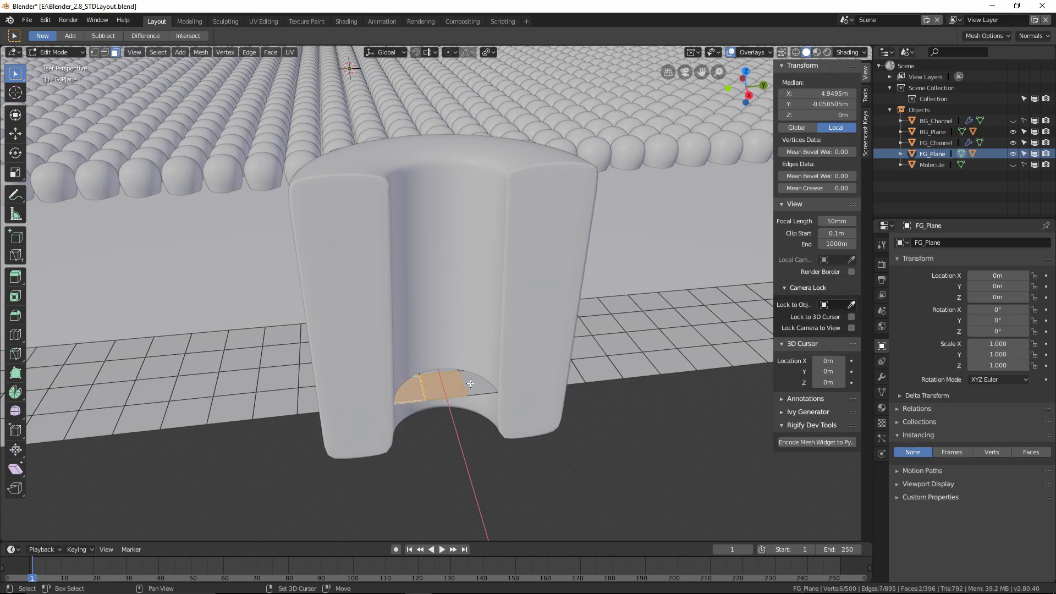
pyautogui.keyDown('shift'); pyautogui.click(468, 383); pyautogui.keyUp('shift')
pyautogui.keyDown('shift'); pyautogui.click(445, 370); pyautogui.keyUp('shift')
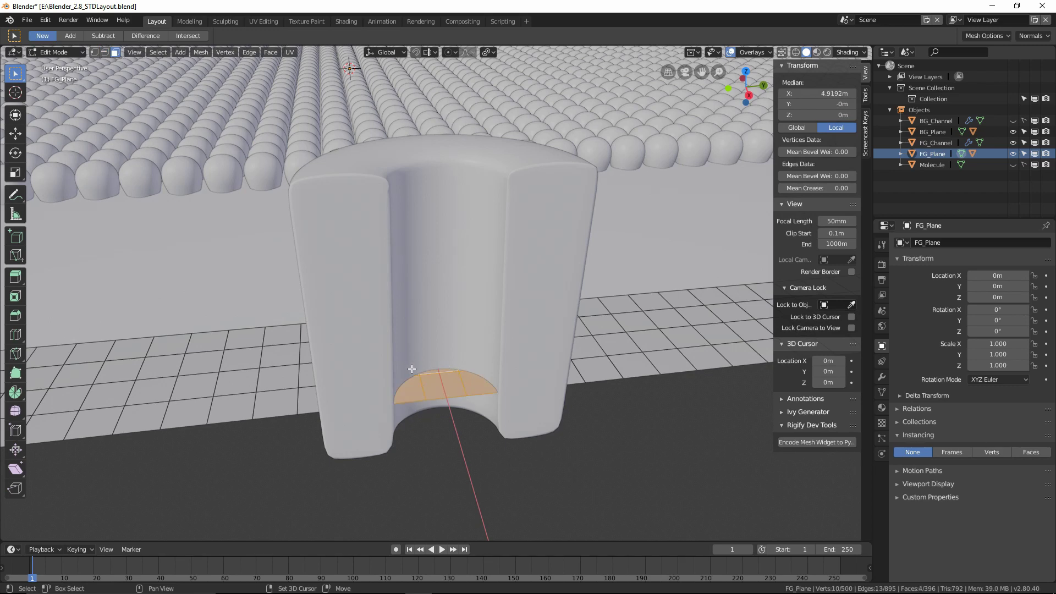
pyautogui.click(796, 52)
pyautogui.keyDown('shift'); pyautogui.click(471, 360); pyautogui.keyUp('shift')
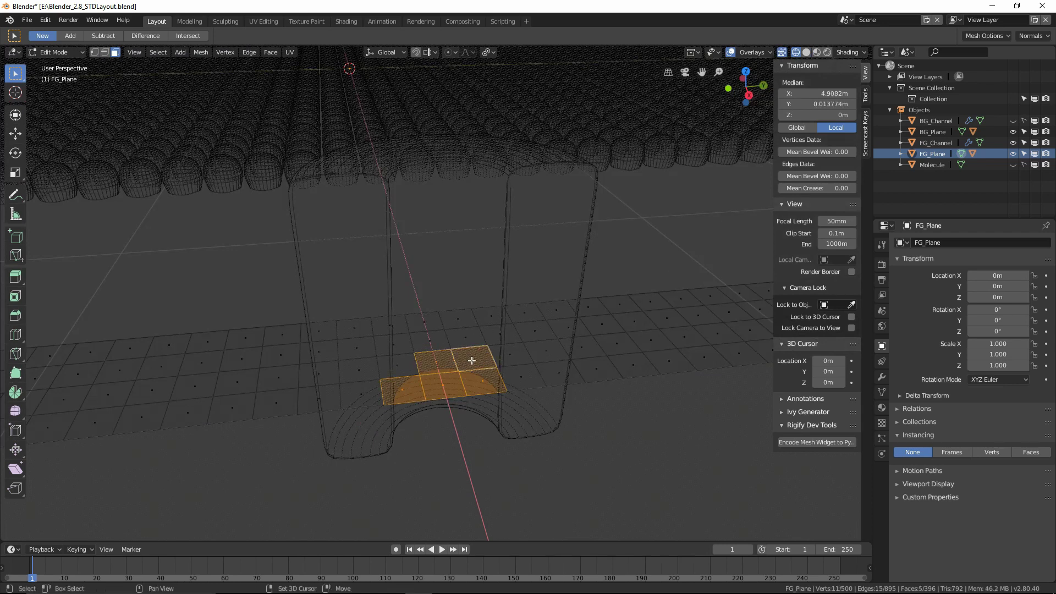
# Step: Delete the ten FG_Plane faces overlapping the foreground channel to open a gap for it
pyautogui.keyDown('shift'); pyautogui.click(399, 364); pyautogui.keyUp('shift')
pyautogui.keyDown('shift'); pyautogui.click(372, 372); pyautogui.keyUp('shift')
pyautogui.keyDown('shift'); pyautogui.click(369, 394); pyautogui.keyUp('shift')
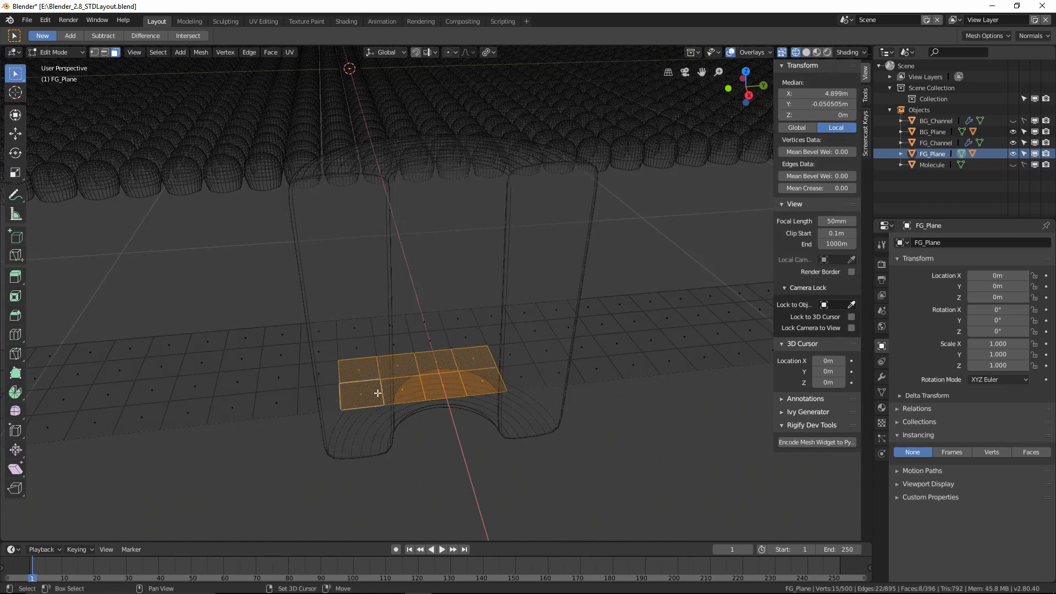
pyautogui.keyDown('shift'); pyautogui.click(505, 358); pyautogui.keyUp('shift')
pyautogui.keyDown('shift'); pyautogui.click(517, 379); pyautogui.keyUp('shift')
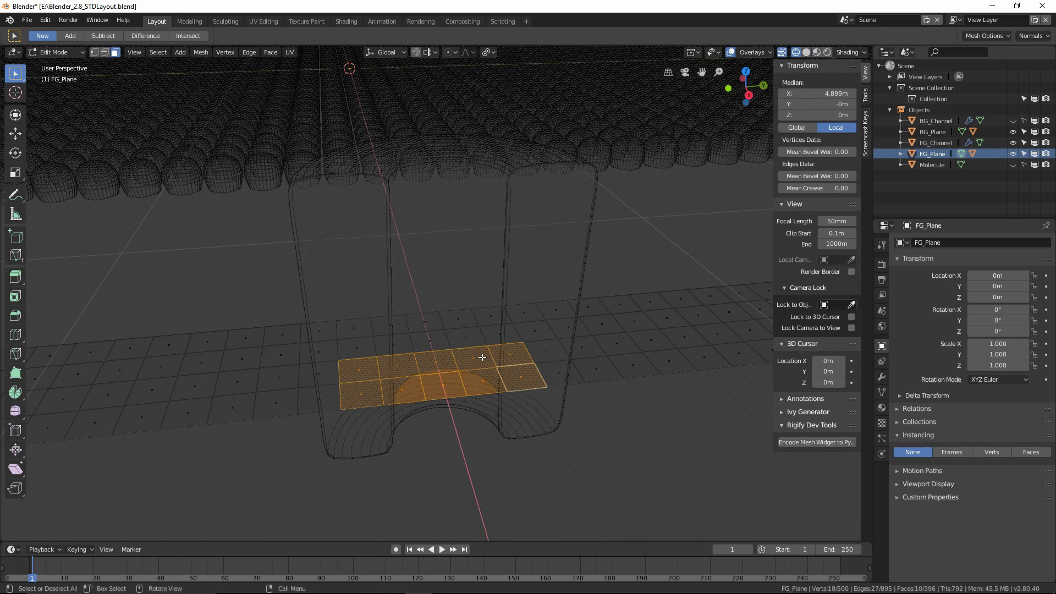
pyautogui.press('x')
pyautogui.click(482, 358)
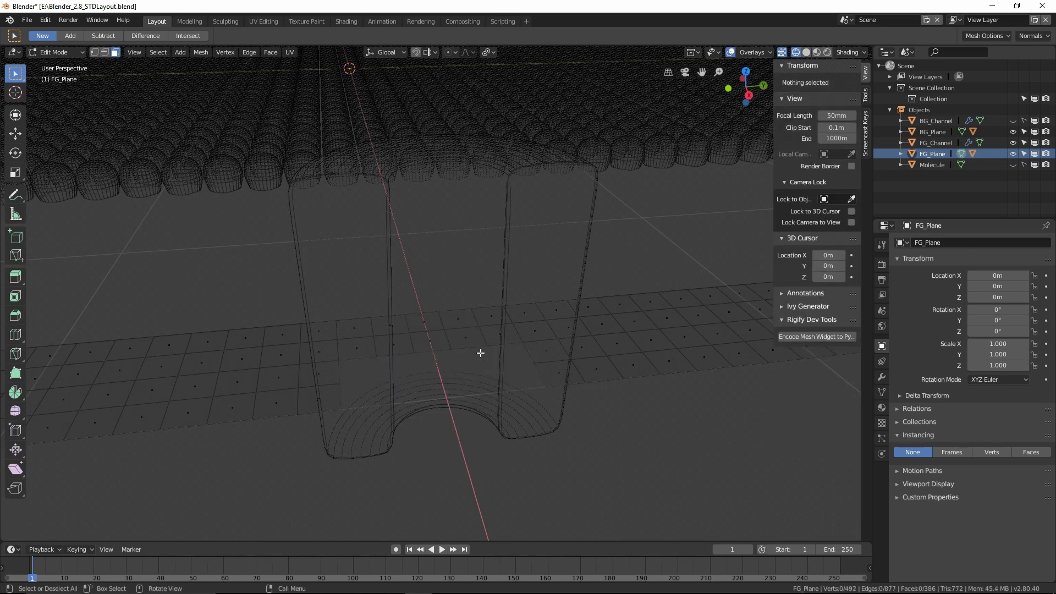
# Step: Return FG_Plane to Object Mode in solid shading and set its instancing to Faces
pyautogui.click(806, 51)
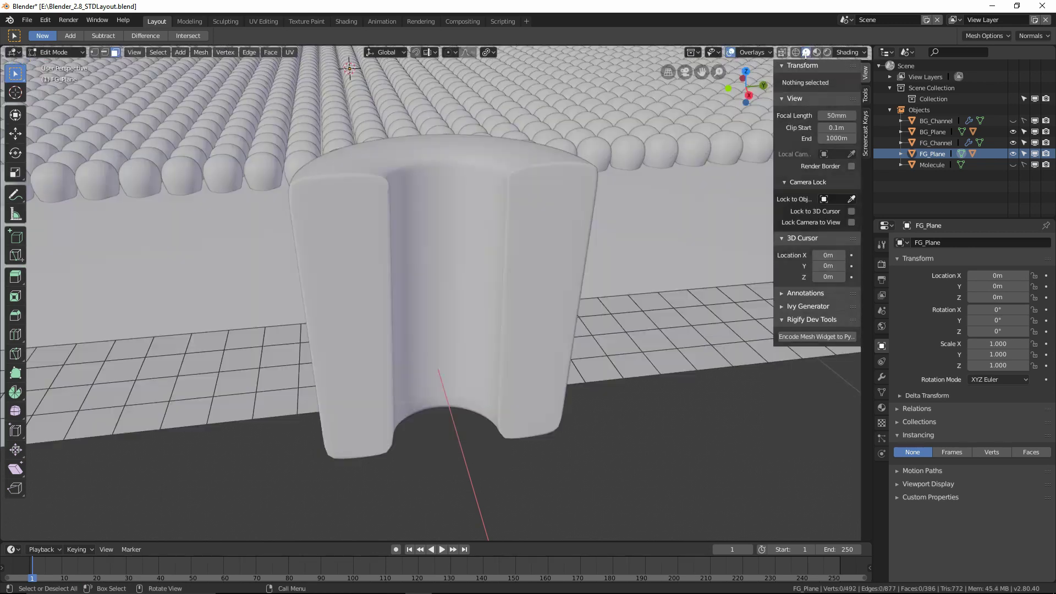
pyautogui.hotkey('ctrl', 'Tab')
pyautogui.click(520, 266)
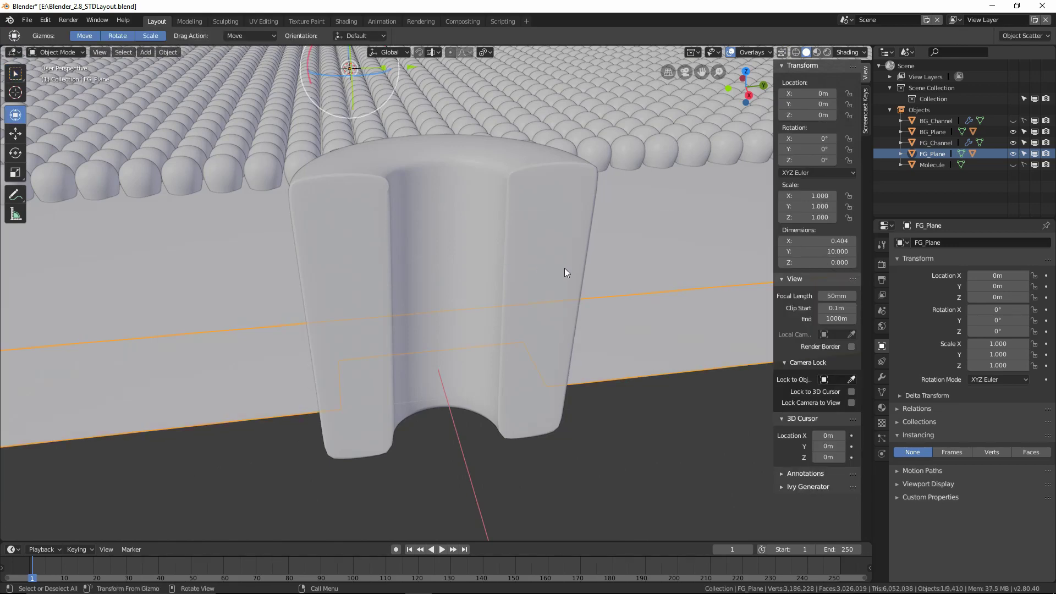
pyautogui.click(1028, 454)
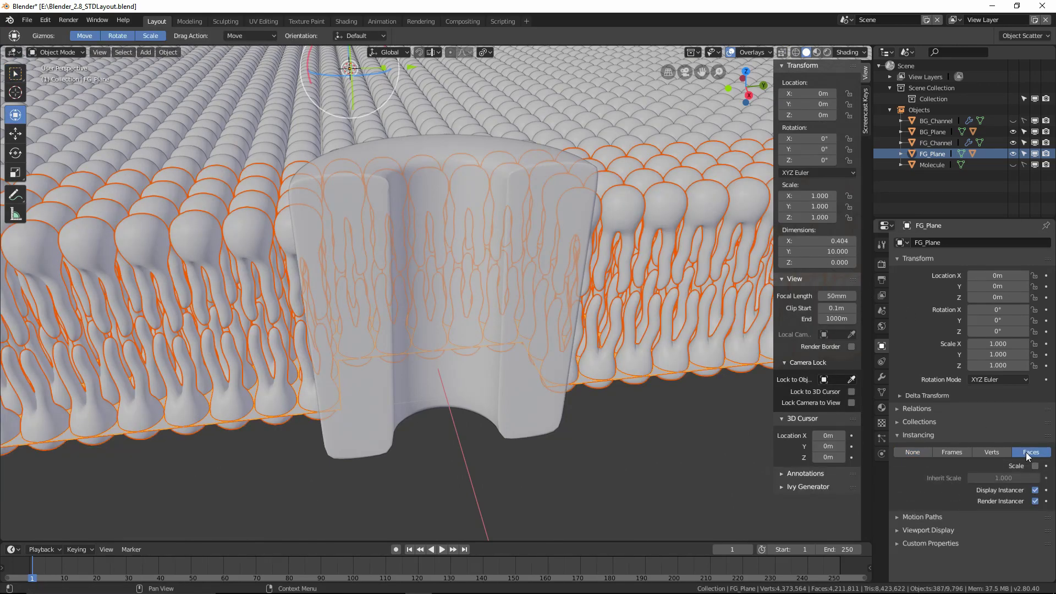
pyautogui.scroll(-8, 517, 437)
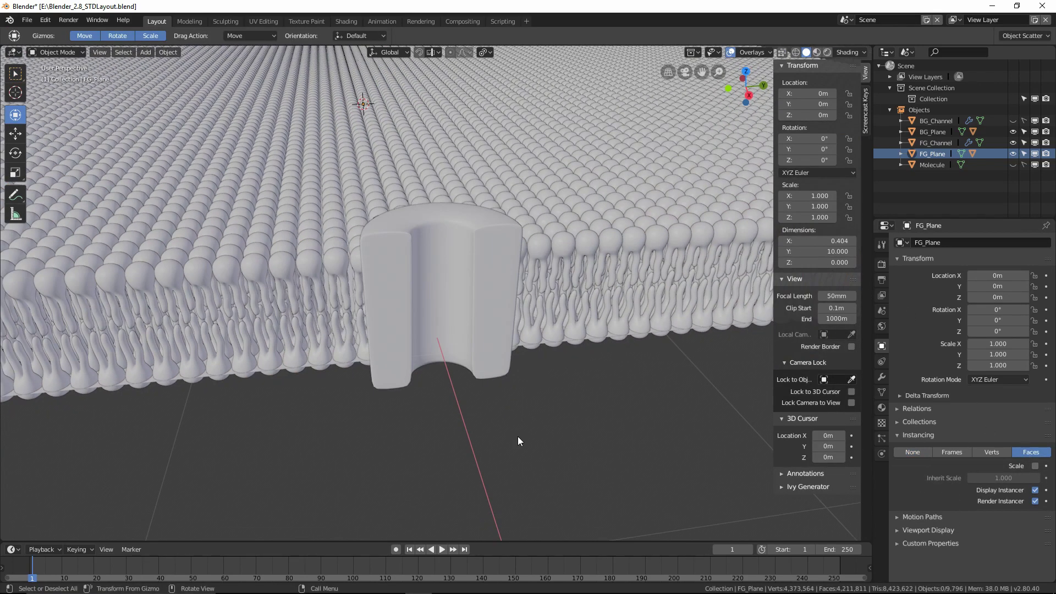
pyautogui.moveTo(521, 429); pyautogui.dragTo(370, 418, button='middle')
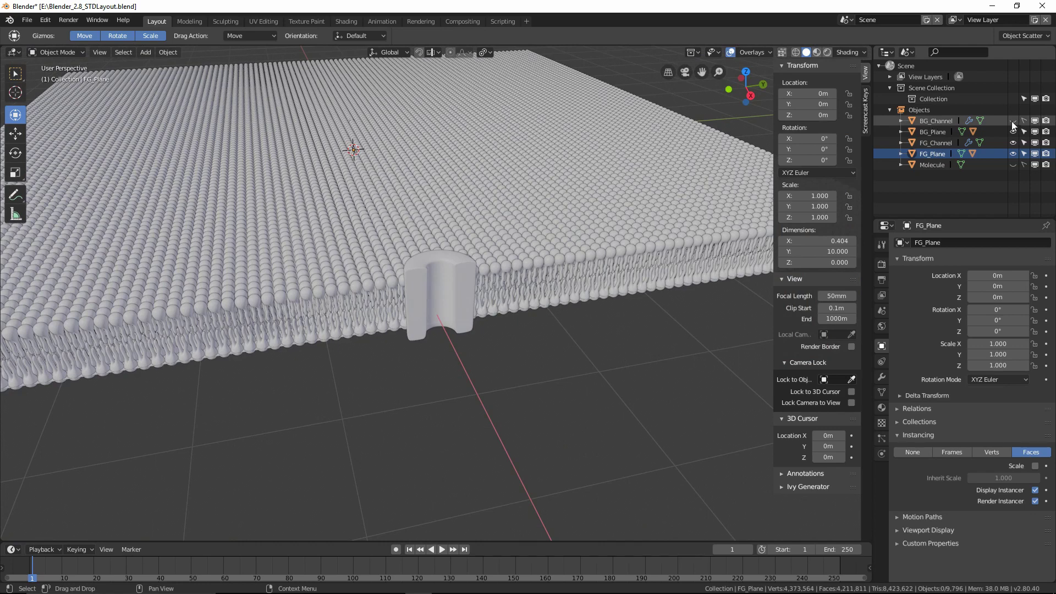
# Step: Unhide BG_Channel and move it up about 0.47 m in Z and about 4 m along X, towards the foreground channel
pyautogui.click(934, 120)
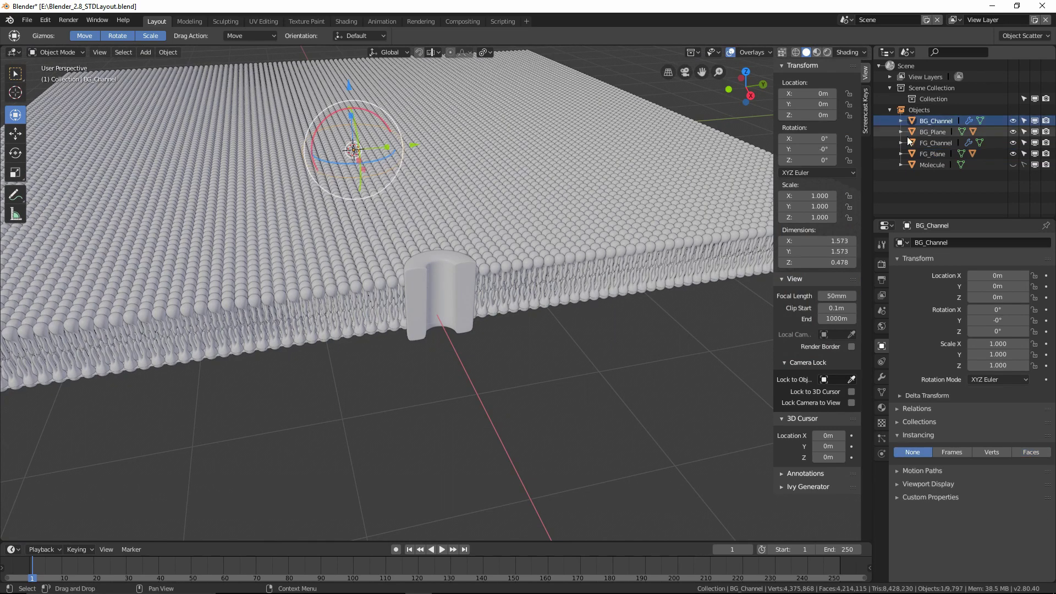
pyautogui.scroll(-2, 542, 274)
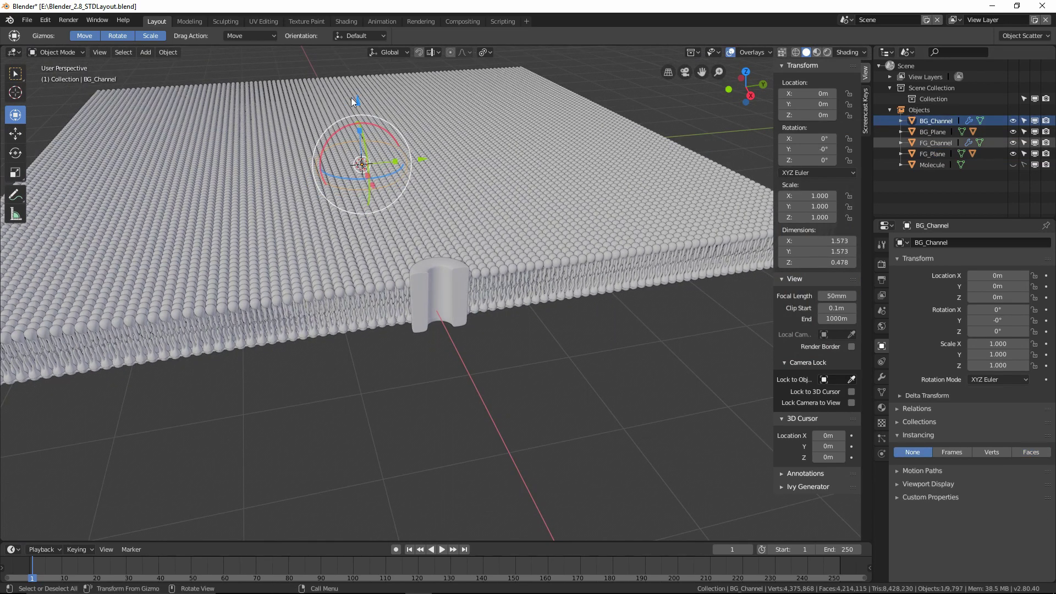
pyautogui.moveTo(358, 101); pyautogui.dragTo(358, 78)
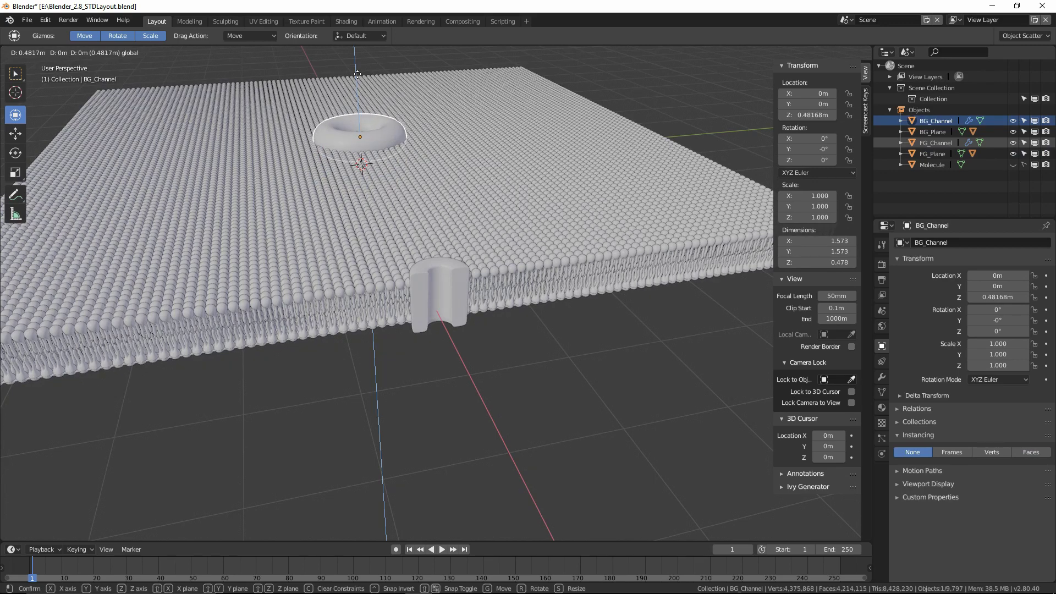
pyautogui.moveTo(358, 78); pyautogui.dragTo(457, 139, button='middle')
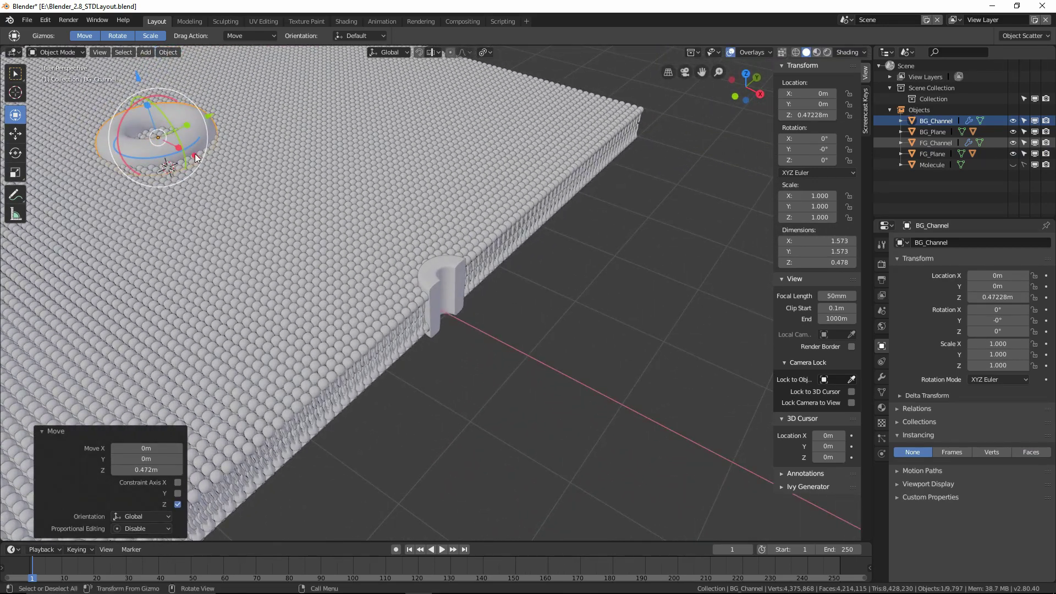
pyautogui.moveTo(195, 154); pyautogui.dragTo(508, 316)
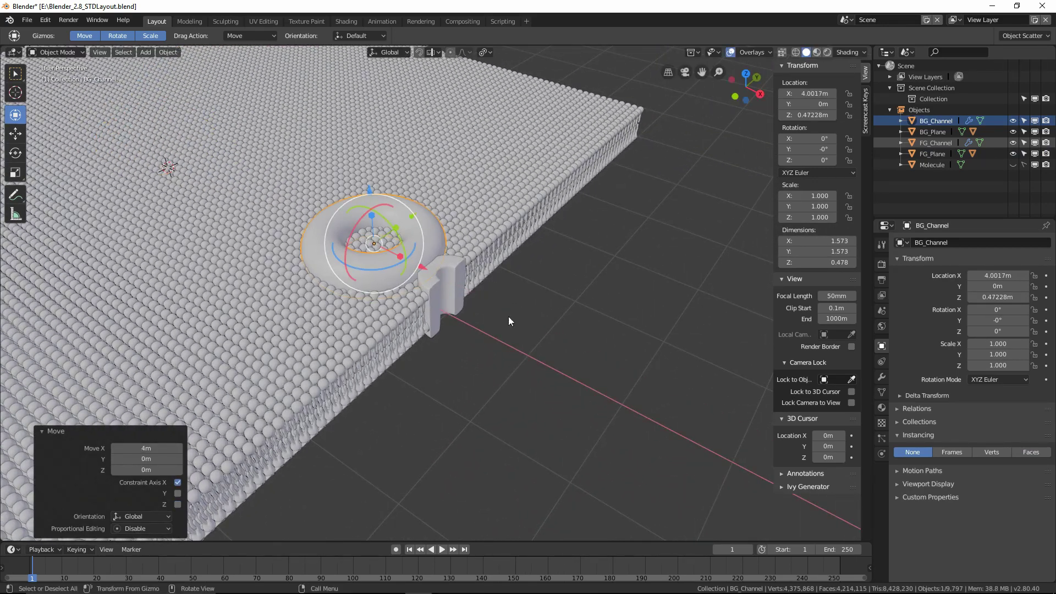
# Step: Scale BG_Channel down to about 0.456 and move it back along X to about 3.28 m, then deselect everything
pyautogui.press('s')
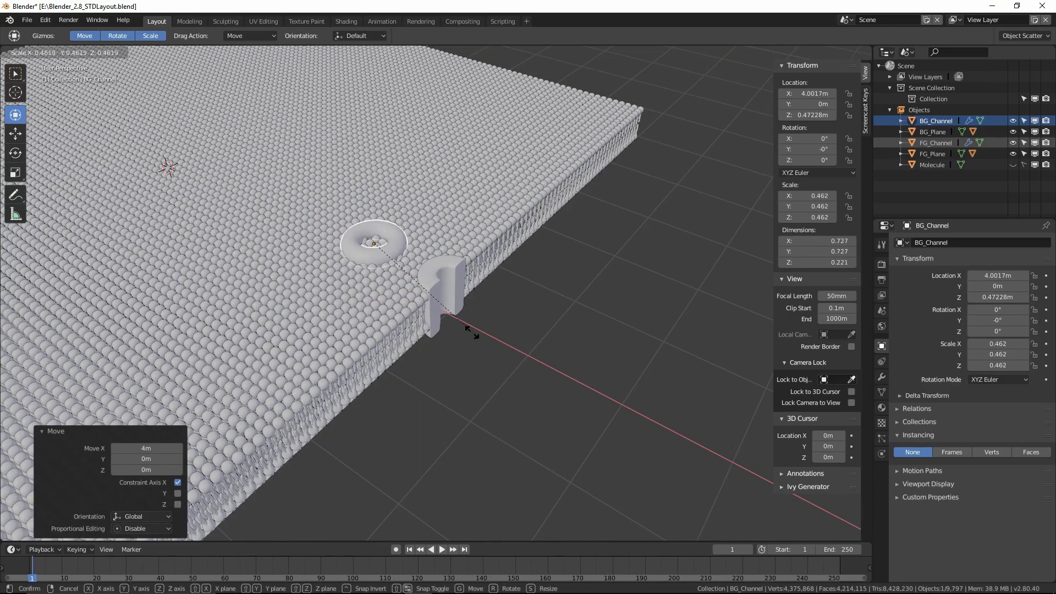
pyautogui.click(474, 331)
pyautogui.moveTo(562, 326); pyautogui.dragTo(517, 302, button='middle')
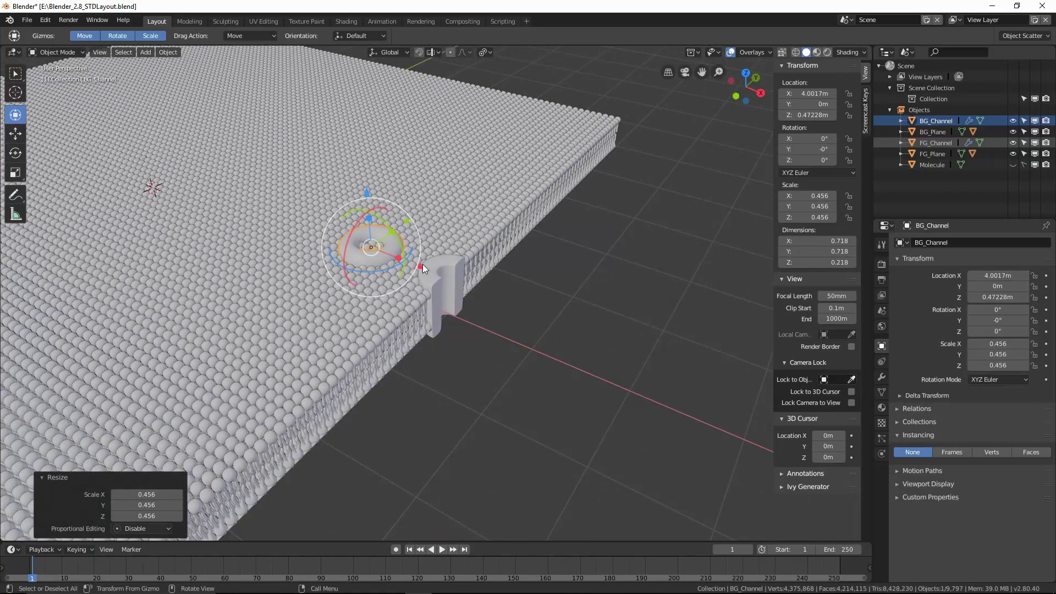
pyautogui.moveTo(422, 266); pyautogui.dragTo(372, 245)
pyautogui.hotkey('alt', 'a')
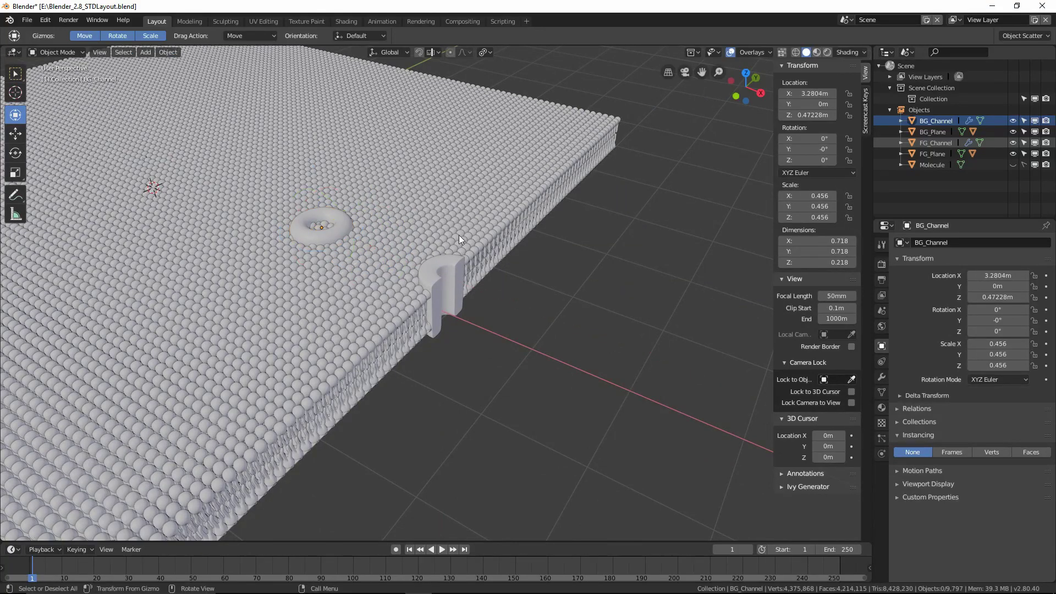
# Step: Add a camera to the scene and enable Lock Camera to View
pyautogui.hotkey('shift', 'a')
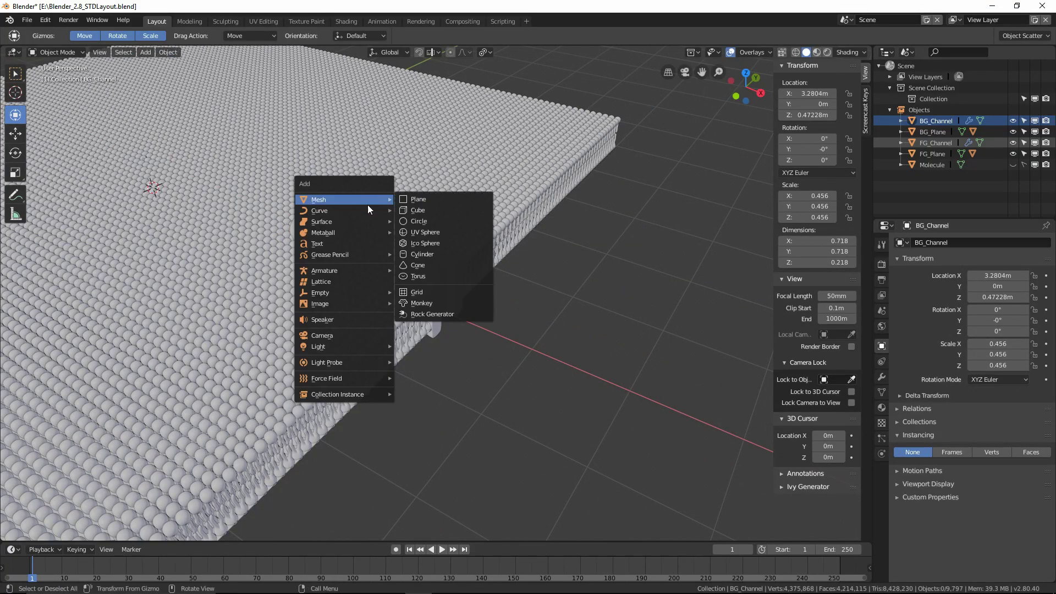
pyautogui.click(332, 336)
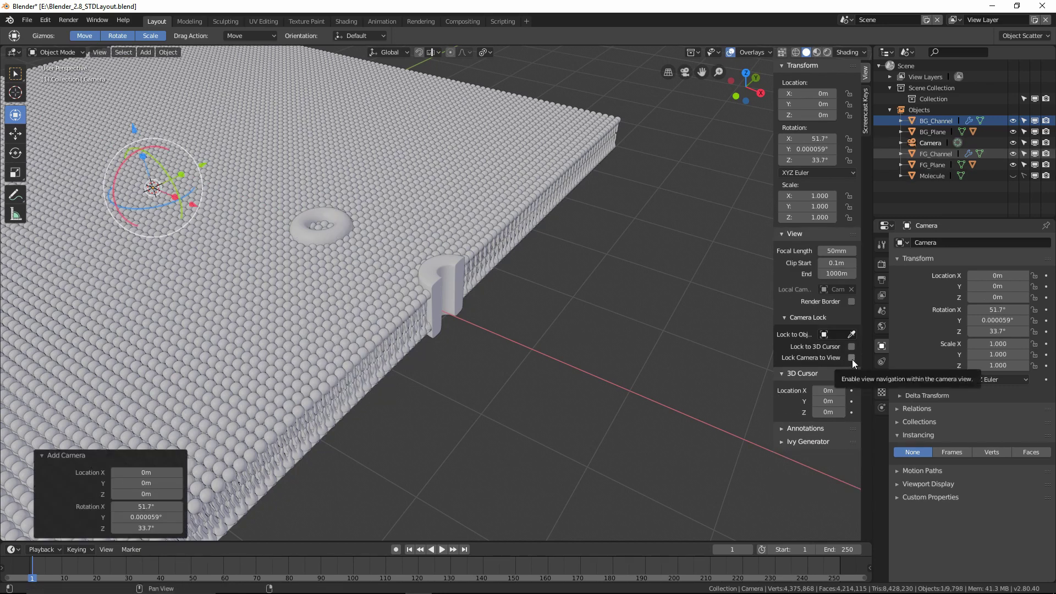
pyautogui.click(852, 358)
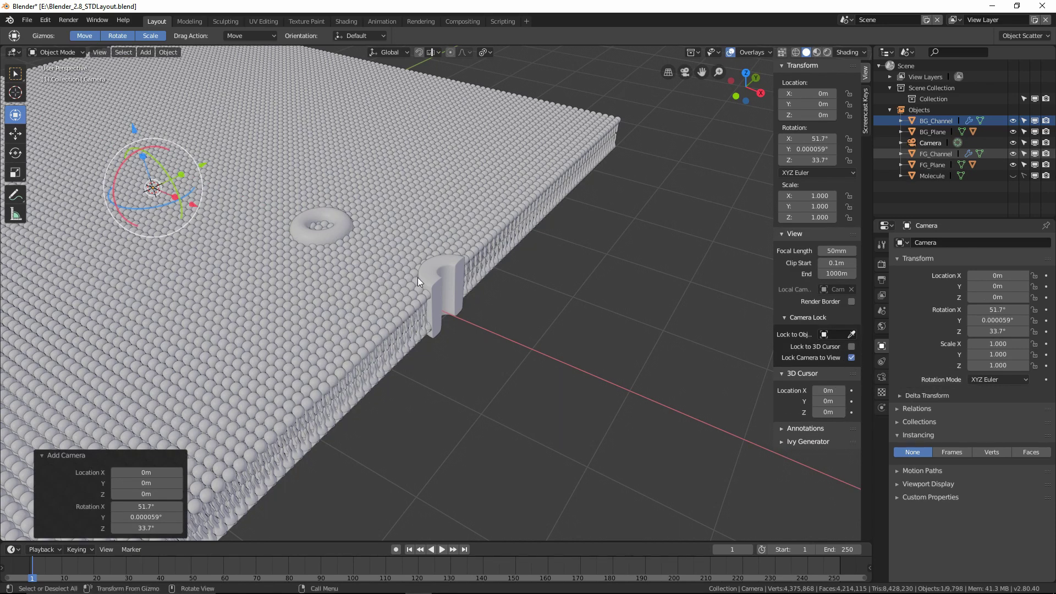
# Step: Position the camera at about X 8.76, Y -0.86, Z 1.59 m, framing the foreground channel, the membrane edge and the background channel
pyautogui.press('KP_0')
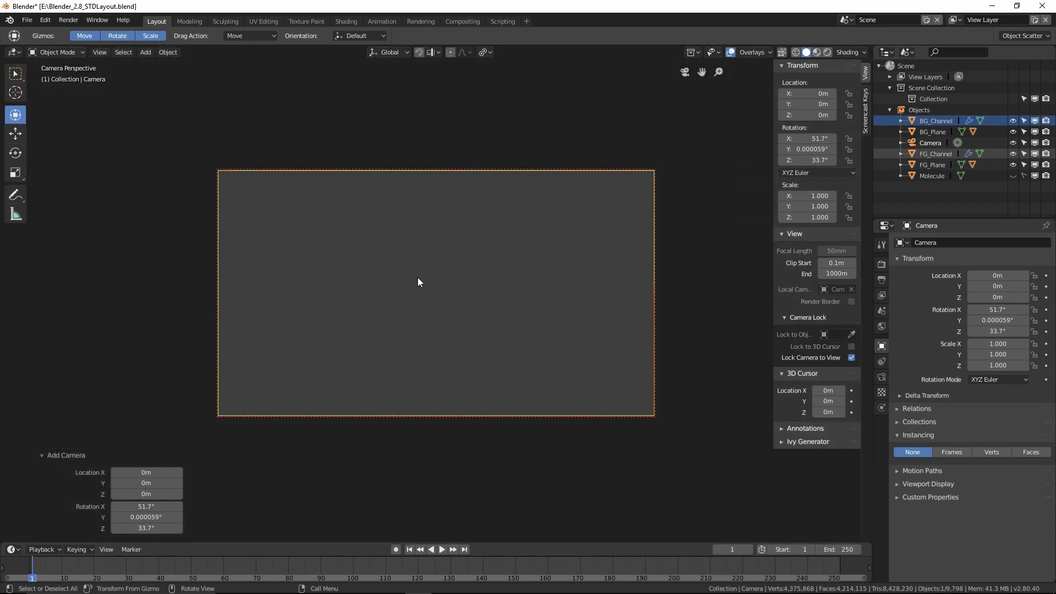
pyautogui.scroll(-8, 428, 319)
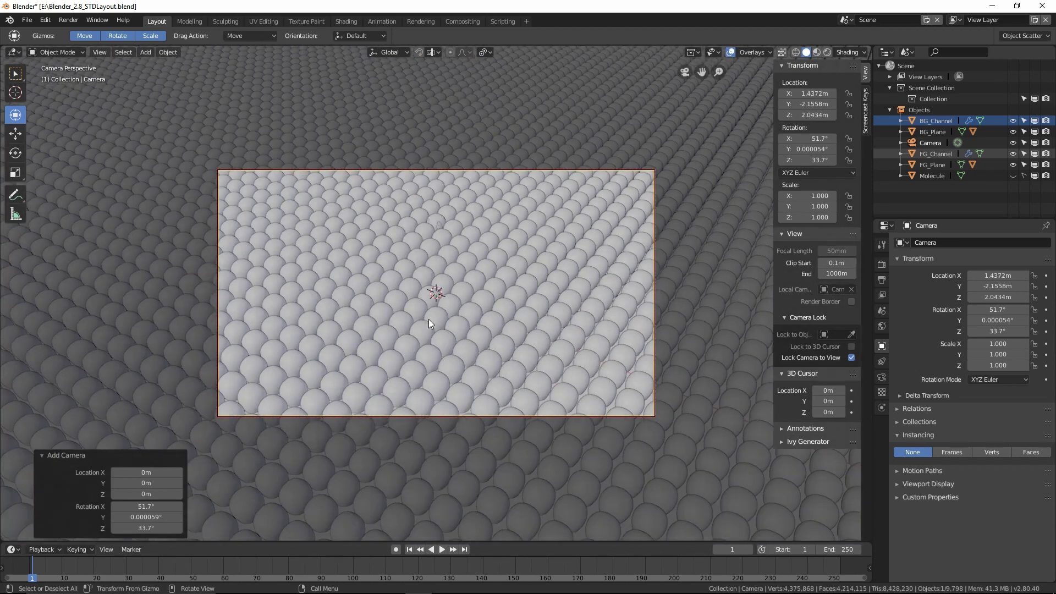
pyautogui.scroll(-6, 428, 322)
pyautogui.press('KP_1')
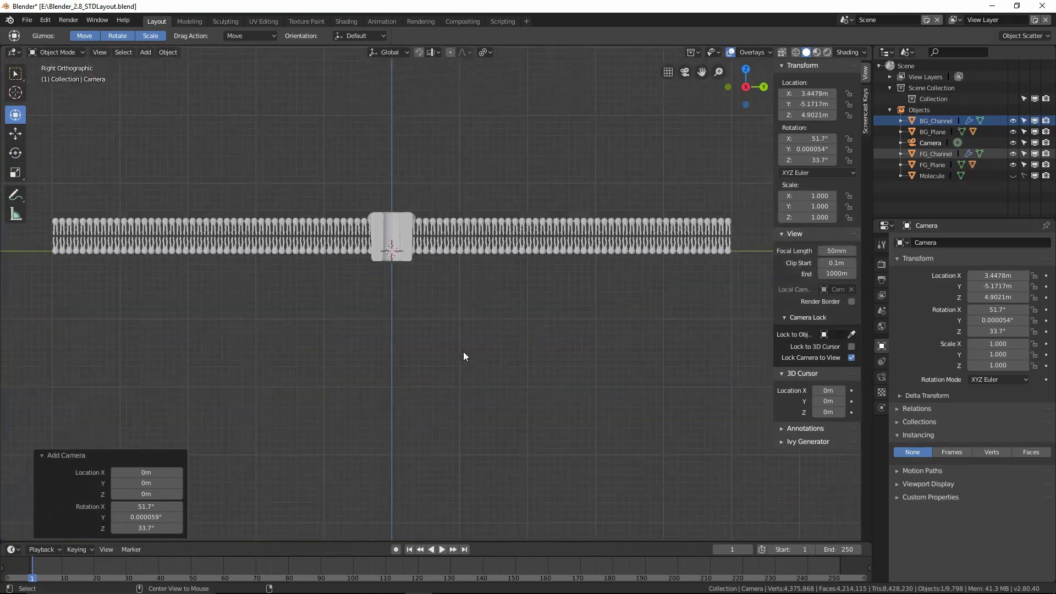
pyautogui.moveTo(454, 345)
pyautogui.mouseDown(button='middle')
pyautogui.moveTo(419, 342)
pyautogui.moveTo(450, 355)
pyautogui.mouseUp(button='middle')
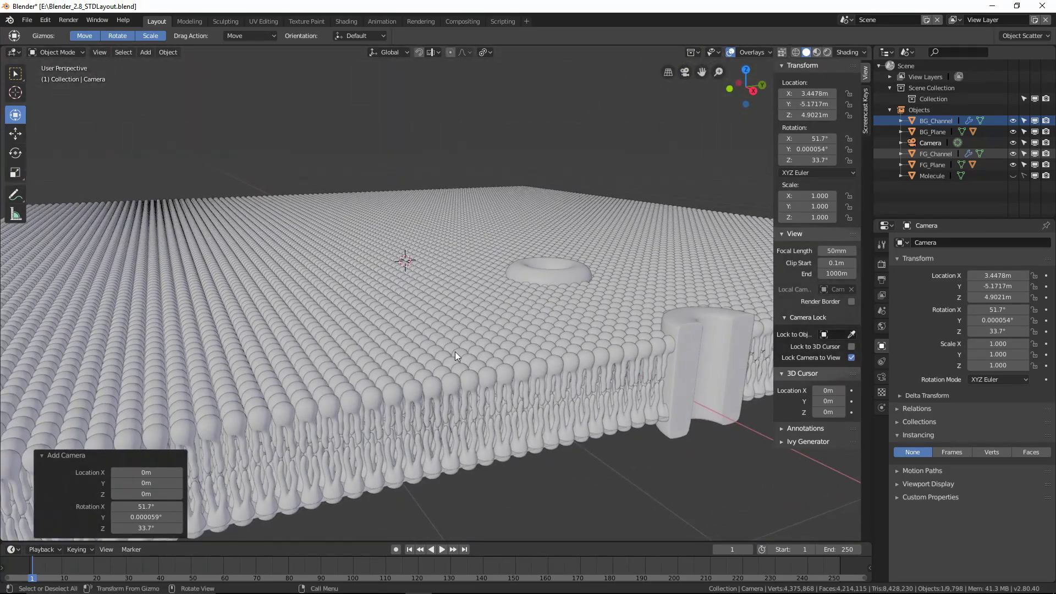
pyautogui.press('KP_0')
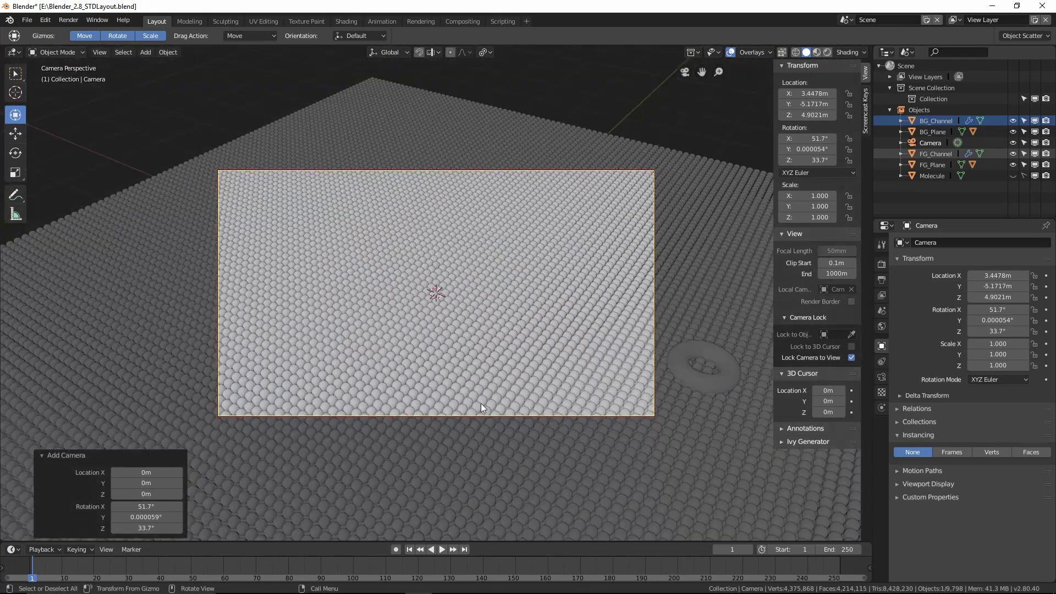
pyautogui.scroll(-2, 483, 403)
pyautogui.keyDown('shift'); pyautogui.moveTo(520, 426); pyautogui.dragTo(400, 338, button='middle'); pyautogui.keyUp('shift')
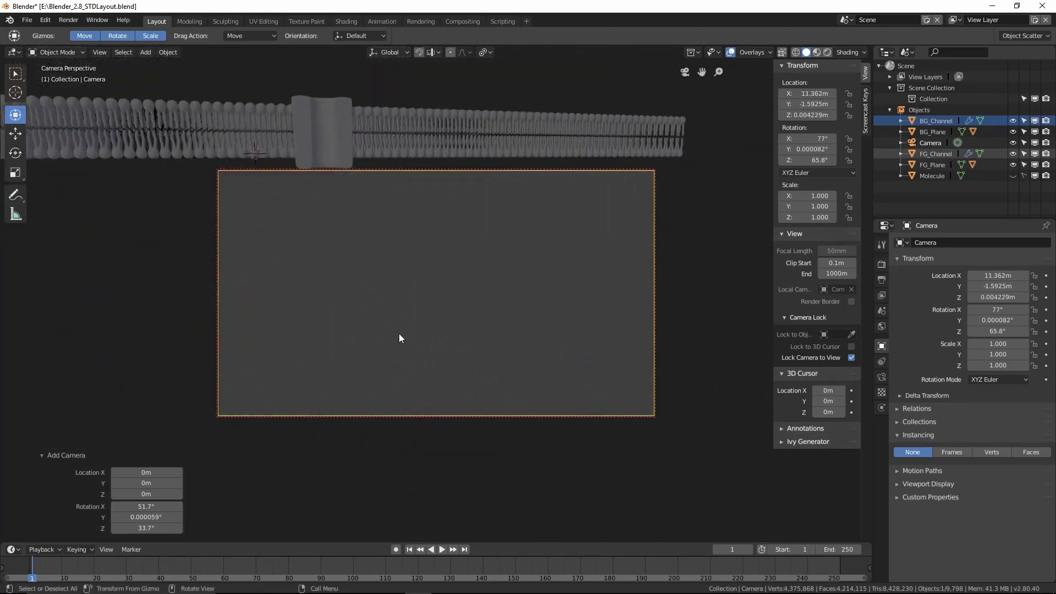
pyautogui.keyDown('shift'); pyautogui.moveTo(360, 281); pyautogui.dragTo(550, 306, button='middle'); pyautogui.keyUp('shift')
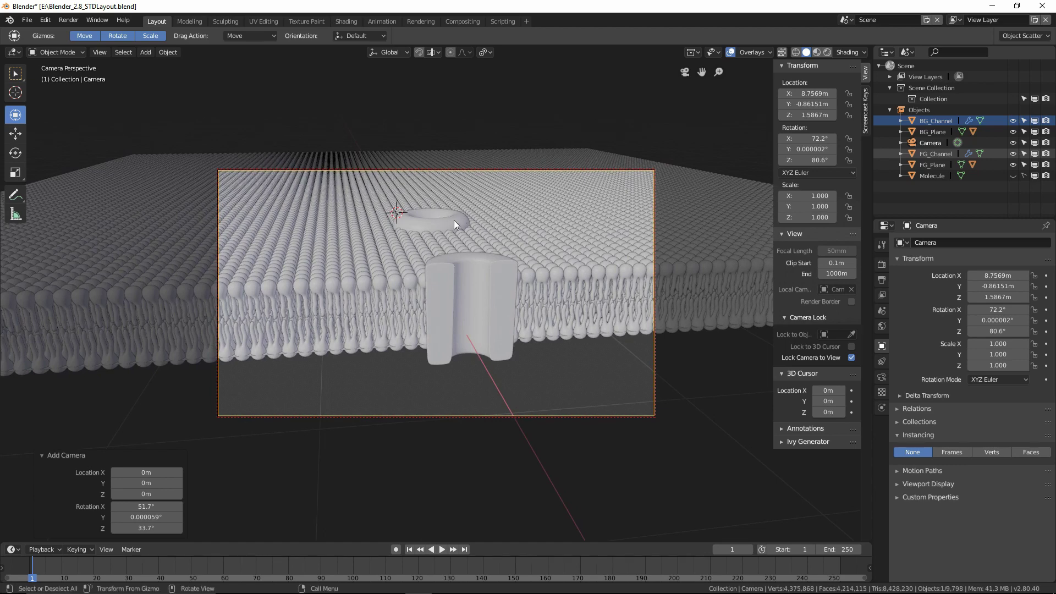
# Step: Move BG_Channel about -1.1 m along Y within the camera view
pyautogui.click(454, 220)
pyautogui.press('g')
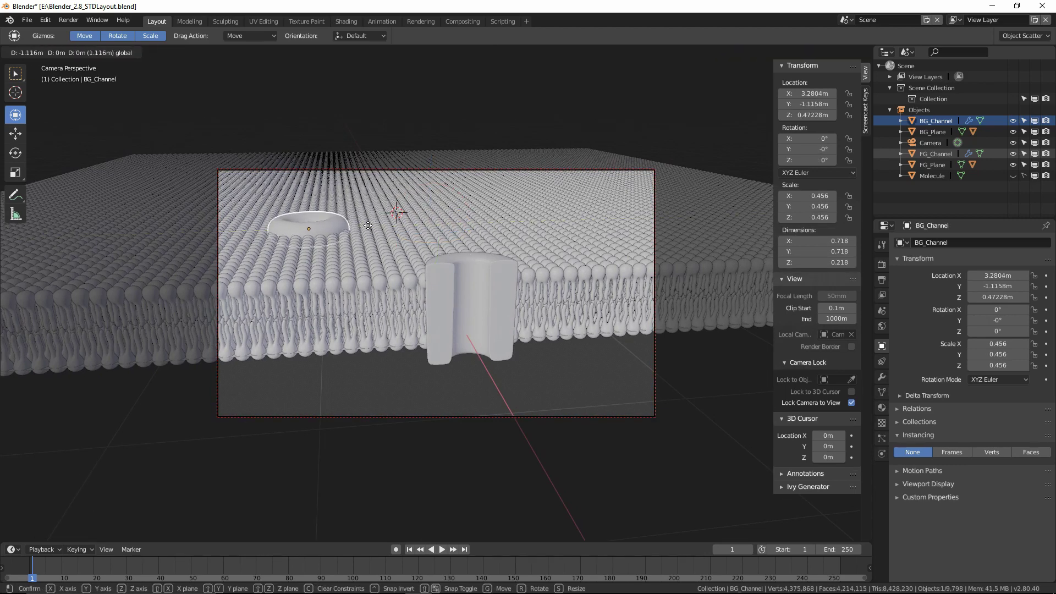
pyautogui.click(371, 223)
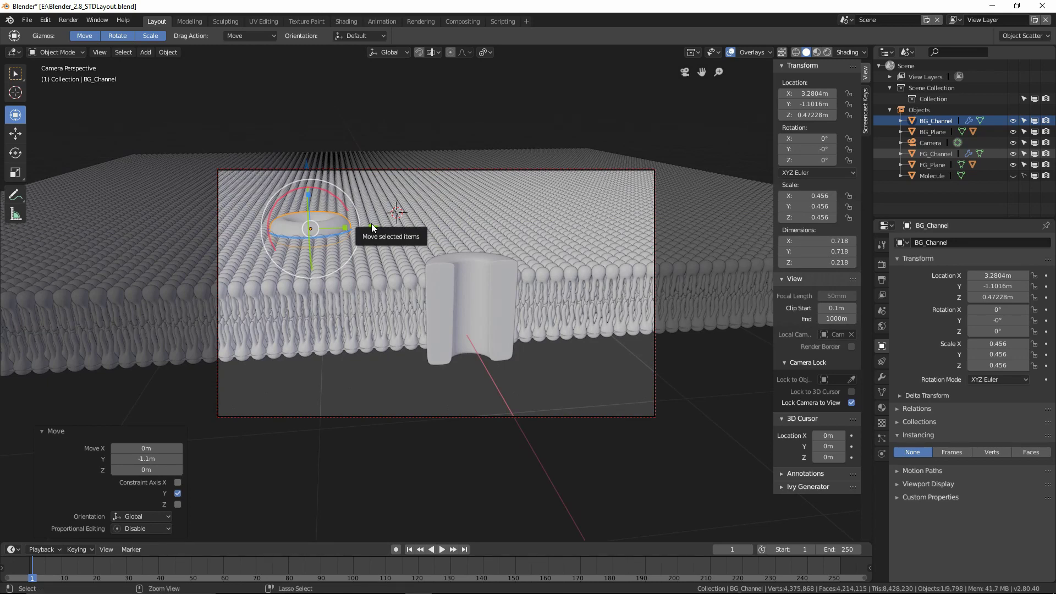
# Step: Duplicate BG_Channel and move the copy about 2.31 m along Y and about -1.9 m along X
pyautogui.hotkey('ctrl', 'c')
pyautogui.hotkey('ctrl', 'v')
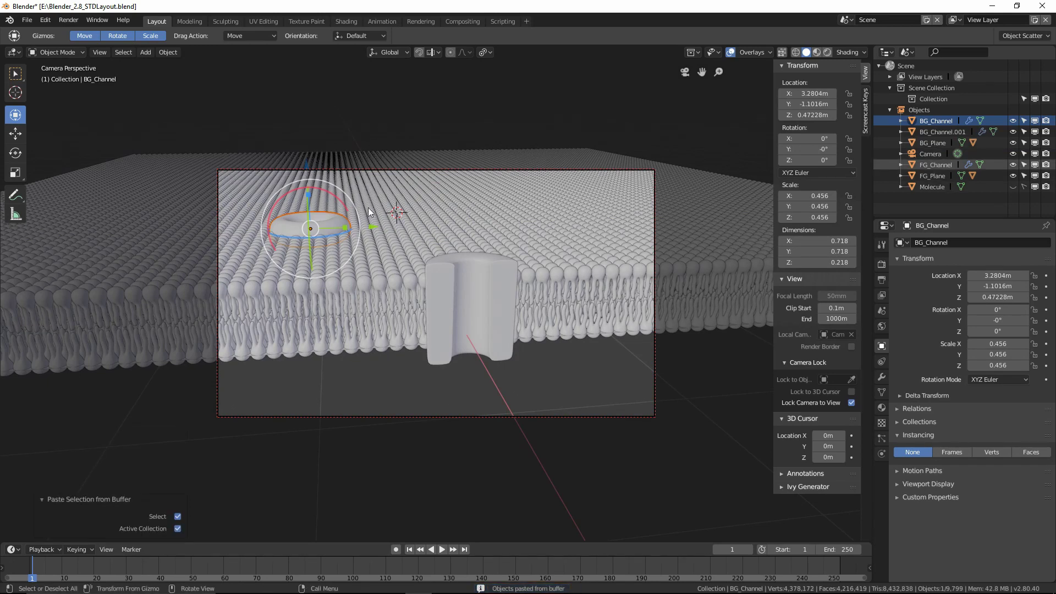
pyautogui.press('g')
pyautogui.press('y')
pyautogui.click(612, 244)
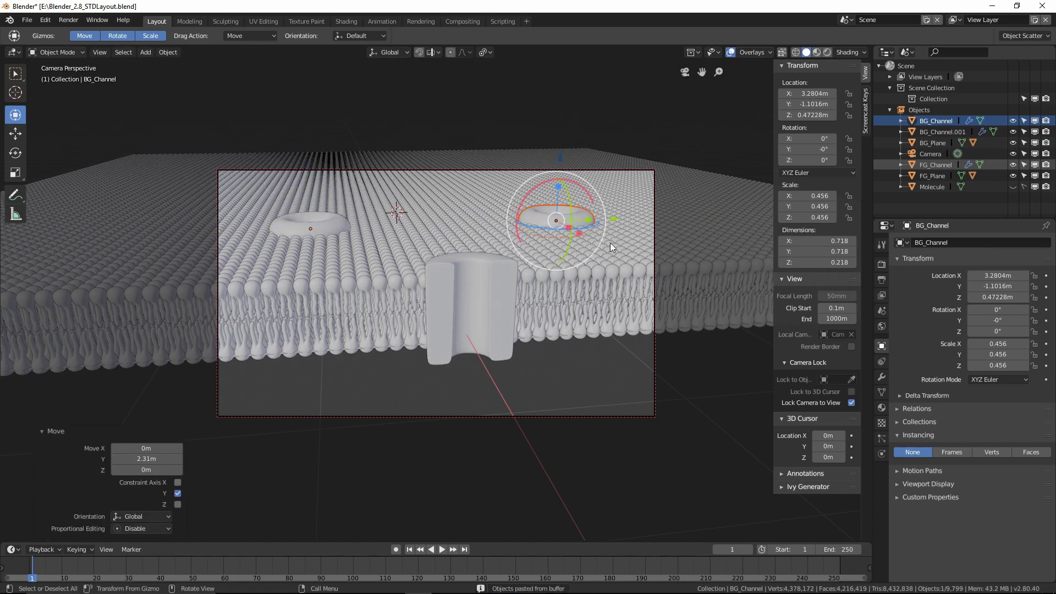
pyautogui.press('g')
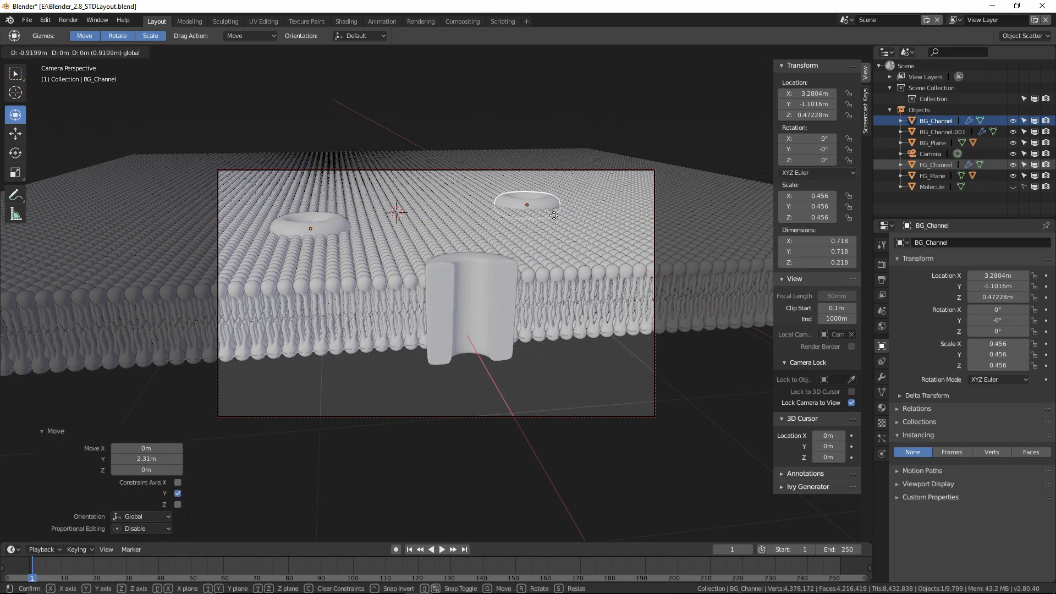
pyautogui.click(526, 204)
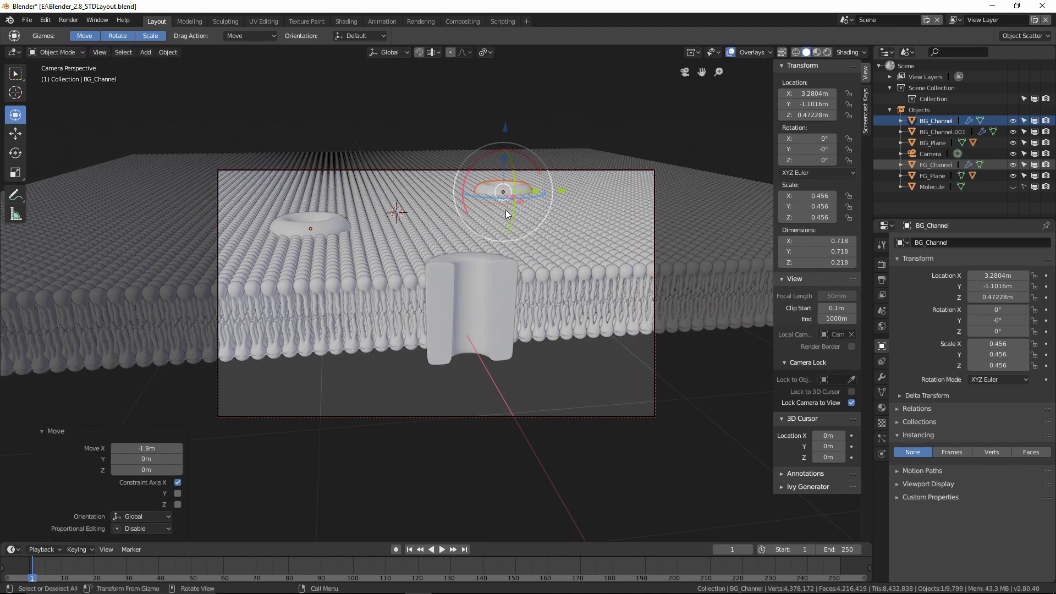
# Step: Disable Lock Camera to View and save the scene as BlenderMeds_Lipid_Layer_Tut_v03.blend
pyautogui.click(852, 402)
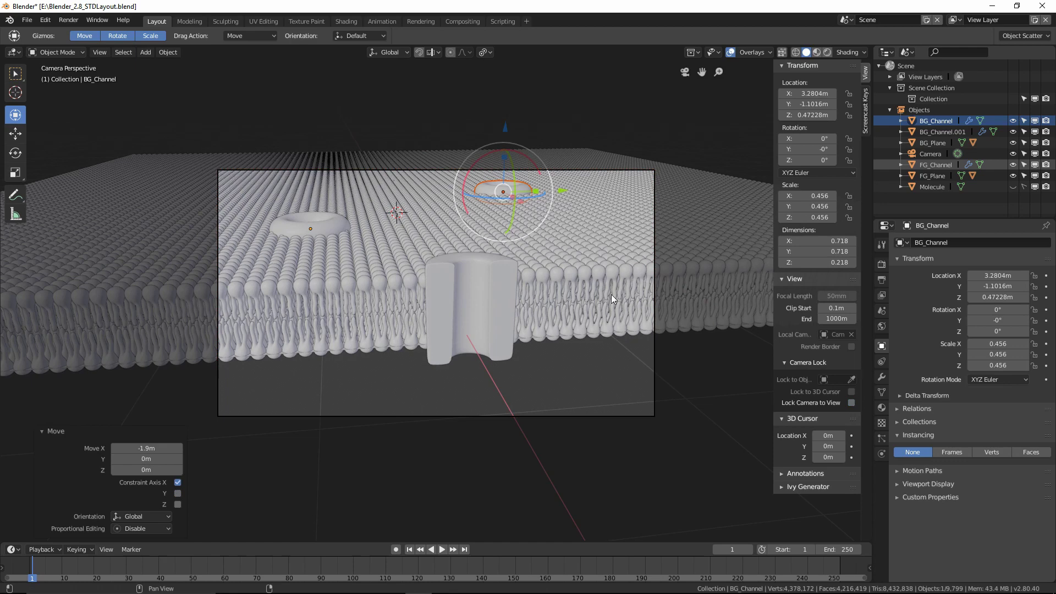
pyautogui.click(27, 21)
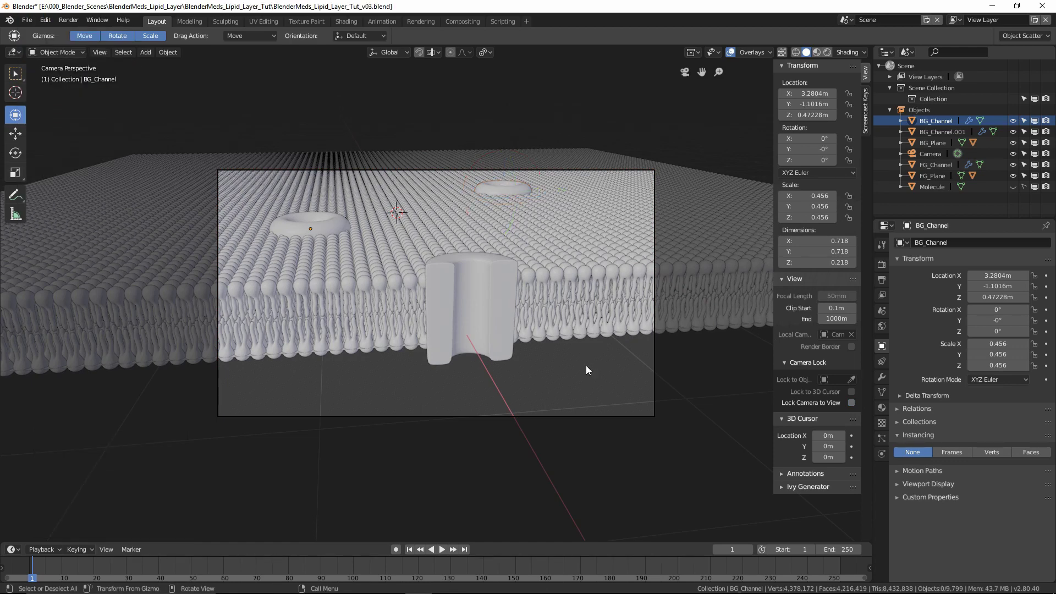
pyautogui.click(1012, 186)
pyautogui.click(1013, 186)
pyautogui.moveTo(349, 289); pyautogui.dragTo(457, 316, button='middle')
pyautogui.scroll(-4, 417, 335)
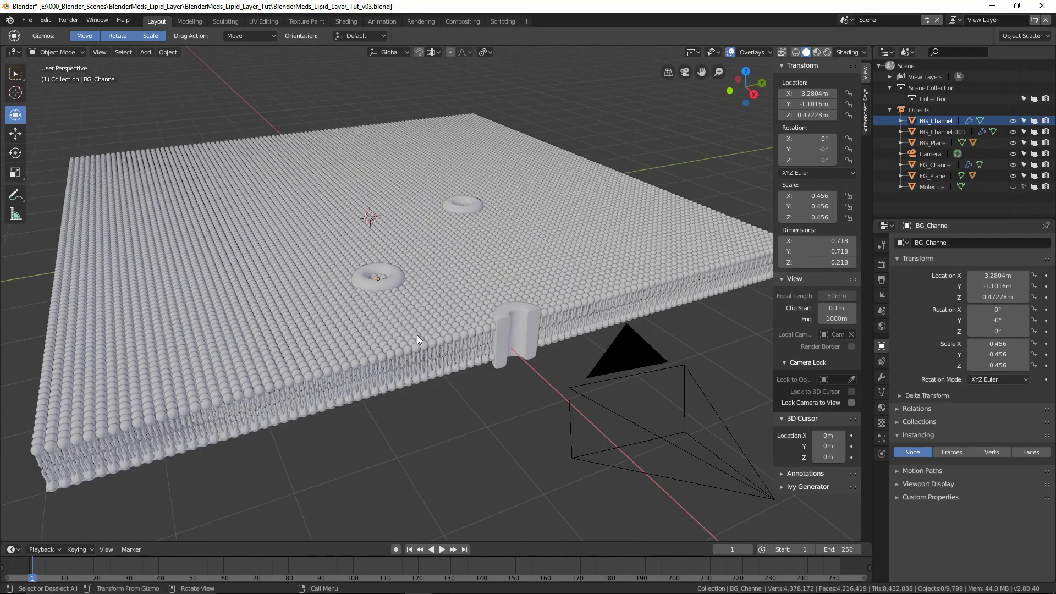
# Step: Examine the background channels and the lipid layer from several angles and through the camera
pyautogui.scroll(7, 417, 335)
pyautogui.moveTo(318, 268); pyautogui.dragTo(344, 307, button='middle')
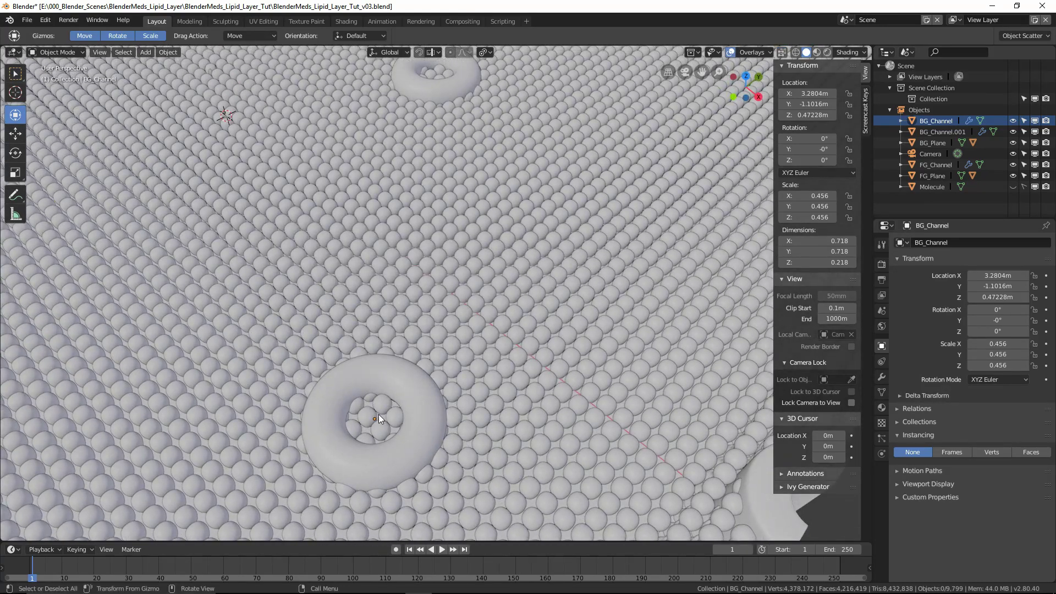
pyautogui.moveTo(470, 365); pyautogui.dragTo(534, 334, button='middle')
pyautogui.press('KP_0')
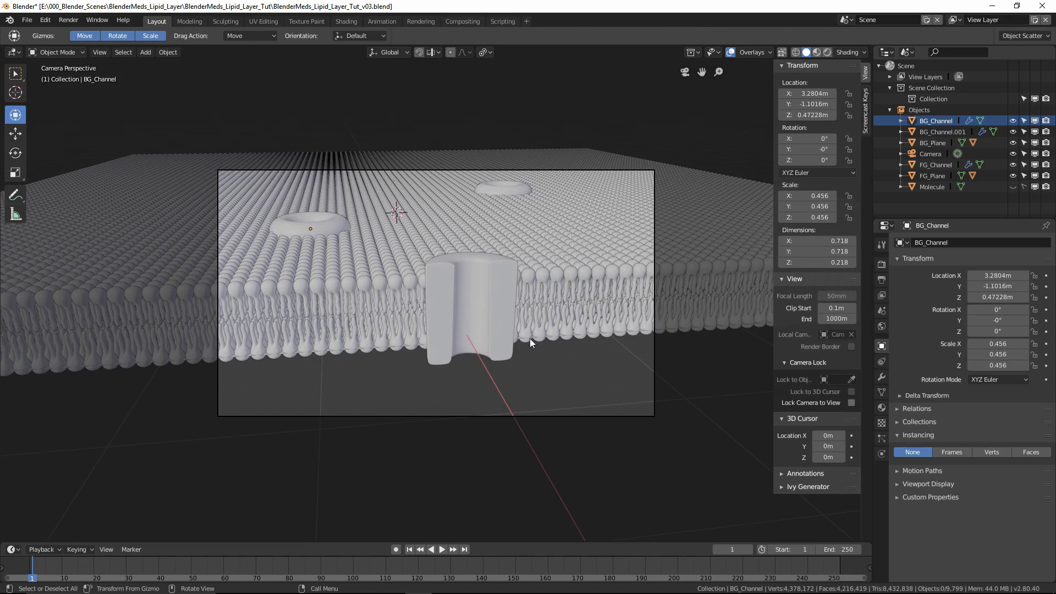
pyautogui.moveTo(362, 272); pyautogui.dragTo(431, 356, button='middle')
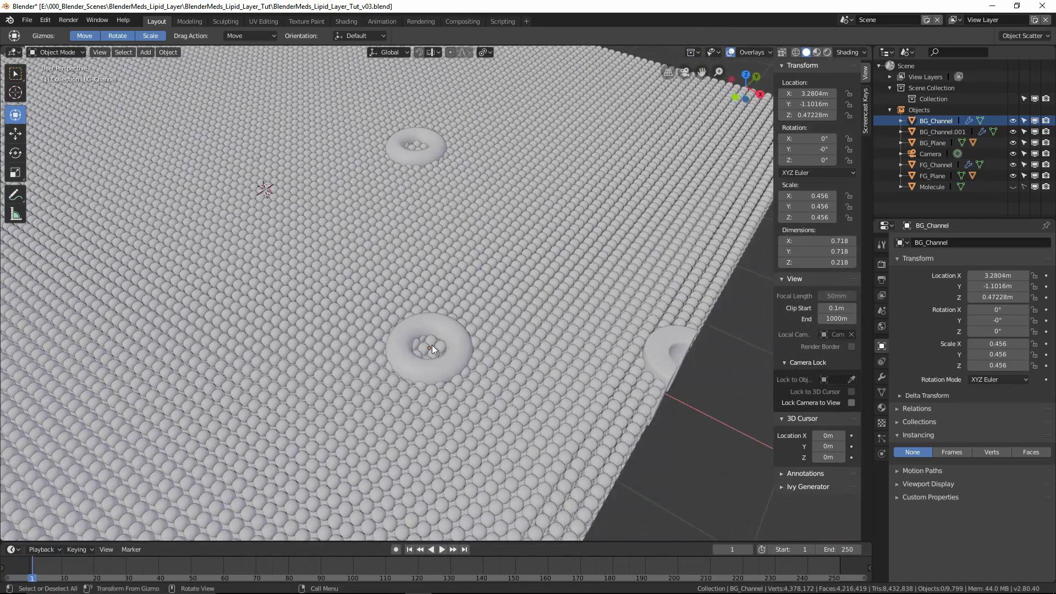
pyautogui.moveTo(529, 359); pyautogui.dragTo(494, 335, button='middle')
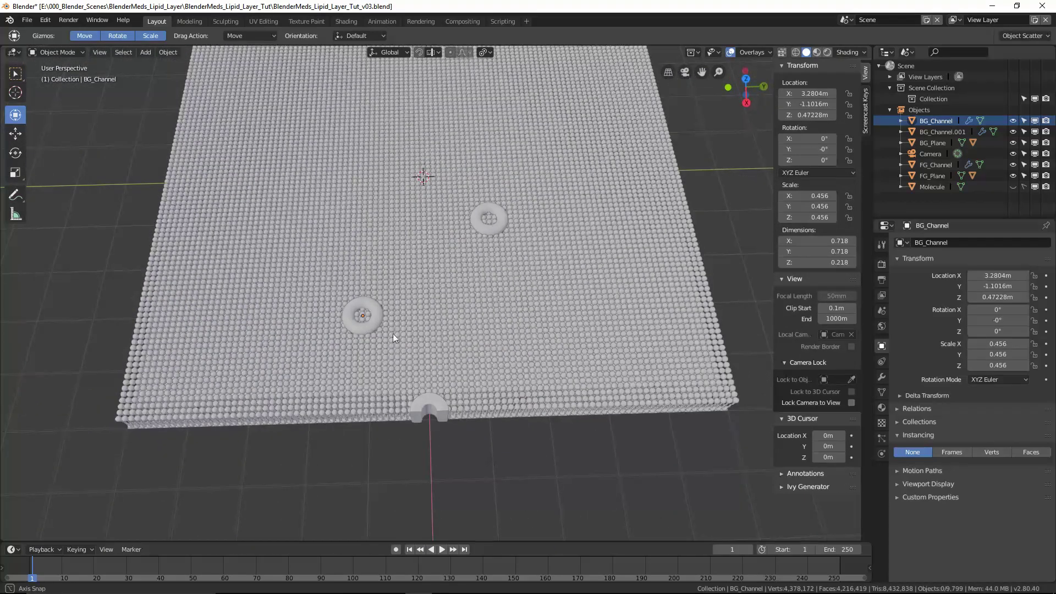
pyautogui.moveTo(393, 333); pyautogui.dragTo(453, 282, button='middle')
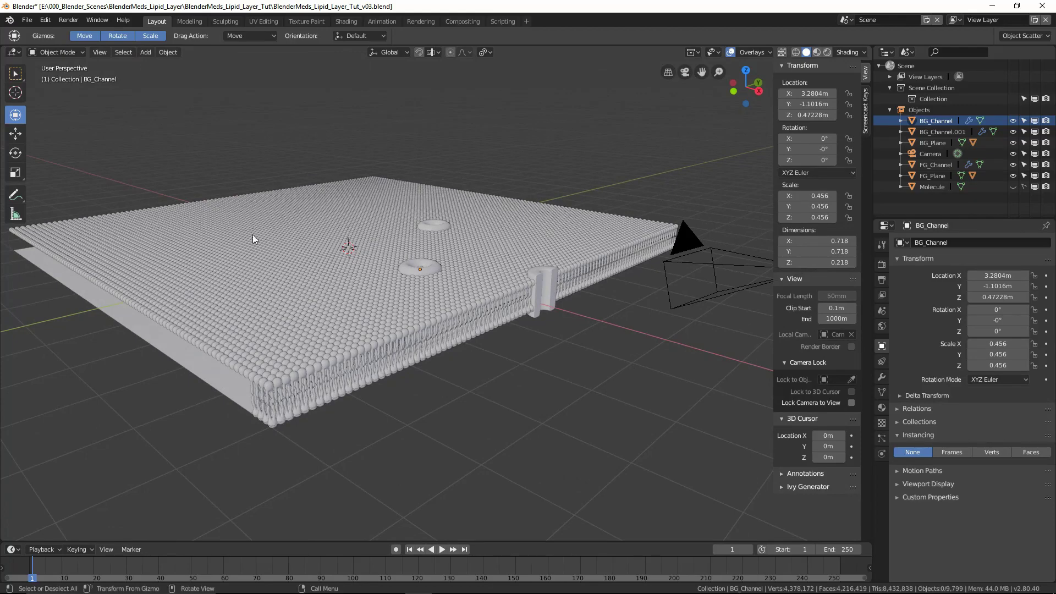
pyautogui.moveTo(348, 279); pyautogui.dragTo(371, 292, button='middle')
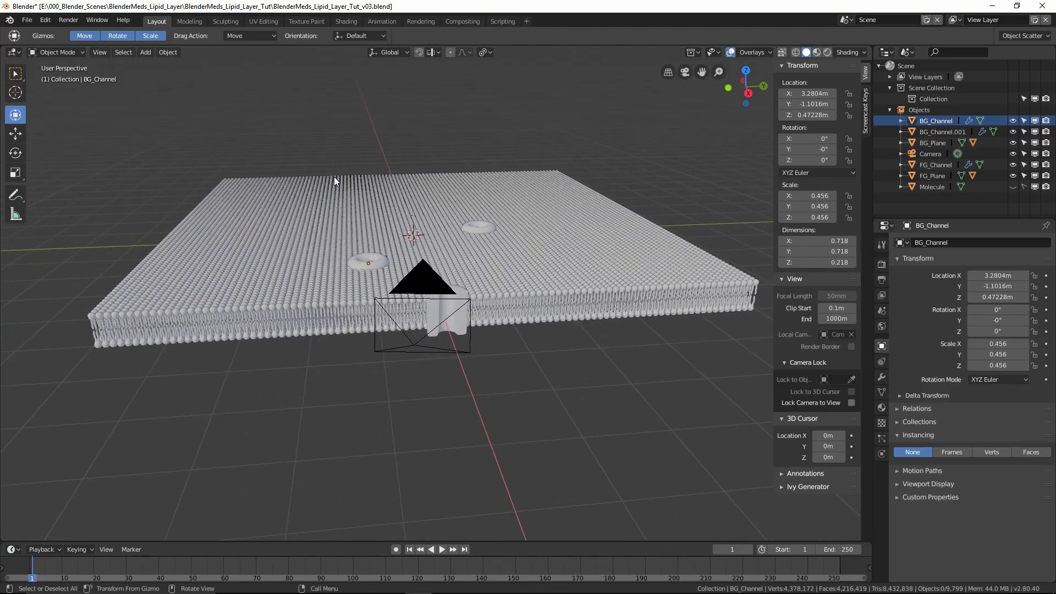
pyautogui.moveTo(302, 266); pyautogui.dragTo(315, 269, button='middle')
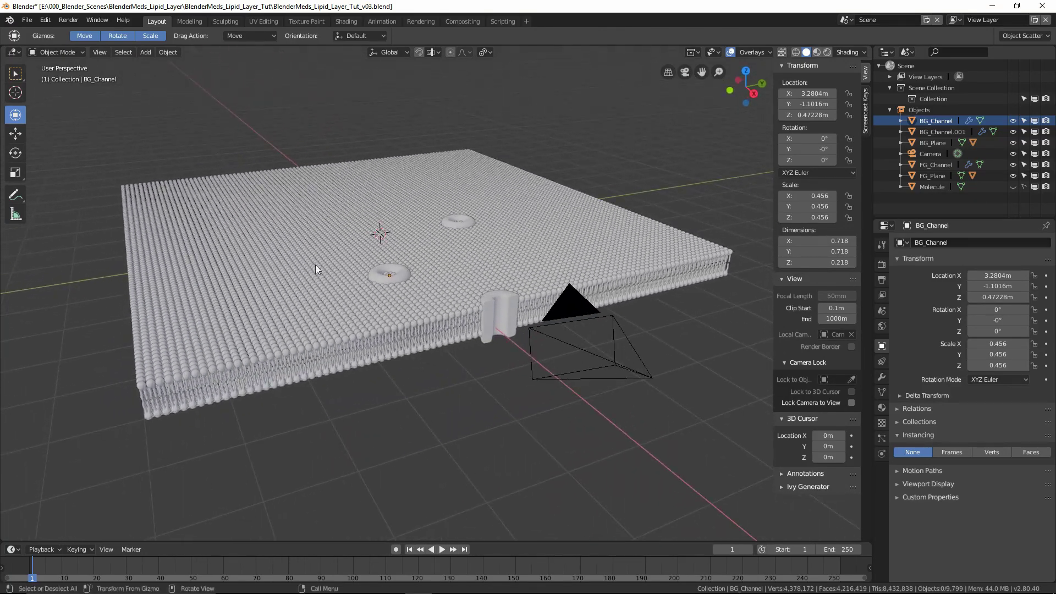
pyautogui.scroll(3, 448, 313)
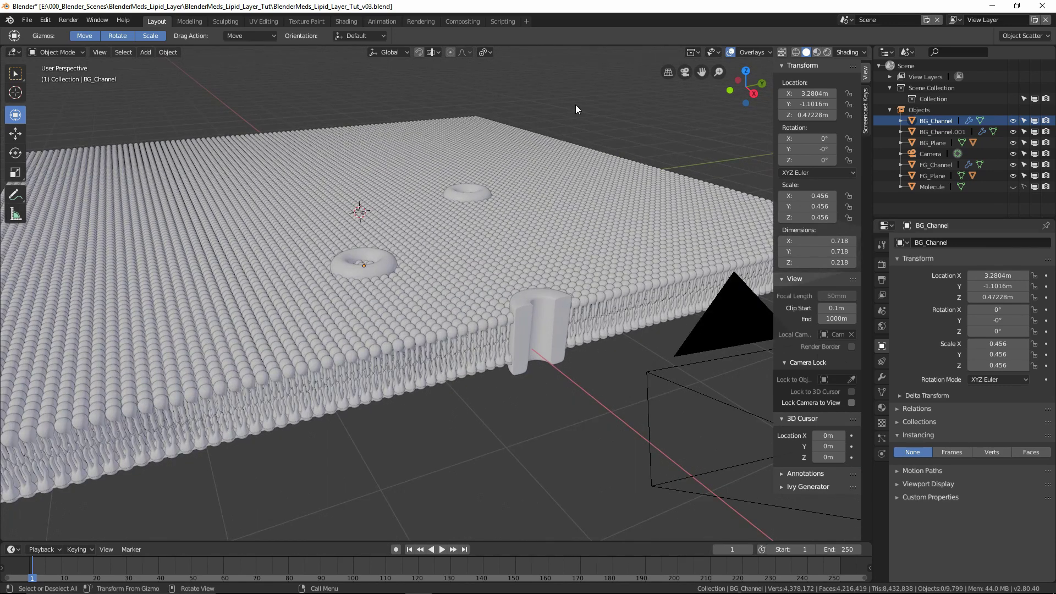
# Step: Add a Displace modifier to BG_Plane with a new texture of type Clouds
pyautogui.click(932, 143)
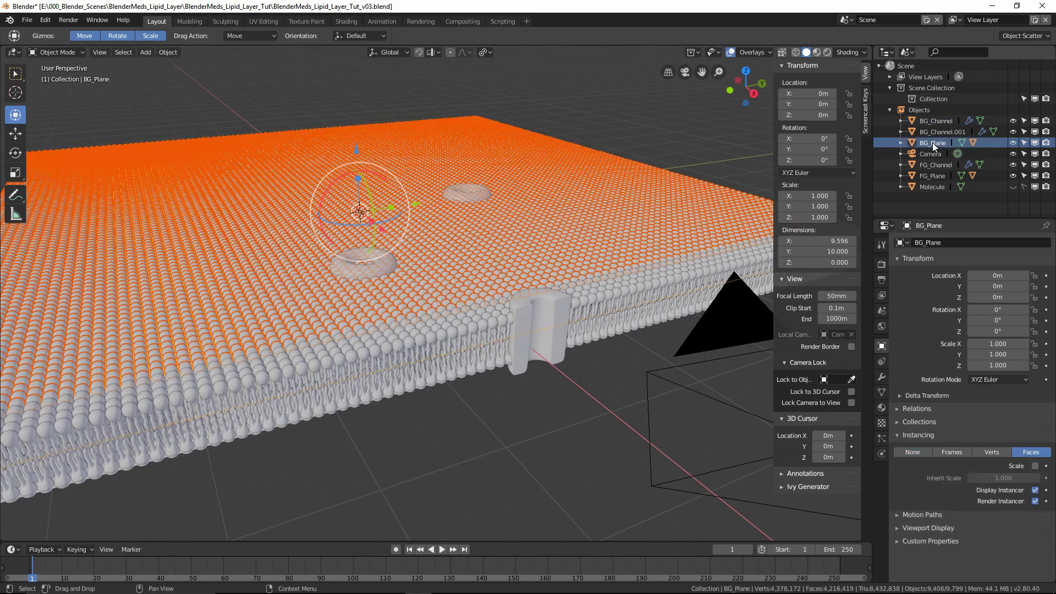
pyautogui.click(882, 378)
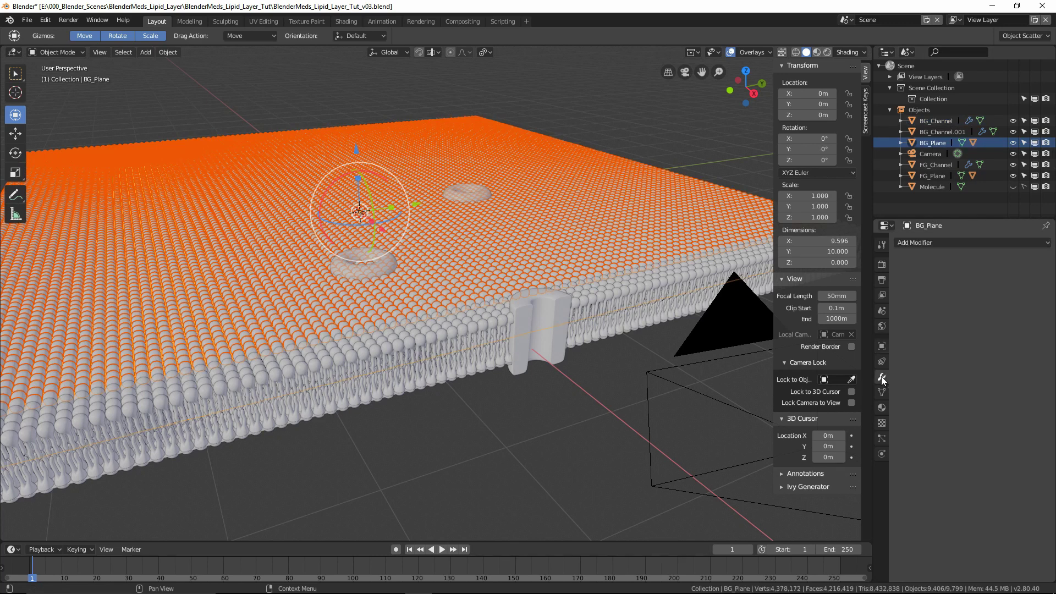
pyautogui.click(940, 242)
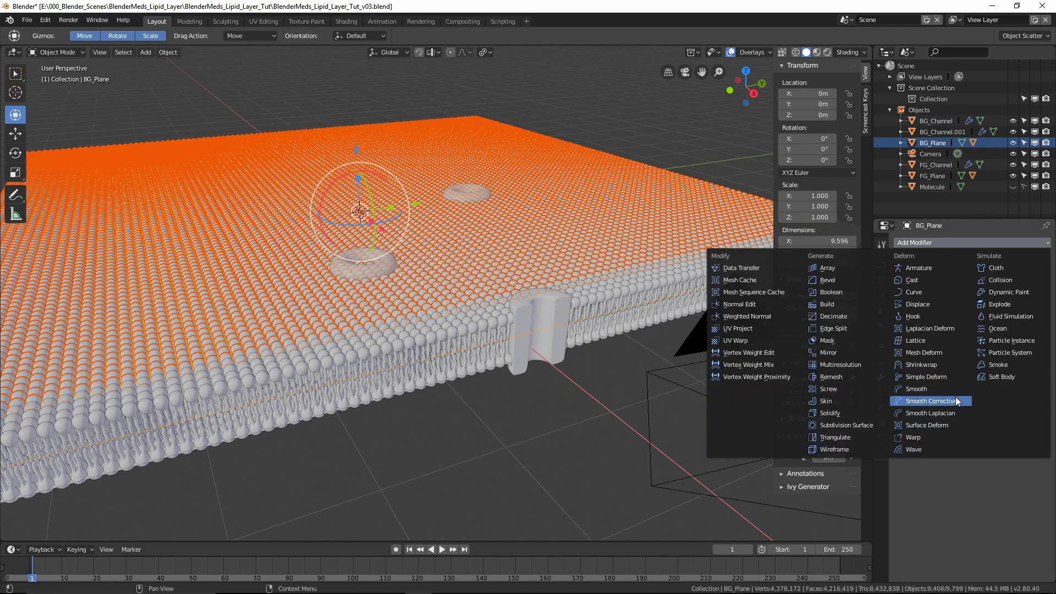
pyautogui.click(923, 303)
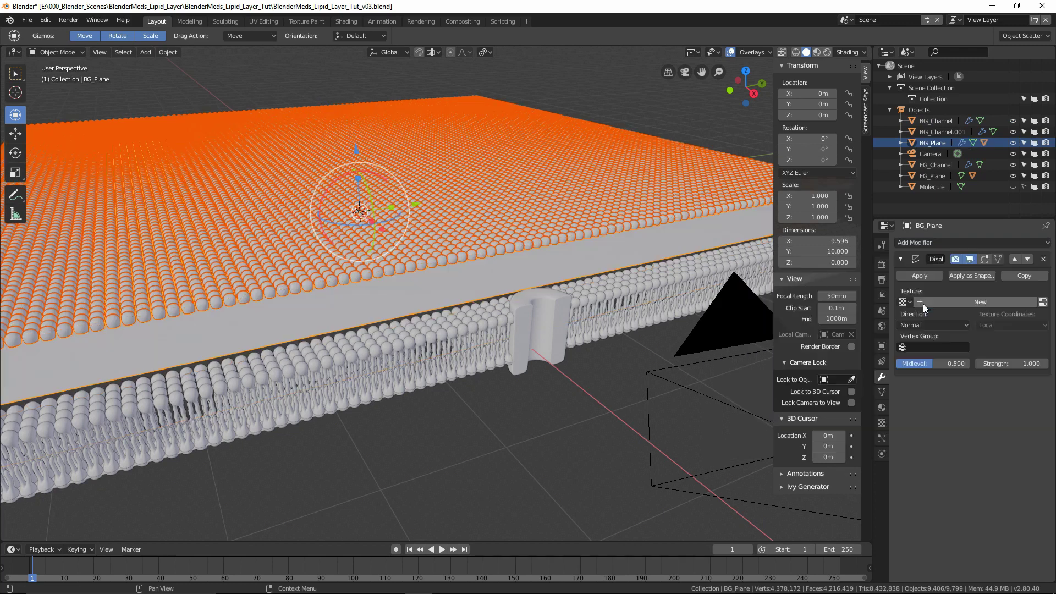
pyautogui.click(962, 302)
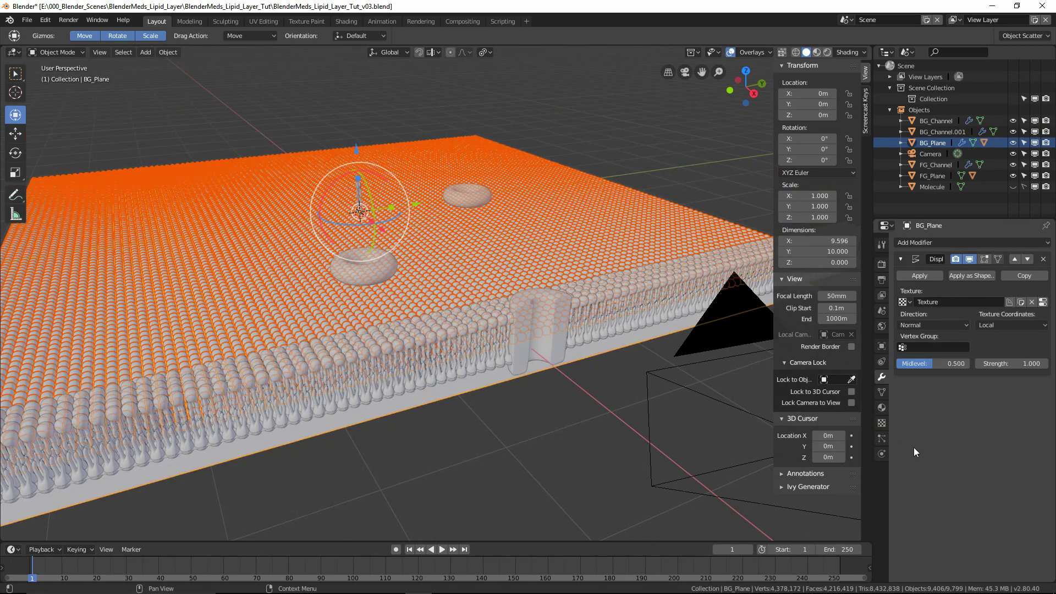
pyautogui.click(882, 423)
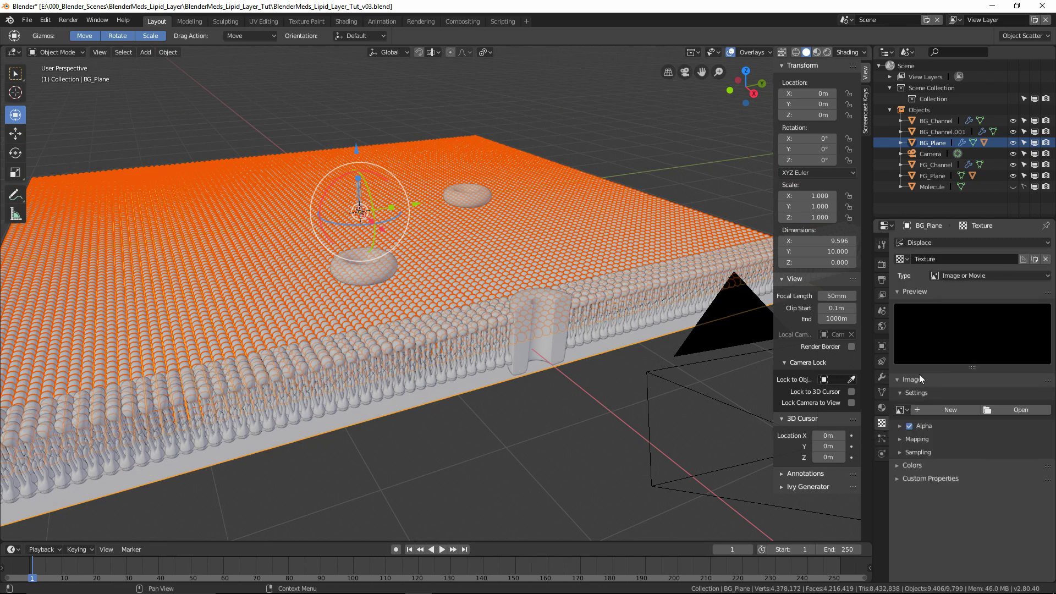
pyautogui.click(952, 275)
pyautogui.click(957, 238)
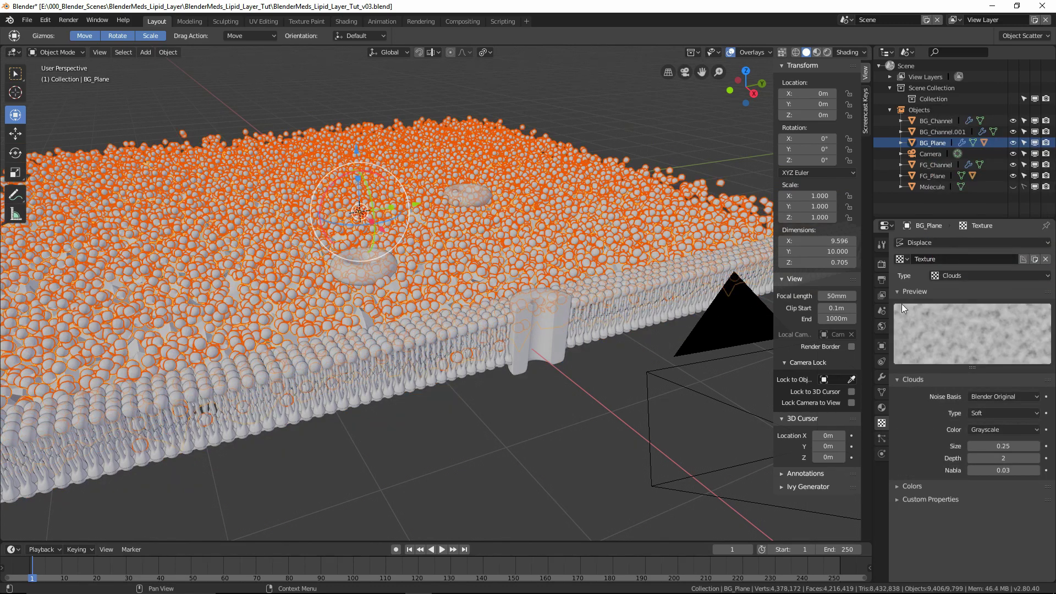
# Step: Set the direction of BG_Plane's Displace modifier to Z
pyautogui.click(883, 377)
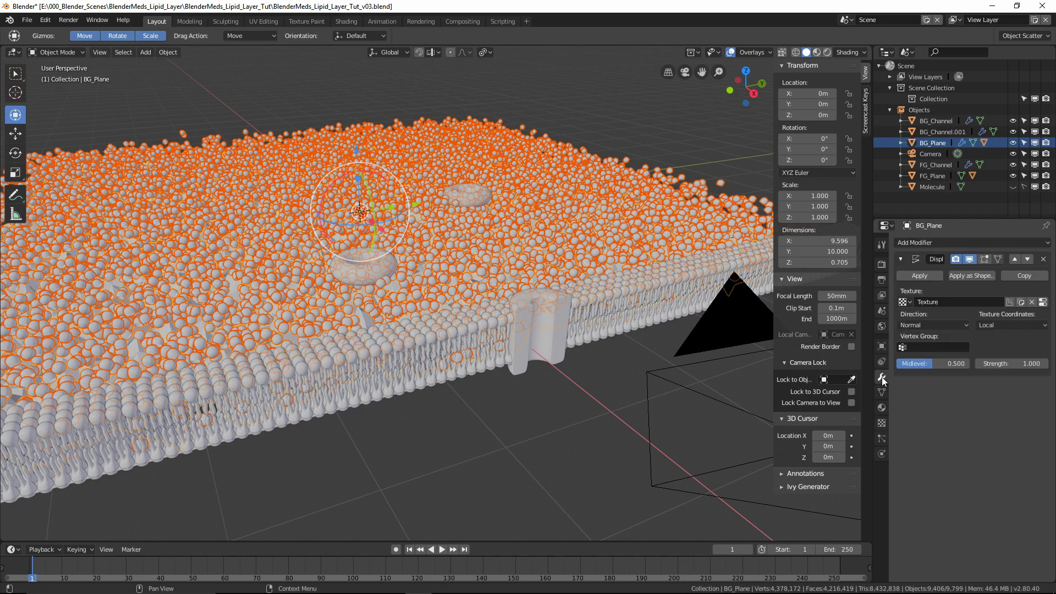
pyautogui.click(933, 325)
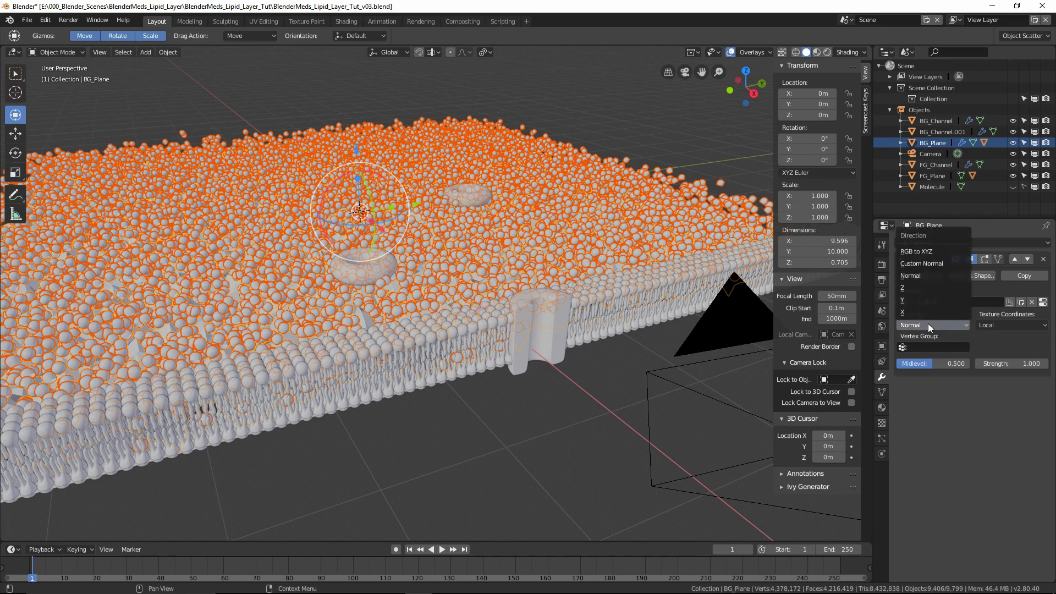
pyautogui.click(911, 288)
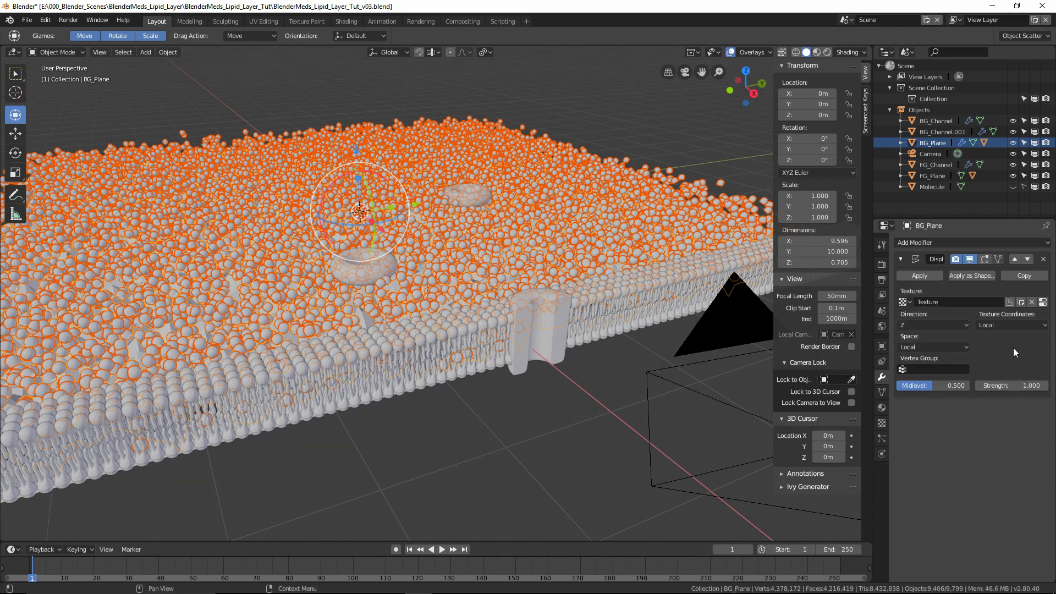
# Step: Enlarge the Clouds texture of the Z displacement, trying sizes 2, 5 and 8 before setting it to 7
pyautogui.click(883, 423)
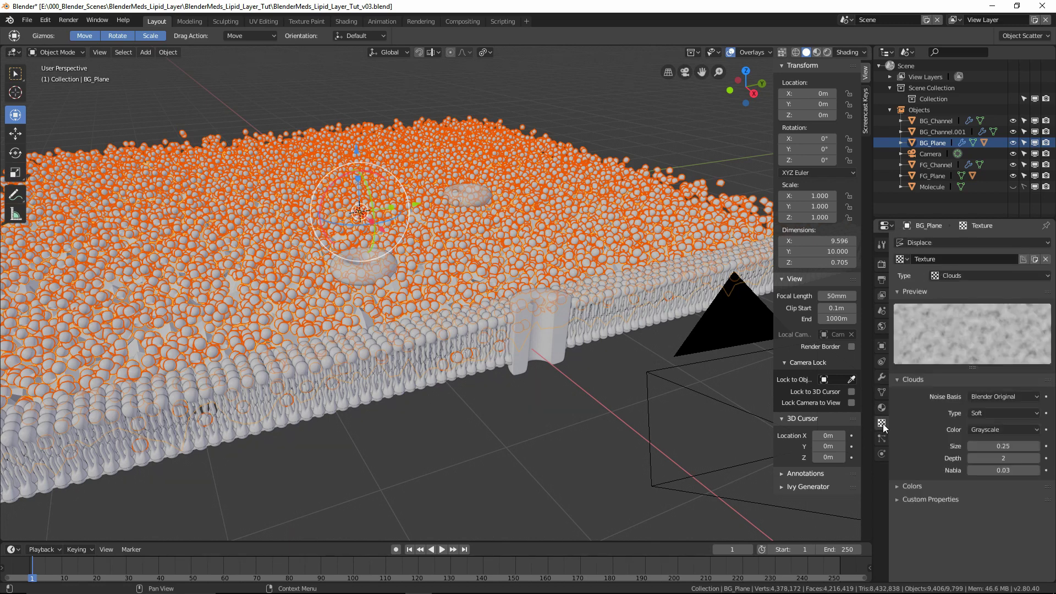
pyautogui.moveTo(1000, 447); pyautogui.dragTo(1046, 447)
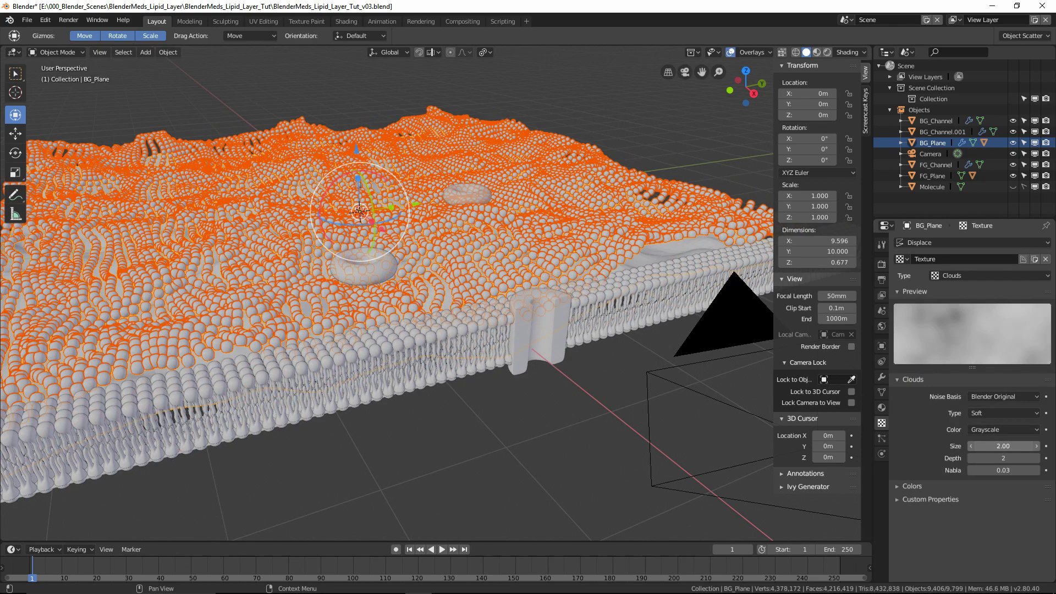
pyautogui.click(1002, 447)
pyautogui.write('5')
pyautogui.press('Return')
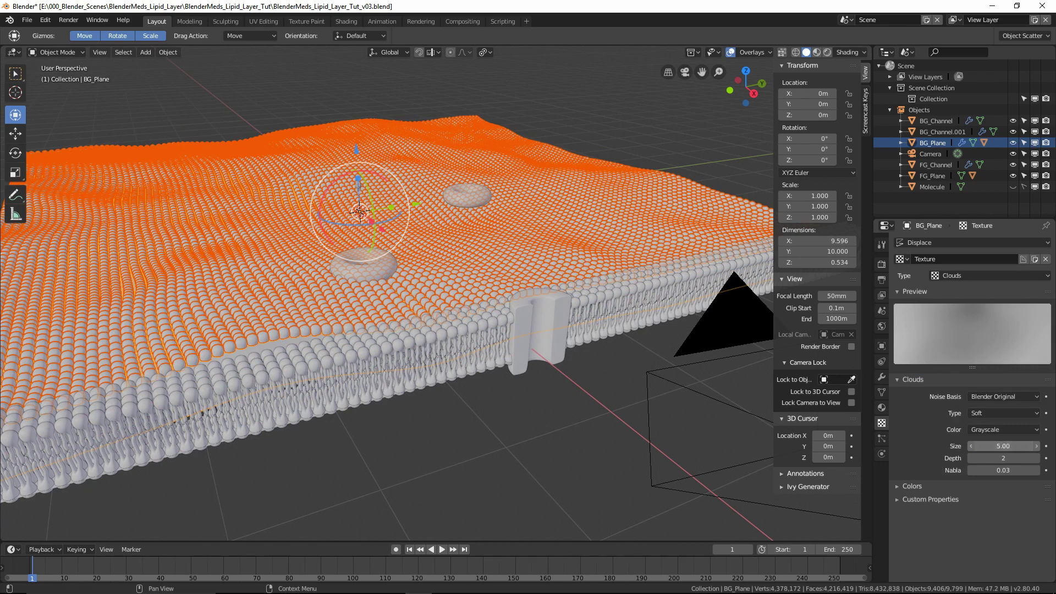
pyautogui.click(1003, 446)
pyautogui.write('8')
pyautogui.press('Return')
pyautogui.click(1004, 446)
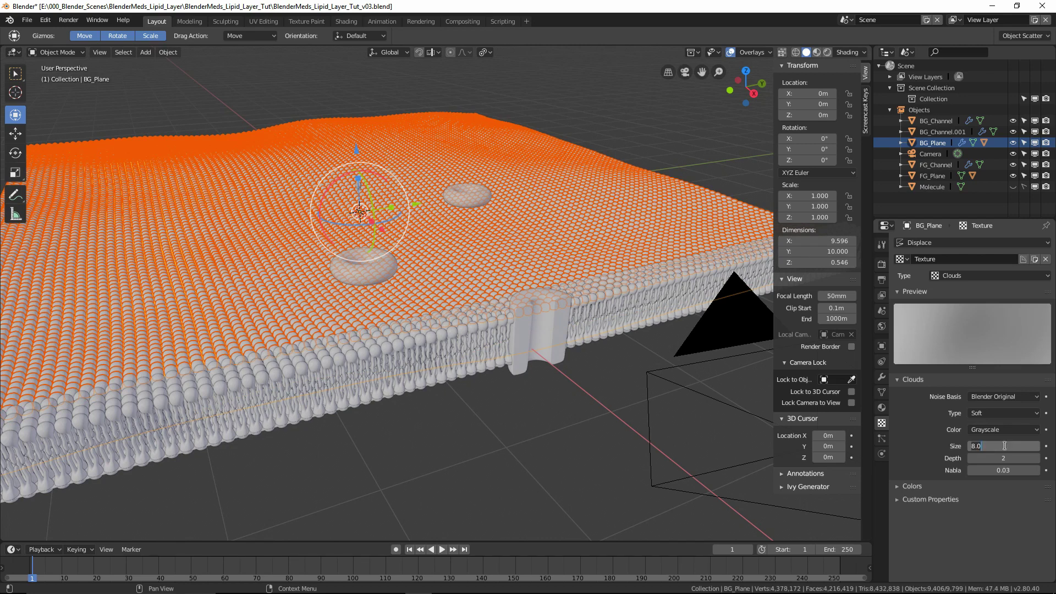
pyautogui.write('7')
pyautogui.press('Return')
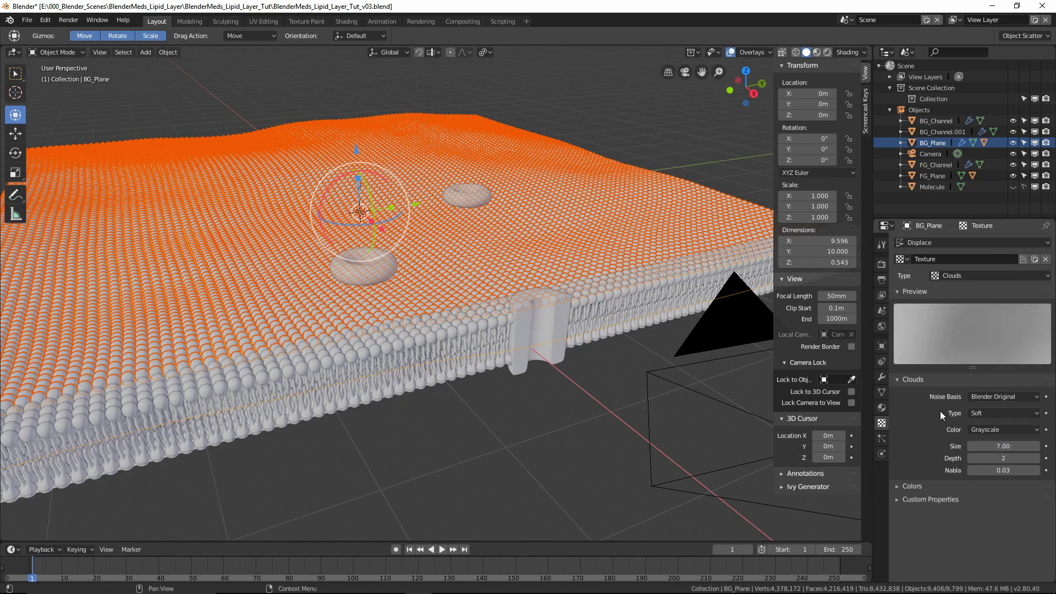
# Step: Add a second Displace modifier to BG_Plane with direction Y and a new texture
pyautogui.click(883, 378)
pyautogui.moveTo(1013, 386)
pyautogui.mouseDown()
pyautogui.moveTo(971, 385)
pyautogui.moveTo(1012, 386)
pyautogui.mouseUp()
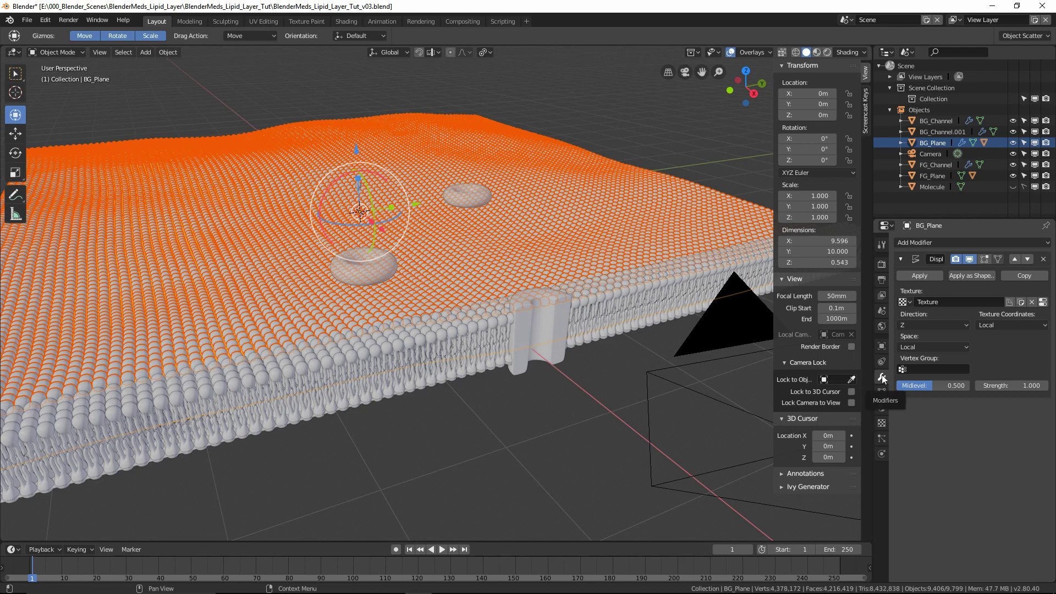
pyautogui.click(938, 243)
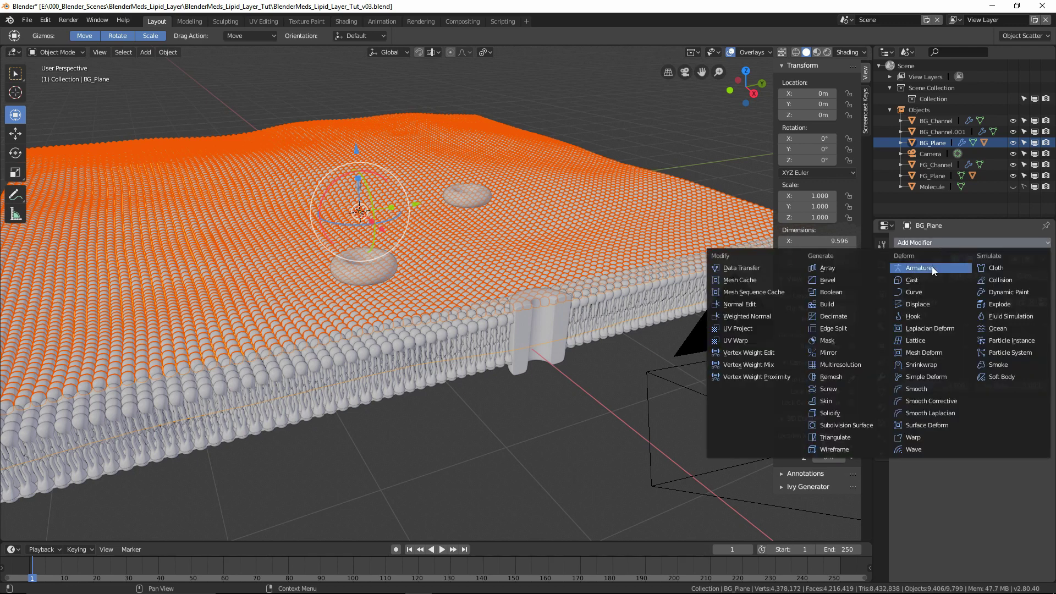
pyautogui.click(919, 304)
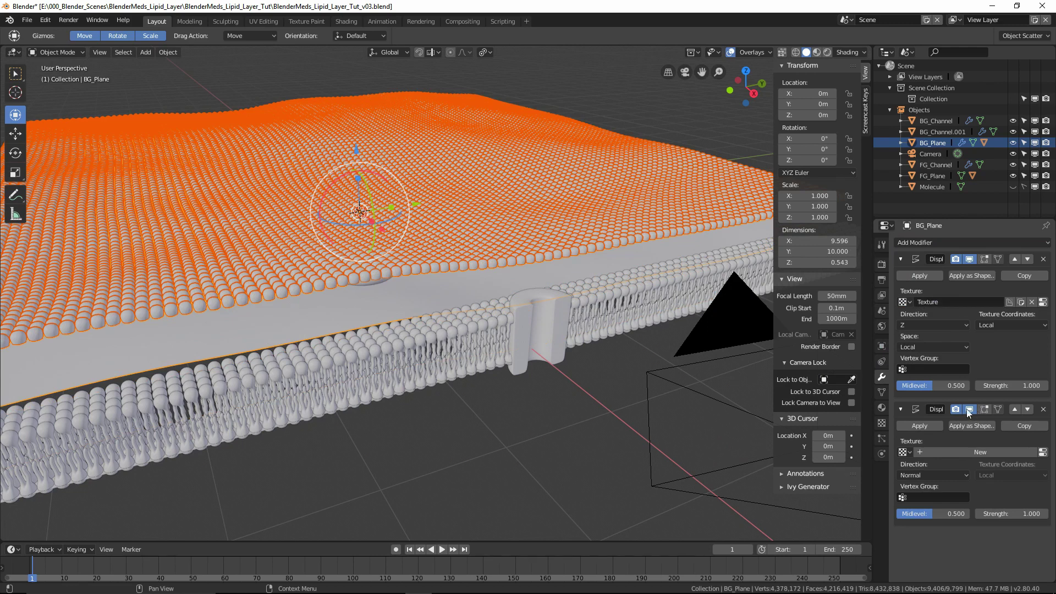
pyautogui.click(919, 474)
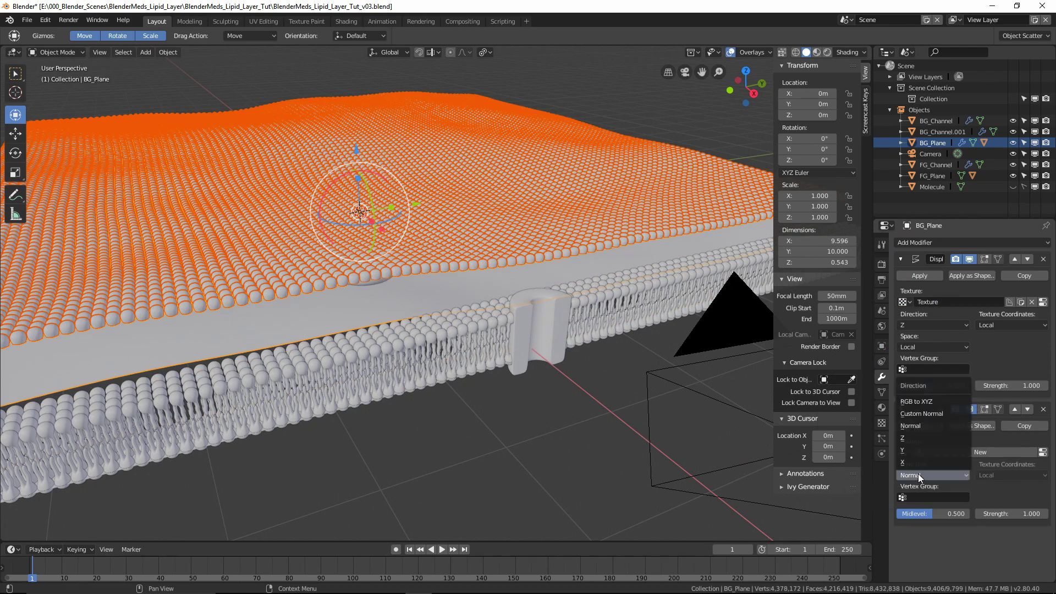
pyautogui.click(915, 450)
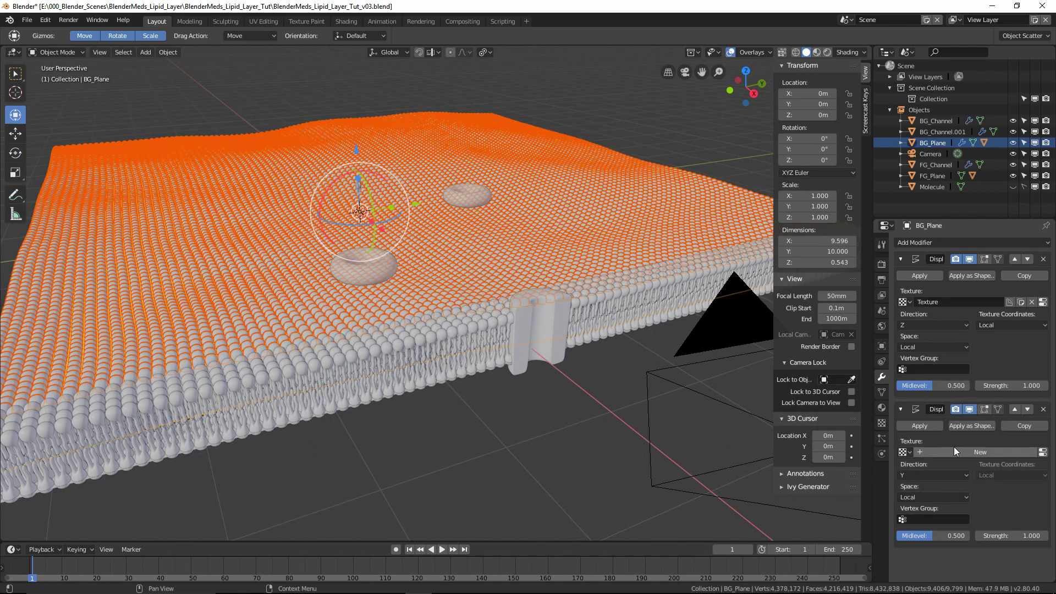
pyautogui.click(942, 453)
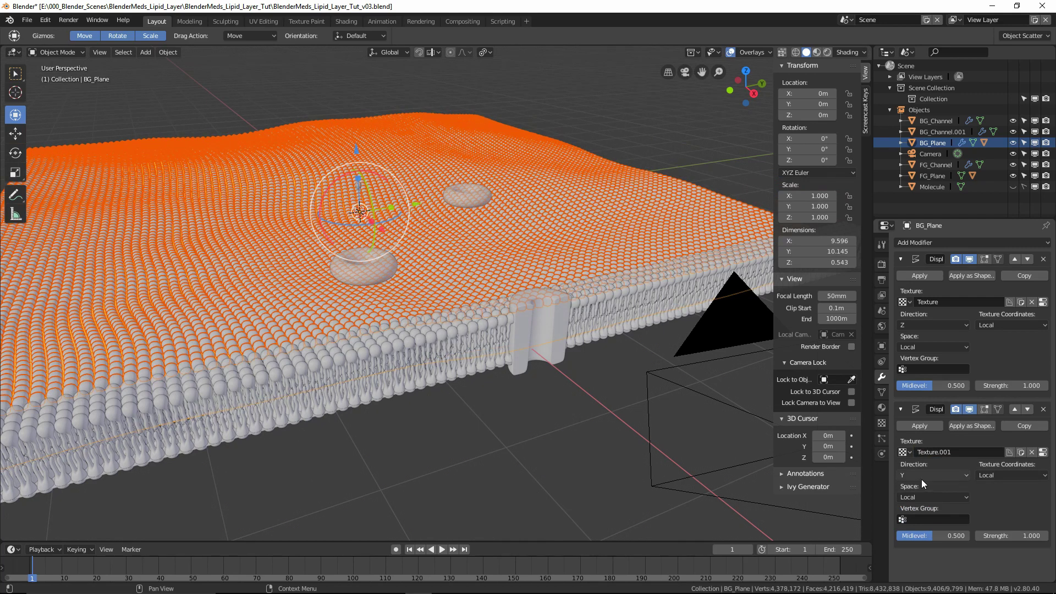
# Step: Assign Texture.001 in the texture settings and set its Clouds size to 0.30
pyautogui.click(882, 424)
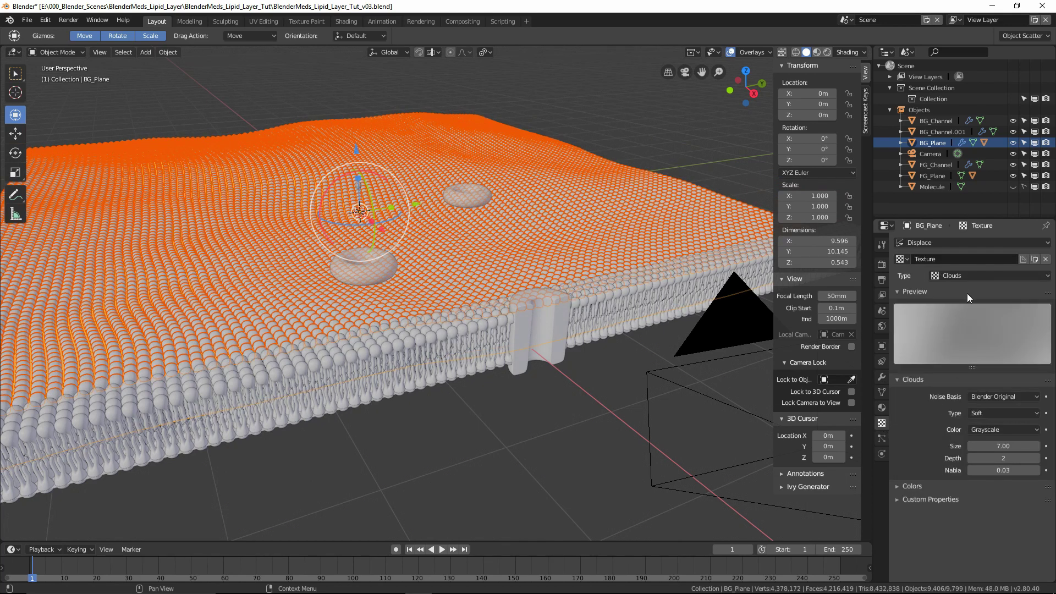
pyautogui.click(904, 258)
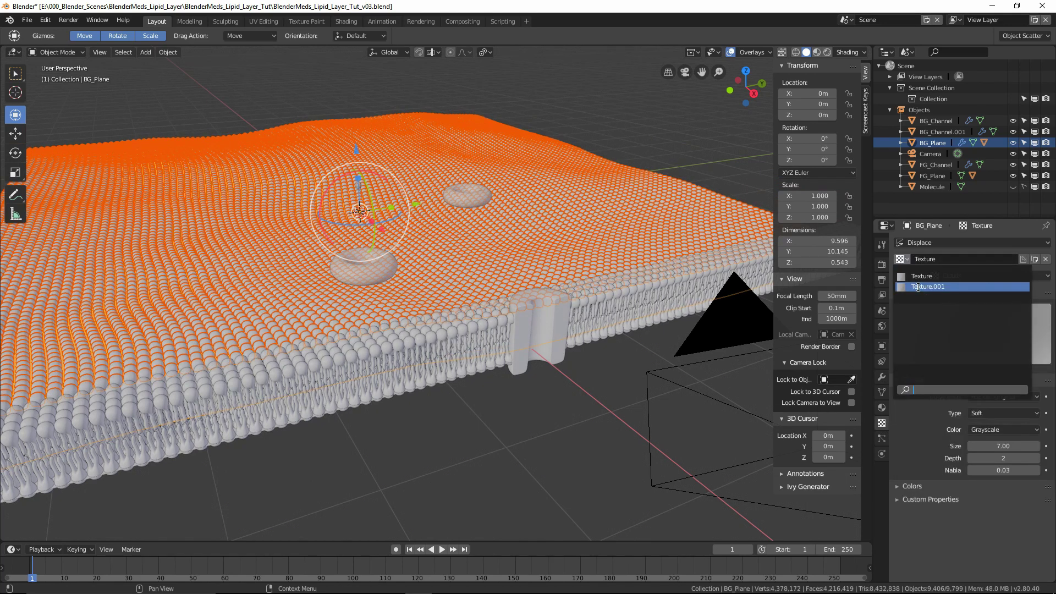
pyautogui.click(918, 287)
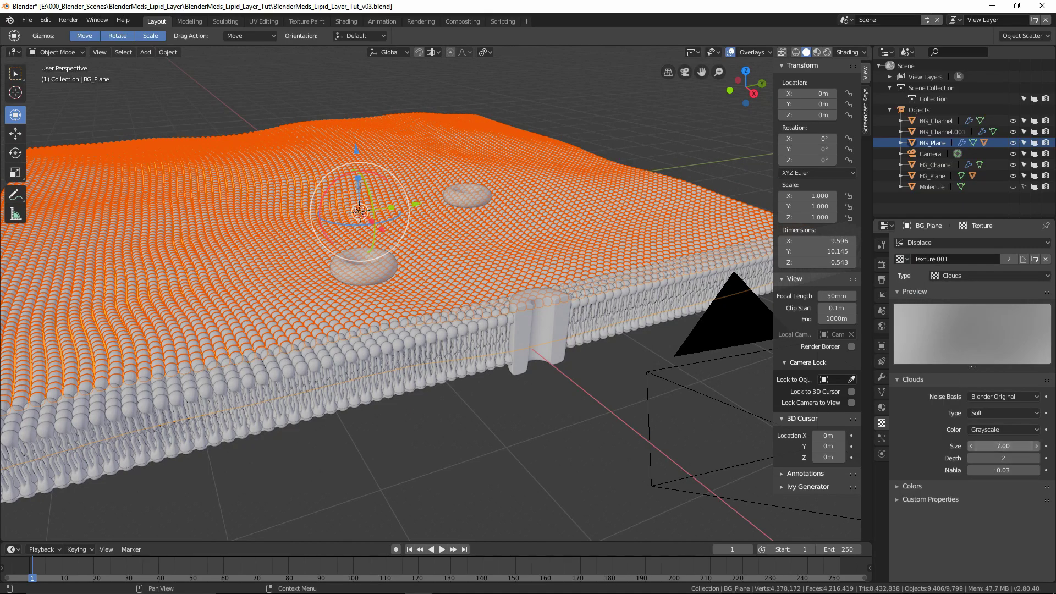
pyautogui.moveTo(1003, 447); pyautogui.dragTo(935, 446)
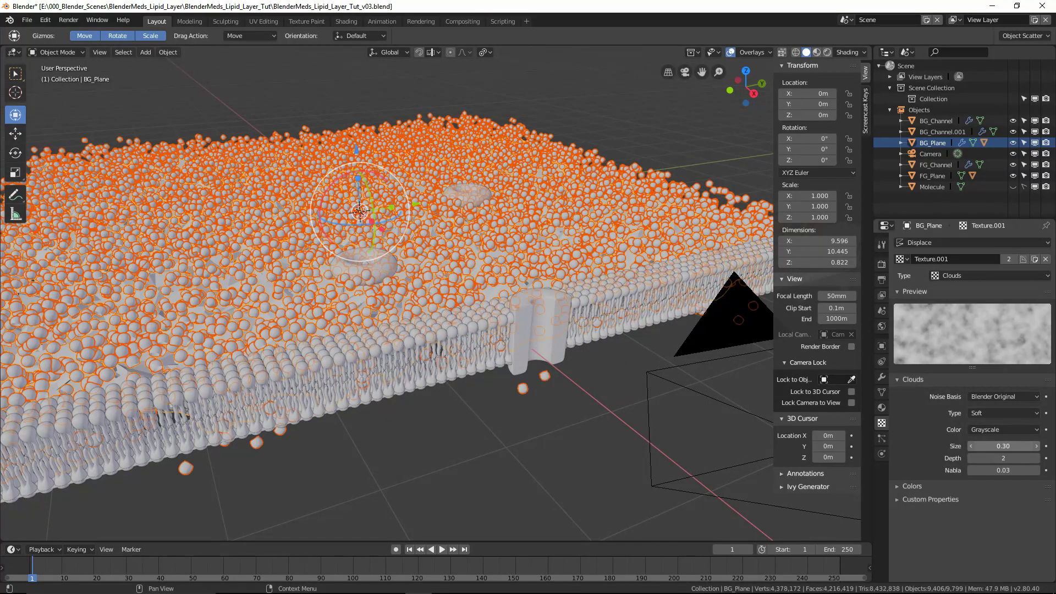
# Step: Set the strength of BG_Plane's Y Displace modifier to 0.01
pyautogui.click(883, 378)
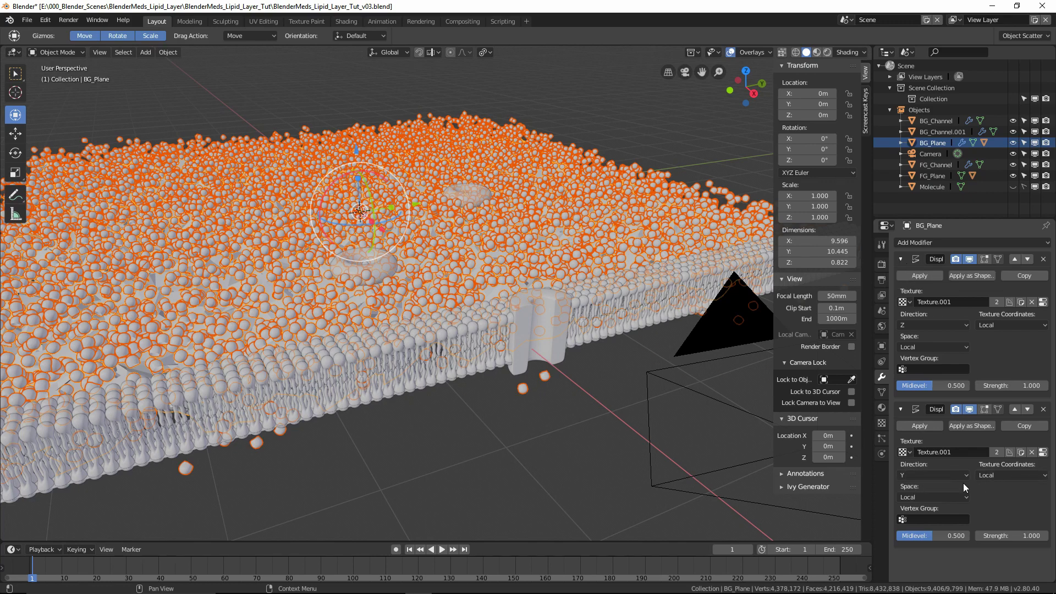
pyautogui.moveTo(1021, 534)
pyautogui.mouseDown()
pyautogui.moveTo(973, 534)
pyautogui.moveTo(1000, 534)
pyautogui.mouseUp()
pyautogui.click(1022, 536)
pyautogui.write('.01')
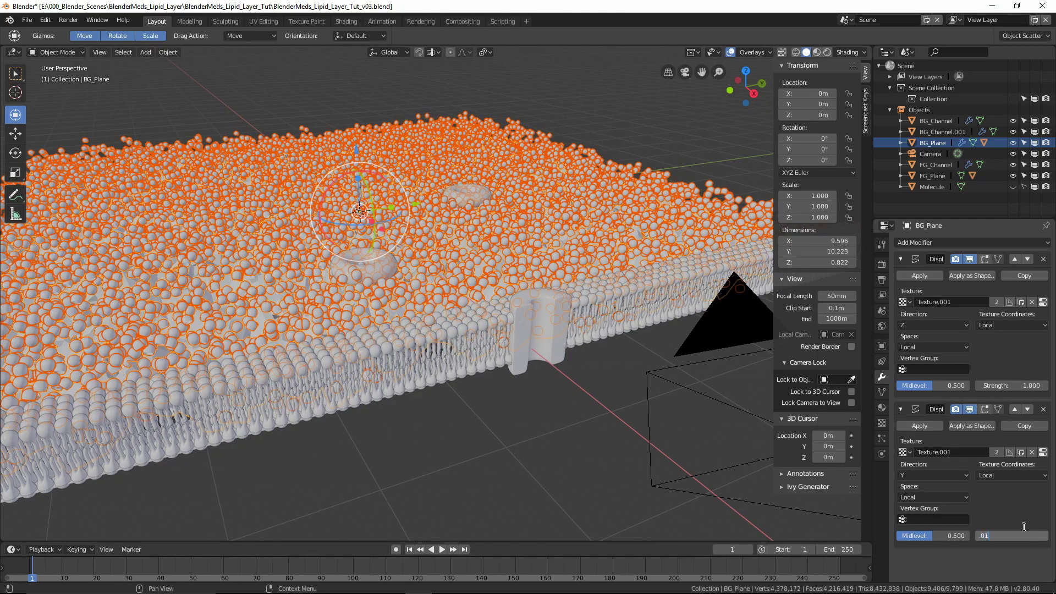
pyautogui.press('Return')
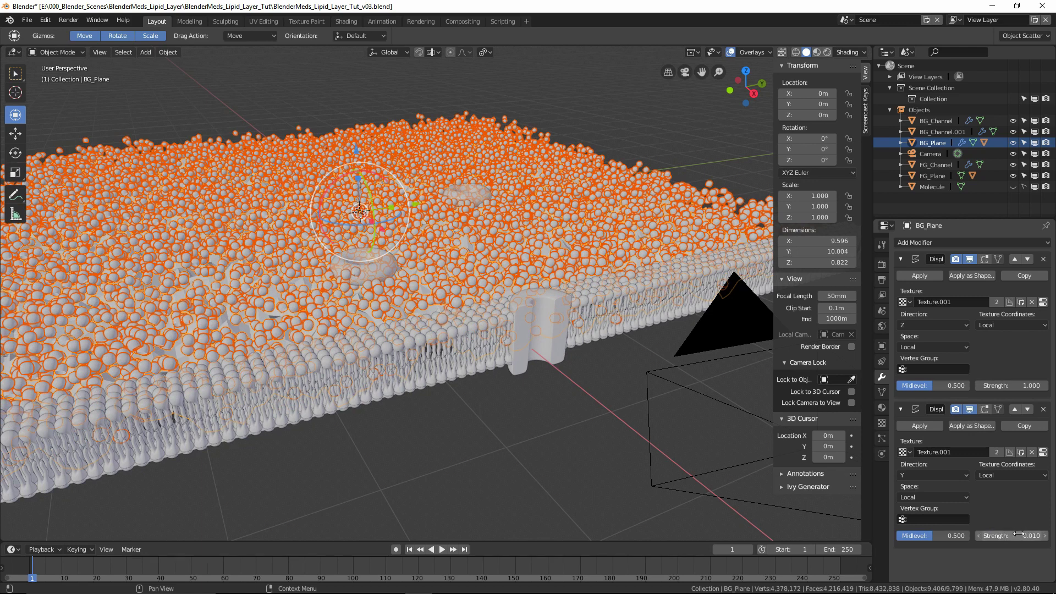
pyautogui.click(1021, 532)
pyautogui.write('01')
pyautogui.press('Return')
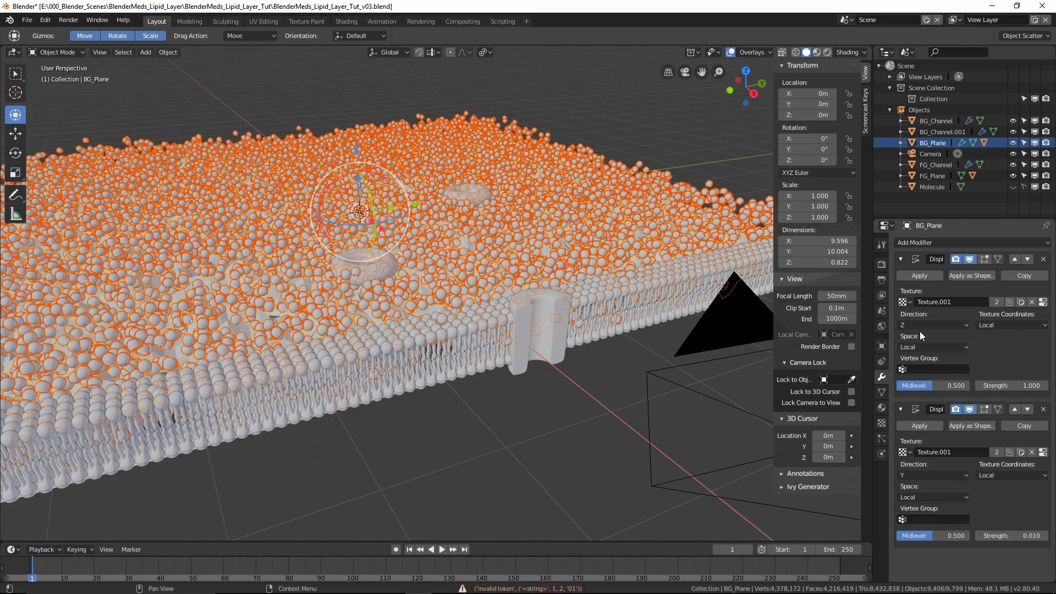
# Step: Reassign Texture to the Z Displace modifier and raise the Y displacement's strength to 0.21
pyautogui.click(910, 303)
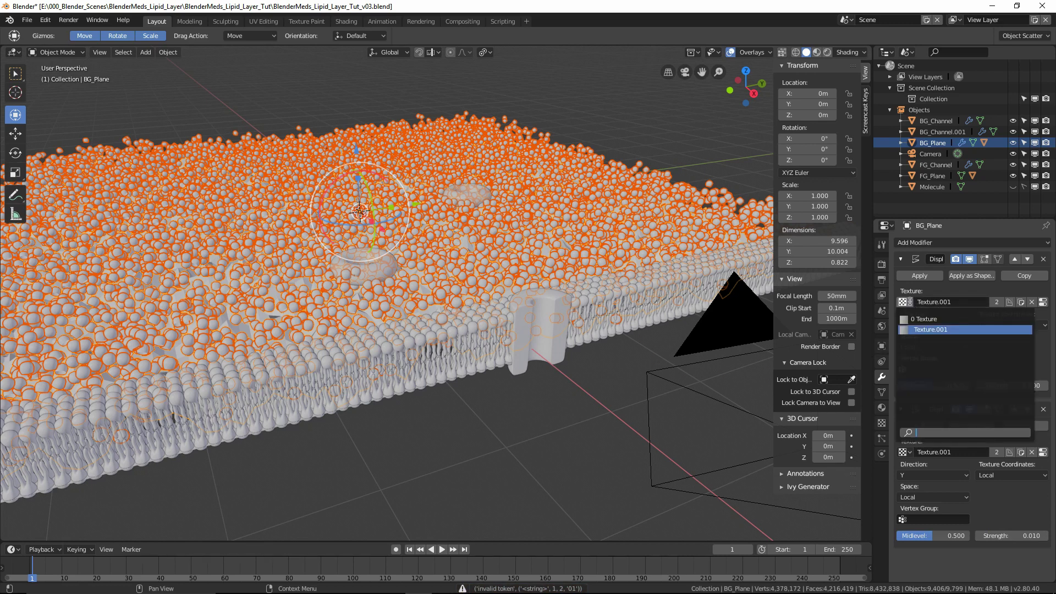
pyautogui.click(915, 319)
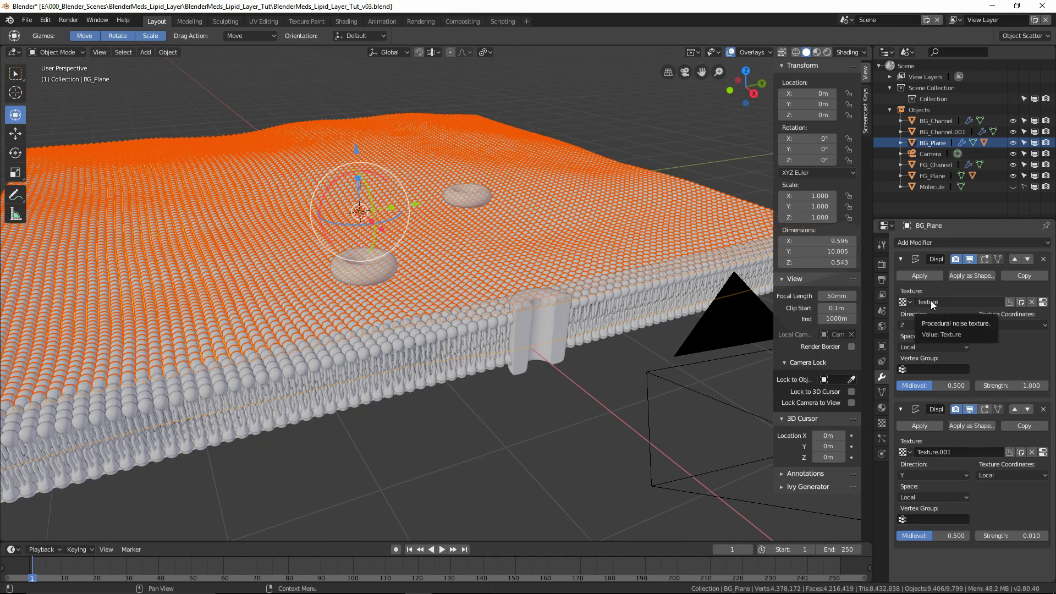
pyautogui.click(1044, 536)
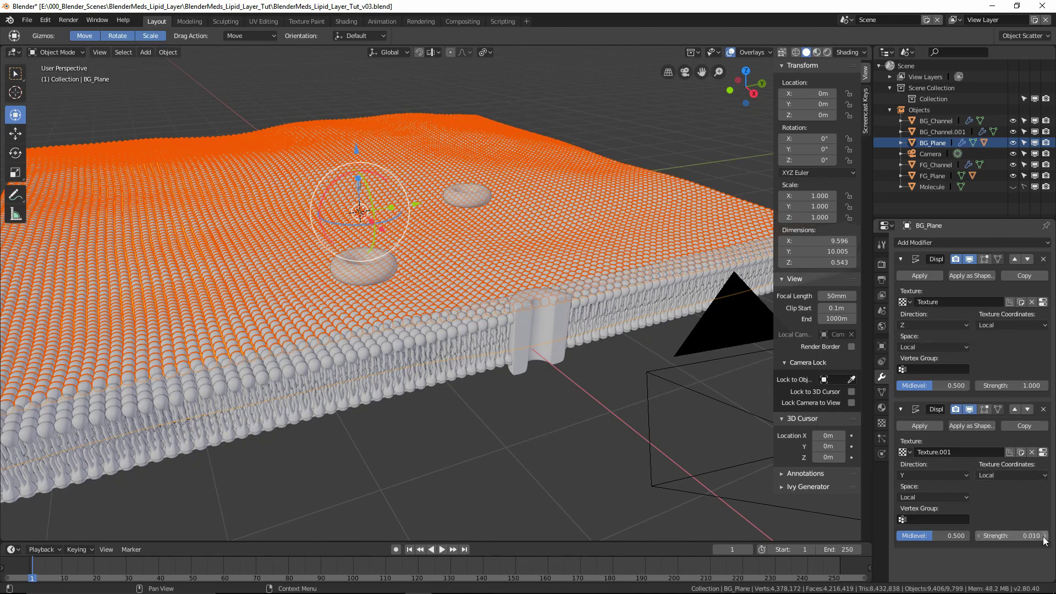
pyautogui.click(1044, 537)
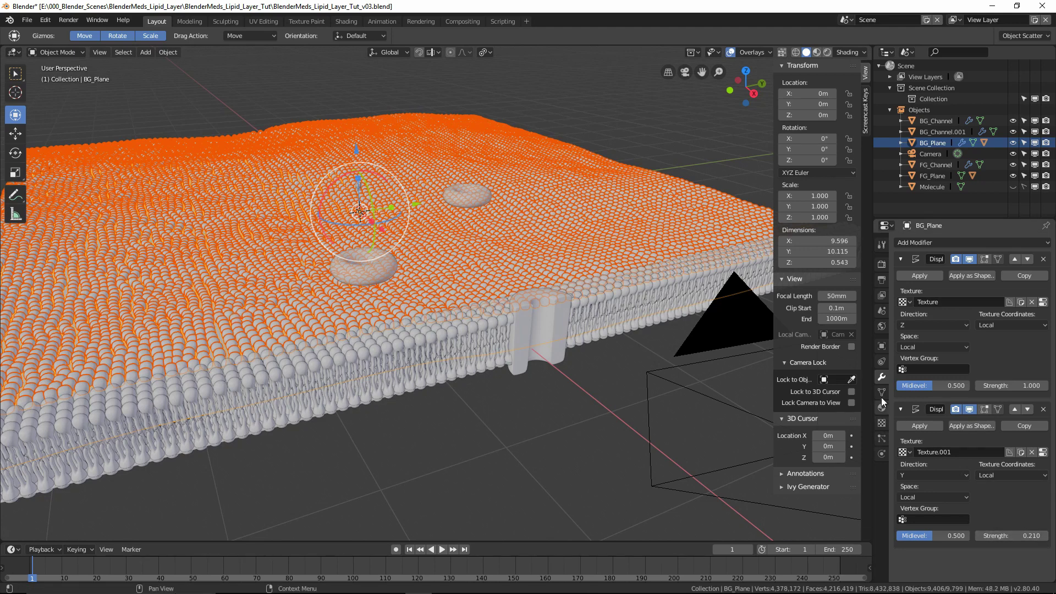
# Step: Choose Texture.001 in the texture settings and set its Clouds size to 0.15
pyautogui.click(882, 423)
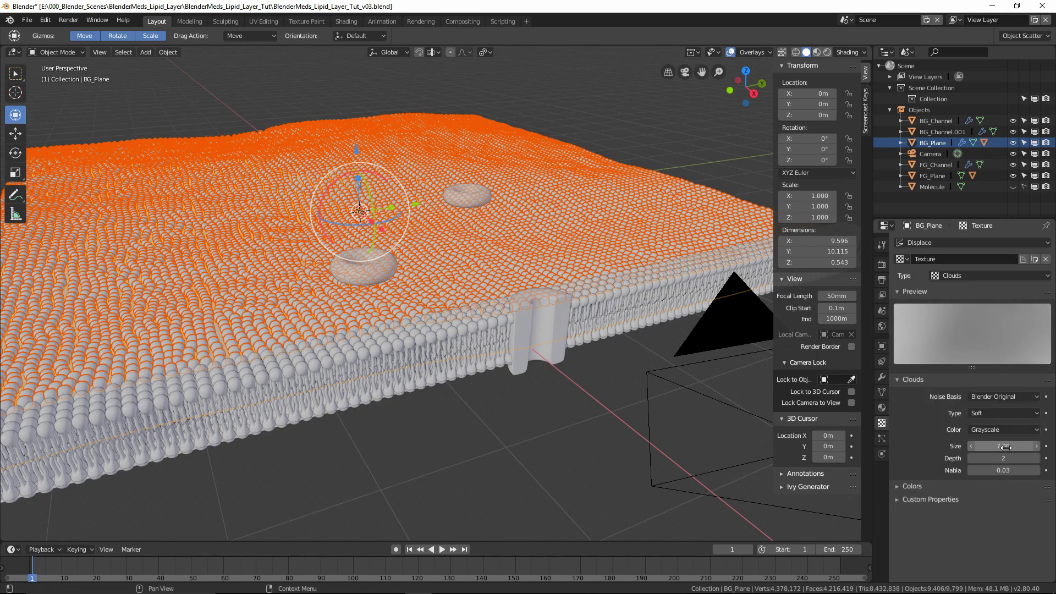
pyautogui.click(904, 259)
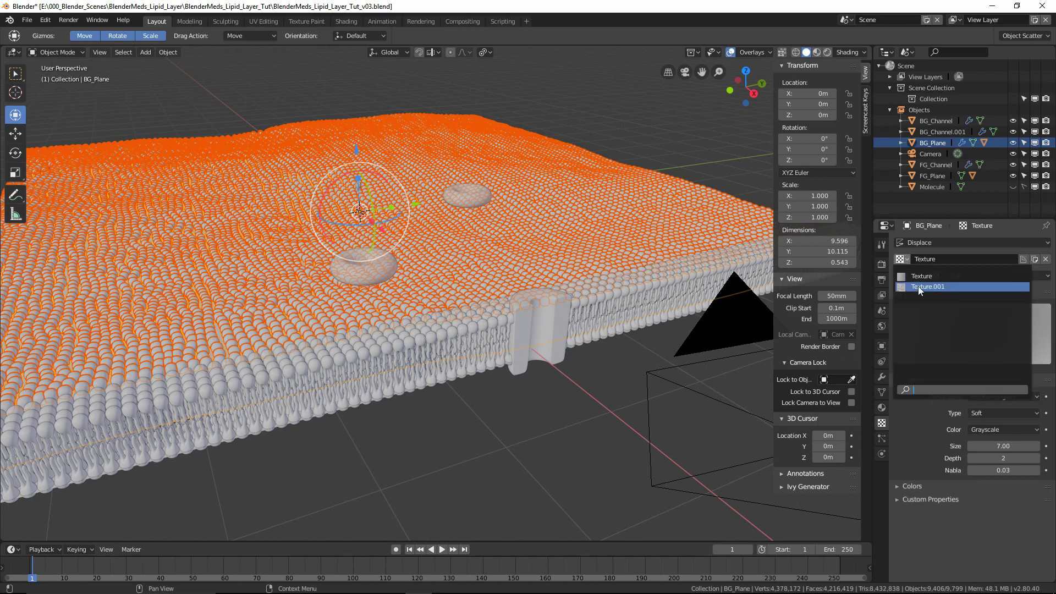
pyautogui.click(919, 286)
pyautogui.click(1003, 446)
pyautogui.write('0.3')
pyautogui.write('.')
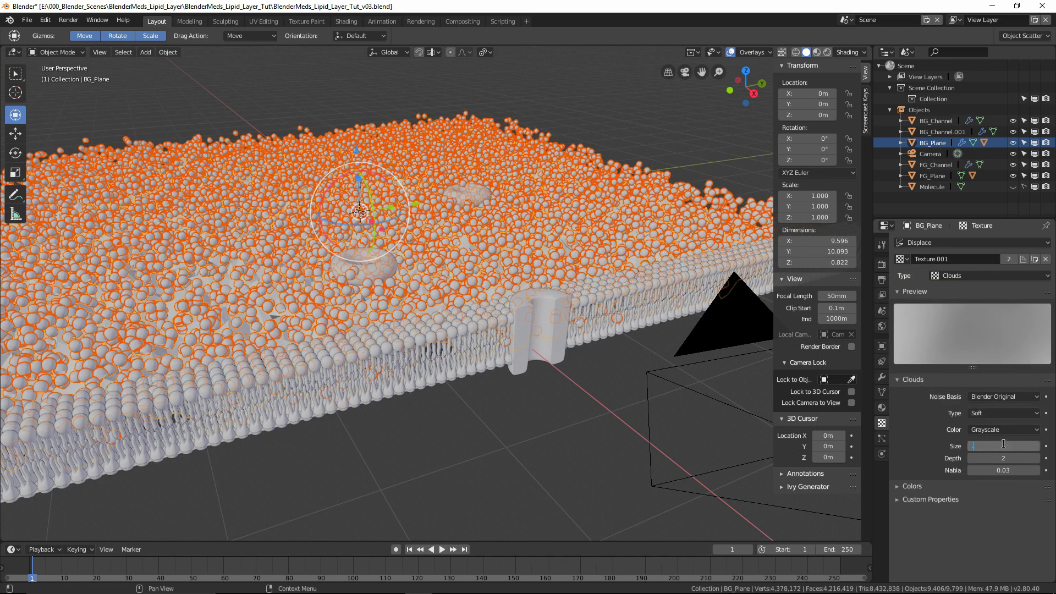
pyautogui.write('15')
pyautogui.press('Return')
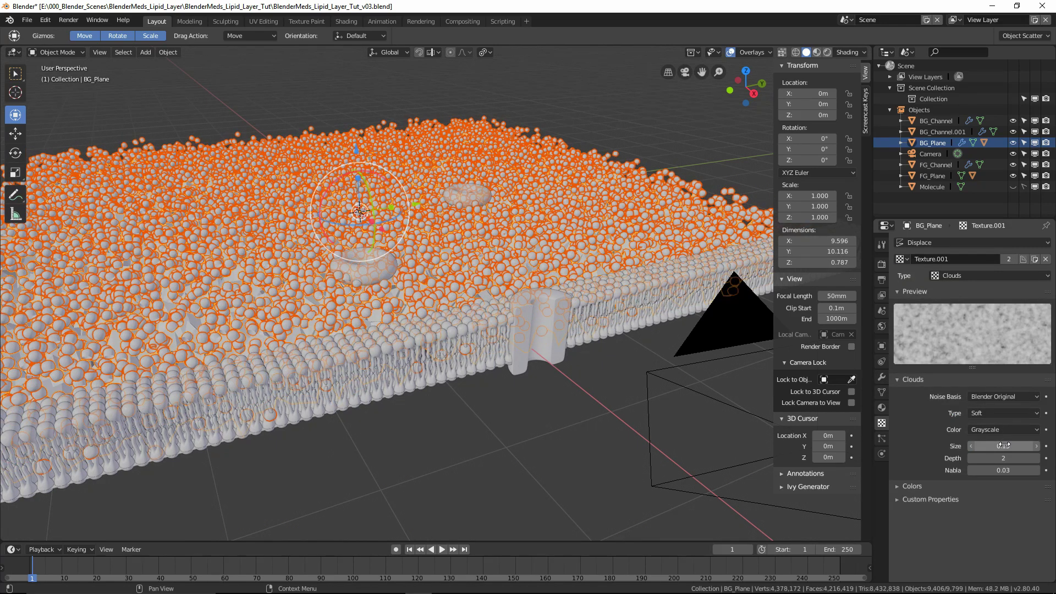
# Step: Put Texture back on the Z Displace modifier and set the Y displacement's strength to 0.2
pyautogui.click(882, 377)
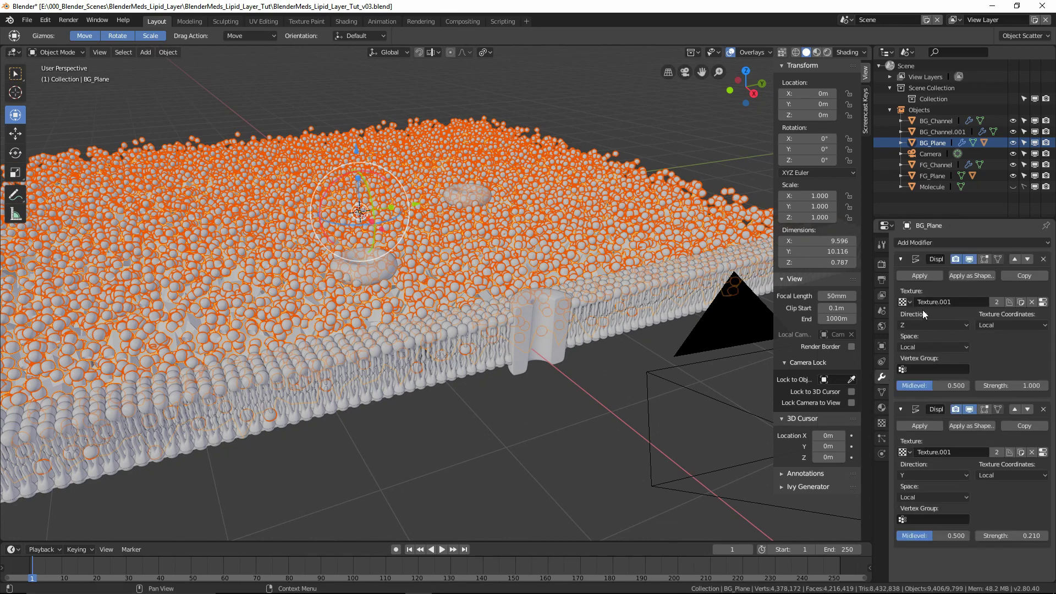
pyautogui.click(934, 325)
pyautogui.click(922, 322)
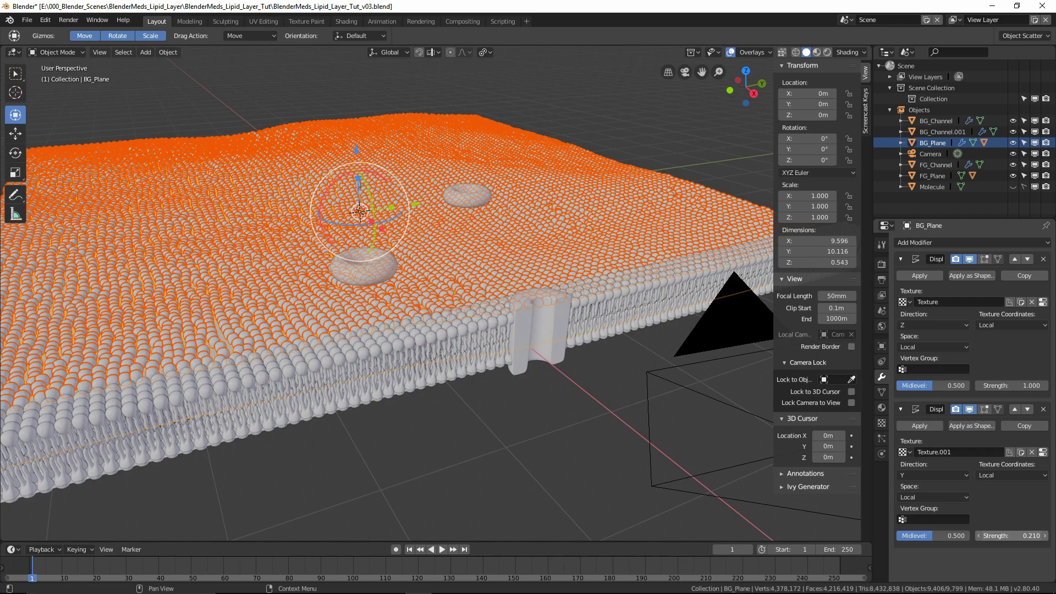
pyautogui.moveTo(1011, 536)
pyautogui.mouseDown()
pyautogui.moveTo(1023, 536)
pyautogui.moveTo(1003, 536)
pyautogui.moveTo(1018, 535)
pyautogui.mouseUp()
pyautogui.click(901, 409)
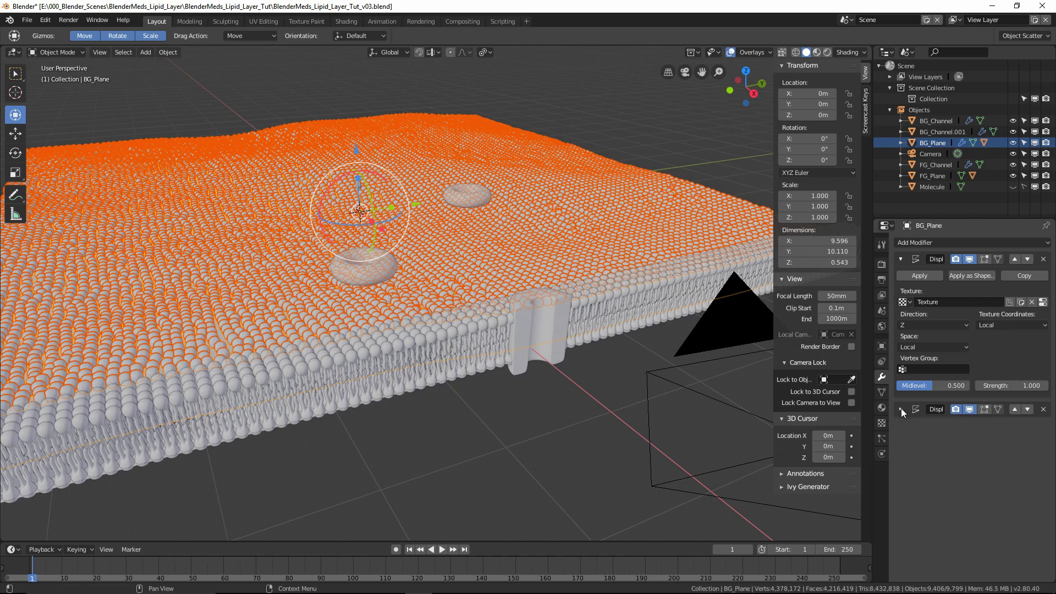
# Step: Add a third Displace modifier to BG_Plane and assign Texture.001 to it
pyautogui.click(952, 241)
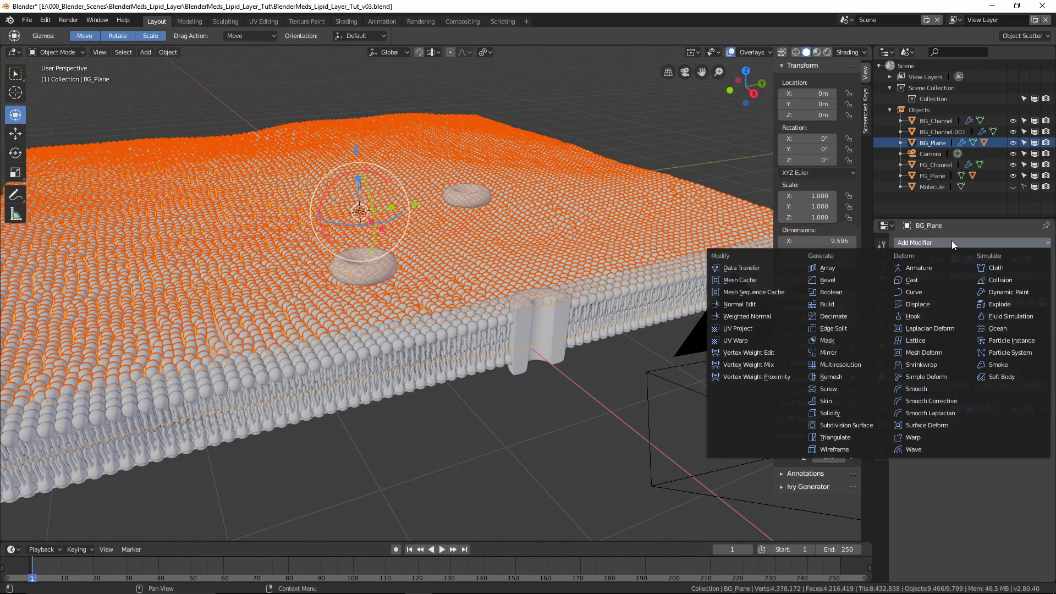
pyautogui.click(927, 304)
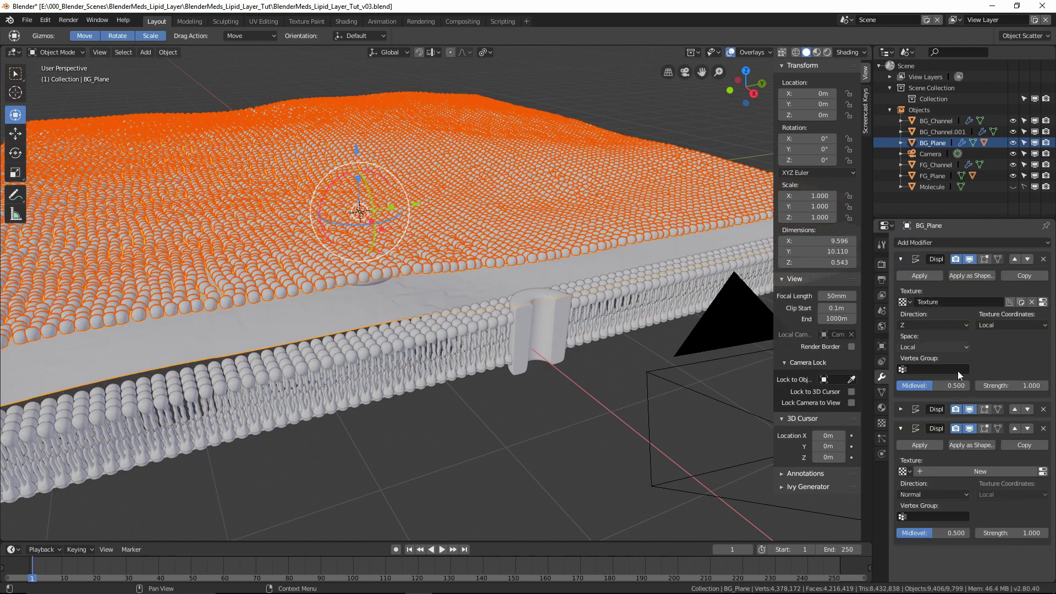
pyautogui.click(905, 472)
pyautogui.click(920, 366)
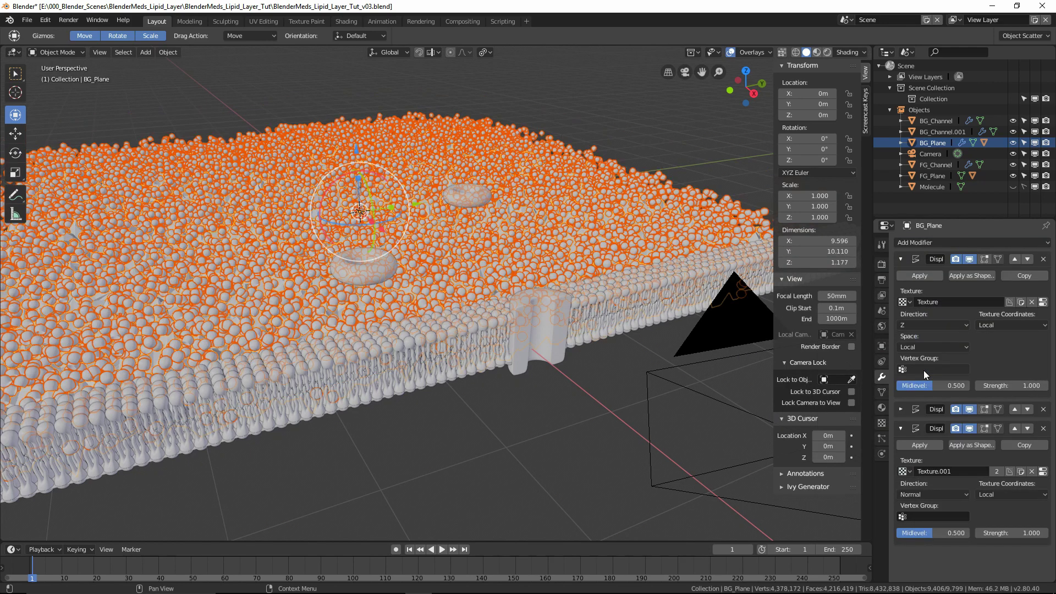
# Step: Set the third Displace modifier's direction to X and its strength to 0.2
pyautogui.click(918, 495)
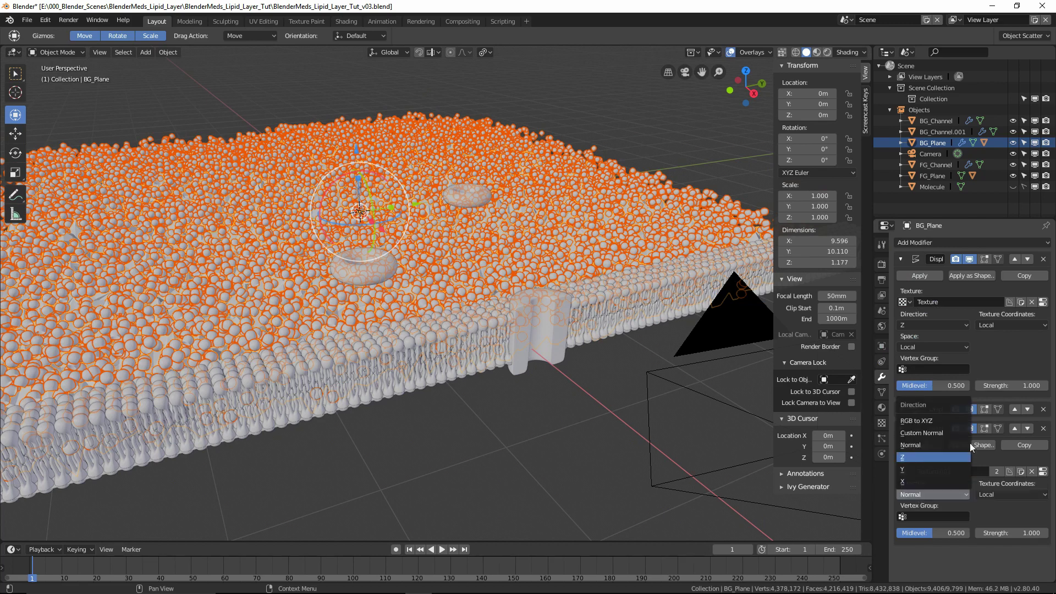
pyautogui.click(911, 470)
pyautogui.click(901, 410)
pyautogui.click(901, 410)
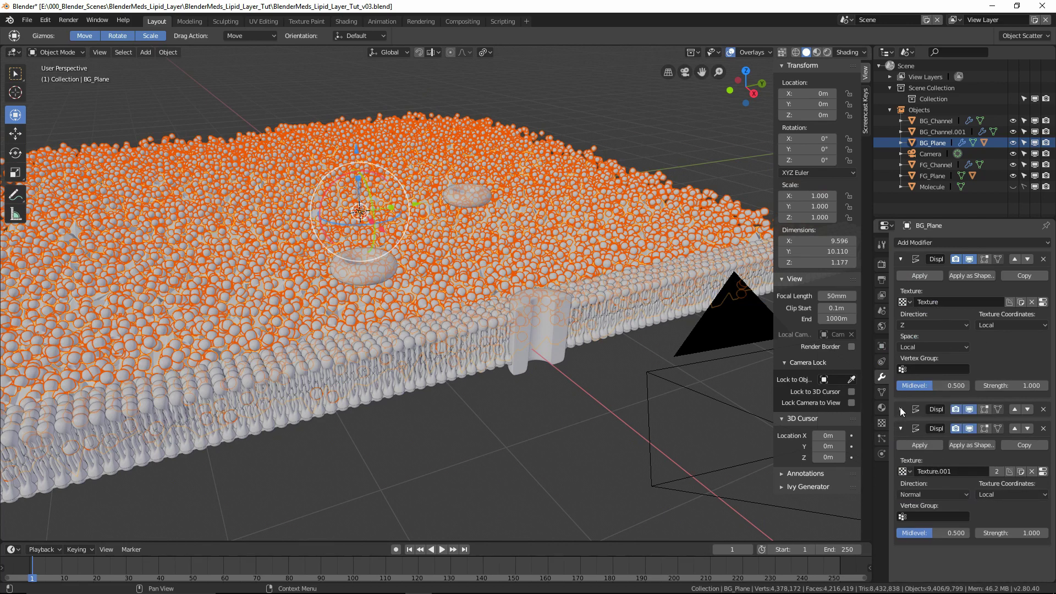
pyautogui.click(913, 494)
pyautogui.click(909, 482)
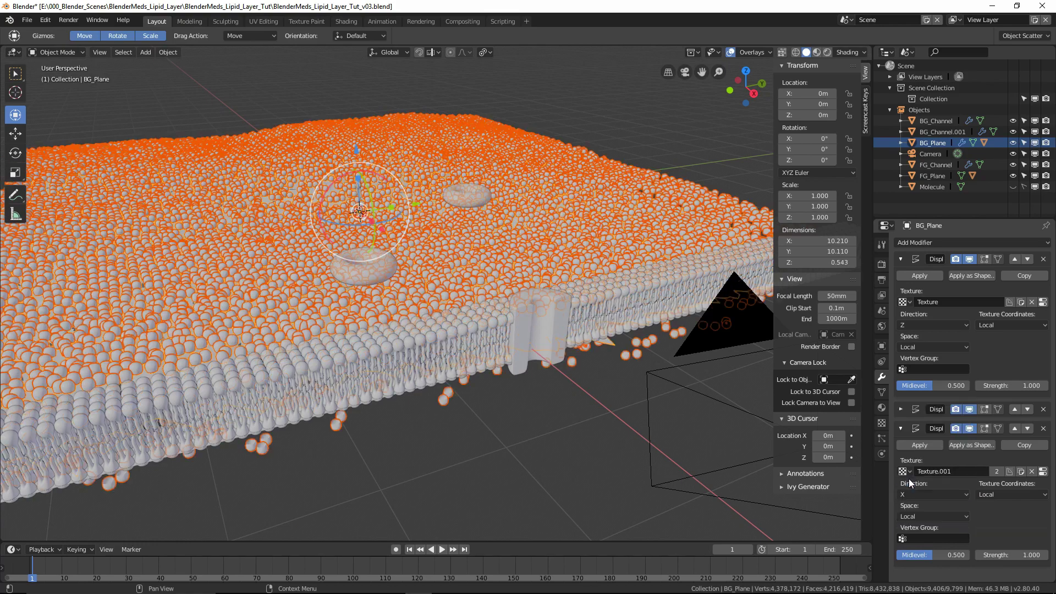
pyautogui.click(1011, 555)
pyautogui.write('1.0')
pyautogui.write('.2')
pyautogui.press('Return')
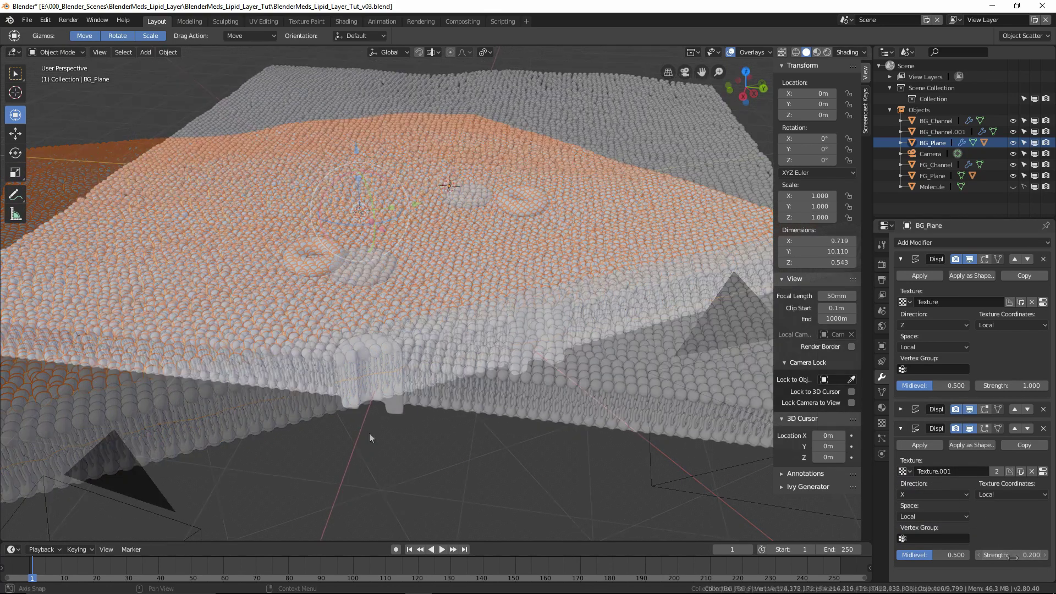
# Step: Switch to the camera view and lower the Z displacement's strength to -0.4
pyautogui.moveTo(370, 436); pyautogui.dragTo(418, 425, button='middle')
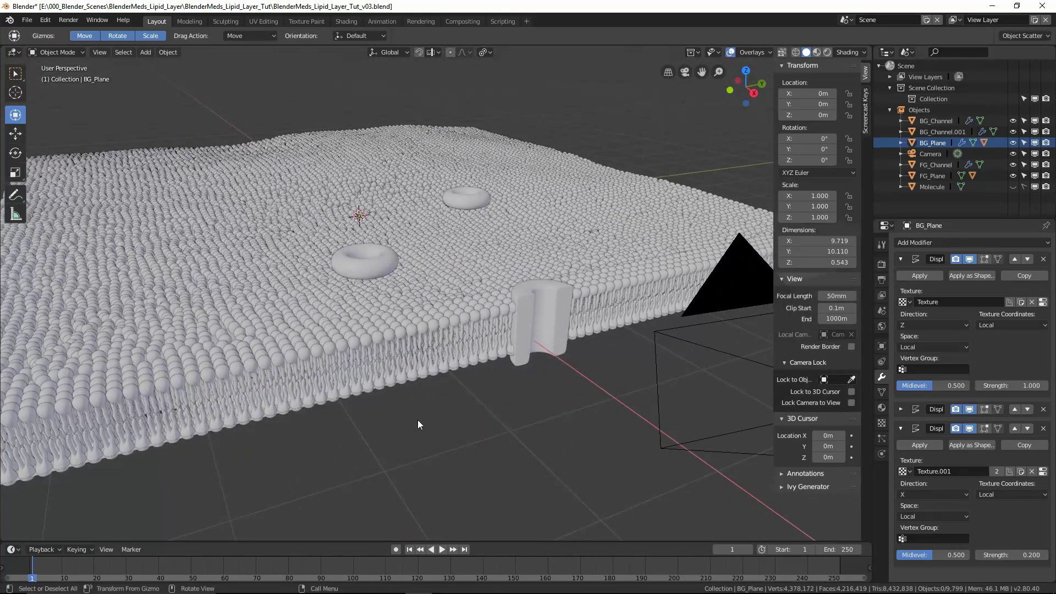
pyautogui.press('KP_0')
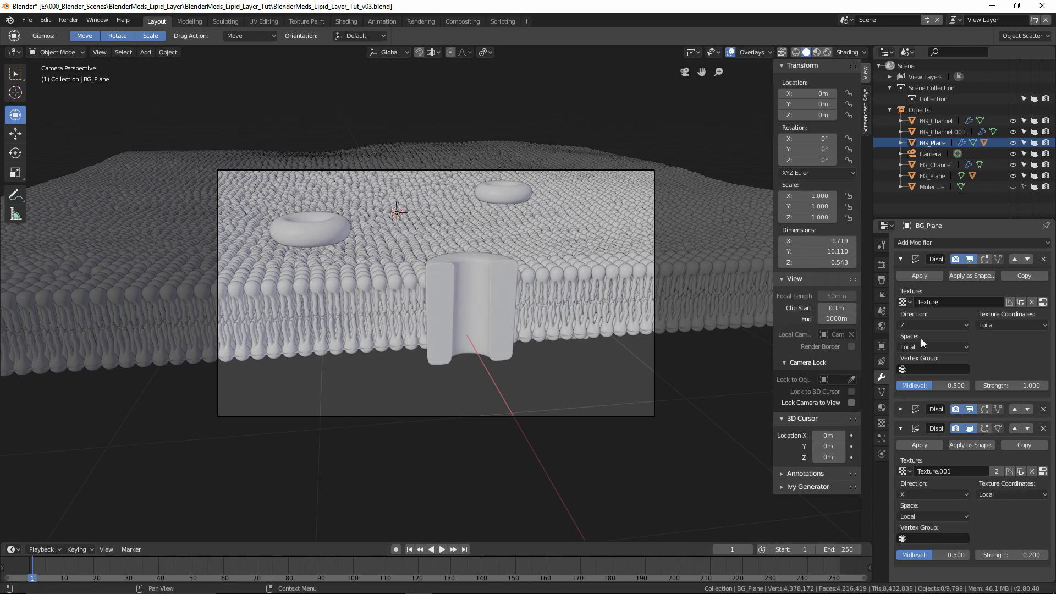
pyautogui.click(900, 428)
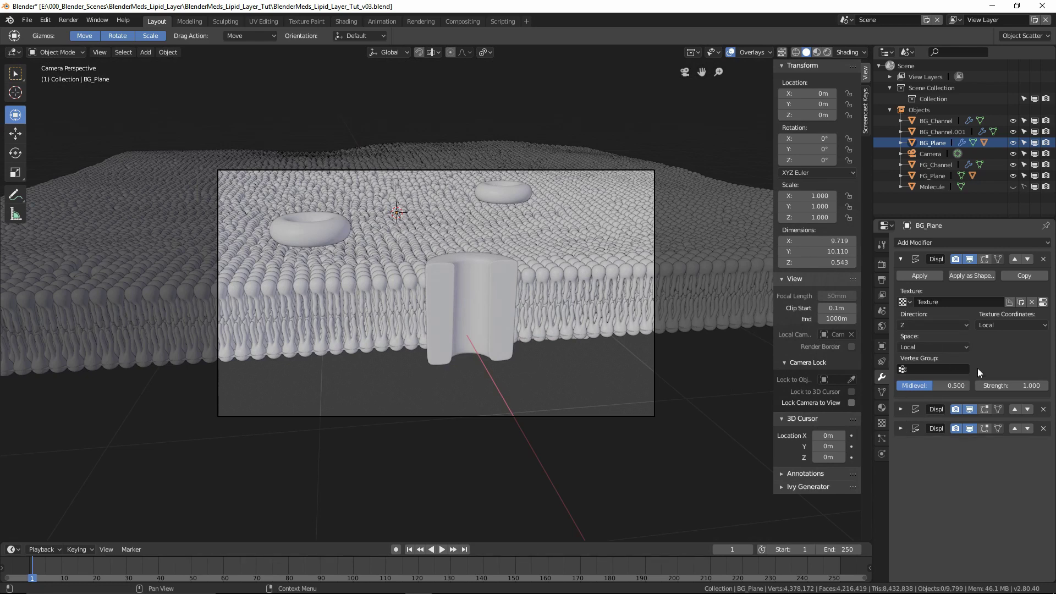
pyautogui.moveTo(1012, 386); pyautogui.dragTo(940, 386)
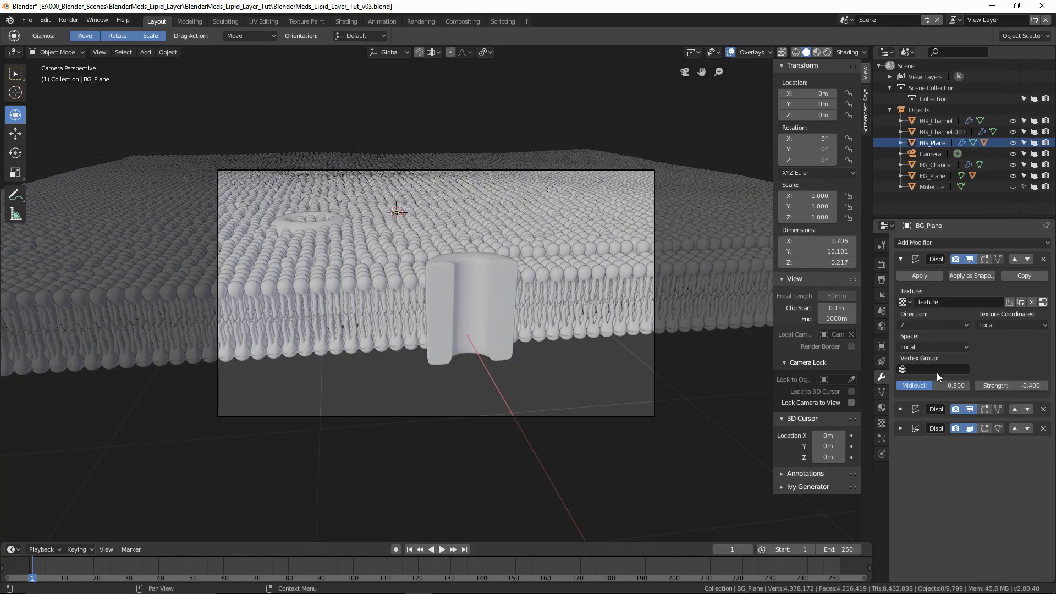
# Step: Reduce the Clouds size of the Z displacement's texture, trying 5 before lowering it to about 3.7
pyautogui.click(880, 426)
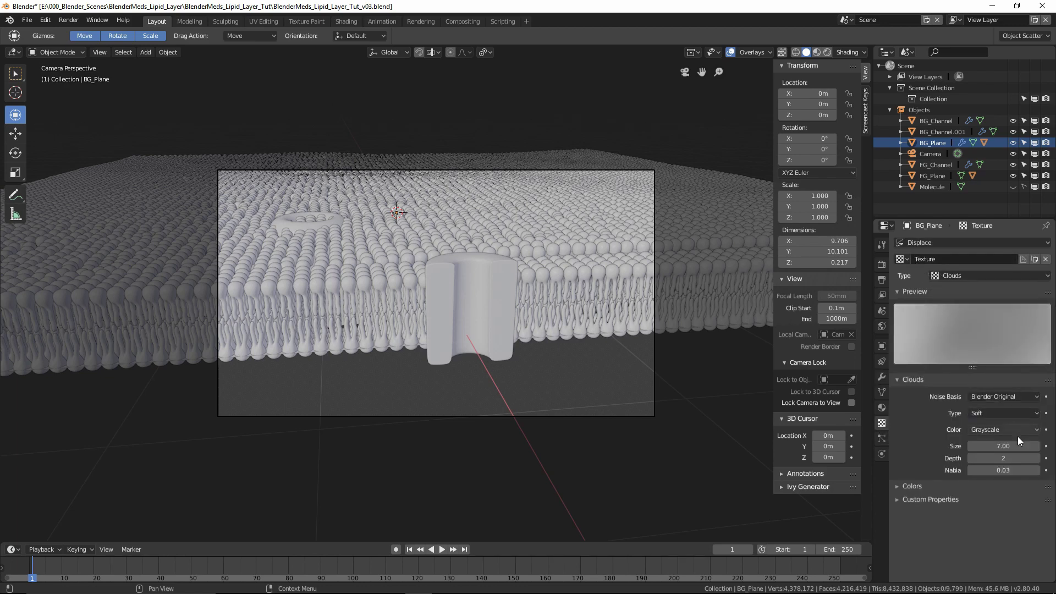
pyautogui.click(1003, 446)
pyautogui.write('5')
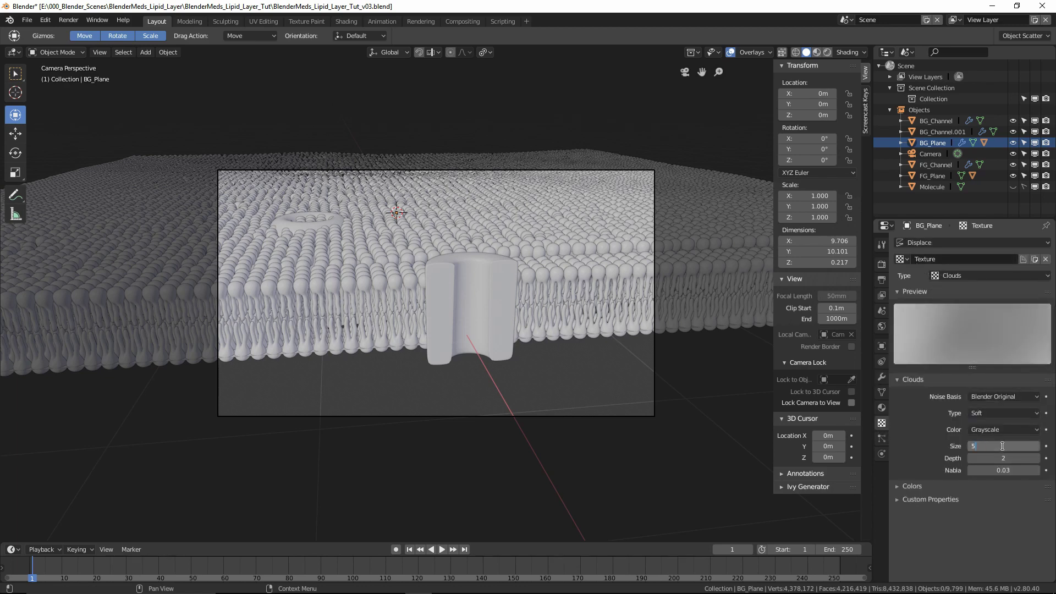
pyautogui.press('Return')
pyautogui.moveTo(1003, 447); pyautogui.dragTo(963, 447)
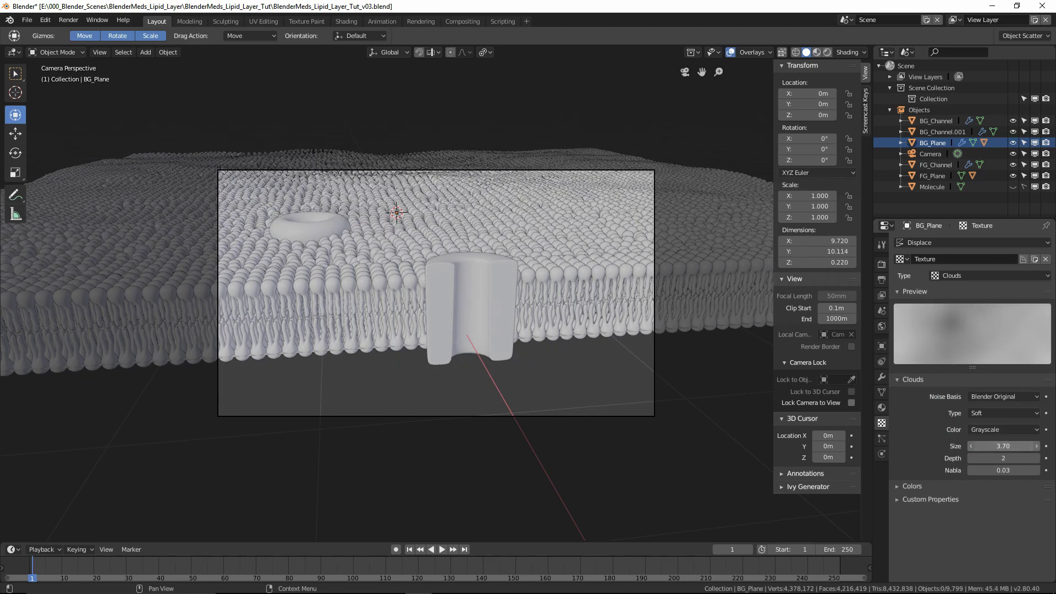
# Step: Set the X displacement's strength to 0.1
pyautogui.click(882, 377)
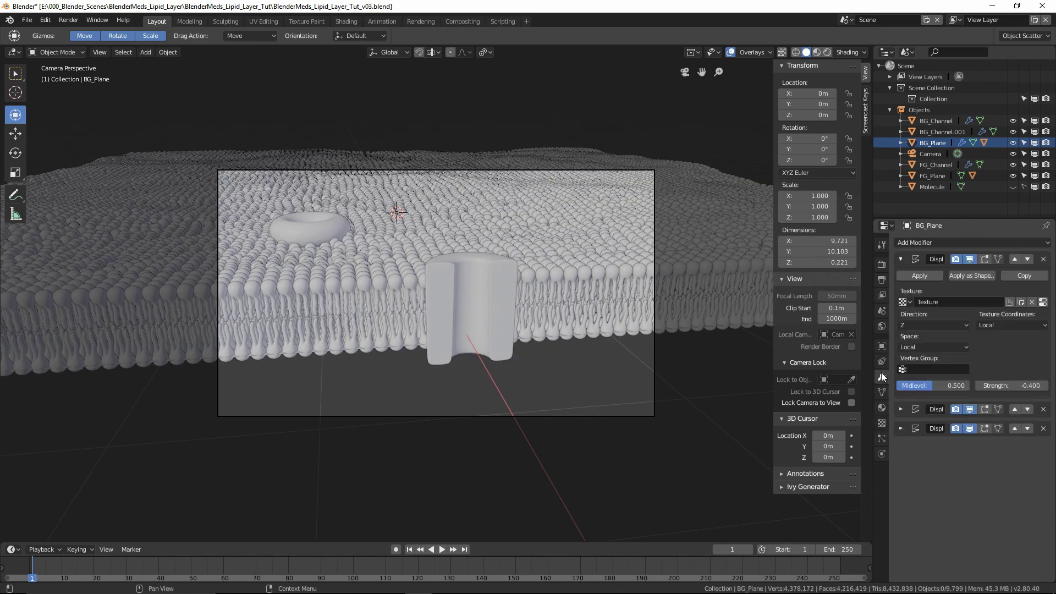
pyautogui.moveTo(1012, 385)
pyautogui.mouseDown()
pyautogui.moveTo(1027, 385)
pyautogui.moveTo(990, 385)
pyautogui.moveTo(1052, 385)
pyautogui.moveTo(1012, 385)
pyautogui.mouseUp()
pyautogui.click(901, 429)
pyautogui.click(1017, 555)
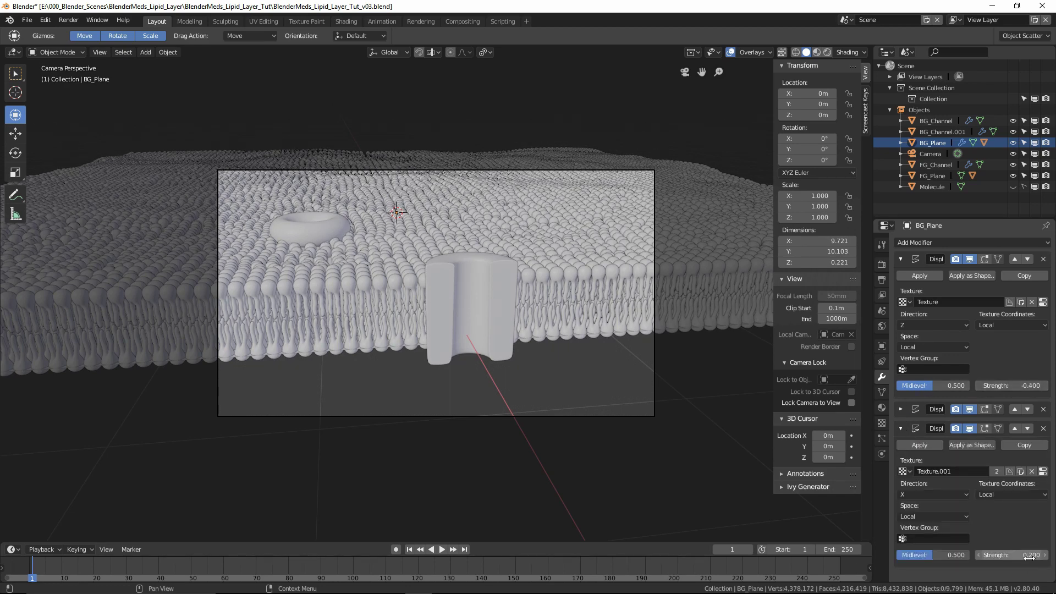
pyautogui.write('.1')
pyautogui.press('Return')
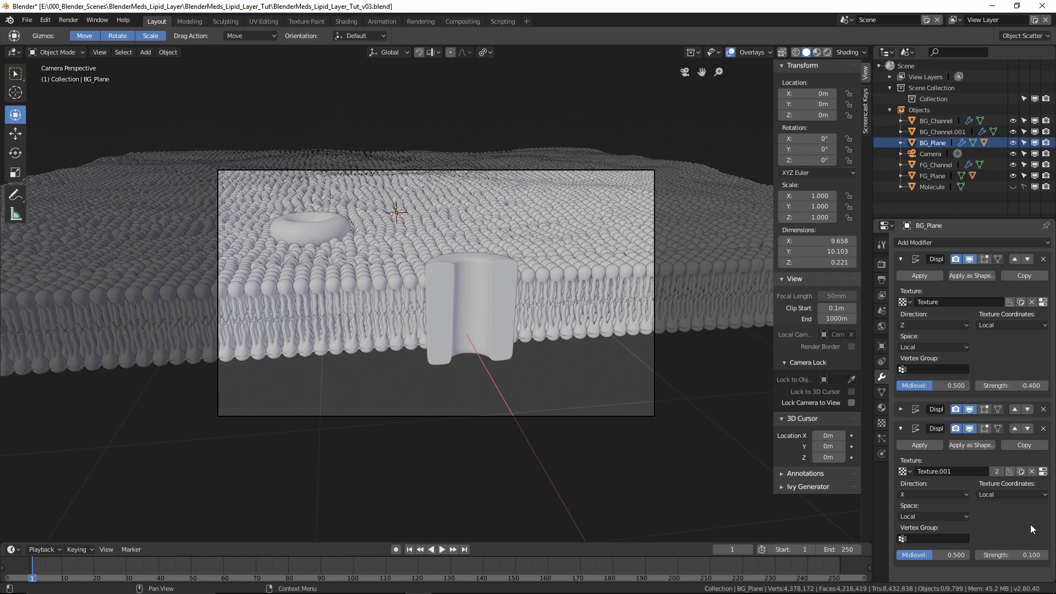
# Step: Try a strength of 0.1 for the Y displacement and return it to 0.2
pyautogui.click(903, 409)
pyautogui.click(1018, 536)
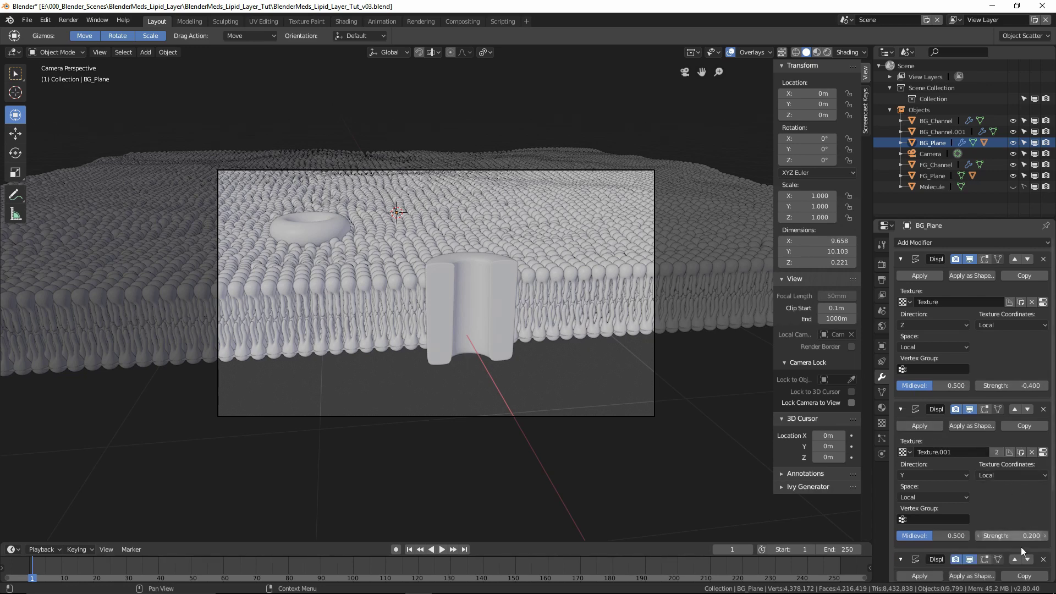
pyautogui.write('0.2')
pyautogui.write('.1')
pyautogui.press('Return')
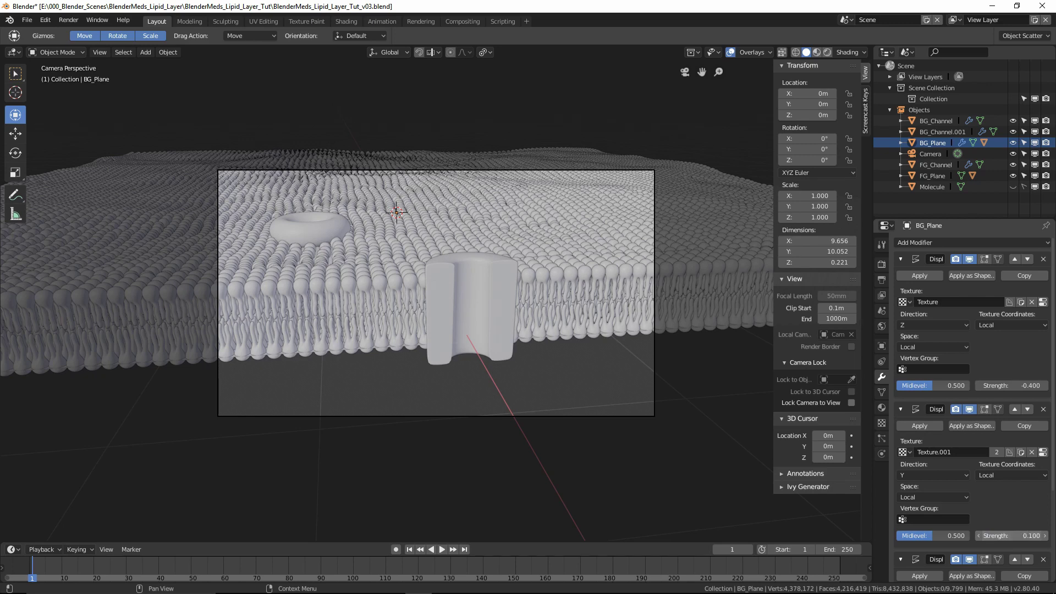
pyautogui.moveTo(1013, 536); pyautogui.dragTo(1020, 536)
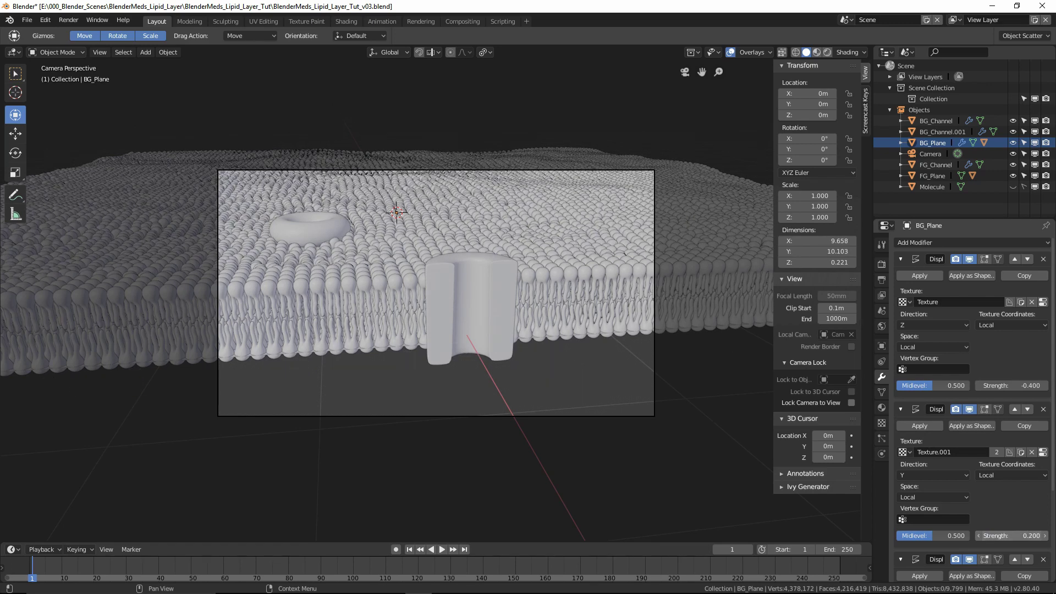
# Step: Try Y displacement strengths of 0.3 and 0.5 on the background plane and return the value to 0.2
pyautogui.click(1044, 536)
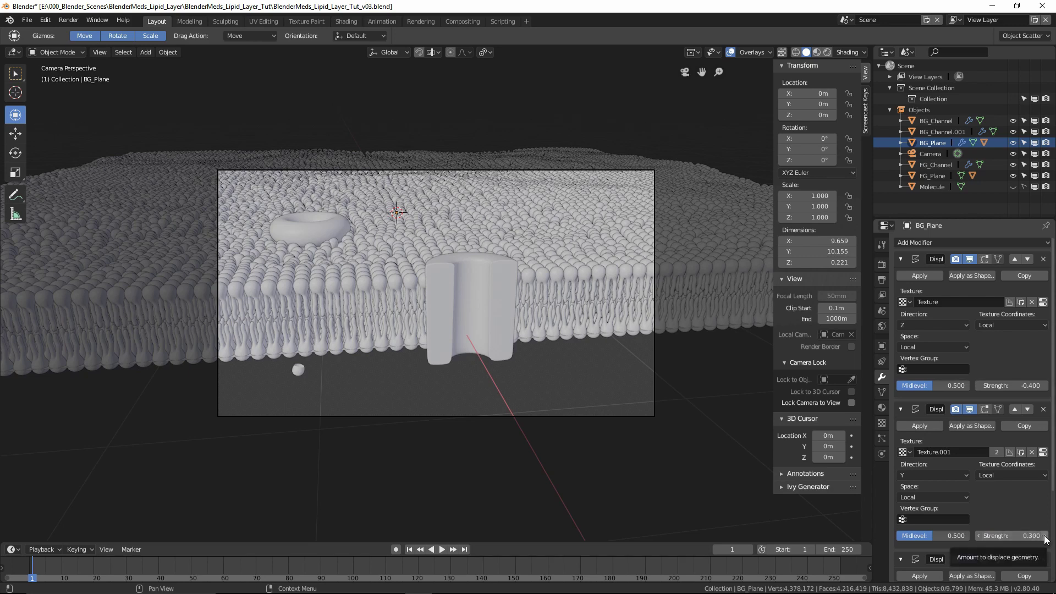
pyautogui.click(1044, 536)
pyautogui.click(1045, 536)
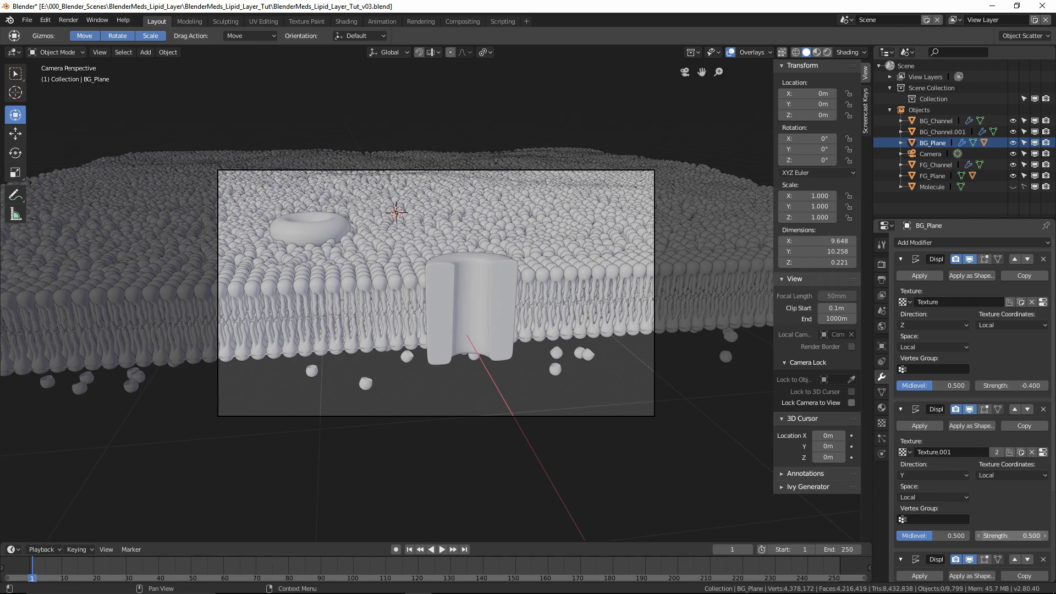
pyautogui.click(1011, 536)
pyautogui.write('0.2')
pyautogui.press('Return')
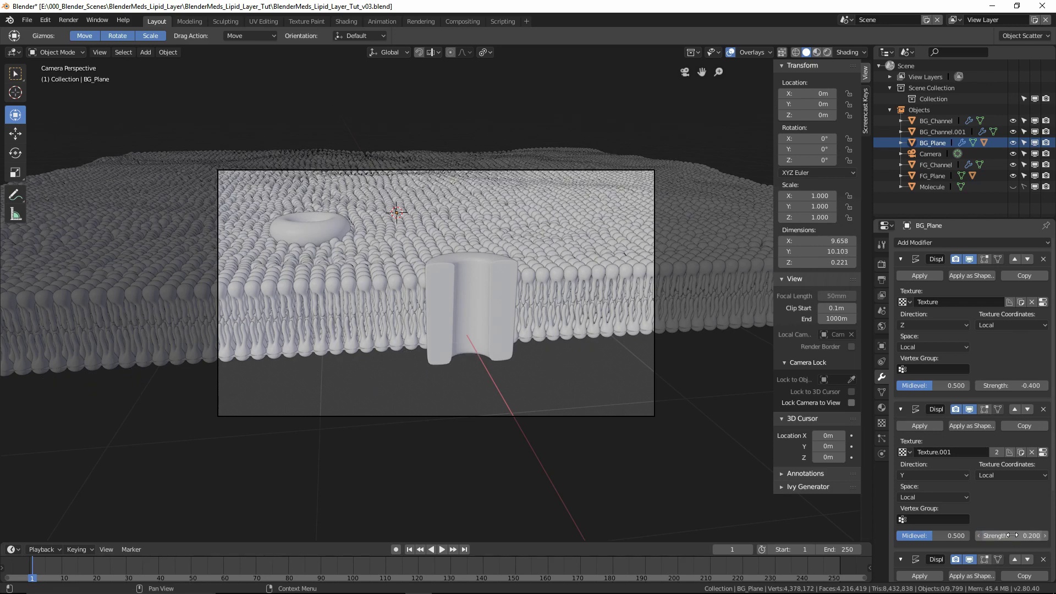
pyautogui.scroll(-5, 983, 505)
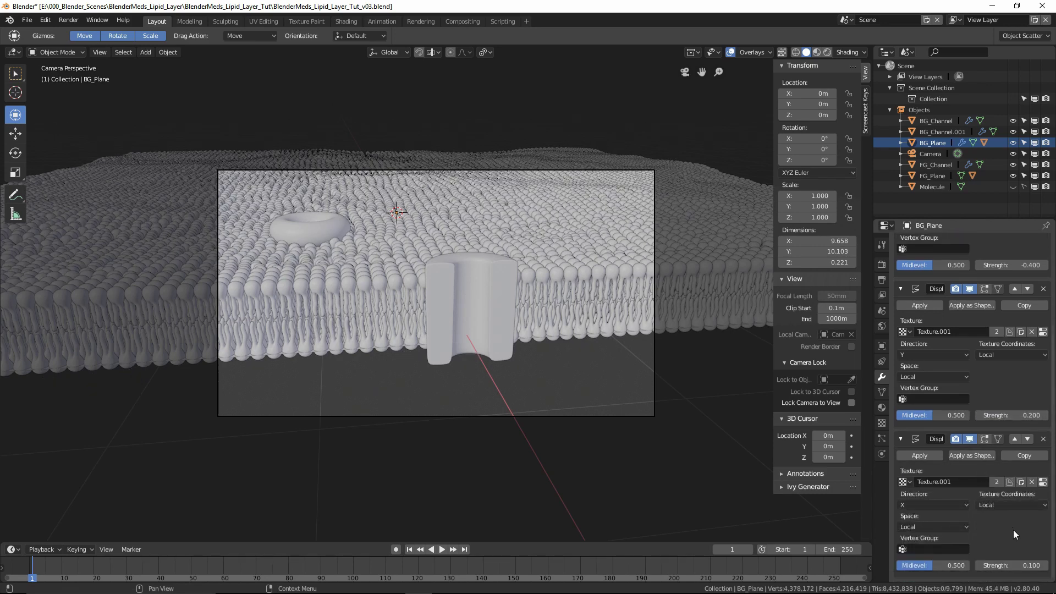
pyautogui.click(1024, 566)
pyautogui.moveTo(1011, 565); pyautogui.dragTo(1011, 565)
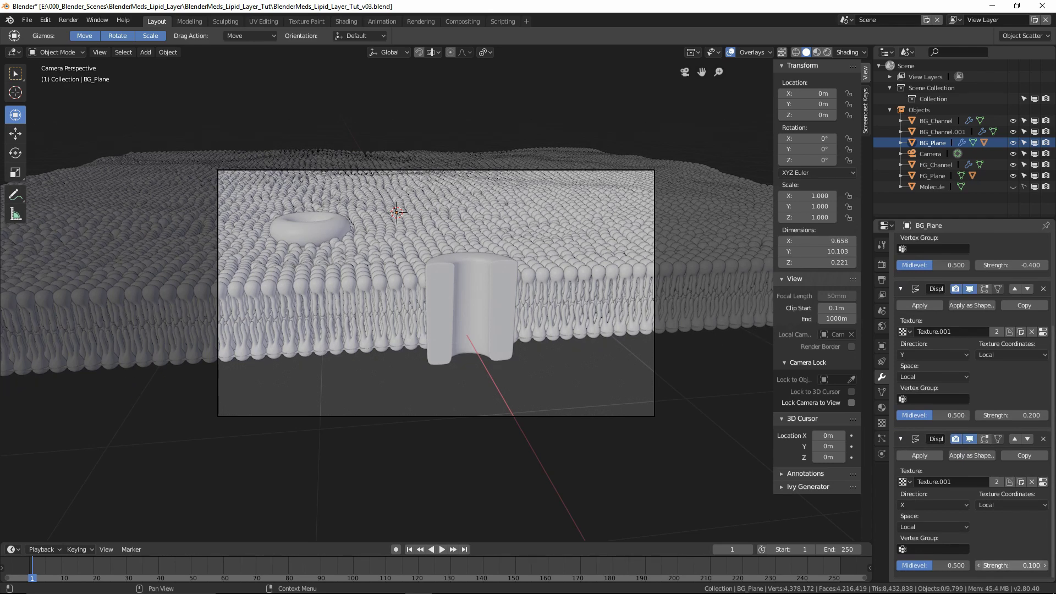
# Step: Switch the Z displacement's texture to Texture.001 and set that Clouds texture's type to Hard
pyautogui.click(882, 423)
pyautogui.click(901, 260)
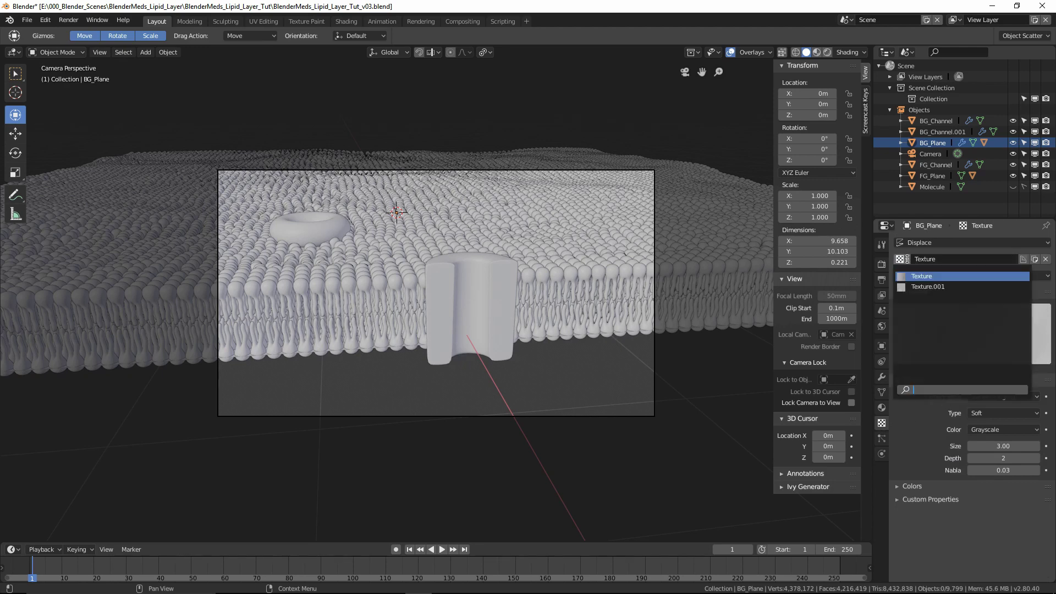
pyautogui.click(929, 287)
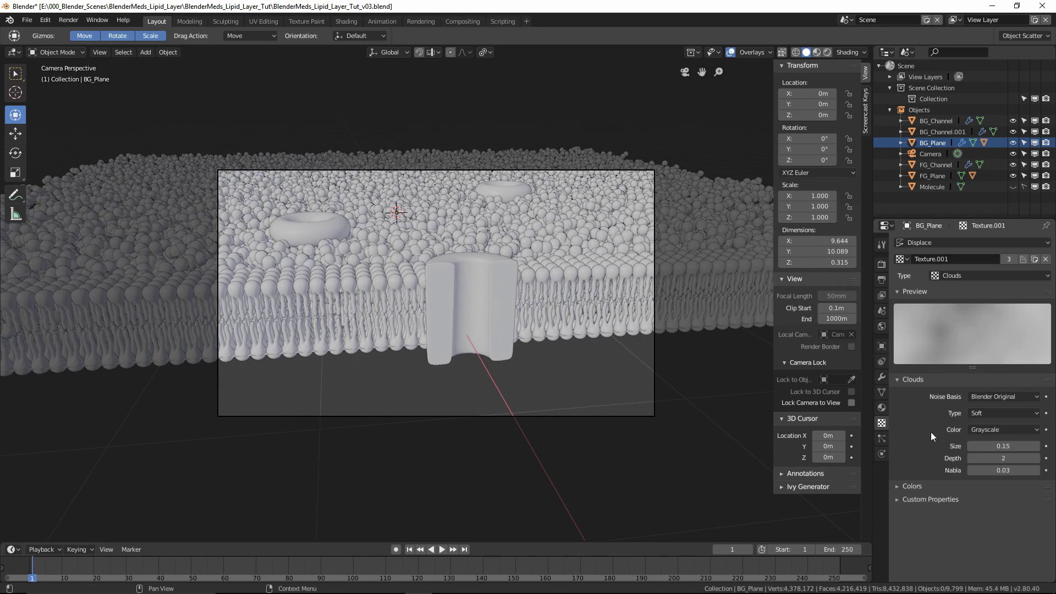
pyautogui.click(988, 414)
pyautogui.click(984, 388)
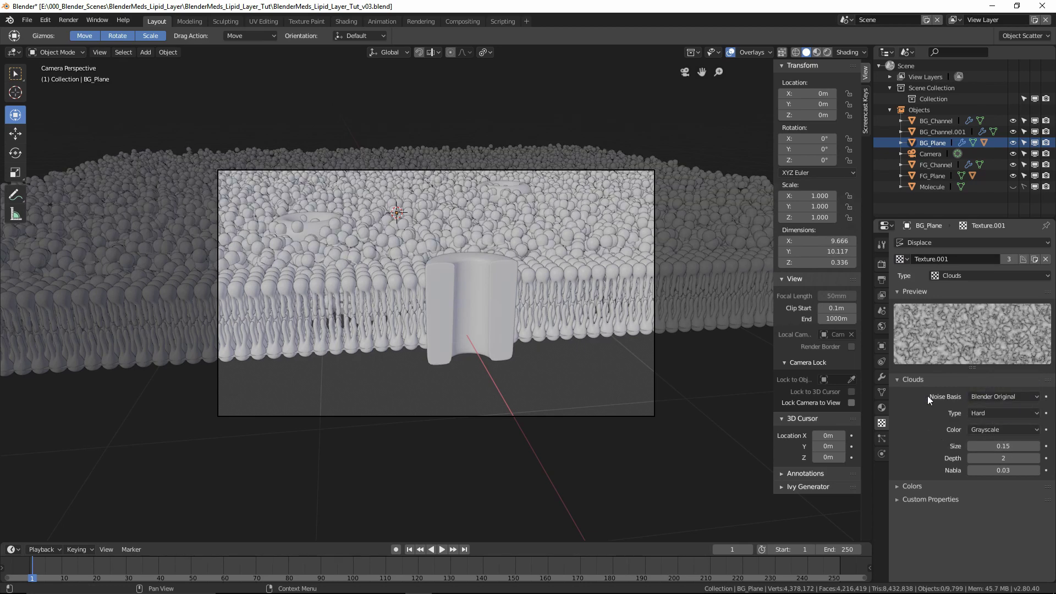
# Step: Try assigning the texture named Texture to the Y displacement
pyautogui.click(882, 377)
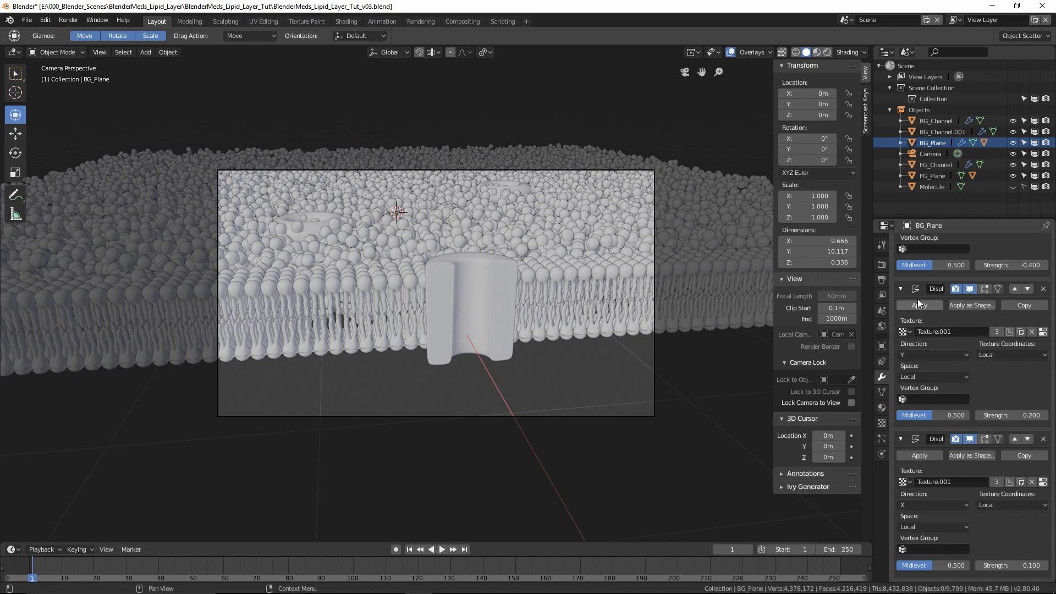
pyautogui.click(910, 332)
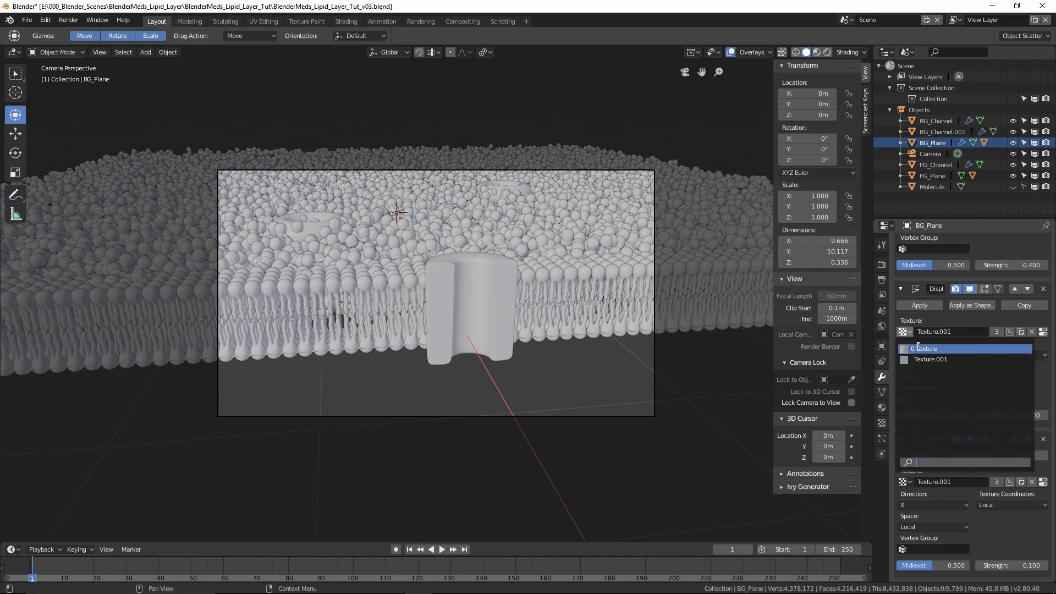
pyautogui.click(919, 346)
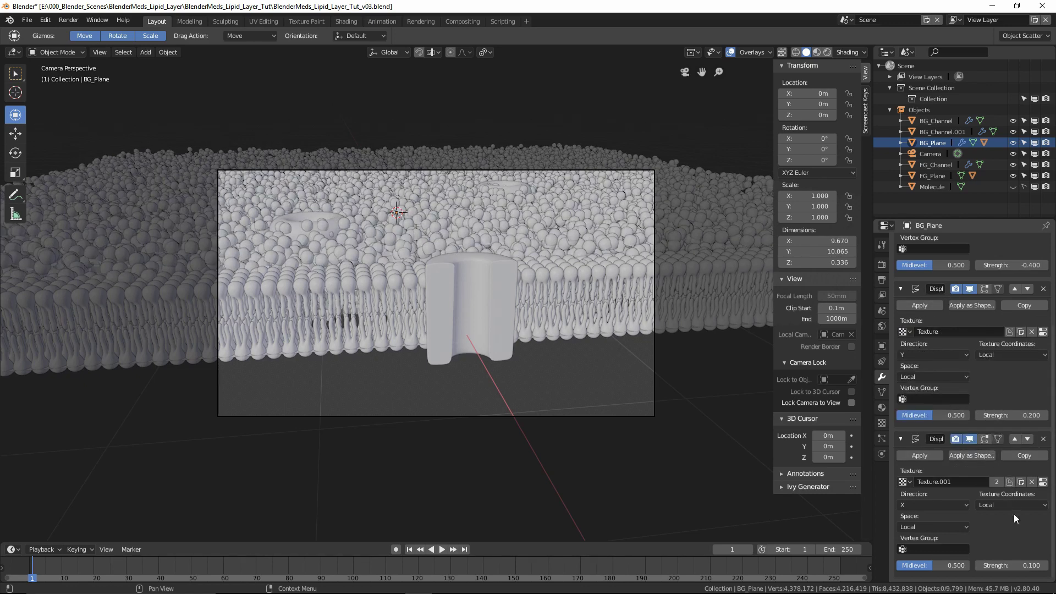
# Step: Set the strengths of the X and Y displacements to 0
pyautogui.click(1021, 567)
pyautogui.write('0.1')
pyautogui.press('Return')
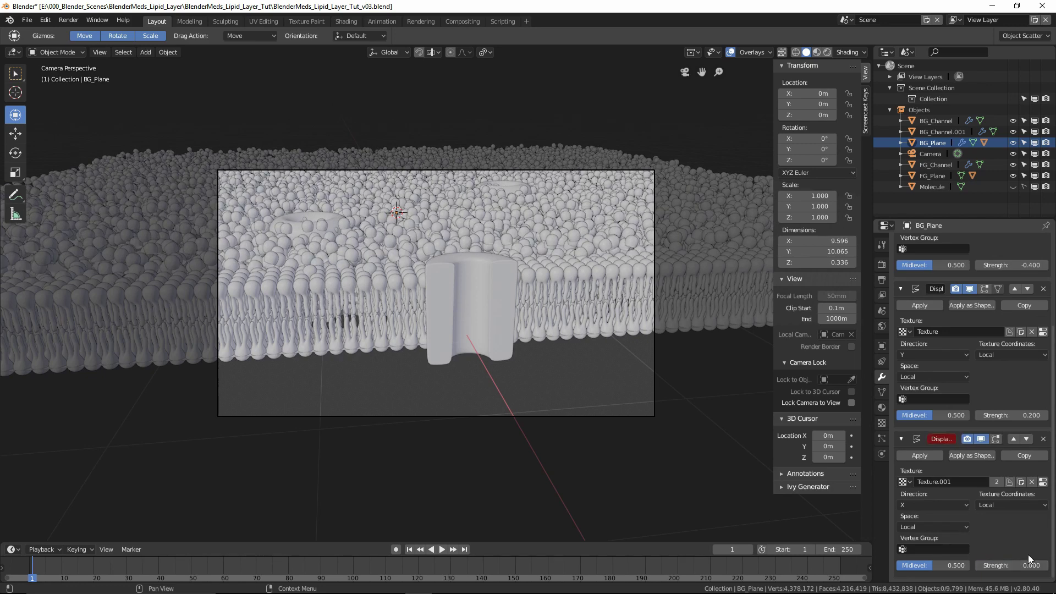
pyautogui.click(901, 438)
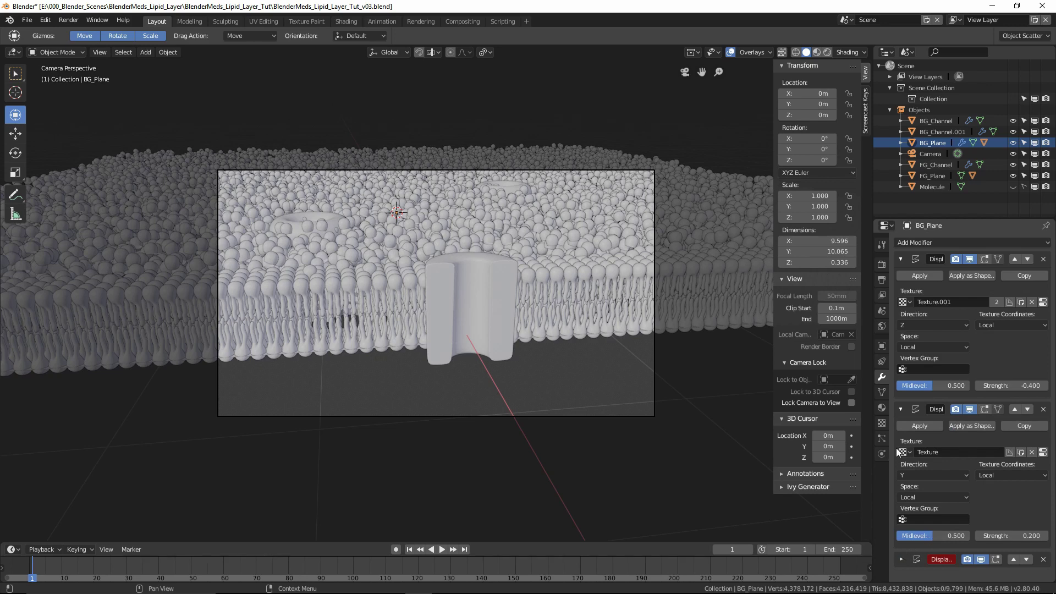
pyautogui.click(1013, 535)
pyautogui.write('0.1')
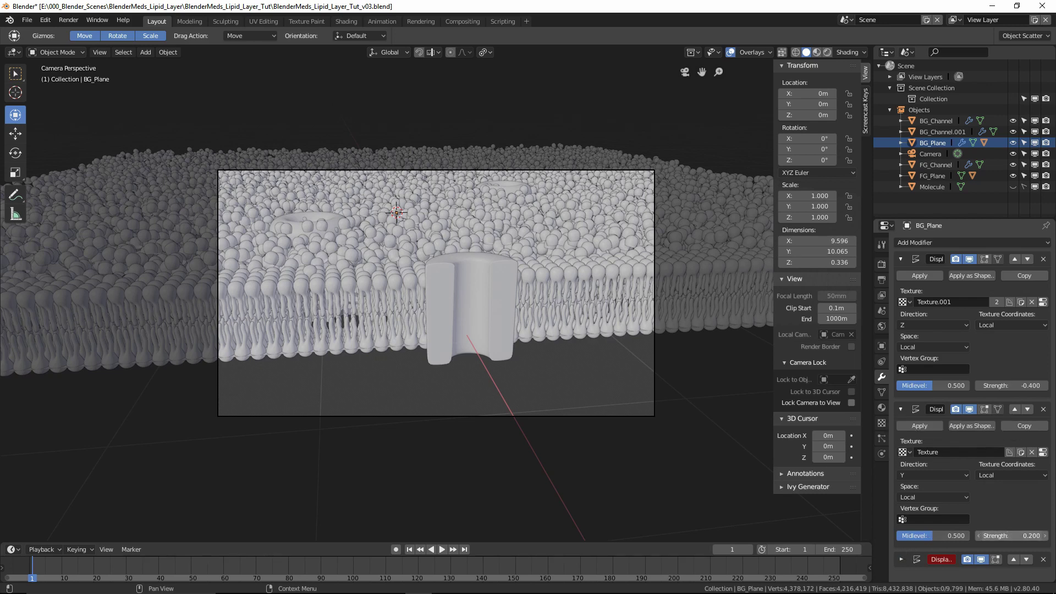
pyautogui.press('Return')
pyautogui.moveTo(1019, 537); pyautogui.dragTo(1017, 536)
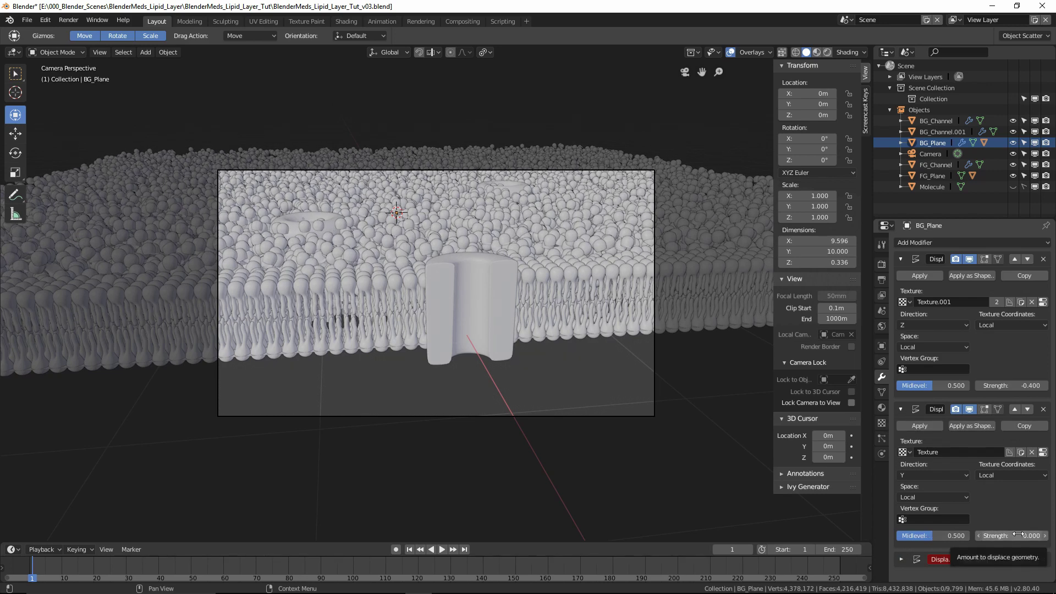
# Step: Assign Texture.001 to the Y displacement and the texture named Texture to the Z displacement
pyautogui.click(907, 452)
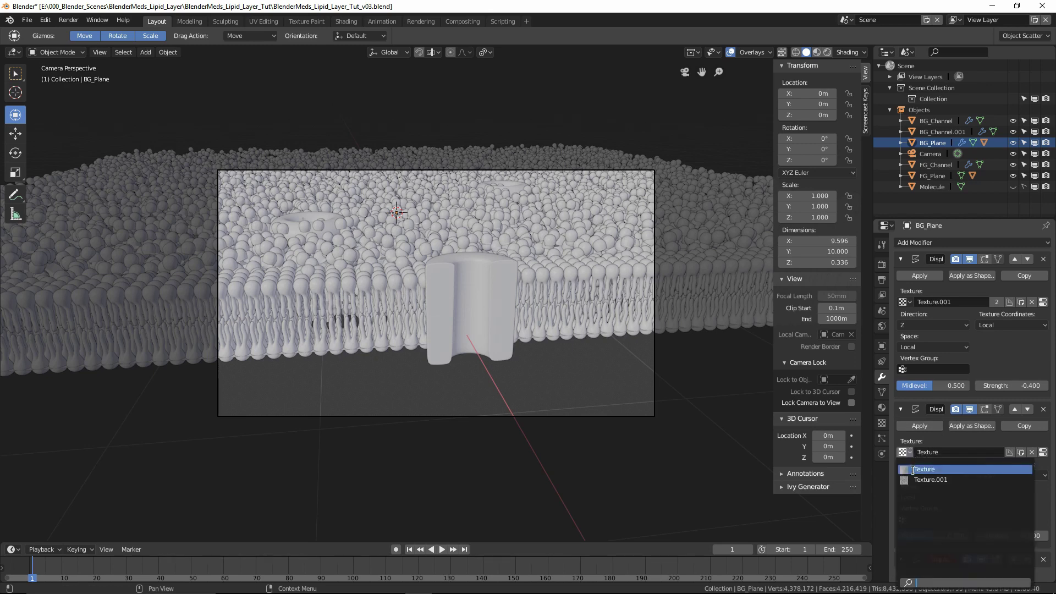
pyautogui.click(931, 480)
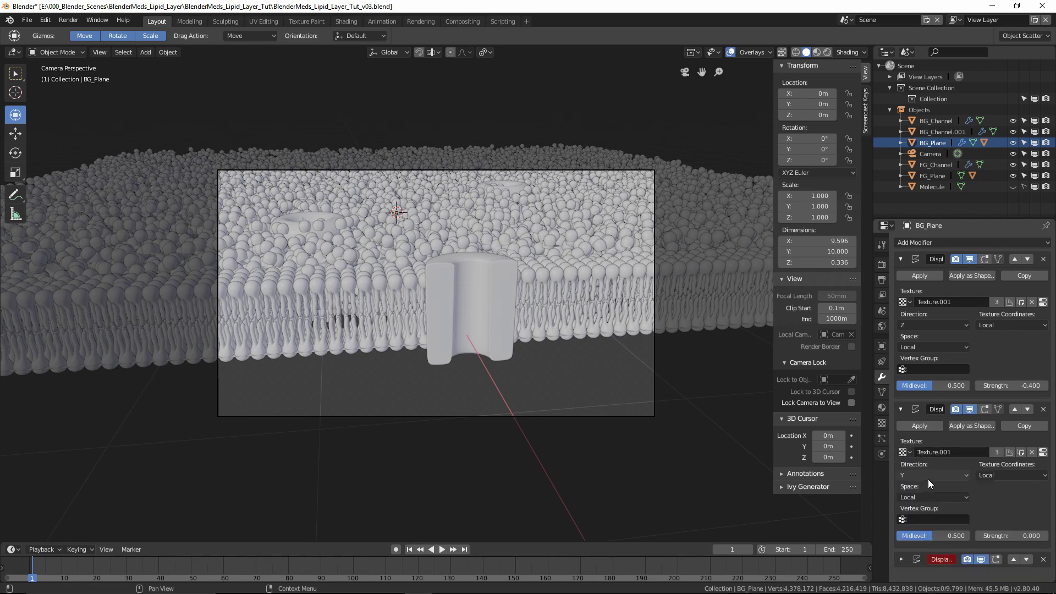
pyautogui.click(900, 559)
pyautogui.scroll(-4, 919, 554)
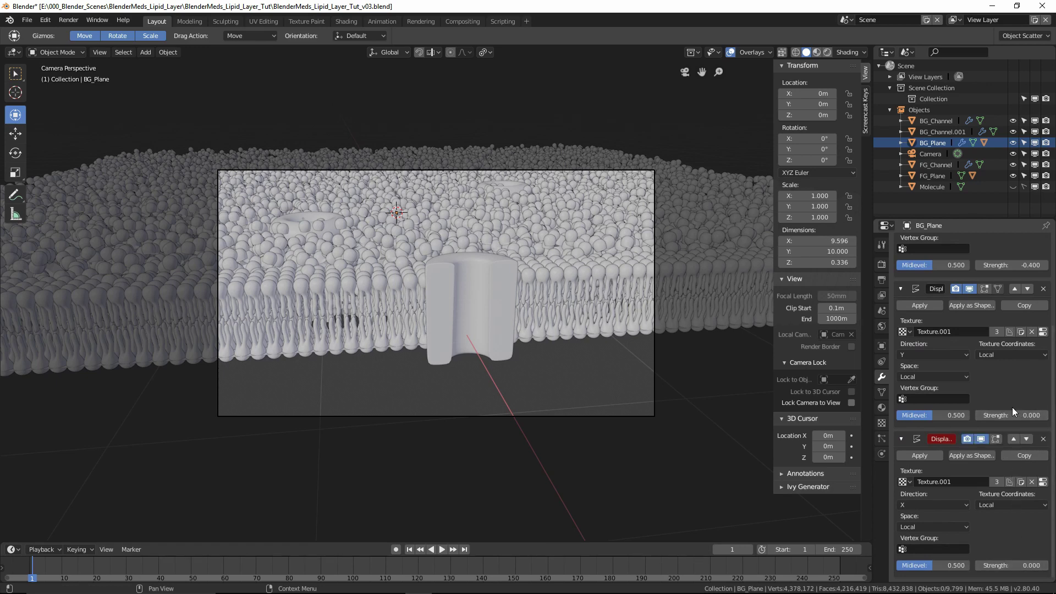
pyautogui.scroll(4, 991, 385)
pyautogui.click(909, 302)
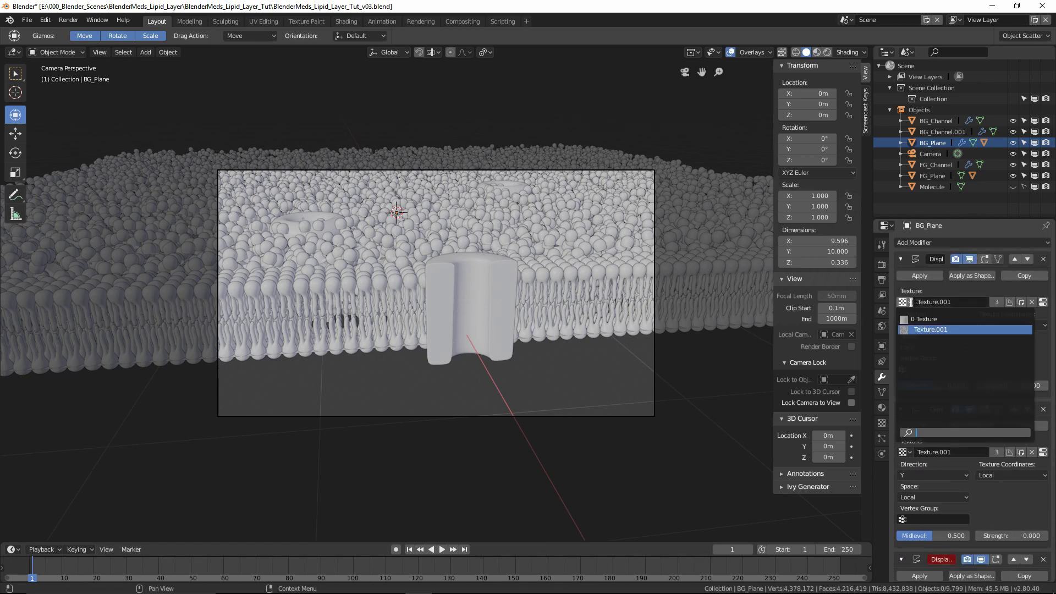
pyautogui.click(930, 319)
# Step: Raise the Y displacement's strength to 0.3
pyautogui.scroll(-3, 1000, 360)
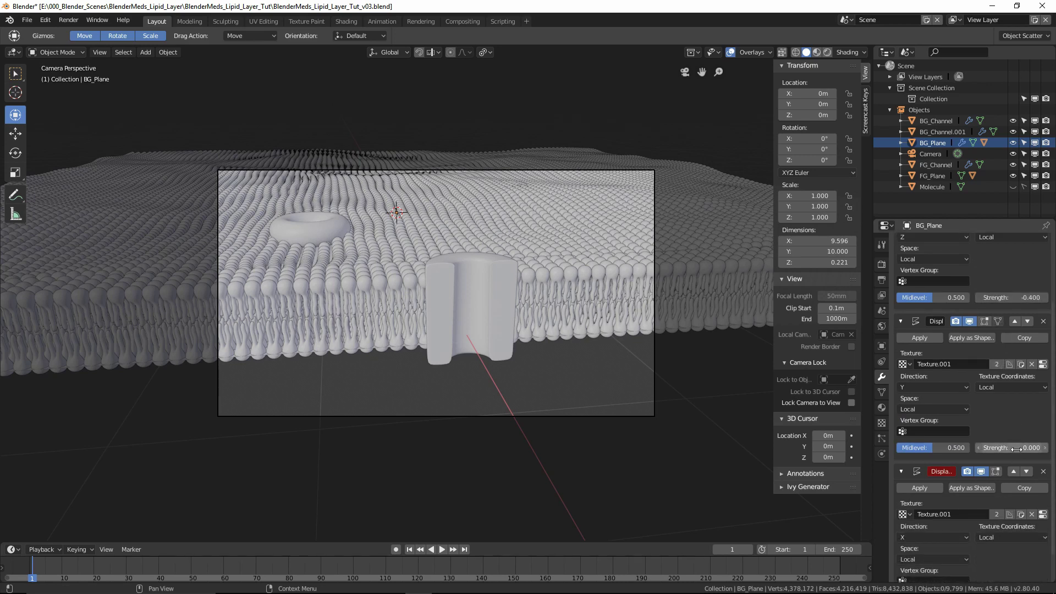
pyautogui.click(1046, 450)
pyautogui.click(1046, 450)
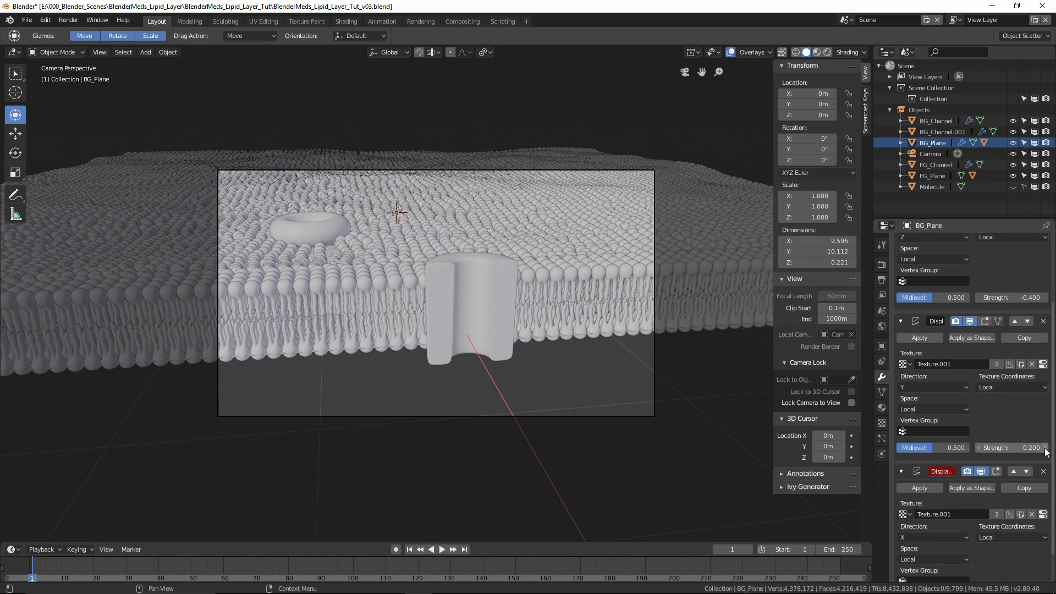
pyautogui.click(1046, 450)
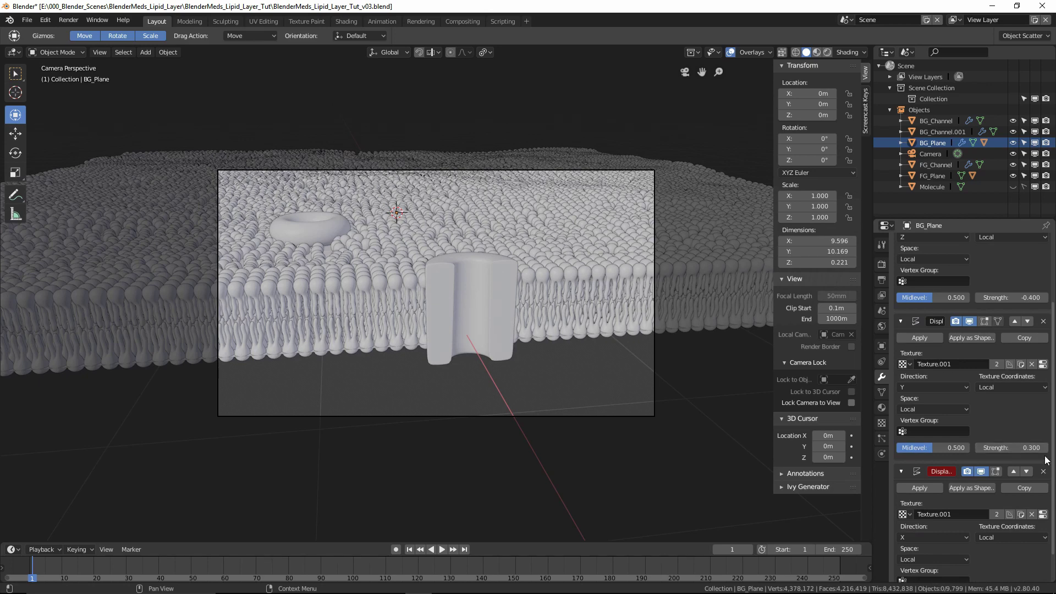
# Step: Set the X displacement's strength to 0.2 after trying 0.3 and -0.2
pyautogui.scroll(-1, 1039, 514)
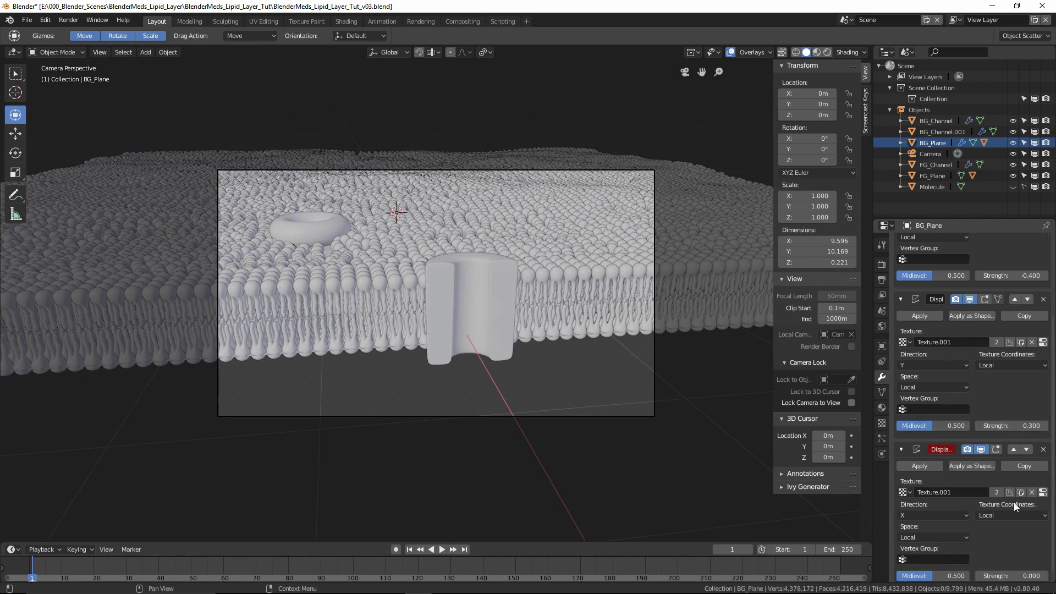
pyautogui.click(1044, 567)
pyautogui.click(1045, 567)
pyautogui.click(1044, 566)
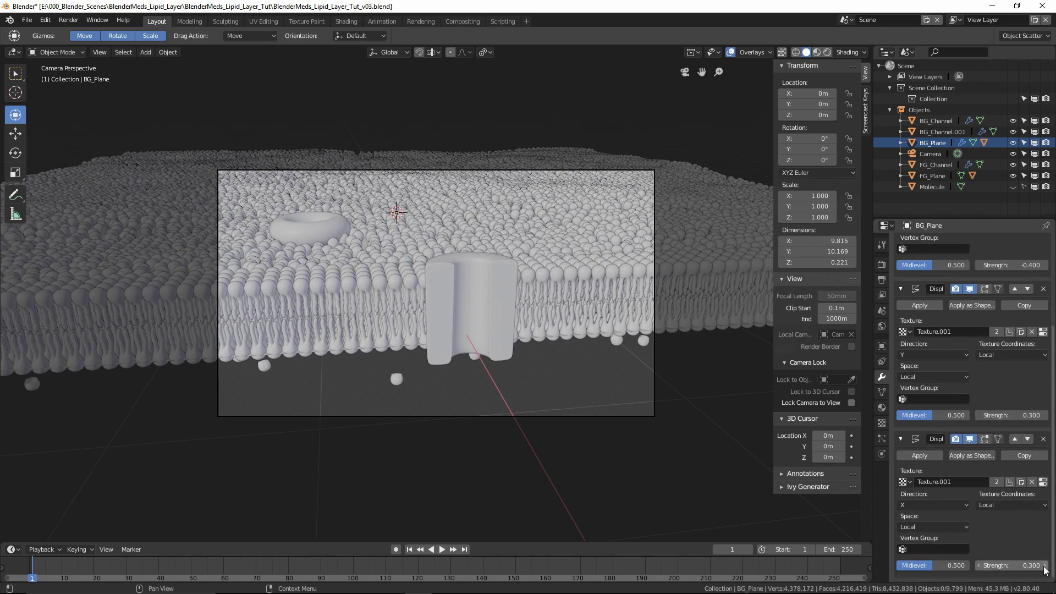
pyautogui.click(980, 565)
pyautogui.click(980, 565)
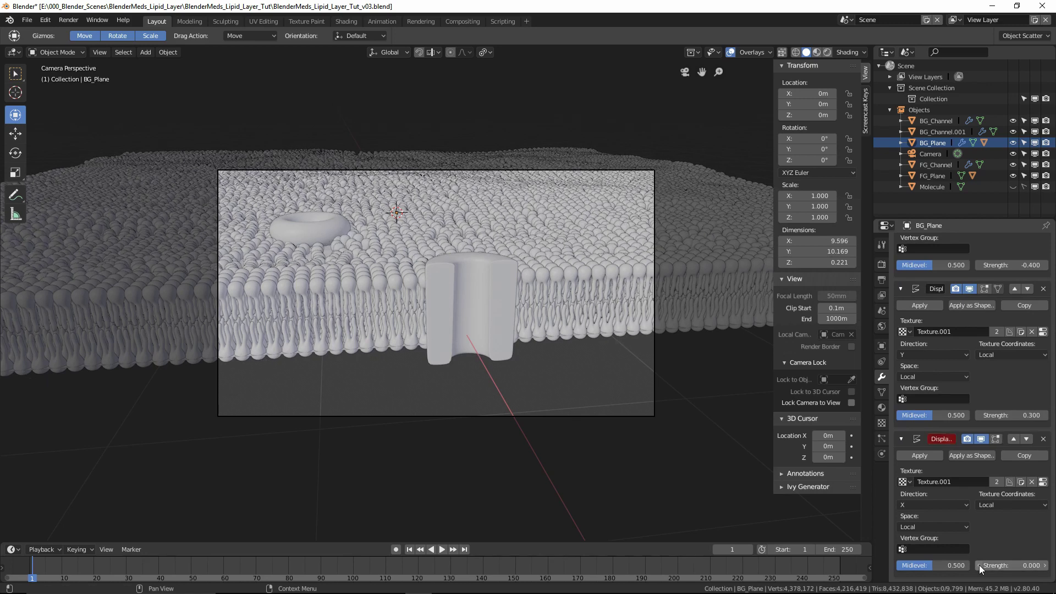
pyautogui.click(980, 566)
pyautogui.click(980, 565)
pyautogui.click(980, 565)
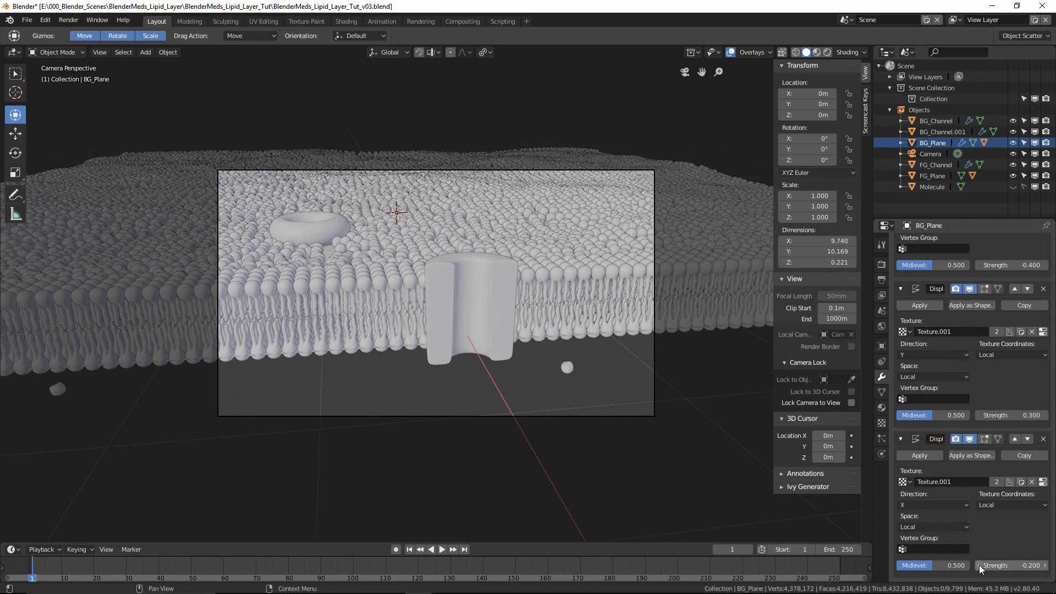
pyautogui.click(1044, 567)
pyautogui.click(1044, 567)
pyautogui.click(1044, 567)
pyautogui.click(1044, 566)
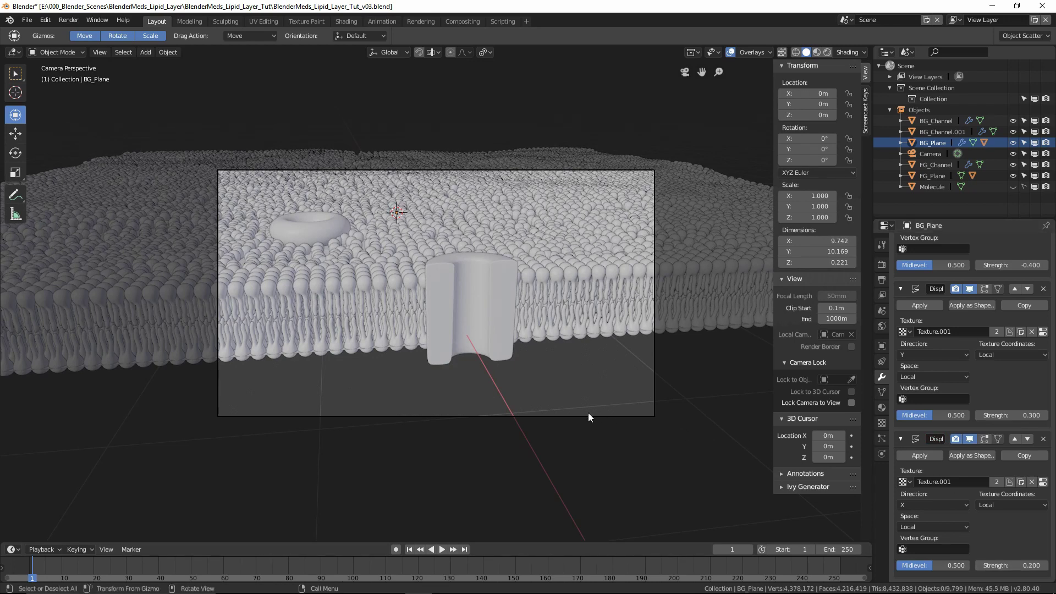
# Step: Collapse the three Displace modifiers of the background plane
pyautogui.click(901, 288)
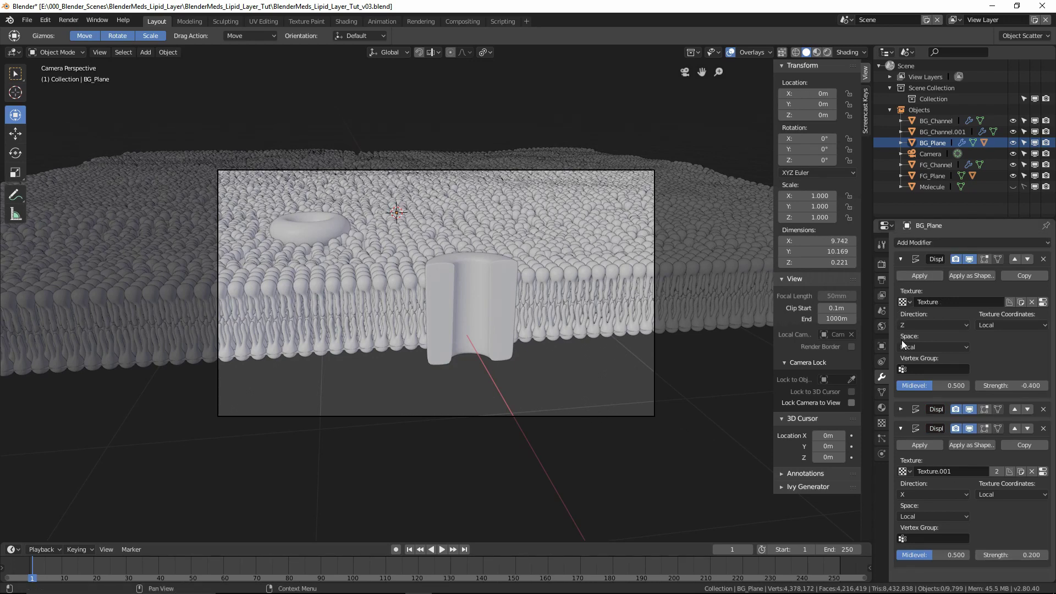
pyautogui.click(903, 428)
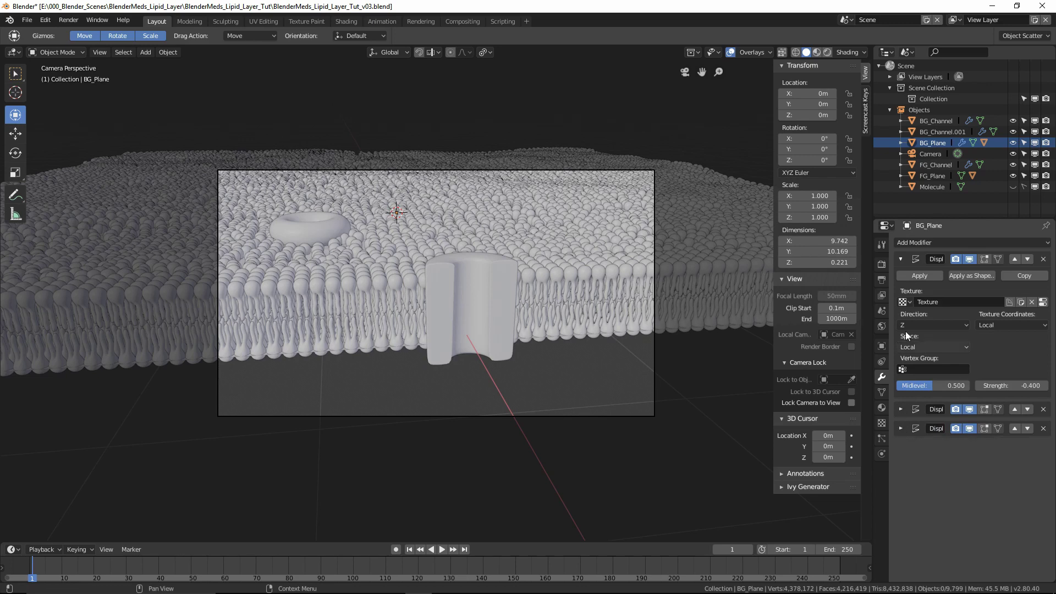
pyautogui.click(901, 259)
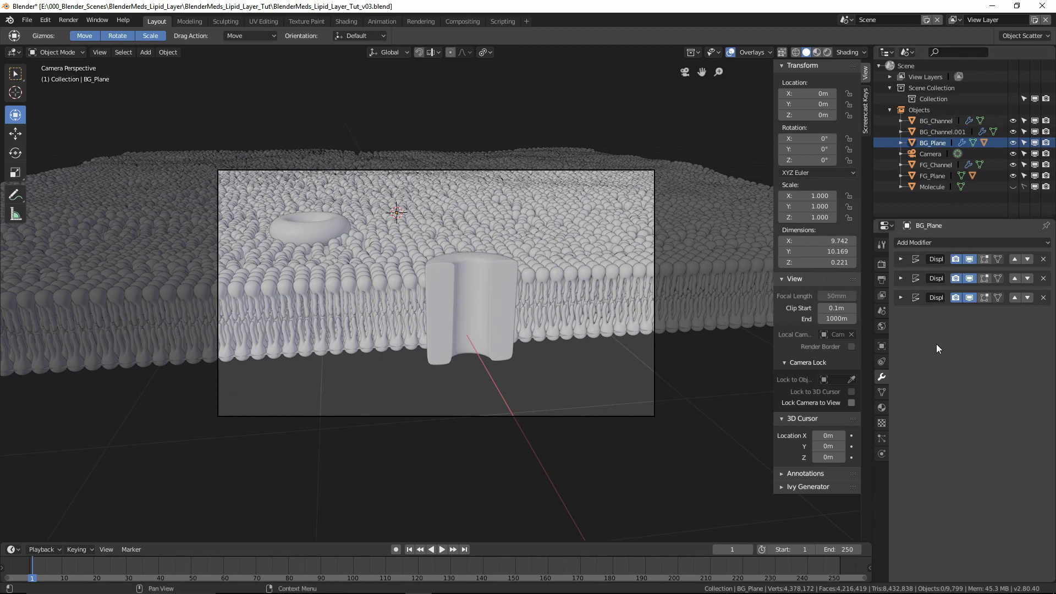
# Step: Add a Displace modifier to FG_Plane with direction Z and the existing texture named Texture
pyautogui.click(935, 175)
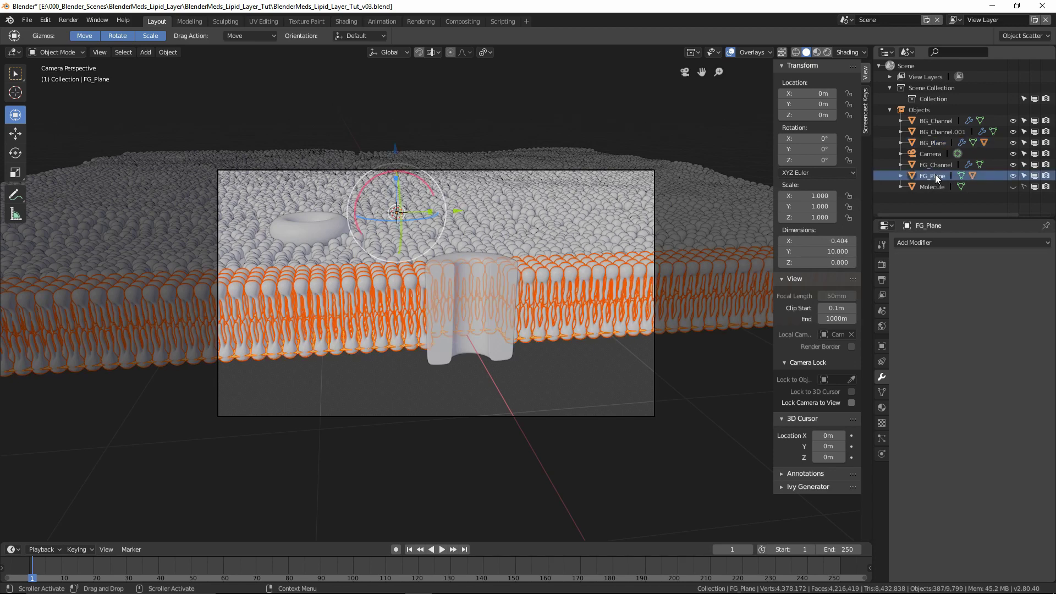
pyautogui.click(939, 244)
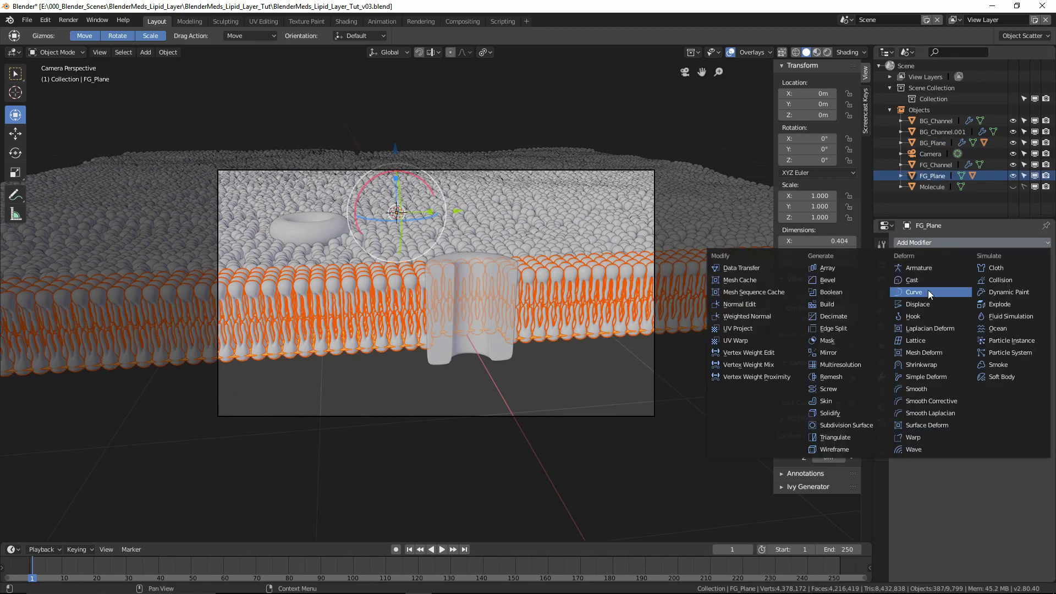
pyautogui.click(922, 302)
pyautogui.click(931, 325)
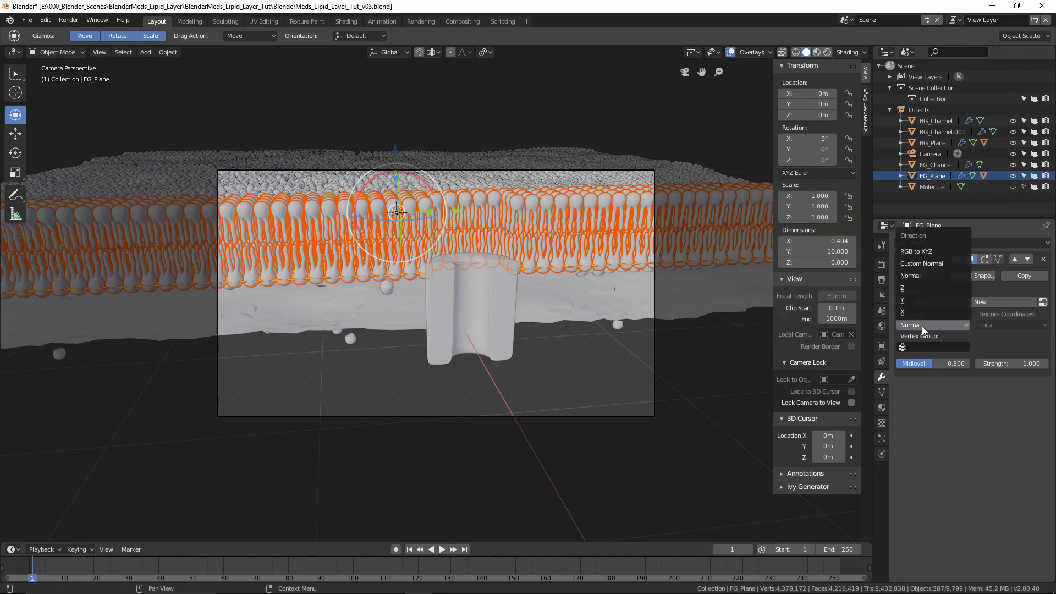
pyautogui.click(915, 288)
pyautogui.click(908, 303)
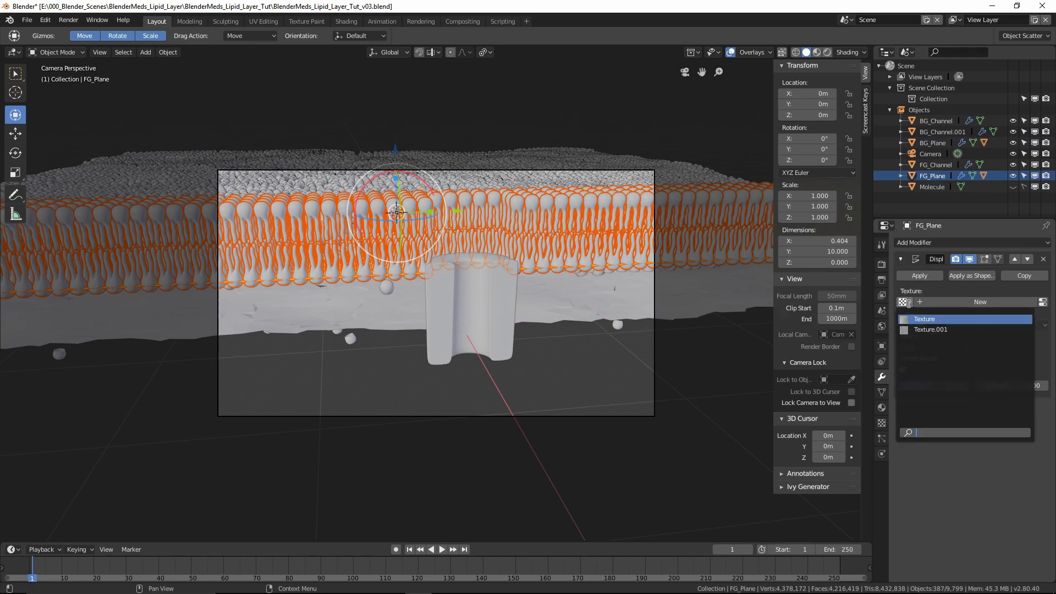
pyautogui.click(924, 319)
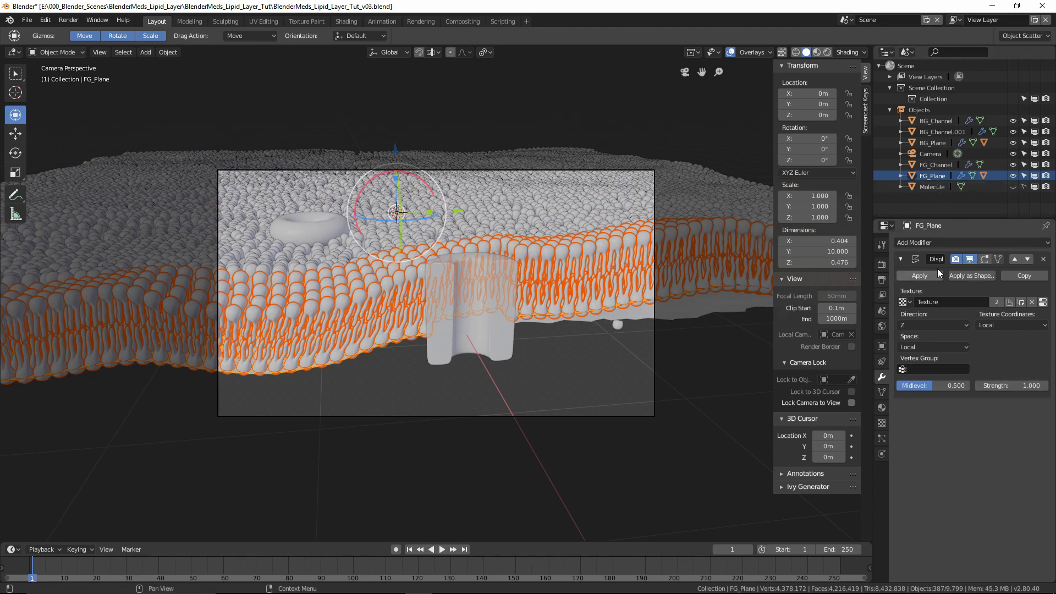
# Step: Add a second Displace modifier to FG_Plane using the existing texture Texture.001 and direction Y
pyautogui.click(939, 243)
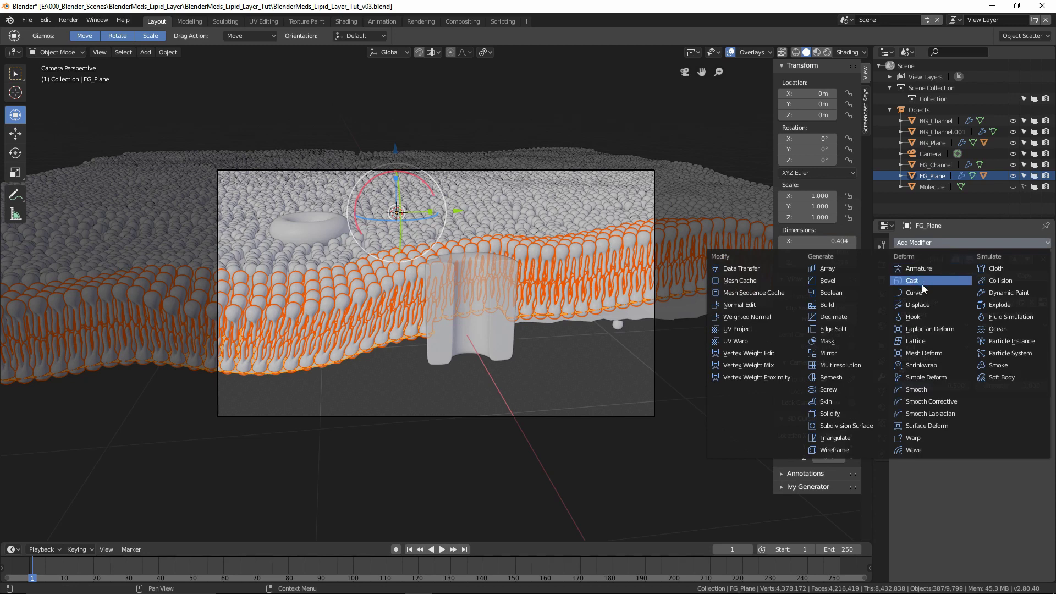
pyautogui.click(920, 305)
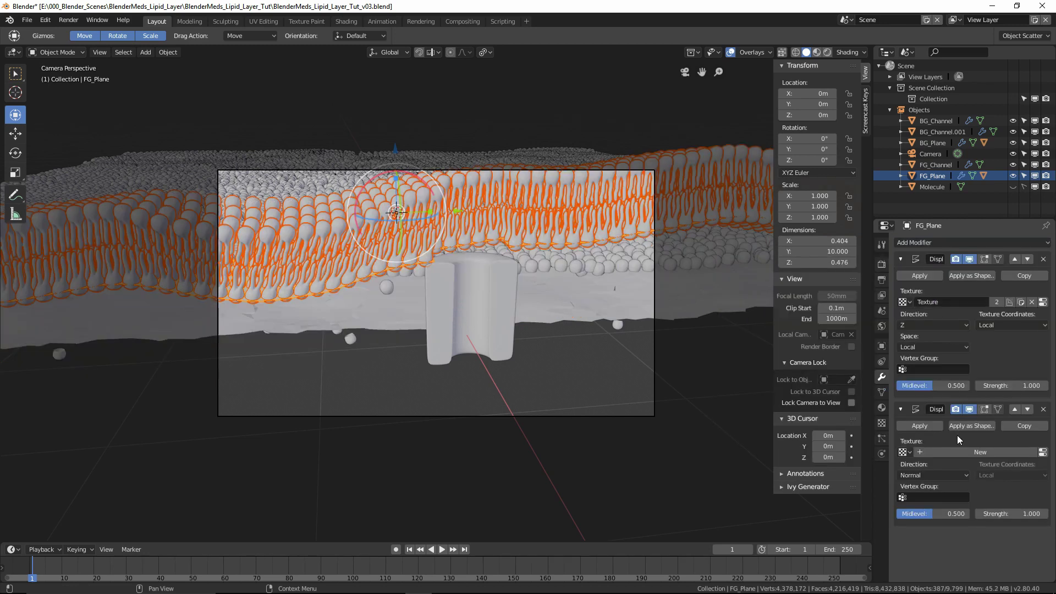
pyautogui.click(906, 454)
pyautogui.click(929, 491)
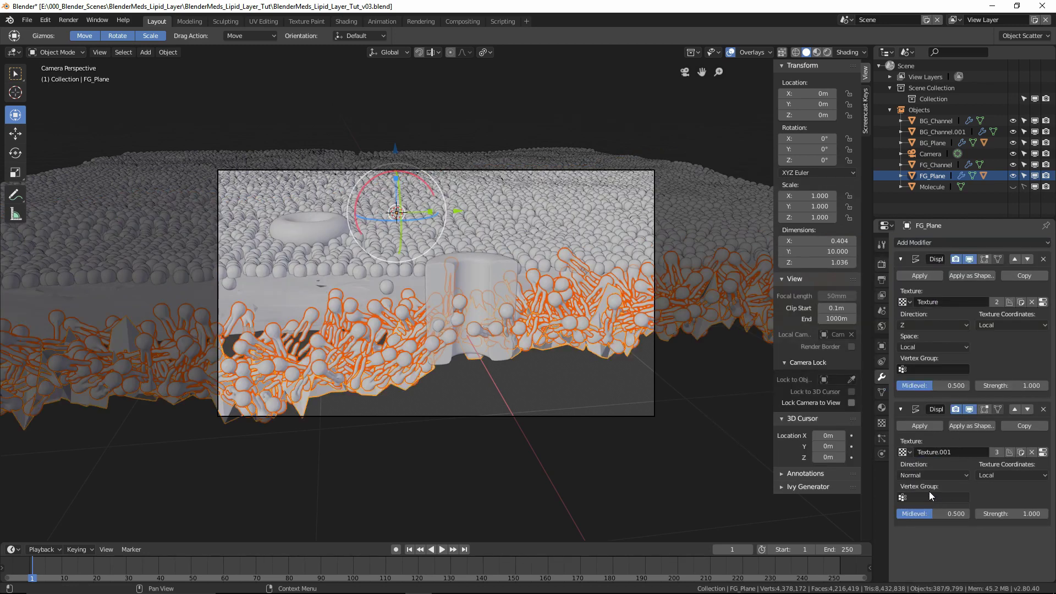
pyautogui.click(923, 473)
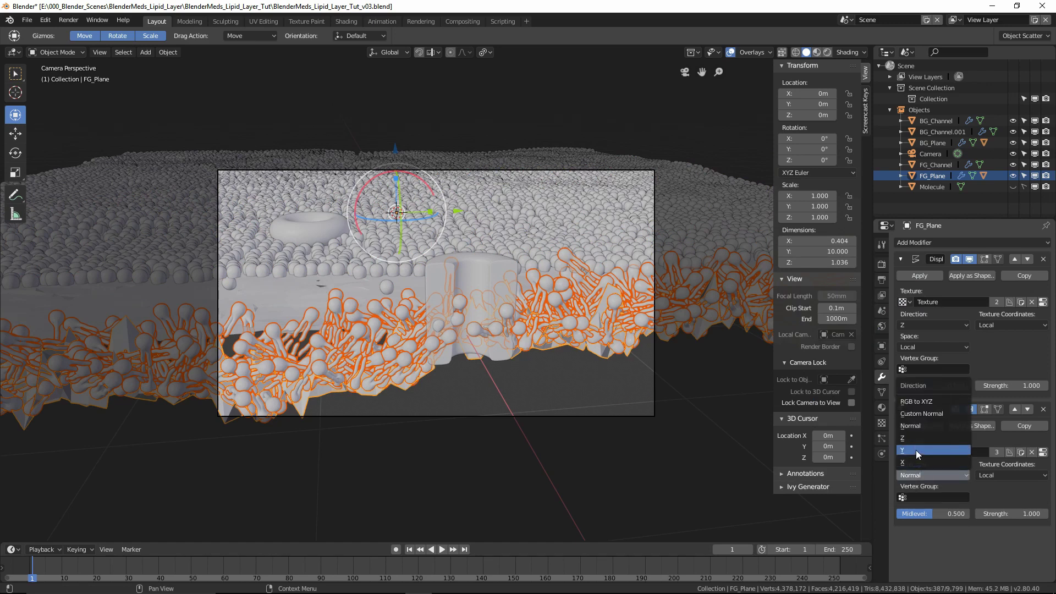
pyautogui.click(916, 450)
# Step: Add a third Displace modifier to FG_Plane using Texture.001 and direction X
pyautogui.click(925, 242)
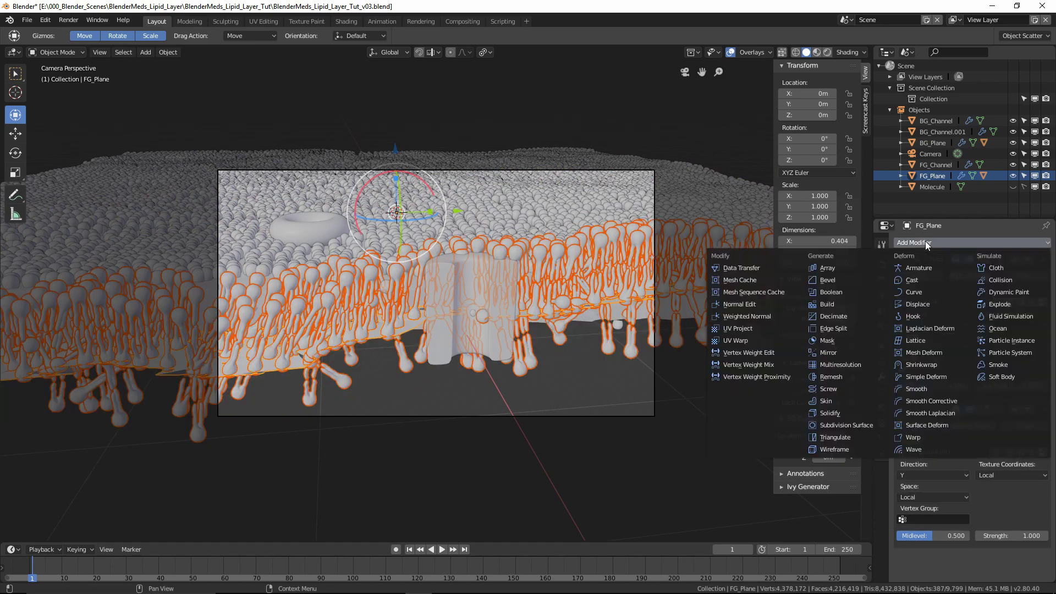
pyautogui.click(922, 305)
pyautogui.scroll(-5, 948, 492)
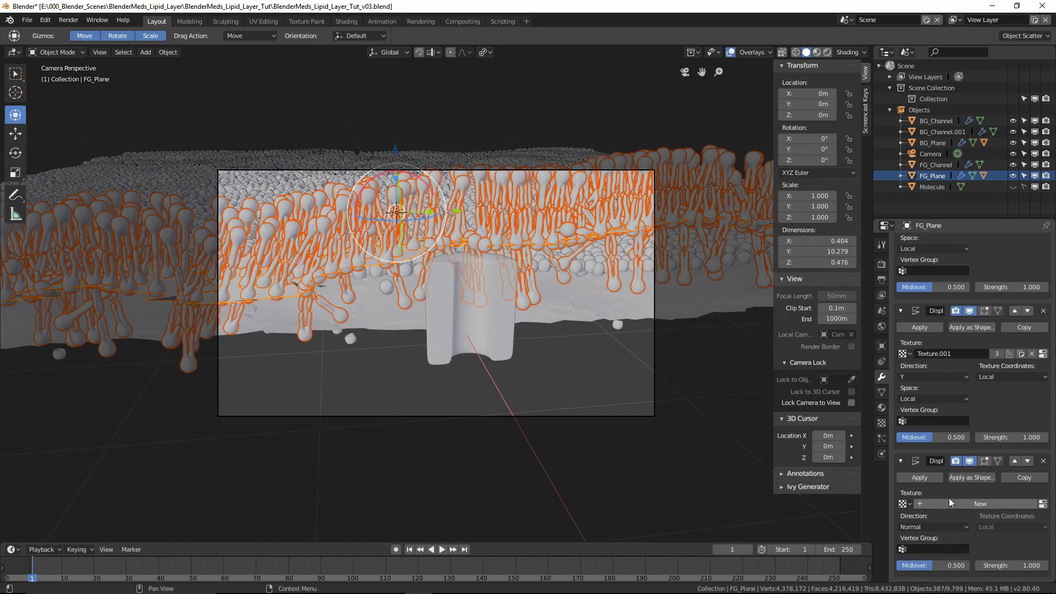
pyautogui.click(910, 504)
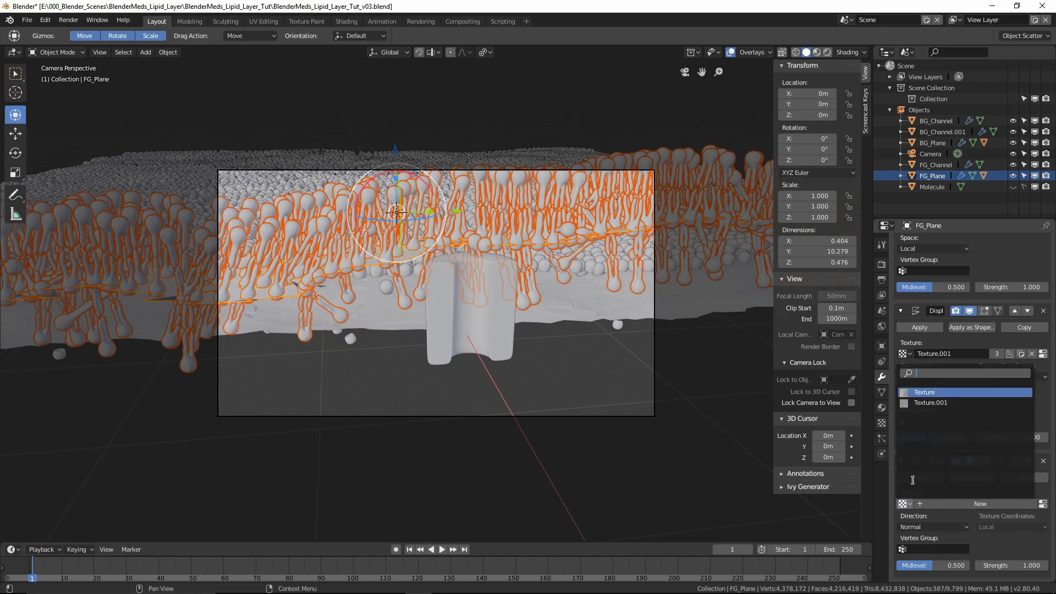
pyautogui.click(929, 413)
pyautogui.click(936, 526)
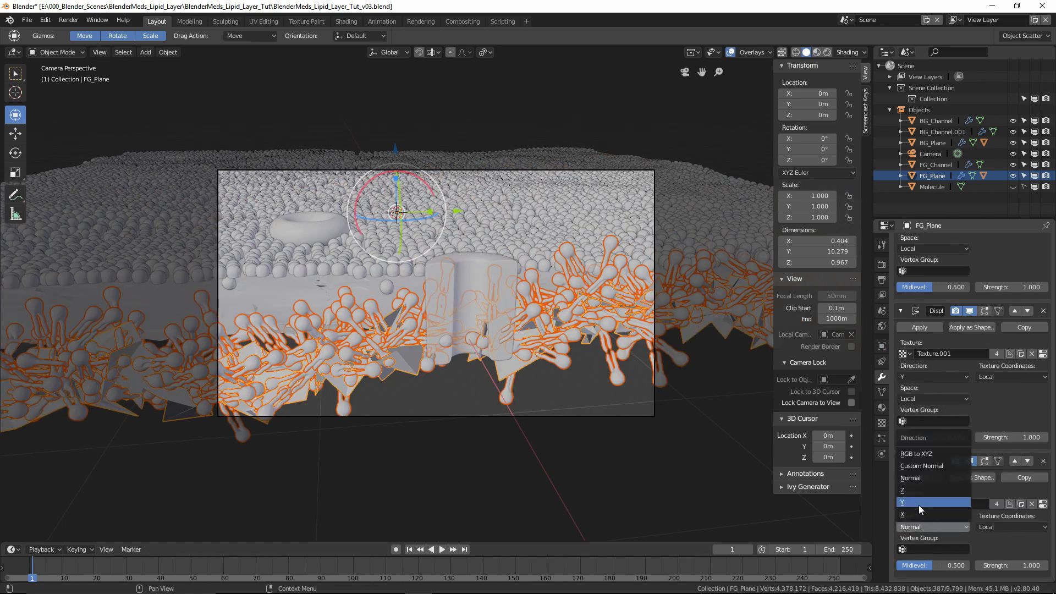
pyautogui.click(919, 505)
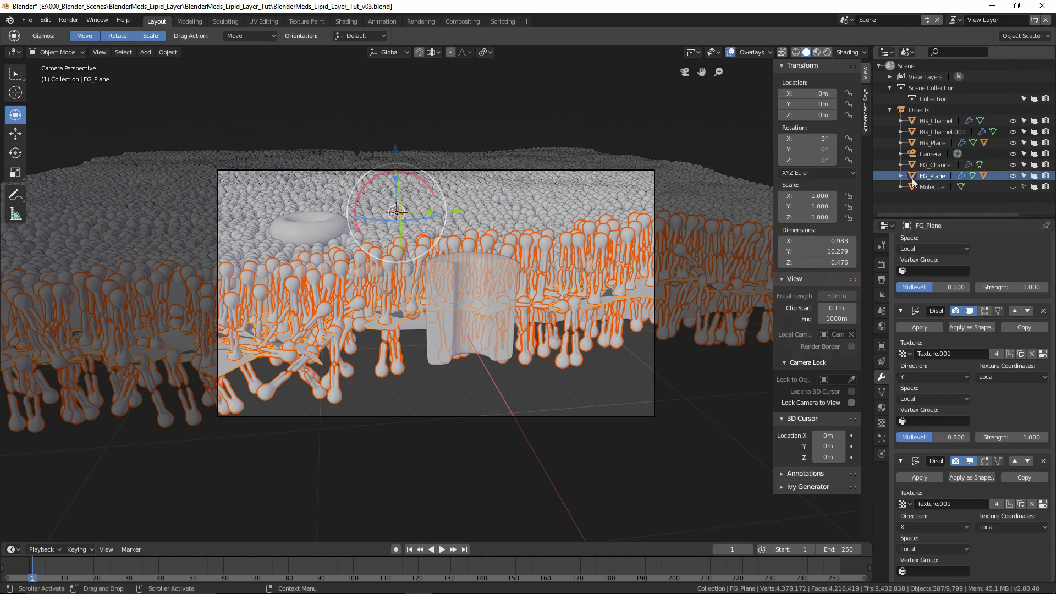
# Step: Check the Z displacement strength on BG_Plane and set FG_Plane's Z displacement strength to -0.4 to match
pyautogui.click(930, 141)
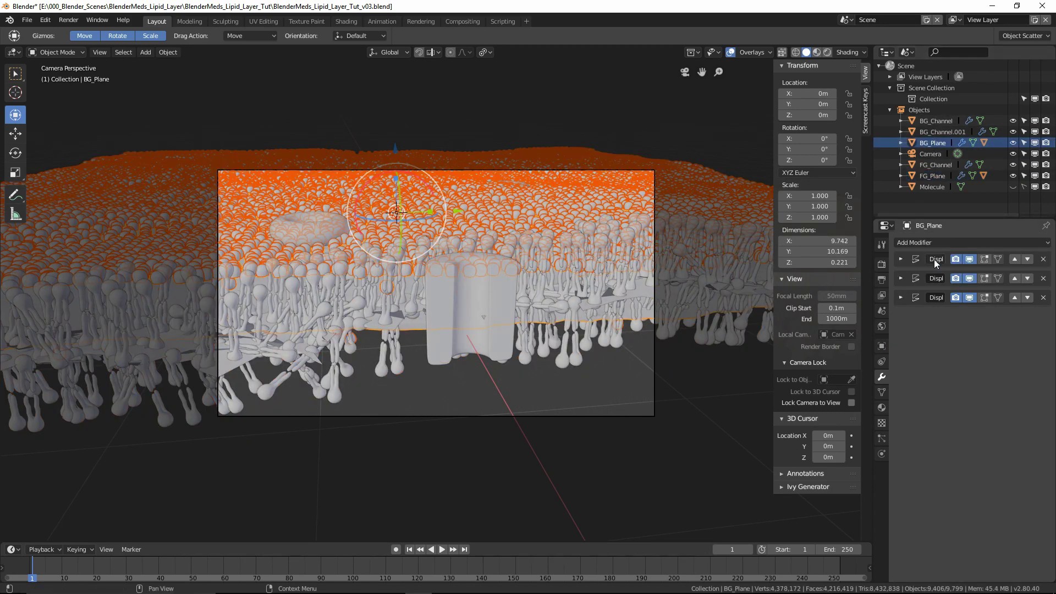
pyautogui.click(903, 257)
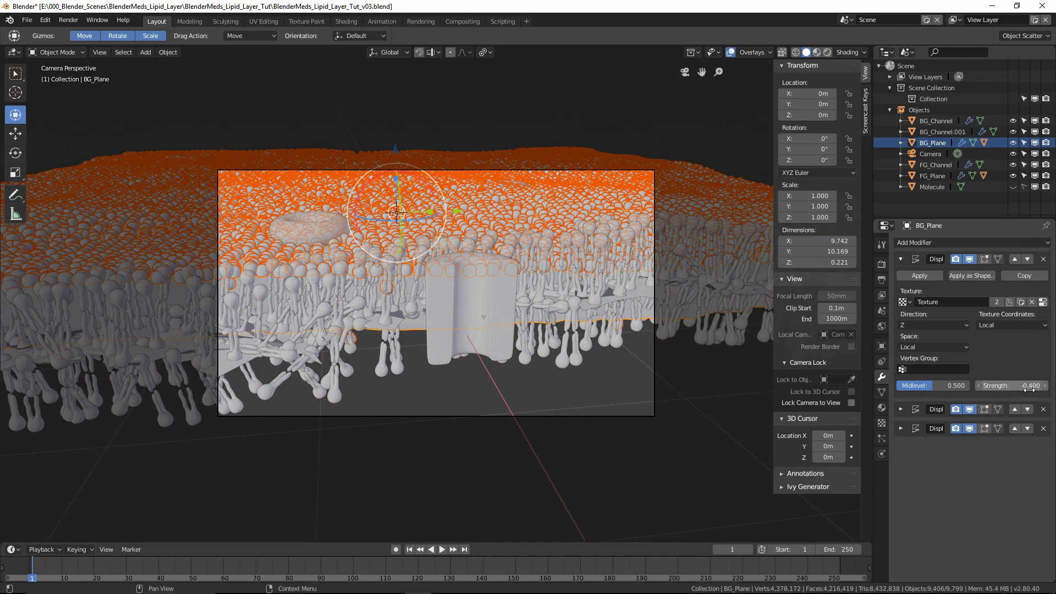
pyautogui.click(931, 176)
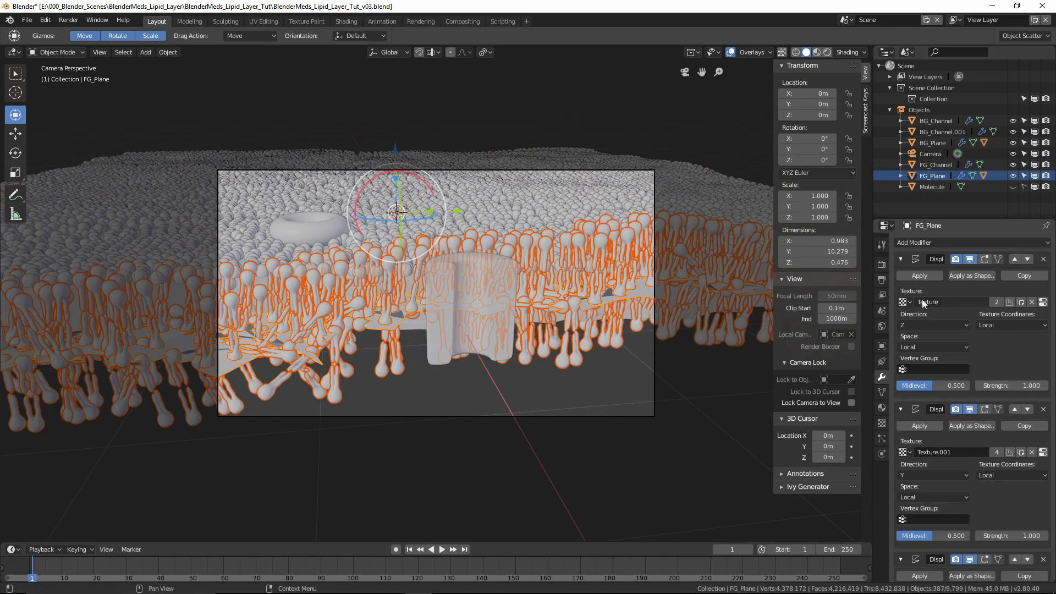
pyautogui.click(1021, 386)
pyautogui.write('-')
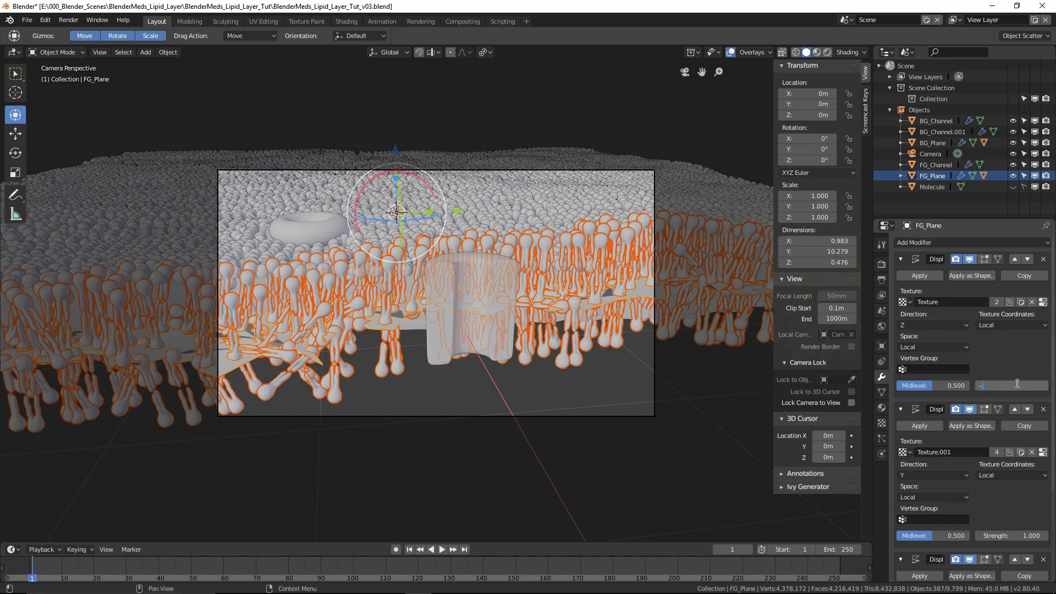
pyautogui.write('0.4')
pyautogui.press('Return')
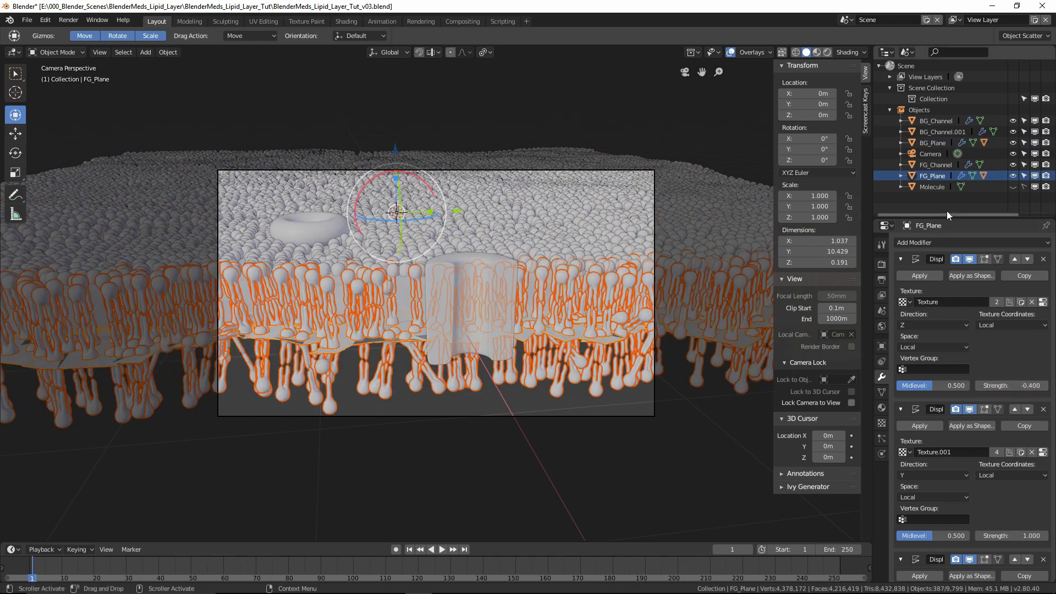
# Step: Set the strength of FG_Plane's Y displacement to 0.2
pyautogui.click(1017, 537)
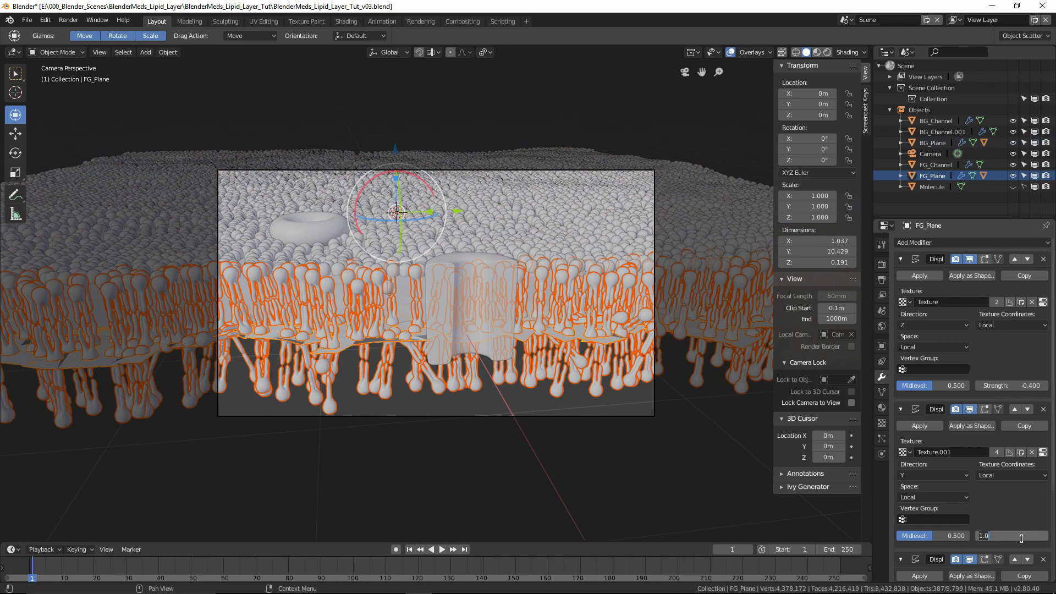
pyautogui.press('BackSpace')
pyautogui.press('BackSpace')
pyautogui.press('BackSpace')
pyautogui.write('.2')
pyautogui.press('Return')
# Step: Set the strength of FG_Plane's X displacement to 0.2
pyautogui.scroll(-5, 1017, 517)
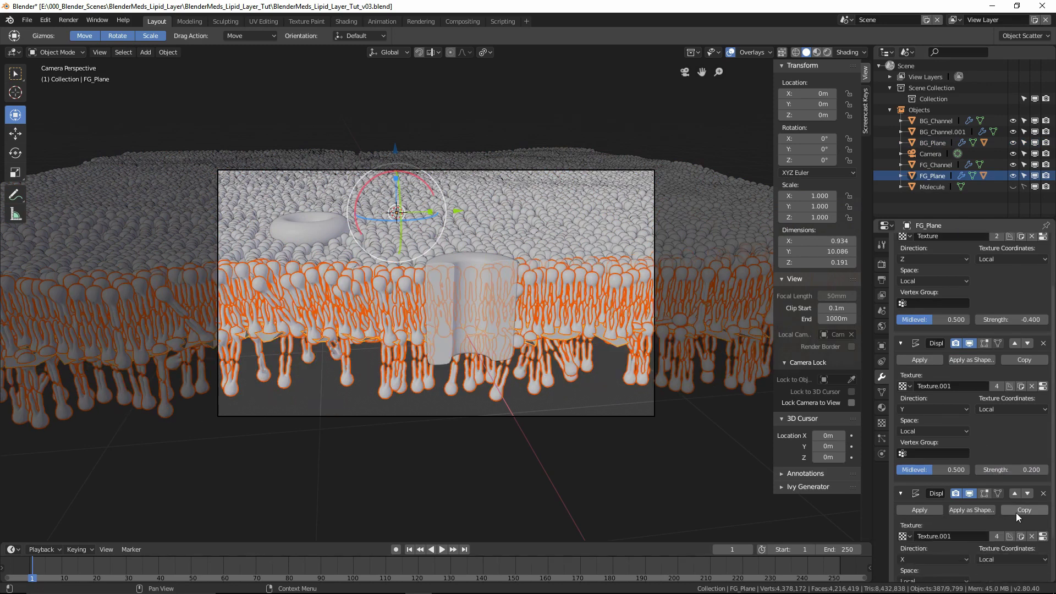
pyautogui.scroll(-1, 1020, 528)
pyautogui.click(1023, 564)
pyautogui.press('BackSpace')
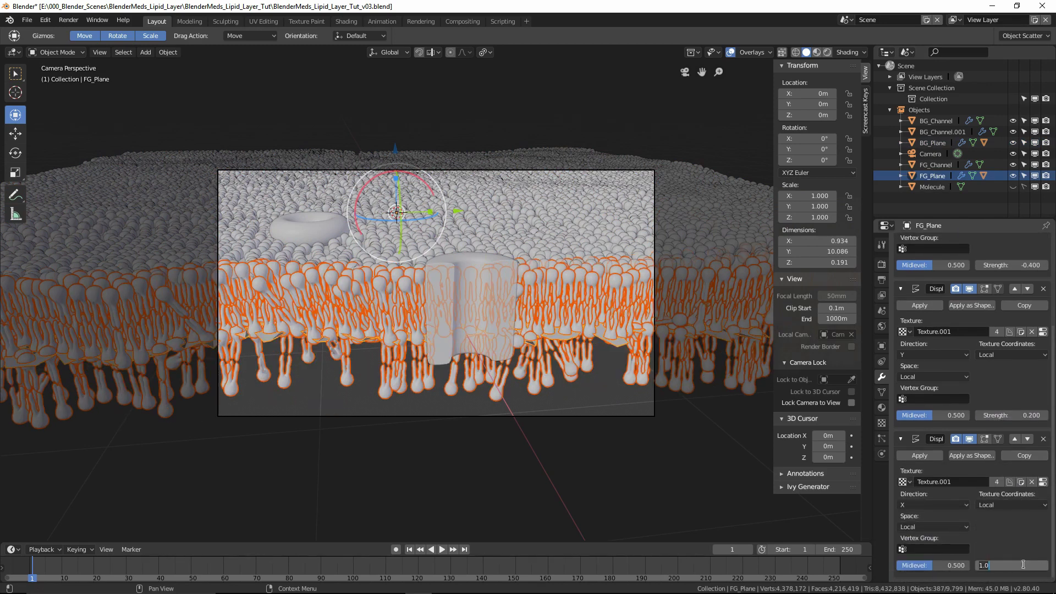
pyautogui.write('.2')
pyautogui.press('Return')
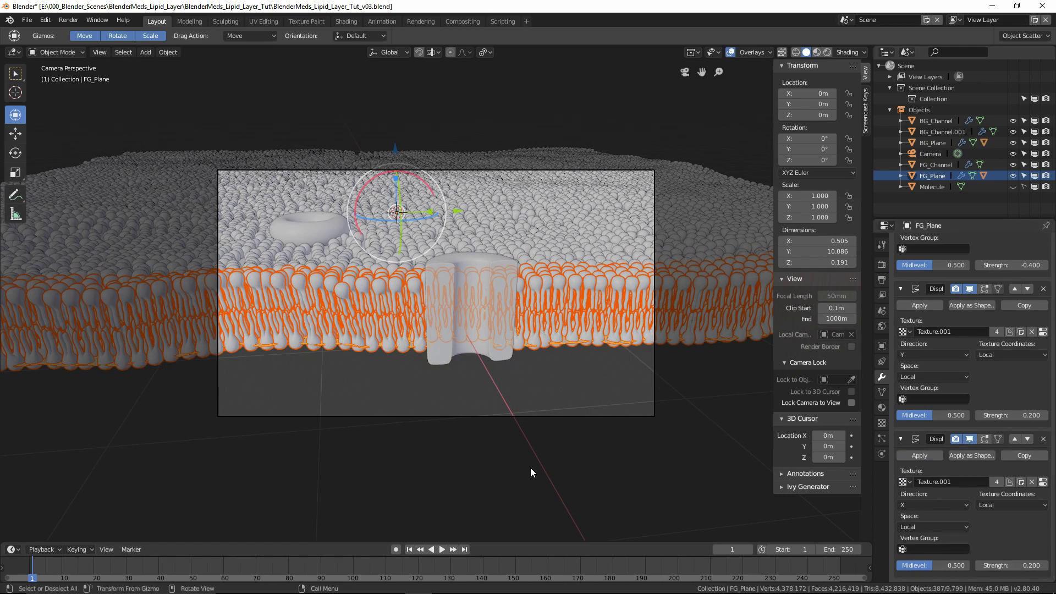
# Step: Deselect everything in the scene and collapse FG_Plane's three Displace modifiers
pyautogui.click(429, 397)
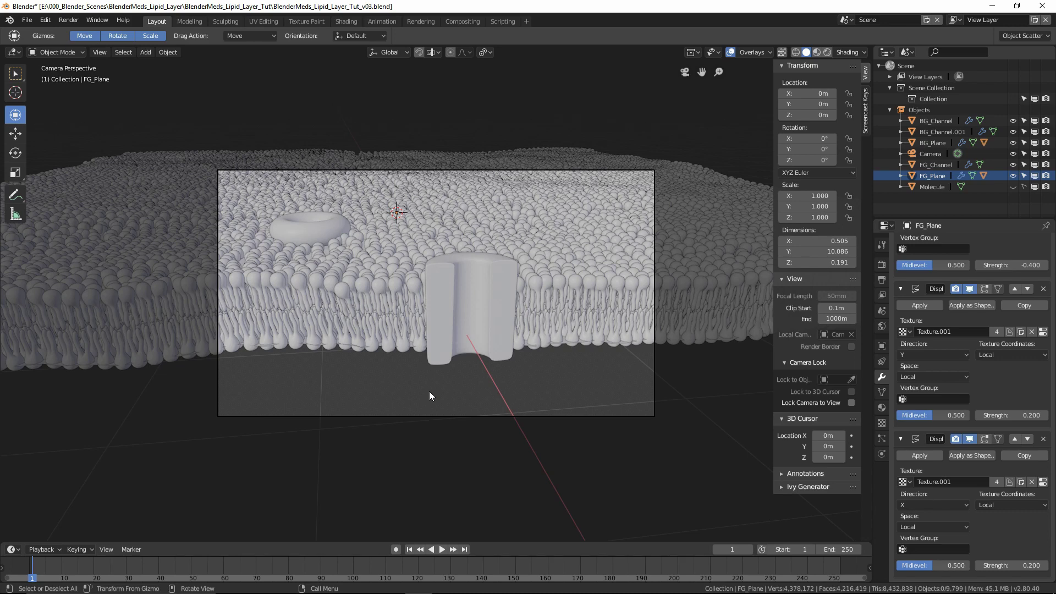
pyautogui.click(901, 287)
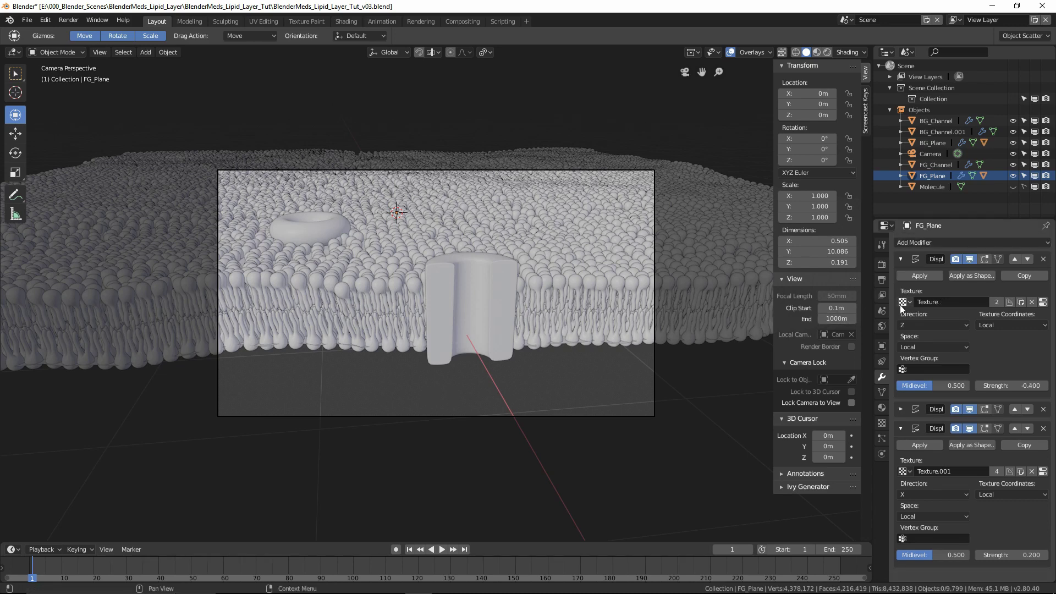
pyautogui.click(900, 259)
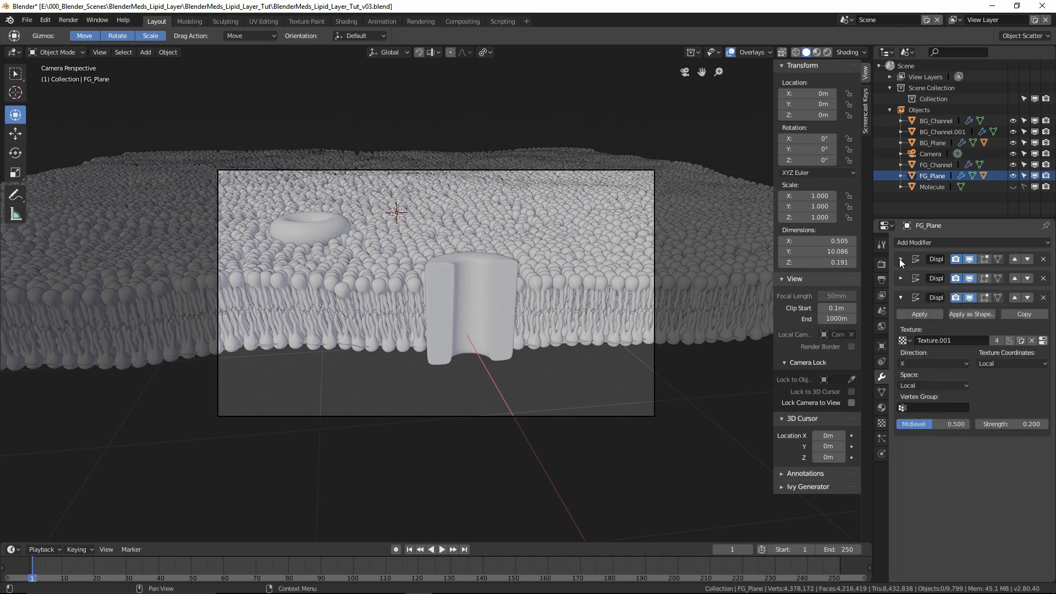
pyautogui.click(900, 298)
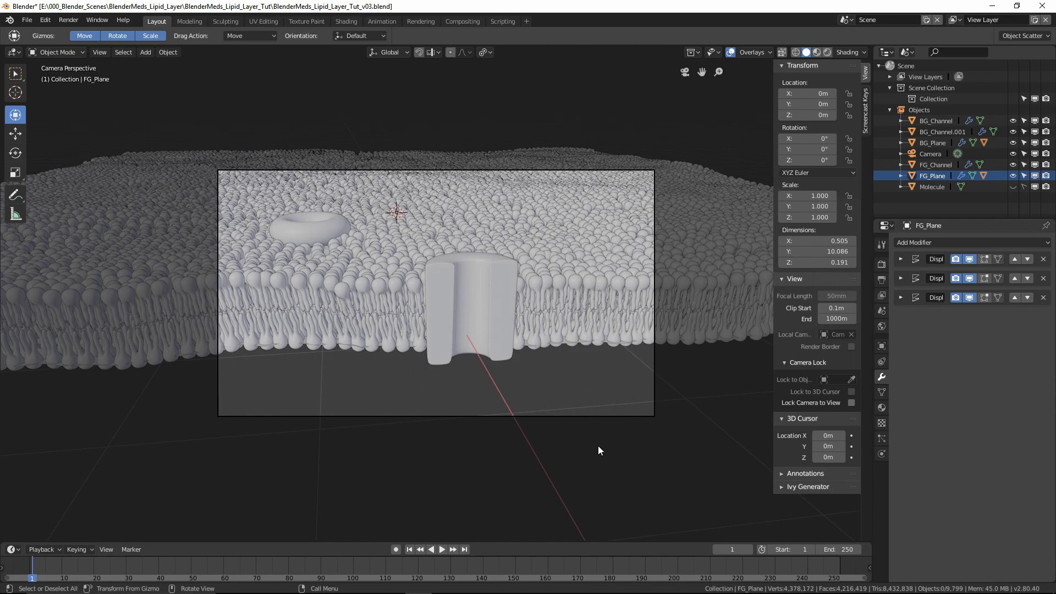
# Step: Add a Plain Axes empty at the world origin and rename it Disp_Ctl
pyautogui.moveTo(380, 369); pyautogui.dragTo(463, 381, button='middle')
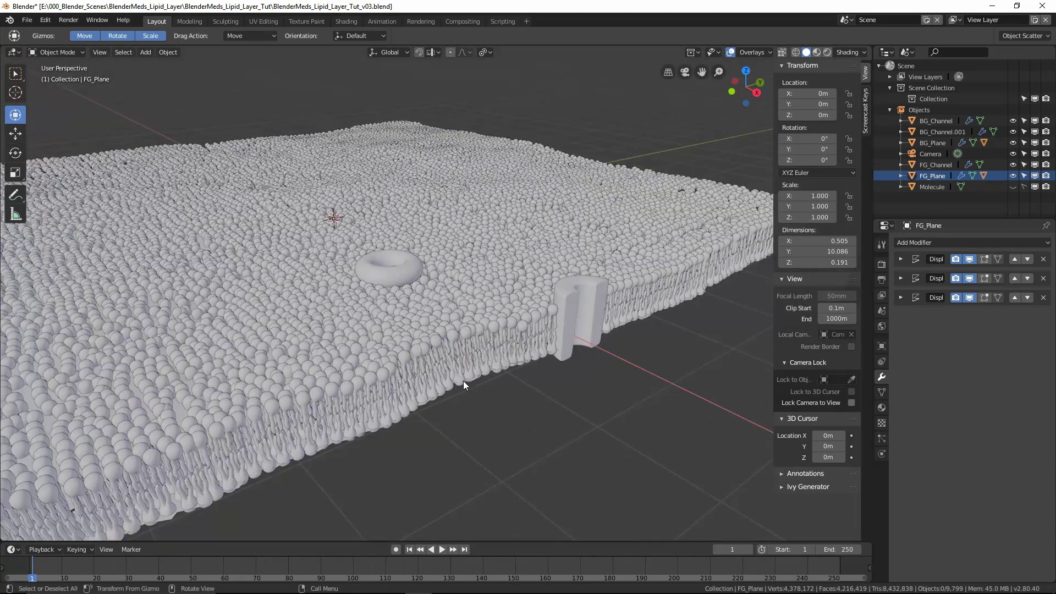
pyautogui.hotkey('shift', 'a')
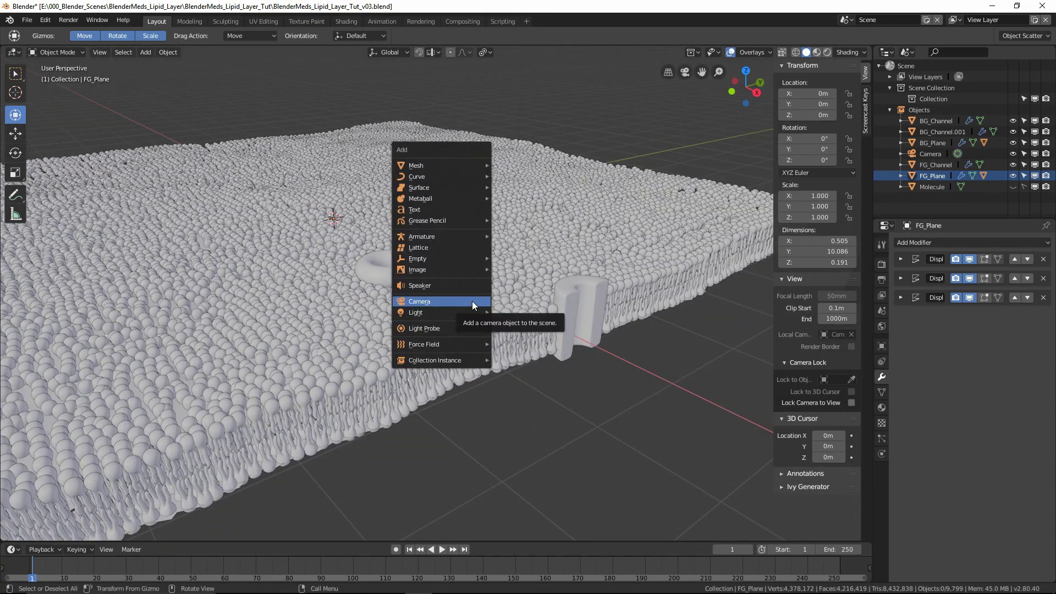
pyautogui.moveTo(442, 258)
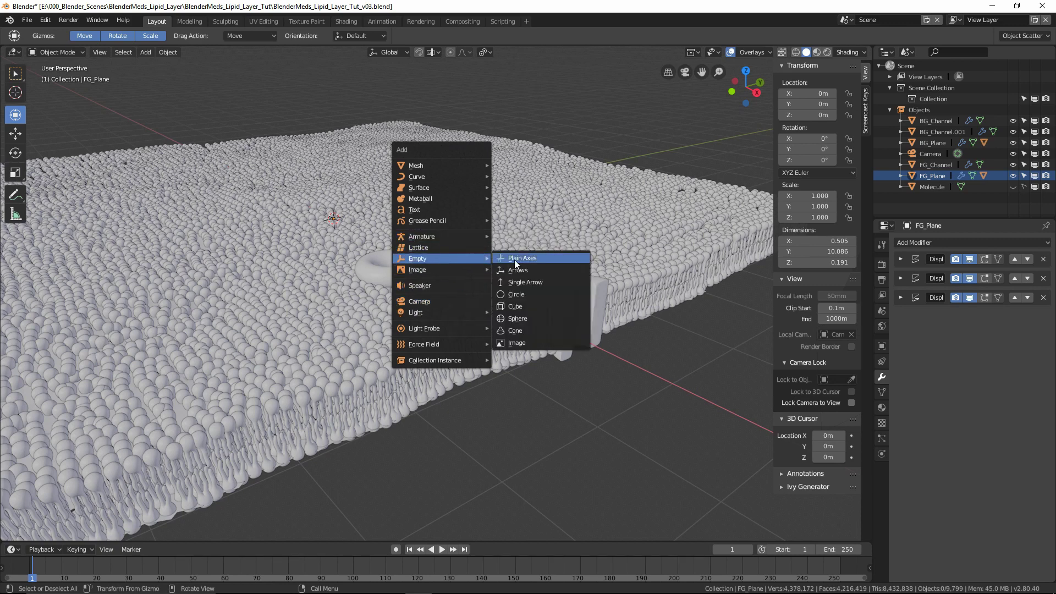
pyautogui.click(515, 259)
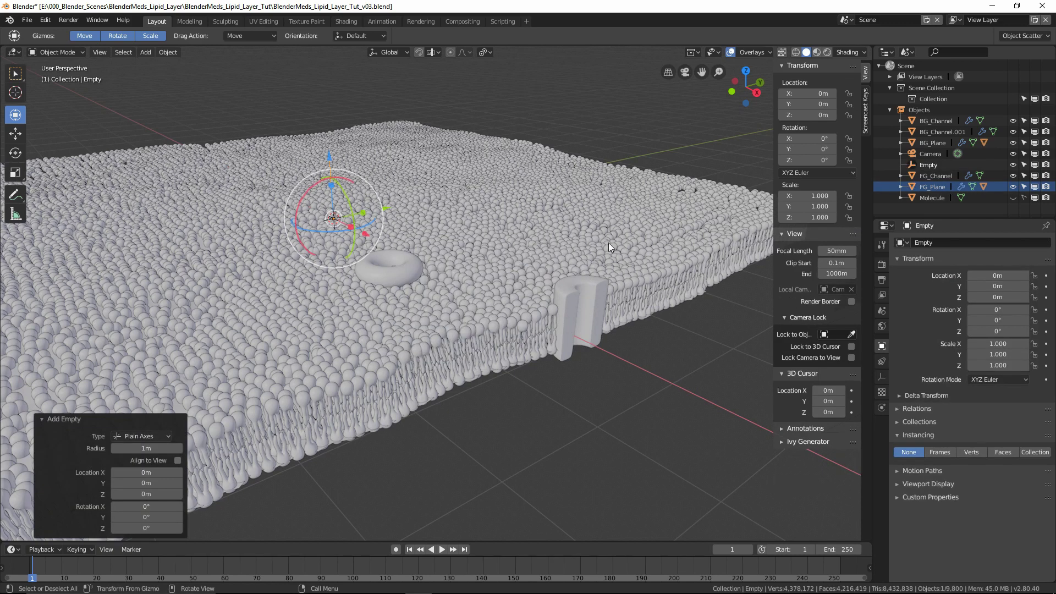
pyautogui.doubleClick(929, 165)
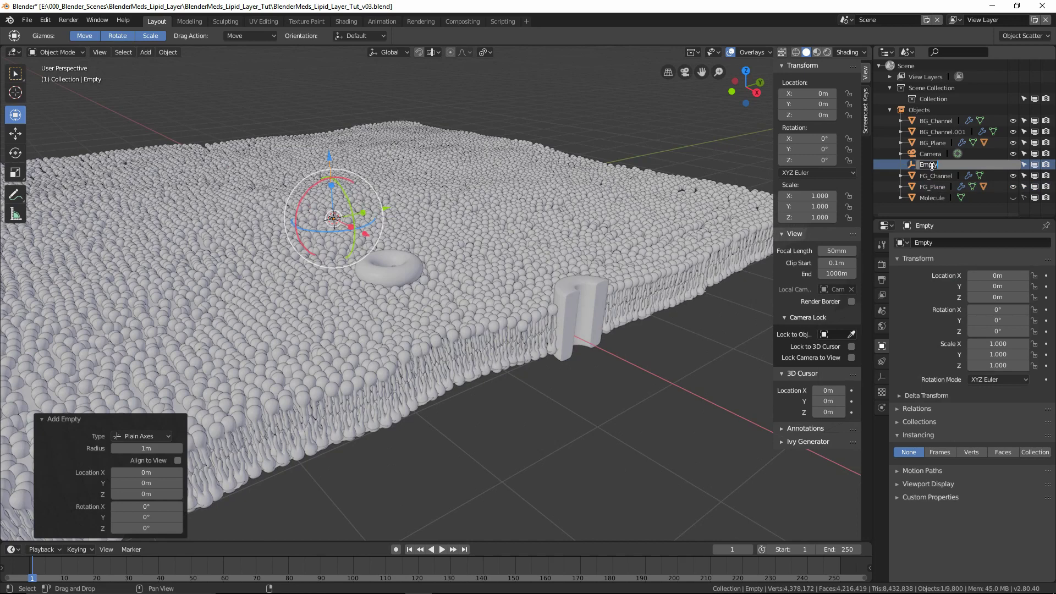
pyautogui.write('Disc_Ctl')
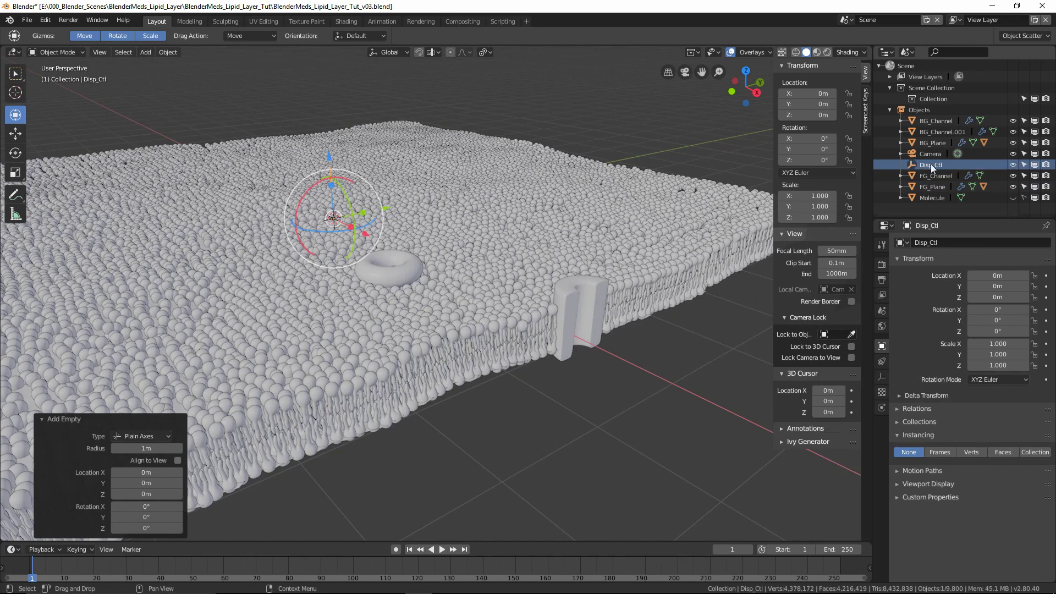
pyautogui.press('Return')
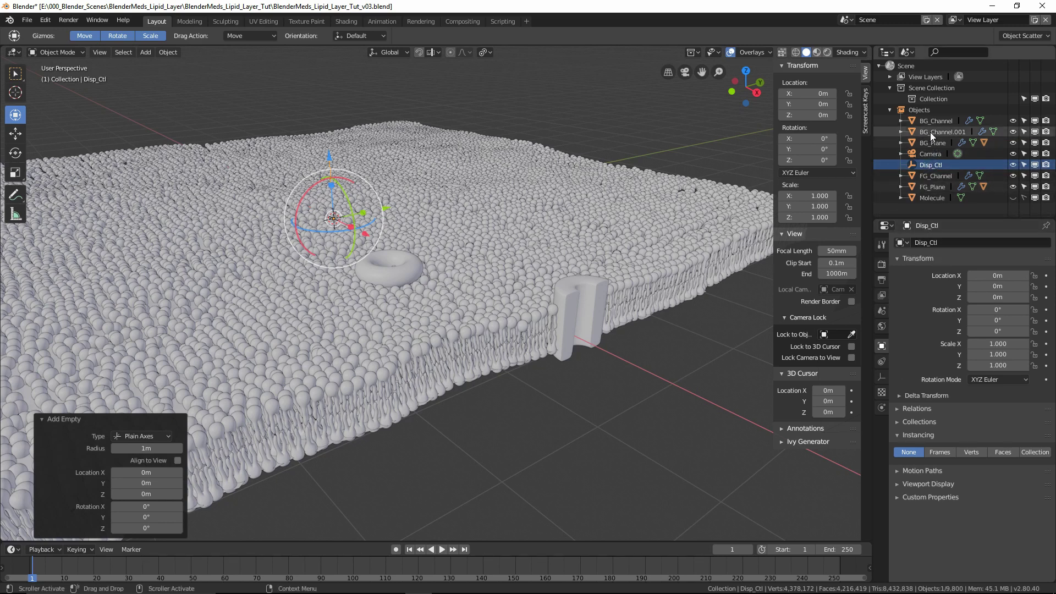
# Step: Switch the texture coordinates of BG_Plane's Z Displace modifier to Object, using Disp_Ctl as the object
pyautogui.click(962, 142)
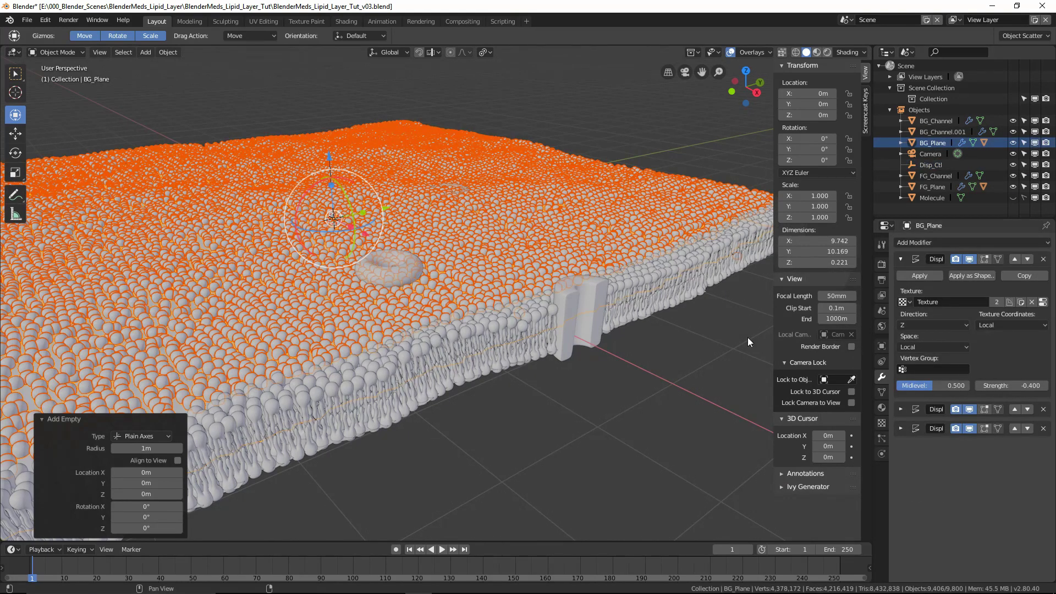
pyautogui.click(1007, 326)
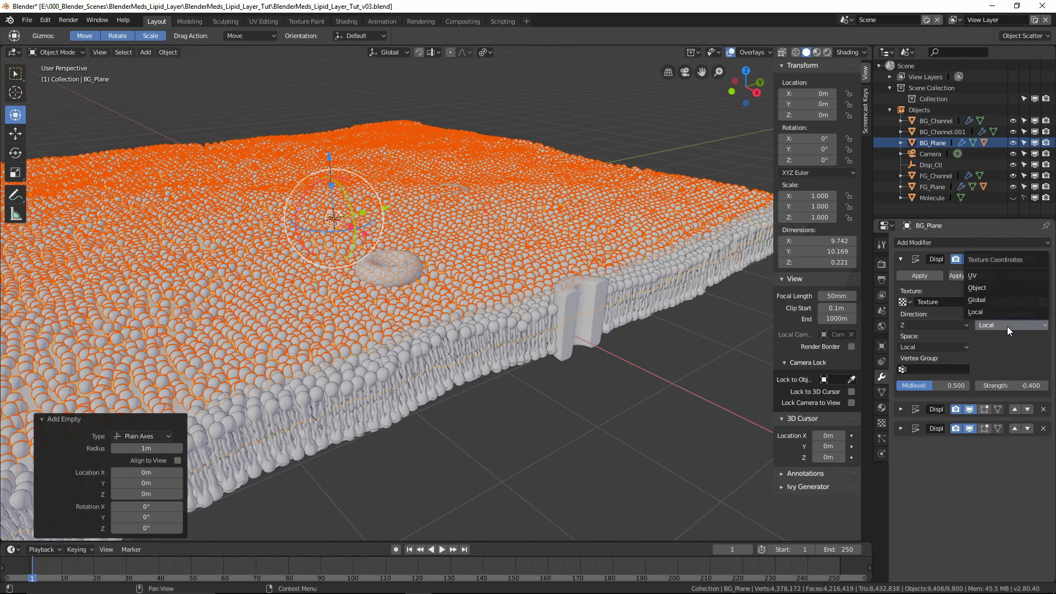
pyautogui.click(989, 288)
pyautogui.click(1011, 347)
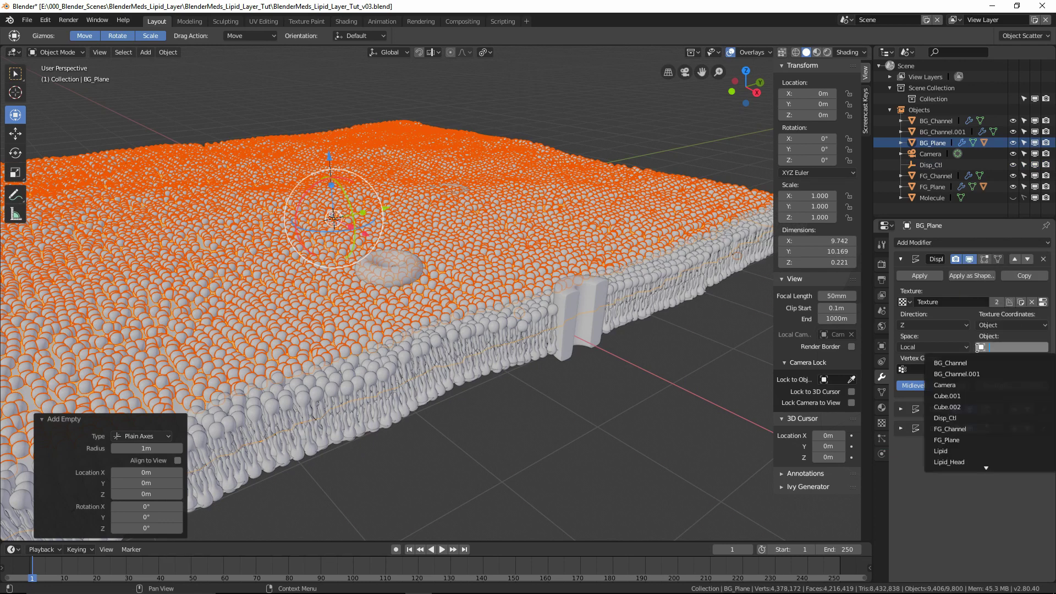
pyautogui.click(952, 418)
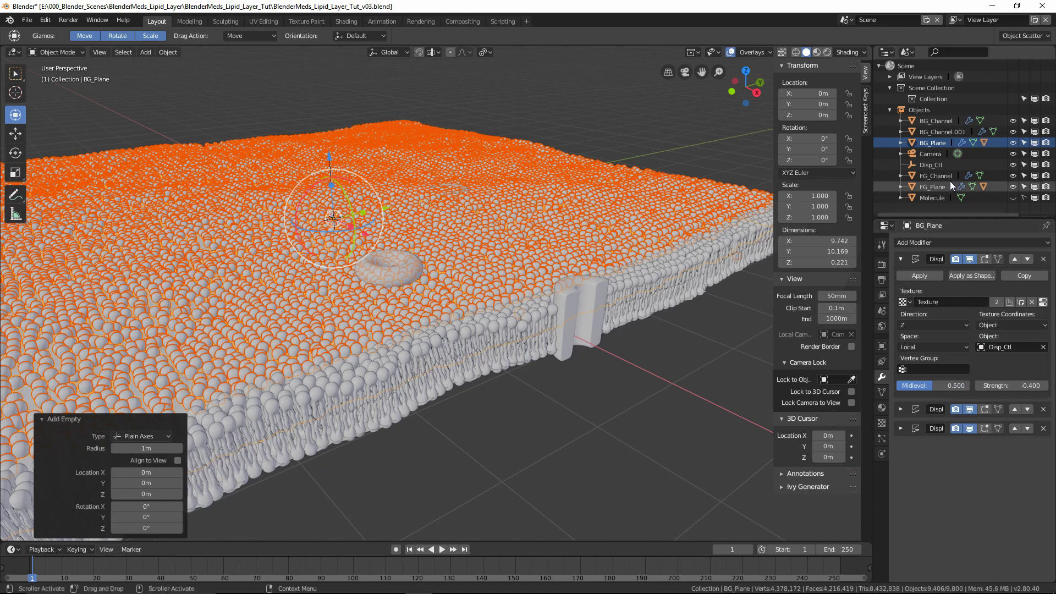
# Step: Switch the texture coordinates of FG_Plane's Z Displace modifier to Object, using Disp_Ctl as the object
pyautogui.click(935, 186)
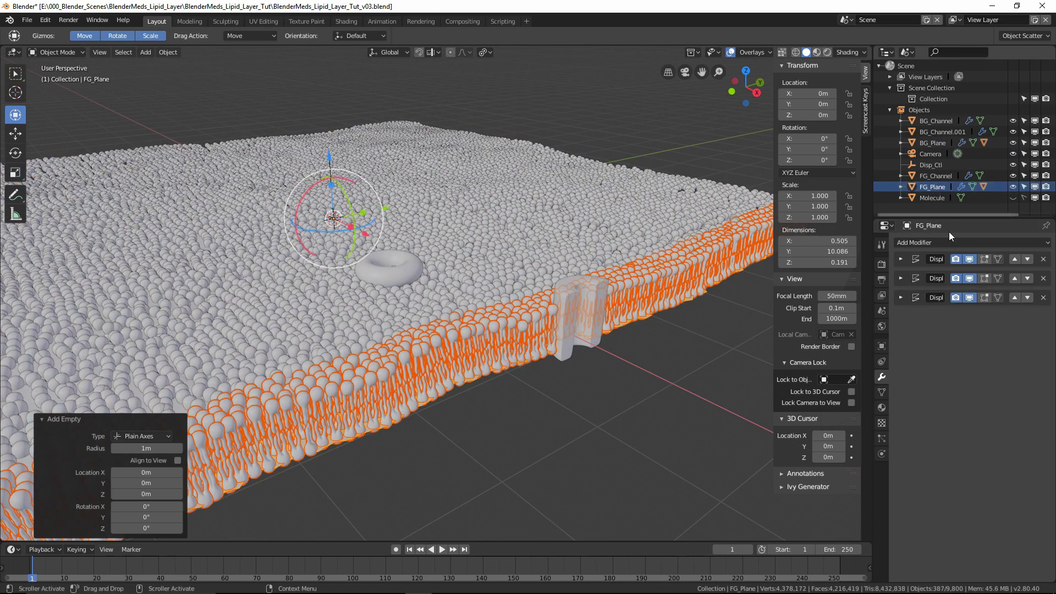
pyautogui.click(900, 259)
pyautogui.click(998, 325)
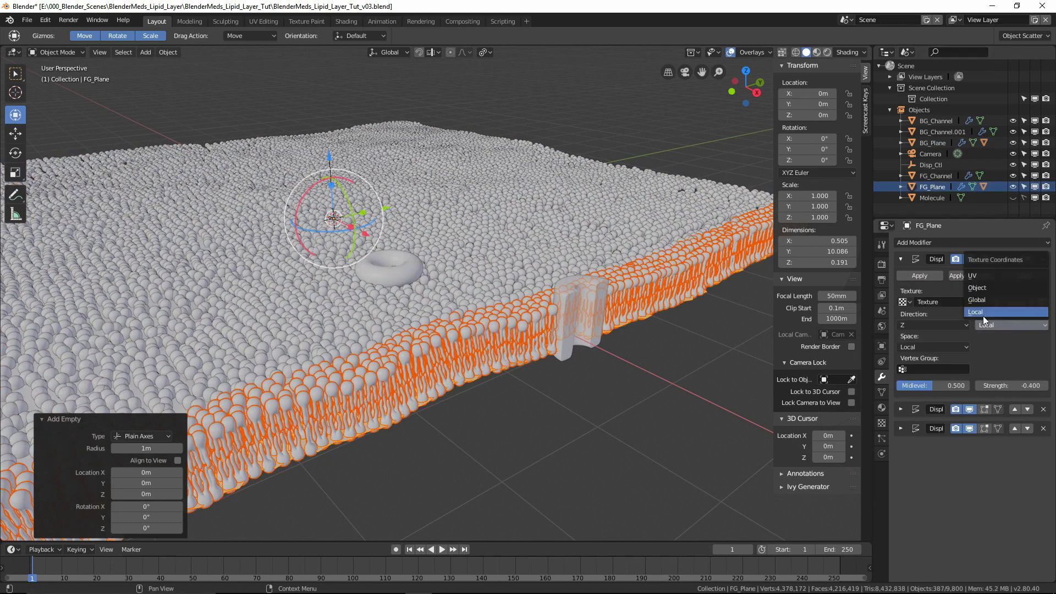
pyautogui.click(982, 288)
pyautogui.click(987, 347)
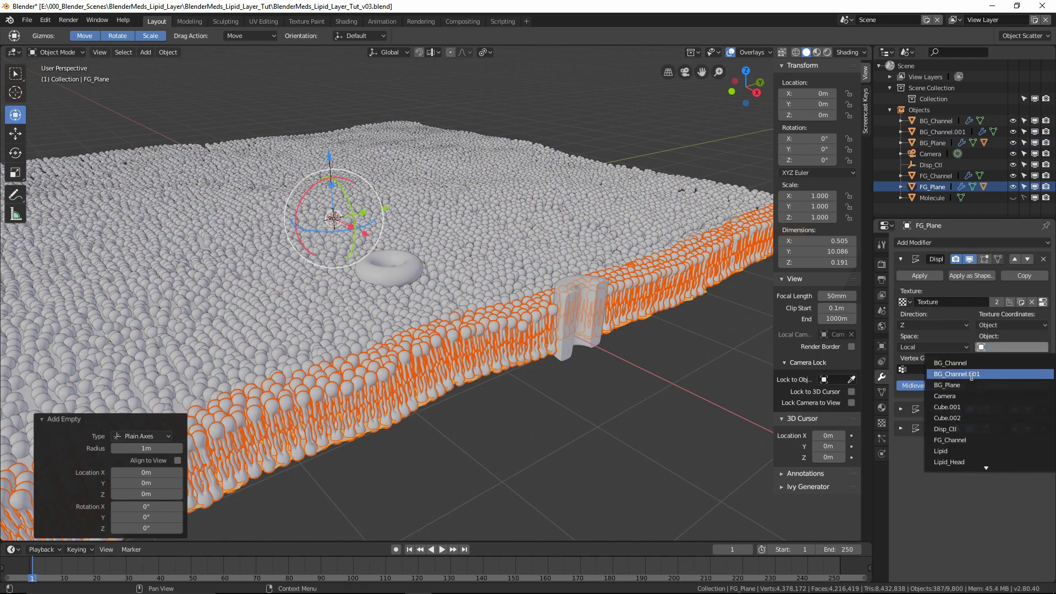
pyautogui.click(963, 428)
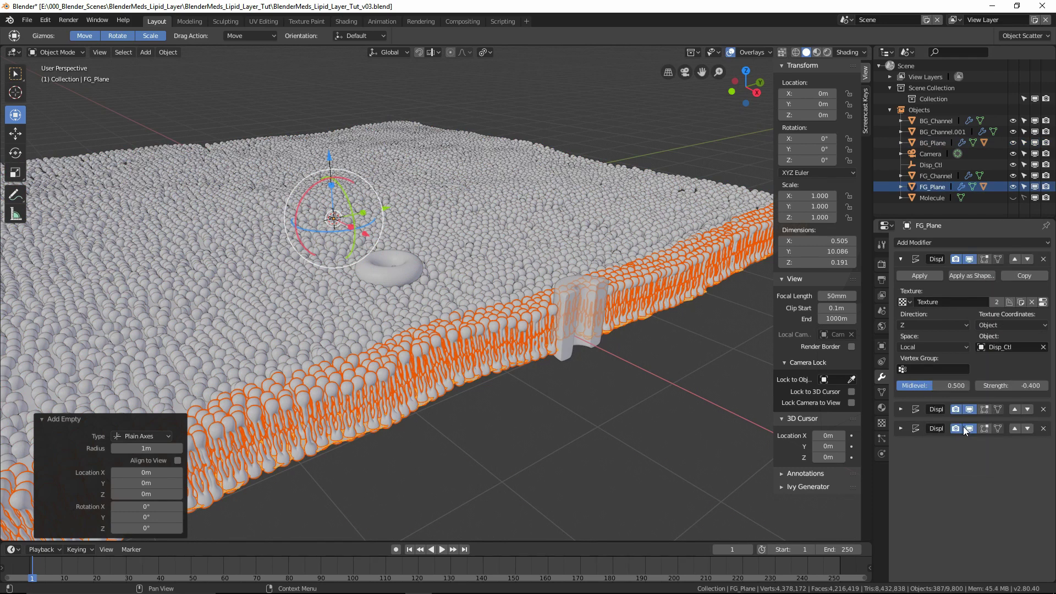
# Step: Rotate the Disp_Ctl empty to about X 5.8°, Y 4.55°, Z -7.25°, and deselect it
pyautogui.click(932, 165)
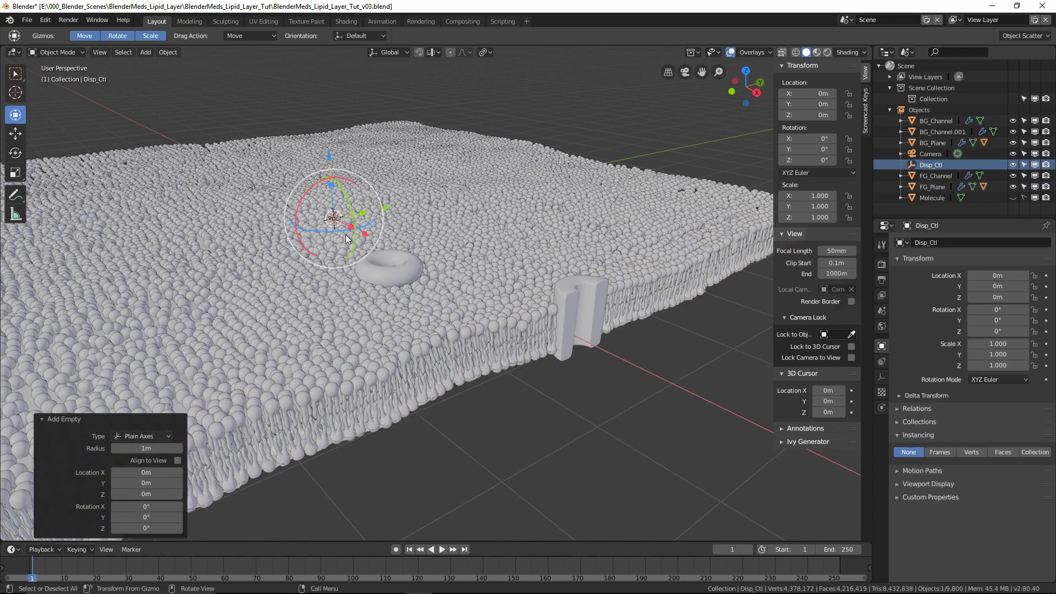
pyautogui.moveTo(306, 189); pyautogui.dragTo(365, 225)
pyautogui.moveTo(362, 225); pyautogui.dragTo(363, 229)
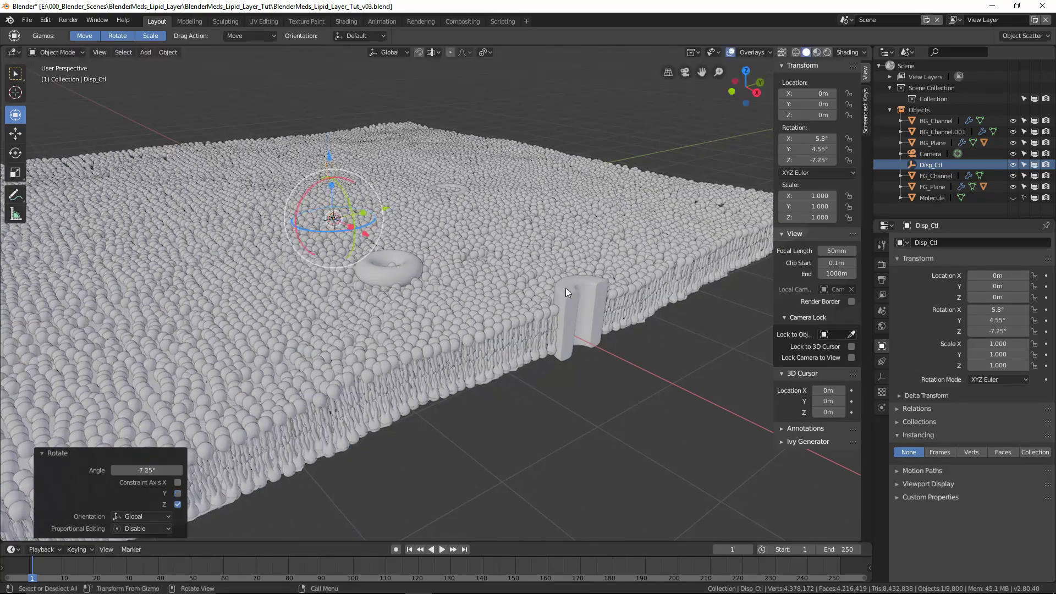
pyautogui.click(437, 461)
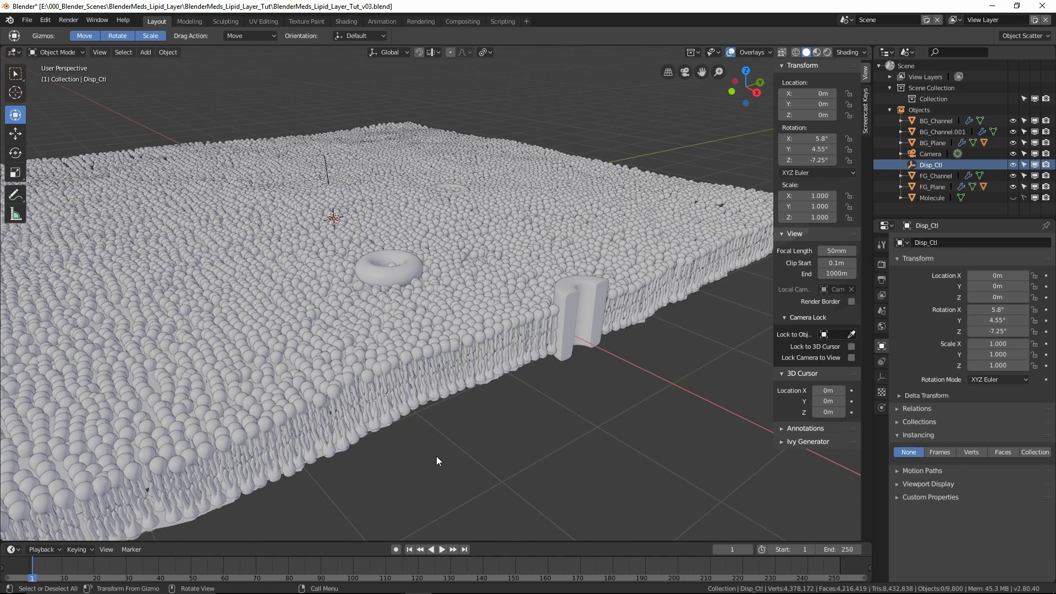
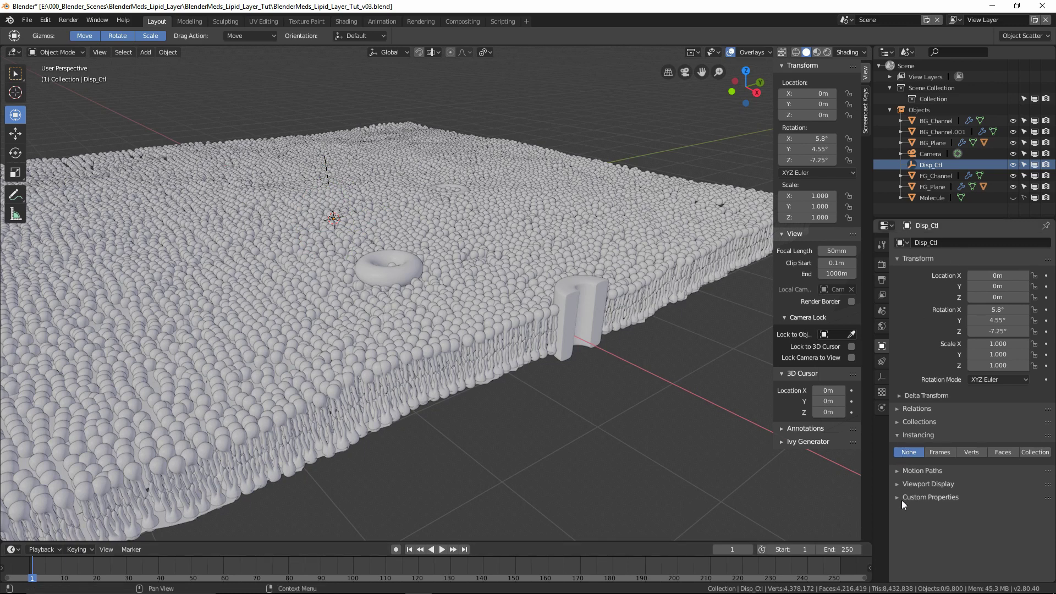
# Step: Enable auto keying and rotate Disp_Ctl to about X 5.6°, Y 6.11°, Z -7.27° to key its transforms at frame 1
pyautogui.click(325, 162)
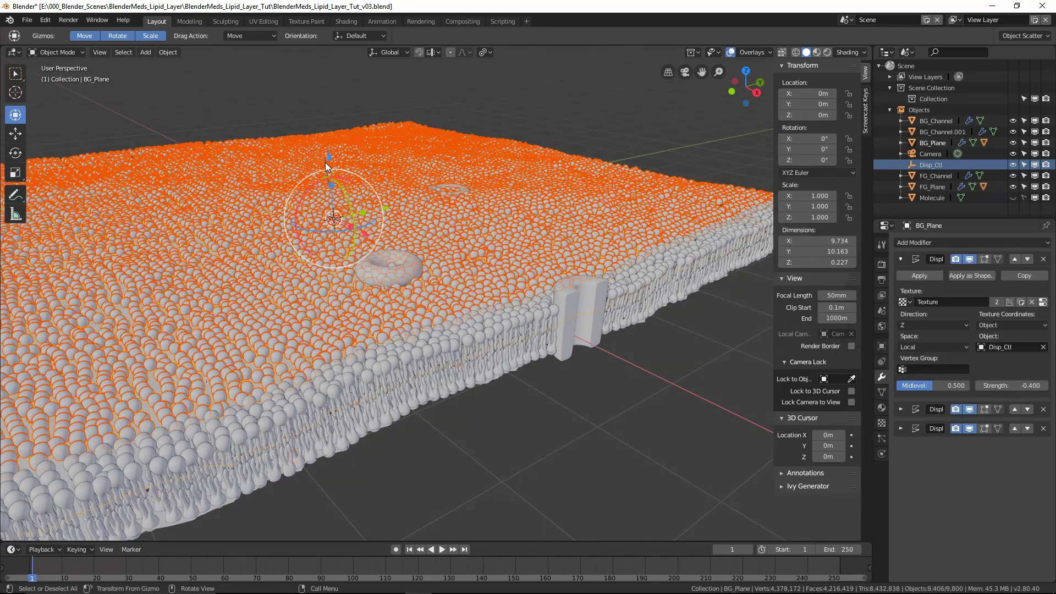
pyautogui.click(933, 166)
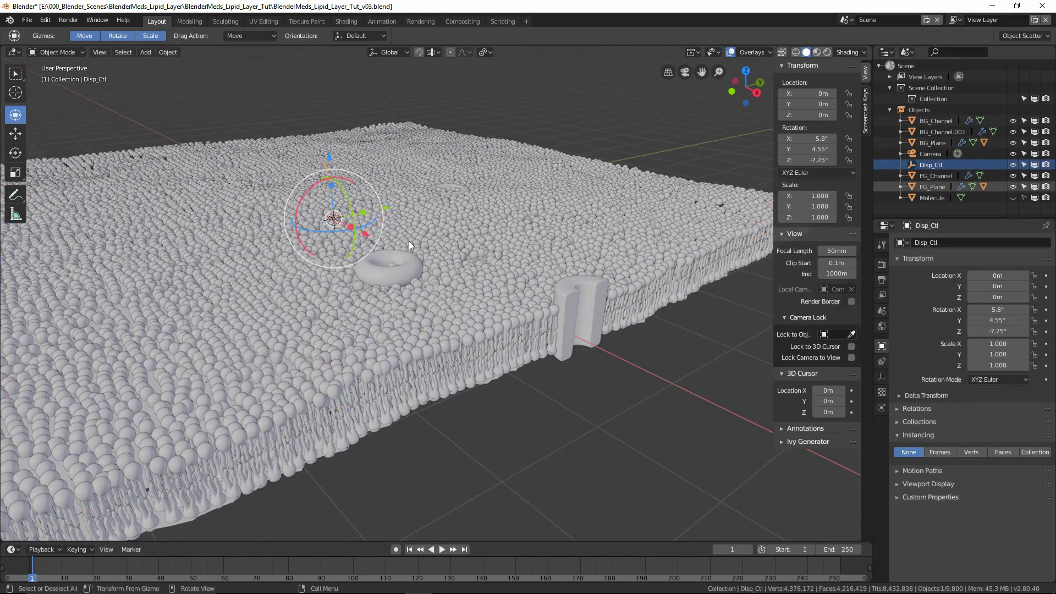
pyautogui.click(396, 550)
pyautogui.moveTo(346, 201); pyautogui.dragTo(346, 198)
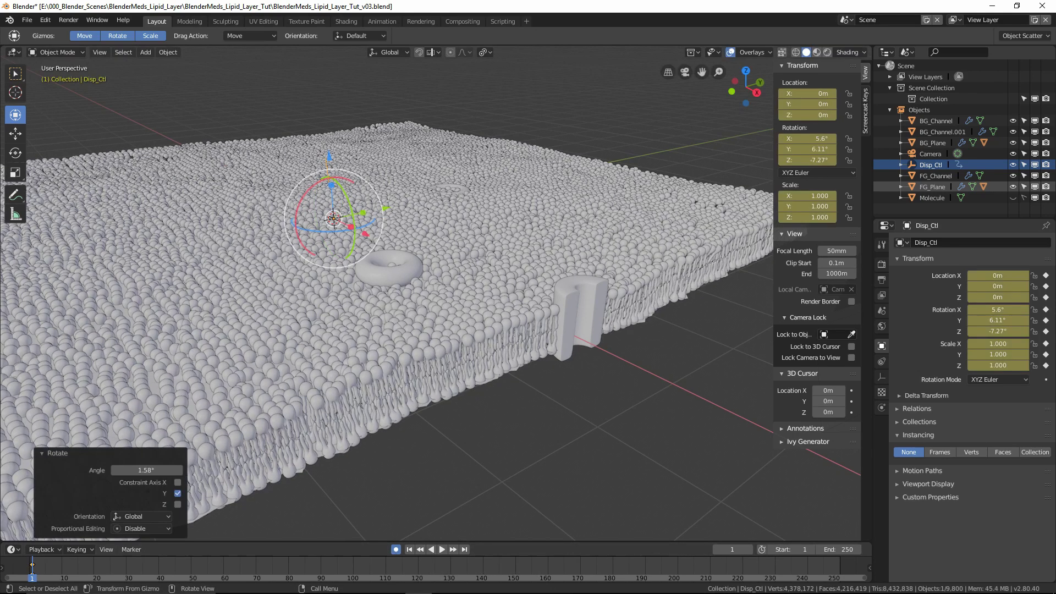
# Step: Advance to frame 250 and rotate Disp_Ctl to about X 1.37°, Y 8.62°, Z -9.6° to create a second keyframe
pyautogui.press('space')
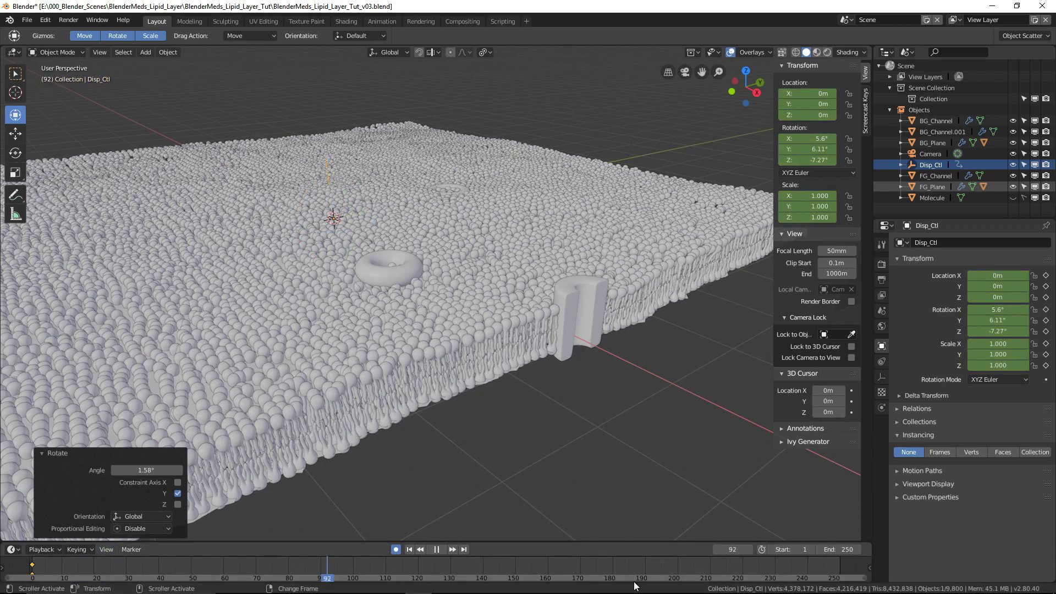
pyautogui.press('space')
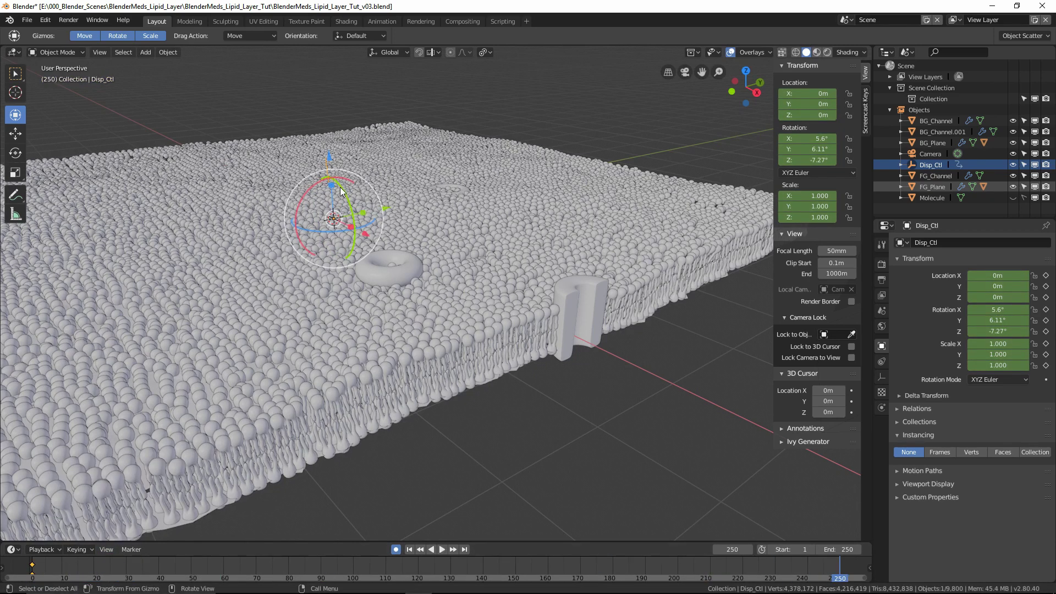
pyautogui.moveTo(332, 178); pyautogui.dragTo(328, 241)
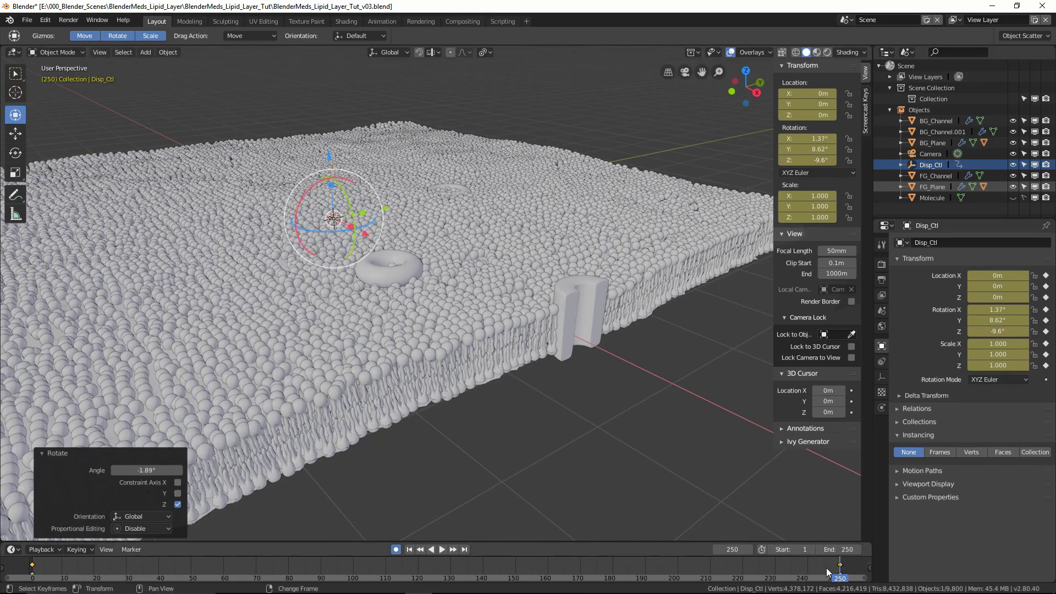
# Step: Scrub back to the first frame and play the animation to check the membrane's movement
pyautogui.moveTo(830, 565); pyautogui.dragTo(826, 565, button='right')
pyautogui.moveTo(761, 560); pyautogui.dragTo(124, 568, button='right')
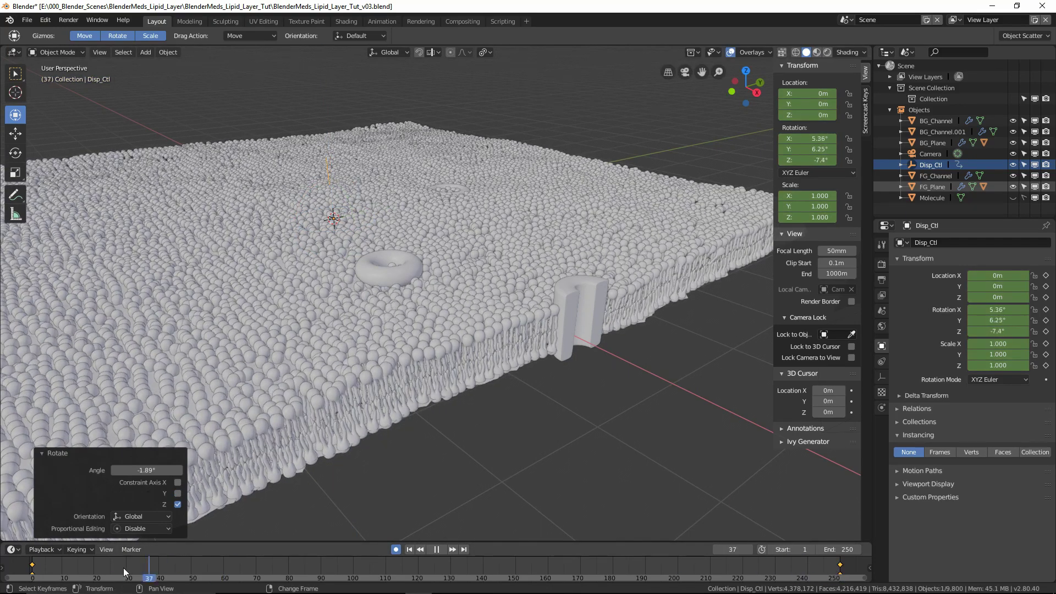
pyautogui.moveTo(34, 565); pyautogui.dragTo(32, 567, button='right')
pyautogui.click(442, 550)
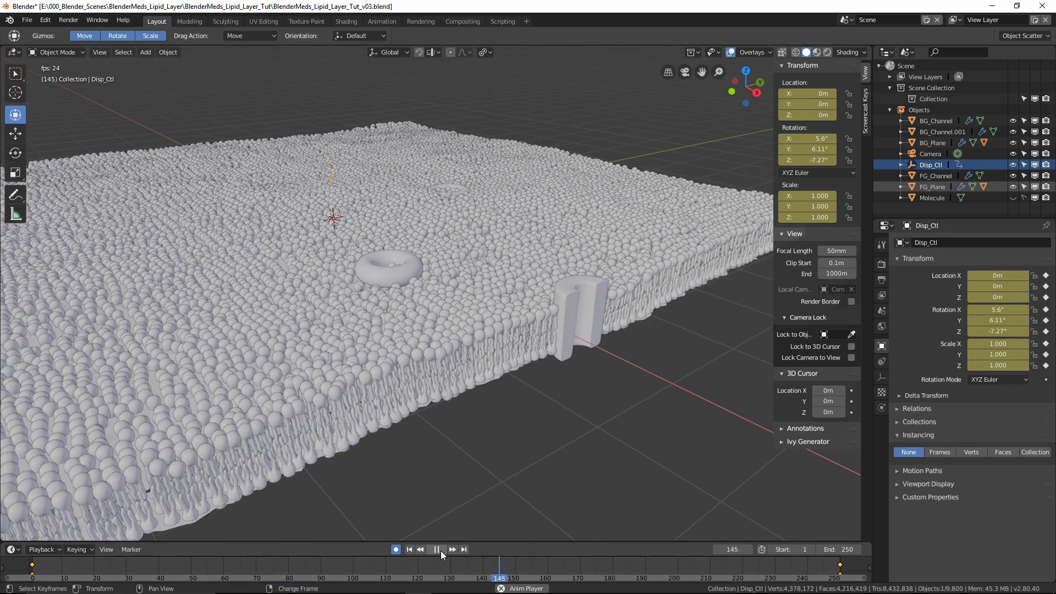
pyautogui.click(441, 550)
# Step: Rotate Disp_Ctl much further at frame 250, to about X 31.1°, Y 33.2°, Z 42.3°
pyautogui.moveTo(515, 564); pyautogui.dragTo(844, 572, button='right')
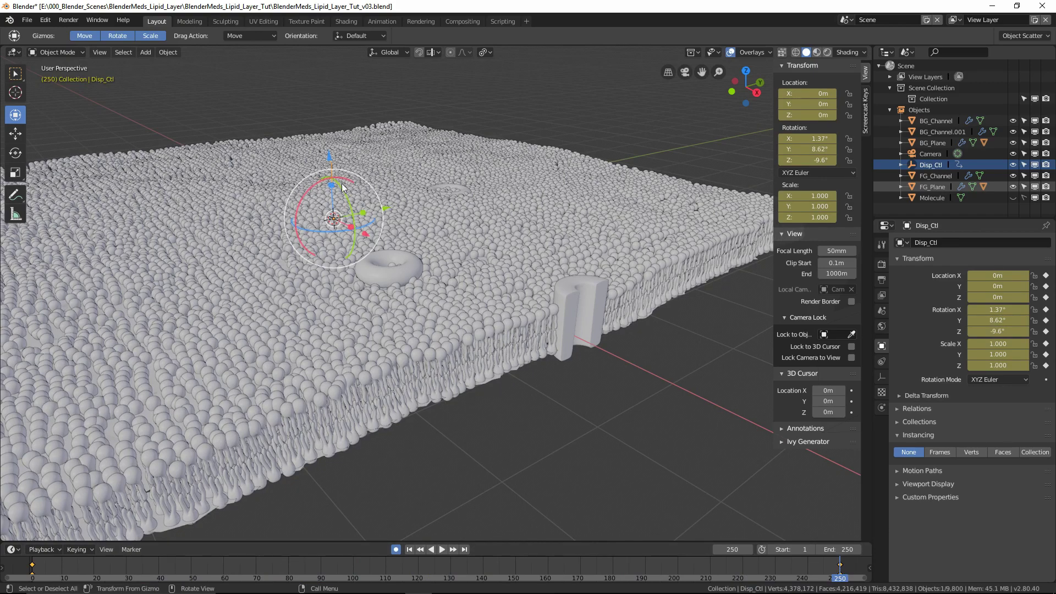
pyautogui.moveTo(342, 187); pyautogui.dragTo(332, 236)
# Step: Play the animation from frame 1 to judge the stronger membrane motion, and return to frame 250
pyautogui.moveTo(835, 563); pyautogui.dragTo(33, 569, button='right')
pyautogui.click(440, 549)
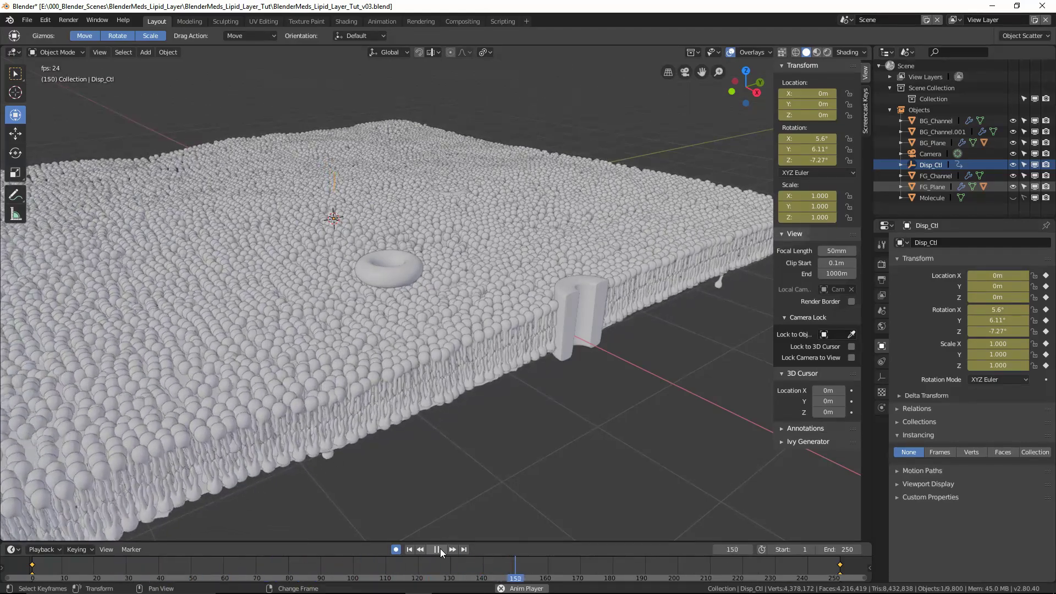
pyautogui.click(438, 549)
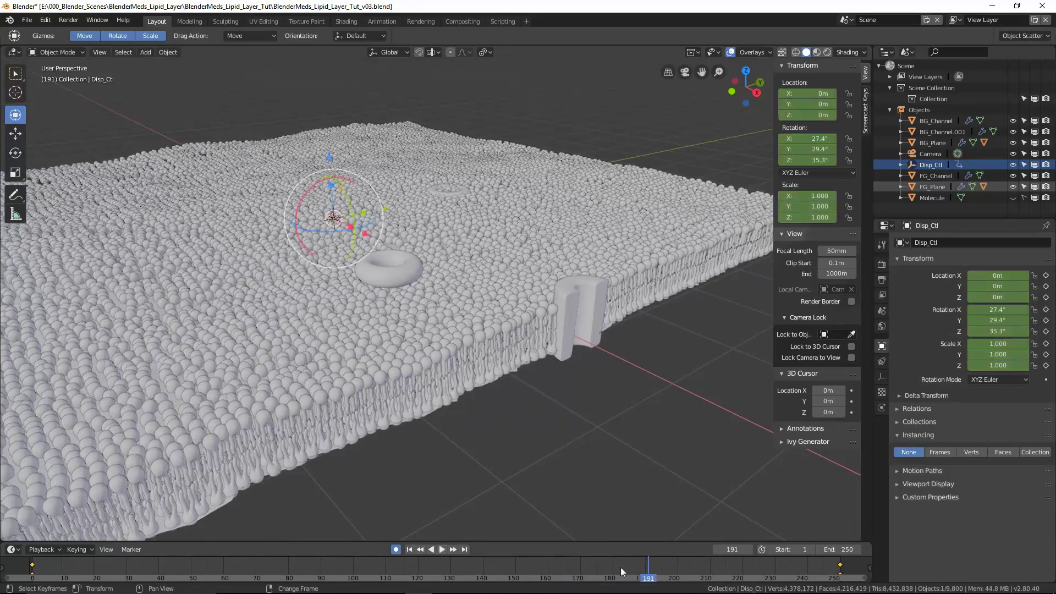
pyautogui.moveTo(648, 571); pyautogui.dragTo(840, 572)
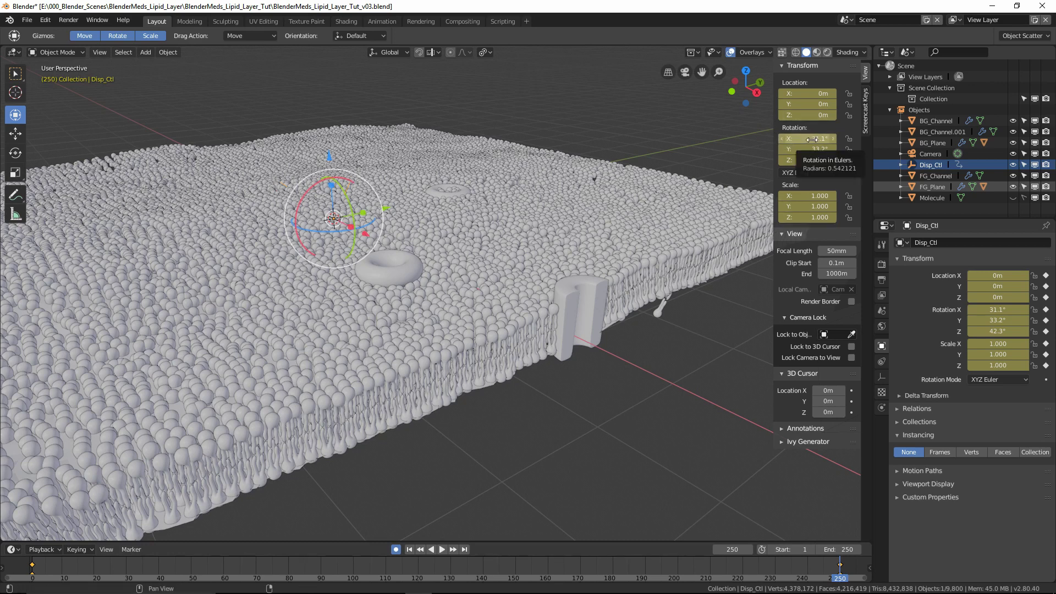
# Step: Switch to the Animation workspace, replace its Dope Sheet with an enlarged Graph Editor, and frame Disp_Ctl's curves
pyautogui.click(380, 22)
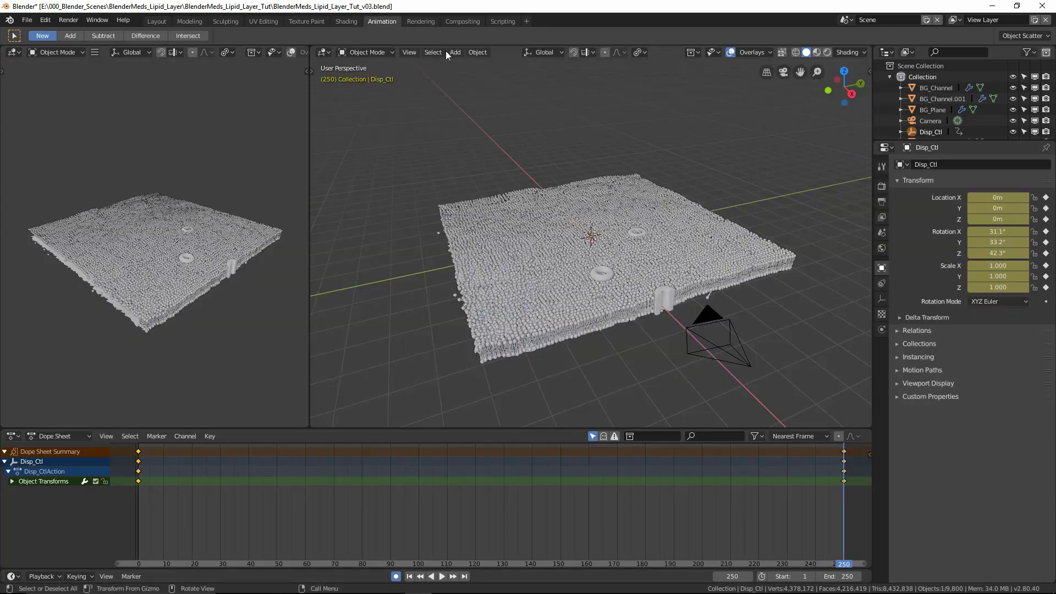
pyautogui.click(14, 437)
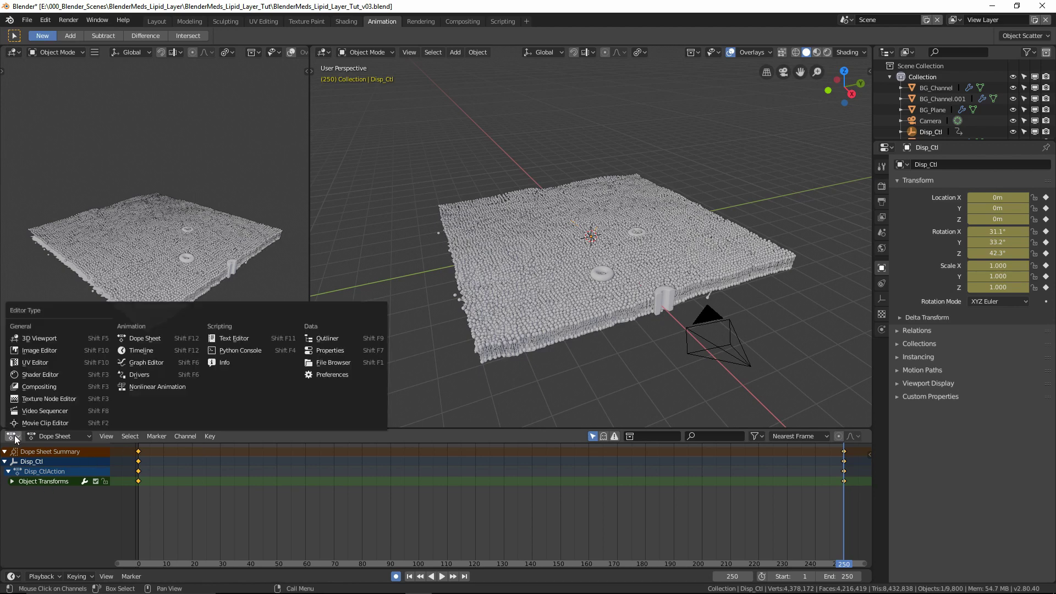
pyautogui.click(142, 363)
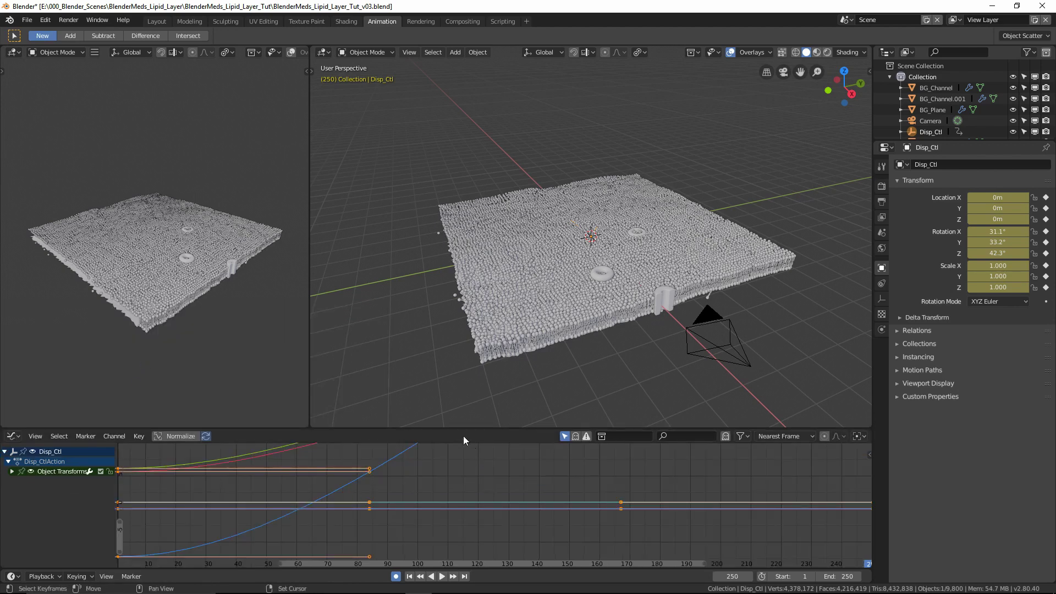
pyautogui.moveTo(462, 426); pyautogui.dragTo(458, 296)
pyautogui.scroll(-6, 535, 416)
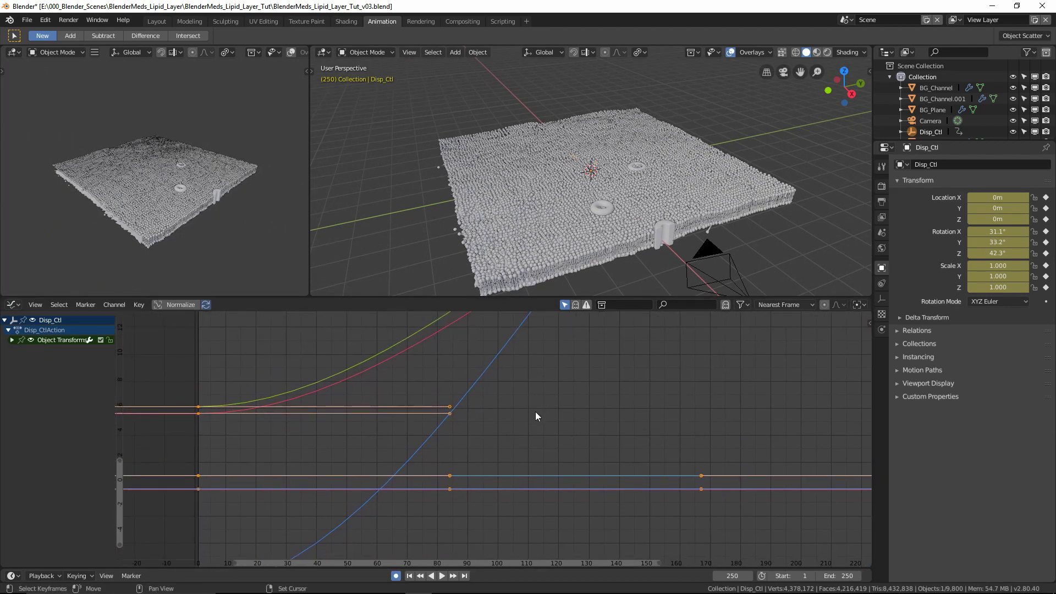
pyautogui.scroll(-3, 537, 421)
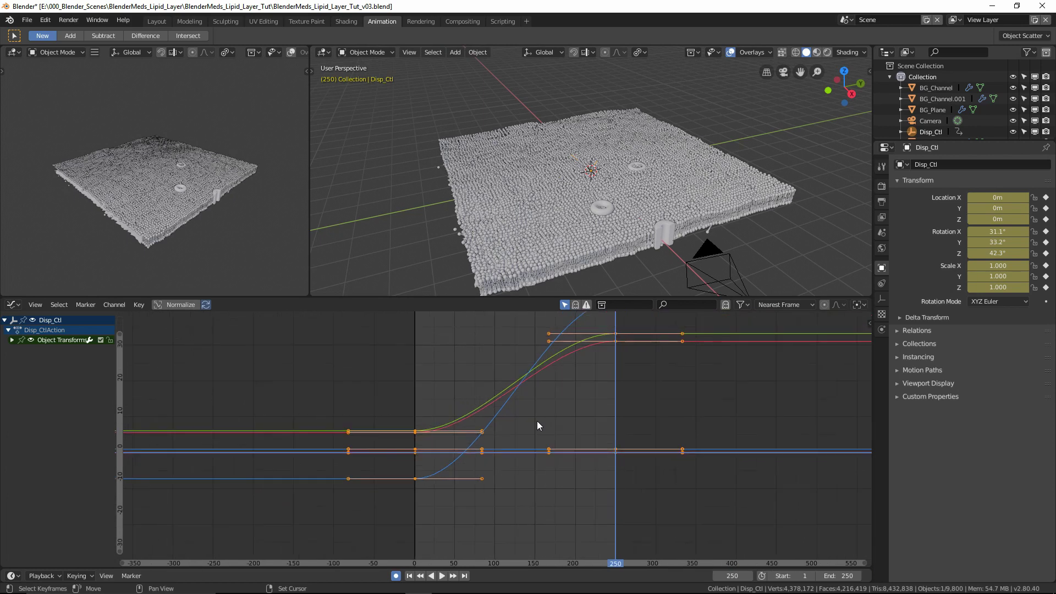
# Step: Expand Disp_Ctl's Object Transforms channels and lower the Z Euler Rotation keyframe at frame 250 to about 8.3°
pyautogui.click(11, 340)
pyautogui.click(47, 379)
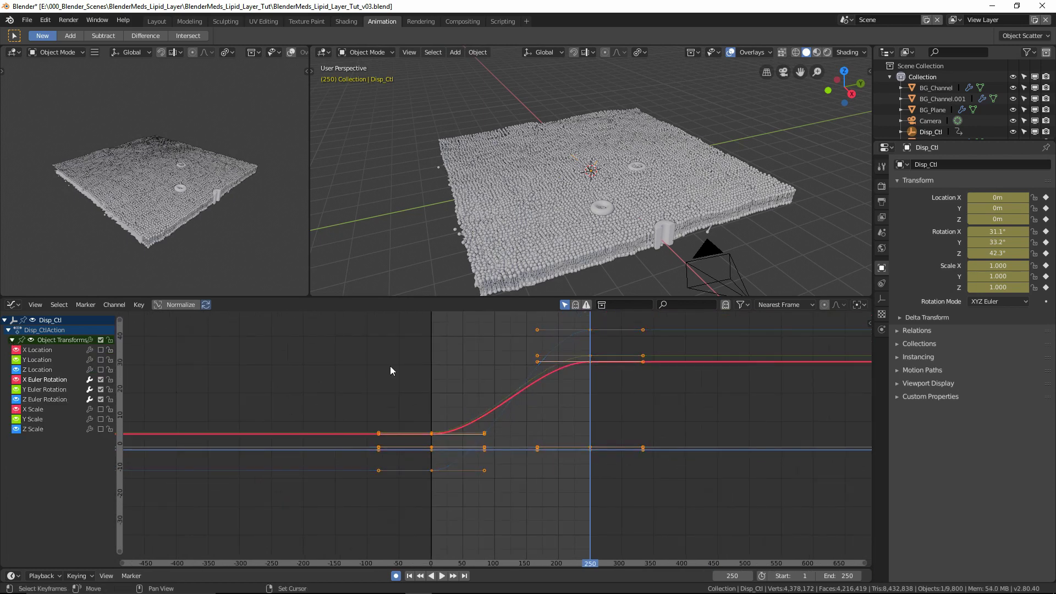
pyautogui.click(590, 329)
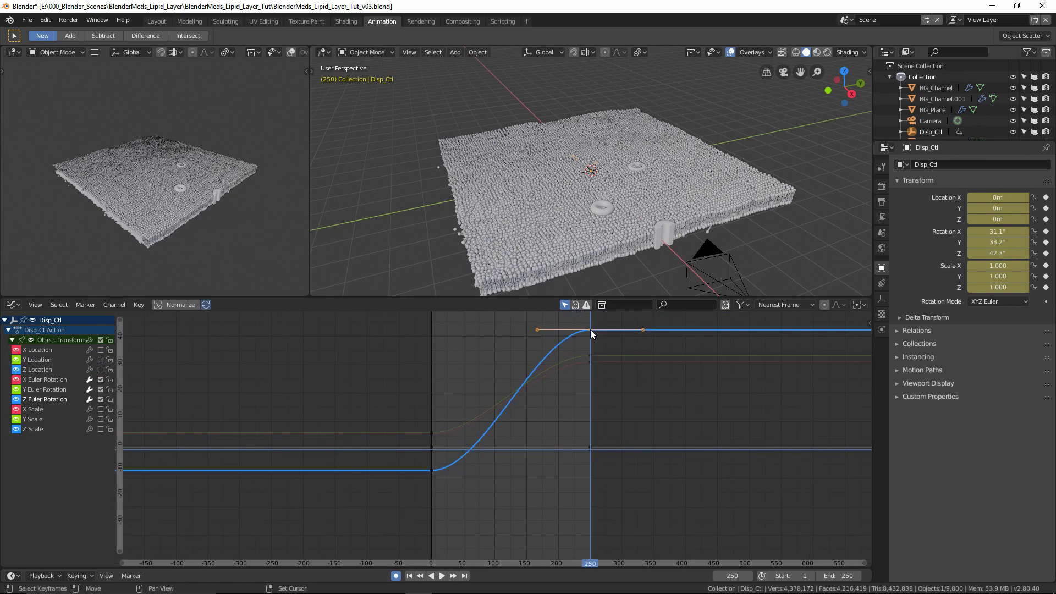
pyautogui.press('g')
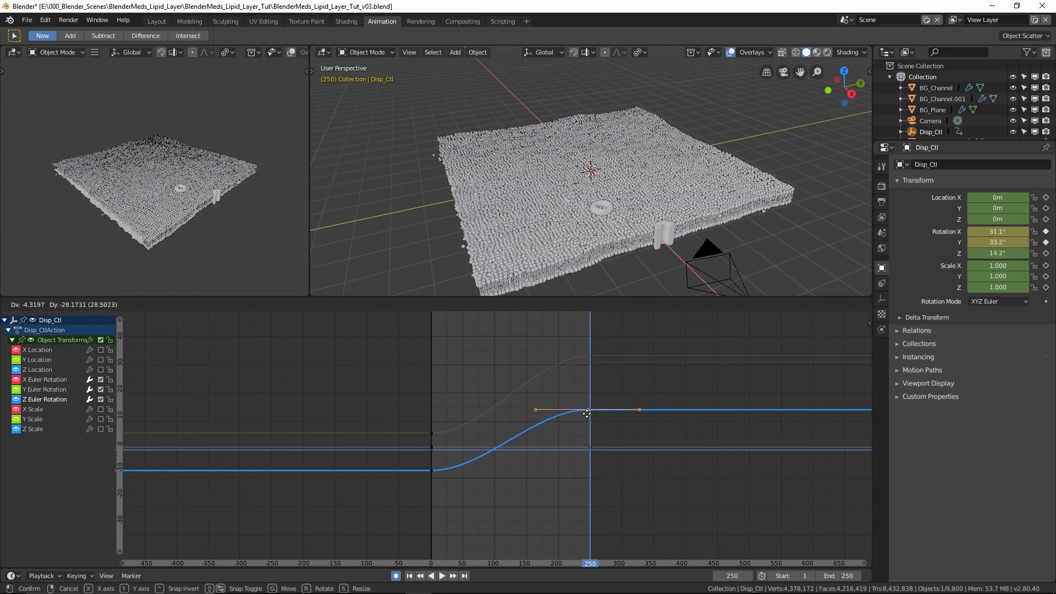
pyautogui.click(590, 425)
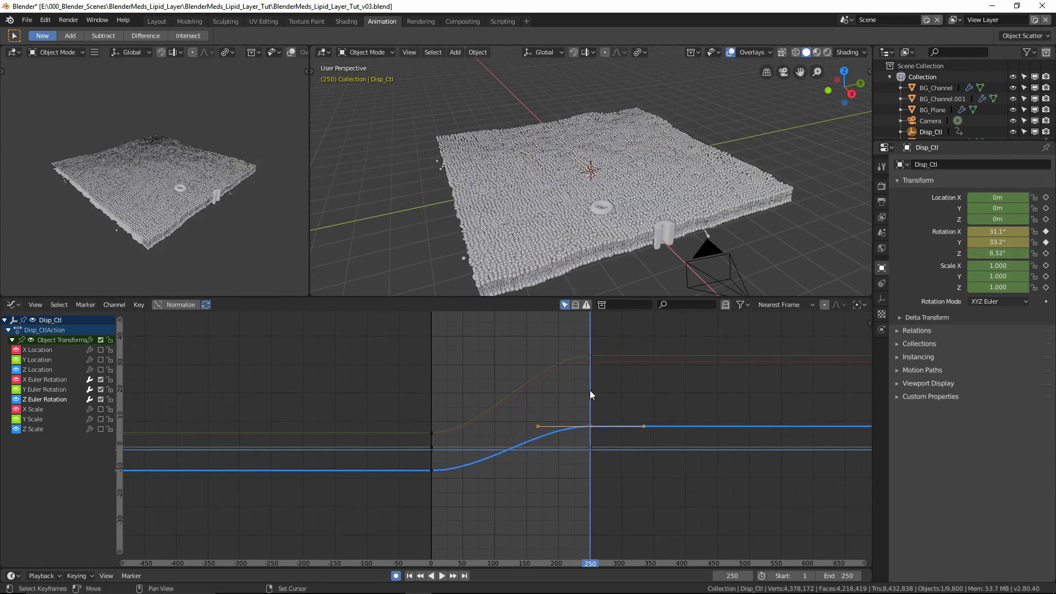
# Step: Lower Disp_Ctl's frame 250 rotation keyframes to about 15.5° on the Y curve and 19.8° on the X curve
pyautogui.click(590, 355)
pyautogui.press('g')
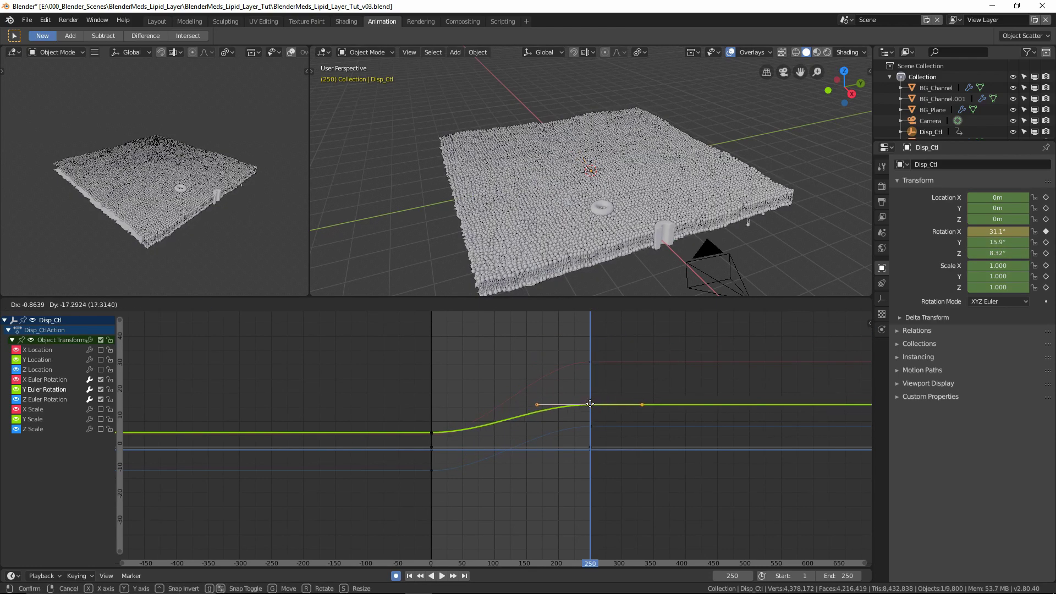
pyautogui.click(590, 404)
pyautogui.click(591, 362)
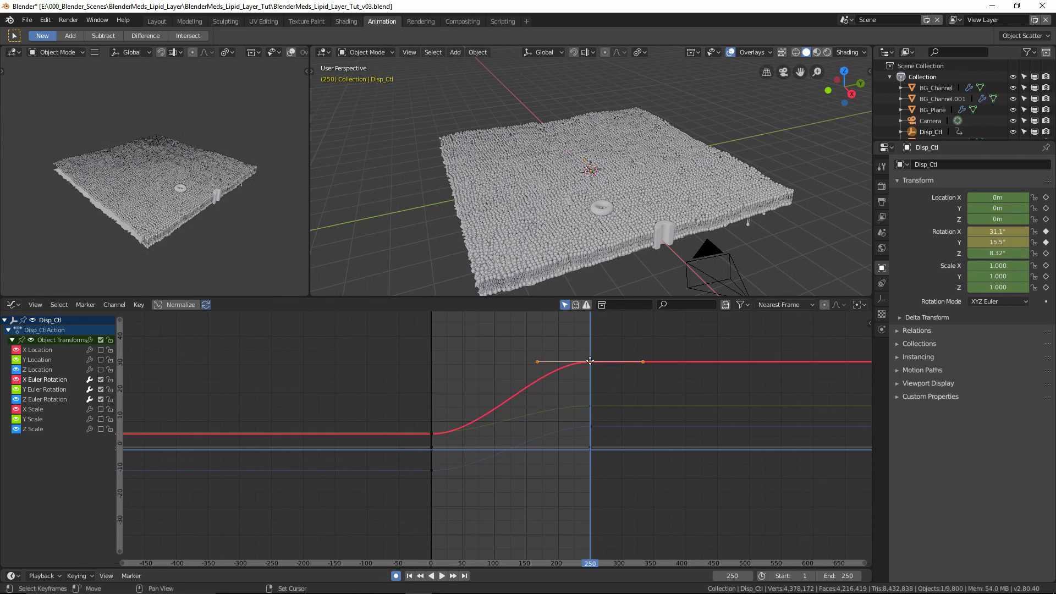
pyautogui.press('g')
pyautogui.click(589, 392)
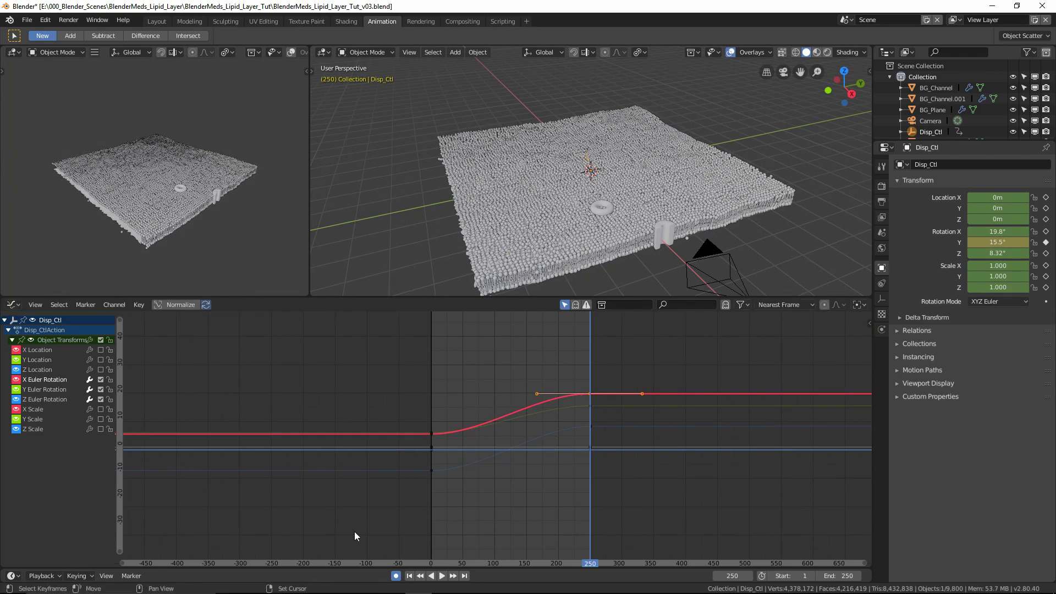
# Step: Play the adjusted animation, and switch the large viewport to the camera view to check the membrane motion there
pyautogui.click(442, 576)
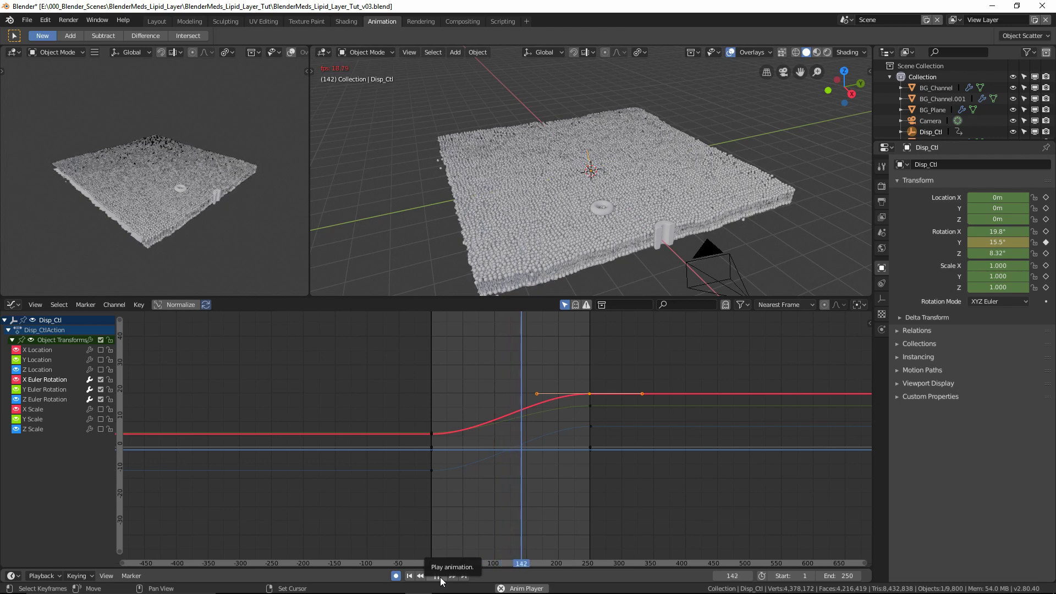
pyautogui.click(438, 576)
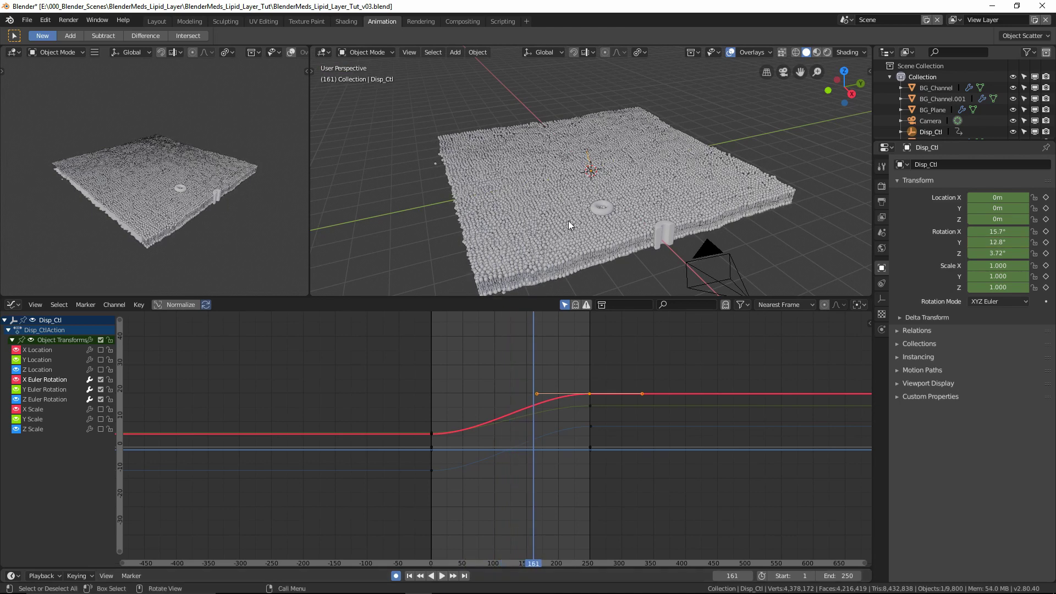
pyautogui.press('KP_0')
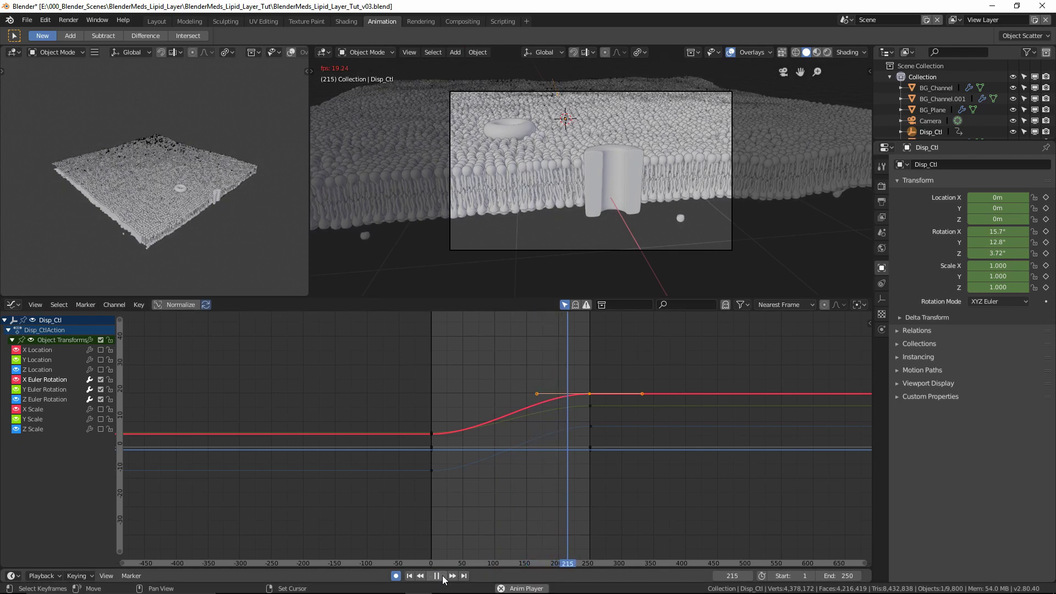
# Step: Stop playback and set Disp_Ctl's frame 250 rotation keyframes to about -6° on X, 21° on Y and 3.5° on Z
pyautogui.click(440, 576)
pyautogui.moveTo(590, 394); pyautogui.dragTo(589, 467)
pyautogui.click(590, 427)
pyautogui.moveTo(590, 427); pyautogui.dragTo(588, 390)
pyautogui.click(589, 406)
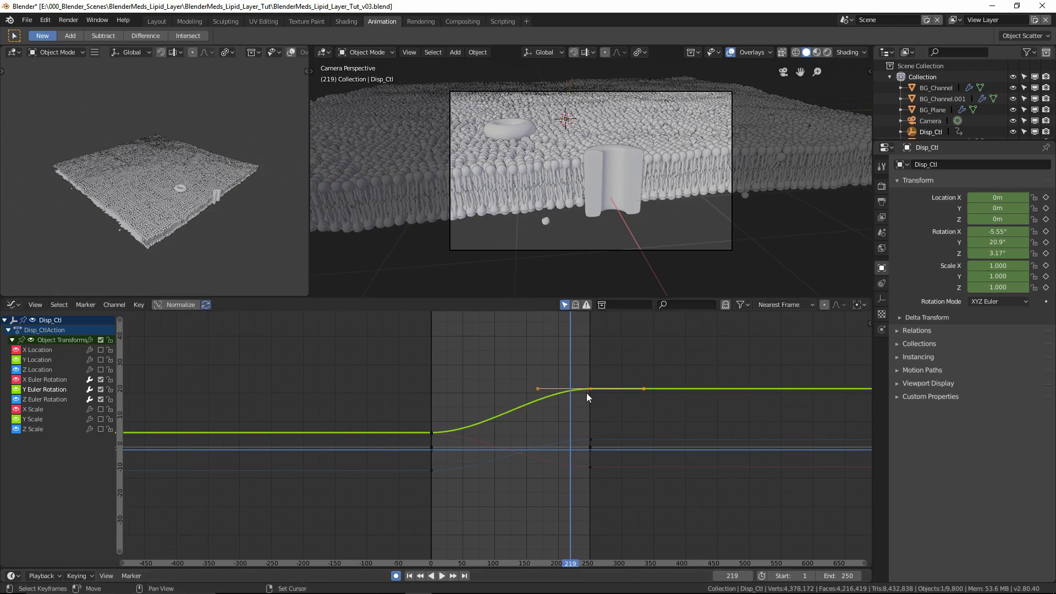
# Step: Select all of Disp_Ctl's keyframes, apply Linear Extrapolation to their curves, and play the animation from frame 1
pyautogui.moveTo(570, 533); pyautogui.dragTo(493, 528, button='right')
pyautogui.moveTo(605, 364); pyautogui.dragTo(408, 499)
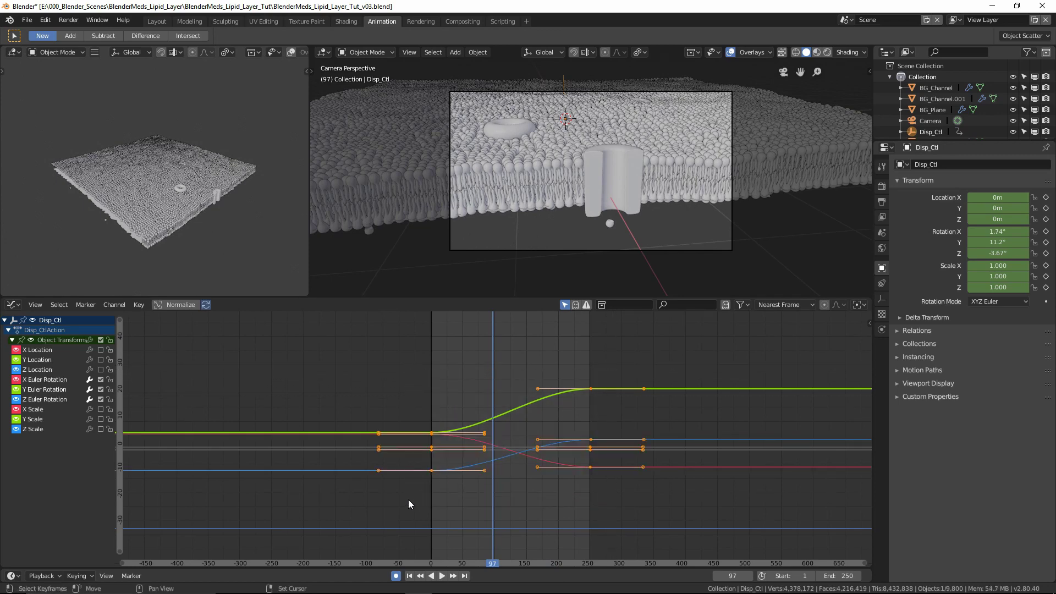
pyautogui.rightClick(431, 435)
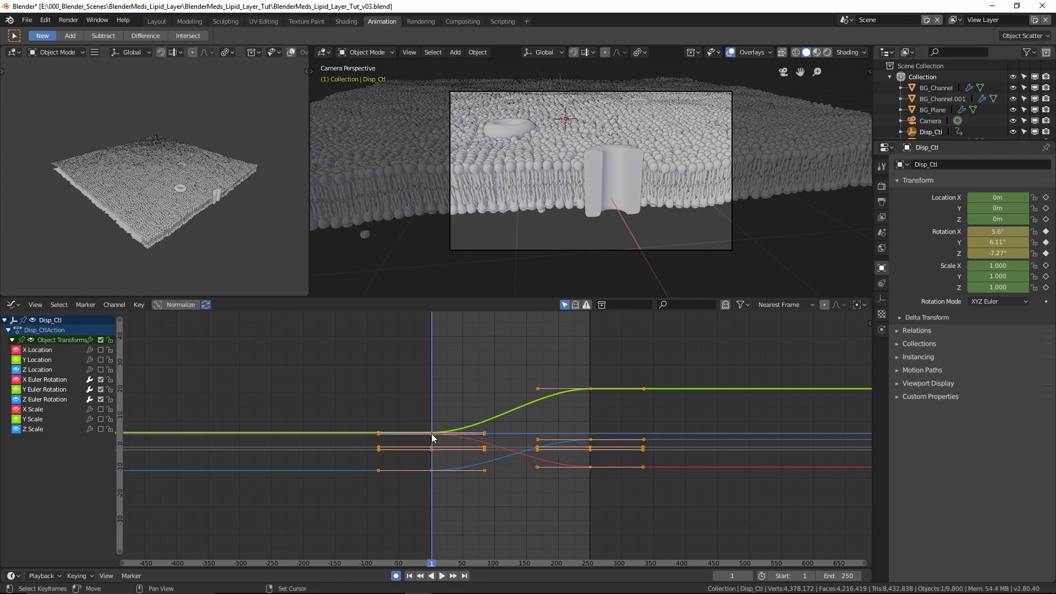
pyautogui.click(115, 305)
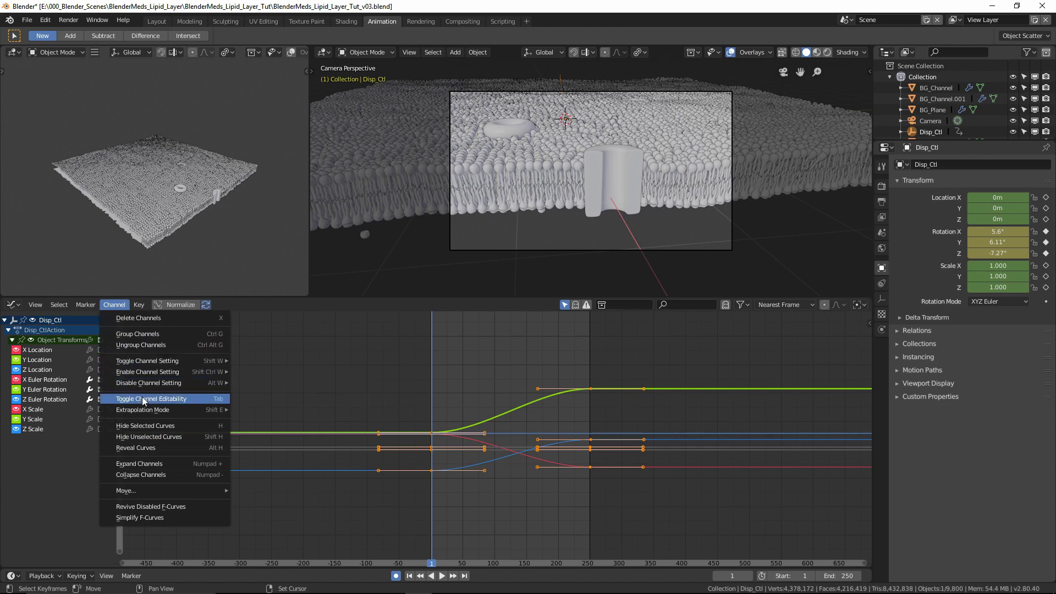
pyautogui.moveTo(144, 412)
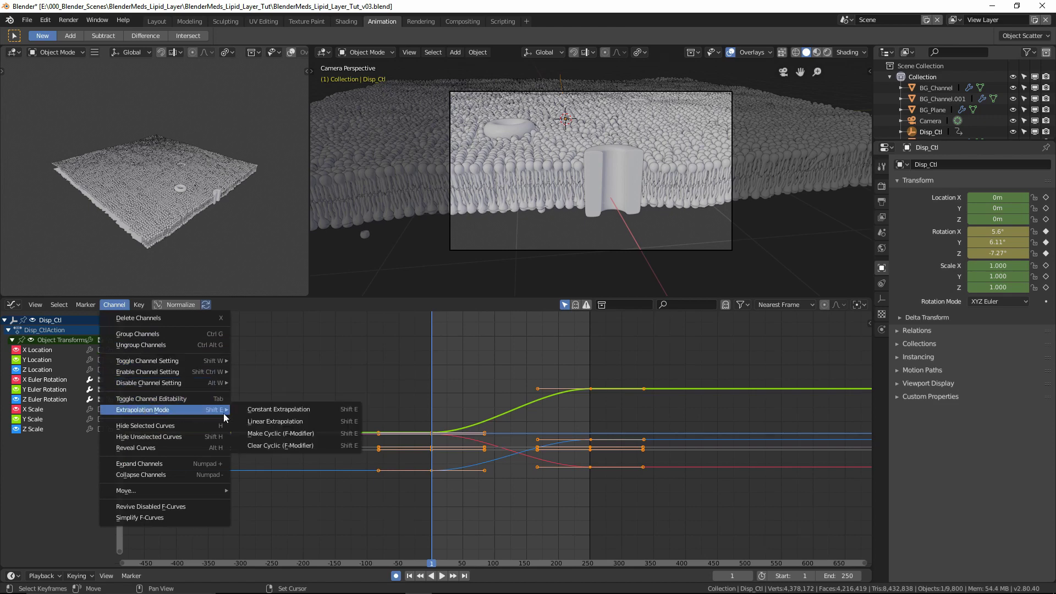
pyautogui.click(283, 423)
pyautogui.click(442, 575)
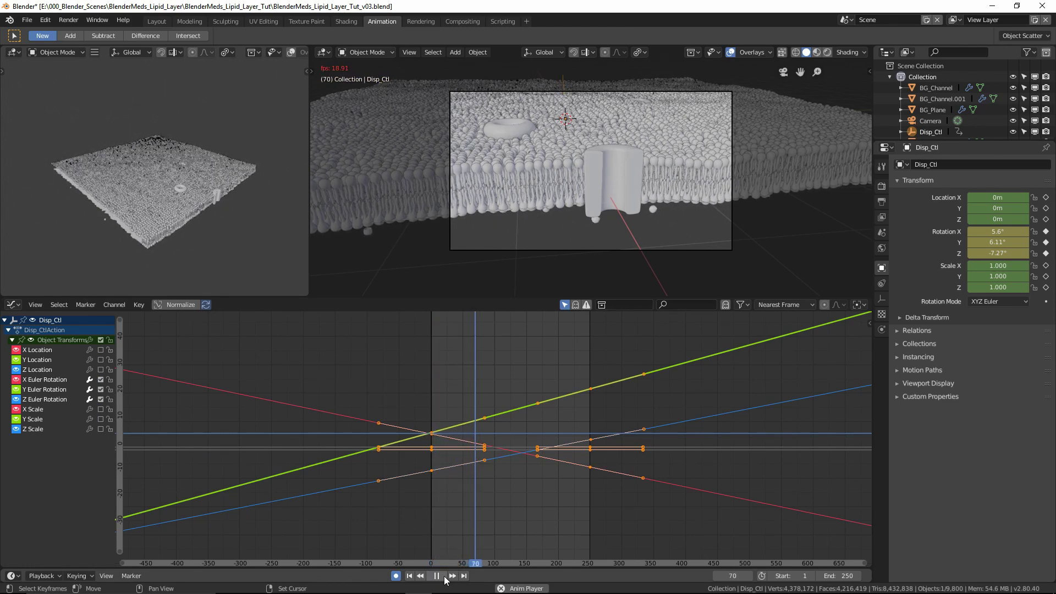
pyautogui.click(438, 576)
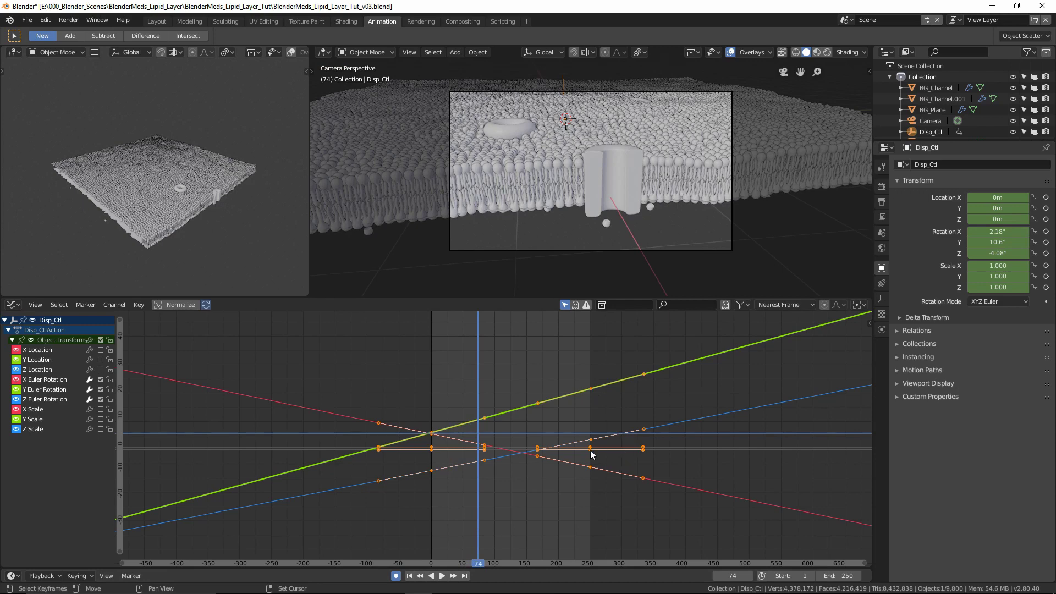
# Step: Set Disp_Ctl's frame 250 rotation keyframes to about -12° on X and 12.5° on Z, and preview the motion
pyautogui.click(591, 469)
pyautogui.moveTo(591, 469); pyautogui.dragTo(592, 486)
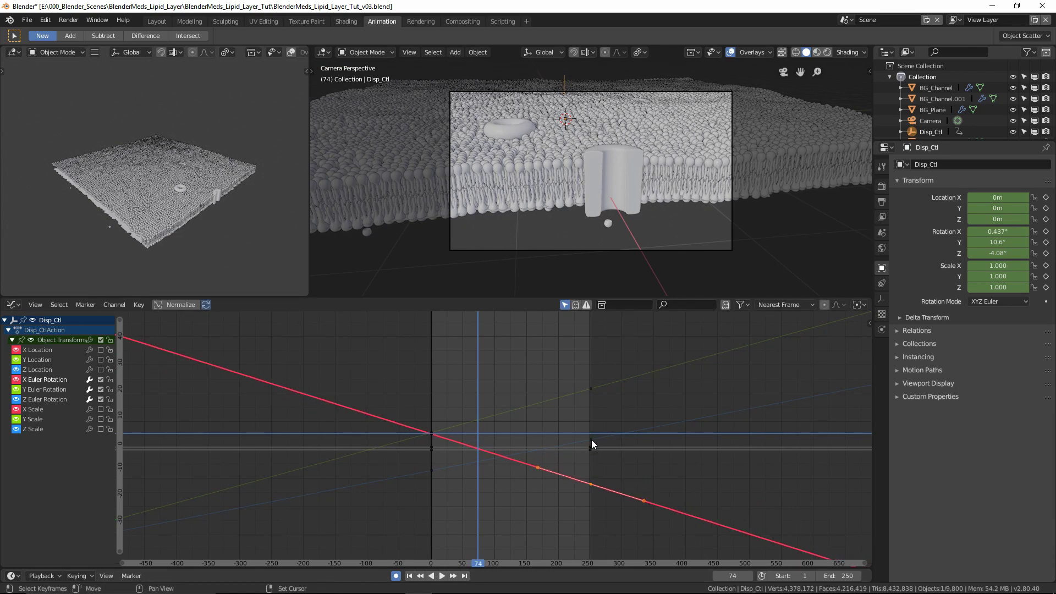
pyautogui.moveTo(592, 440); pyautogui.dragTo(590, 415)
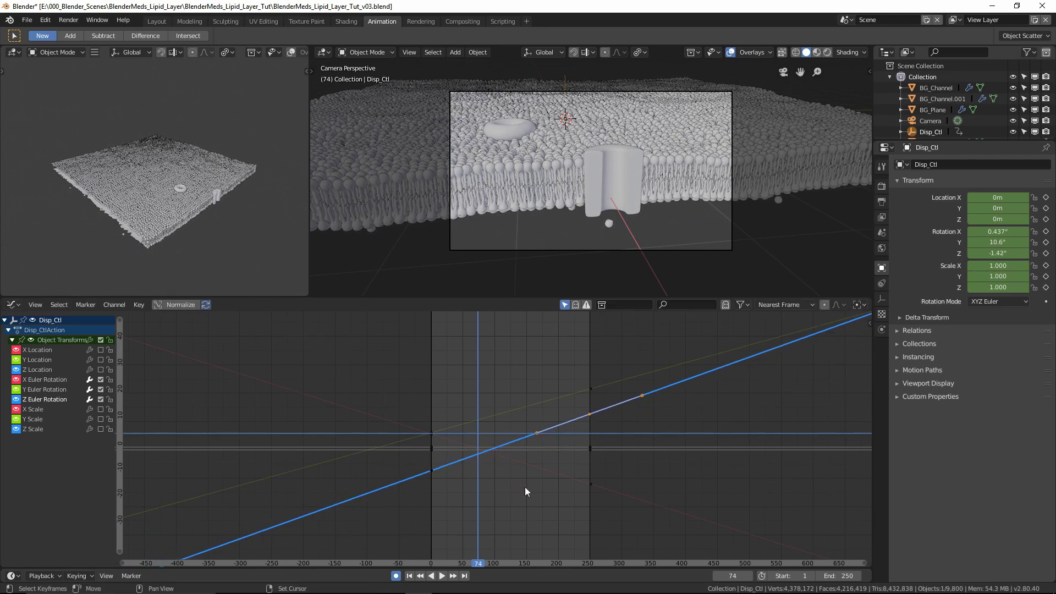
pyautogui.click(440, 577)
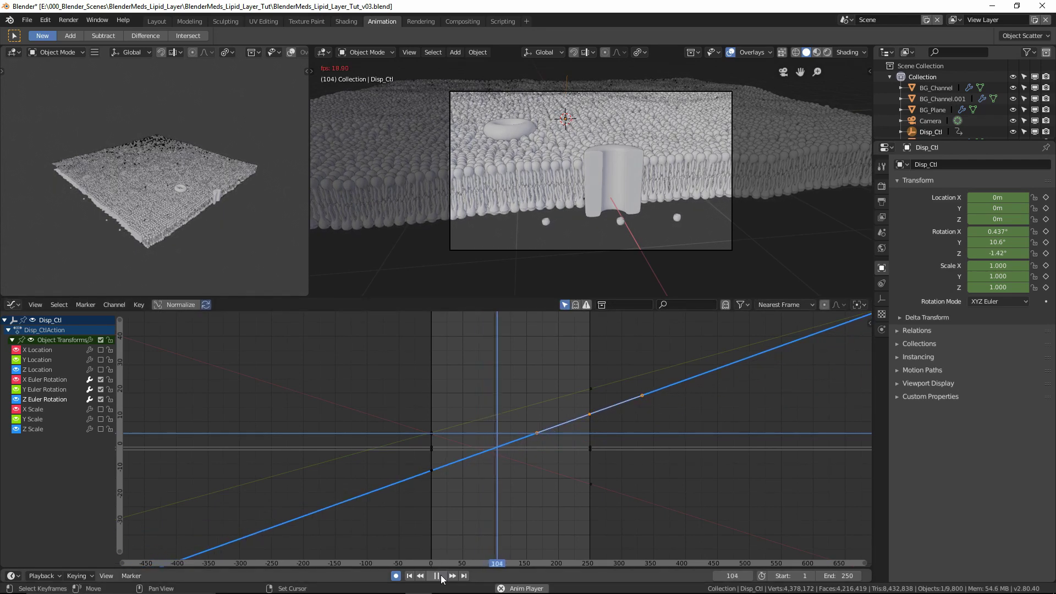
pyautogui.click(438, 576)
# Step: Steepen Disp_Ctl's rotation curves at frame 250 to about 37° on Y, 27° on Z and -24° on X, and play the animation
pyautogui.moveTo(592, 388); pyautogui.dragTo(592, 342)
pyautogui.click(589, 413)
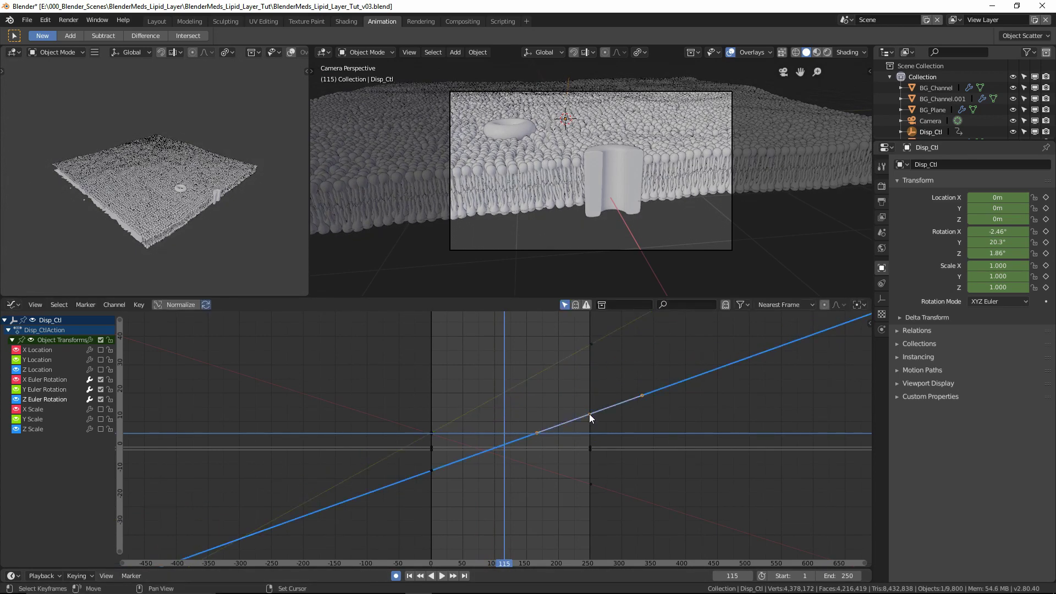
pyautogui.moveTo(589, 414); pyautogui.dragTo(590, 373)
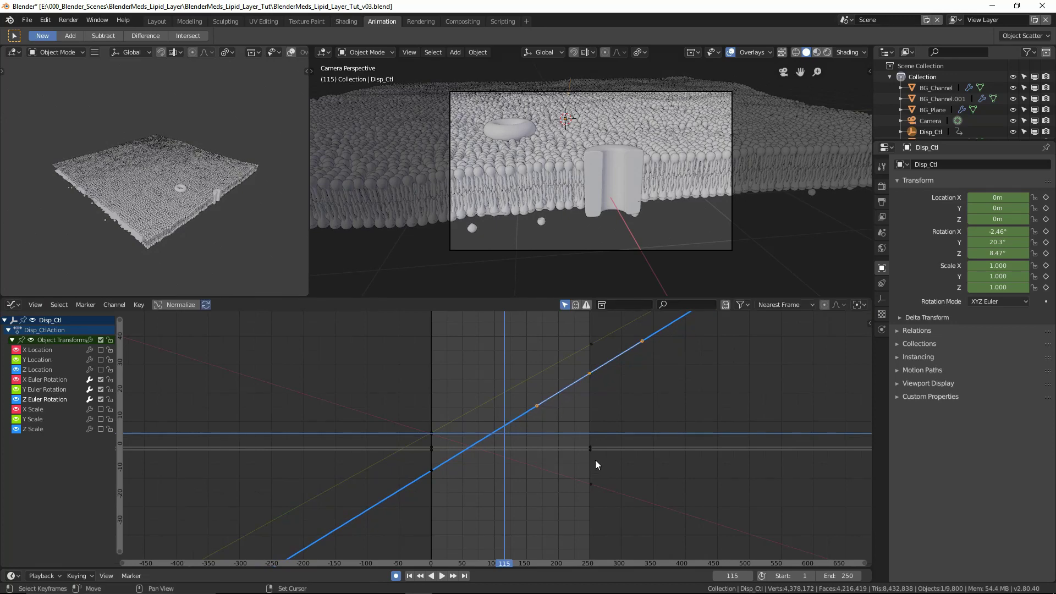
pyautogui.click(591, 483)
pyautogui.moveTo(590, 483); pyautogui.dragTo(590, 517)
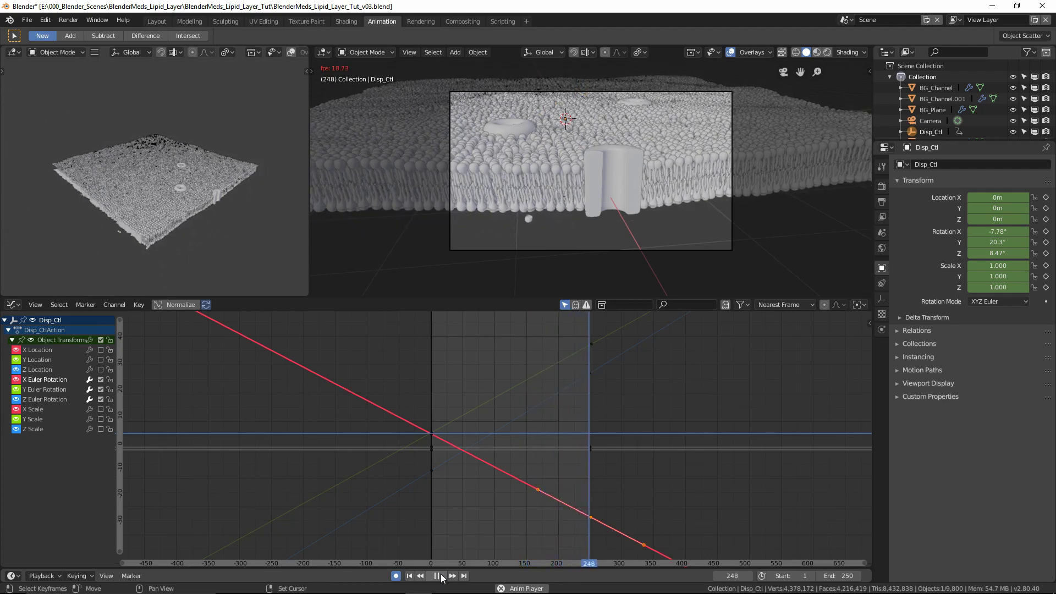
pyautogui.click(439, 575)
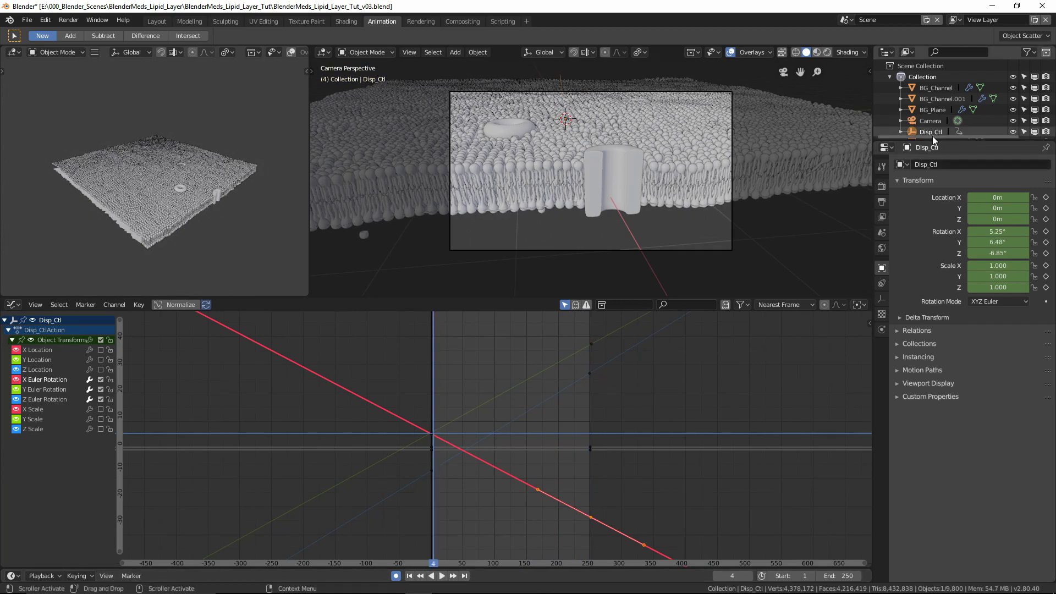
pyautogui.click(442, 575)
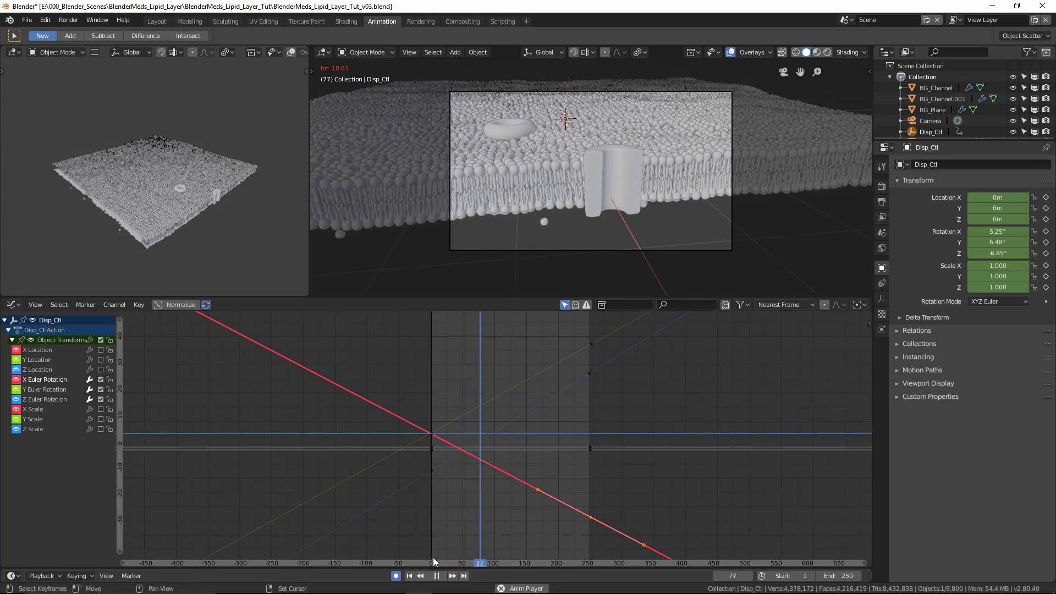
pyautogui.click(438, 577)
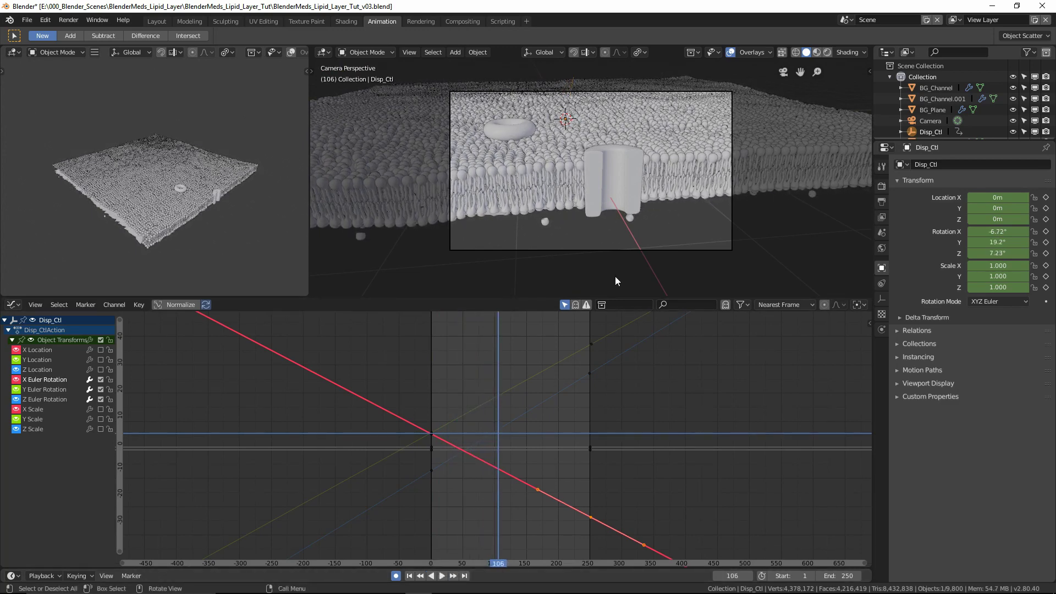
# Step: Enlarge the Outliner and set the instancing of FG_Plane to None
pyautogui.moveTo(943, 139); pyautogui.dragTo(947, 214)
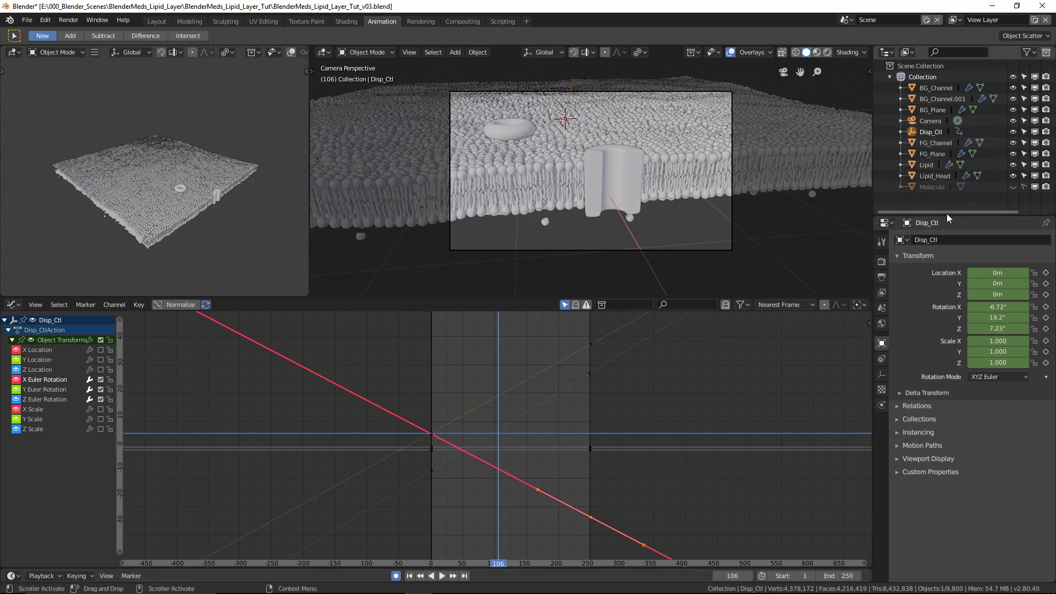
pyautogui.click(933, 153)
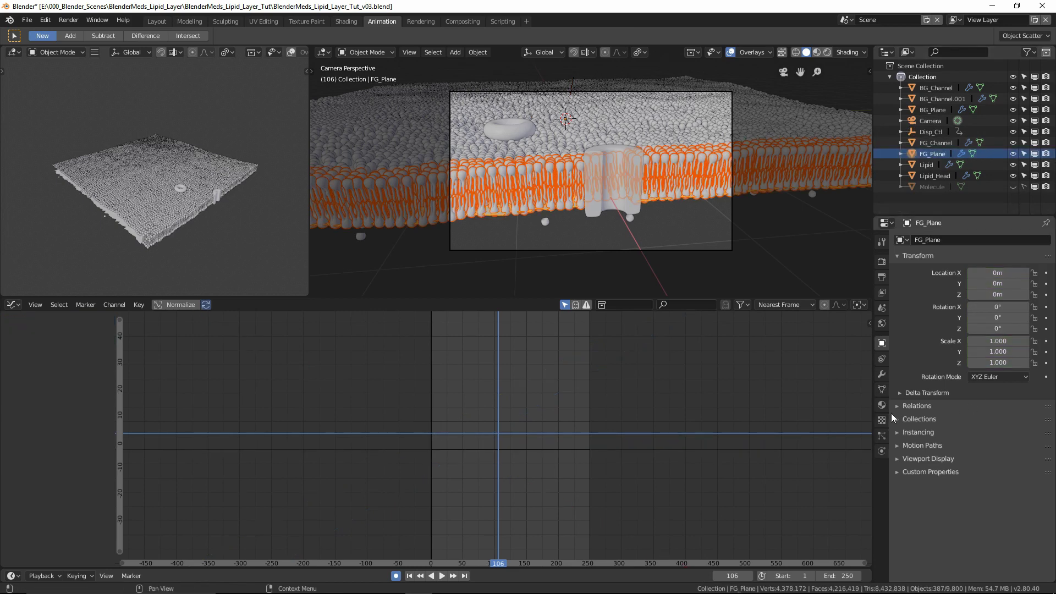
pyautogui.click(899, 431)
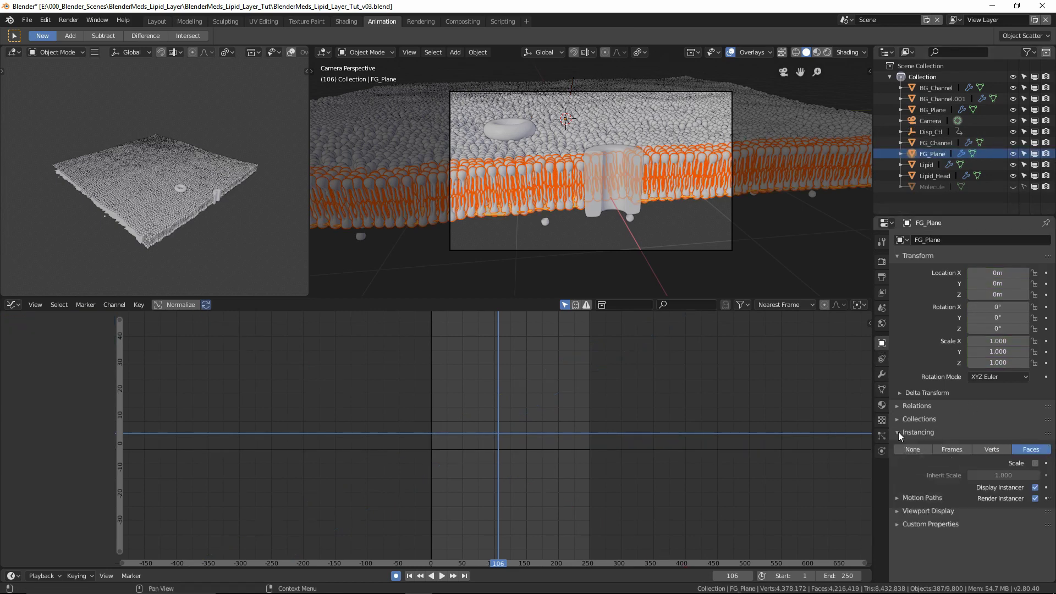
pyautogui.click(911, 449)
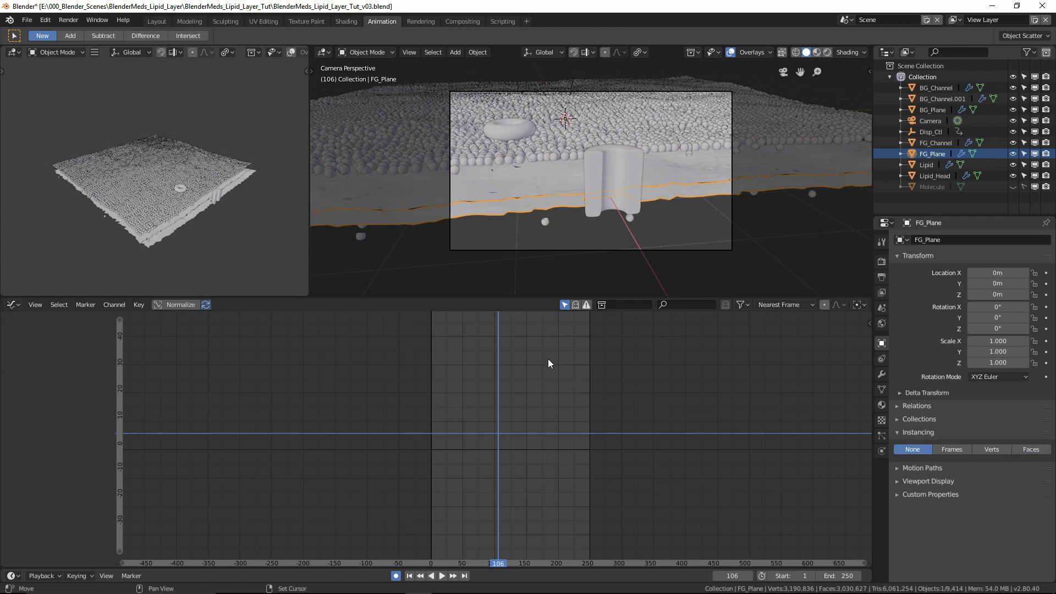
# Step: Hide BG_Channel, BG_Channel.001 and FG_Channel in the viewport, and play the animation to check its speed
pyautogui.click(1013, 87)
pyautogui.click(1013, 99)
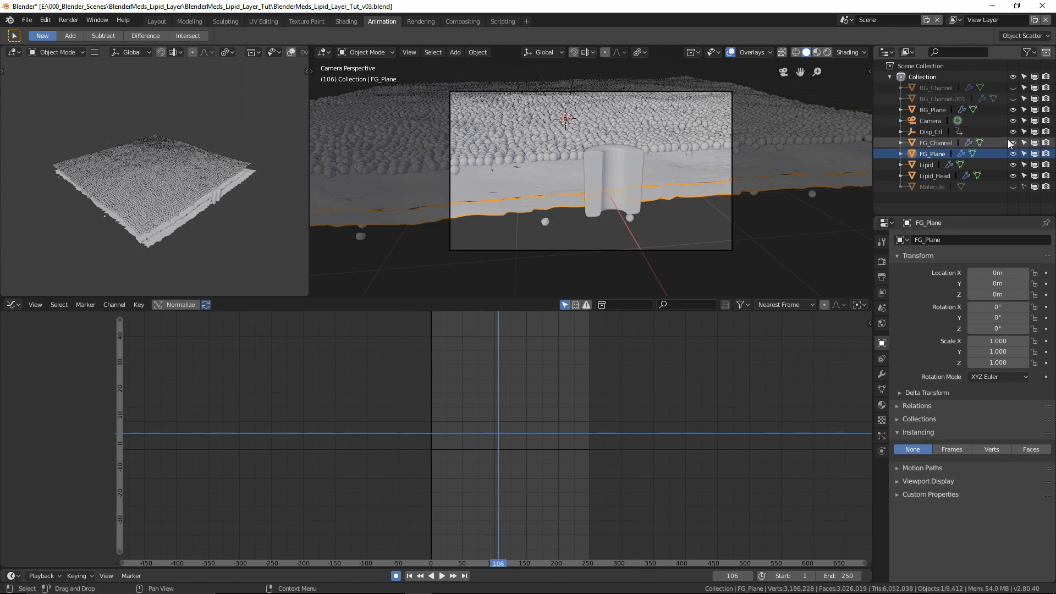
pyautogui.click(1013, 142)
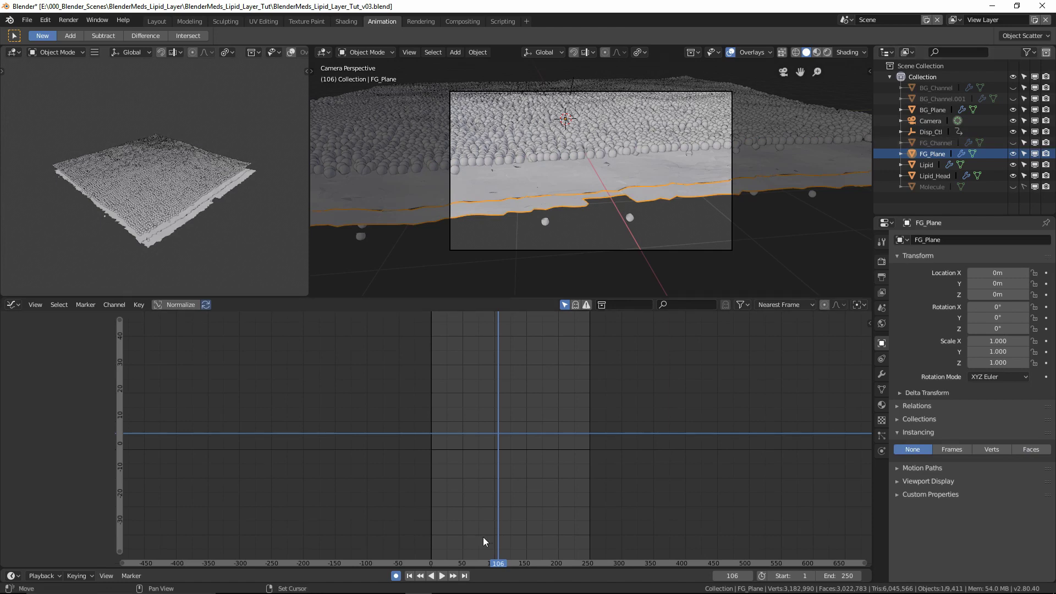
pyautogui.click(442, 576)
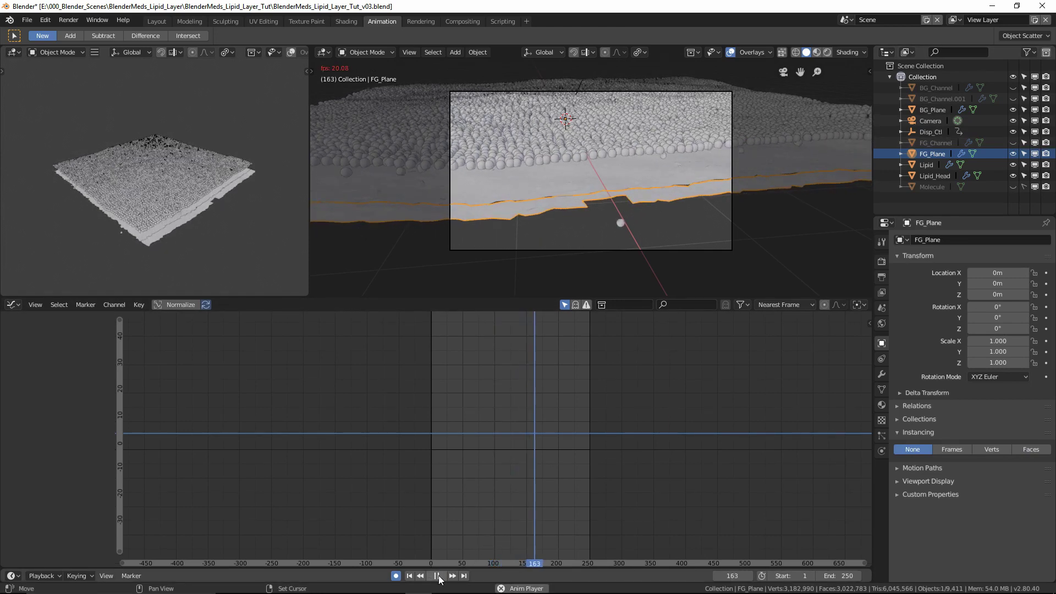
pyautogui.press('space')
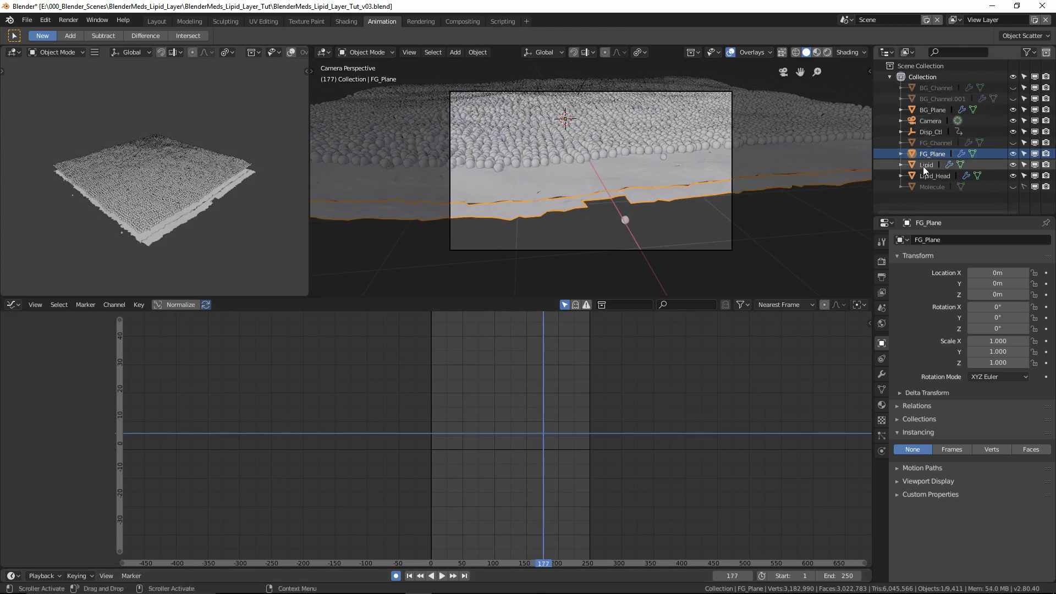
# Step: Lower the Subdivision modifier's View level on Lipid_Head to 0, and play the animation to check its speed
pyautogui.click(933, 176)
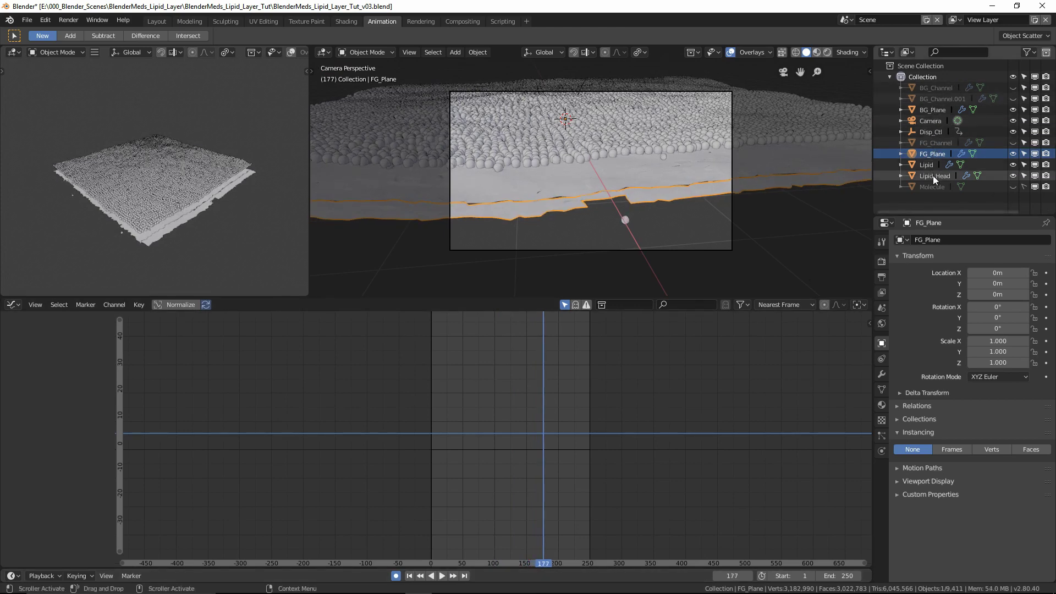
pyautogui.click(882, 375)
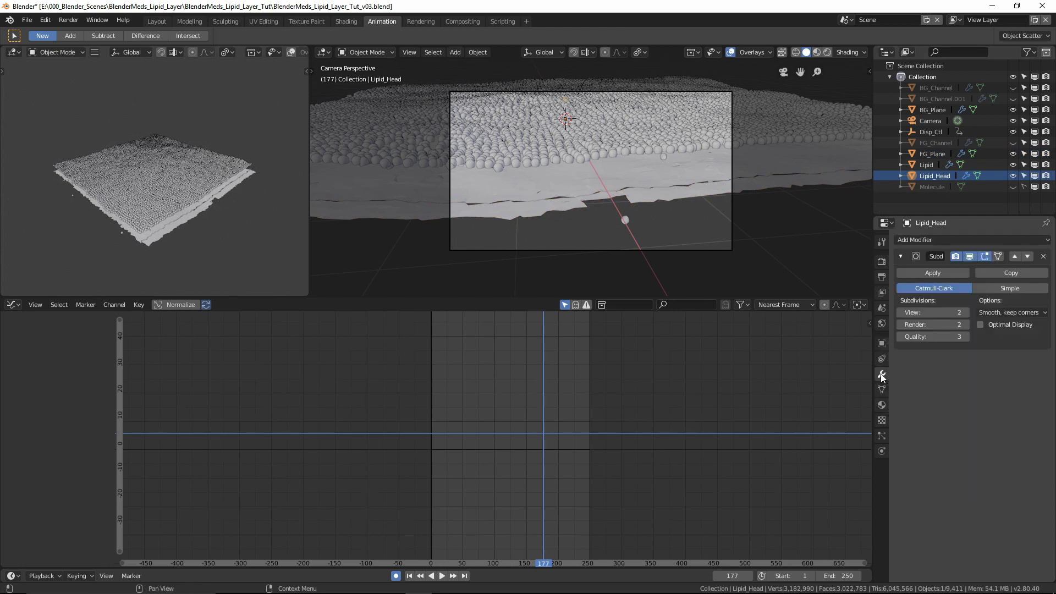
pyautogui.click(900, 312)
pyautogui.click(900, 311)
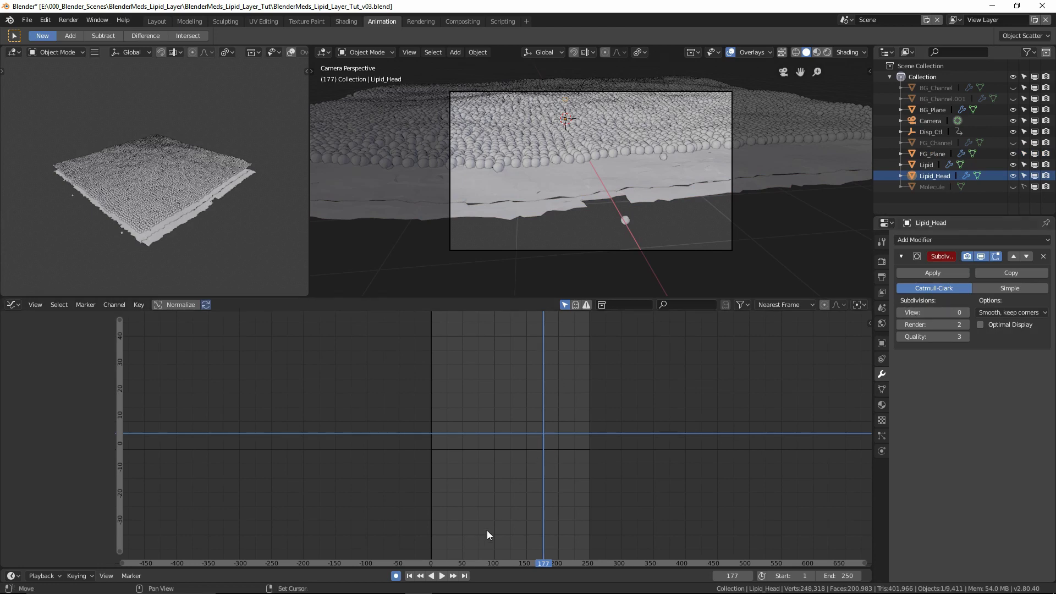
pyautogui.click(441, 576)
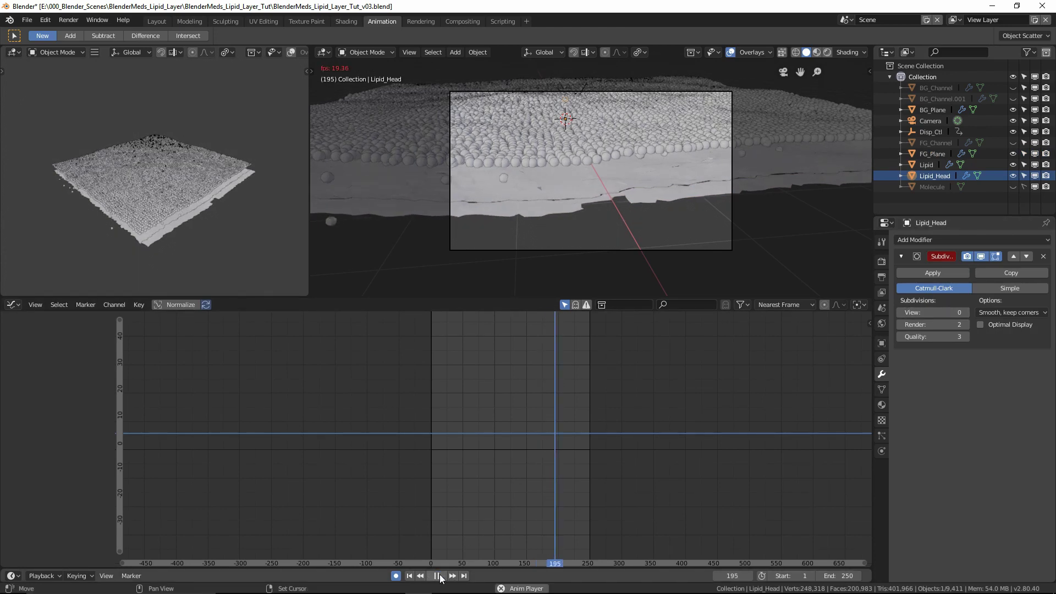
pyautogui.click(439, 576)
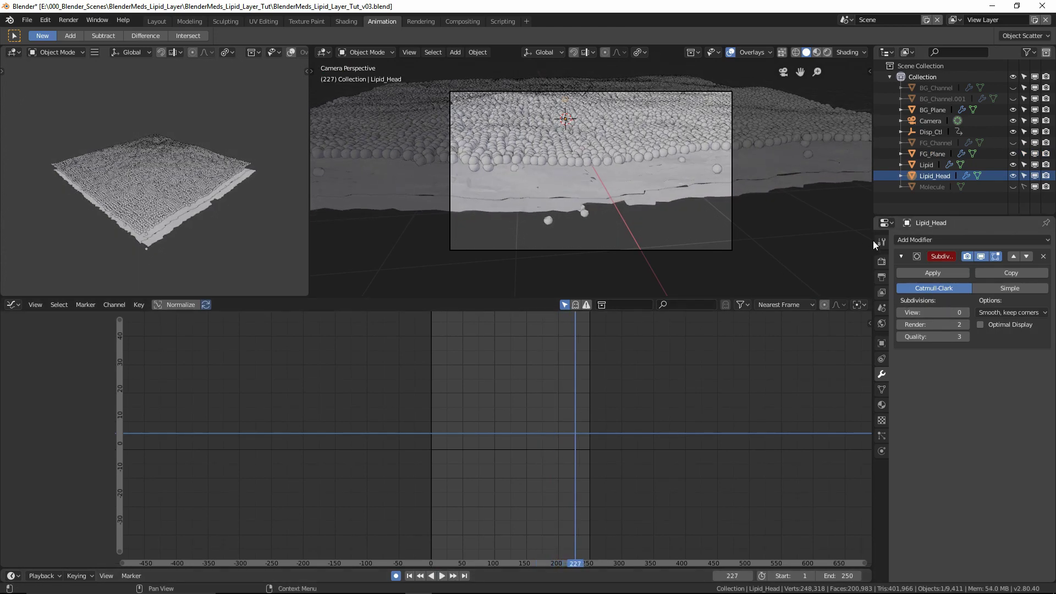
# Step: Set the scene's output frame rate to 30 fps and play the animation again
pyautogui.click(882, 278)
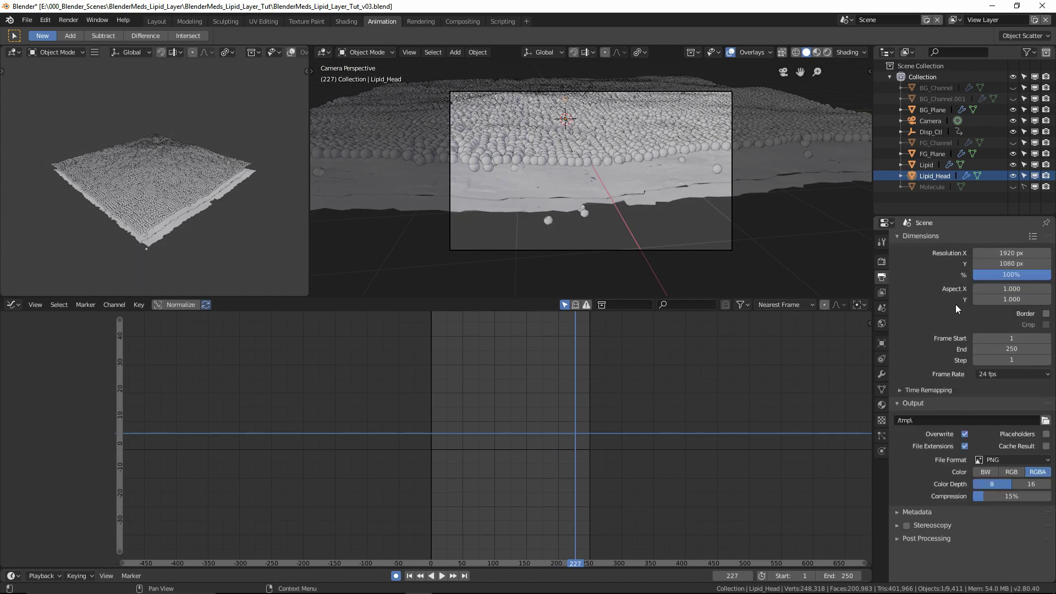
pyautogui.click(991, 375)
pyautogui.click(999, 429)
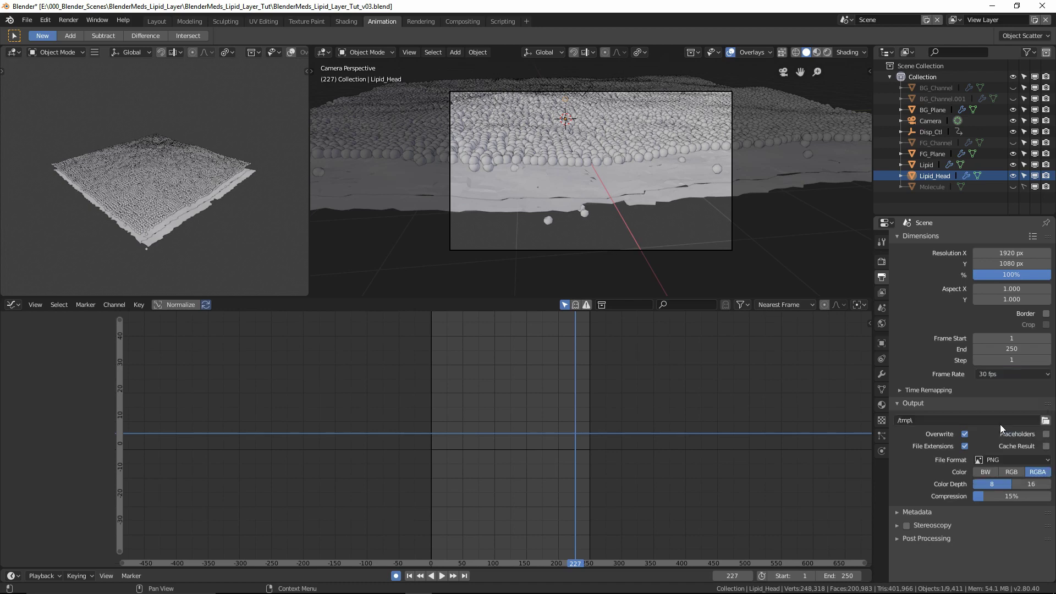
pyautogui.click(442, 576)
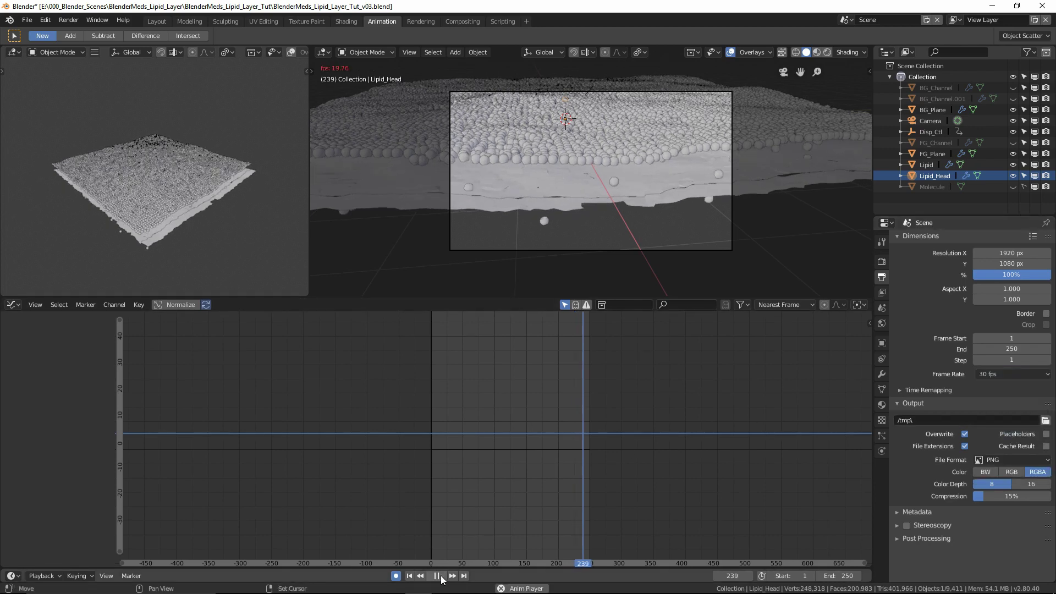
# Step: Stop playback and change the small 3D viewport to an Image Editor
pyautogui.click(15, 54)
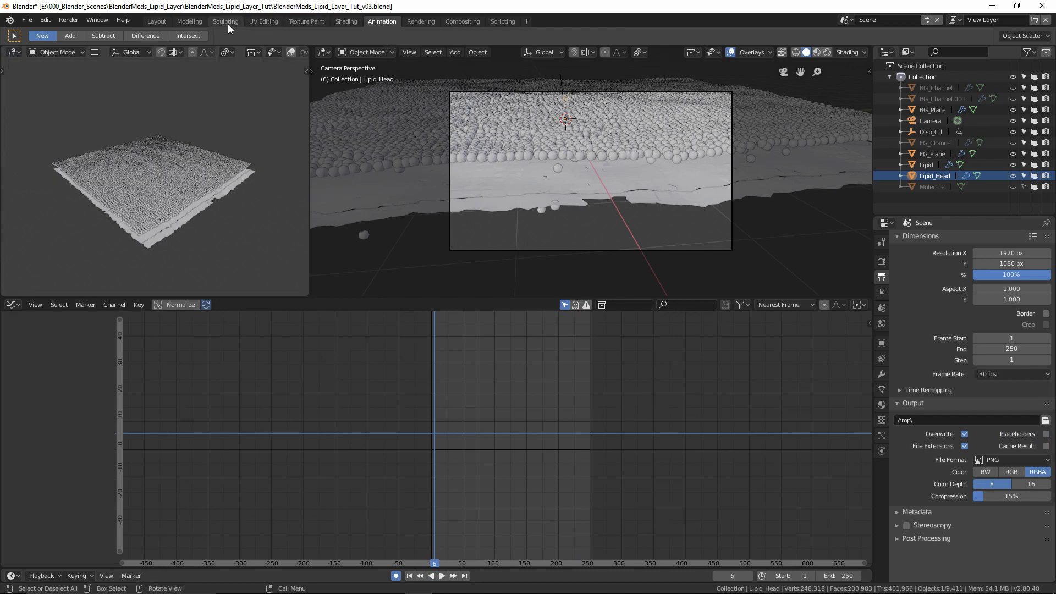
pyautogui.click(12, 53)
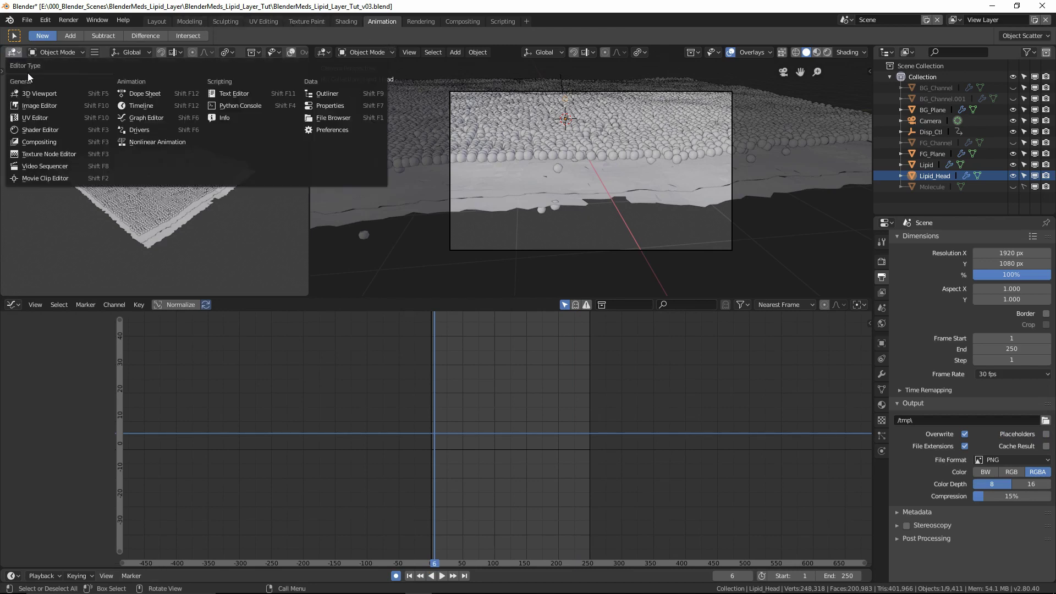
pyautogui.click(40, 105)
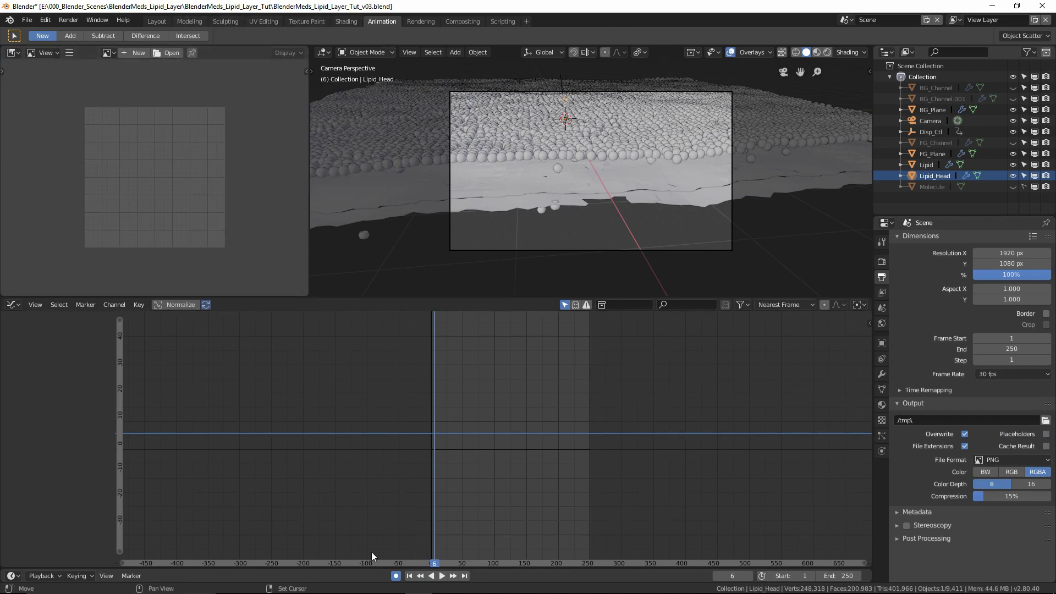
# Step: Play the animation in the camera view to check the membrane's motion at 30 fps
pyautogui.click(442, 576)
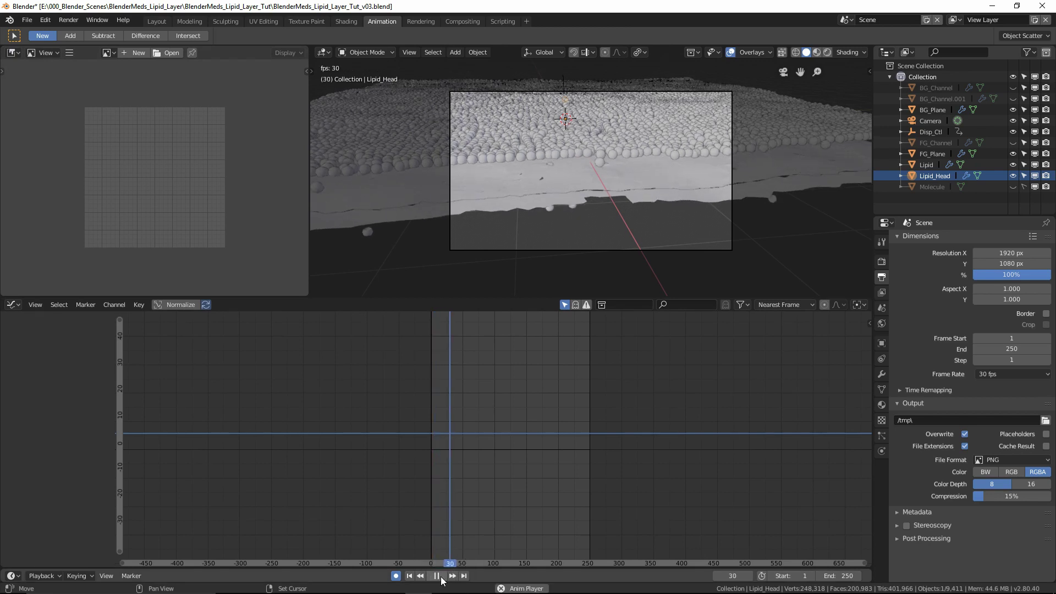
pyautogui.click(437, 576)
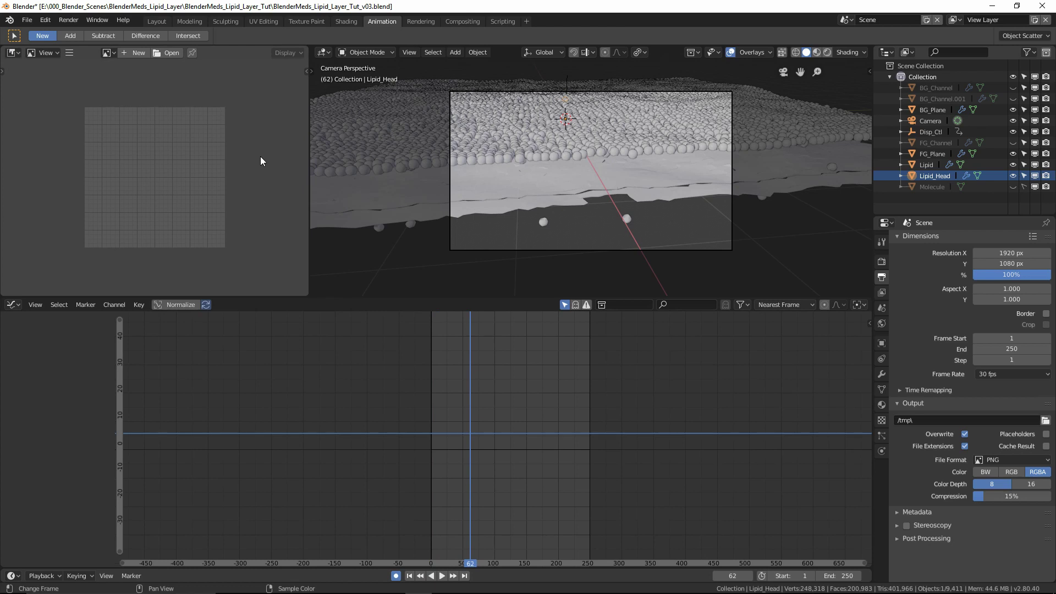
pyautogui.click(441, 577)
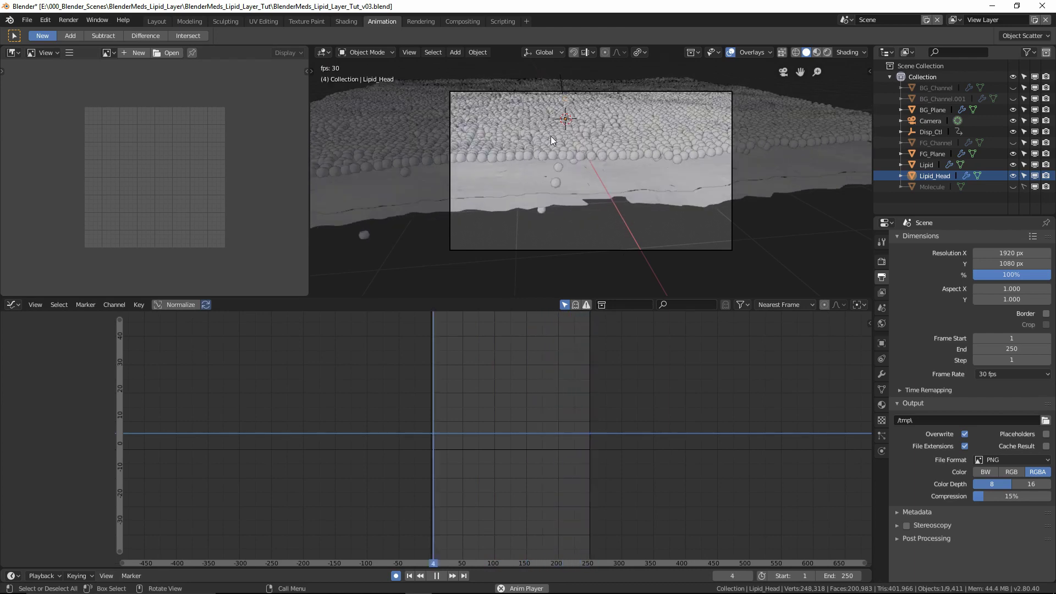
# Step: Set FG_Plane's instancing to Faces, check the lipids during playback, and stop the animation
pyautogui.click(932, 154)
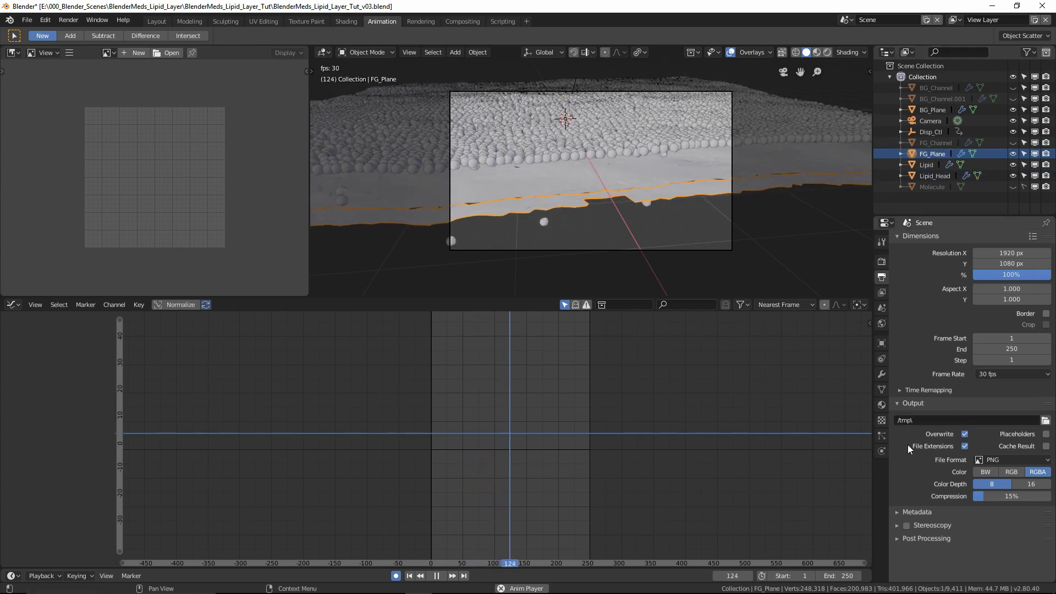
pyautogui.click(881, 344)
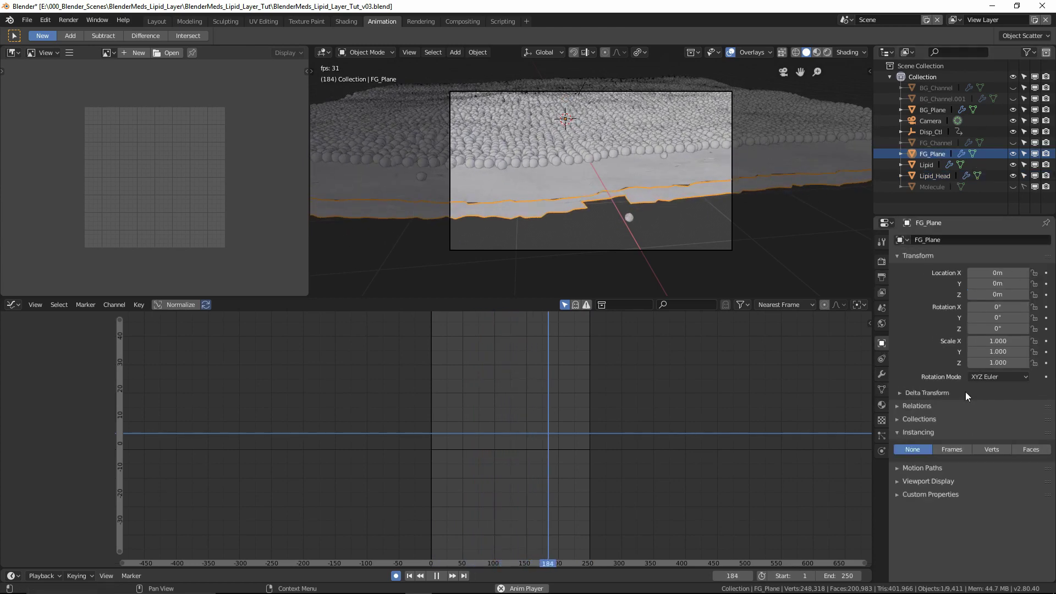
pyautogui.click(1023, 449)
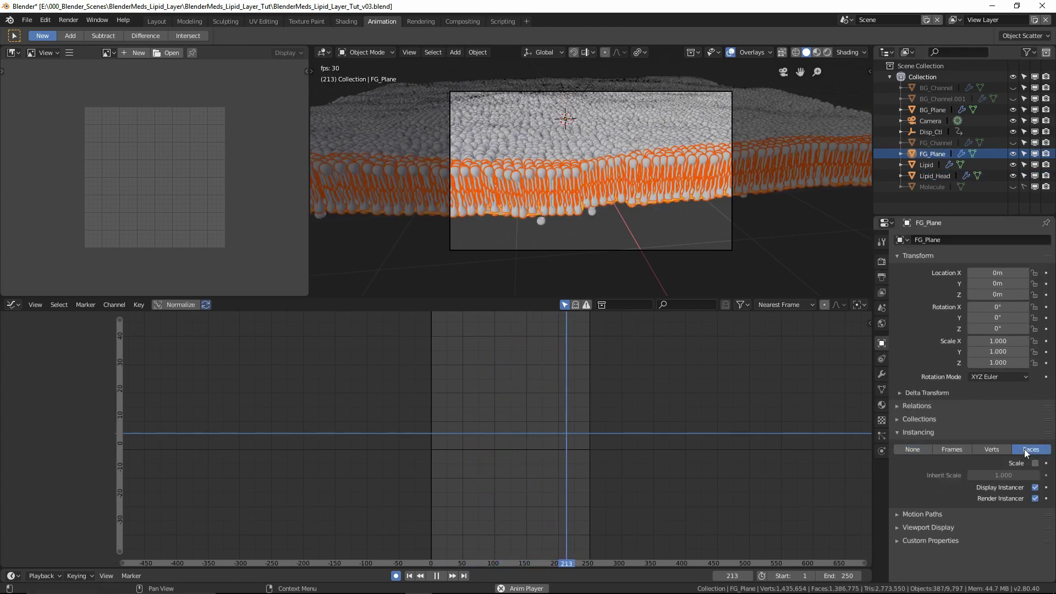
pyautogui.click(774, 246)
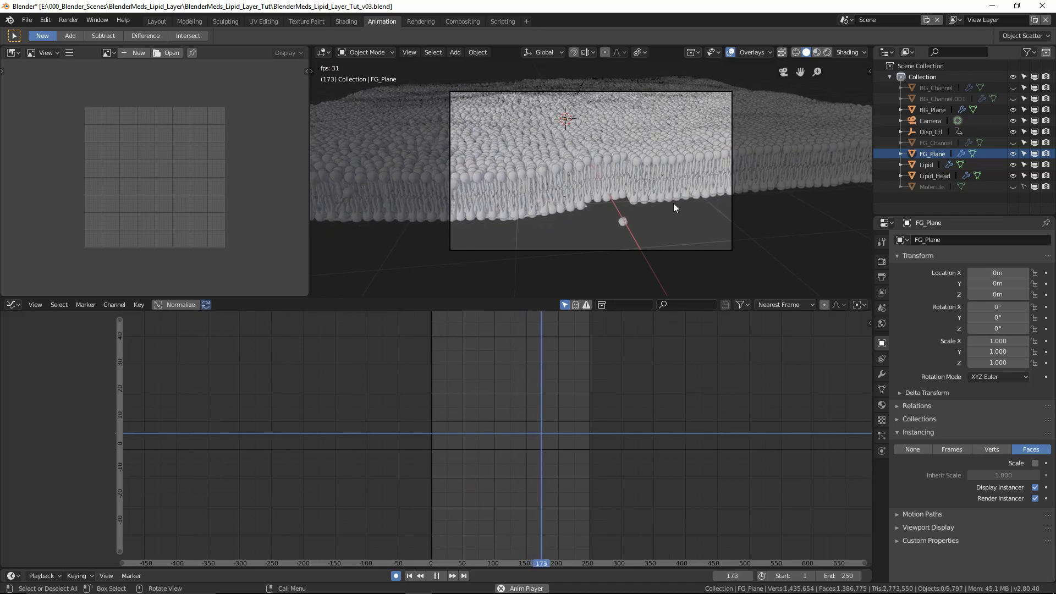
pyautogui.click(437, 578)
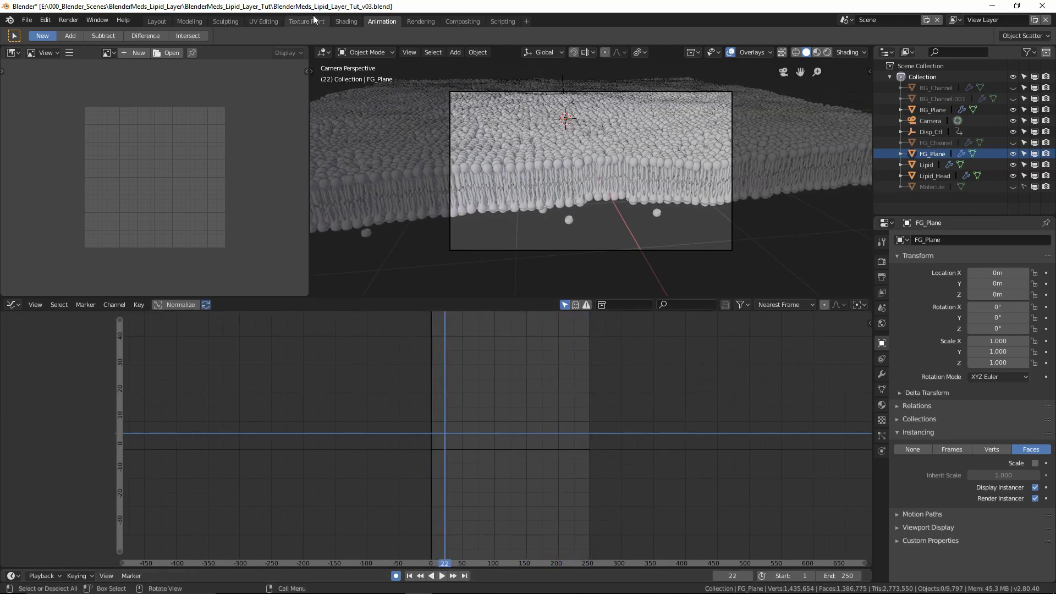
# Step: Switch to the Layout workspace and examine the underside of the membrane for stray lipids
pyautogui.click(157, 21)
pyautogui.moveTo(534, 385); pyautogui.dragTo(555, 332, button='middle')
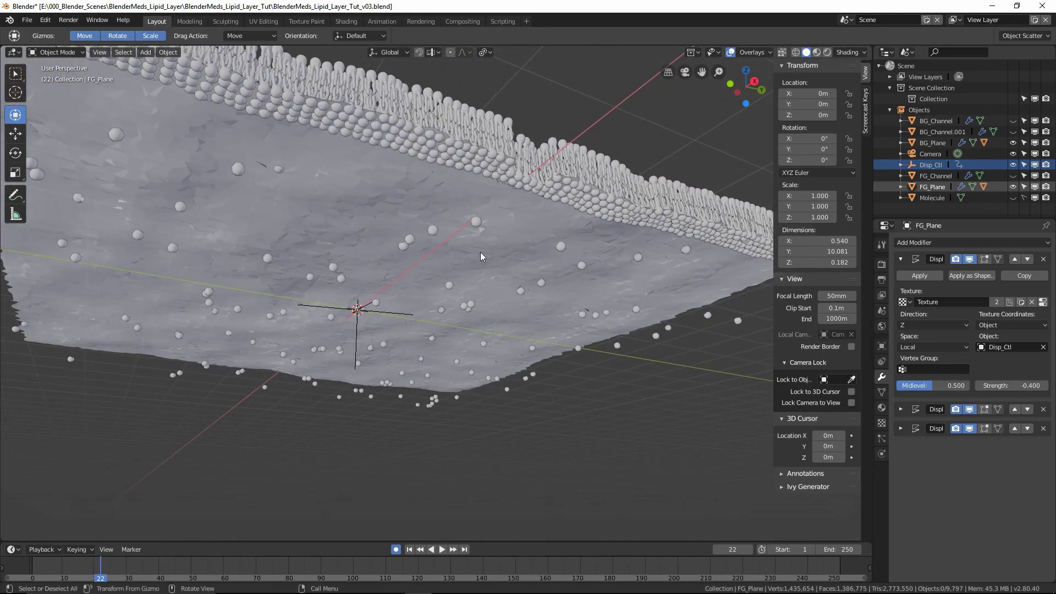
pyautogui.moveTo(533, 276); pyautogui.dragTo(432, 206, button='middle')
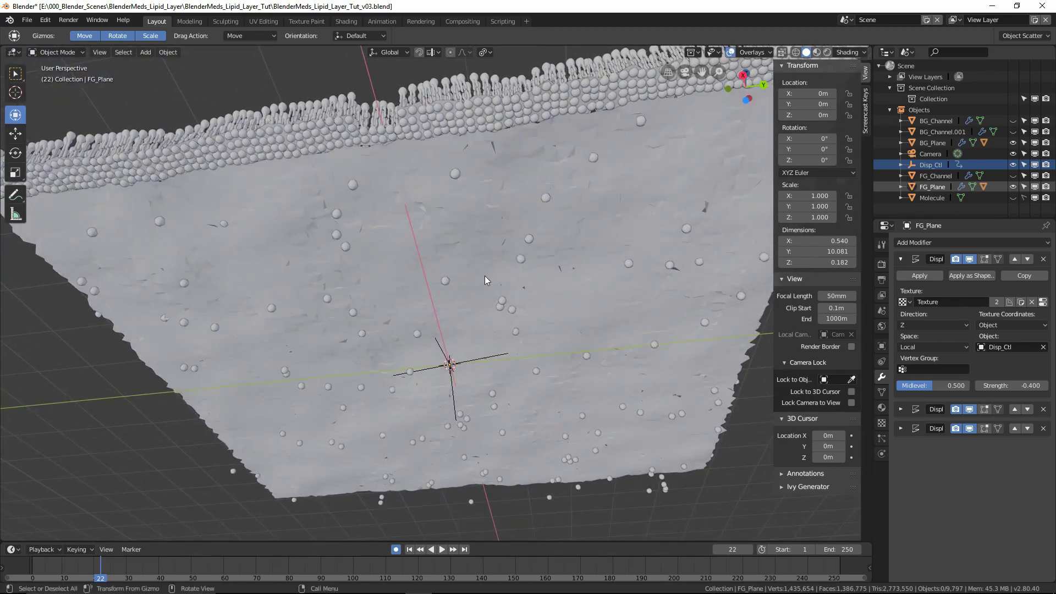
pyautogui.moveTo(485, 275); pyautogui.dragTo(475, 325, button='middle')
# Step: Try a stronger Strength and a Strength of 0 on BG_Plane's first Displace modifier
pyautogui.click(494, 240)
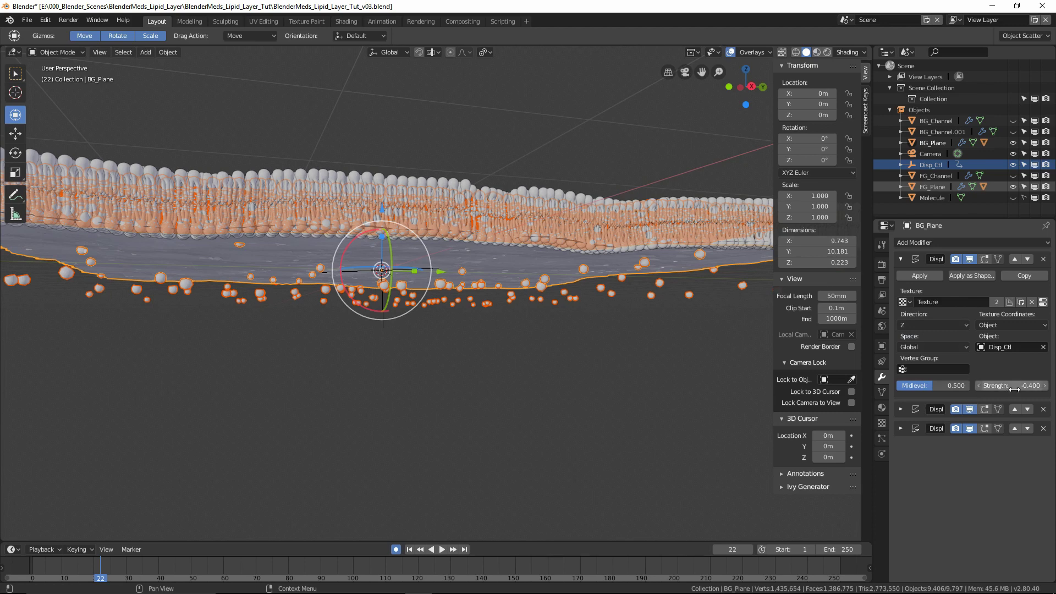
pyautogui.moveTo(997, 386); pyautogui.dragTo(1042, 385)
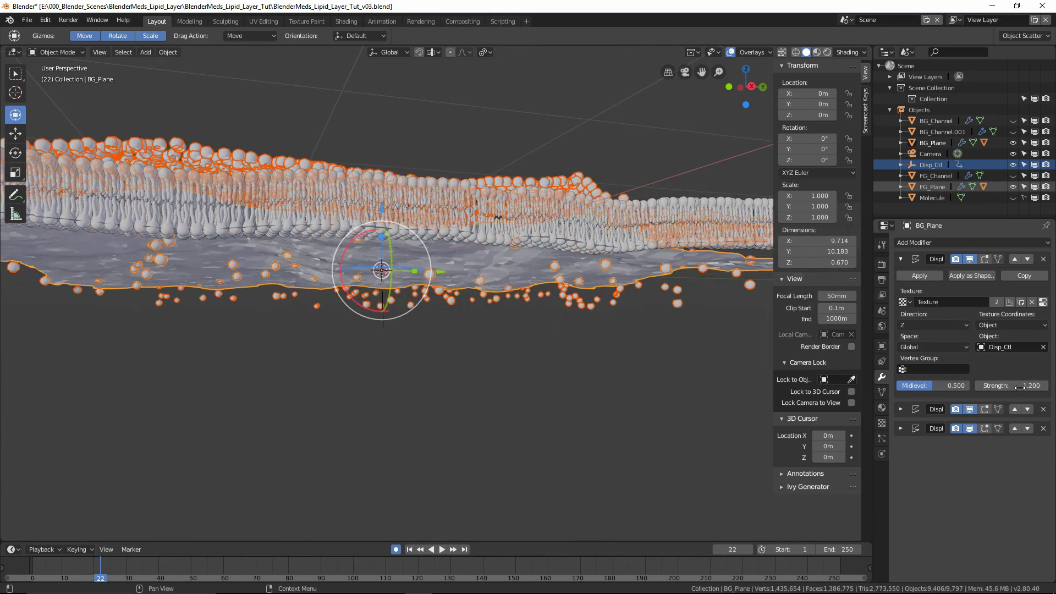
pyautogui.click(1016, 388)
pyautogui.press('Return')
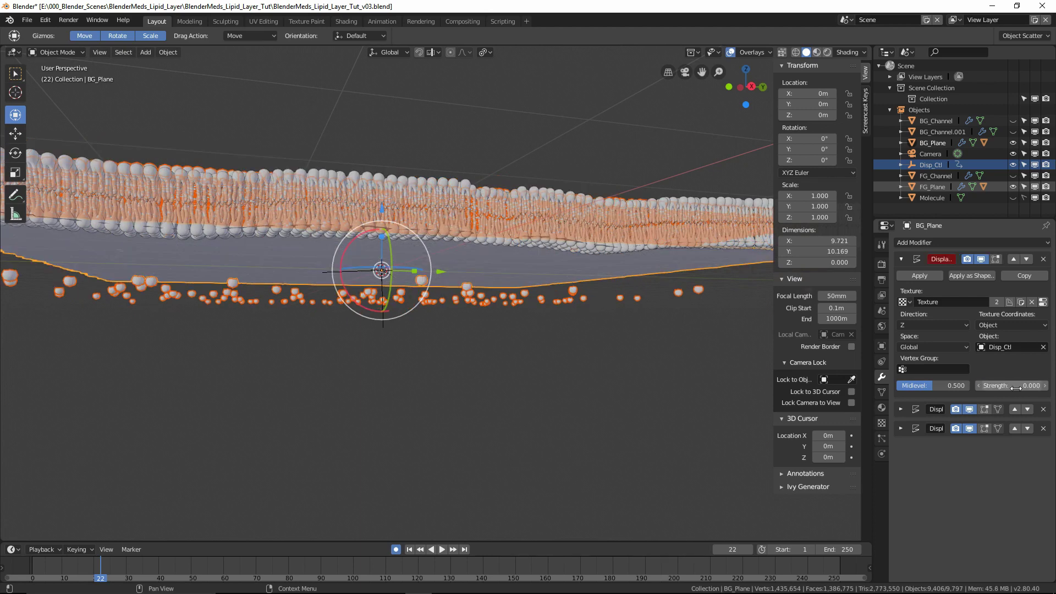
# Step: Disable BG_Plane's second and third Displace modifiers and set the first one's Strength to -0.4
pyautogui.click(970, 428)
pyautogui.click(969, 409)
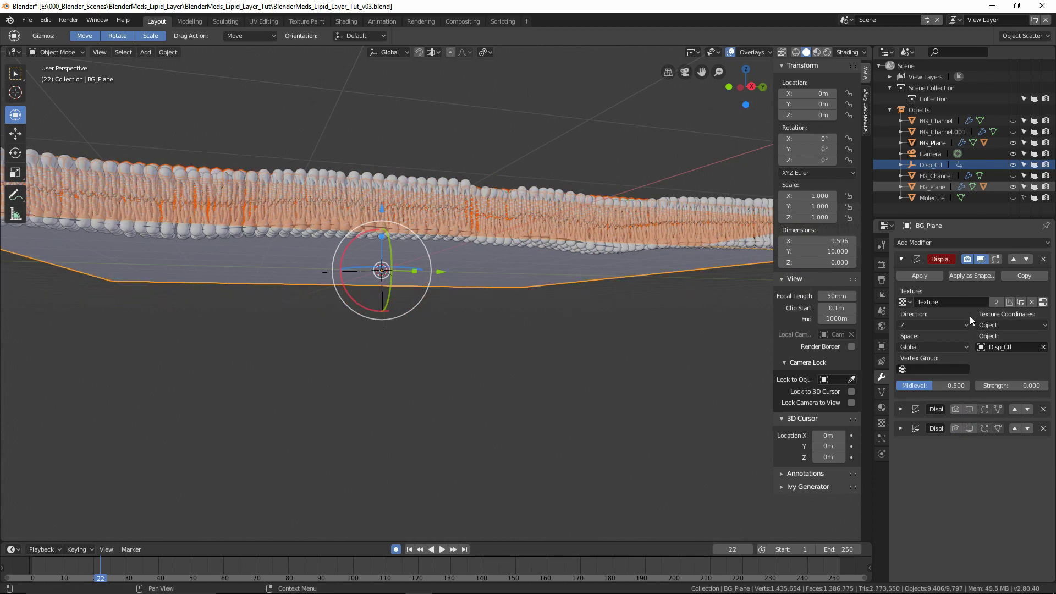
pyautogui.click(1021, 385)
pyautogui.write('-0.4')
pyautogui.press('Return')
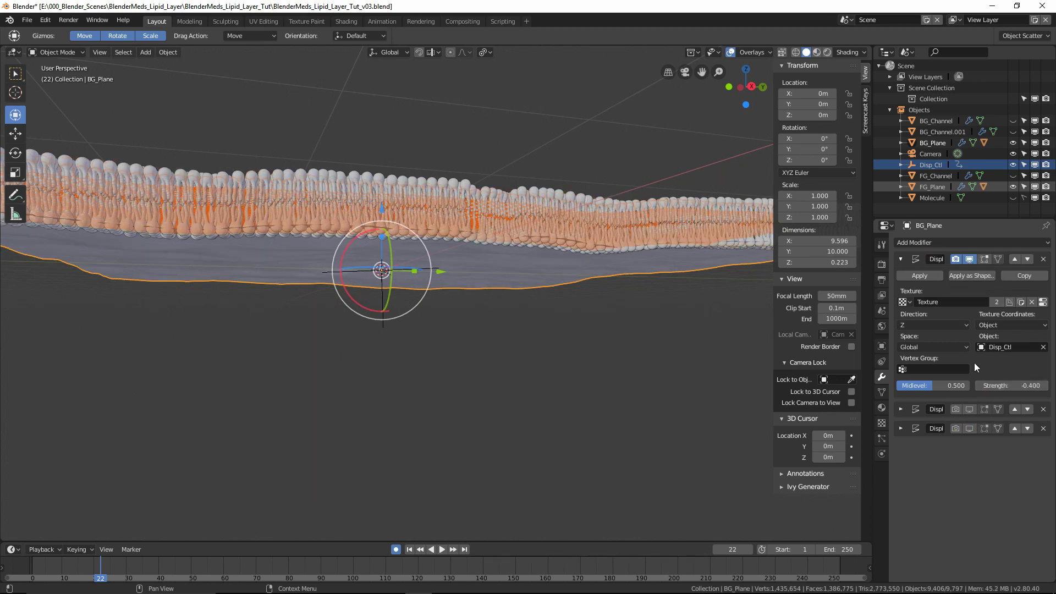
# Step: Compare BG_Plane's second and third Displace modifiers one at a time, and enable the second for viewport and render
pyautogui.click(969, 409)
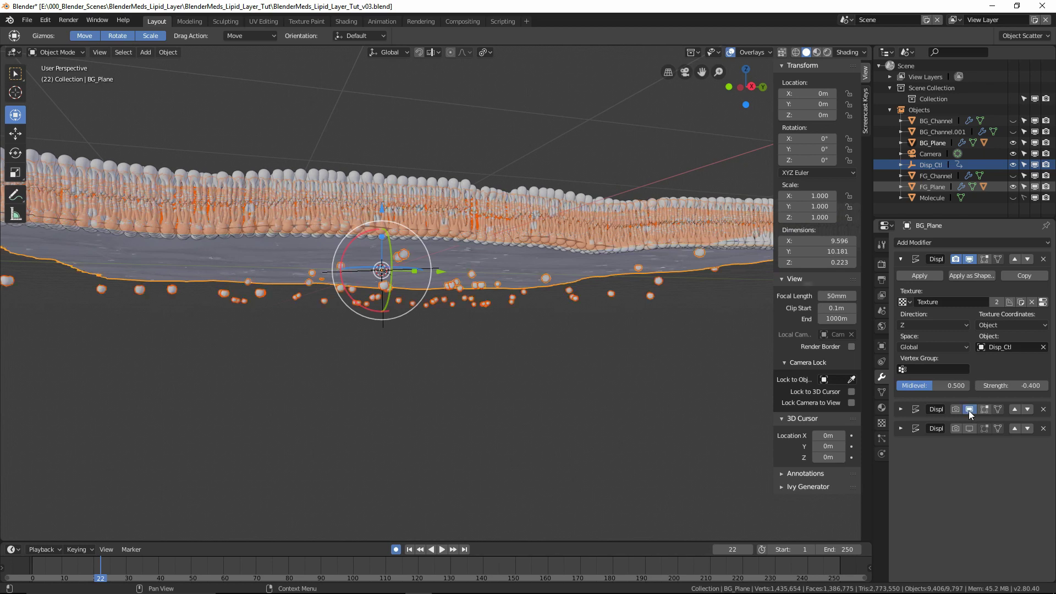
pyautogui.click(969, 410)
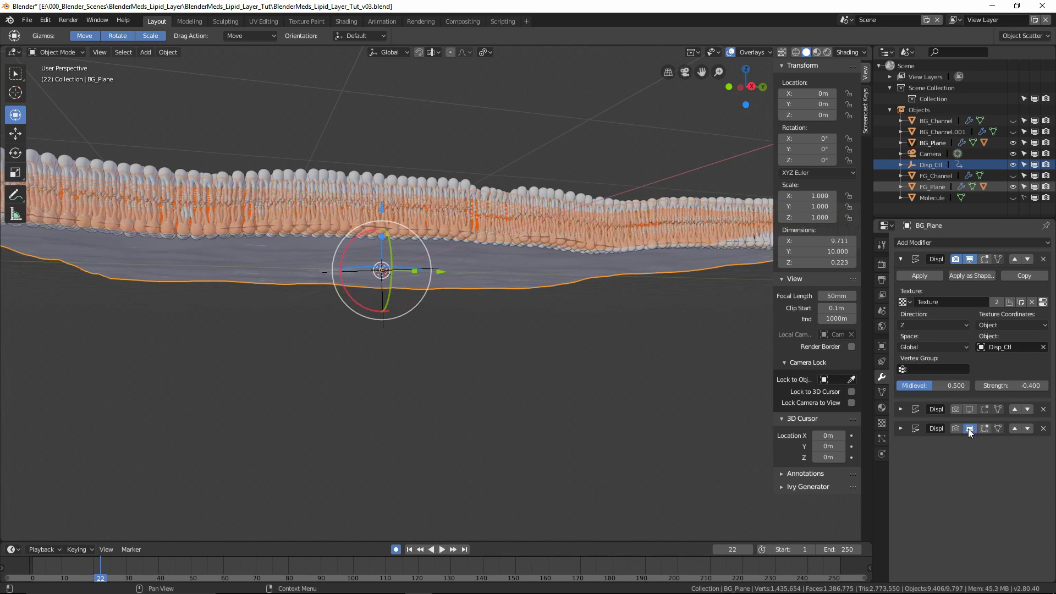
pyautogui.click(900, 409)
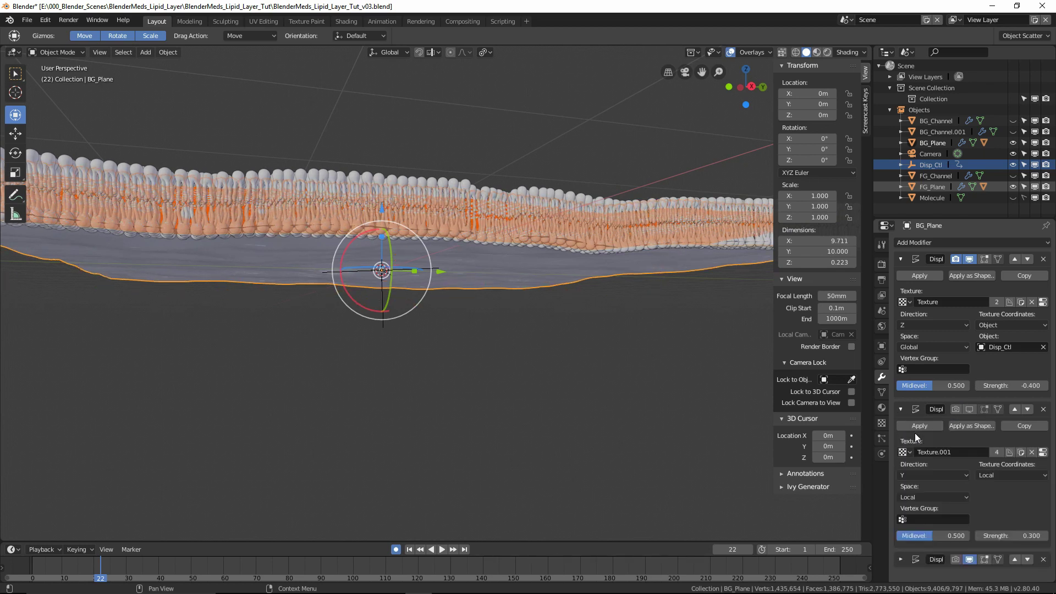
pyautogui.click(968, 411)
pyautogui.click(956, 410)
# Step: Try a Strength of 0.2 on BG_Plane's second Displace modifier, settle on 0.15, and deselect the plane
pyautogui.click(1025, 536)
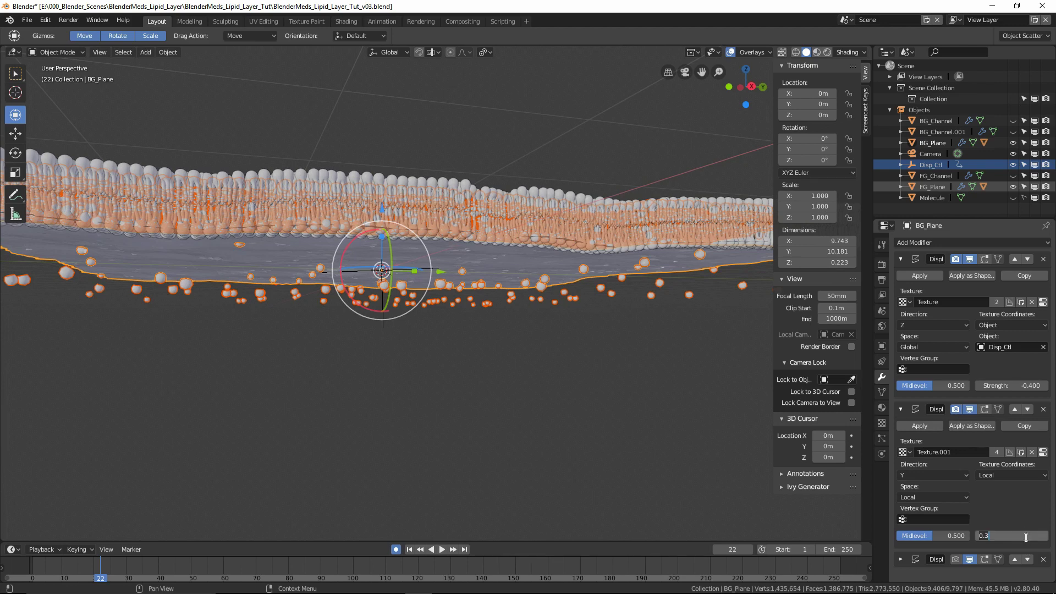
pyautogui.write('.2')
pyautogui.press('Return')
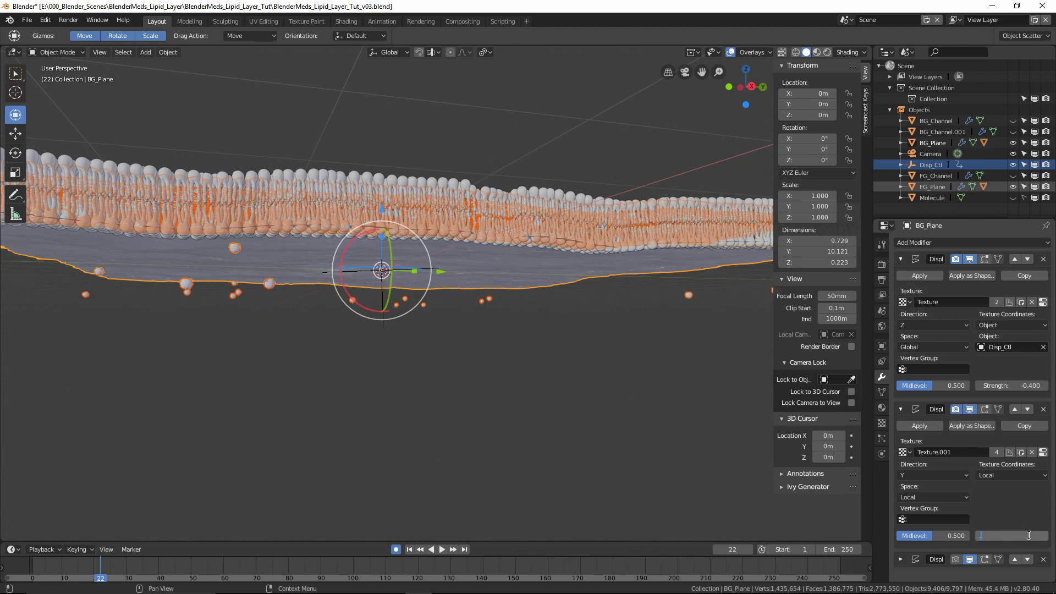
pyautogui.press('Return')
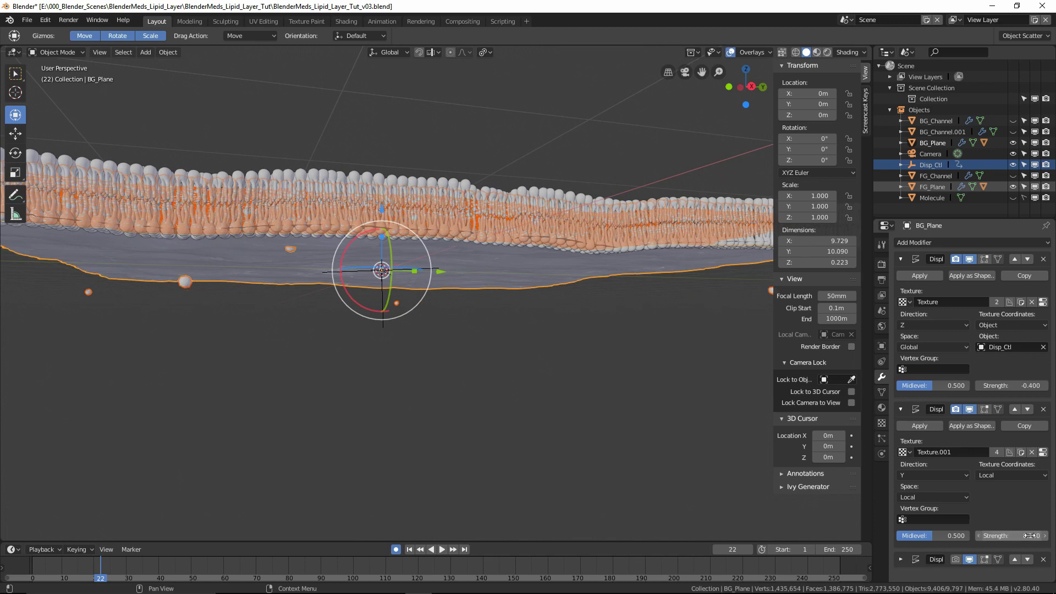
pyautogui.click(528, 144)
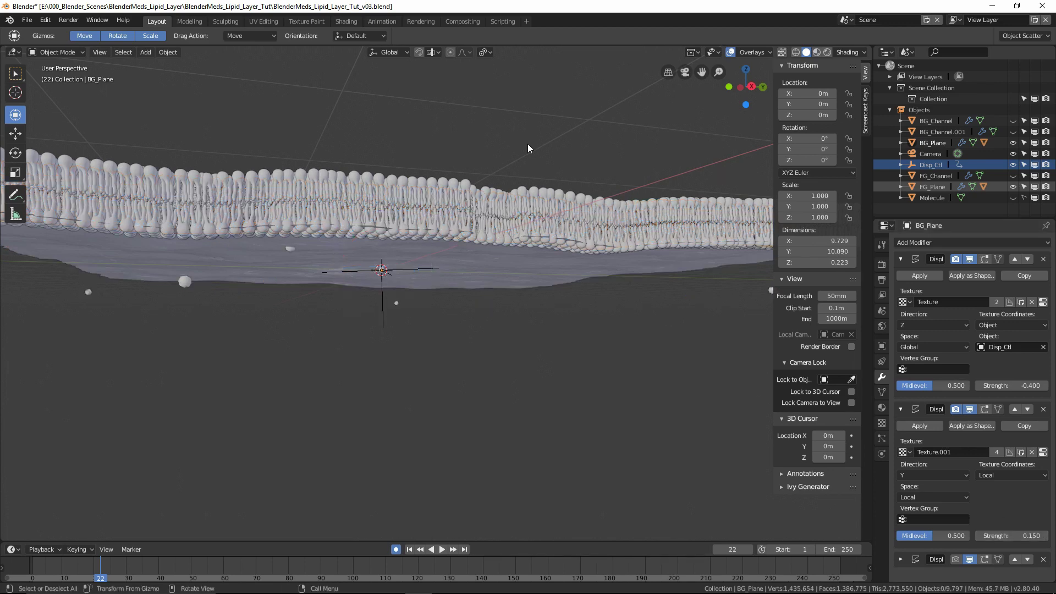
# Step: Play the animation through the camera from frame 2 to check for stray lipids, and go to frame 148
pyautogui.press('KP_0')
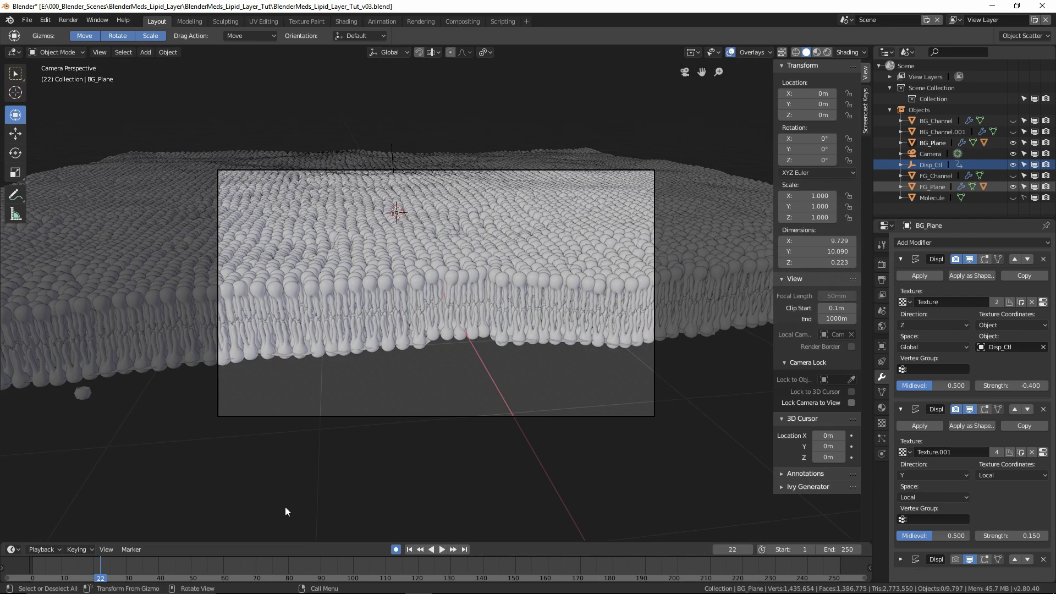
pyautogui.moveTo(102, 570); pyautogui.dragTo(49, 570, button='right')
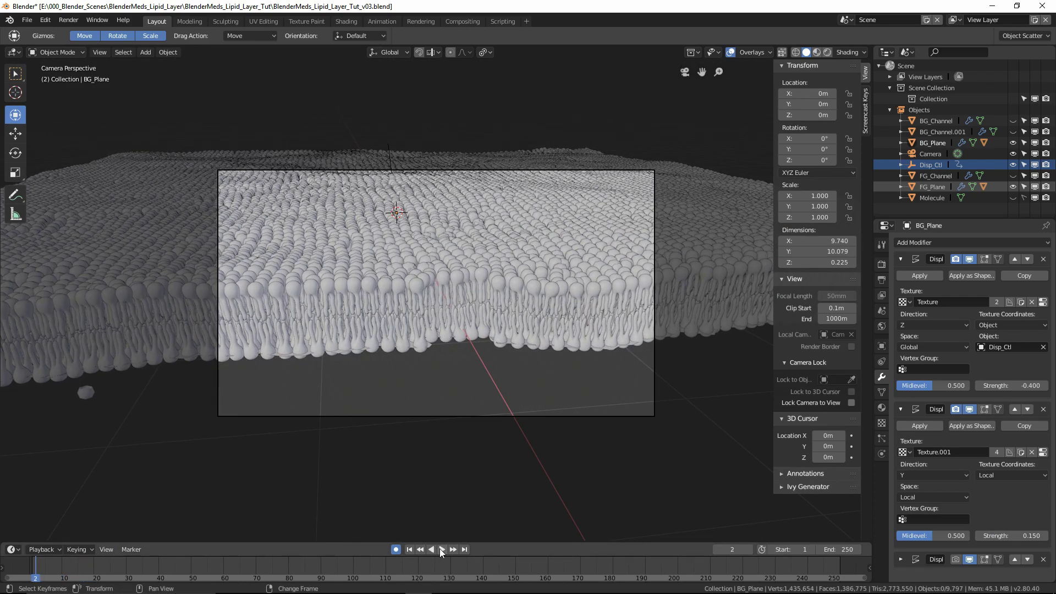
pyautogui.click(440, 549)
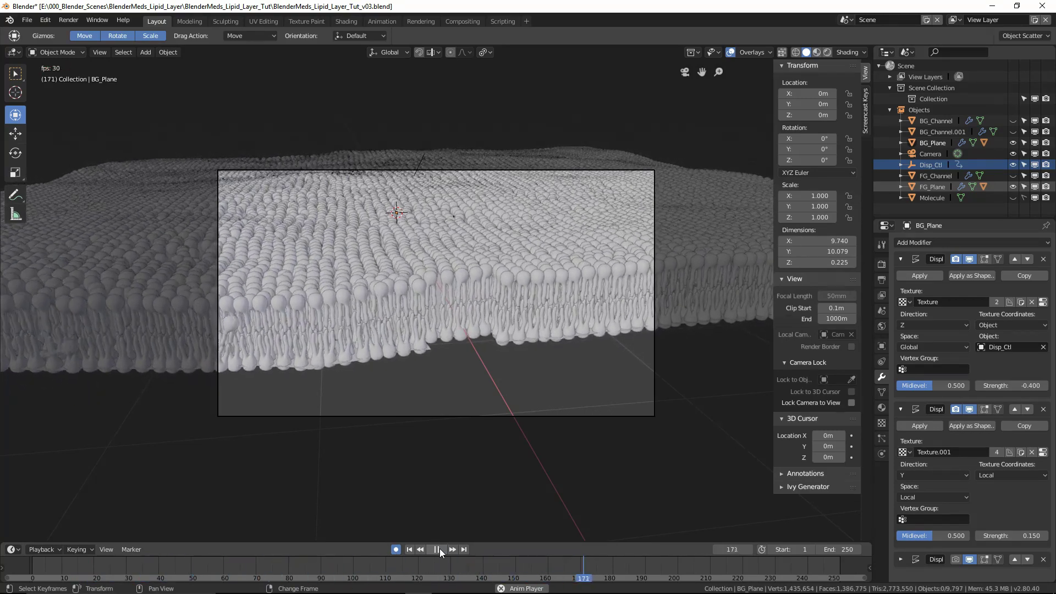
pyautogui.click(441, 549)
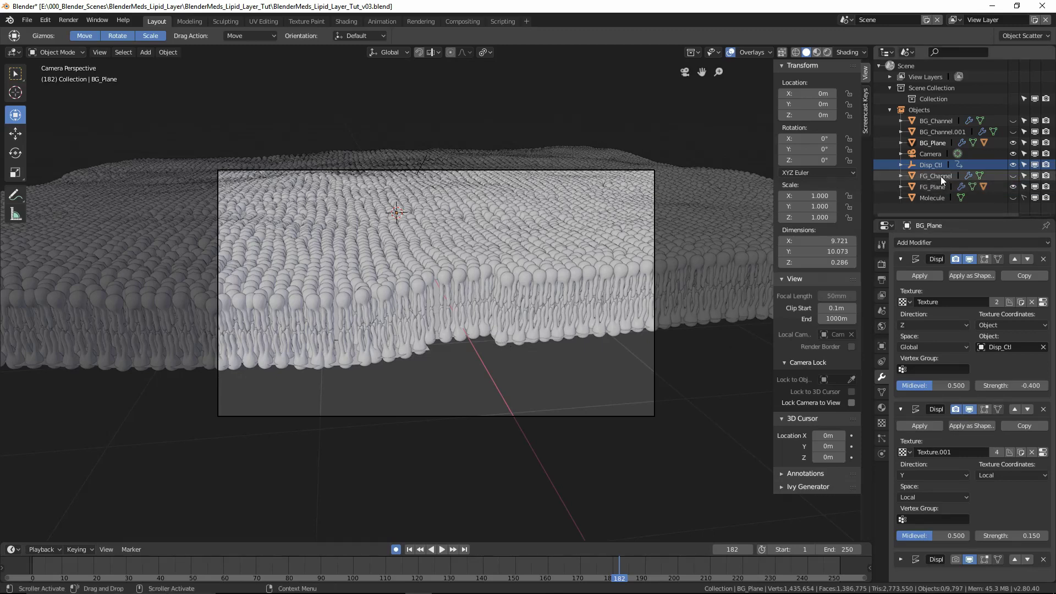
pyautogui.moveTo(613, 567); pyautogui.dragTo(508, 573, button='right')
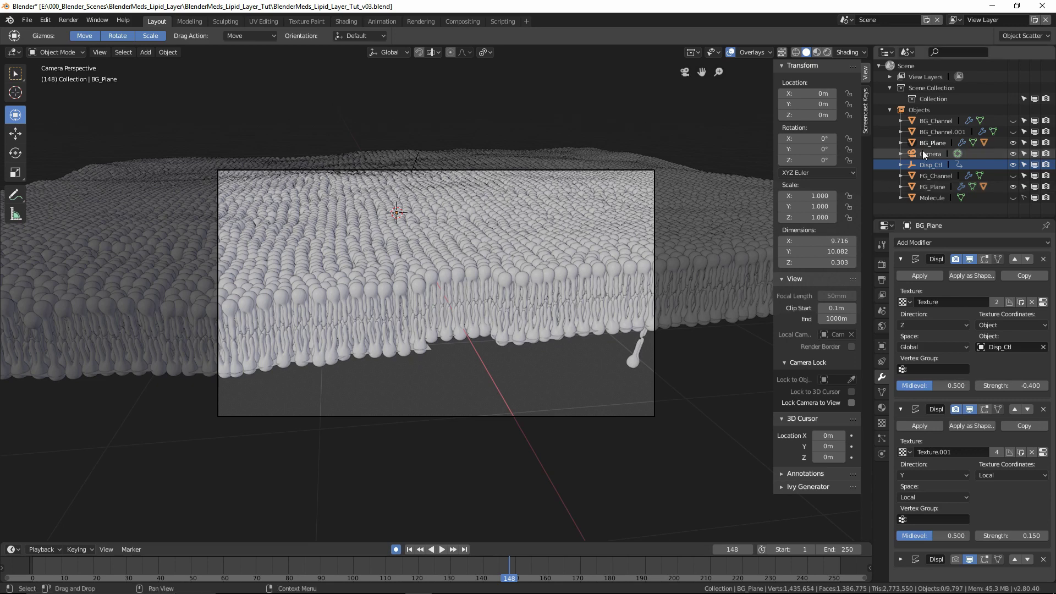
# Step: Set the Strength of FG_Plane's second Displace modifier to 0.15 and deselect the plane
pyautogui.click(933, 187)
pyautogui.click(901, 409)
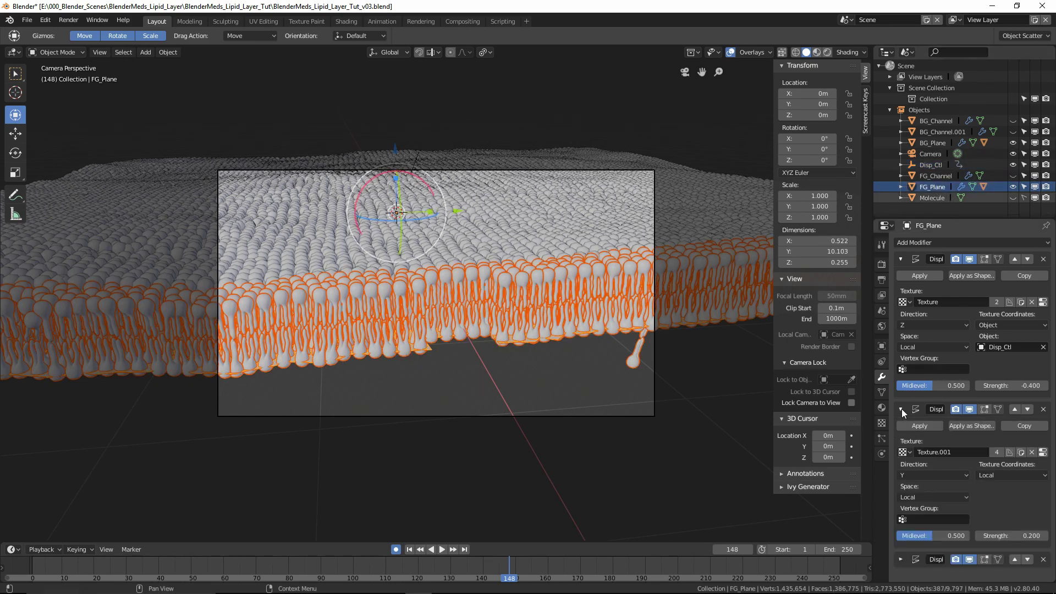
pyautogui.click(1021, 534)
pyautogui.write('0.2')
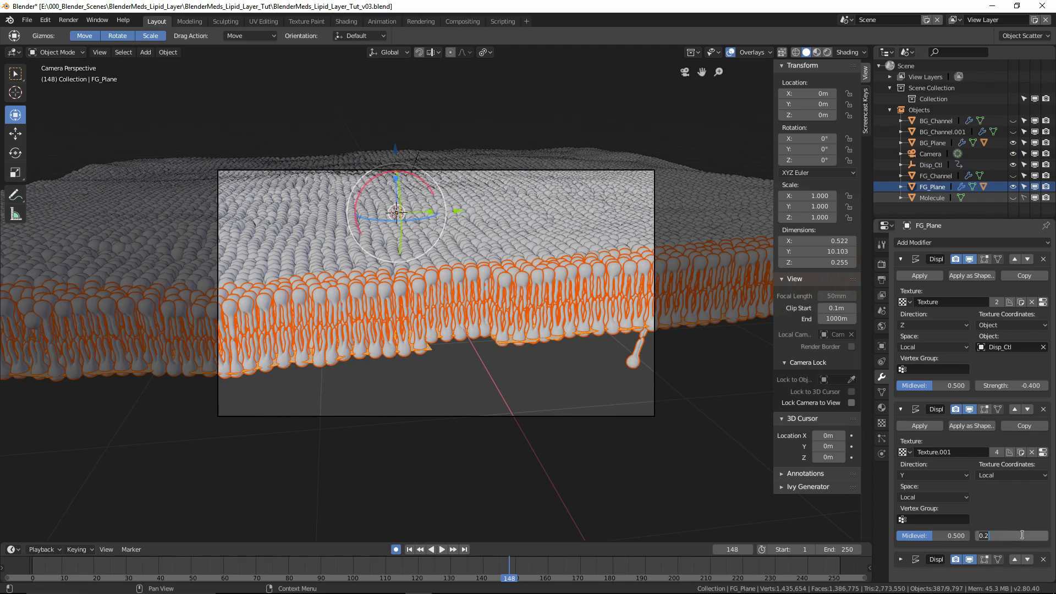
pyautogui.press('Return')
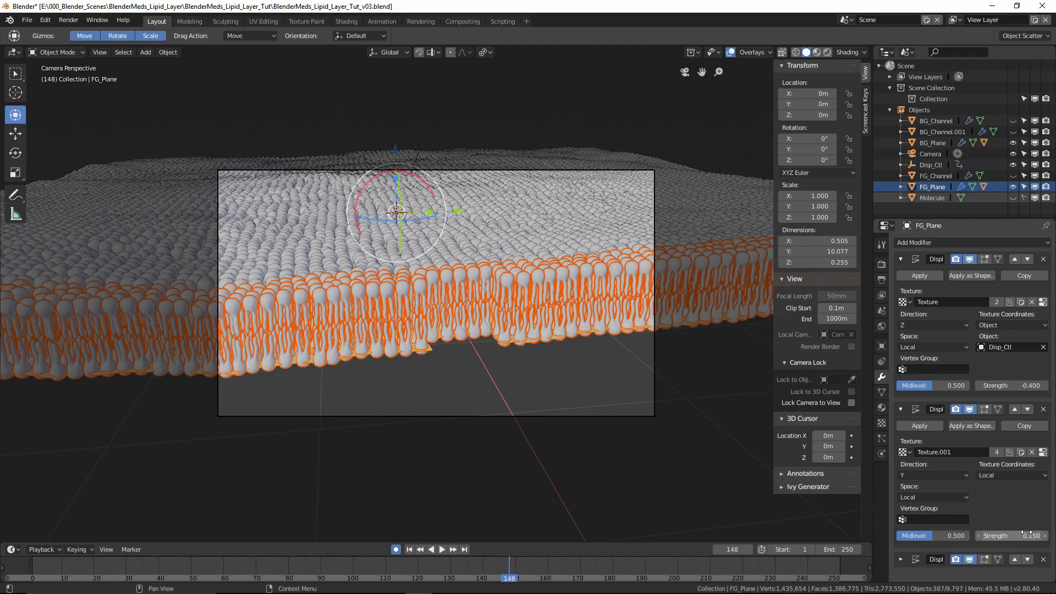
pyautogui.click(602, 470)
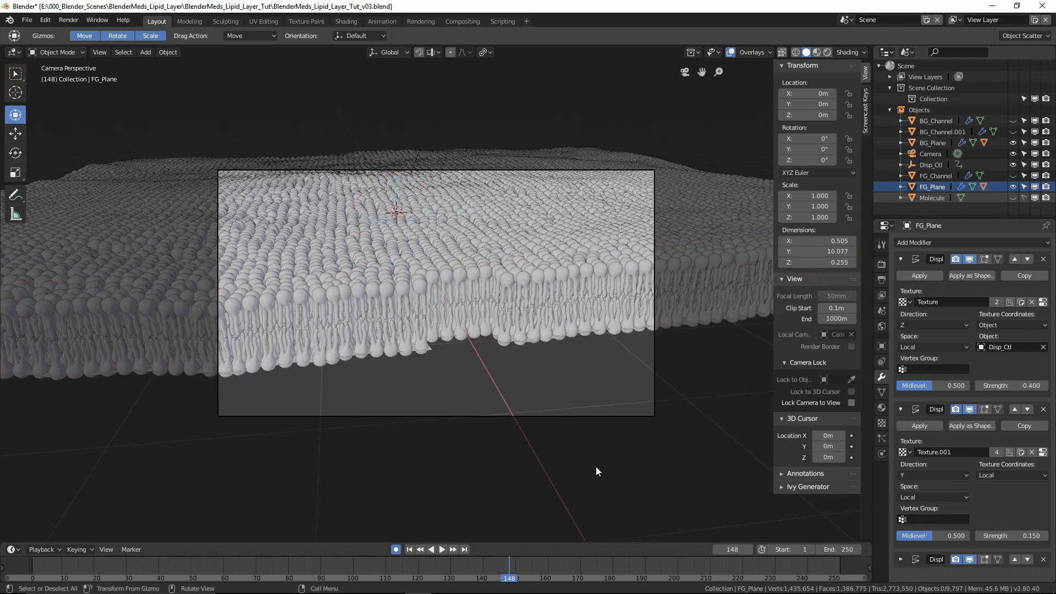
# Step: Replay the animation to recheck the membrane, return to frame 1, and inspect the lipids from above
pyautogui.click(440, 549)
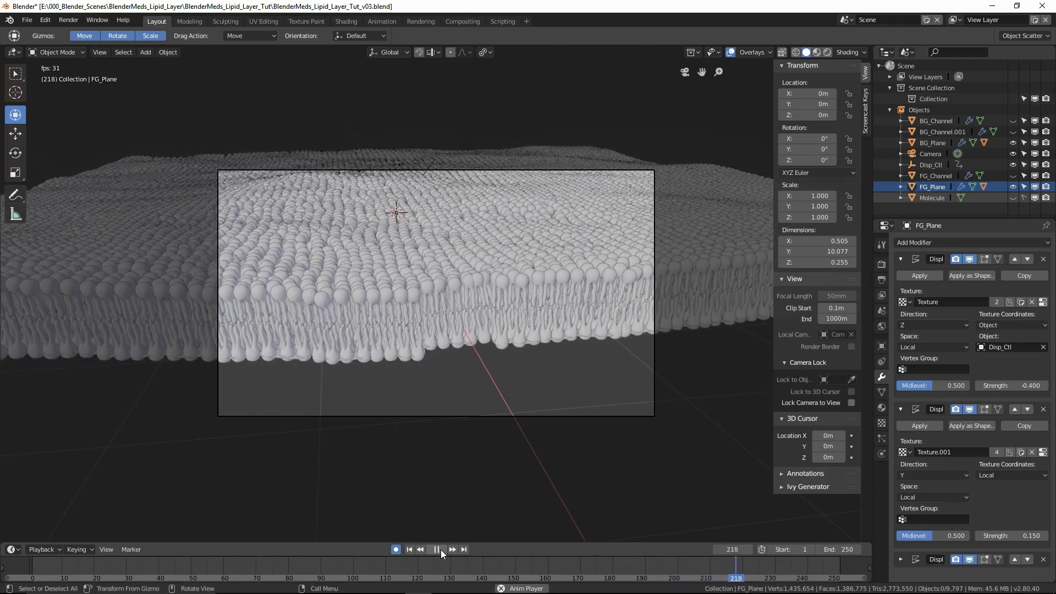
pyautogui.click(438, 550)
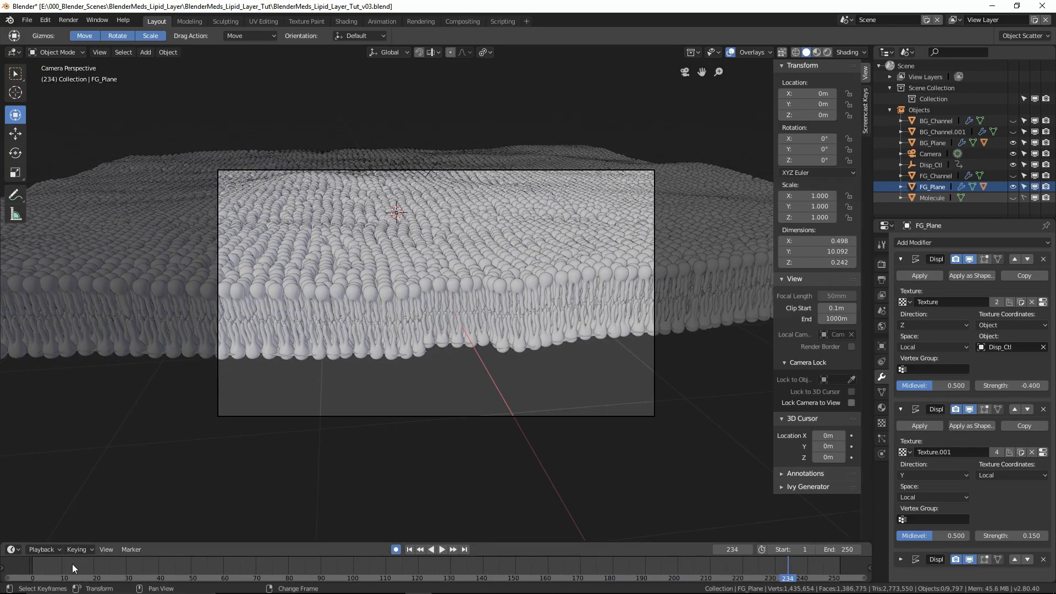
pyautogui.click(40, 571)
pyautogui.press('space')
pyautogui.moveTo(33, 570); pyautogui.dragTo(30, 570, button='right')
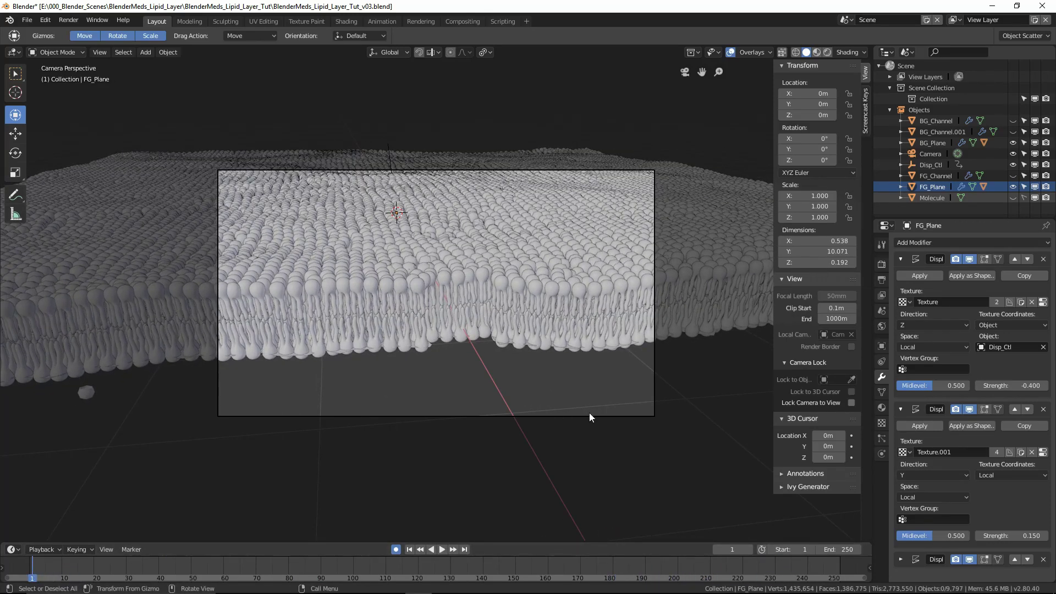
pyautogui.moveTo(482, 366)
pyautogui.mouseDown(button='middle')
pyautogui.moveTo(469, 381)
pyautogui.moveTo(493, 363)
pyautogui.mouseUp(button='middle')
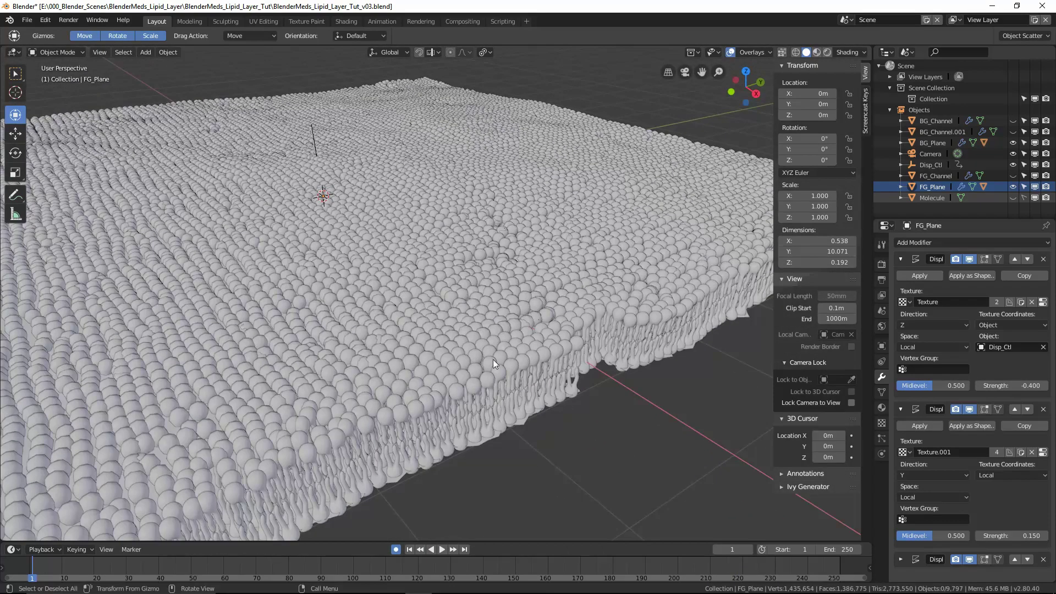
# Step: Save the scene as BlenderMeds_Lipid_Layer_Tut_v04.blend and unhide FG_Channel, BG_Channel and BG_Channel.001
pyautogui.click(27, 20)
pyautogui.click(39, 54)
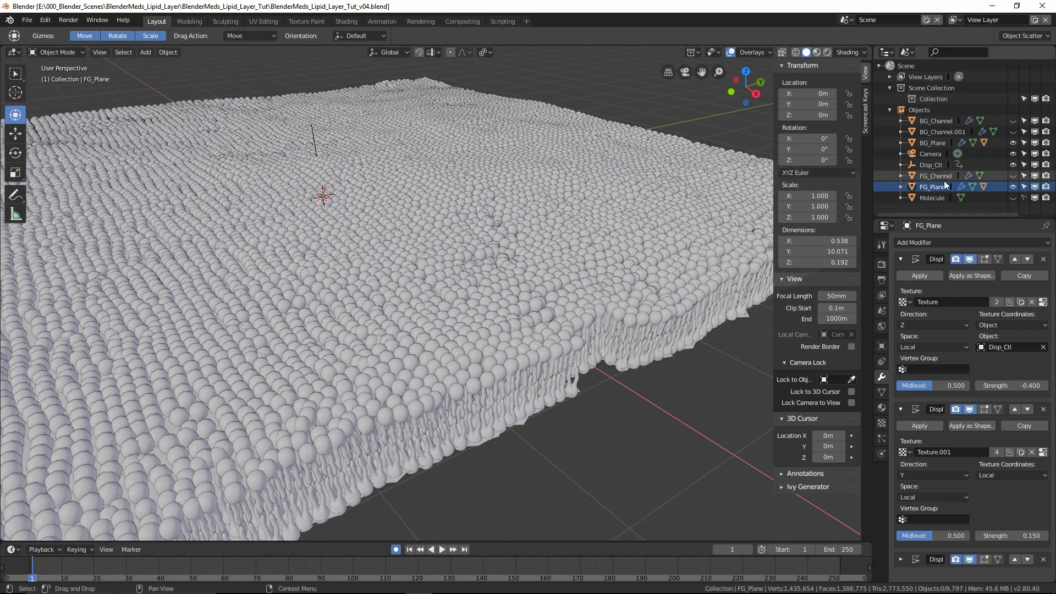
pyautogui.click(1012, 175)
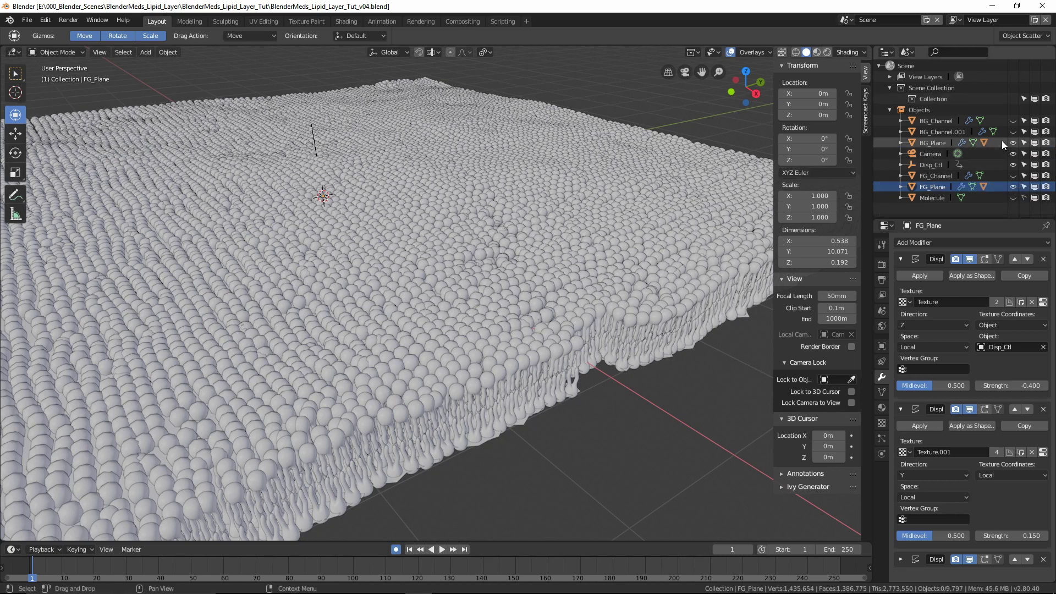
pyautogui.click(1012, 121)
pyautogui.click(1013, 175)
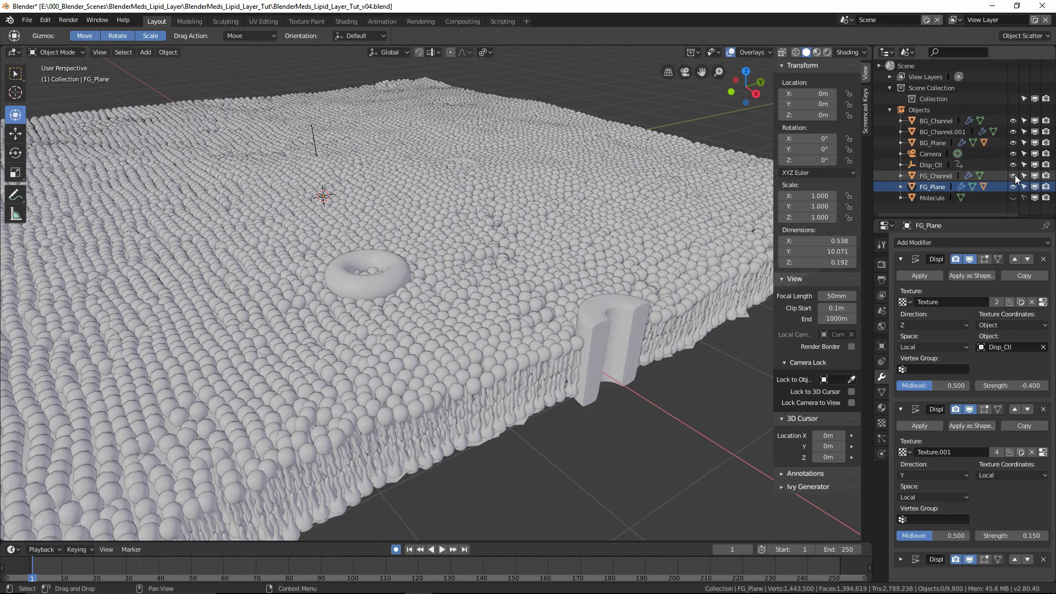
# Step: Play the animation with the channels shown, stop at frame 172, and examine how they sit in the moving membrane
pyautogui.click(444, 549)
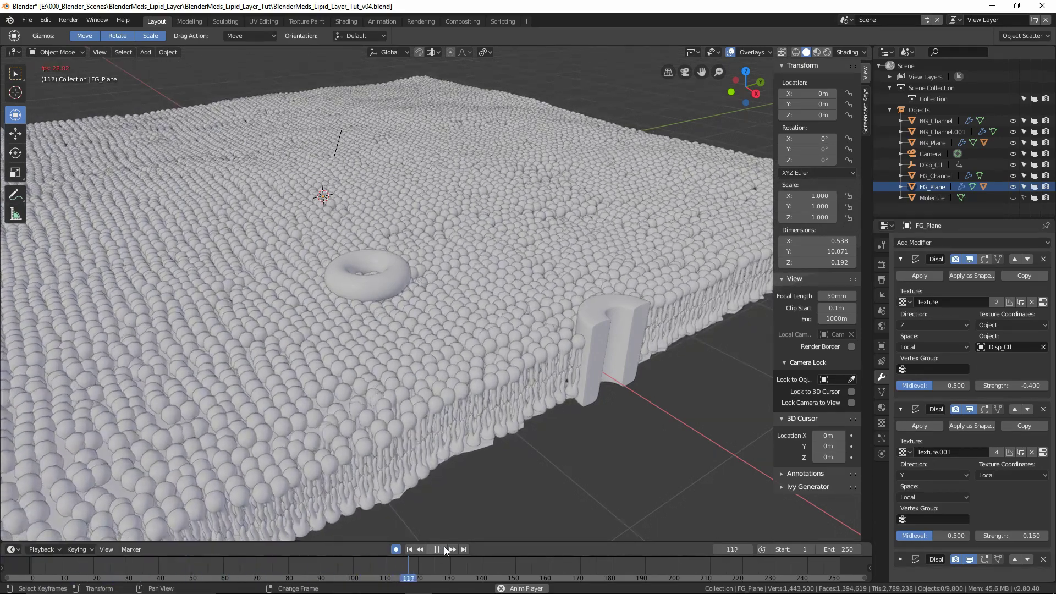
pyautogui.press('space')
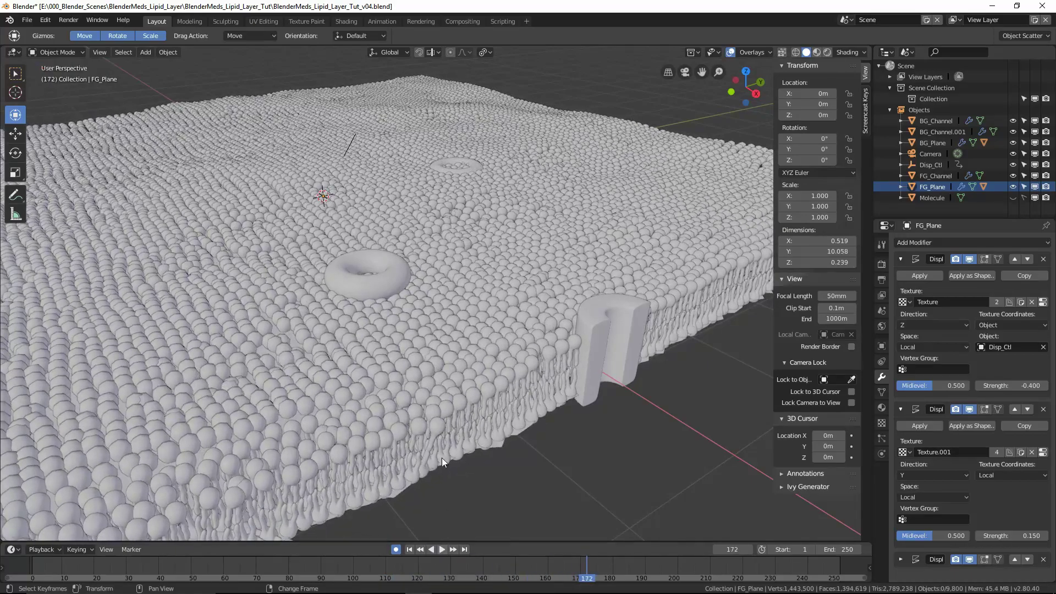
pyautogui.moveTo(441, 457); pyautogui.dragTo(571, 461, button='middle')
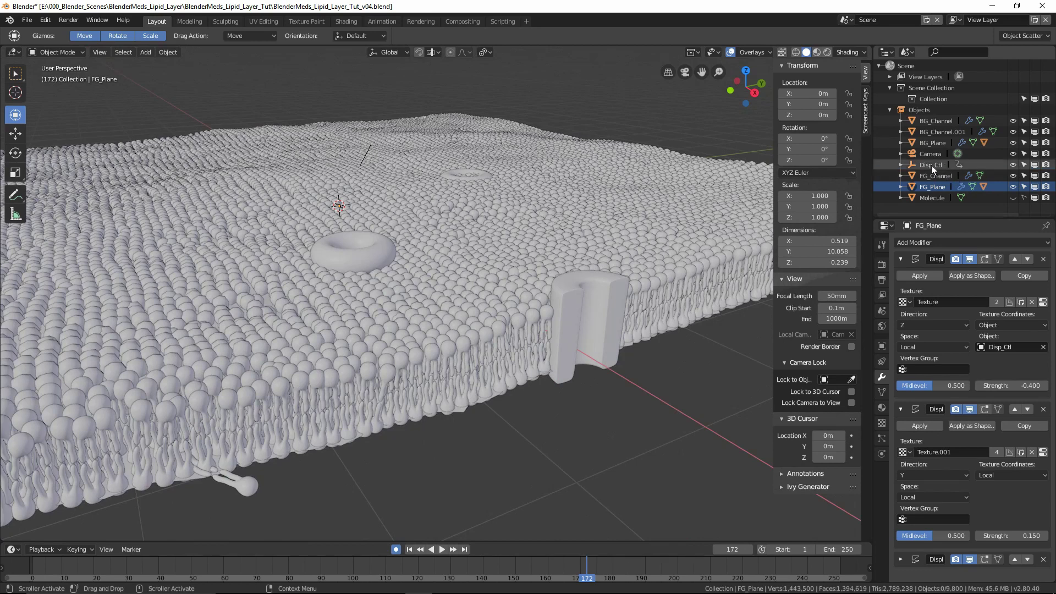
# Step: Hide BG_Plane, BG_Channel and BG_Channel.001, and set FG_Plane's instancing to None
pyautogui.click(1012, 143)
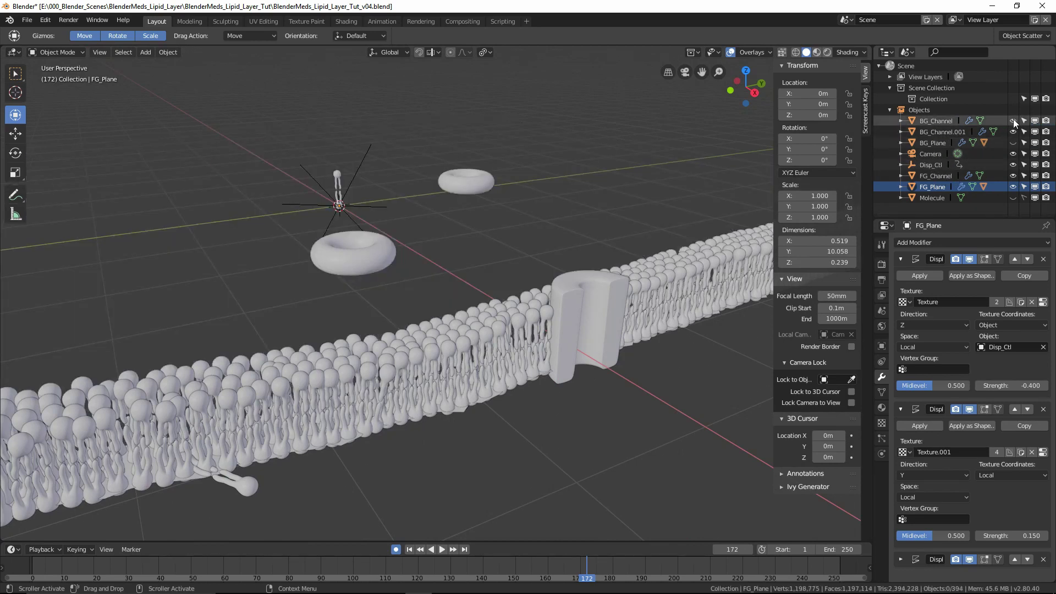
pyautogui.click(1012, 120)
pyautogui.click(1013, 131)
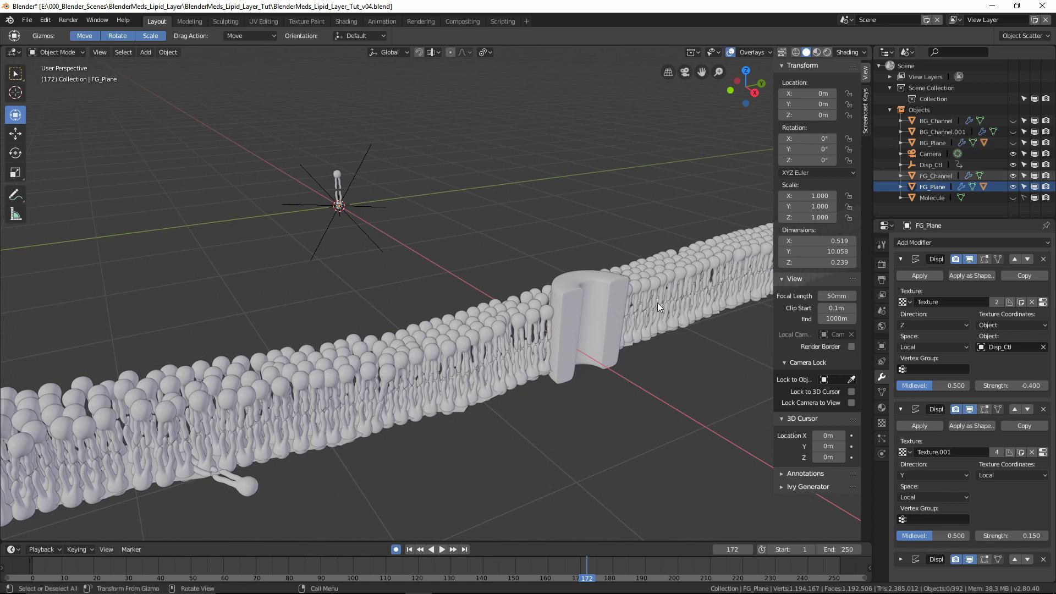
pyautogui.click(932, 186)
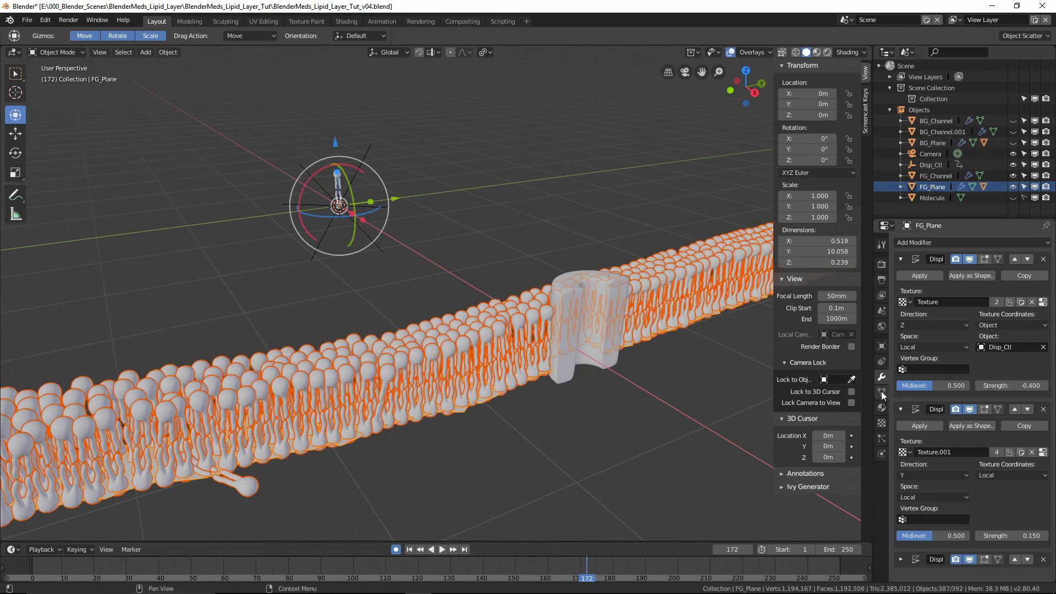
pyautogui.click(882, 347)
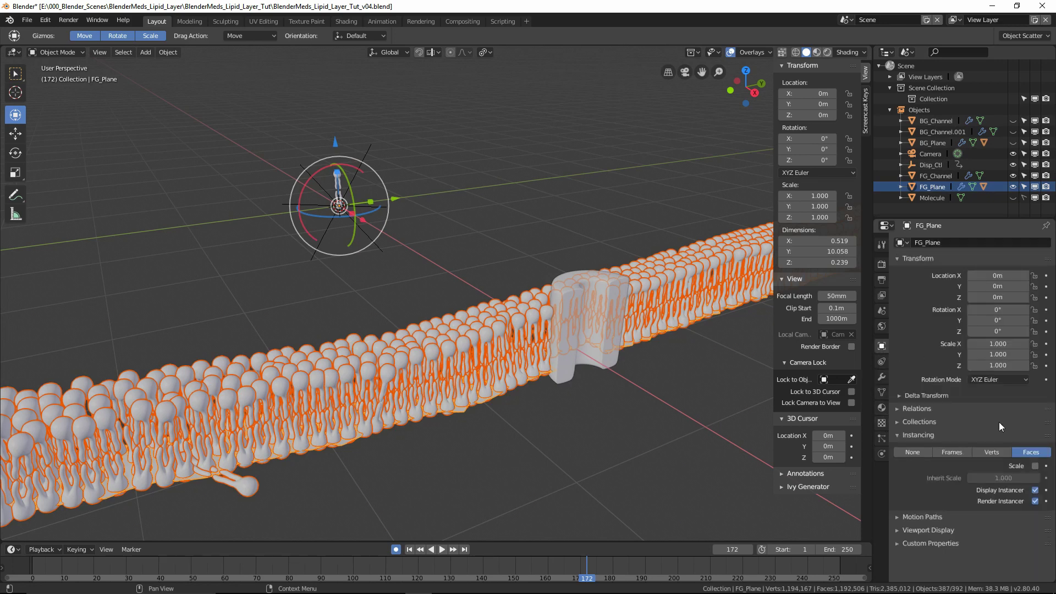
pyautogui.click(914, 452)
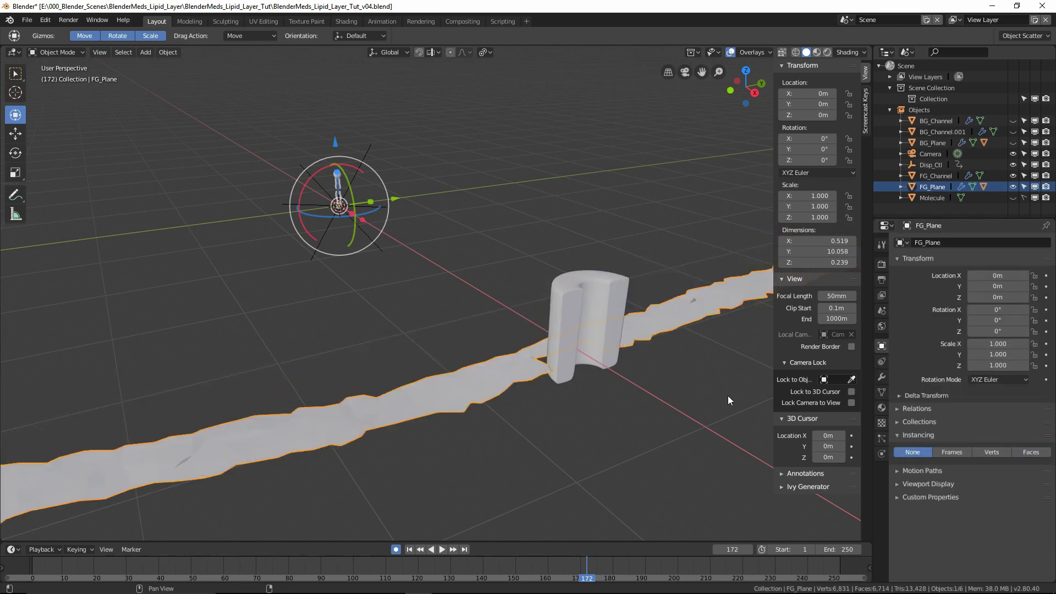
# Step: Edit FG_Plane in wireframe with vertex selection around FG_Channel, and select a vertex at the edge of the channel's hole
pyautogui.click(562, 302)
pyautogui.press('KP_Decimal')
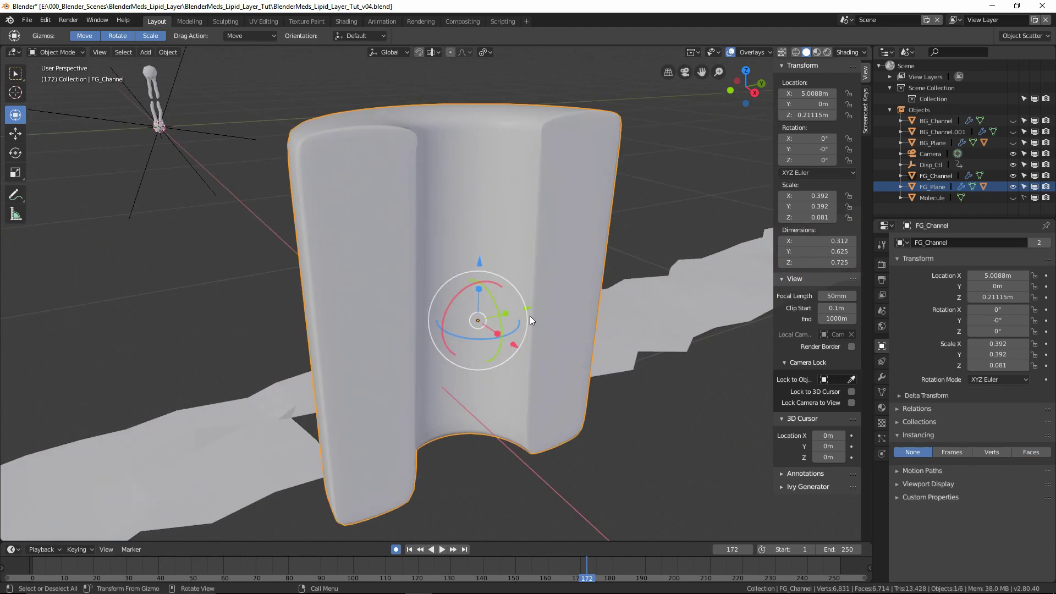
pyautogui.moveTo(529, 316); pyautogui.dragTo(496, 247, button='middle')
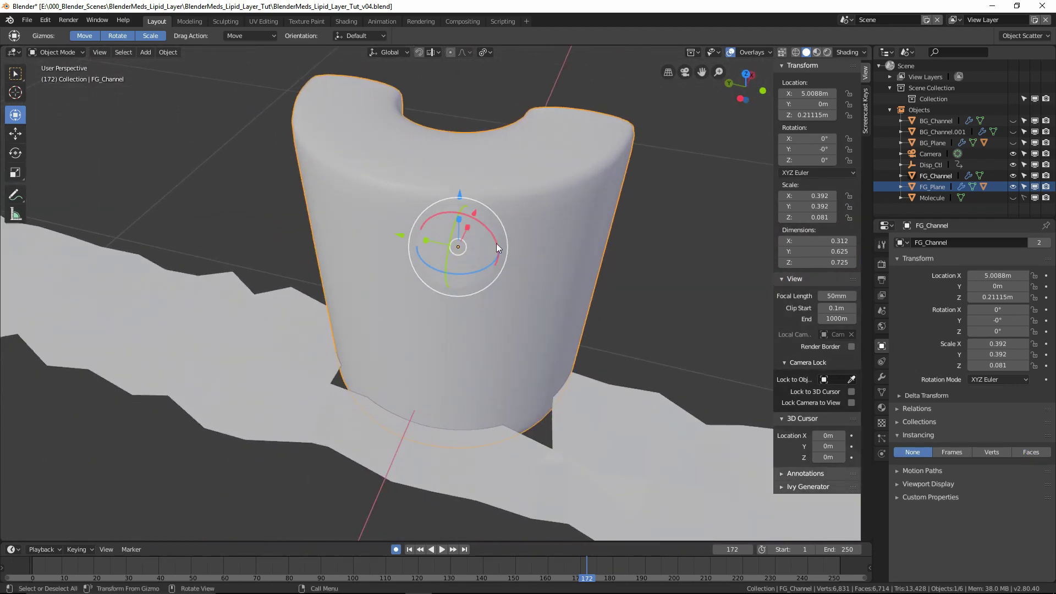
pyautogui.click(470, 468)
pyautogui.hotkey('ctrl', 'Tab')
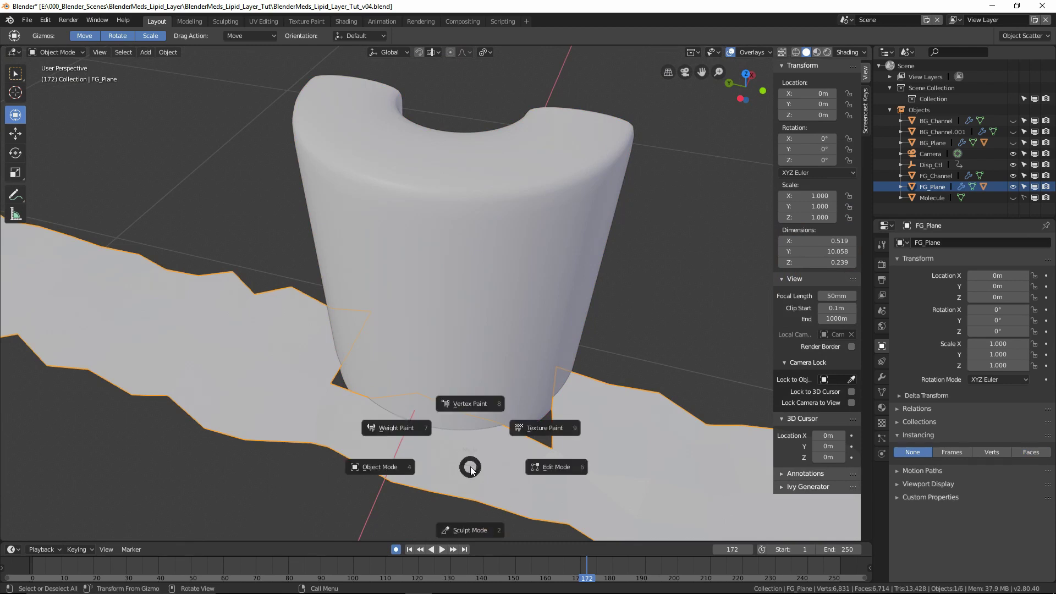
pyautogui.click(552, 466)
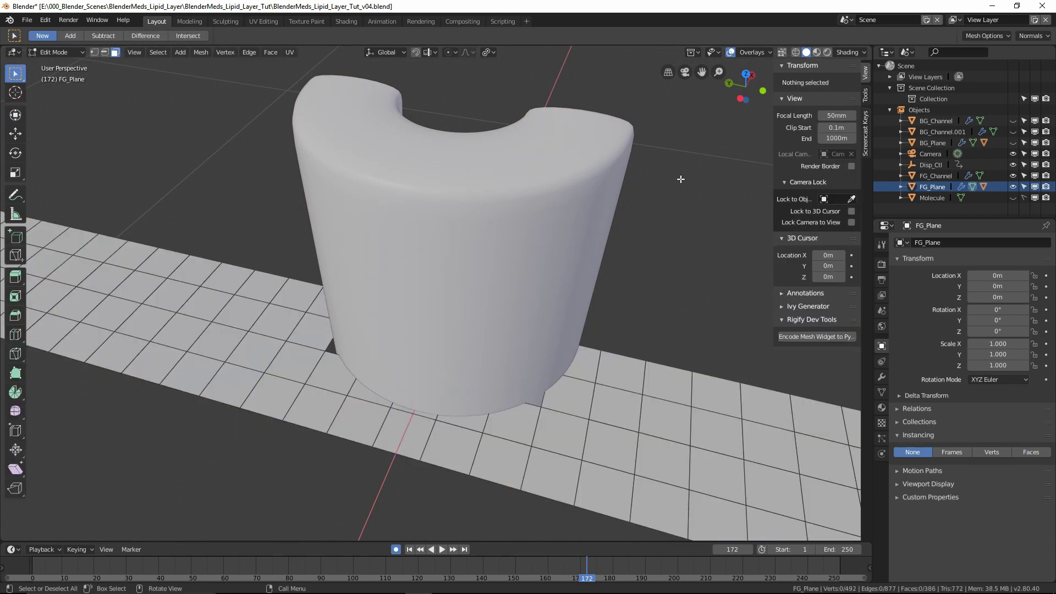
pyautogui.click(796, 52)
pyautogui.moveTo(623, 319)
pyautogui.mouseDown(button='middle')
pyautogui.moveTo(517, 348)
pyautogui.moveTo(420, 306)
pyautogui.moveTo(287, 182)
pyautogui.mouseUp(button='middle')
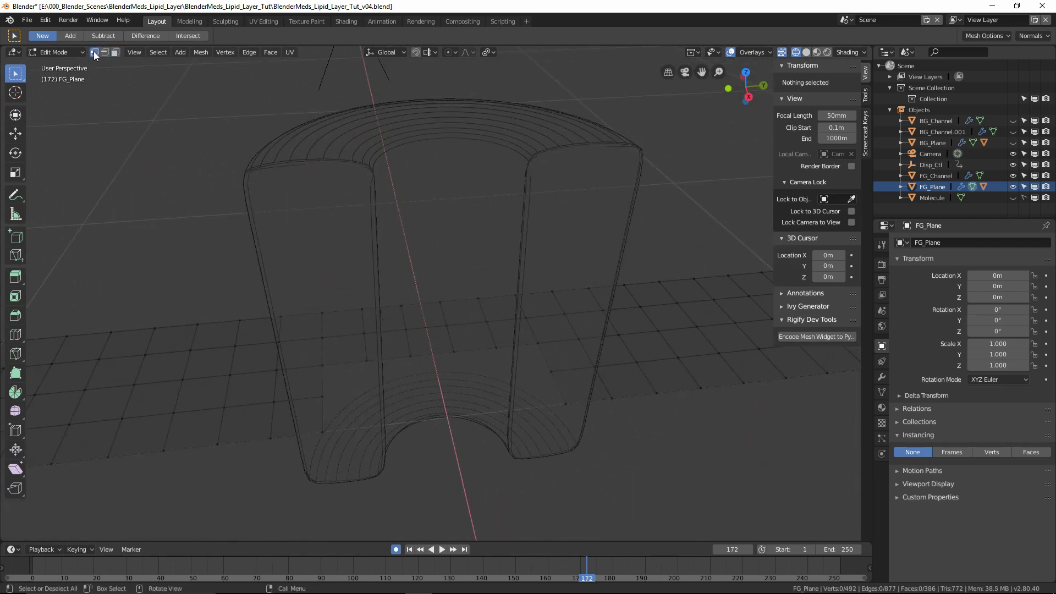
pyautogui.moveTo(412, 370); pyautogui.dragTo(414, 345, button='middle')
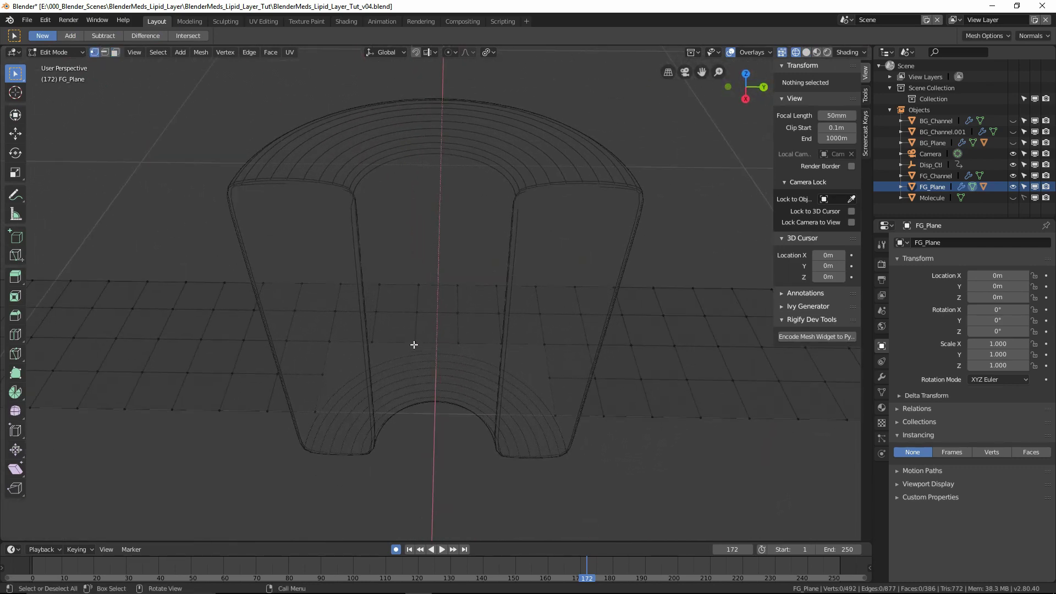
pyautogui.click(455, 345)
pyautogui.moveTo(406, 384); pyautogui.dragTo(444, 355, button='middle')
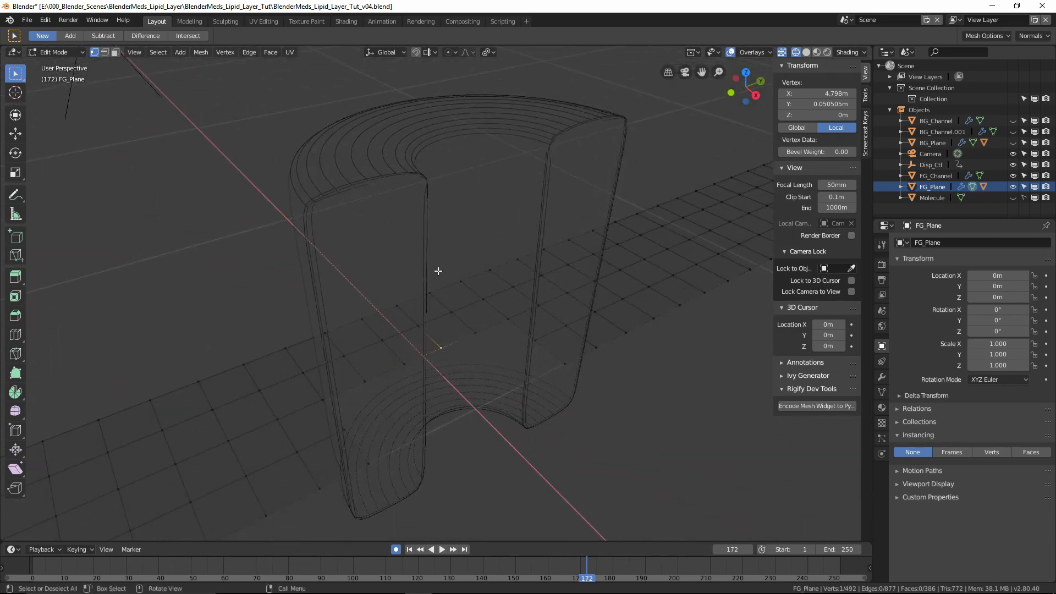
# Step: Return to Object Mode, select FG_Channel with FG_Plane as the active object, and enter Edit Mode on both
pyautogui.hotkey('ctrl', 'Tab')
pyautogui.click(345, 268)
pyautogui.click(387, 164)
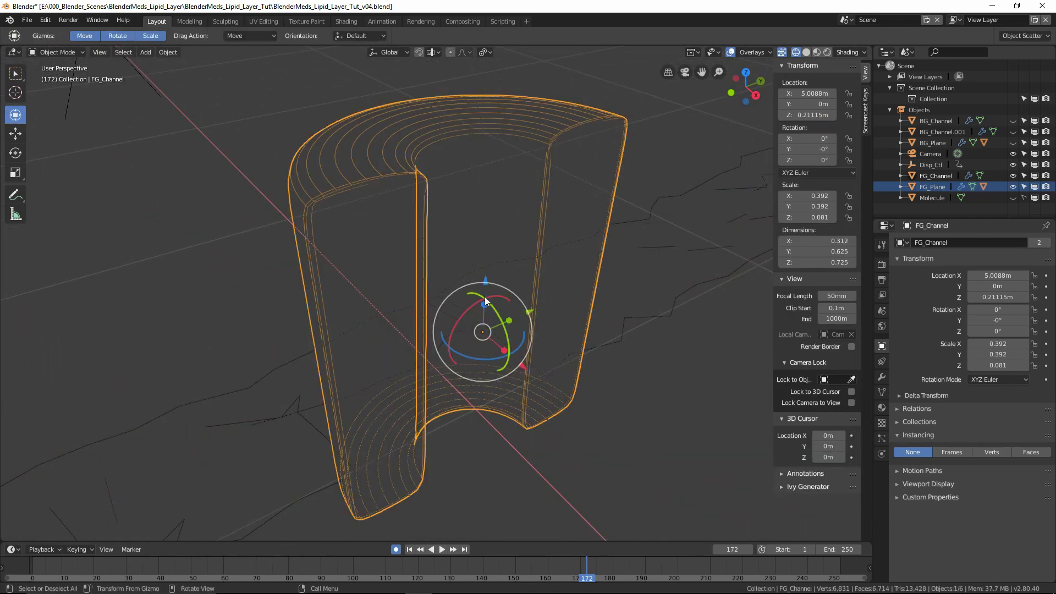
pyautogui.keyDown('shift'); pyautogui.click(256, 380); pyautogui.keyUp('shift')
pyautogui.moveTo(281, 380); pyautogui.dragTo(247, 332, button='middle')
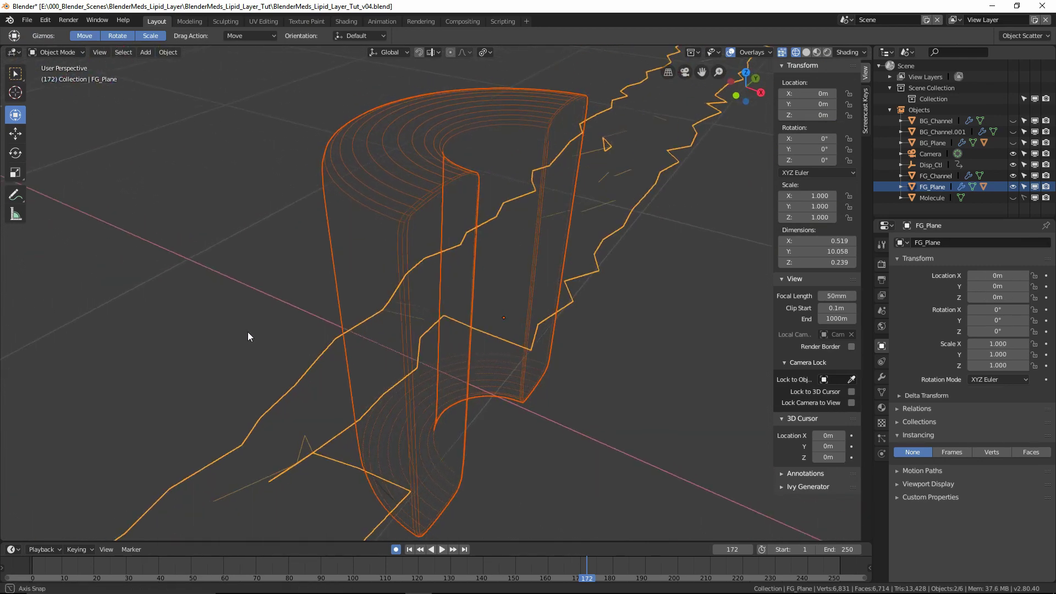
pyautogui.hotkey('ctrl', 'Tab')
pyautogui.click(325, 333)
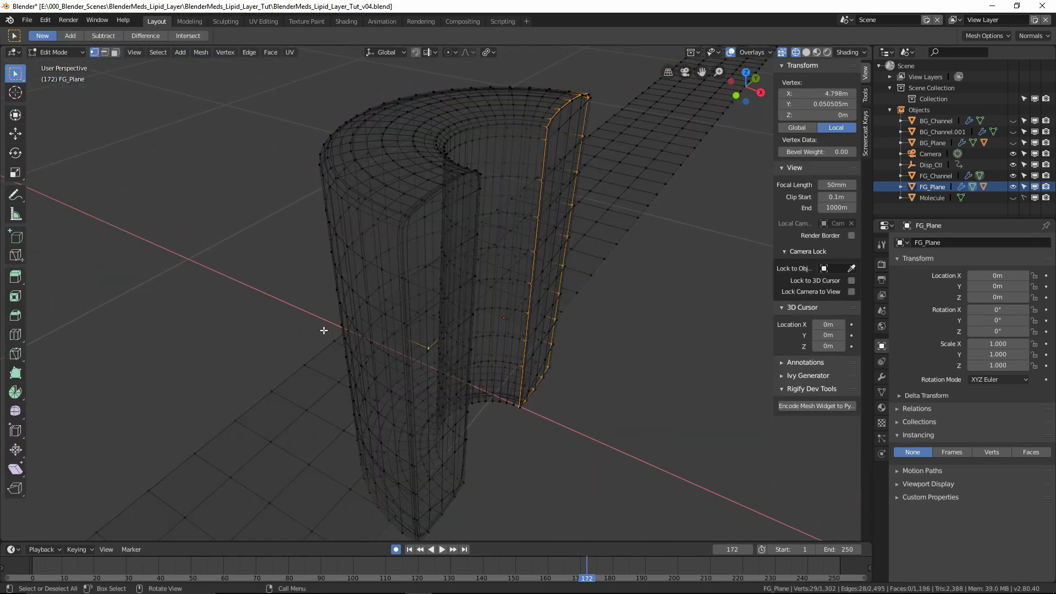
# Step: Select a single FG_Plane vertex at the edge of the channel's hole, make it FG_Channel's vertex parent, and return to Object Mode
pyautogui.moveTo(299, 337); pyautogui.dragTo(267, 358, button='middle')
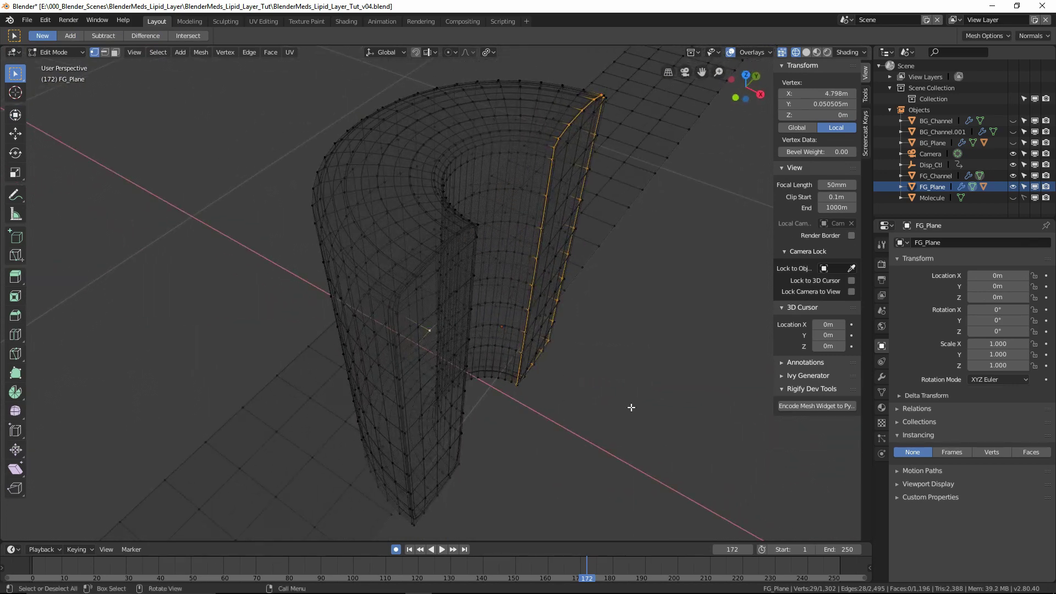
pyautogui.click(631, 408)
pyautogui.moveTo(355, 335); pyautogui.dragTo(341, 366, button='middle')
pyautogui.click(434, 386)
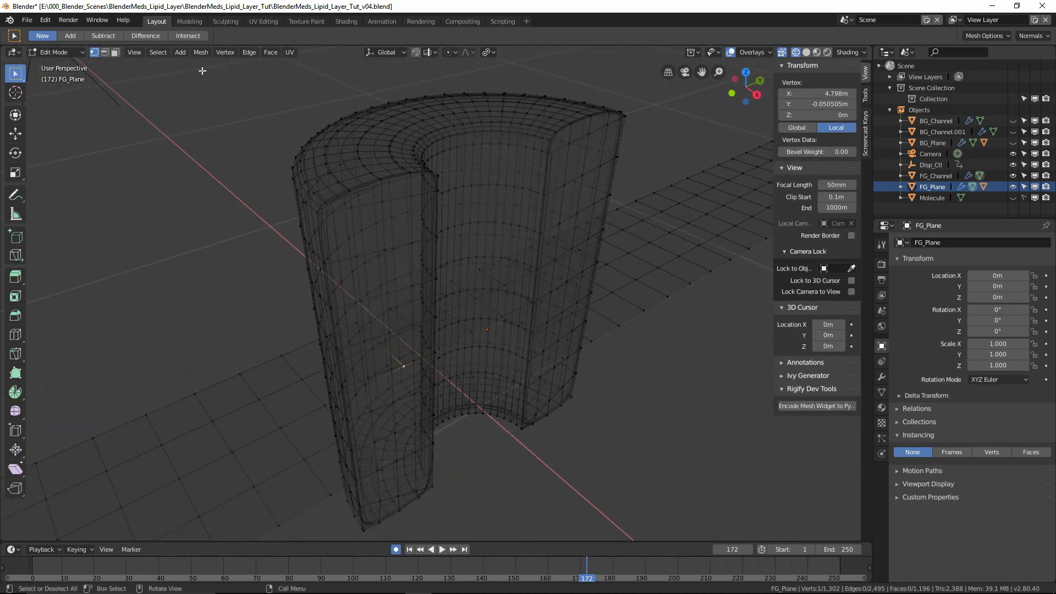
pyautogui.click(225, 52)
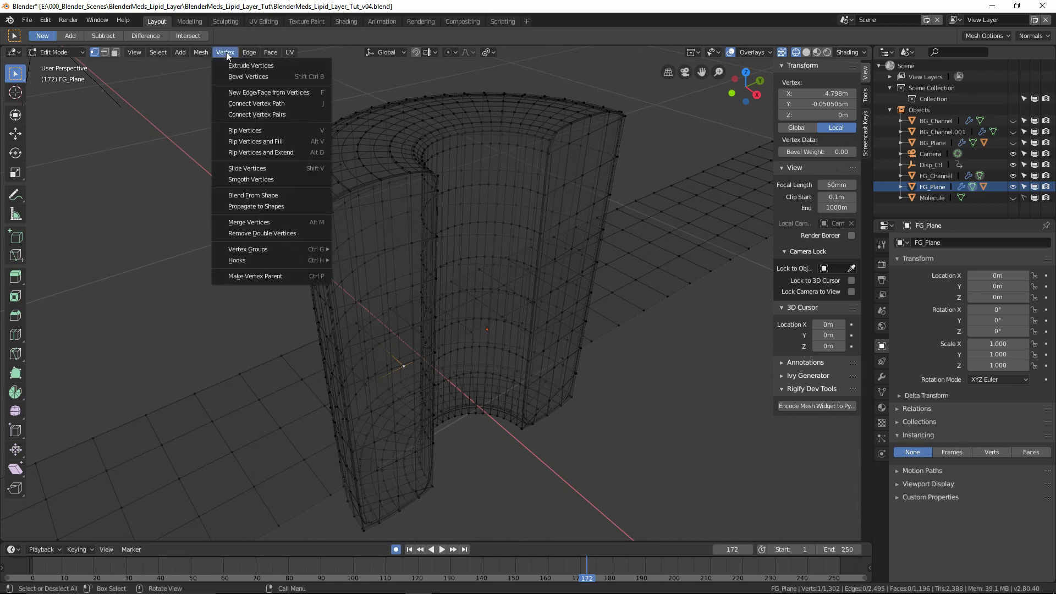
pyautogui.click(261, 276)
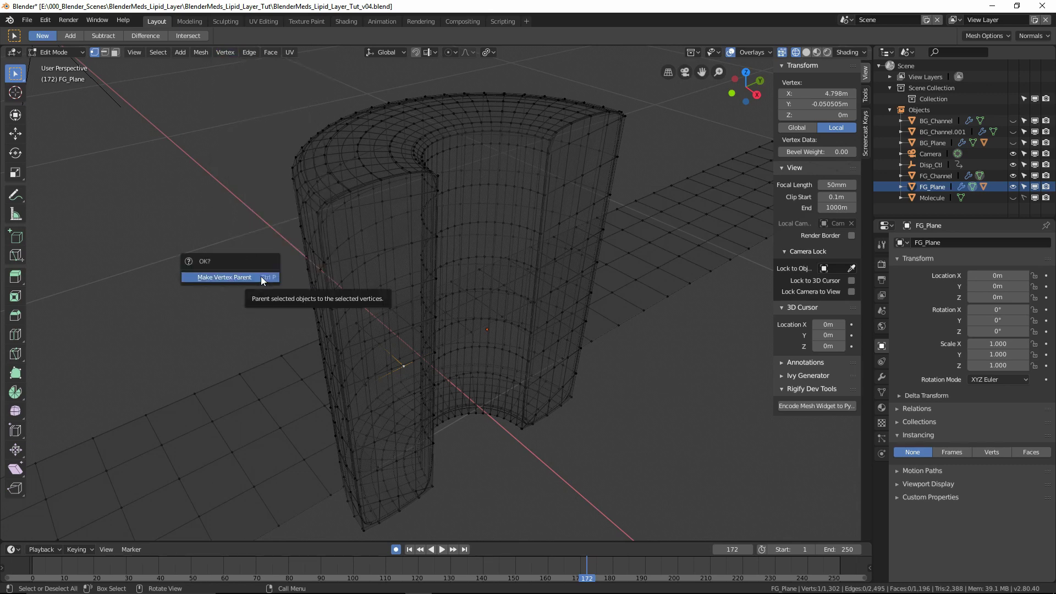
pyautogui.click(261, 277)
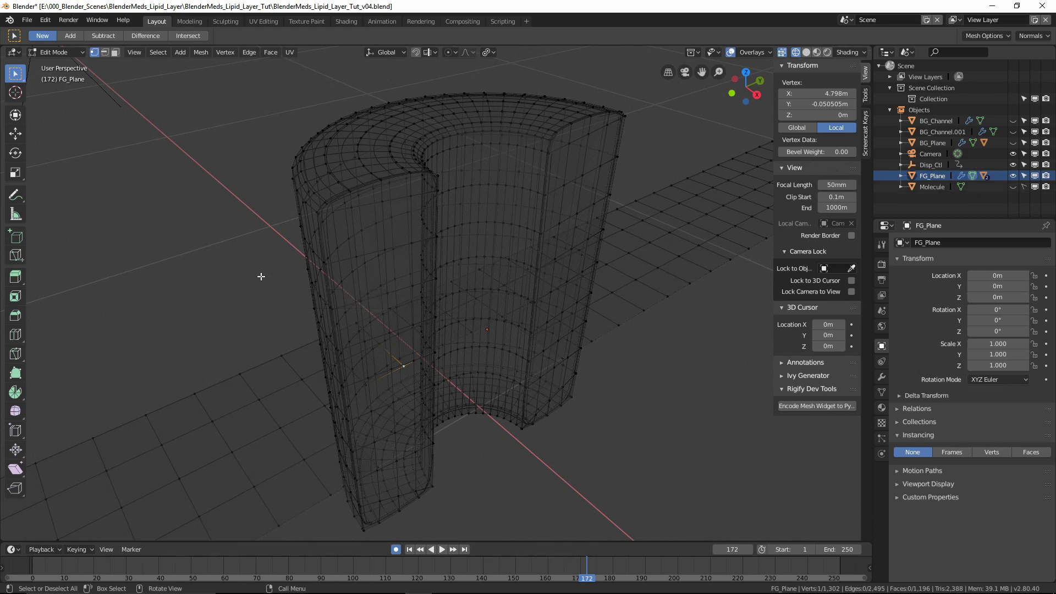
pyautogui.hotkey('ctrl', 'Tab')
pyautogui.click(181, 276)
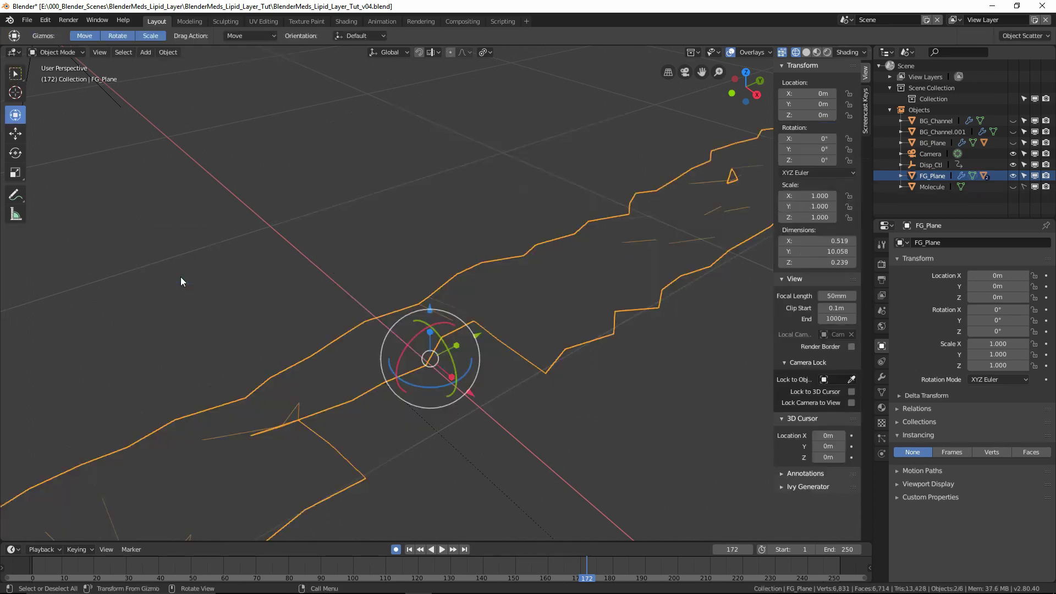
# Step: Select the displaced FG_Channel and set its X, Y and Z location to 0 m
pyautogui.scroll(-4, 297, 288)
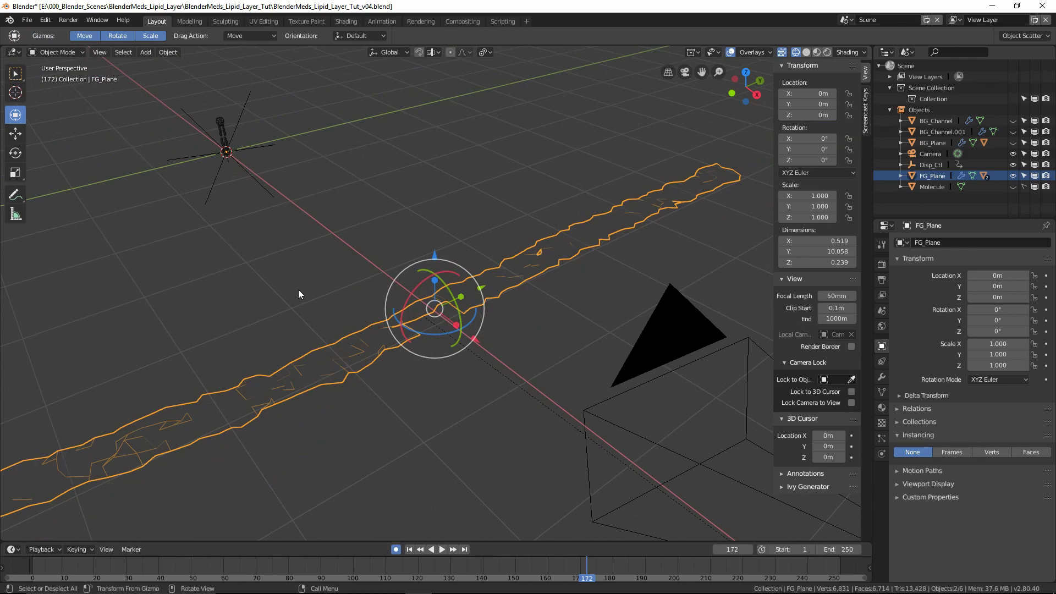
pyautogui.moveTo(298, 292); pyautogui.dragTo(423, 237, button='middle')
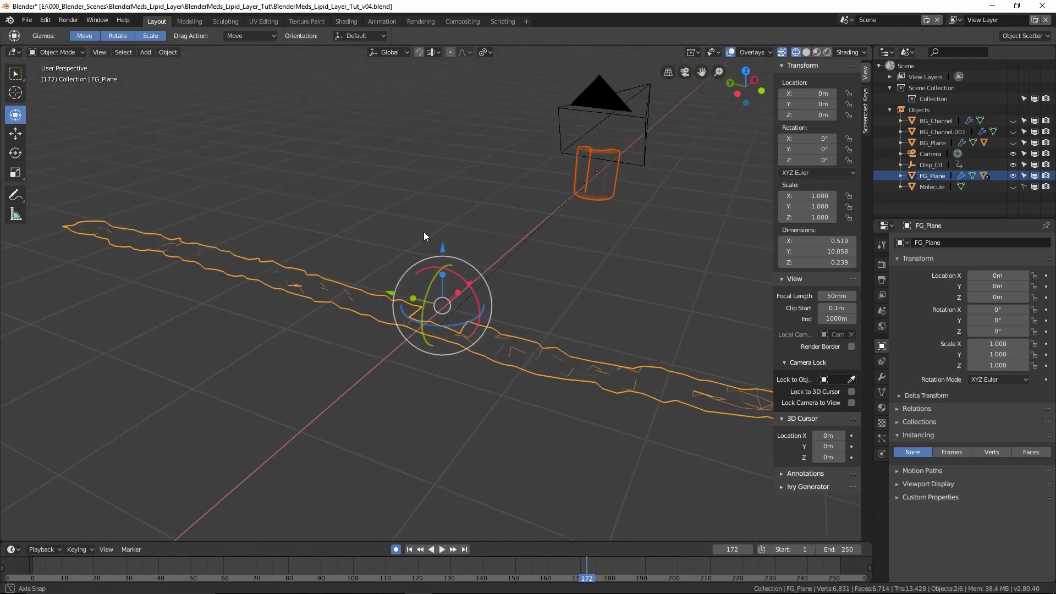
pyautogui.click(602, 201)
pyautogui.click(824, 93)
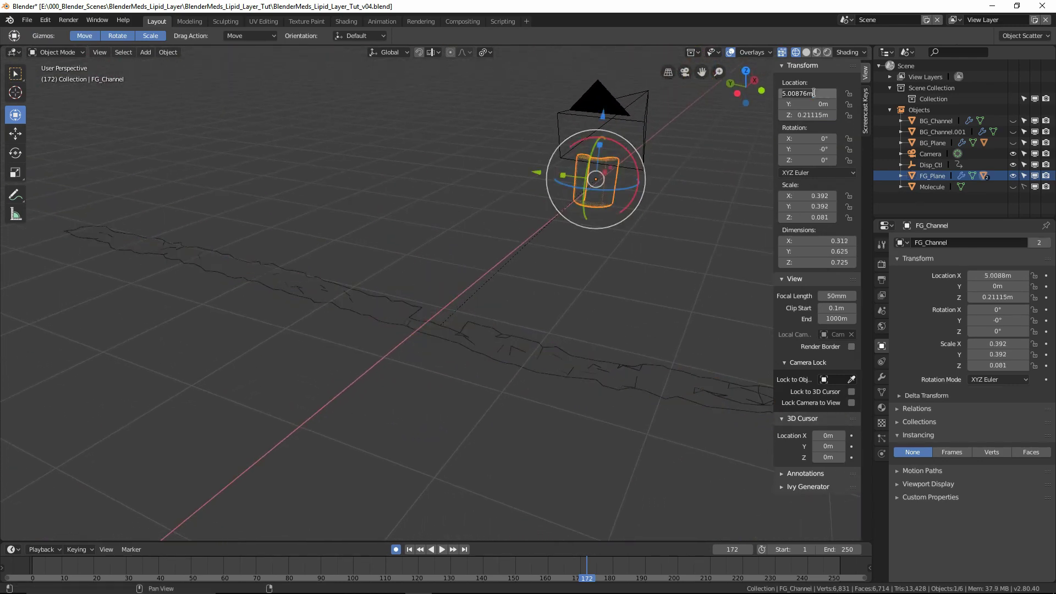
pyautogui.write('0')
pyautogui.press('Tab')
pyautogui.write('0')
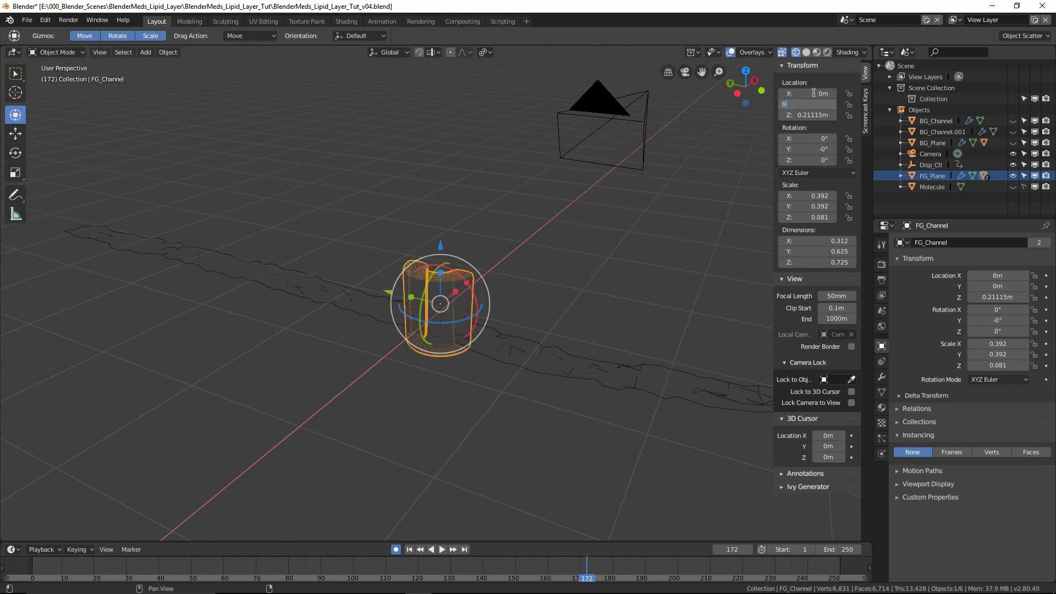
pyautogui.press('Tab')
pyautogui.write('0')
pyautogui.press('Tab')
pyautogui.press('Return')
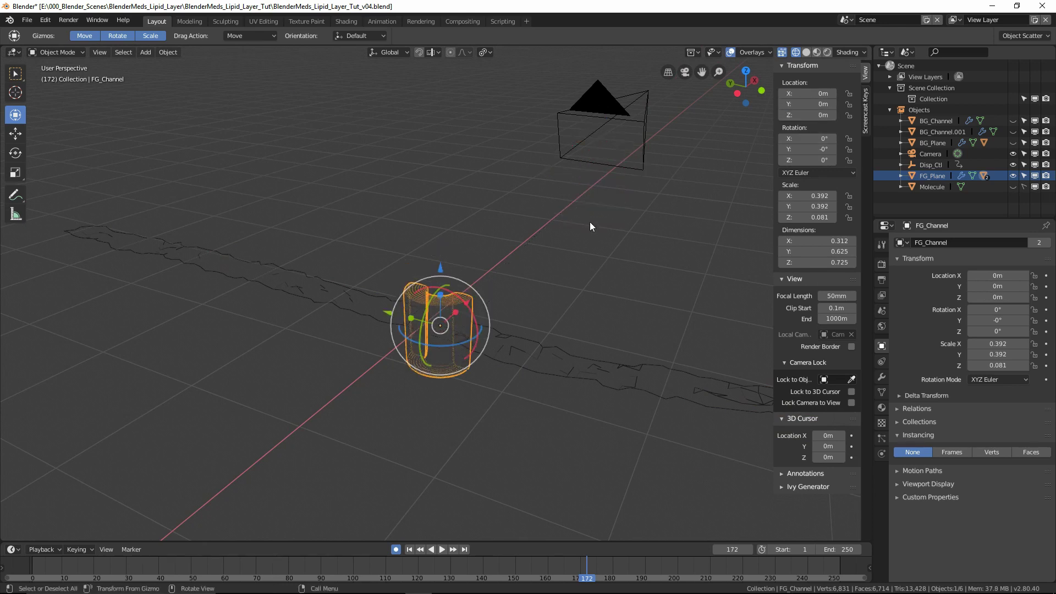
# Step: Play the animation to check that FG_Channel follows FG_Plane, and stop at frame 63
pyautogui.moveTo(590, 222); pyautogui.dragTo(526, 219, button='middle')
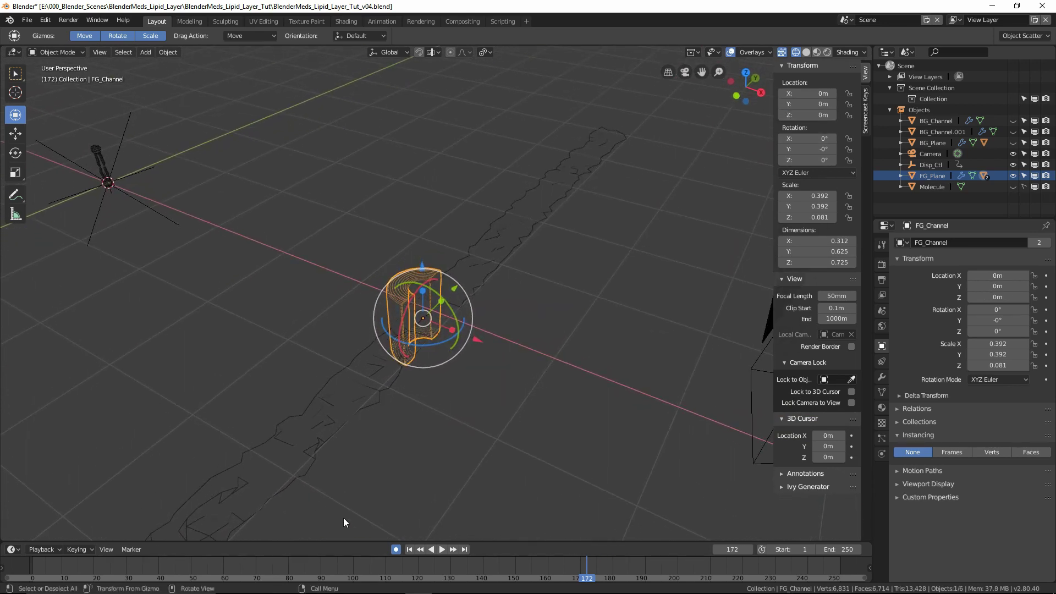
pyautogui.click(441, 549)
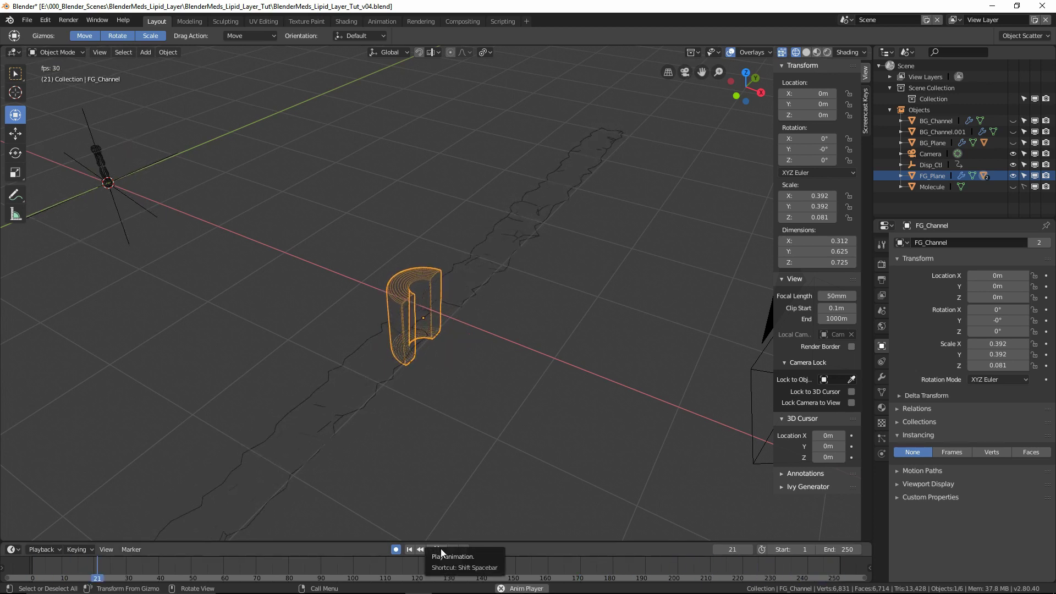
pyautogui.click(441, 549)
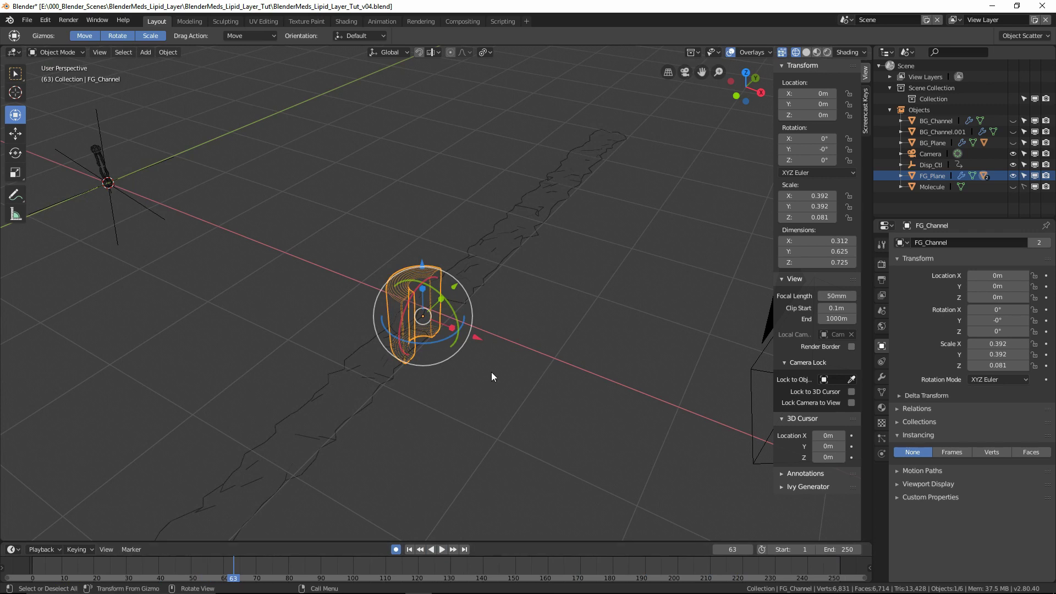
# Step: Set FG_Plane's instancing to Faces and display the viewport in Solid shading
pyautogui.click(929, 176)
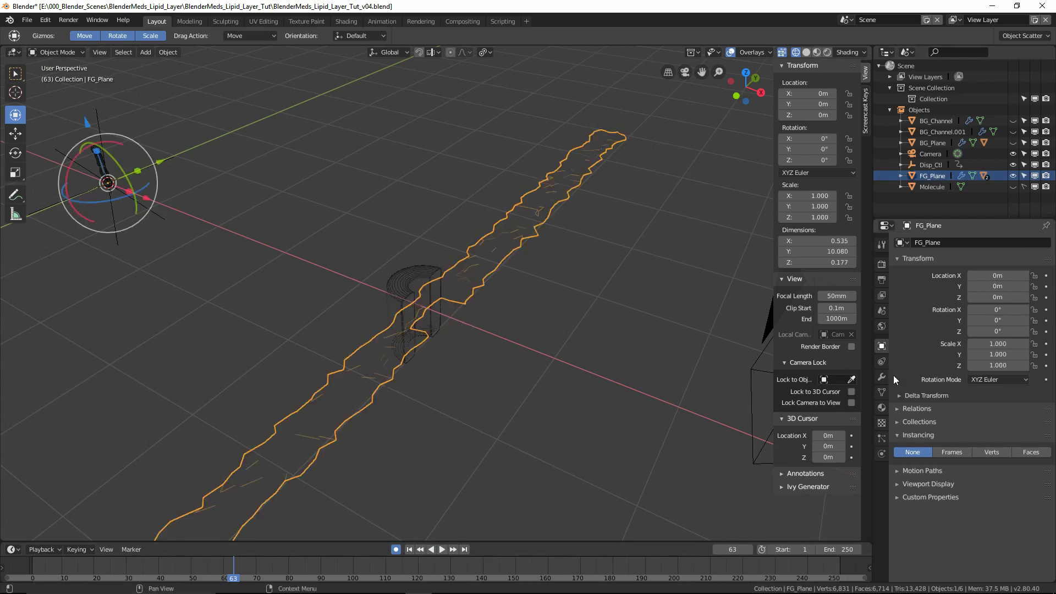
pyautogui.click(1030, 452)
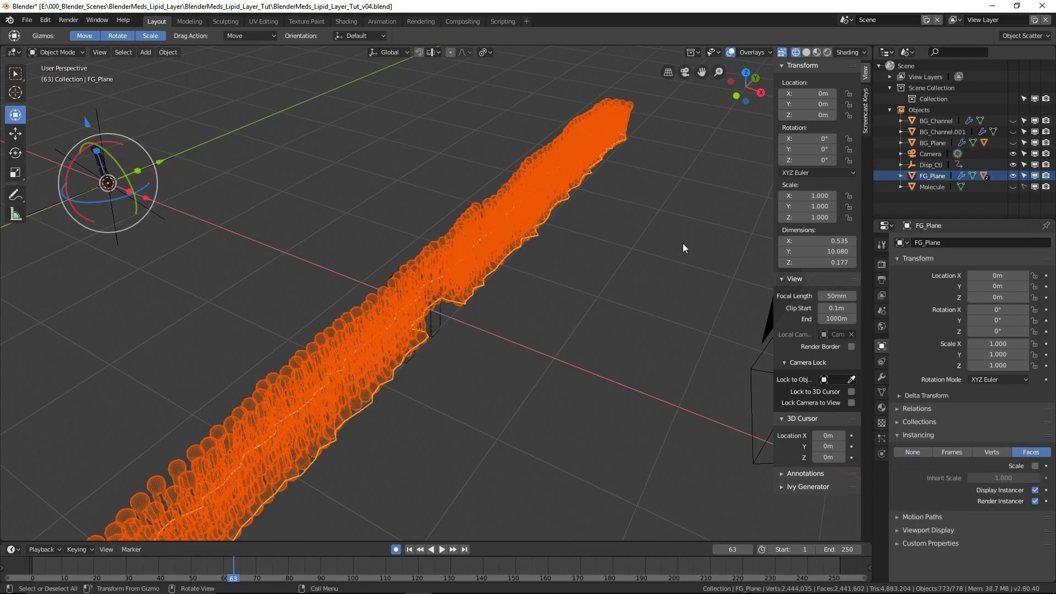
pyautogui.click(806, 52)
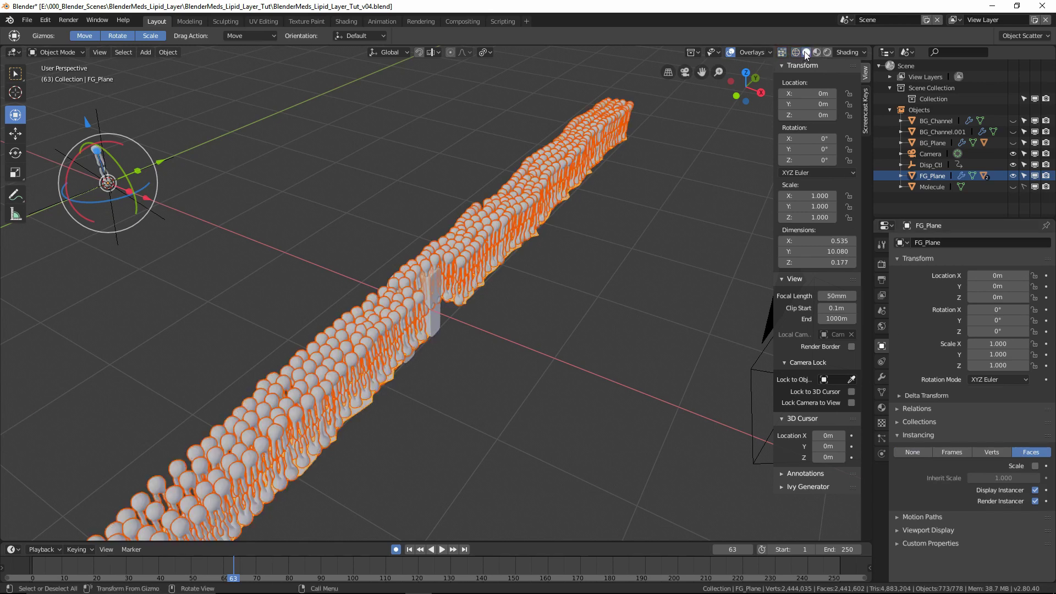
# Step: Move FG_Channel out of the lipid row to about 0.226 m in X and 0.168 m in Z
pyautogui.moveTo(526, 318); pyautogui.dragTo(499, 308, button='middle')
pyautogui.click(441, 329)
pyautogui.moveTo(444, 330); pyautogui.dragTo(477, 341, button='middle')
pyautogui.moveTo(476, 341); pyautogui.dragTo(496, 350)
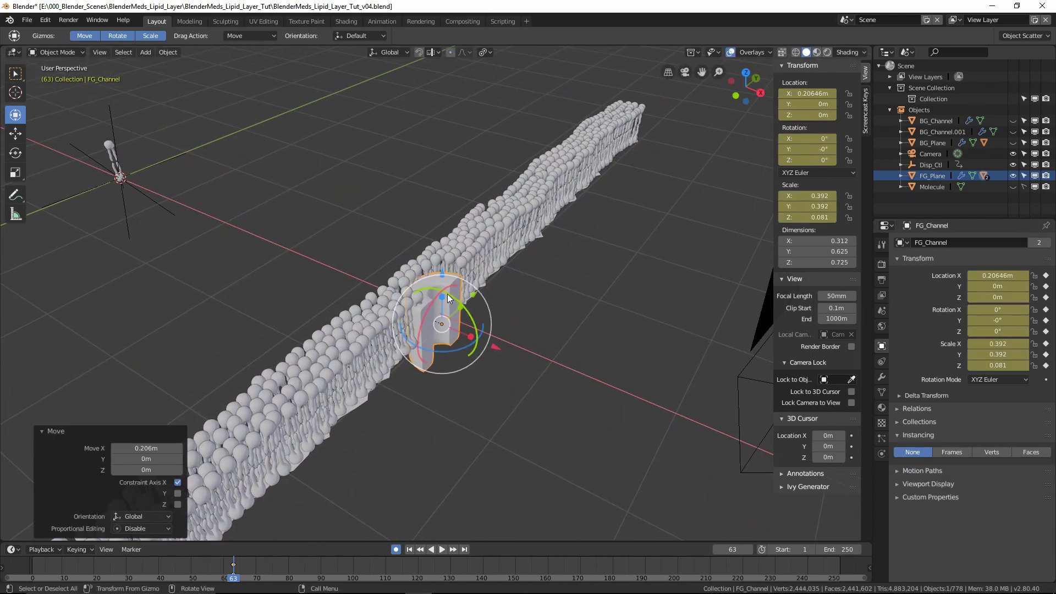
pyautogui.moveTo(442, 277); pyautogui.dragTo(442, 258)
pyautogui.moveTo(493, 333); pyautogui.dragTo(498, 335)
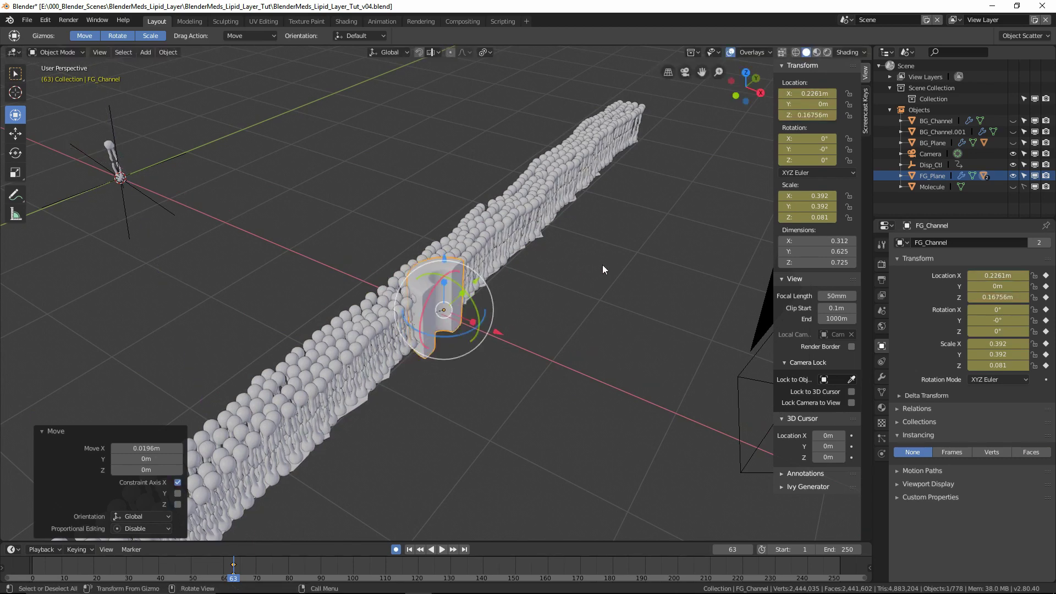
# Step: Play the animation to check FG_Channel's motion with the lipids, stop it and return to frame 1
pyautogui.moveTo(498, 335); pyautogui.dragTo(478, 369, button='middle')
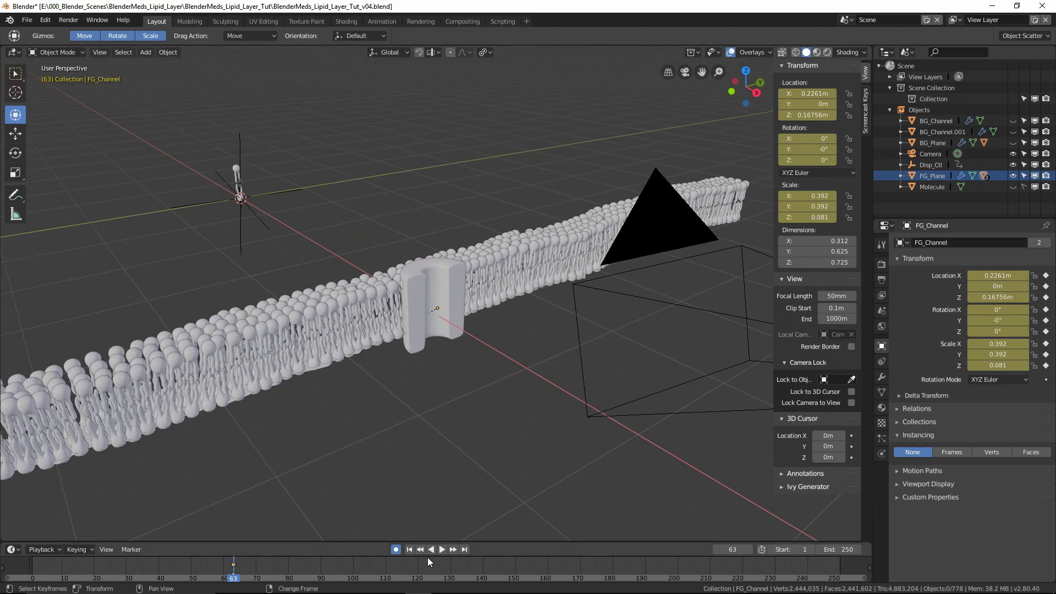
pyautogui.click(441, 549)
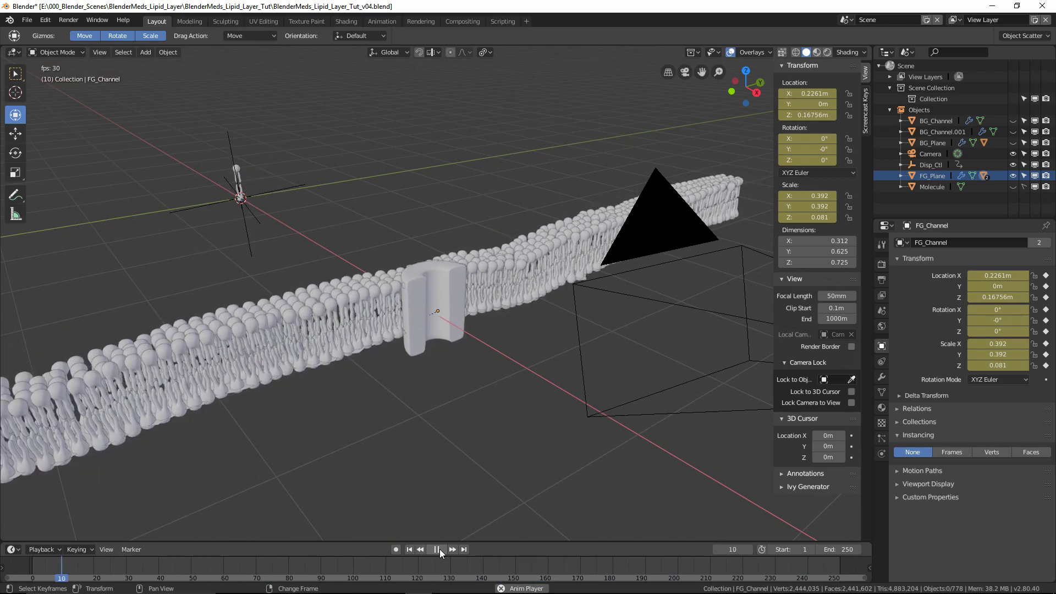
pyautogui.click(440, 549)
pyautogui.moveTo(113, 575); pyautogui.dragTo(32, 575)
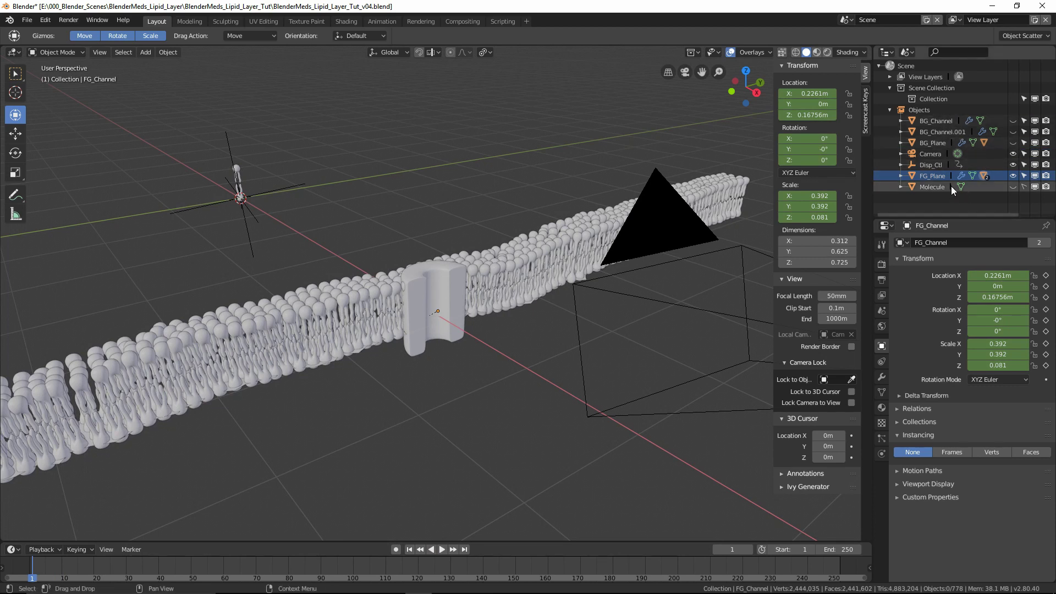
# Step: Hide FG_Plane and its child FG_Channel in the viewport
pyautogui.click(1013, 176)
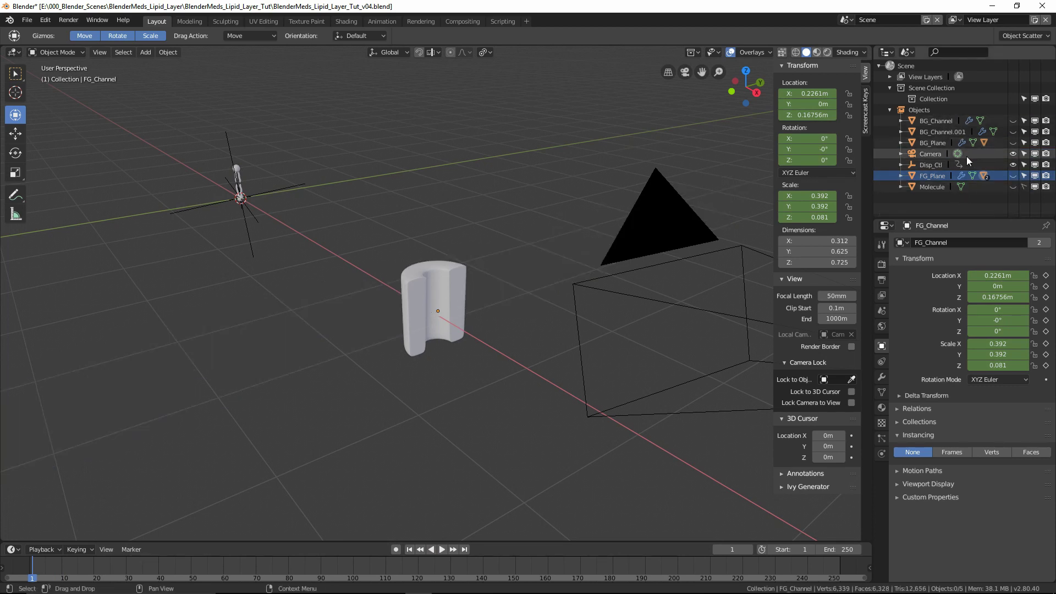
pyautogui.click(900, 176)
pyautogui.scroll(-1, 974, 184)
pyautogui.click(1013, 190)
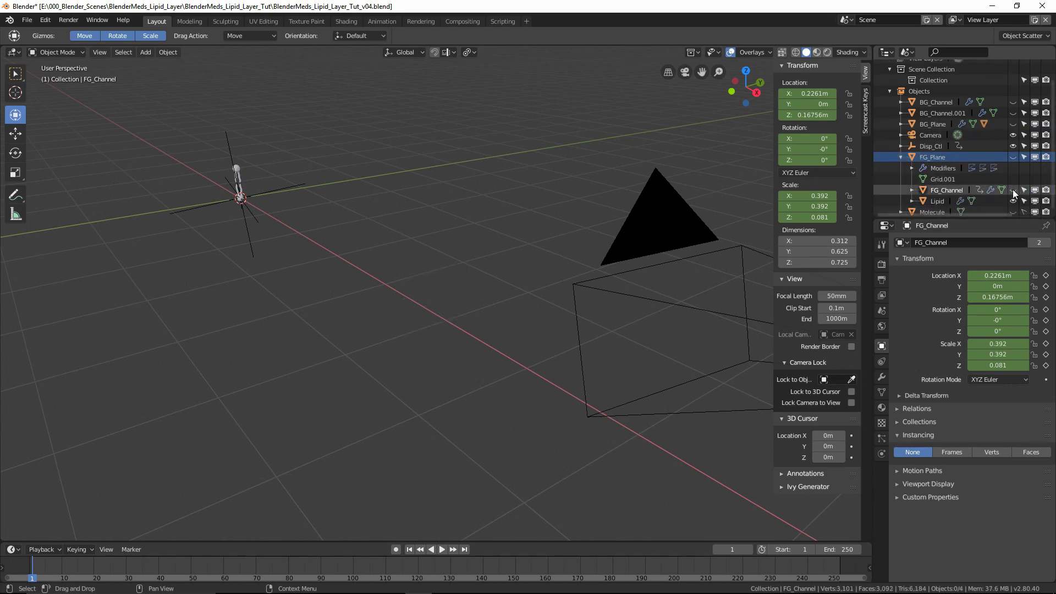
pyautogui.click(901, 157)
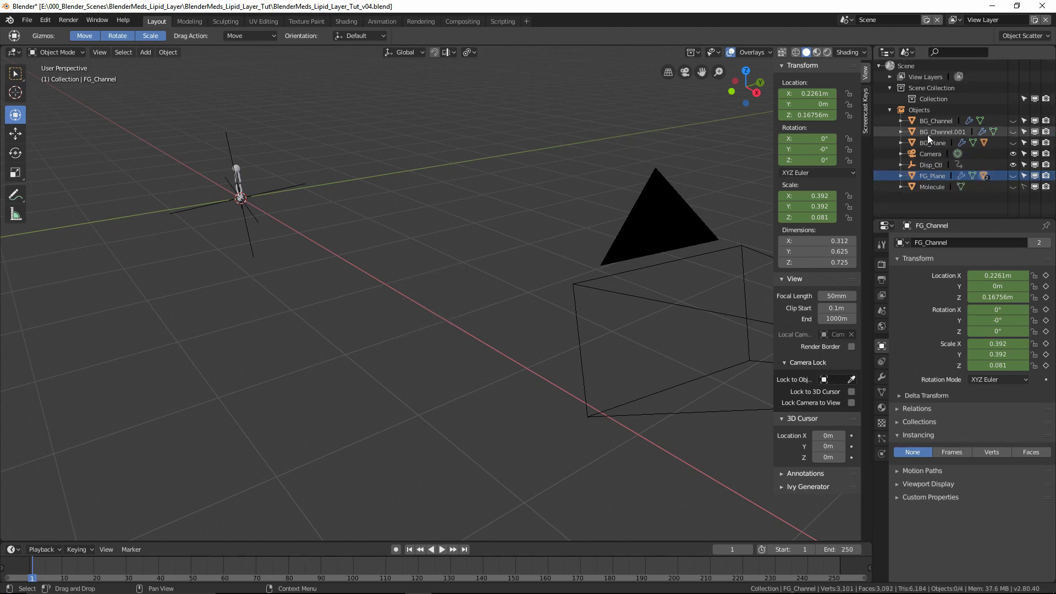
# Step: Unhide BG_Plane, BG_Channel.001 and BG_Channel, and set BG_Plane's instancing to None
pyautogui.click(1013, 142)
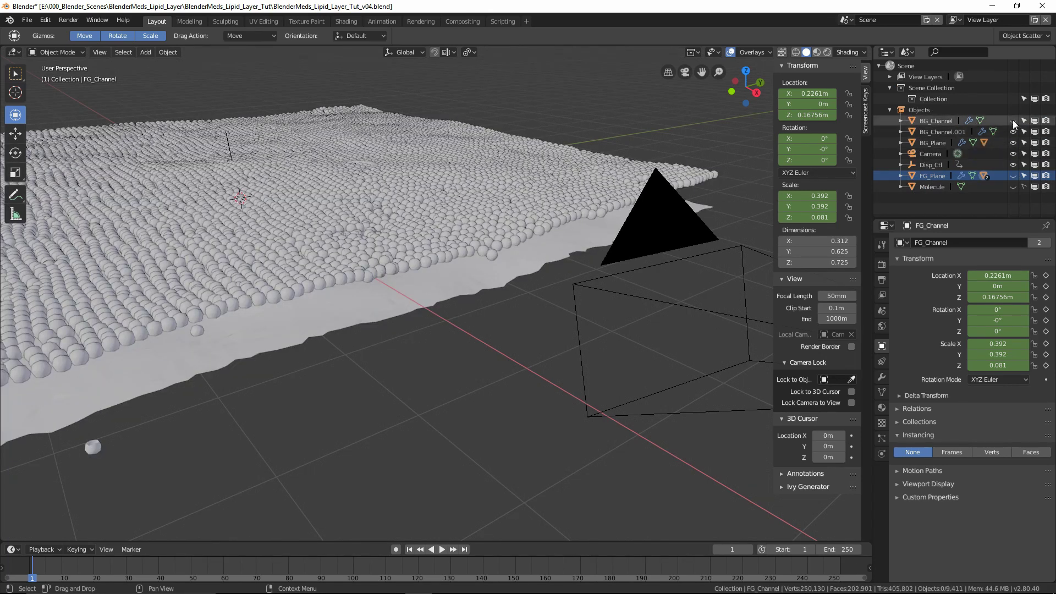
pyautogui.moveTo(1014, 132); pyautogui.dragTo(1014, 122)
pyautogui.click(935, 141)
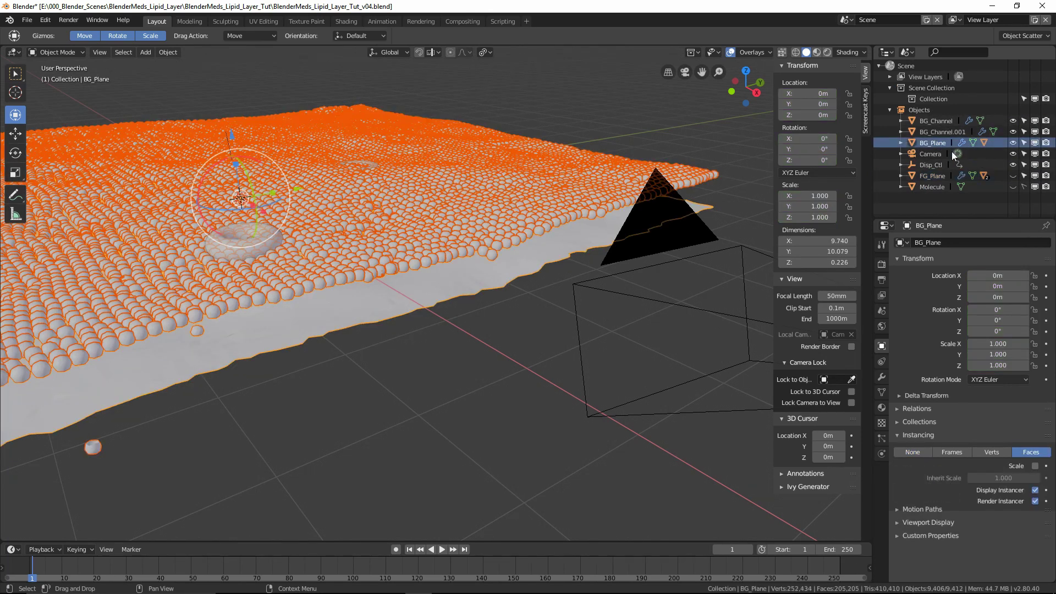
pyautogui.click(913, 451)
# Step: Select BG_Channel and add BG_Plane to the selection as the active object
pyautogui.click(273, 255)
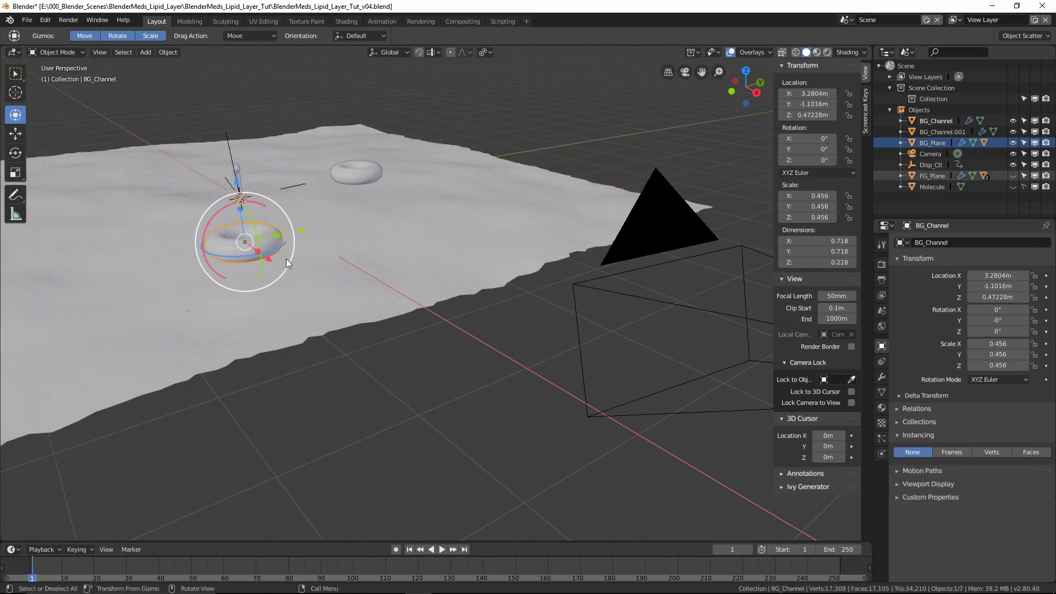
pyautogui.press('KP_Decimal')
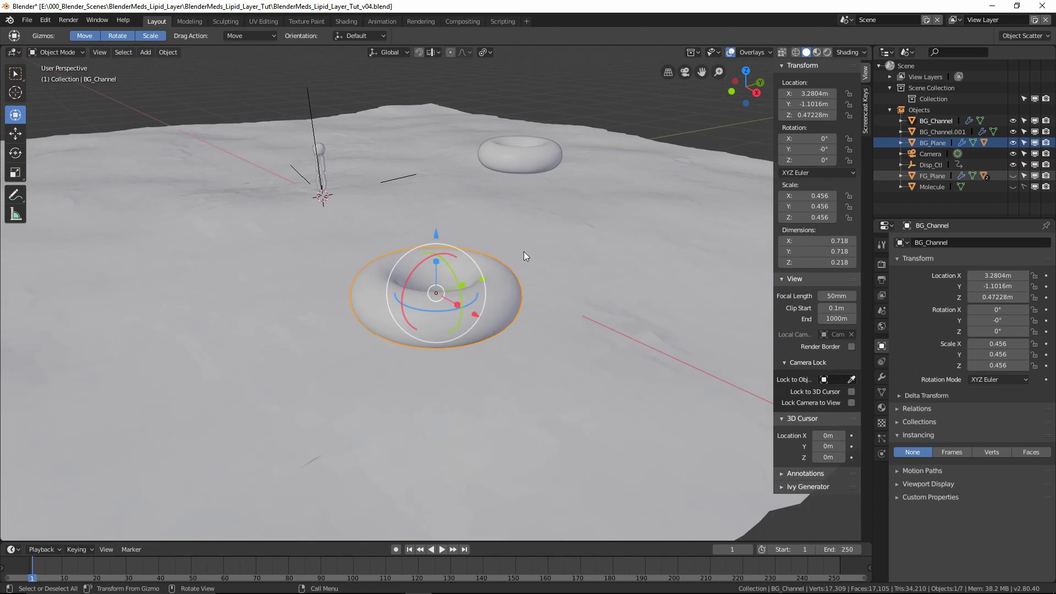
pyautogui.keyDown('shift'); pyautogui.click(528, 366); pyautogui.keyUp('shift')
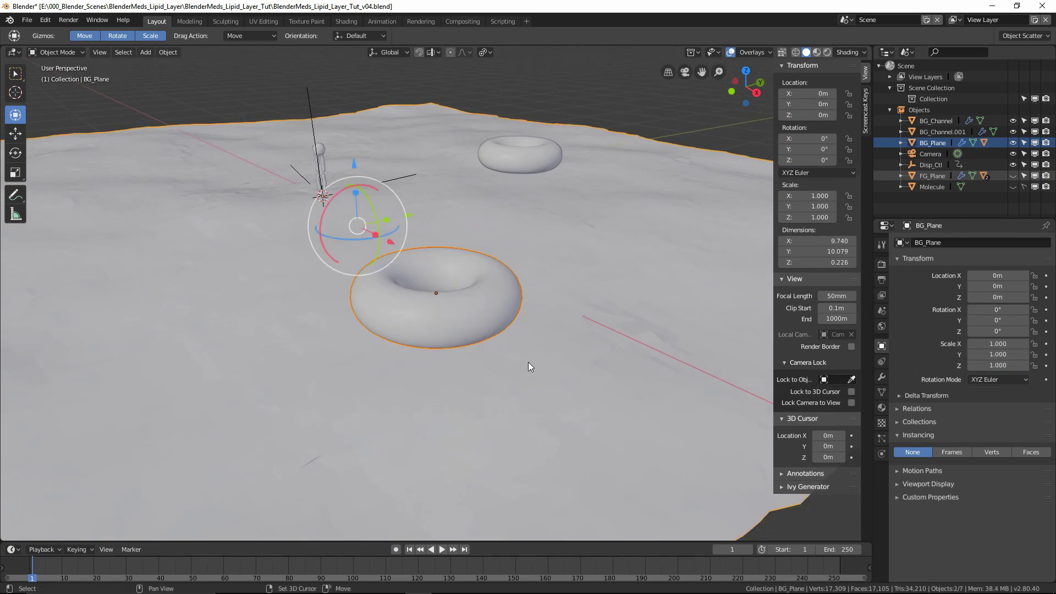
# Step: Vertex-parent BG_Channel to the BG_Plane vertex at the centre of its ring and return to Object Mode
pyautogui.click(488, 293)
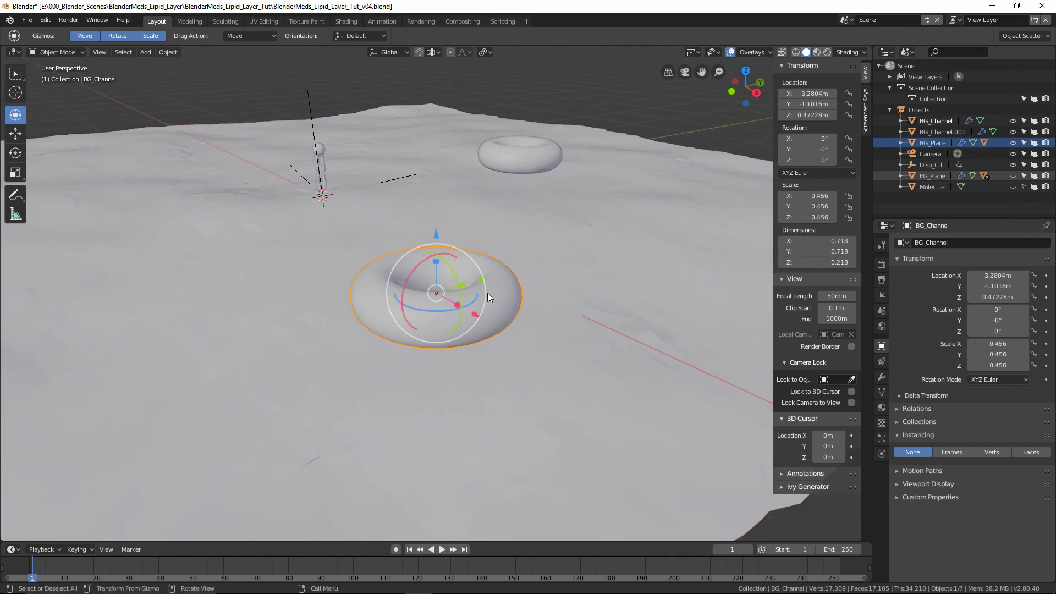
pyautogui.keyDown('shift'); pyautogui.click(588, 343); pyautogui.keyUp('shift')
pyautogui.hotkey('ctrl', 'Tab')
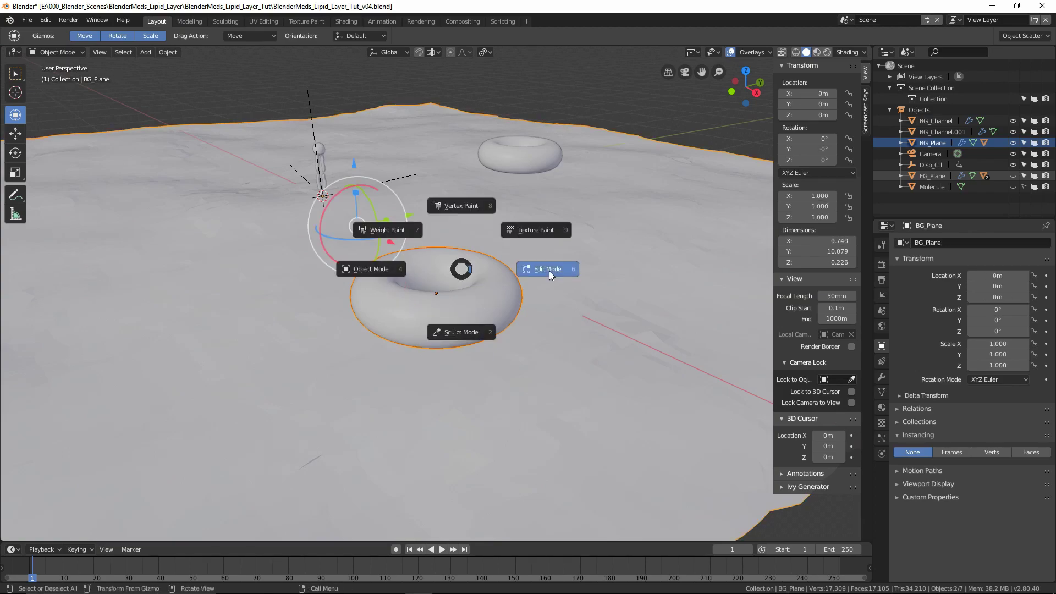
pyautogui.click(549, 271)
pyautogui.moveTo(543, 271); pyautogui.dragTo(457, 317, button='middle')
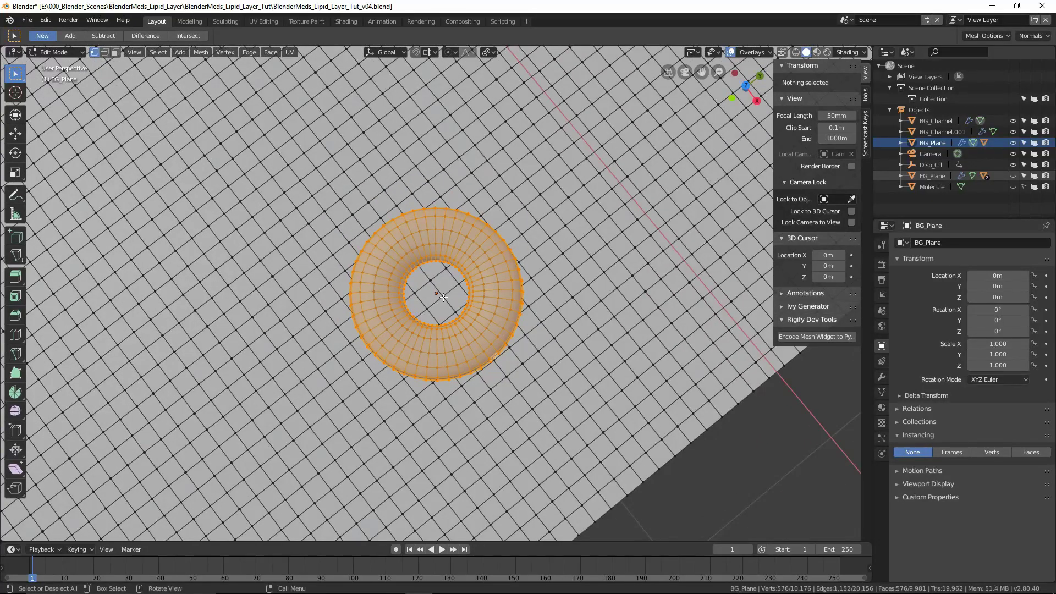
pyautogui.click(443, 297)
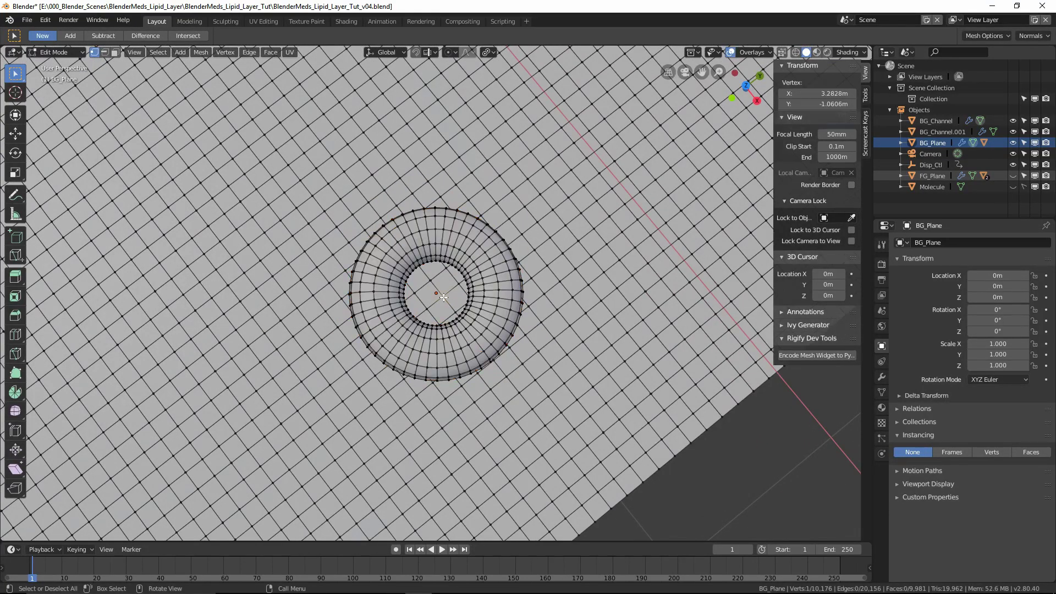
pyautogui.click(231, 57)
pyautogui.click(256, 276)
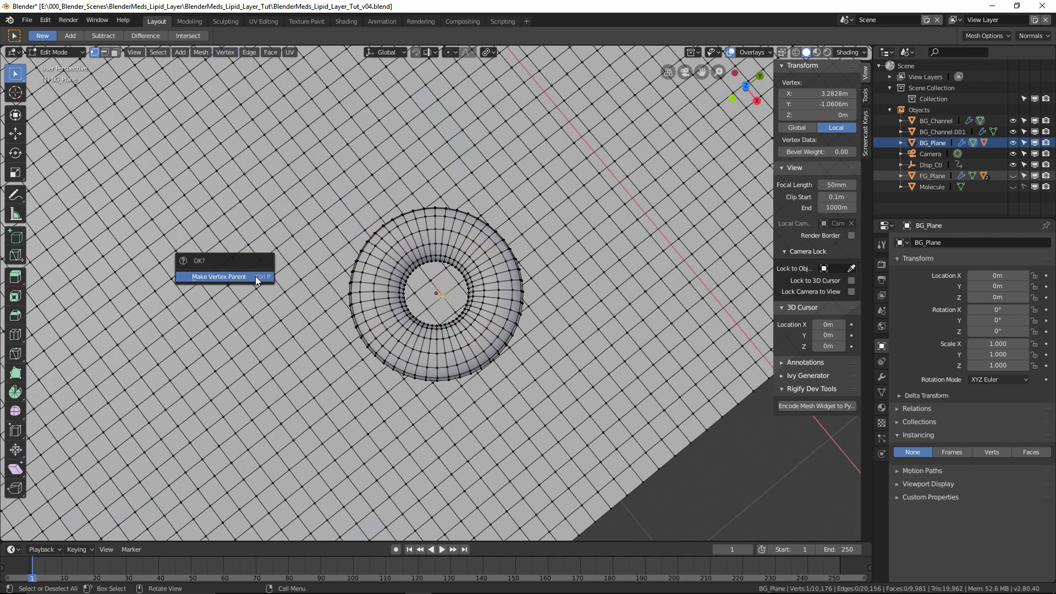
pyautogui.click(255, 276)
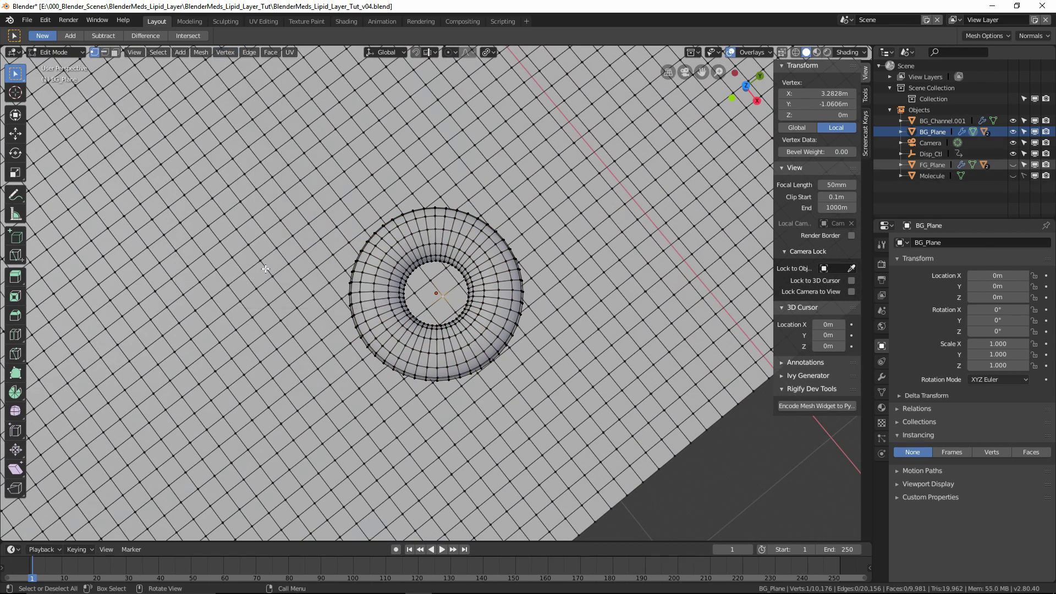
pyautogui.hotkey('ctrl', 'Tab')
pyautogui.click(212, 280)
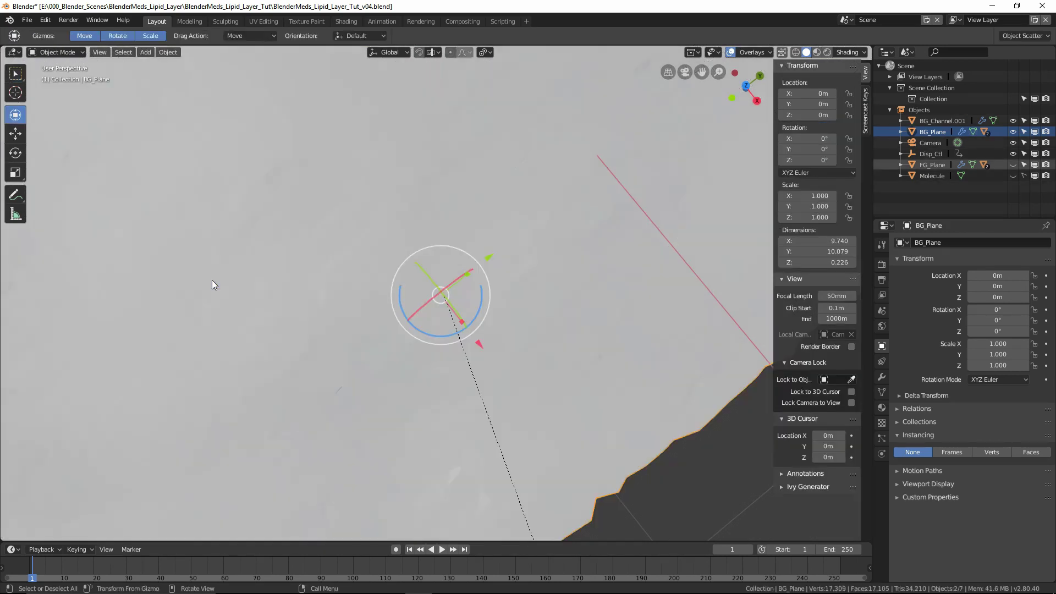
# Step: Set BG_Channel's X, Y and Z location to 0 so it sits at its parent vertex
pyautogui.moveTo(306, 333); pyautogui.dragTo(456, 248, button='middle')
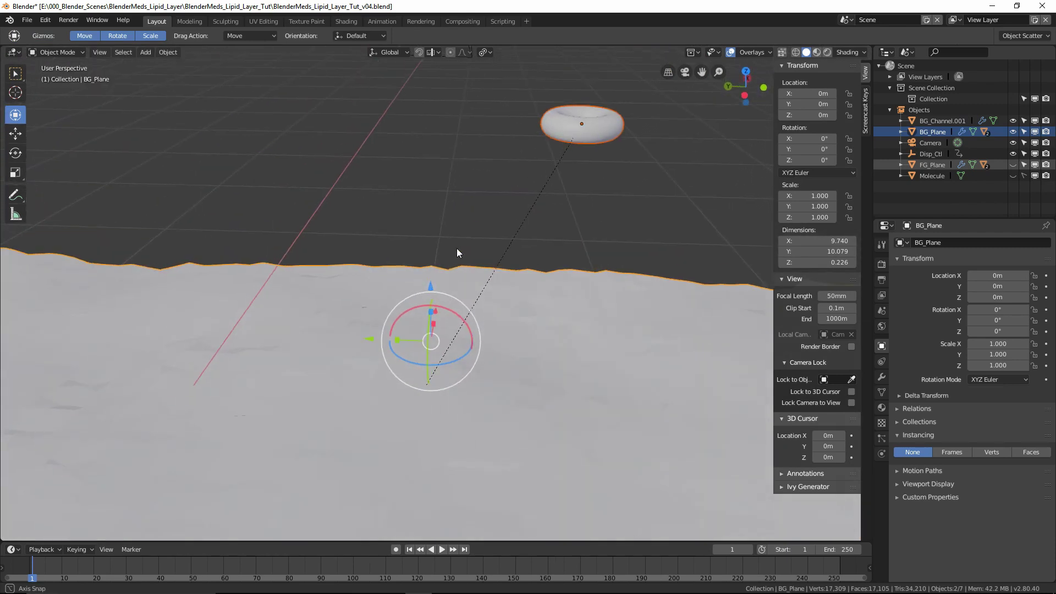
pyautogui.click(612, 126)
pyautogui.click(813, 93)
pyautogui.click(810, 93)
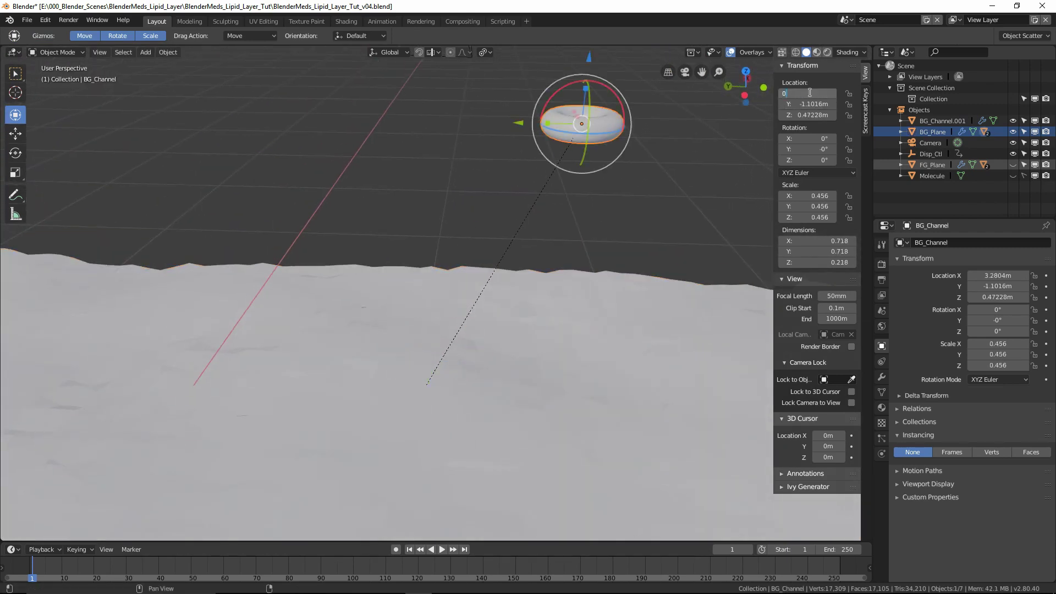
pyautogui.write('0')
pyautogui.press('Tab')
pyautogui.press('Tab')
pyautogui.write('0')
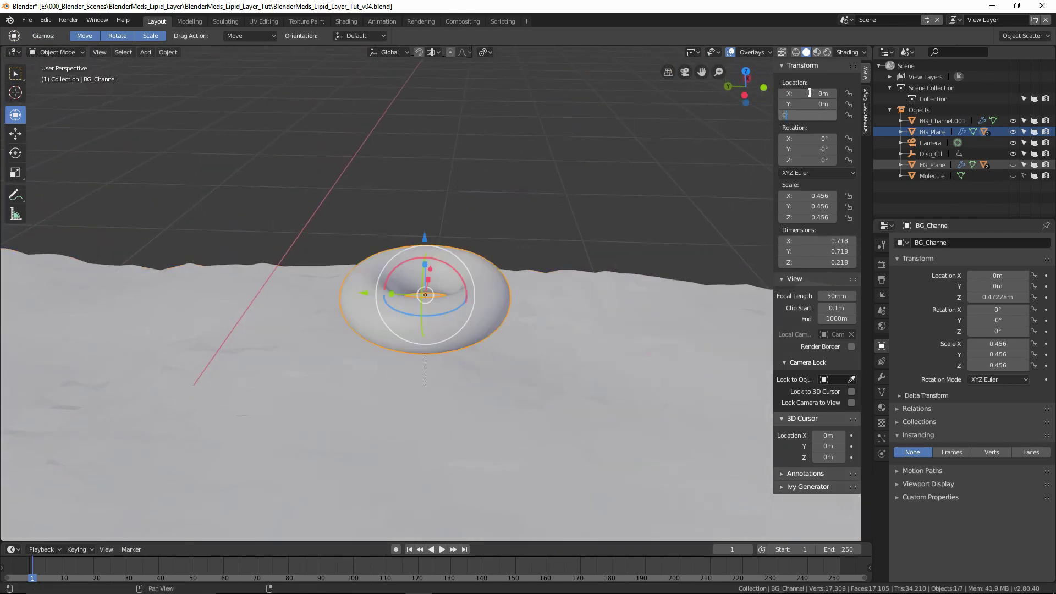
pyautogui.press('Return')
# Step: Select BG_Channel.001 together with BG_Plane as the active object and enter Edit Mode
pyautogui.moveTo(500, 233); pyautogui.dragTo(370, 220, button='middle')
pyautogui.click(420, 175)
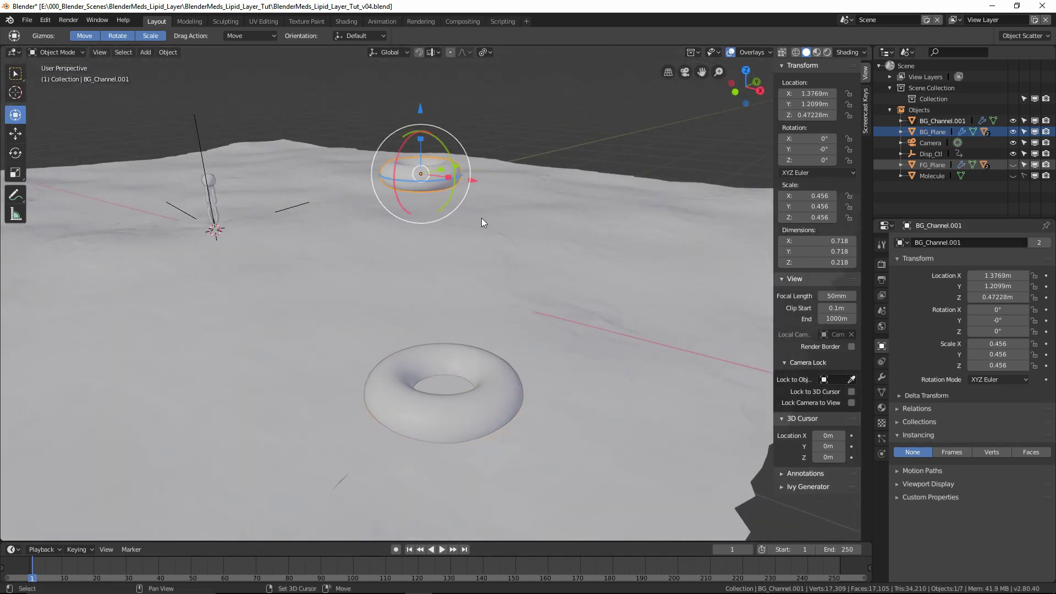
pyautogui.keyDown('shift'); pyautogui.click(481, 220); pyautogui.keyUp('shift')
pyautogui.click(420, 175)
pyautogui.press('KP_Decimal')
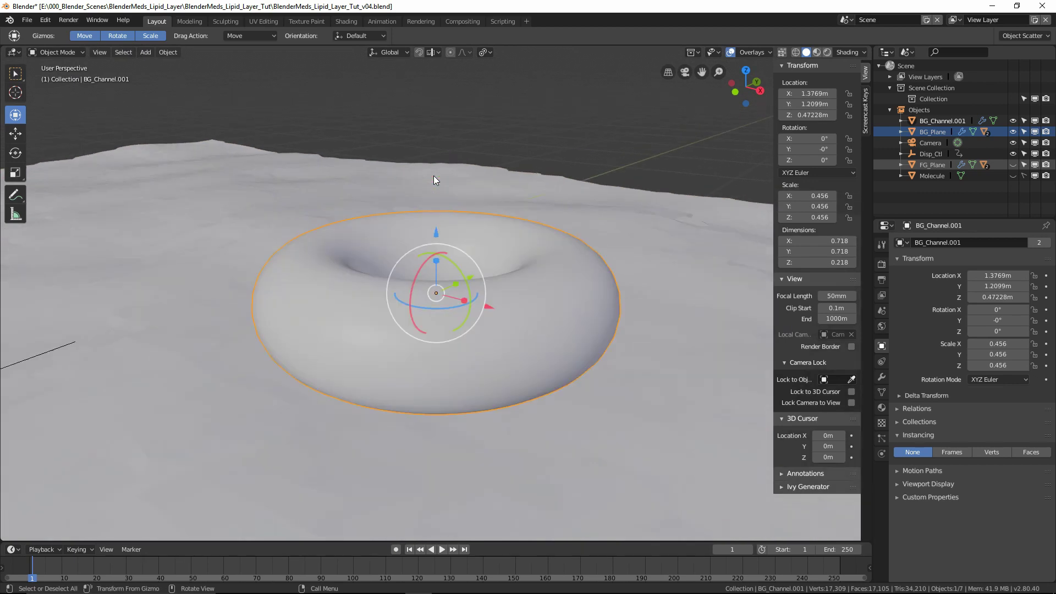
pyautogui.click(615, 347)
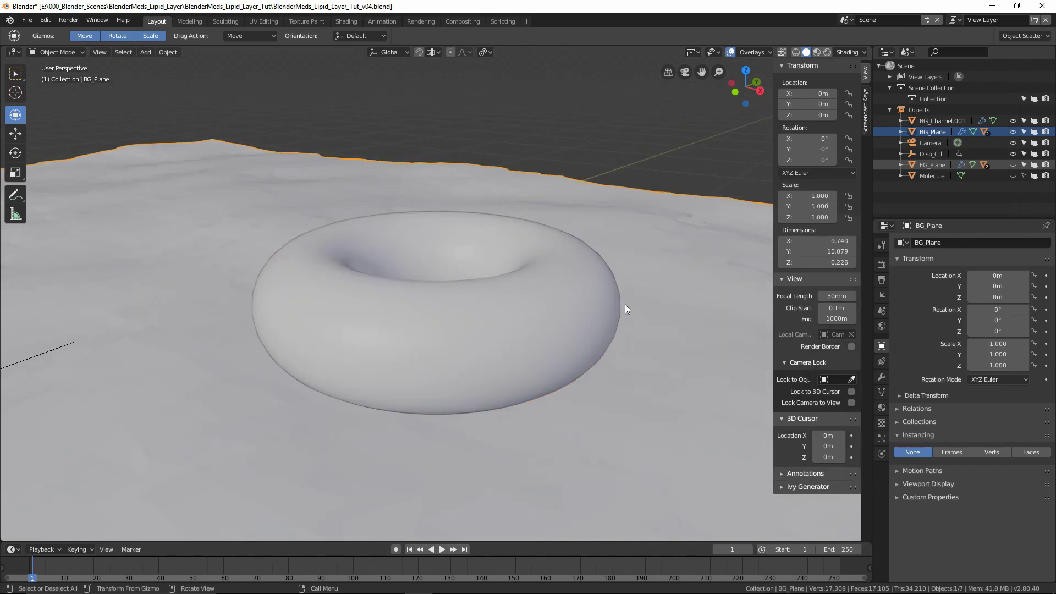
pyautogui.click(596, 328)
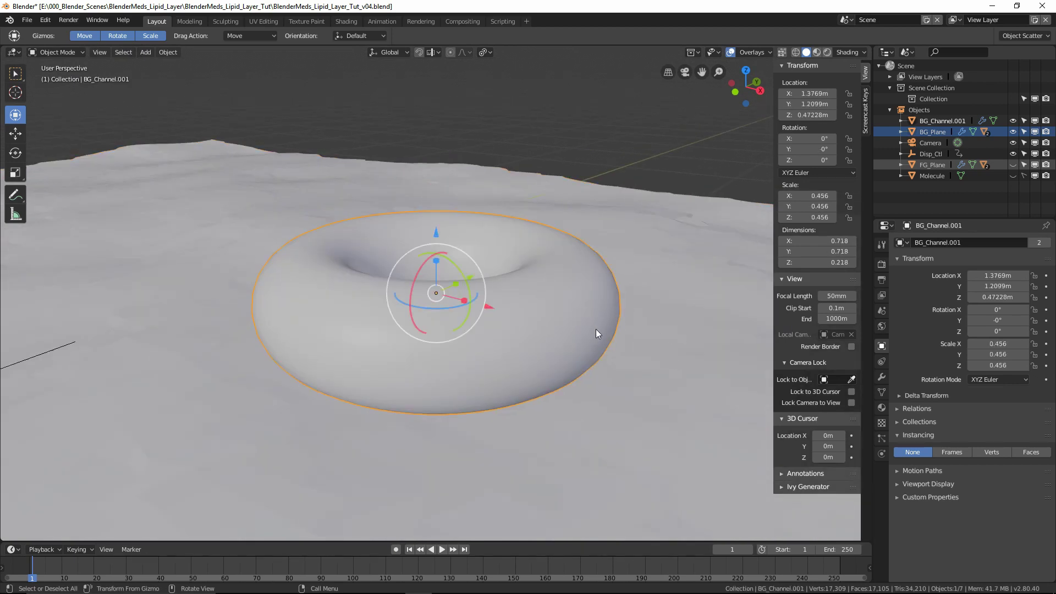
pyautogui.click(662, 293)
pyautogui.hotkey('ctrl', 'Tab')
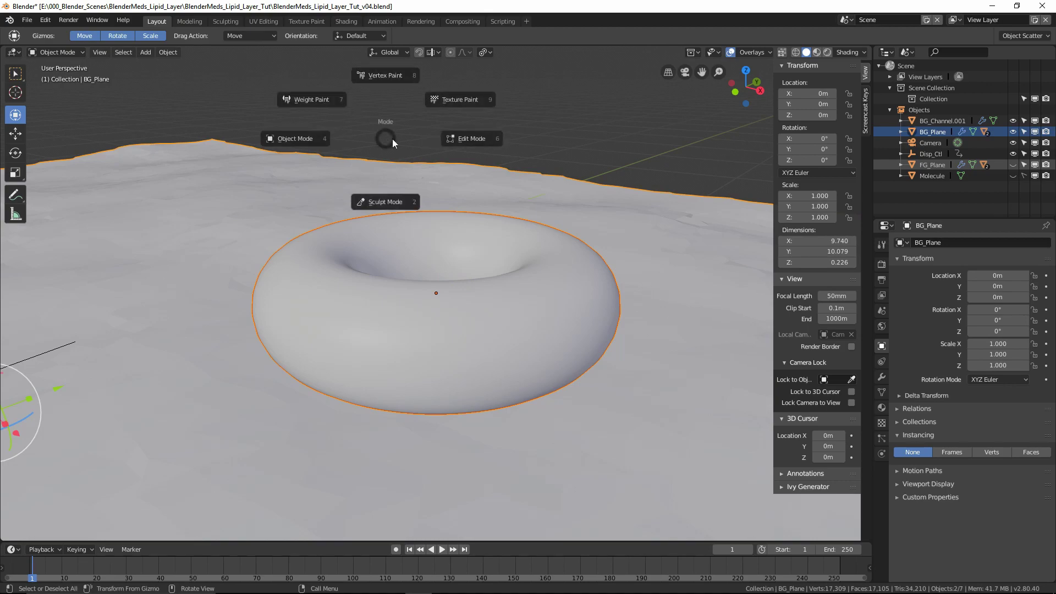
pyautogui.click(472, 138)
# Step: Make the BG_Plane vertex inside BG_Channel.001's hole its vertex parent and return to Object Mode
pyautogui.moveTo(448, 190); pyautogui.dragTo(443, 288, button='middle')
pyautogui.click(493, 321)
pyautogui.moveTo(493, 321); pyautogui.dragTo(489, 245, button='middle')
pyautogui.click(229, 56)
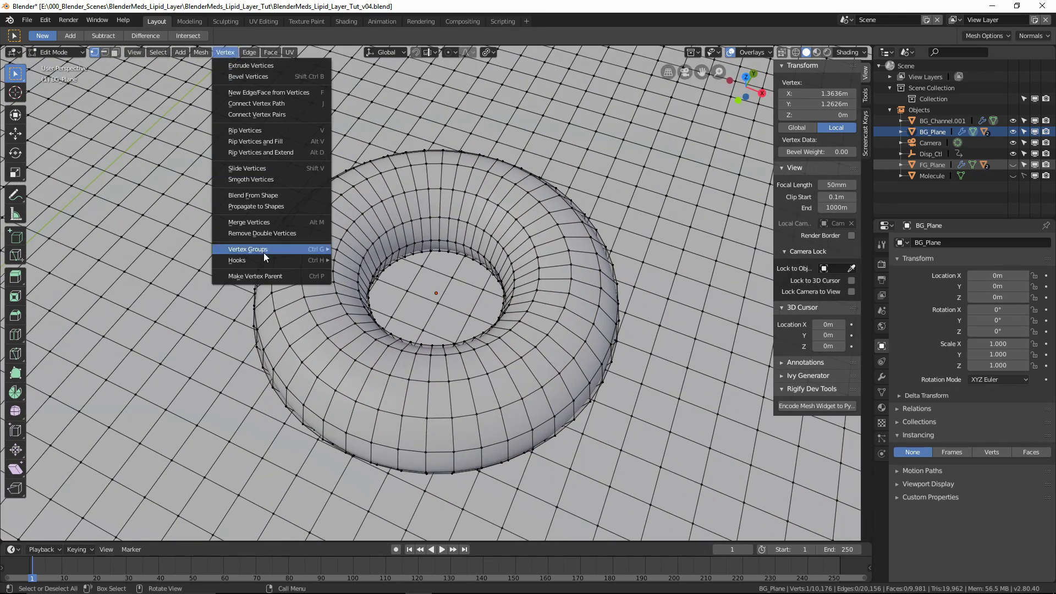
pyautogui.click(258, 275)
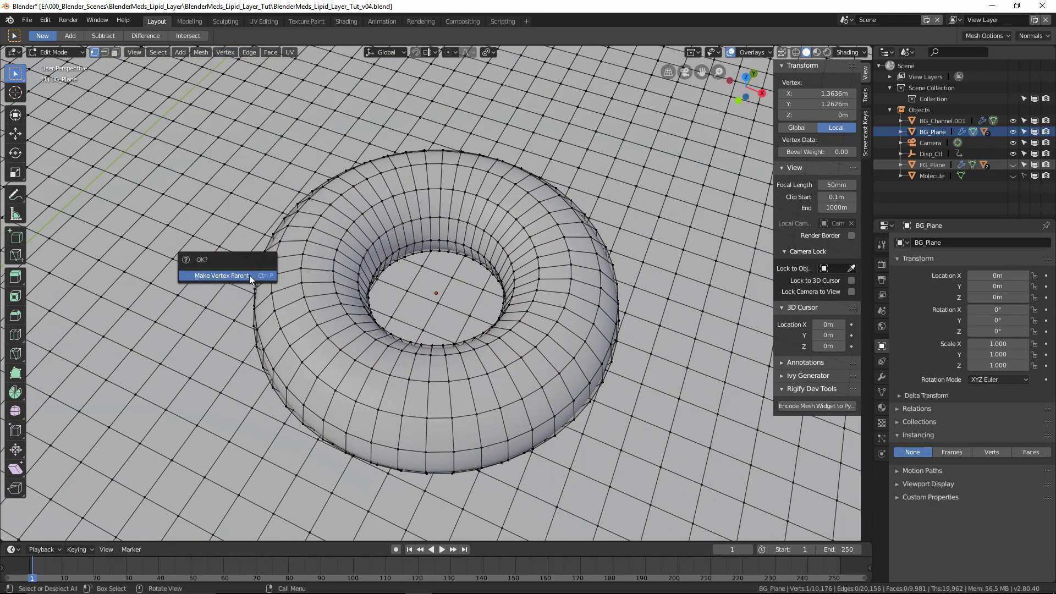
pyautogui.click(249, 275)
pyautogui.hotkey('ctrl', 'Tab')
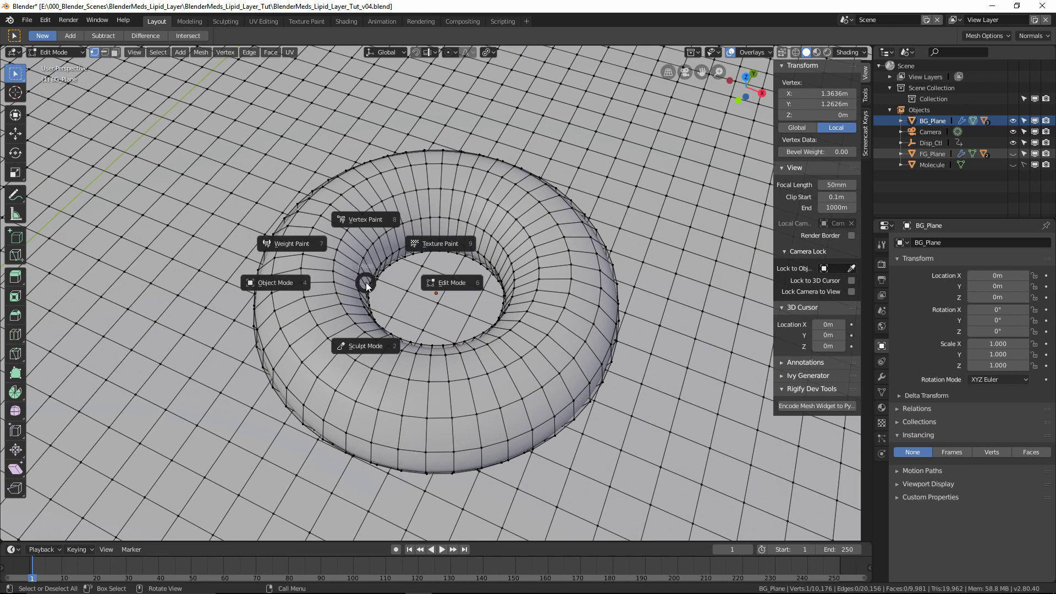
pyautogui.click(271, 283)
# Step: Set BG_Channel.001's X, Y and Z location to 0 and clear the selection
pyautogui.scroll(-6, 380, 347)
pyautogui.moveTo(329, 355); pyautogui.dragTo(487, 259, button='middle')
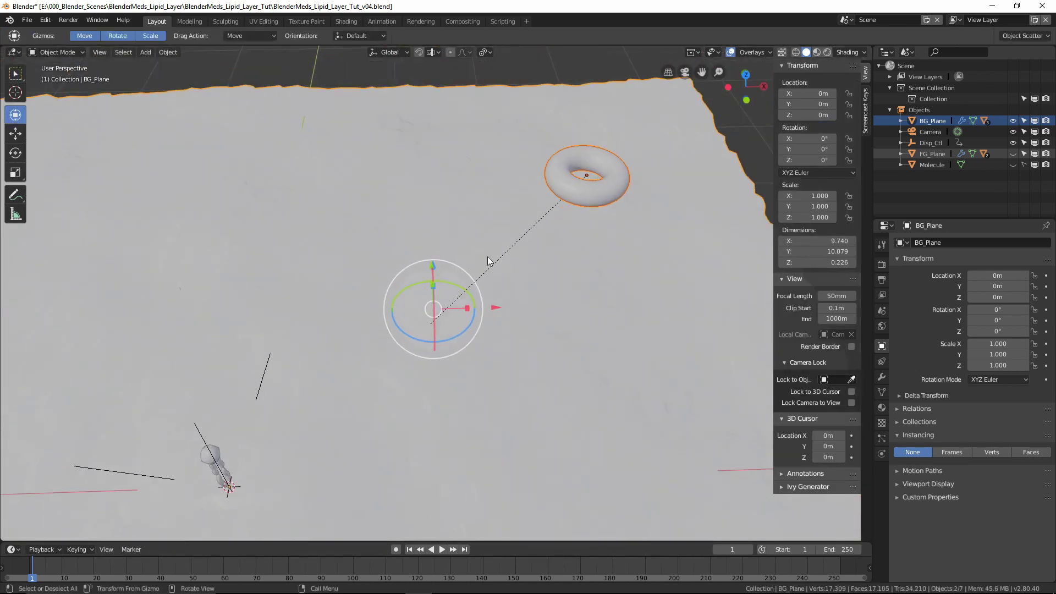
pyautogui.click(608, 177)
pyautogui.click(815, 93)
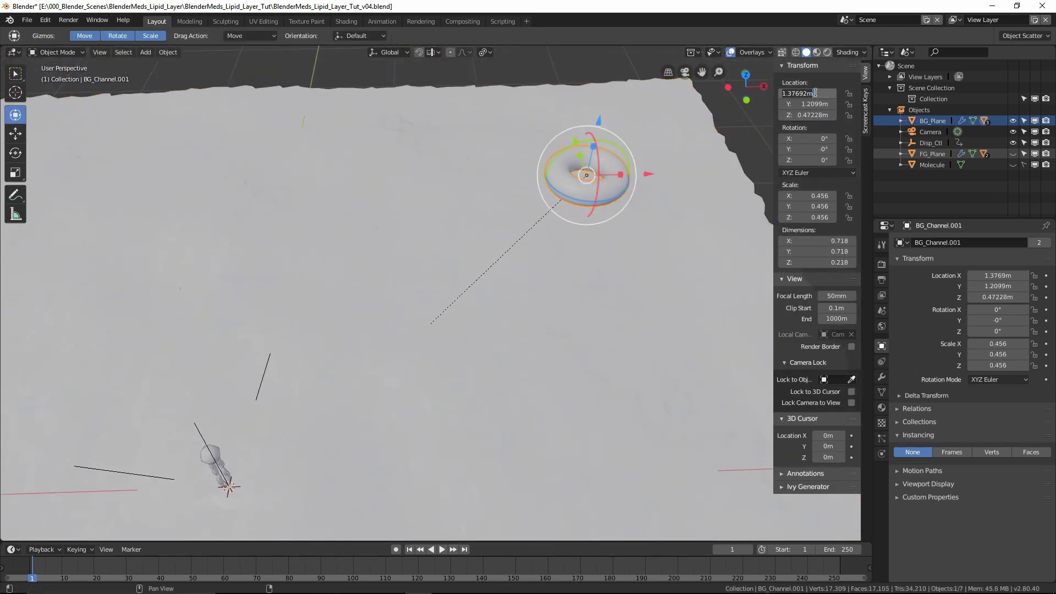
pyautogui.write('0')
pyautogui.press('Tab')
pyautogui.write('0')
pyautogui.press('Tab')
pyautogui.write('0')
pyautogui.press('Tab')
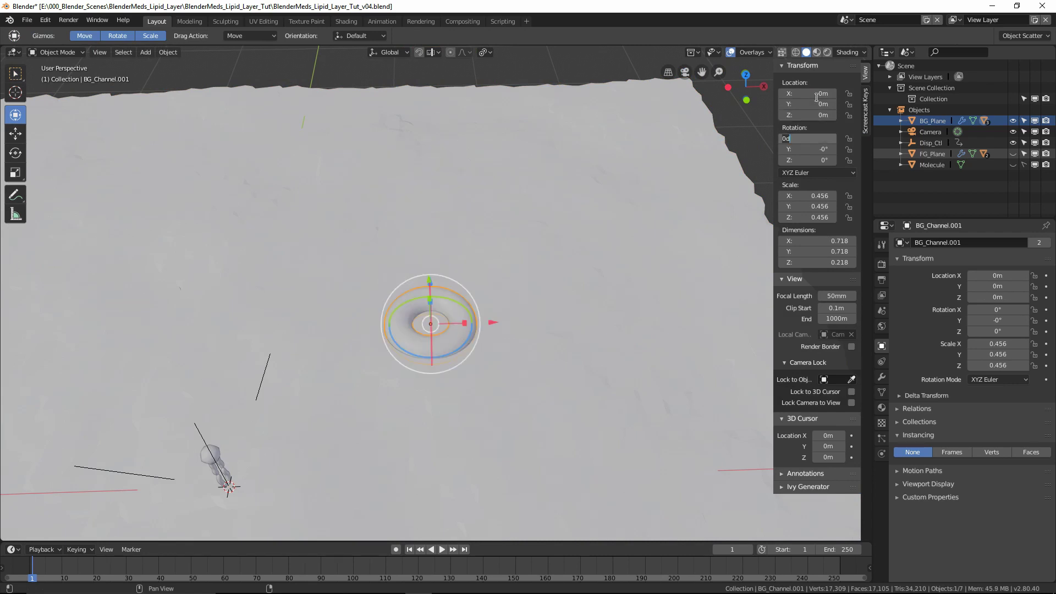
pyautogui.click(751, 135)
pyautogui.click(752, 135)
# Step: Select both channel rings on the plane and expand BG_Plane's hierarchy to examine its children
pyautogui.moveTo(509, 297); pyautogui.dragTo(483, 298, button='middle')
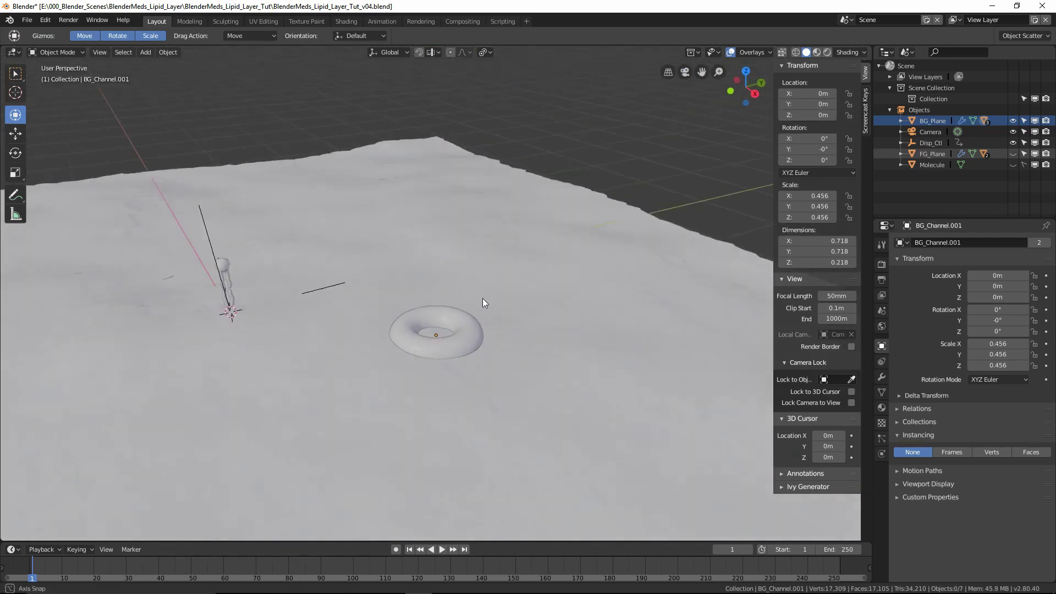
pyautogui.scroll(-5, 473, 309)
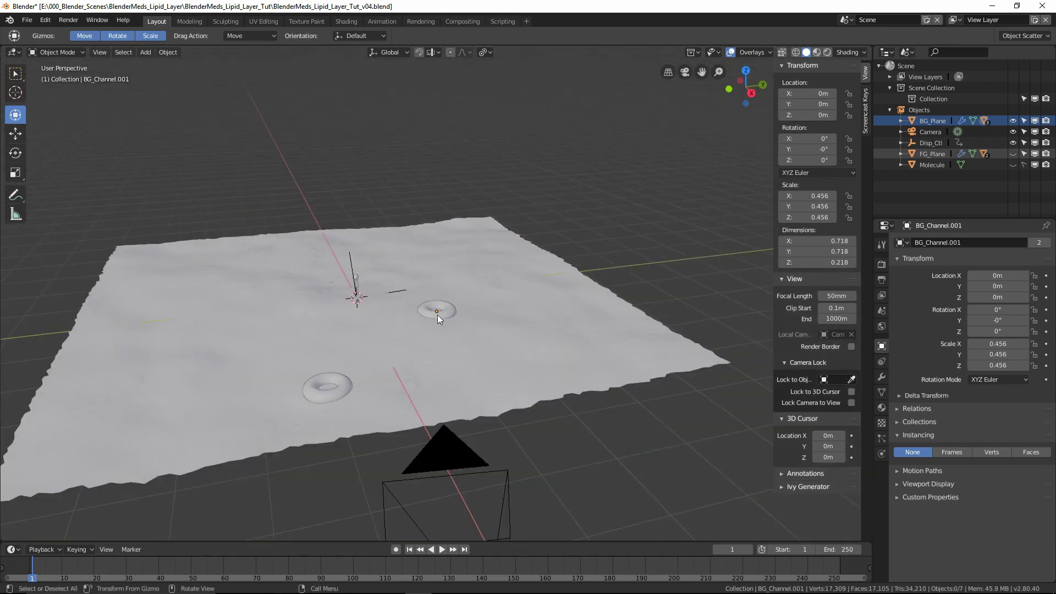
pyautogui.click(438, 317)
pyautogui.keyDown('shift'); pyautogui.click(329, 379); pyautogui.keyUp('shift')
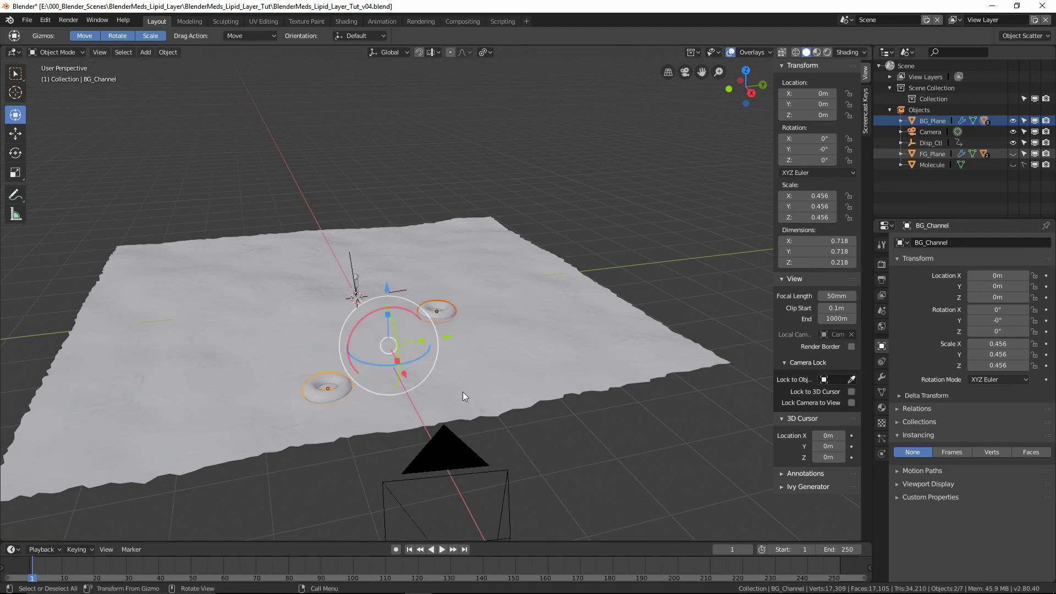
pyautogui.moveTo(463, 392); pyautogui.dragTo(457, 308, button='middle')
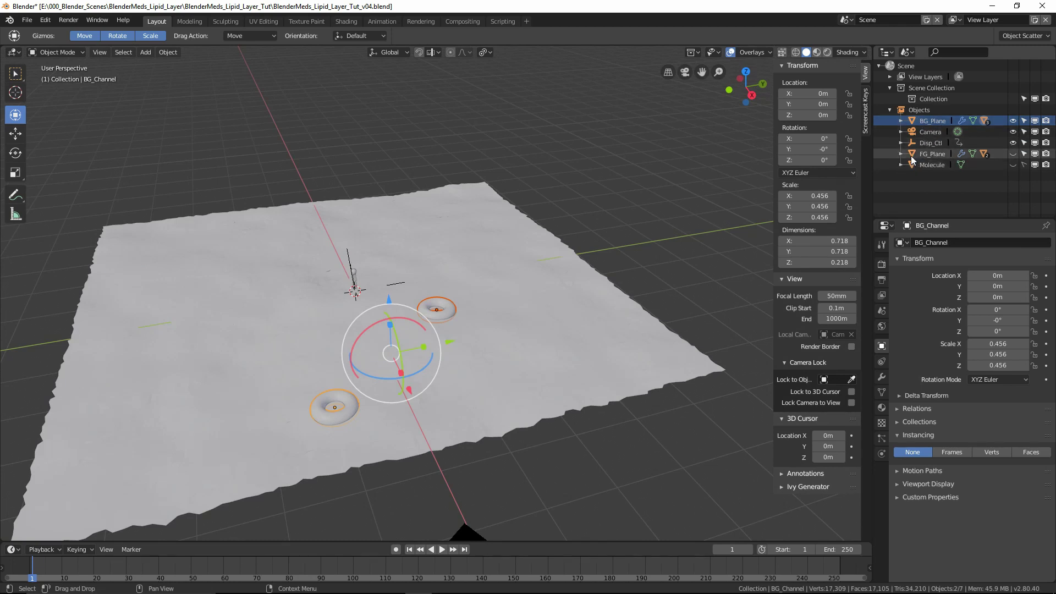
pyautogui.click(900, 121)
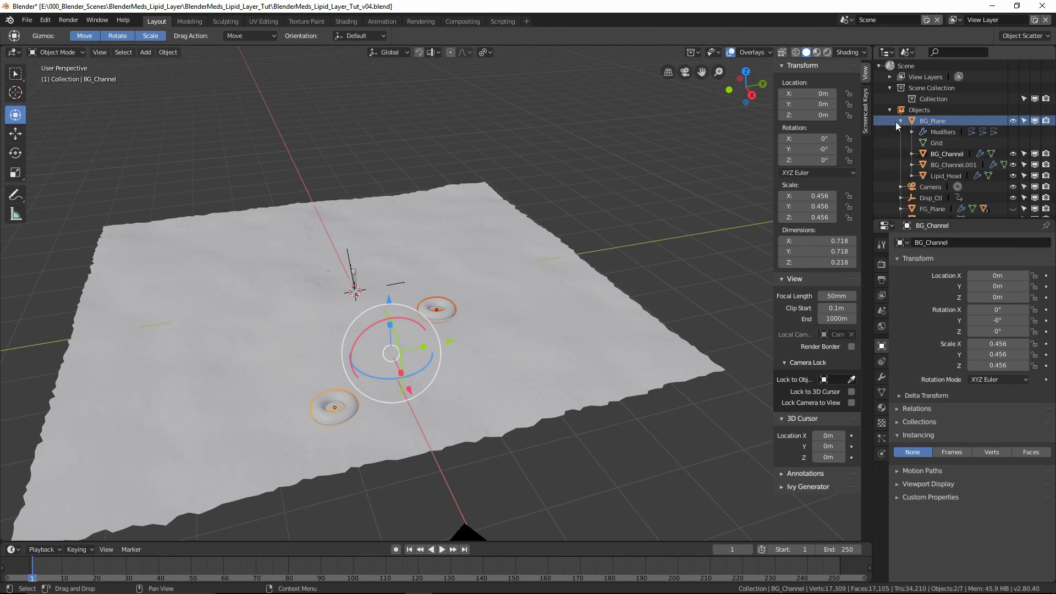
# Step: Try Faces instancing on BG_Plane, check BG_Channel.001, and set BG_Plane's instancing back to None
pyautogui.click(1025, 452)
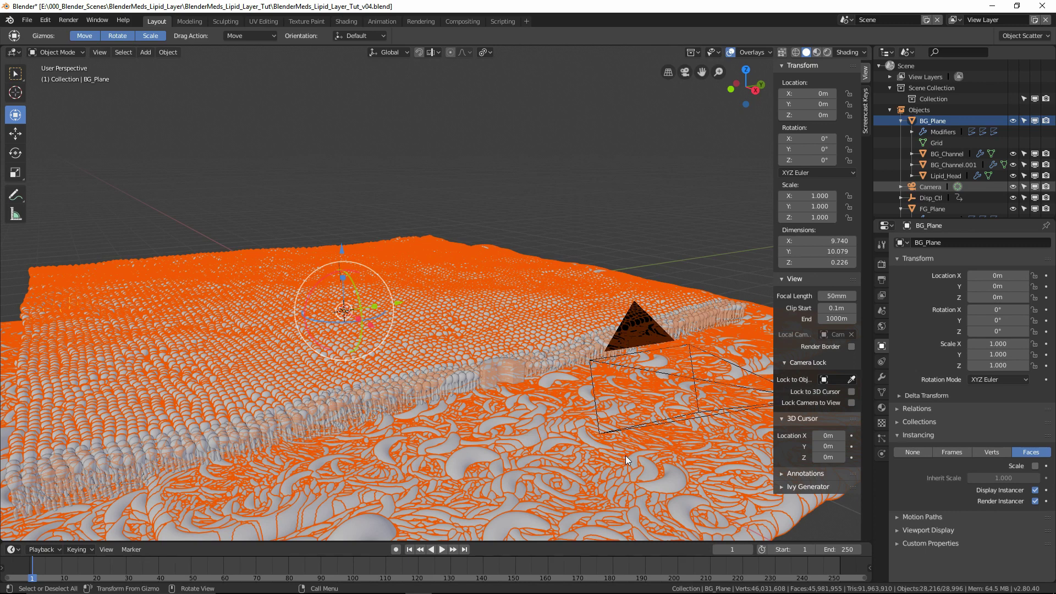
pyautogui.click(953, 165)
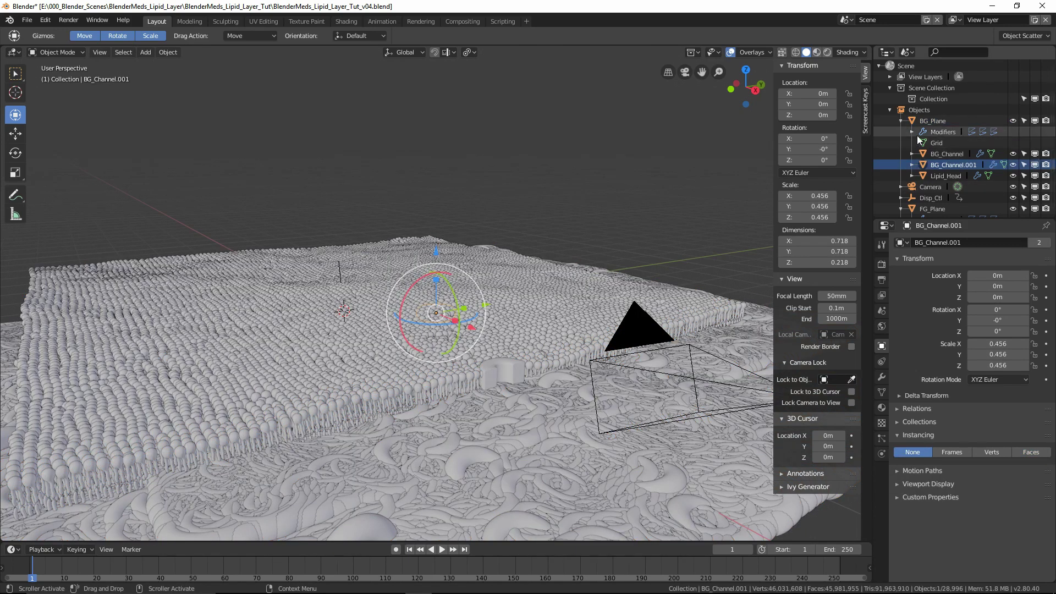
pyautogui.click(928, 122)
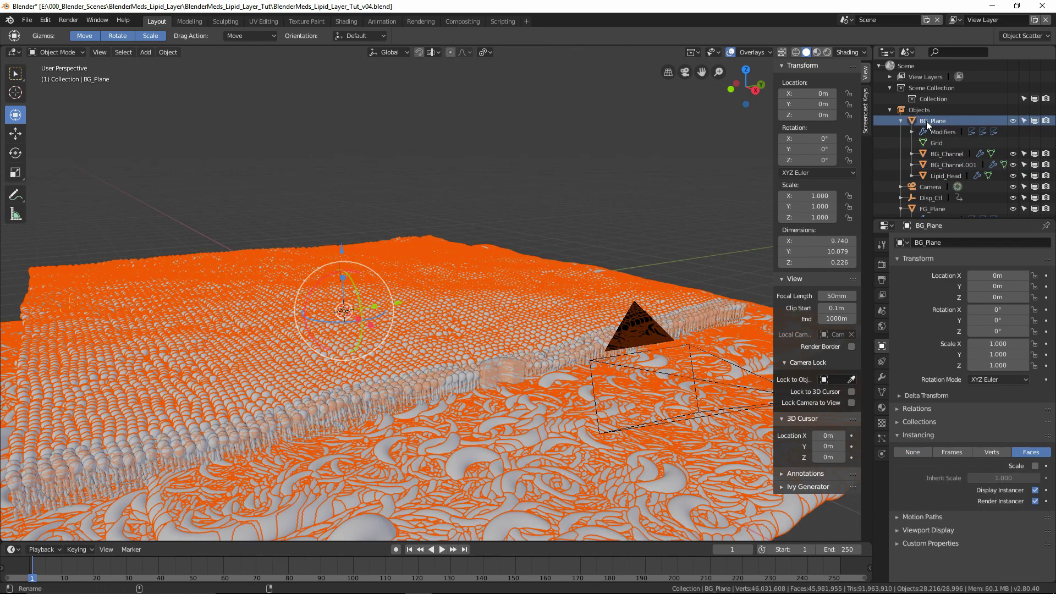
pyautogui.click(913, 453)
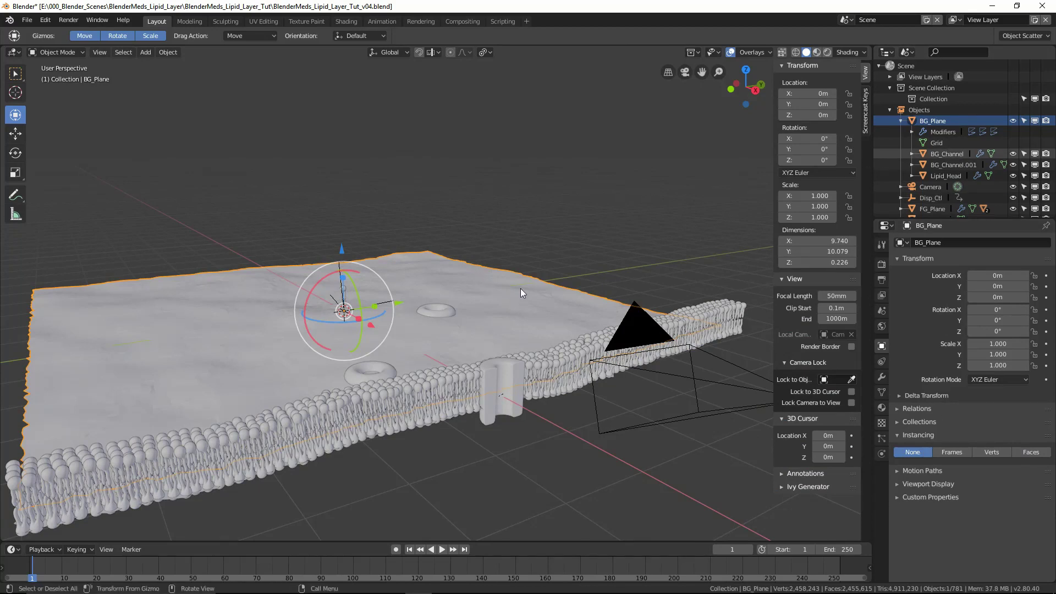
# Step: Paste a duplicate of BG_Plane into the scene and inspect its hierarchy
pyautogui.hotkey('ctrl', 'v')
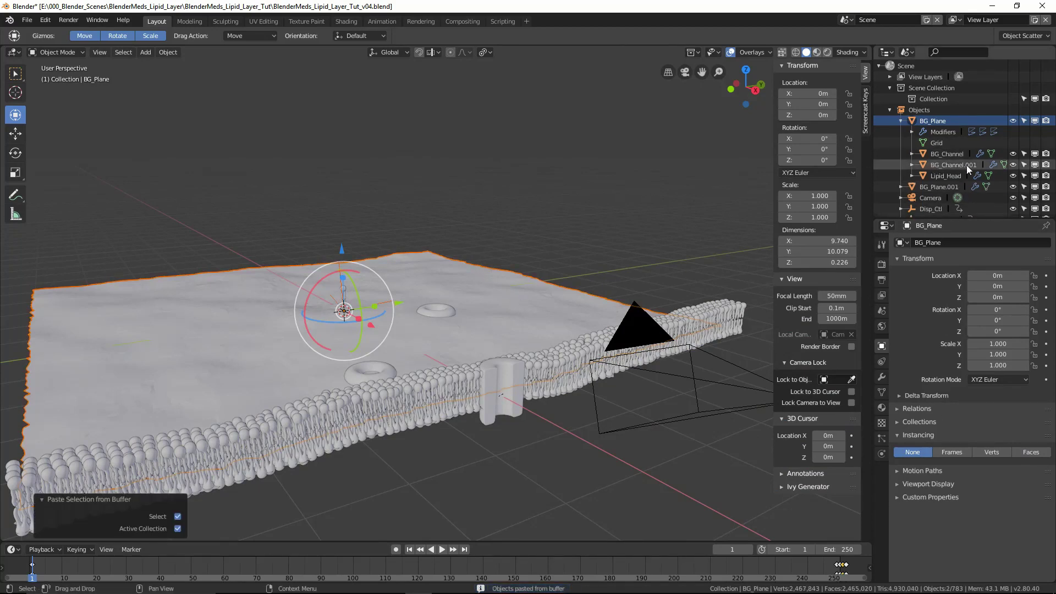
pyautogui.click(938, 187)
pyautogui.click(898, 187)
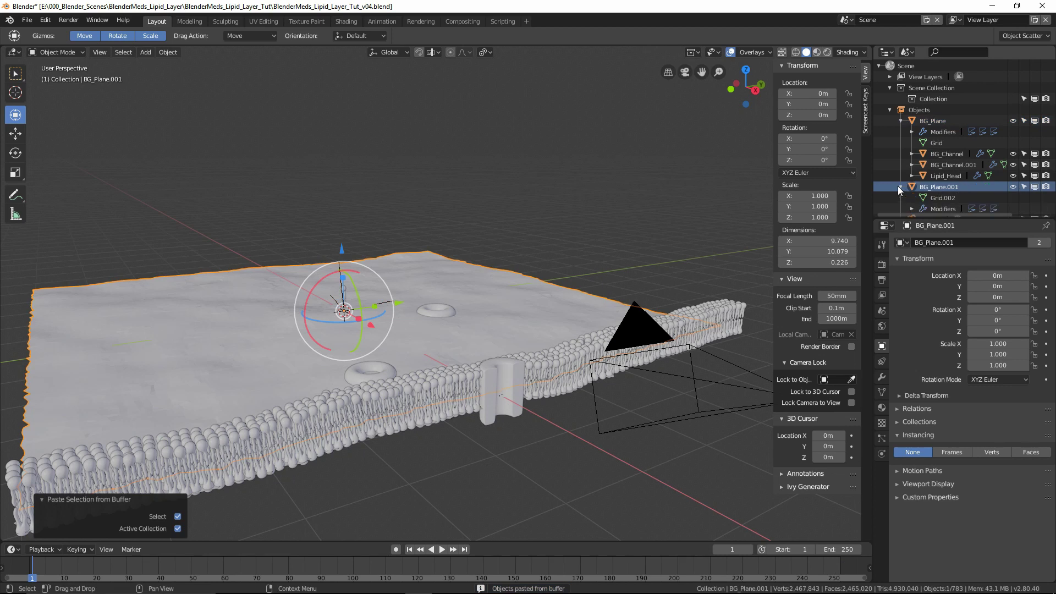
pyautogui.click(898, 186)
# Step: Try to reparent BG_Channel.001 from BG_Plane to the pasted BG_Plane.001, and undo the change
pyautogui.click(935, 165)
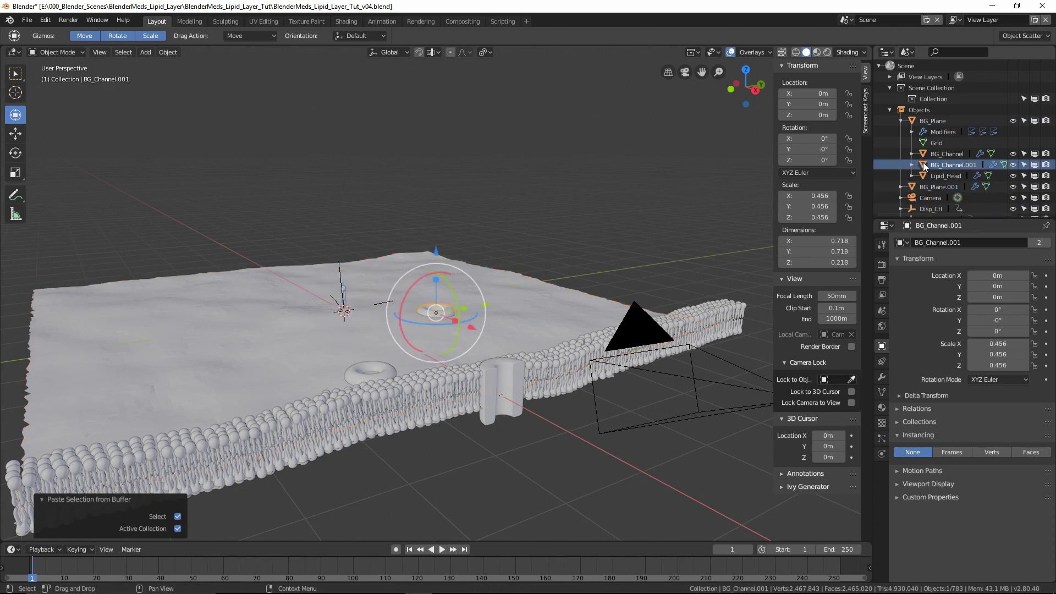
pyautogui.moveTo(923, 163); pyautogui.dragTo(919, 189)
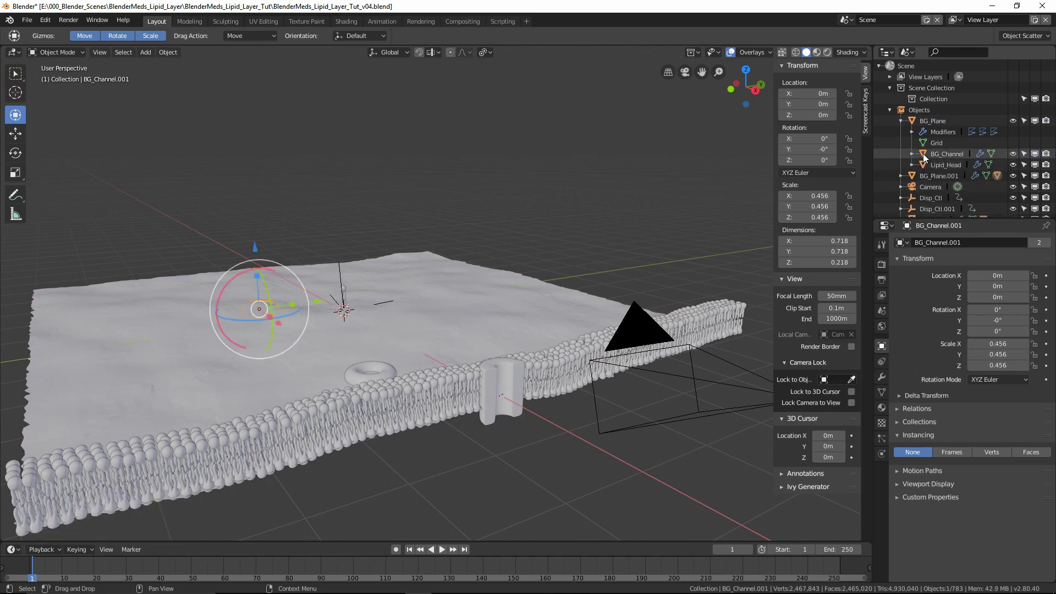
pyautogui.hotkey('ctrl', 'z')
# Step: Reparent Lipid_Head from BG_Plane to BG_Plane.001 and set BG_Plane.001's instancing to Faces
pyautogui.click(923, 175)
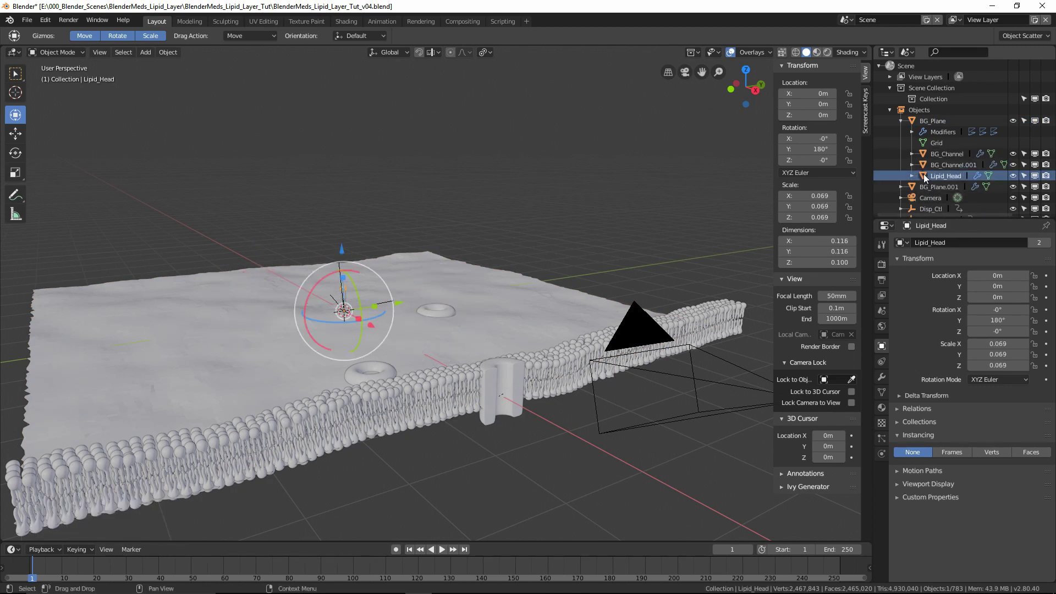
pyautogui.moveTo(923, 174); pyautogui.dragTo(919, 187)
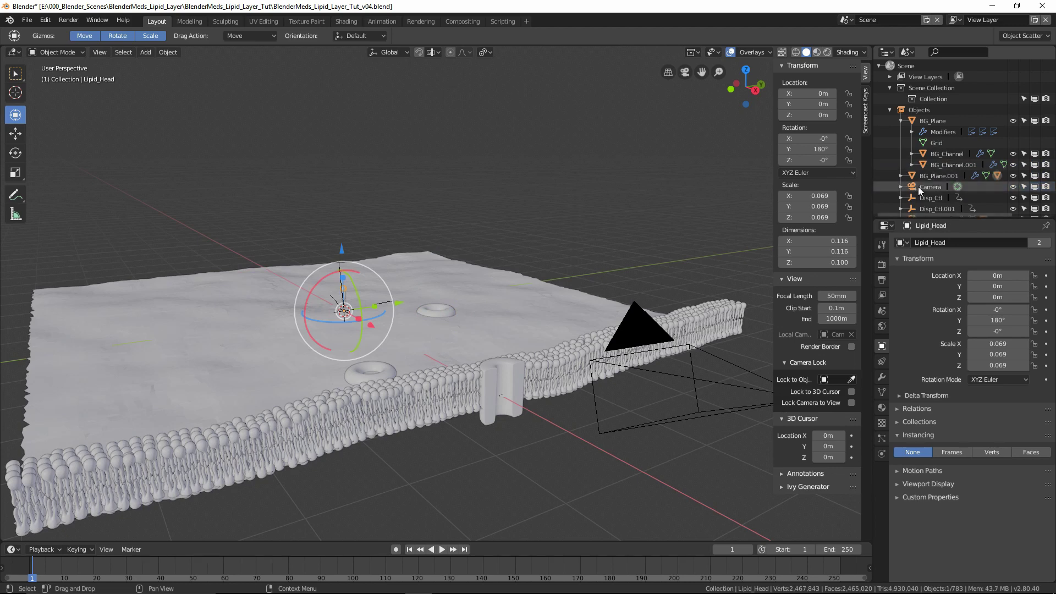
pyautogui.click(901, 175)
pyautogui.click(912, 174)
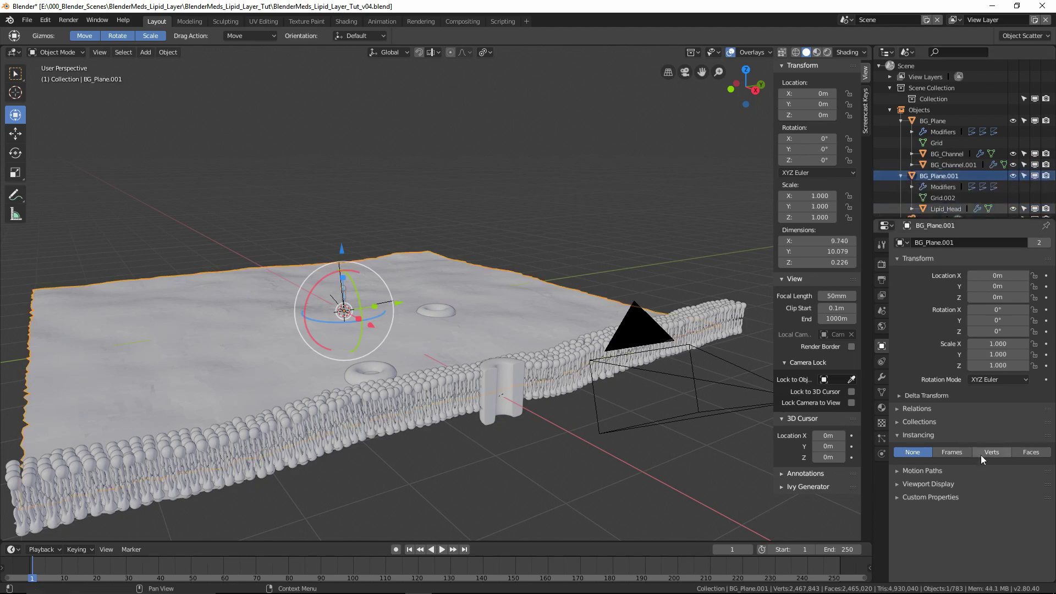
pyautogui.click(1026, 453)
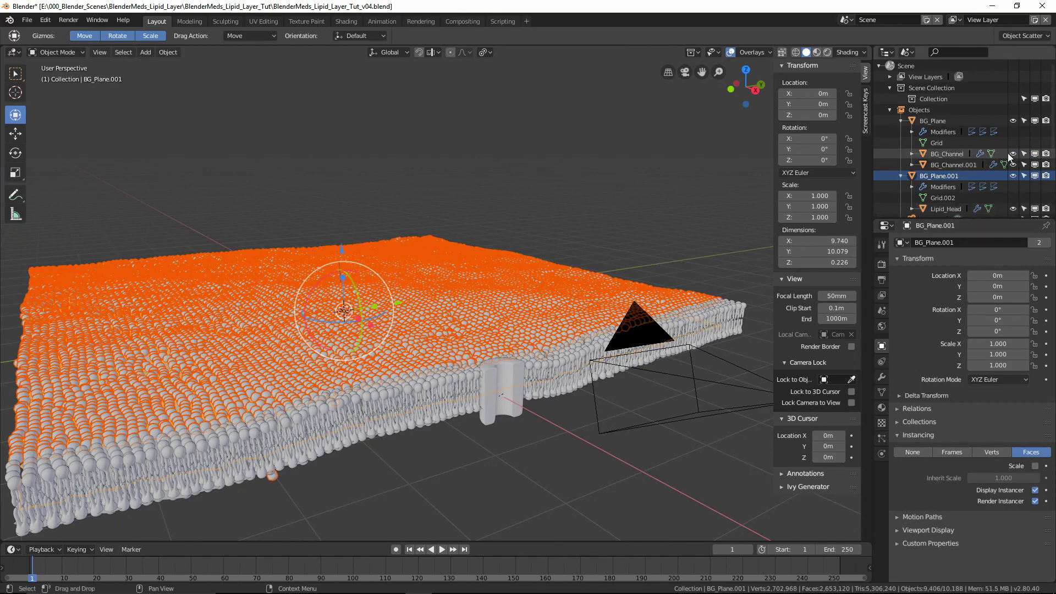
# Step: Raise BG_Channel by about 0.46 m and BG_Channel.001 by about 0.47 m along Z
pyautogui.click(926, 156)
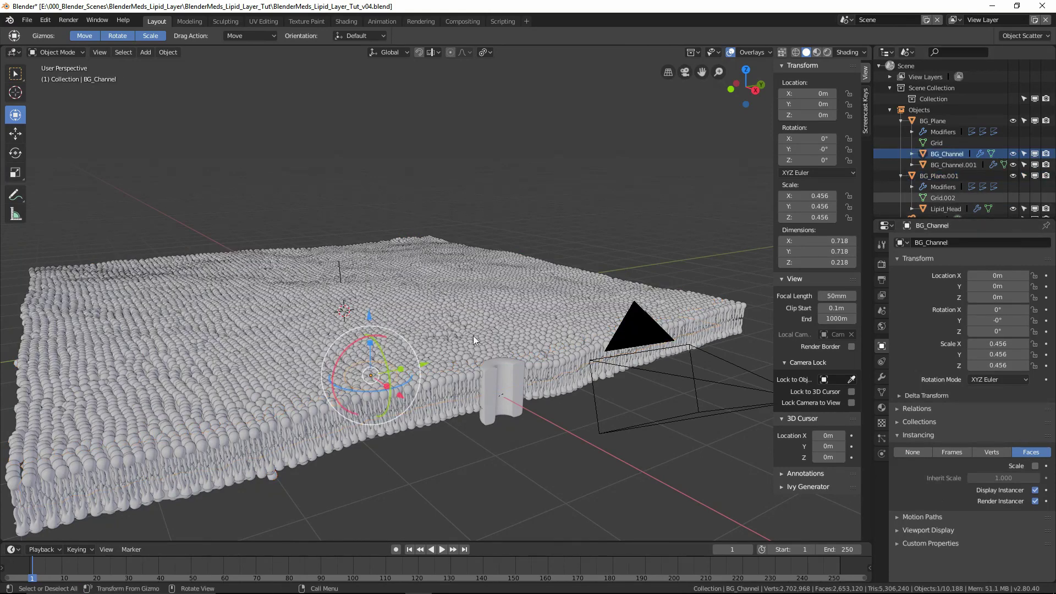
pyautogui.moveTo(371, 315); pyautogui.dragTo(367, 296)
pyautogui.click(924, 164)
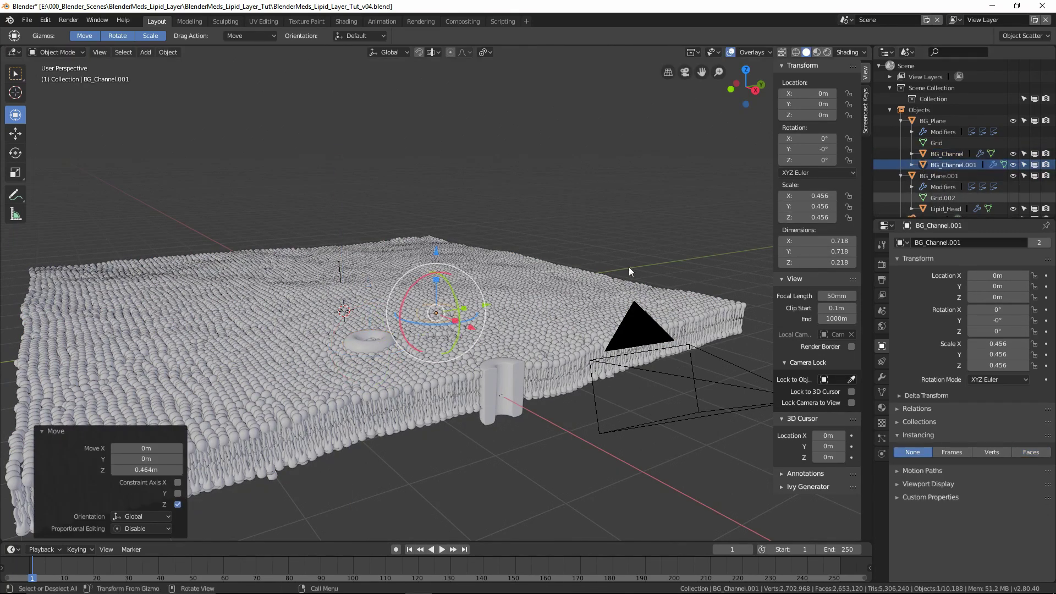
pyautogui.moveTo(435, 265); pyautogui.dragTo(436, 224)
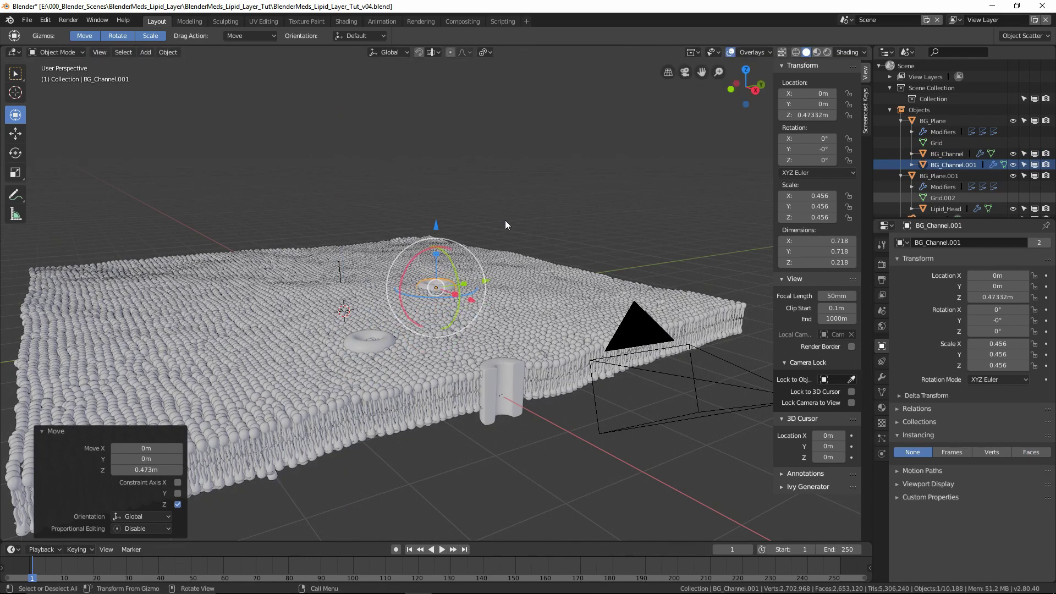
# Step: Play the membrane animation through the camera view and return to frame 1
pyautogui.press('KP_0')
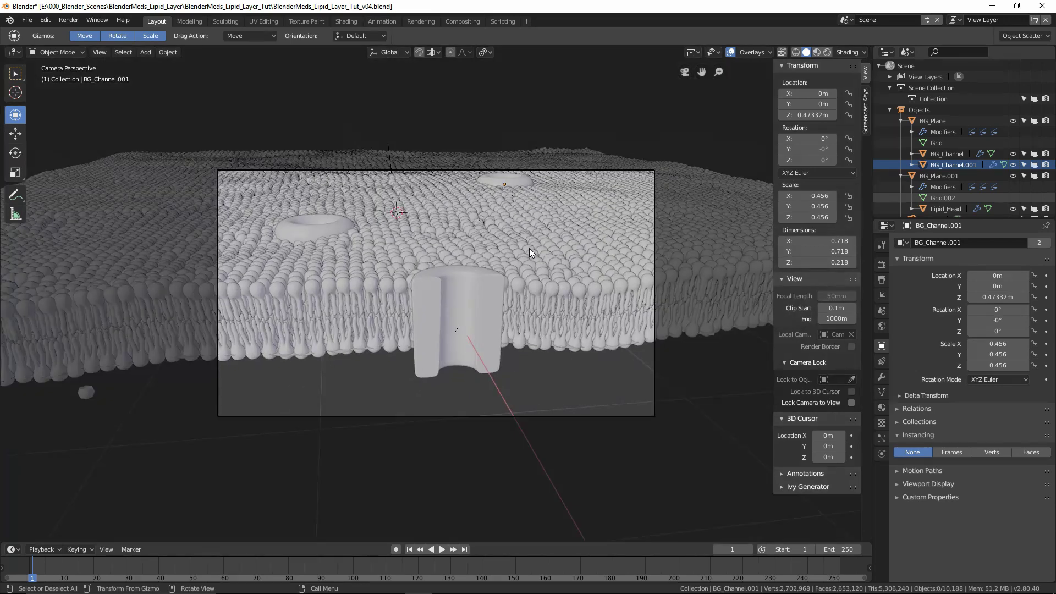
pyautogui.click(442, 549)
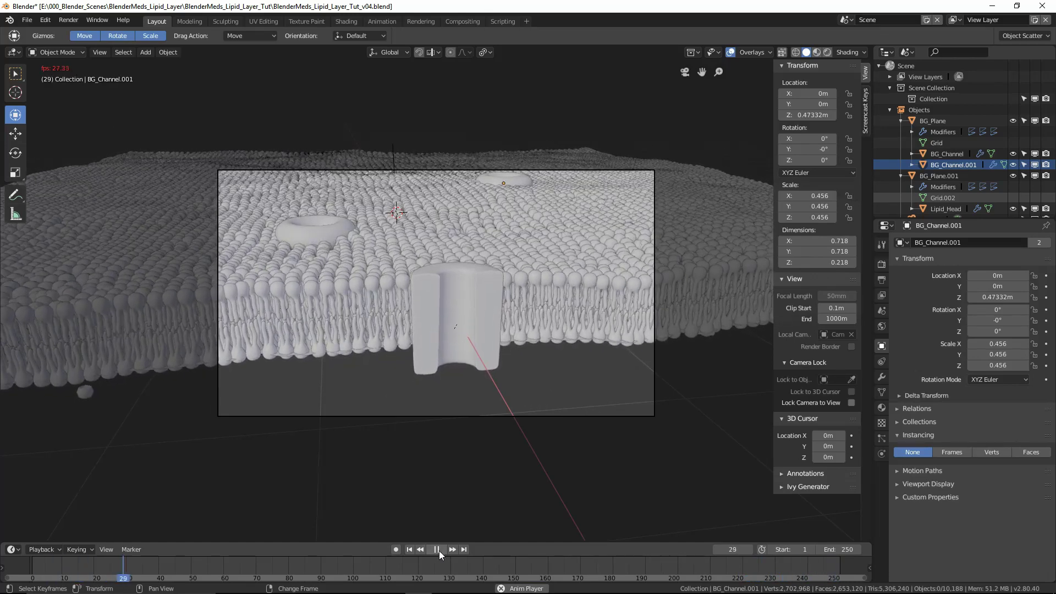
pyautogui.click(439, 549)
pyautogui.moveTo(92, 568); pyautogui.dragTo(33, 567)
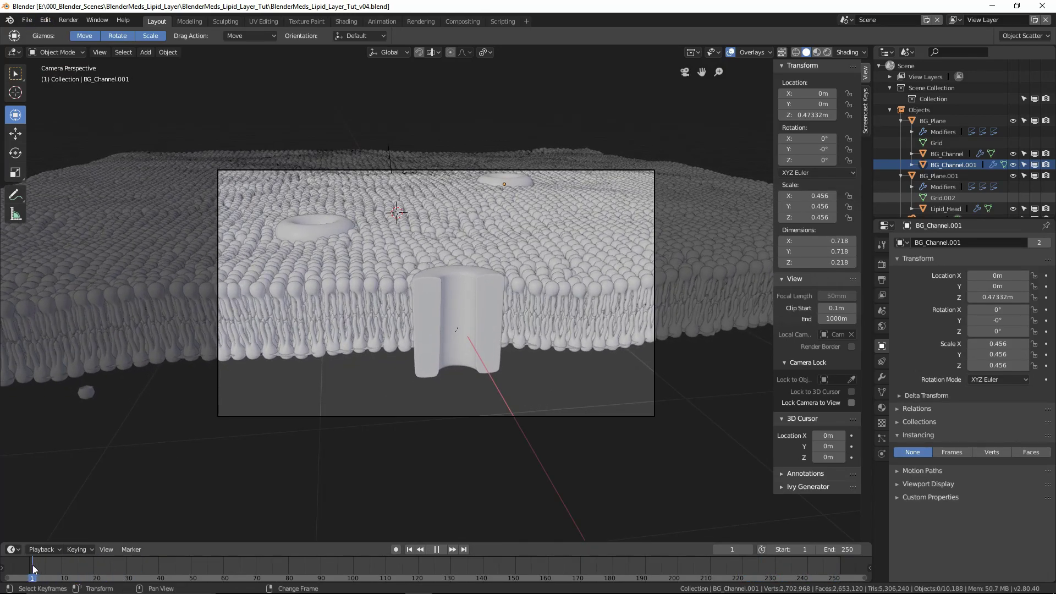
# Step: Collapse the BG_Plane and BG_Plane.001 hierarchies and inspect the row of instanced channels beside the membrane
pyautogui.click(903, 122)
pyautogui.click(901, 120)
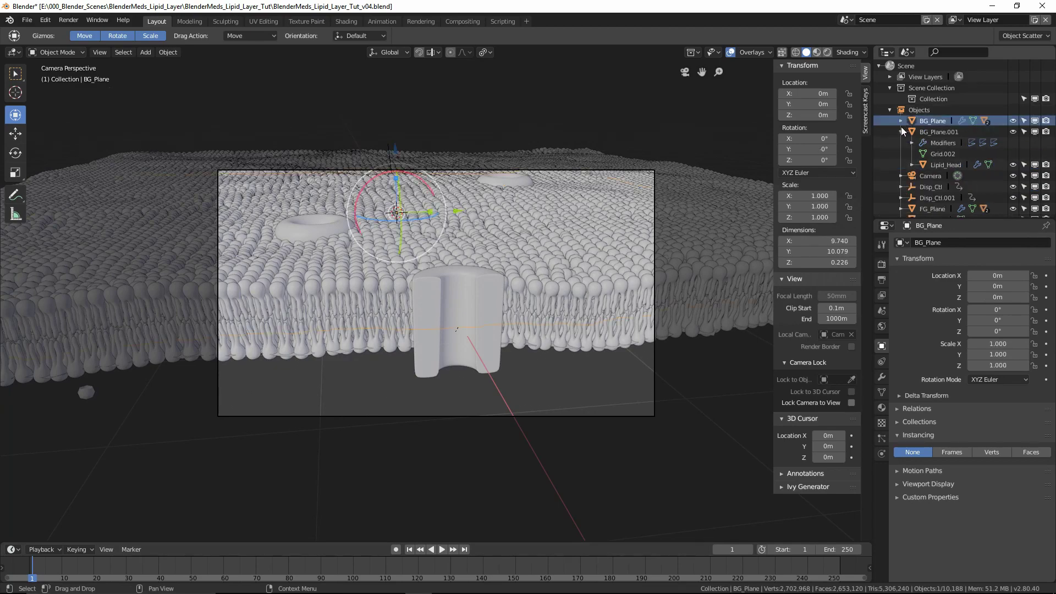
pyautogui.click(901, 132)
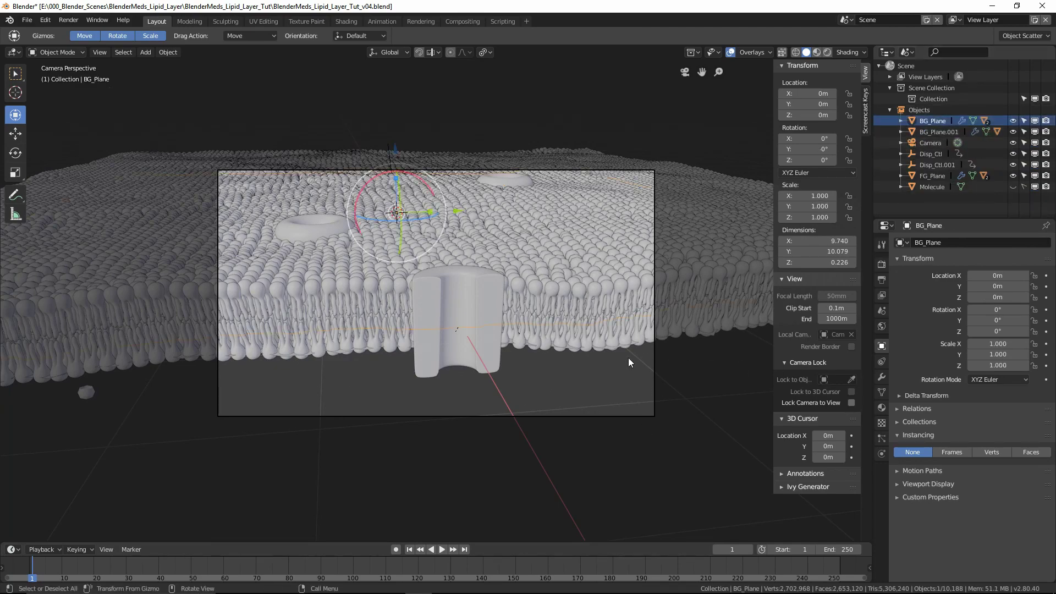
pyautogui.moveTo(629, 357); pyautogui.dragTo(623, 325, button='middle')
pyautogui.scroll(-5, 512, 321)
pyautogui.click(518, 335)
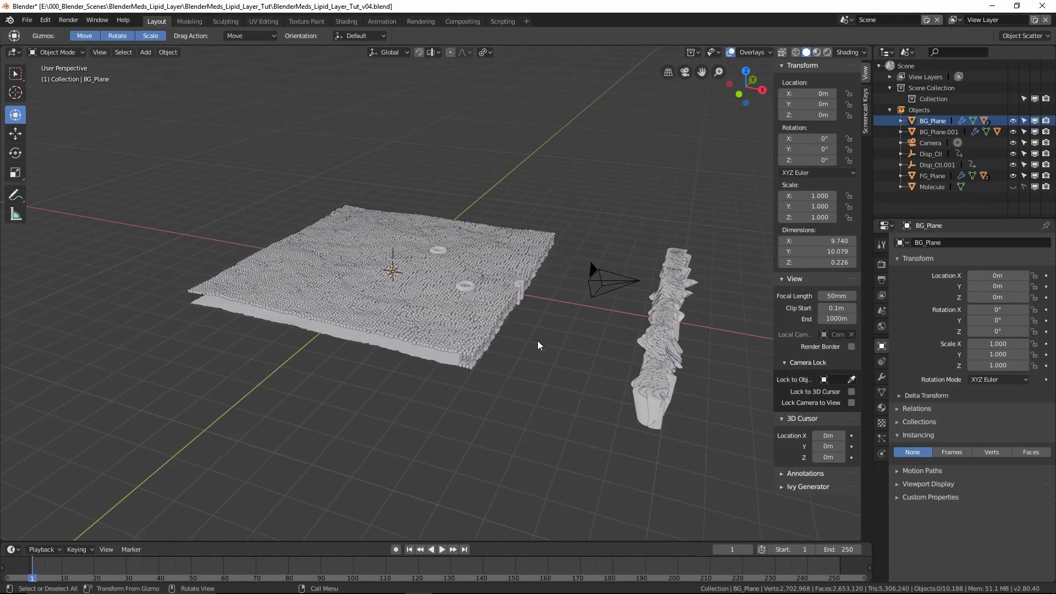
pyautogui.moveTo(538, 345); pyautogui.dragTo(473, 311, button='middle')
pyautogui.scroll(3, 545, 336)
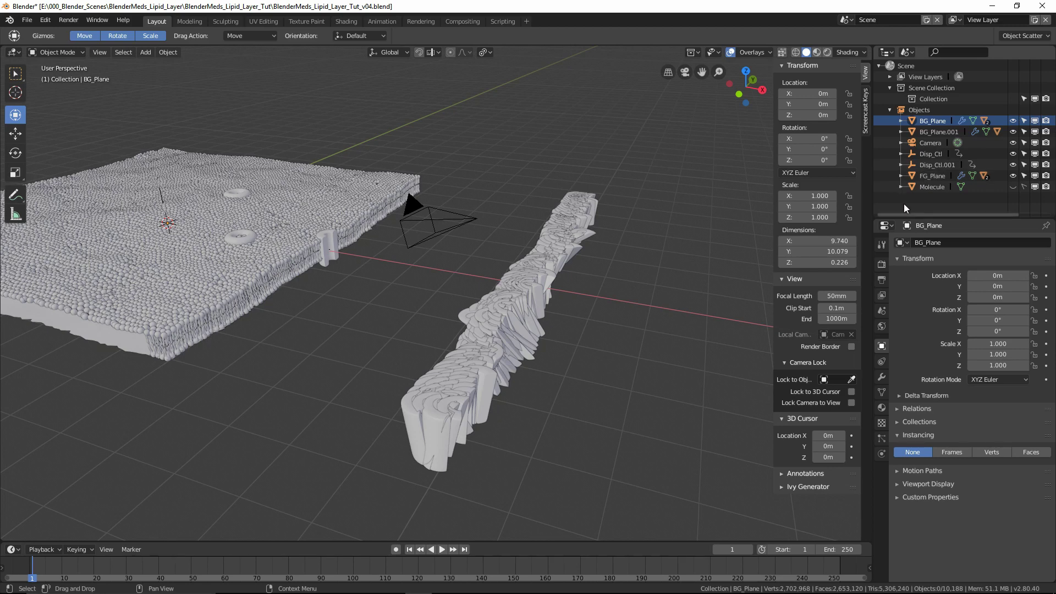
# Step: Expand FG_Plane's hierarchy and paste a duplicate of FG_Plane into the scene
pyautogui.moveTo(946, 219); pyautogui.dragTo(946, 301)
pyautogui.click(901, 175)
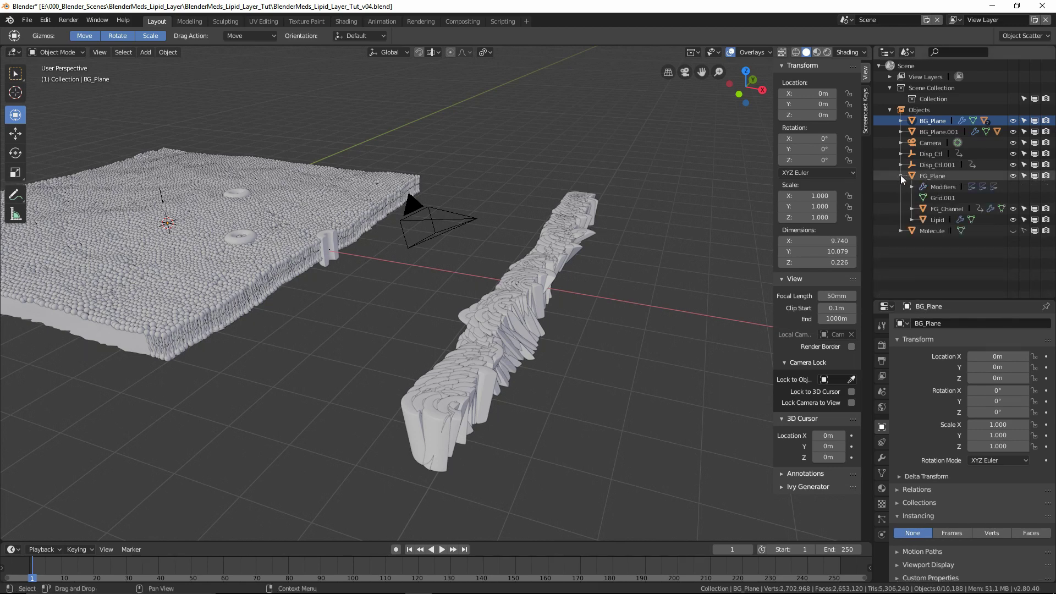
pyautogui.click(912, 176)
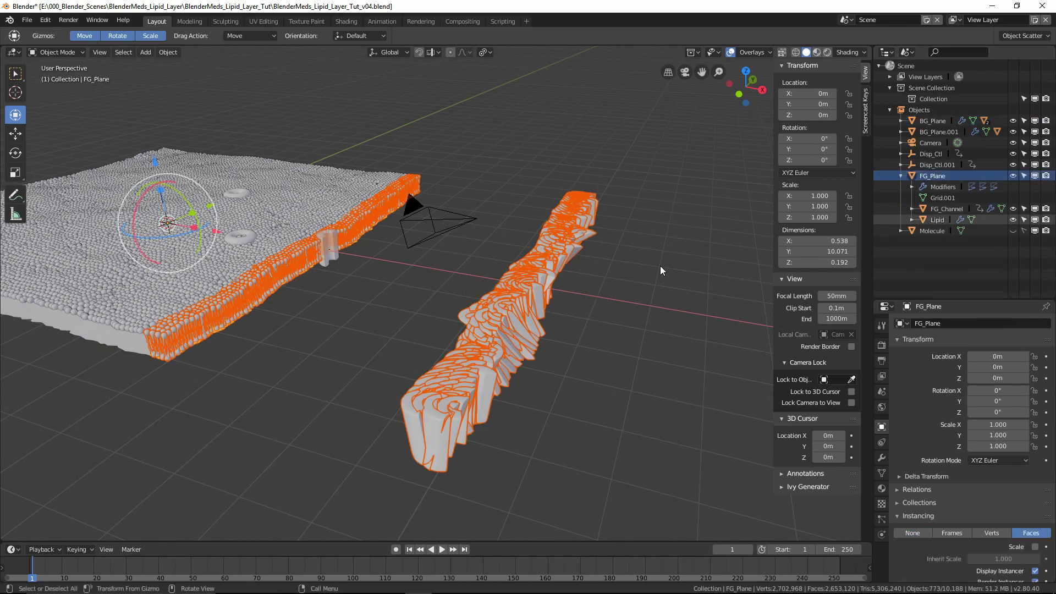
pyautogui.hotkey('ctrl', 'c')
pyautogui.hotkey('ctrl', 'v')
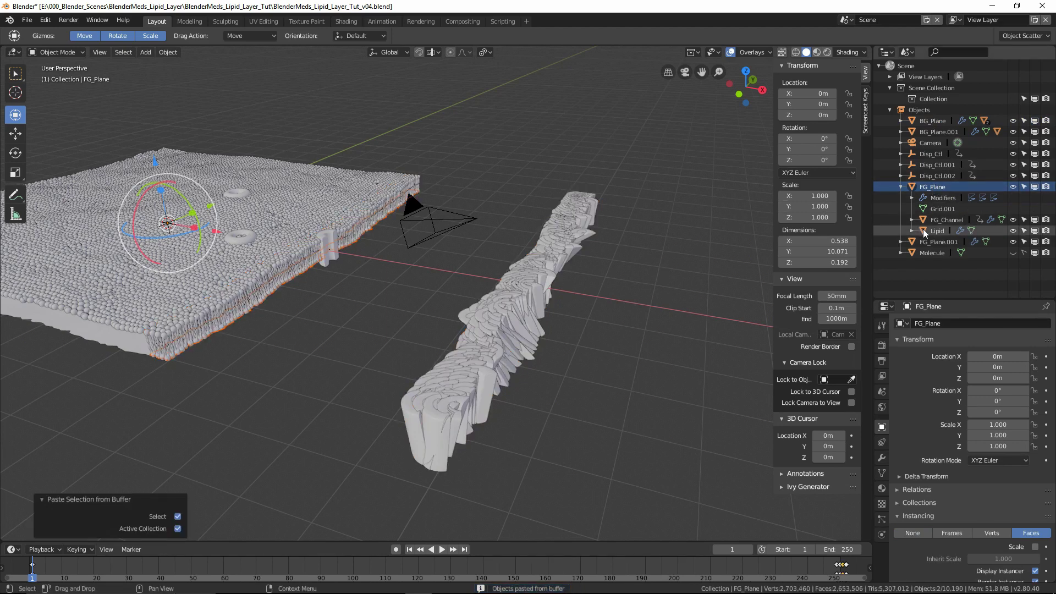
# Step: Reparent Lipid from FG_Plane to the pasted FG_Plane.001 and check the hierarchy
pyautogui.moveTo(923, 229); pyautogui.dragTo(923, 243)
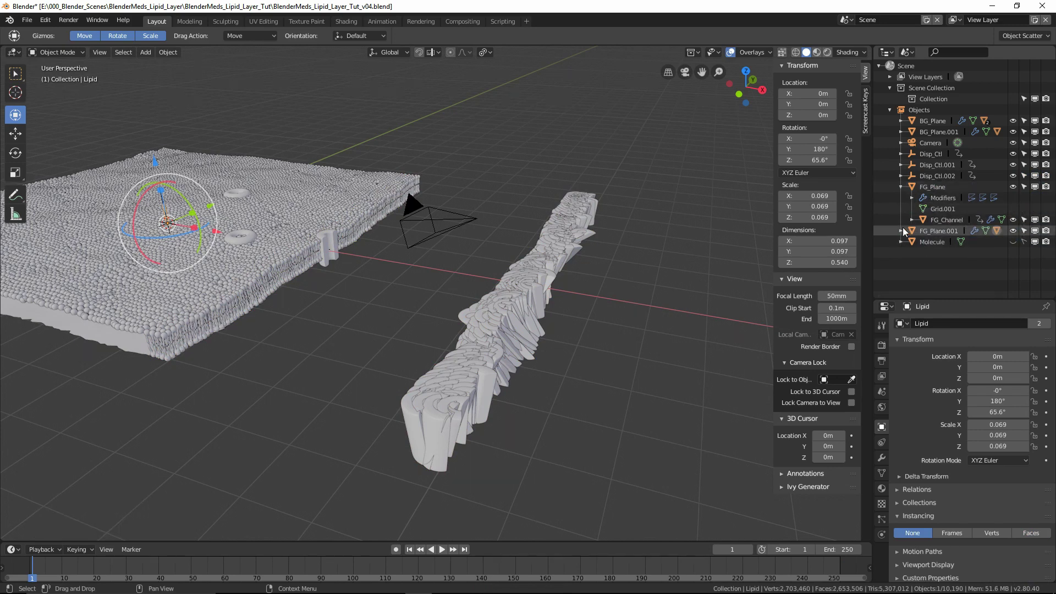
pyautogui.click(901, 231)
pyautogui.click(901, 231)
# Step: Set FG_Plane's instancing to None and inspect the membrane with its foreground channel
pyautogui.click(931, 187)
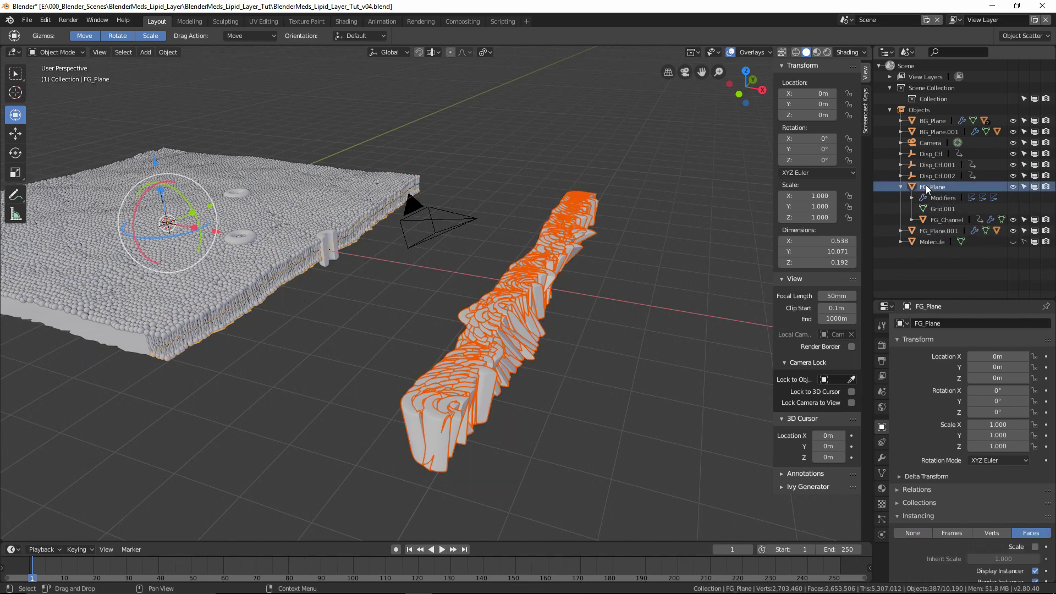
pyautogui.click(917, 534)
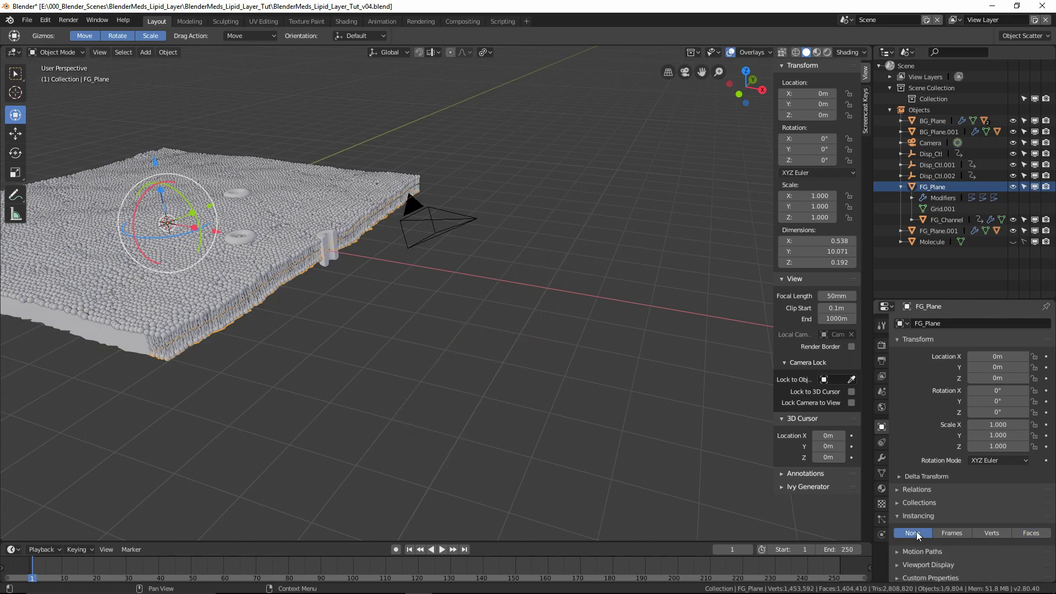
pyautogui.click(455, 444)
pyautogui.moveTo(458, 409); pyautogui.dragTo(411, 381, button='middle')
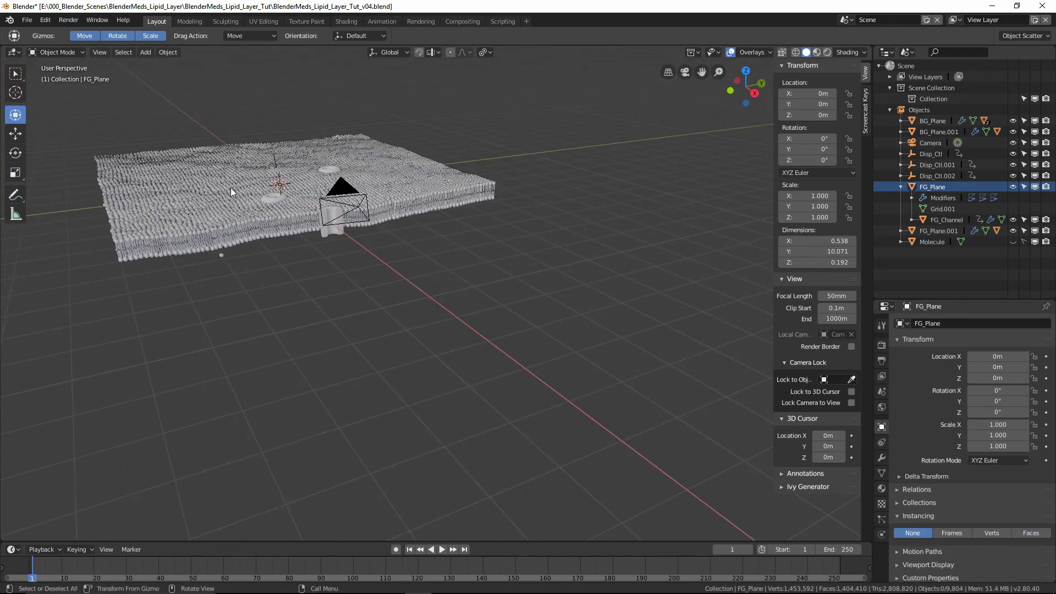
pyautogui.scroll(3, 544, 293)
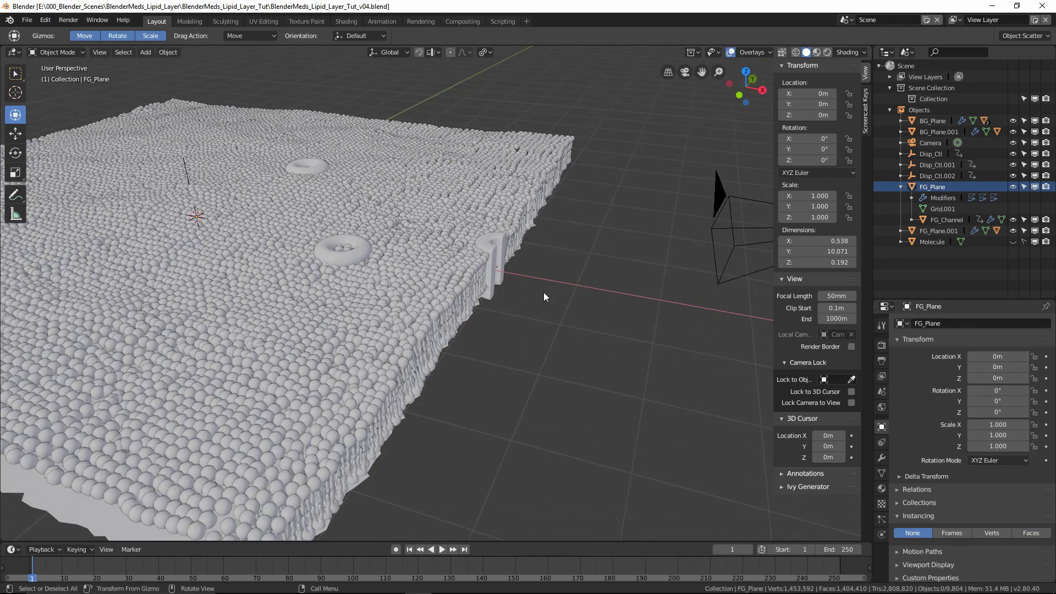
pyautogui.scroll(-3, 544, 295)
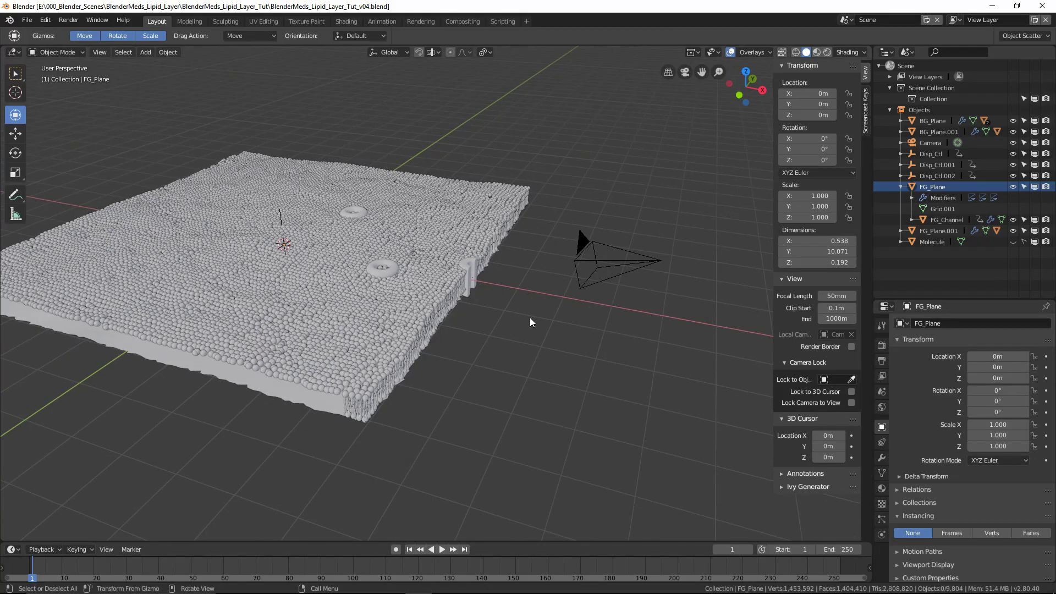
# Step: Add a cube to the scene and move it about 3.23 m along X over the membrane's front part
pyautogui.hotkey('shift', 'a')
pyautogui.moveTo(539, 226)
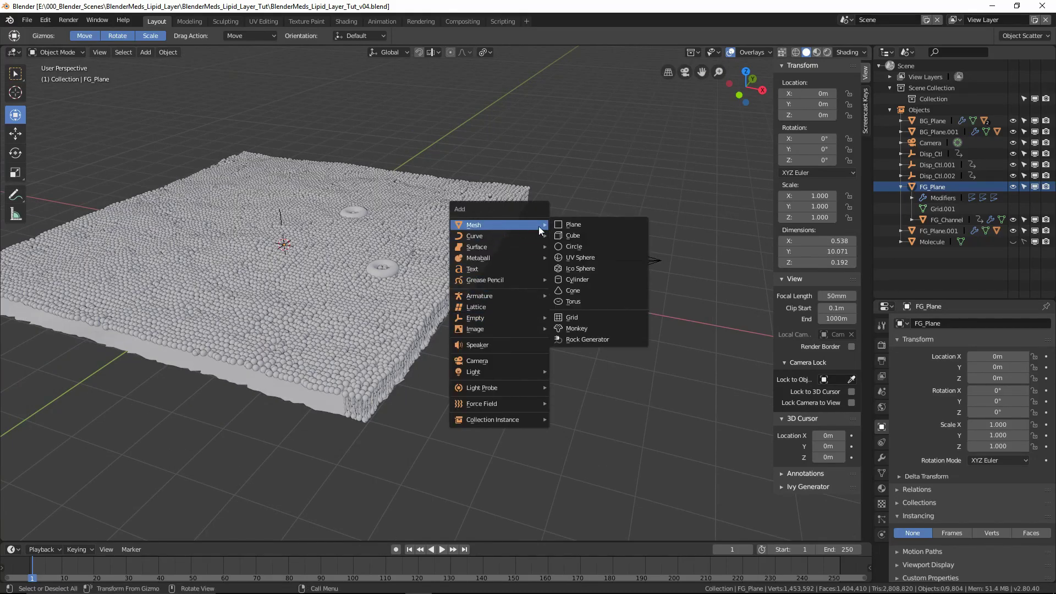
pyautogui.click(583, 236)
pyautogui.moveTo(416, 337); pyautogui.dragTo(414, 322, button='middle')
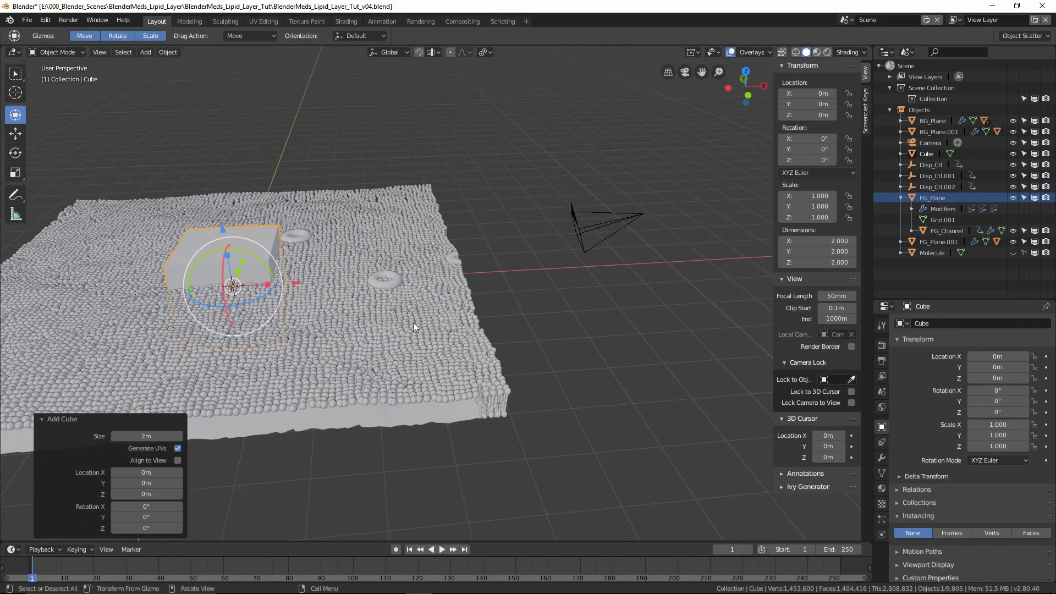
pyautogui.moveTo(295, 282); pyautogui.dragTo(392, 267)
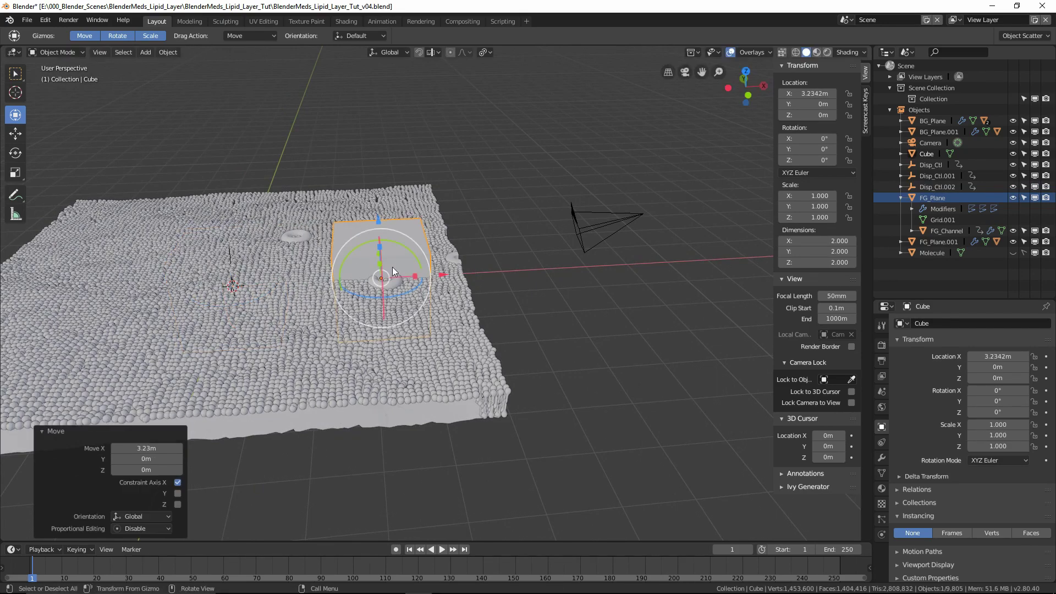
# Step: Scale the cube to about 4.5 along Y and about 2.12 along X to cover the membrane's front area
pyautogui.moveTo(391, 266)
pyautogui.mouseDown(button='middle')
pyautogui.moveTo(365, 278)
pyautogui.moveTo(387, 278)
pyautogui.mouseUp(button='middle')
pyautogui.press('s')
pyautogui.press('y')
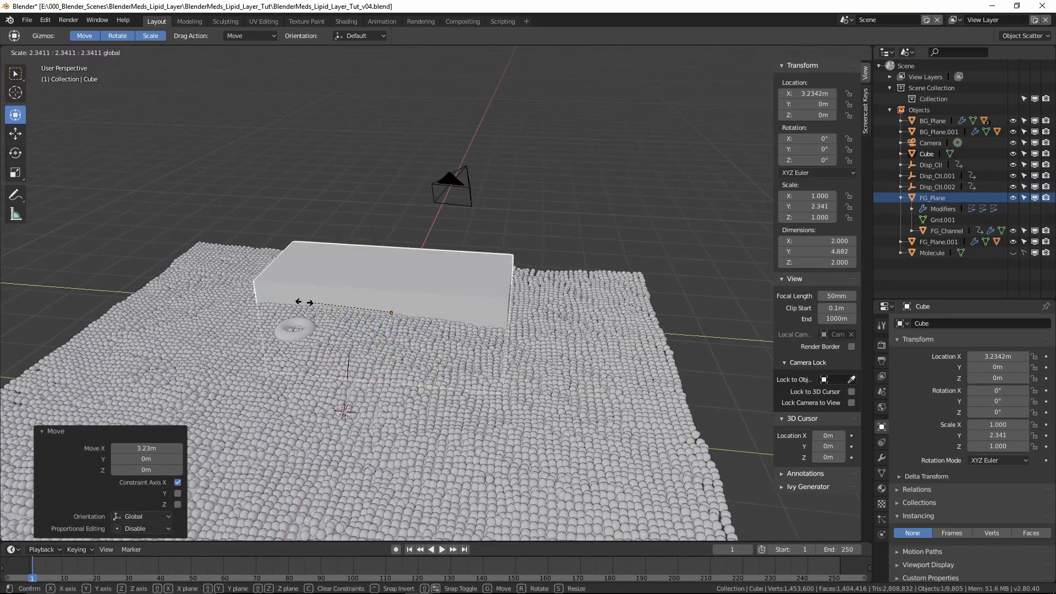
pyautogui.click(245, 303)
pyautogui.moveTo(246, 303); pyautogui.dragTo(409, 280, button='middle')
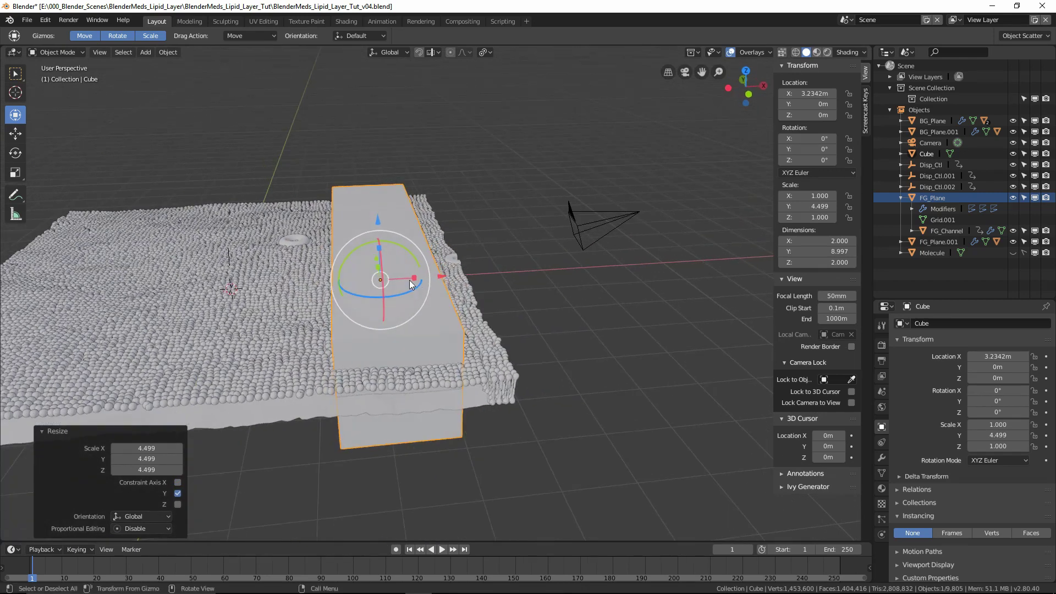
pyautogui.press('s')
pyautogui.press('x')
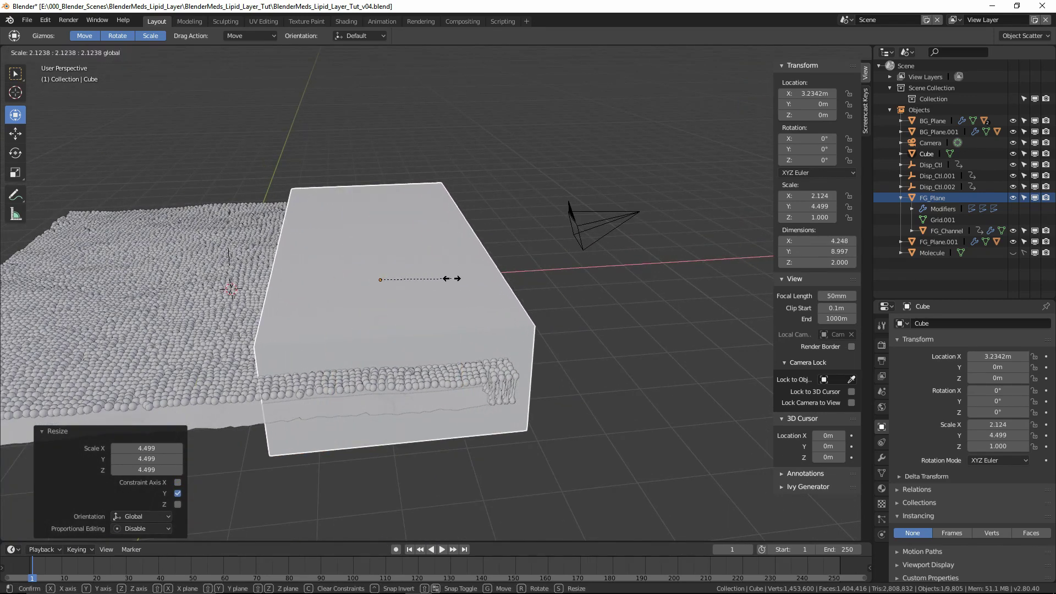
pyautogui.click(445, 272)
# Step: Move the cube to about 2.81 m in X and 1.48 m in Z, checking its lower edge in the camera view
pyautogui.moveTo(444, 273); pyautogui.dragTo(424, 275)
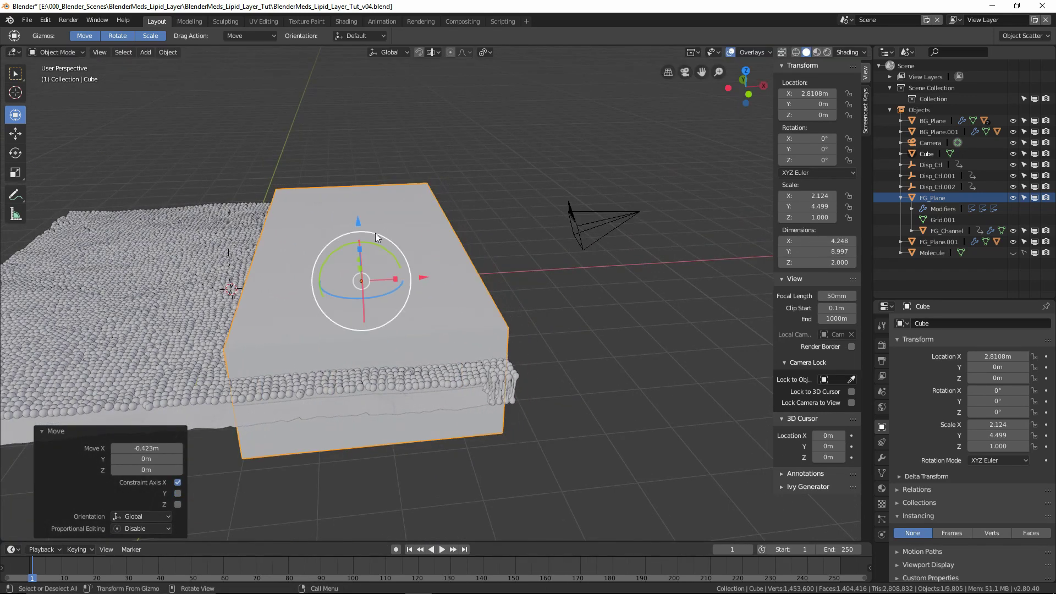
pyautogui.moveTo(358, 220); pyautogui.dragTo(358, 179)
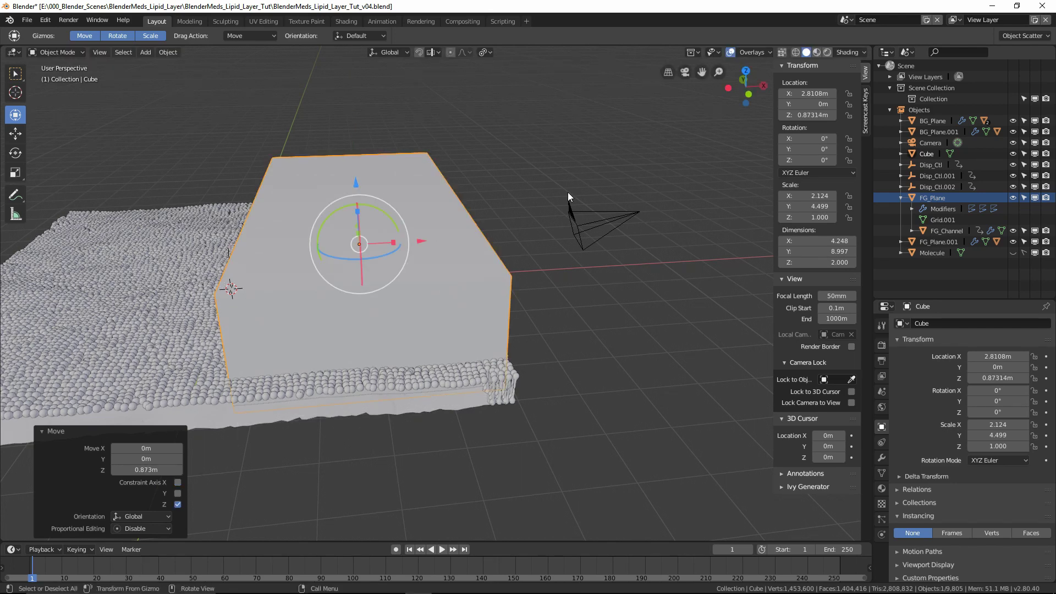
pyautogui.press('KP_0')
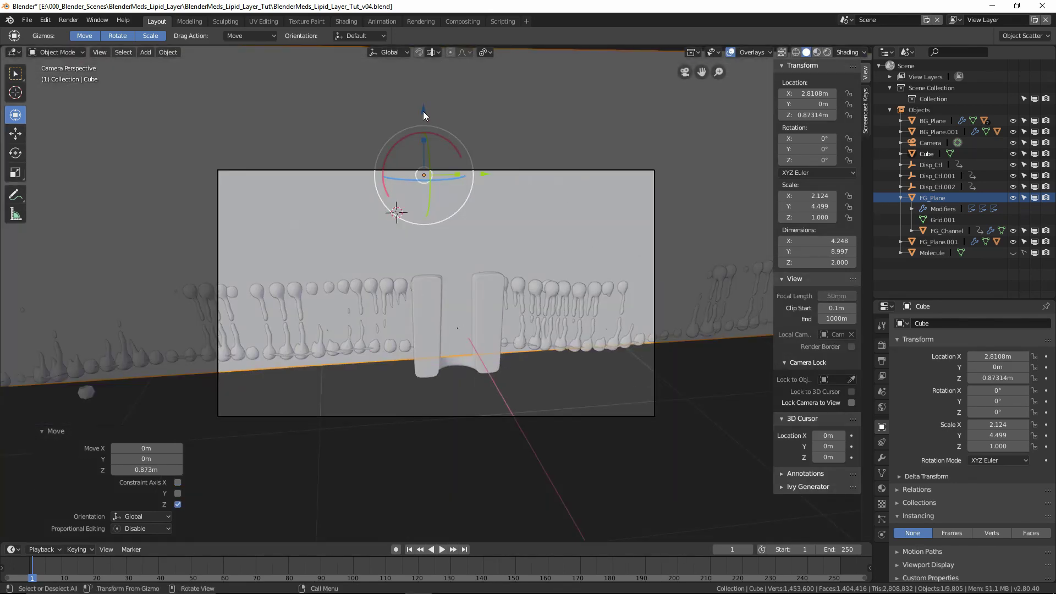
pyautogui.moveTo(423, 109); pyautogui.dragTo(421, 537)
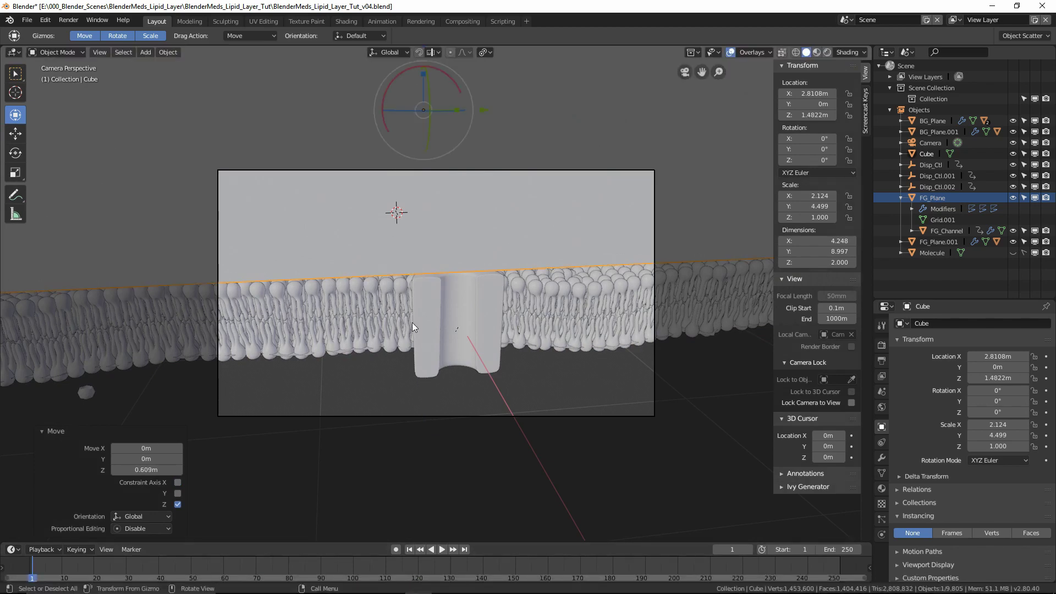
pyautogui.press('KP_0')
# Step: In Edit Mode, select the cube's top face and move it down about 1.39 m along Z
pyautogui.hotkey('ctrl', 'Tab')
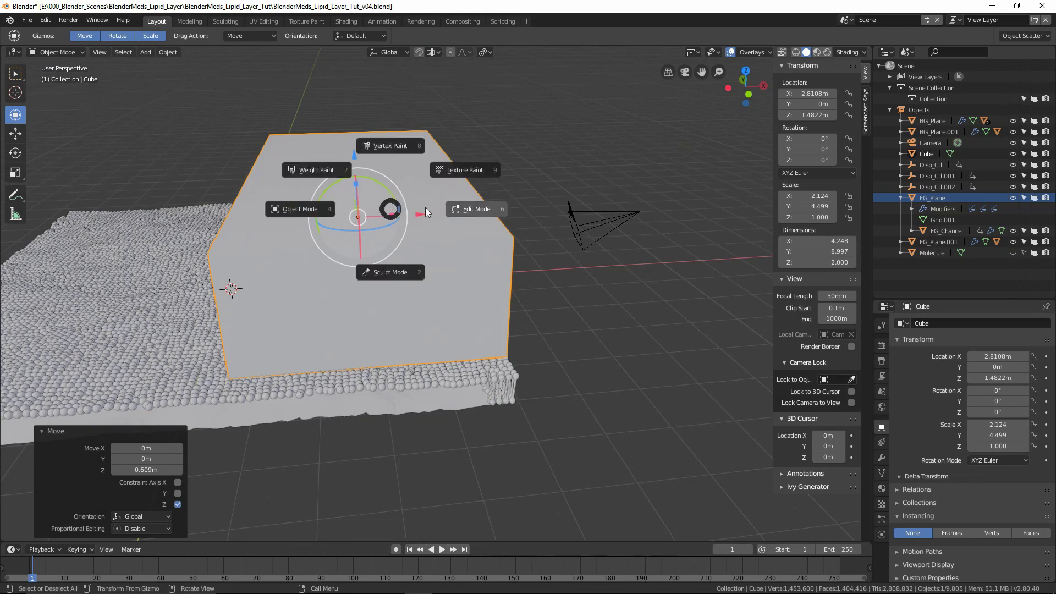
pyautogui.click(476, 210)
pyautogui.click(115, 52)
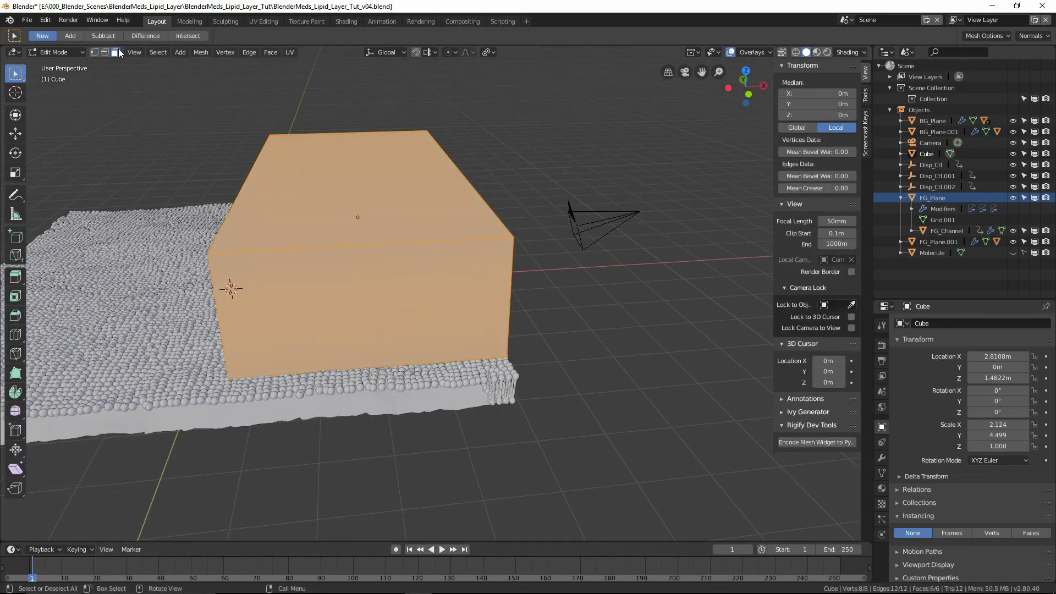
pyautogui.click(341, 165)
pyautogui.moveTo(585, 248); pyautogui.dragTo(409, 173, button='middle')
pyautogui.press('g')
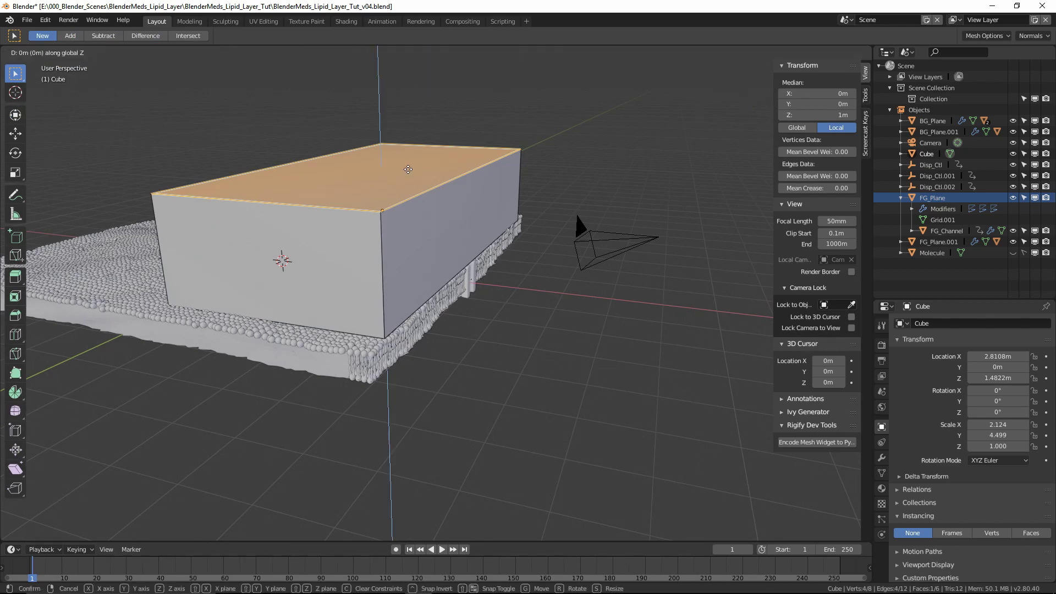
pyautogui.press('z')
pyautogui.click(421, 220)
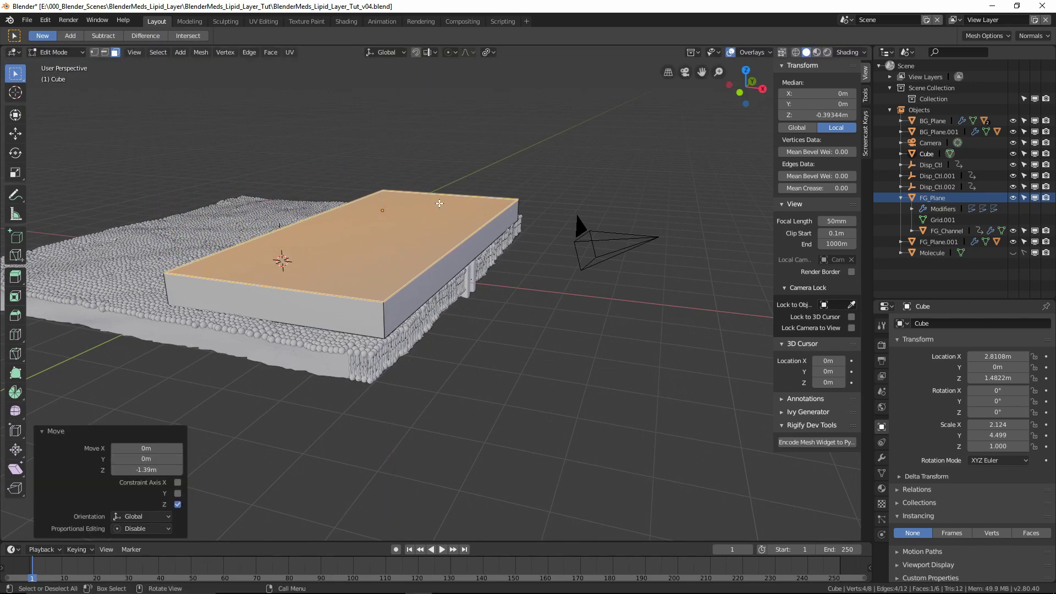
# Step: Raise the cube's top face about 0.23 m along Z above the camera frame, and return to Object Mode
pyautogui.press('KP_0')
pyautogui.press('g')
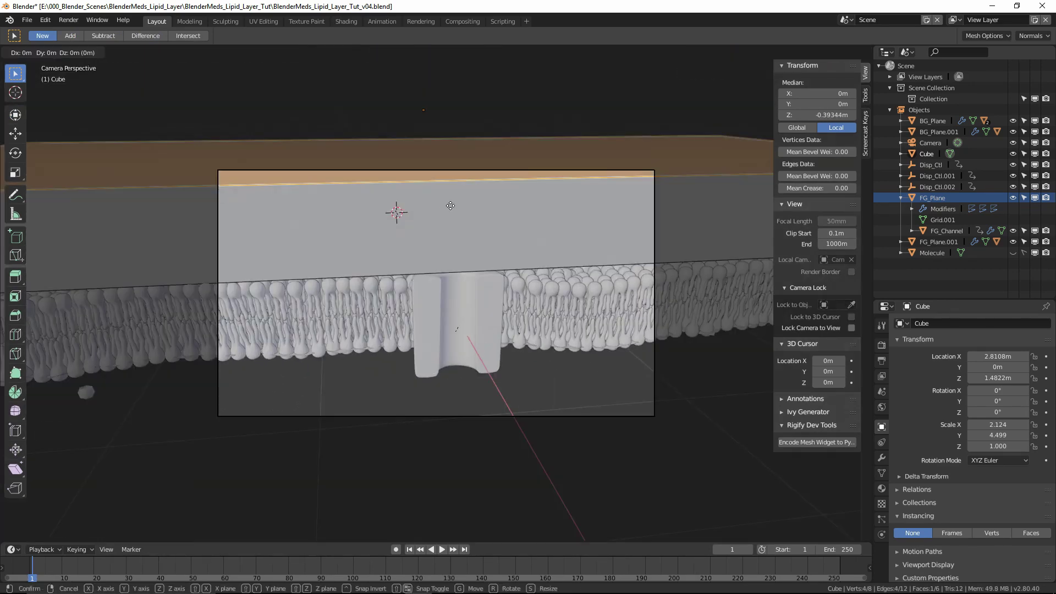
pyautogui.press('z')
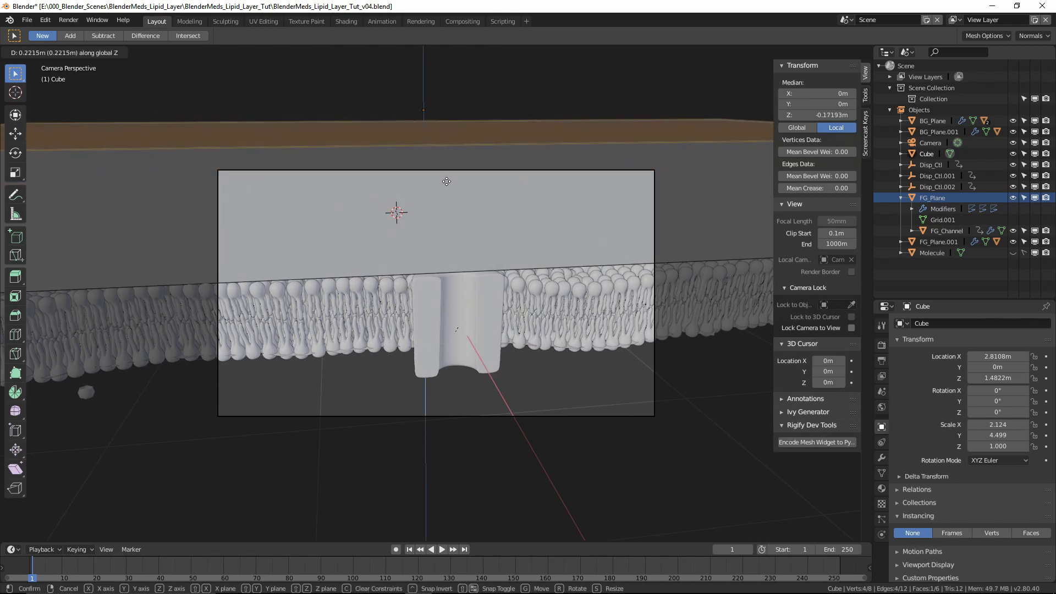
pyautogui.click(447, 182)
pyautogui.hotkey('ctrl', 'Tab')
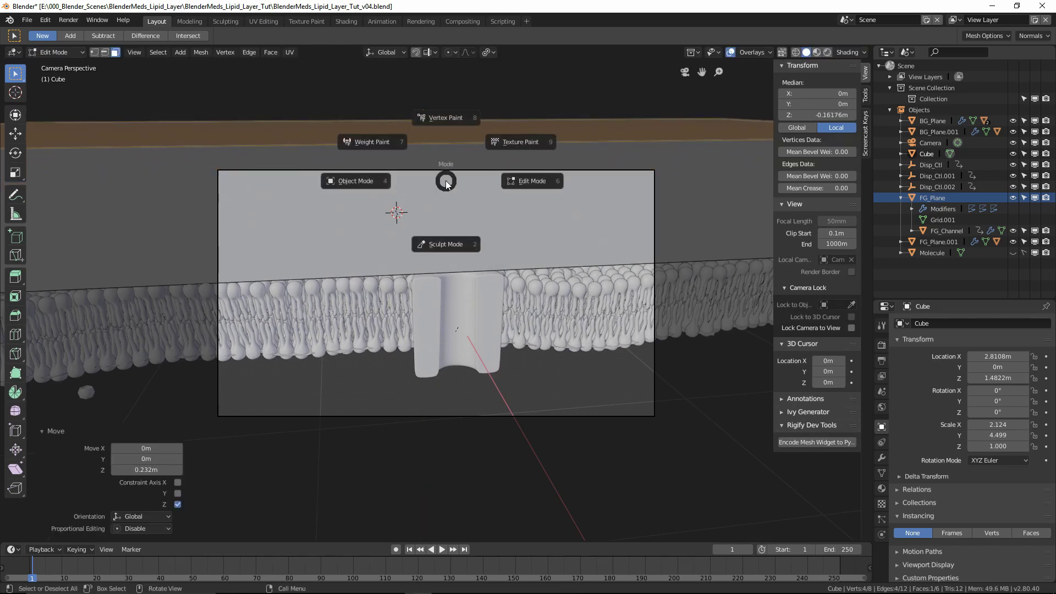
pyautogui.click(367, 181)
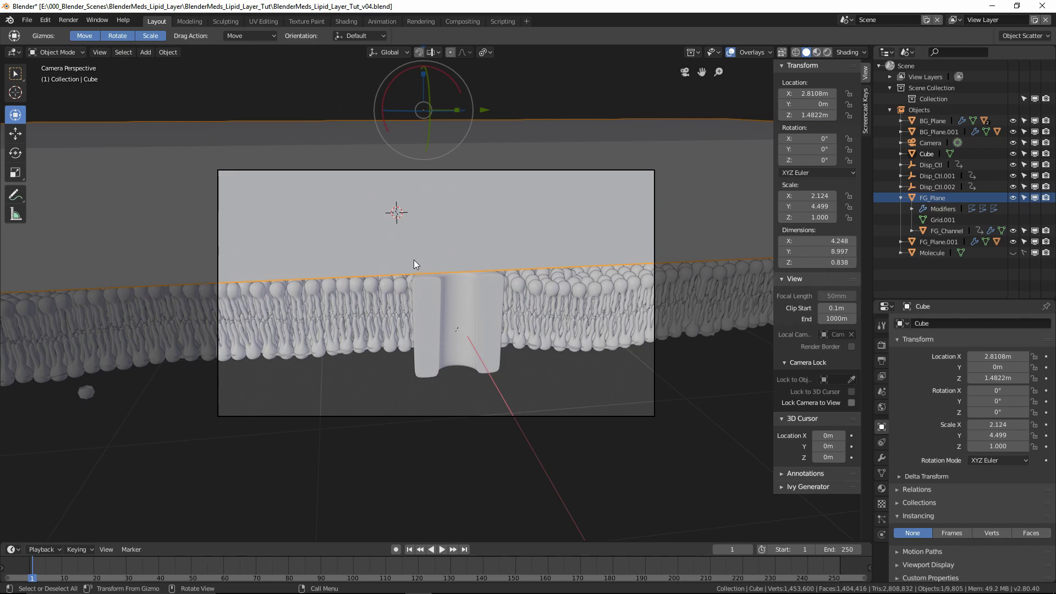
# Step: Scale the cube along Y to about 1.95 so its ends sit just outside the camera frame
pyautogui.moveTo(417, 269); pyautogui.dragTo(440, 221, button='middle')
pyautogui.moveTo(436, 197); pyautogui.dragTo(418, 208)
pyautogui.press('KP_0')
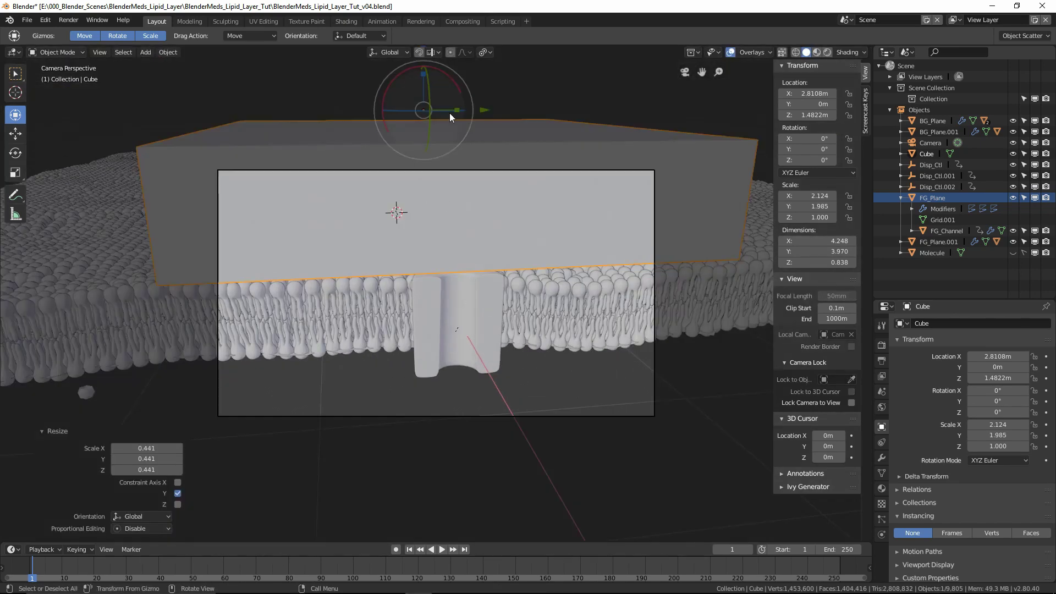
pyautogui.moveTo(457, 108); pyautogui.dragTo(453, 108)
pyautogui.moveTo(459, 109); pyautogui.dragTo(454, 108)
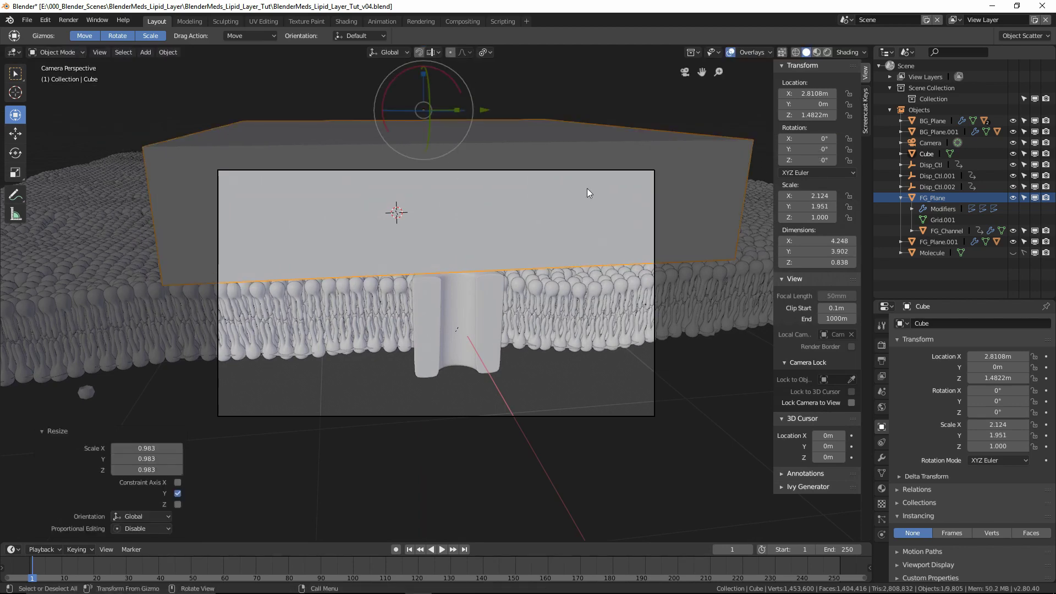
# Step: Rename the cube as Molecule_Emitter
pyautogui.click(912, 199)
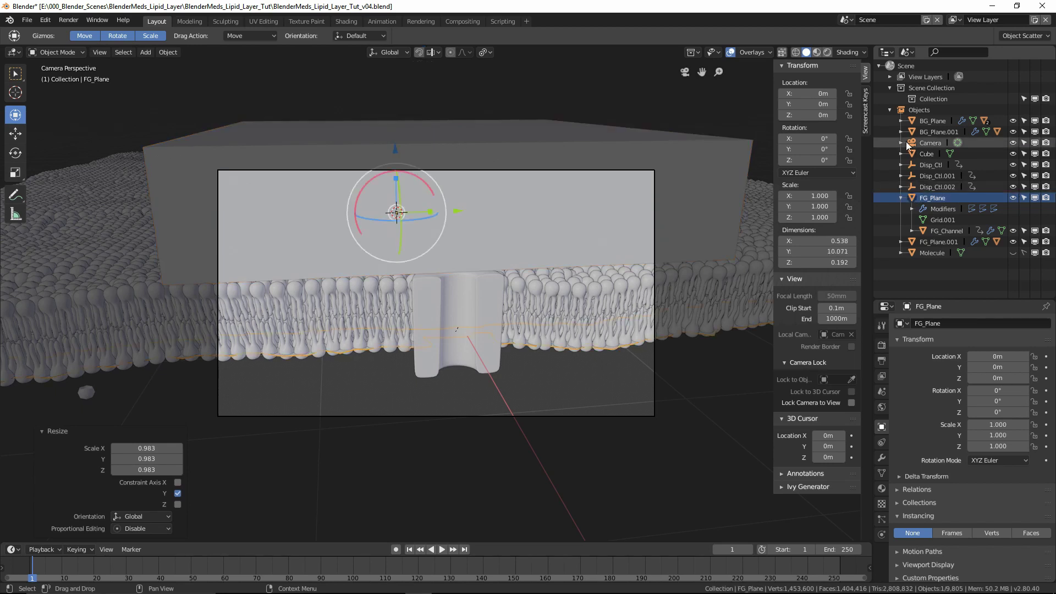
pyautogui.click(727, 142)
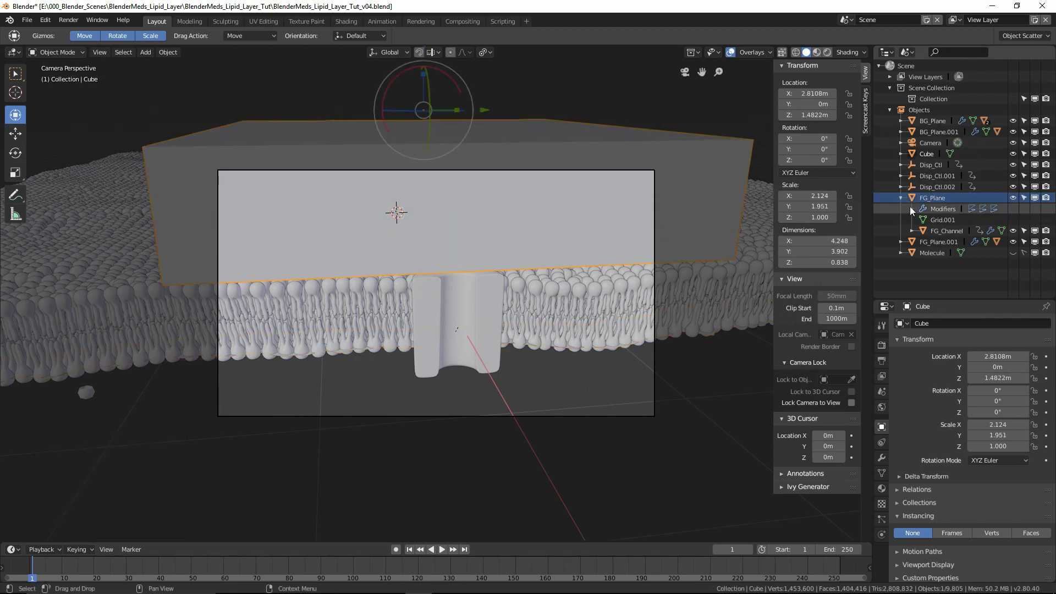
pyautogui.click(929, 153)
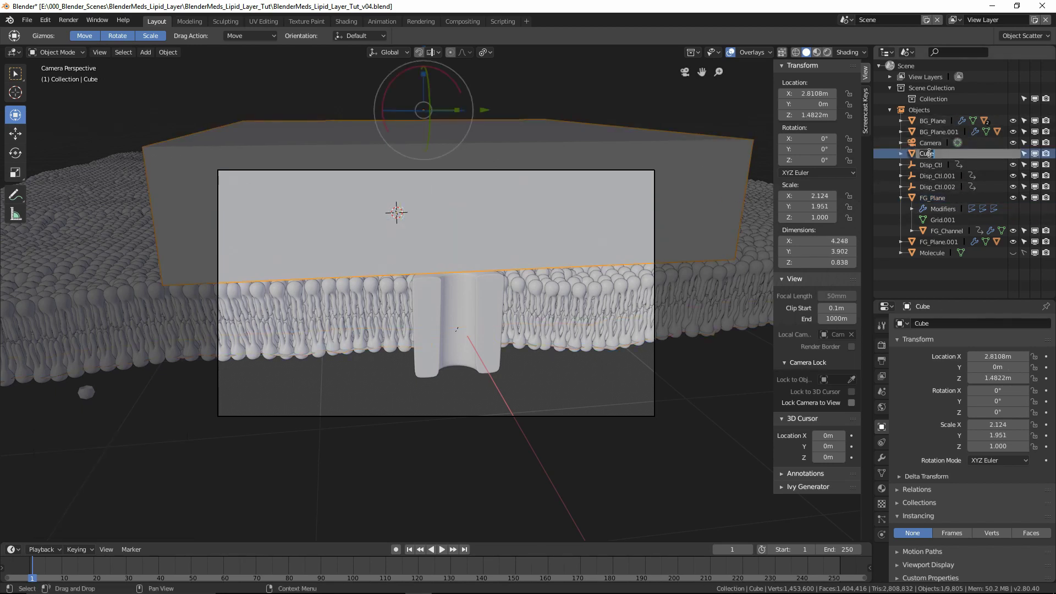
pyautogui.write('Molecule_Emitter')
pyautogui.press('Return')
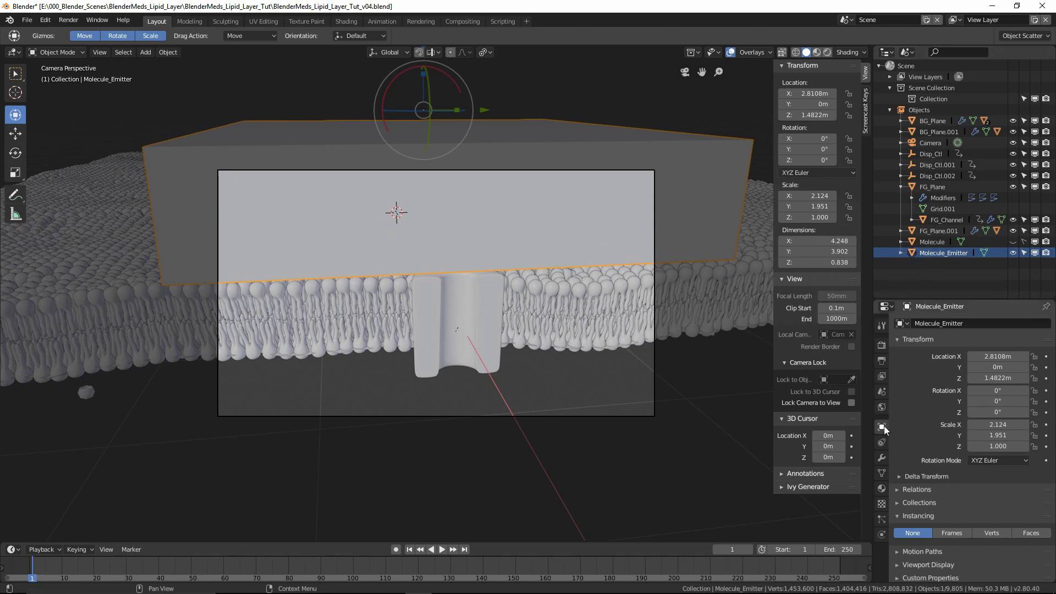
# Step: Set Molecule_Emitter's viewport display to Bounds
pyautogui.scroll(-1, 939, 448)
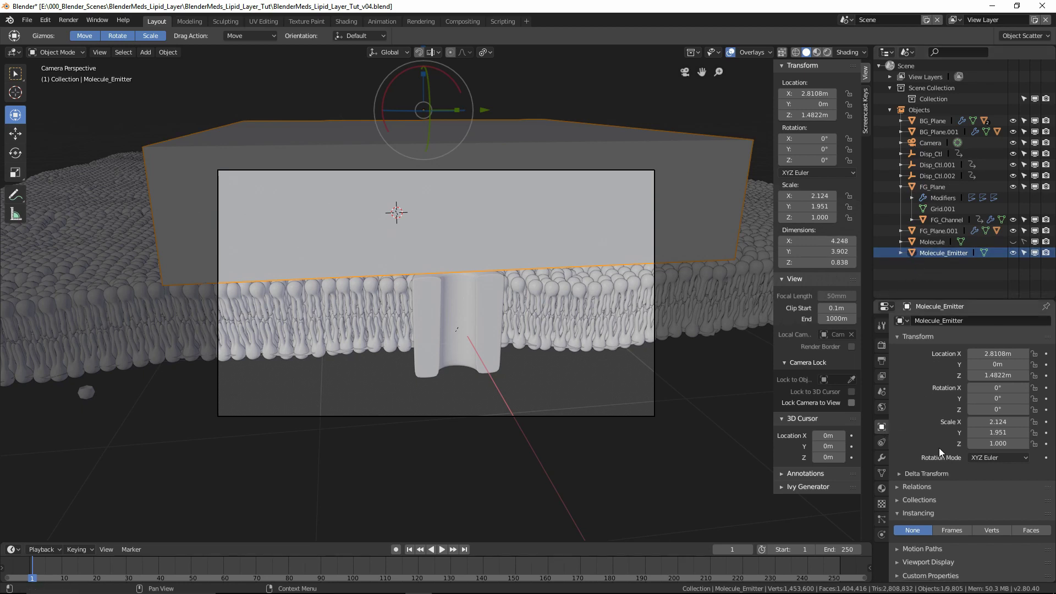
pyautogui.click(896, 562)
pyautogui.scroll(-4, 961, 527)
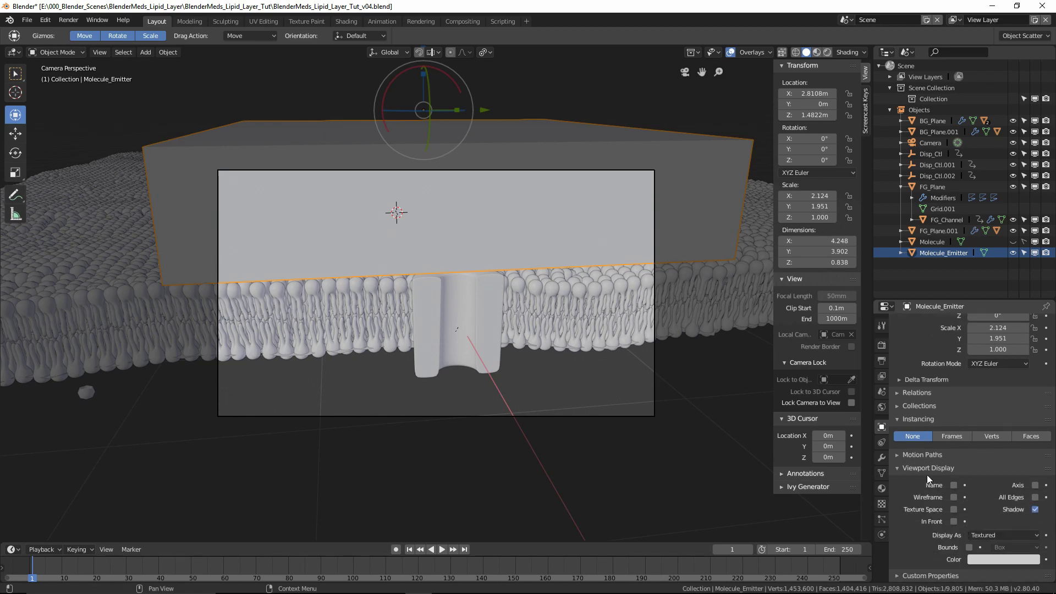
pyautogui.click(984, 535)
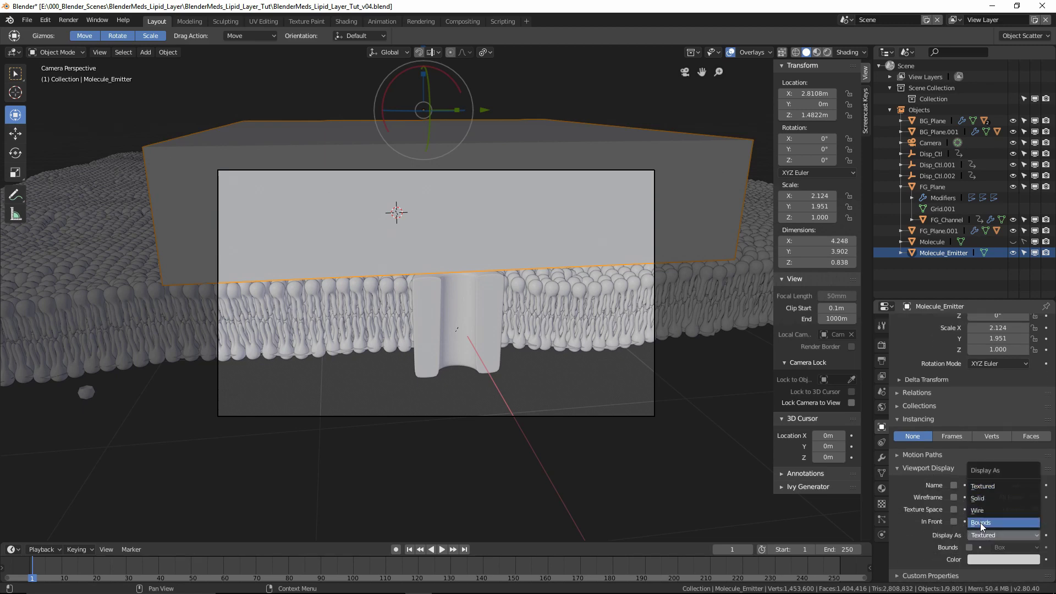
pyautogui.click(981, 523)
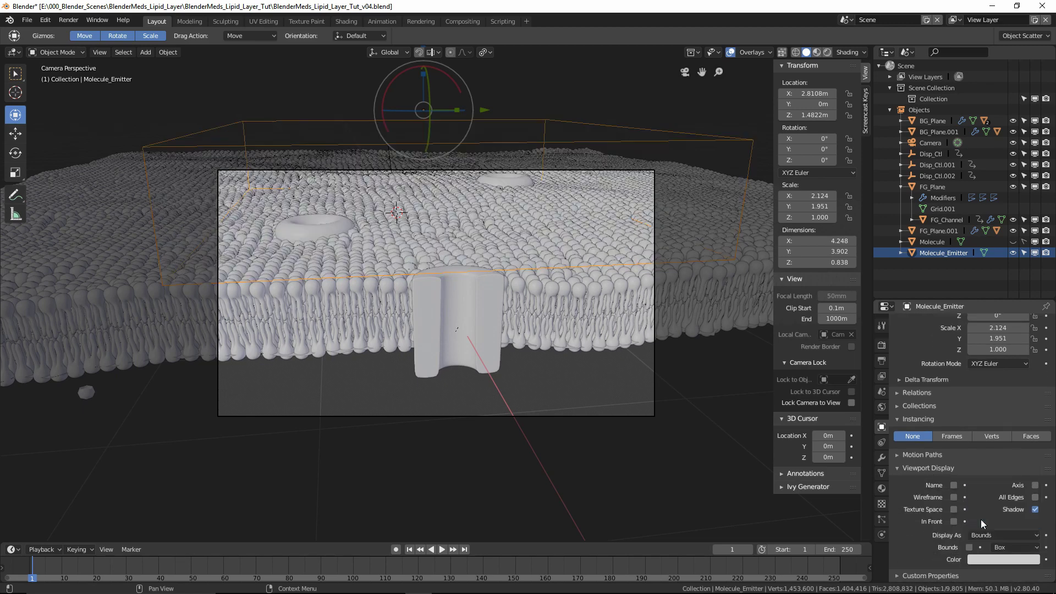
pyautogui.click(589, 482)
pyautogui.click(638, 127)
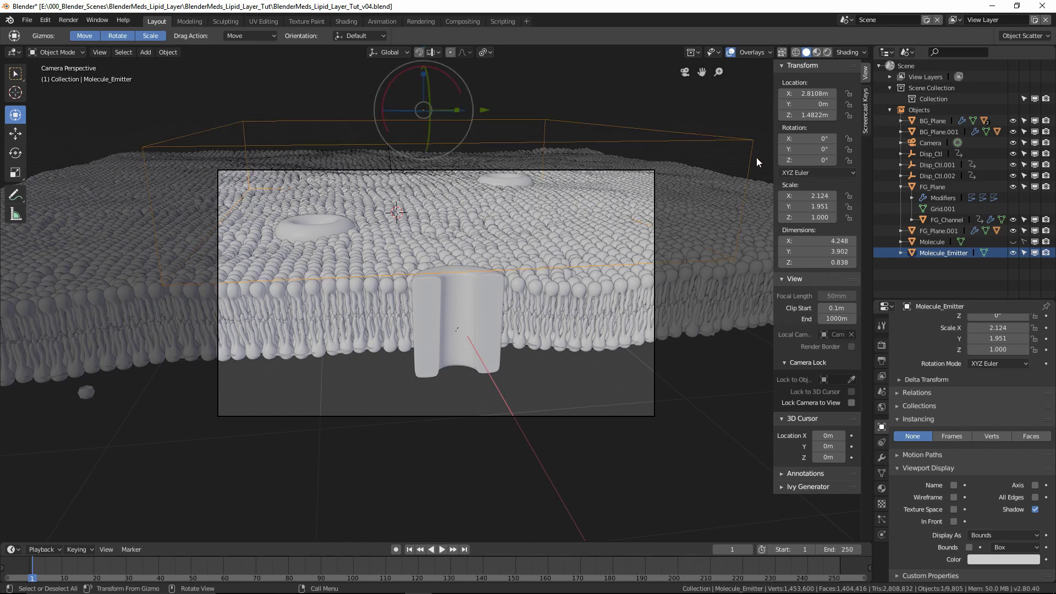
# Step: Add a particle system to Molecule_Emitter and set its emission end frame to 1
pyautogui.click(882, 521)
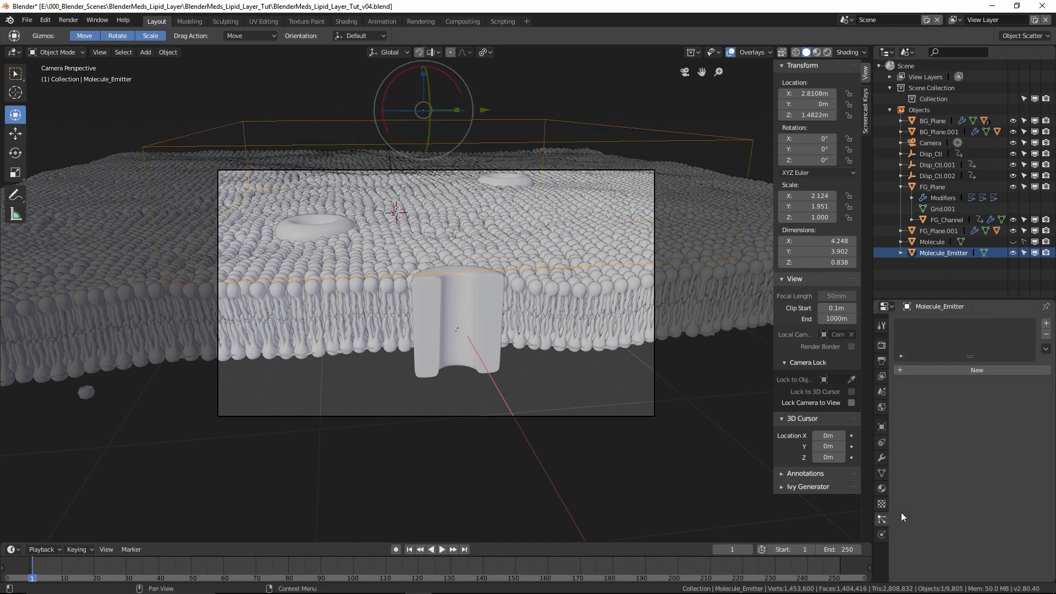
pyautogui.click(984, 372)
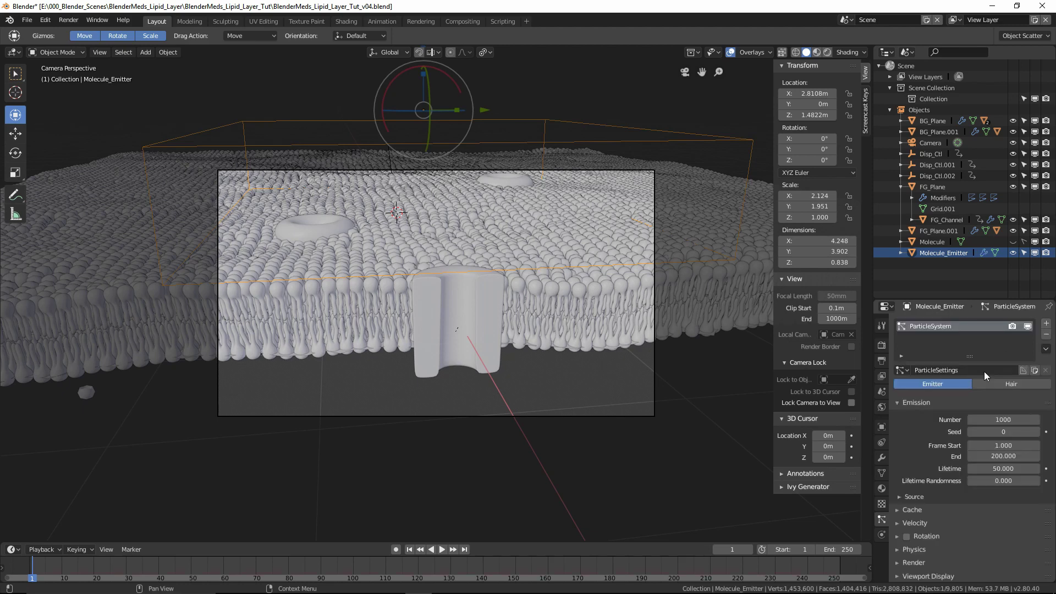
pyautogui.click(1002, 455)
pyautogui.write('1')
pyautogui.press('Return')
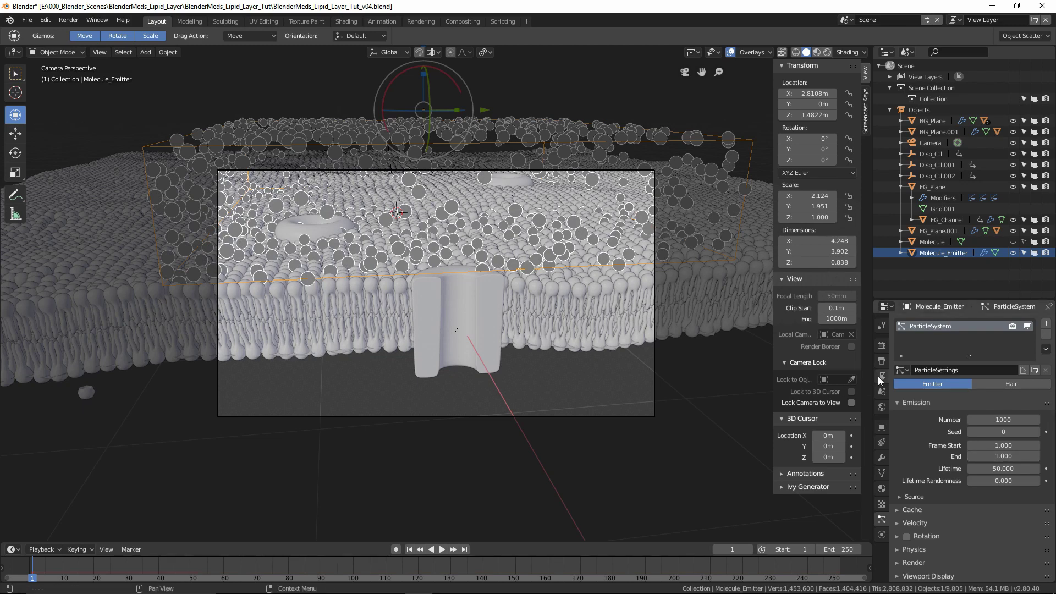
# Step: Set the particle system to render its particles as Object
pyautogui.scroll(-5, 925, 437)
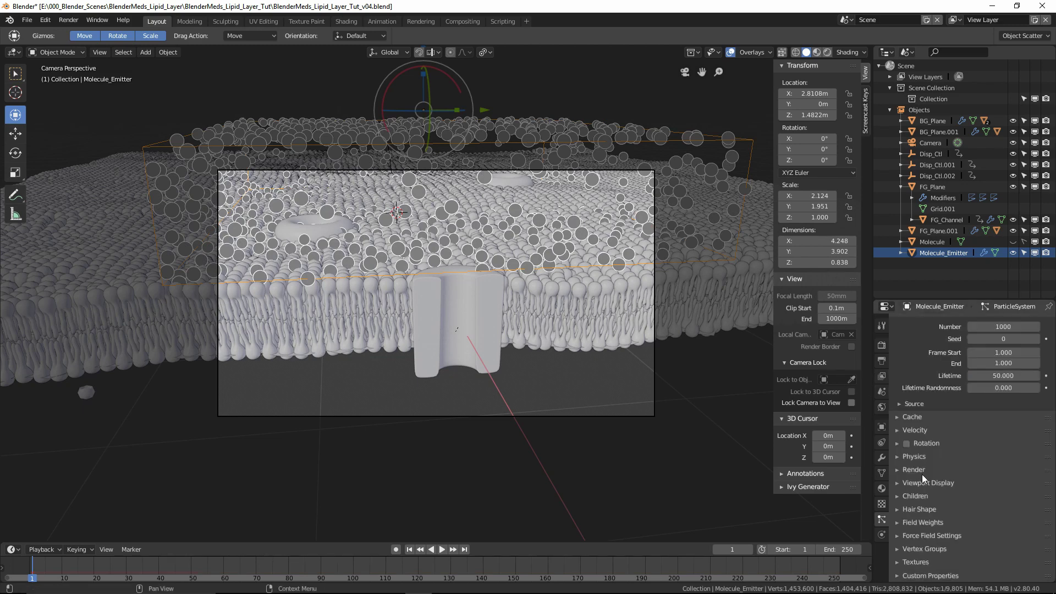
pyautogui.click(905, 470)
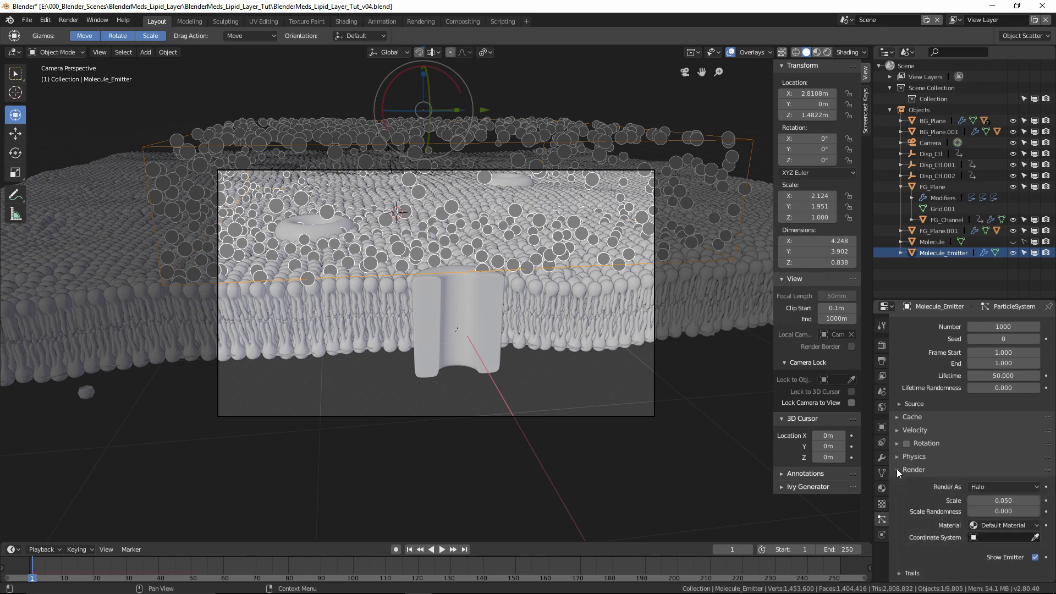
pyautogui.click(983, 487)
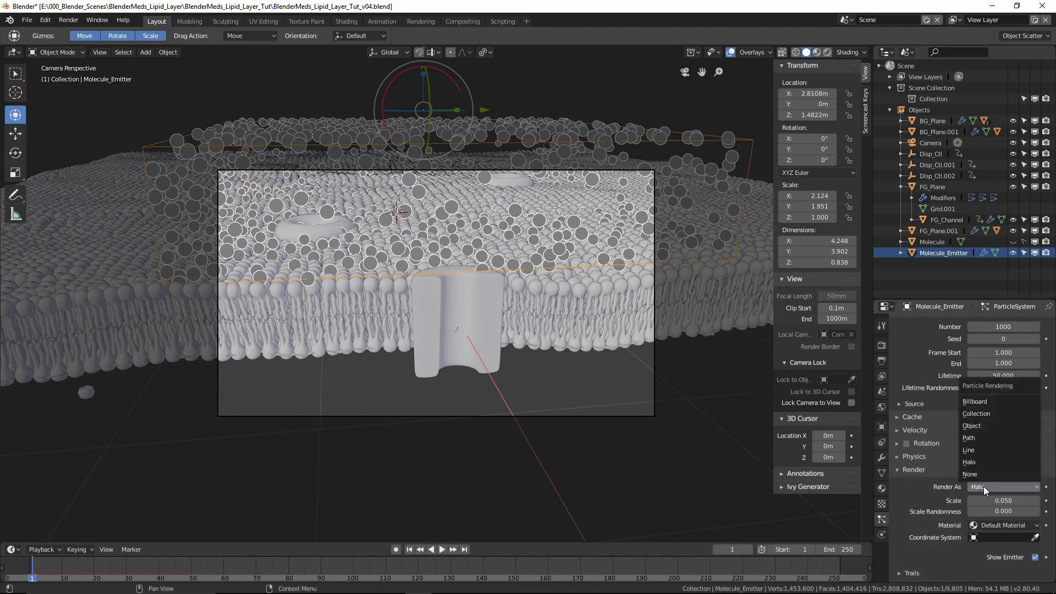
pyautogui.click(984, 425)
pyautogui.scroll(-3, 948, 525)
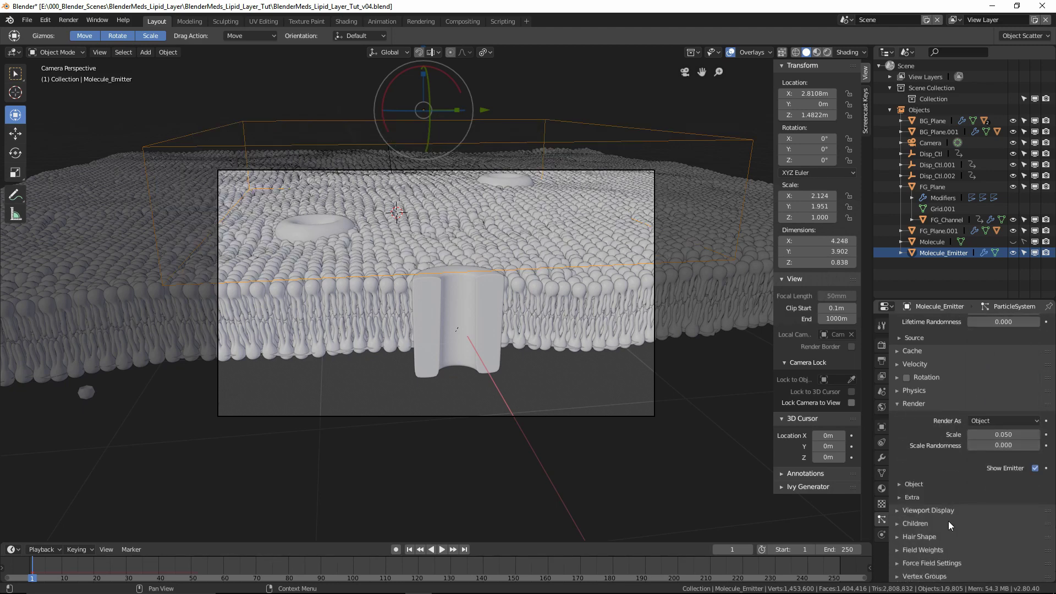
# Step: Use Molecule as the particles' instance object and reduce the particle scale to 0.030
pyautogui.click(900, 484)
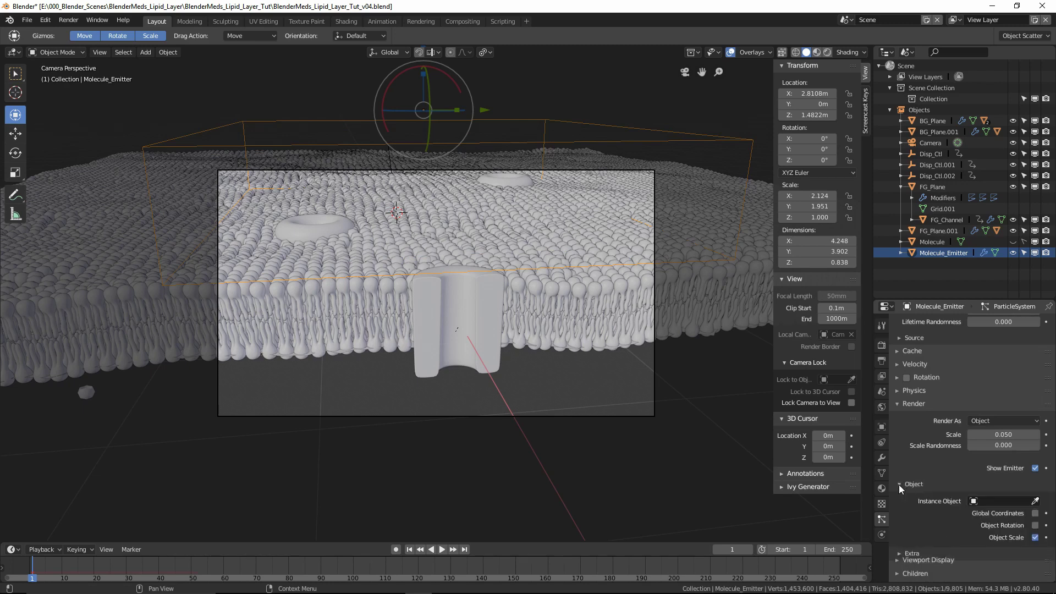
pyautogui.scroll(-2, 954, 465)
pyautogui.click(969, 459)
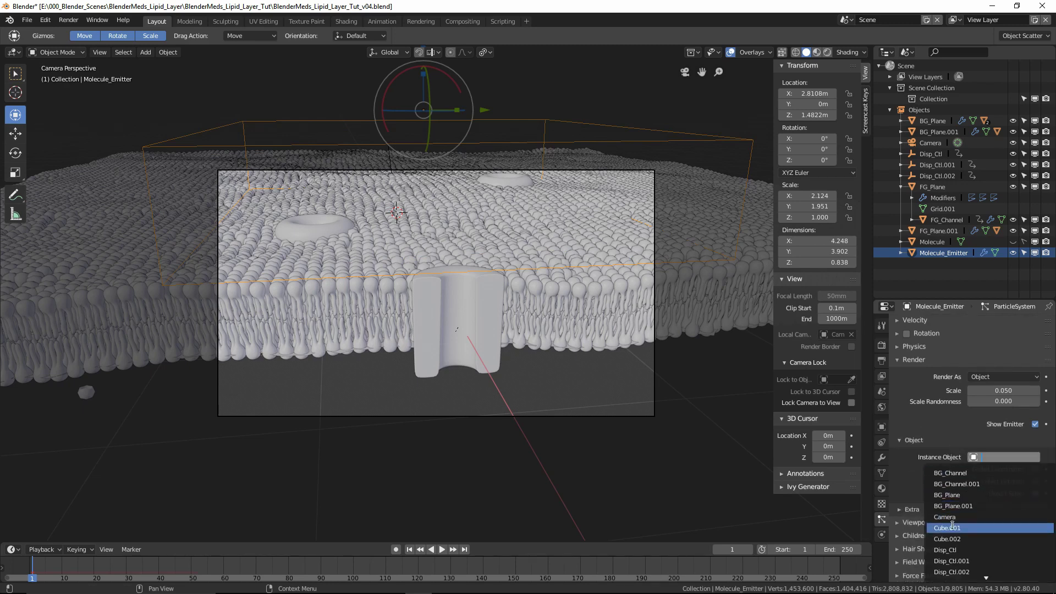
pyautogui.scroll(-11, 954, 538)
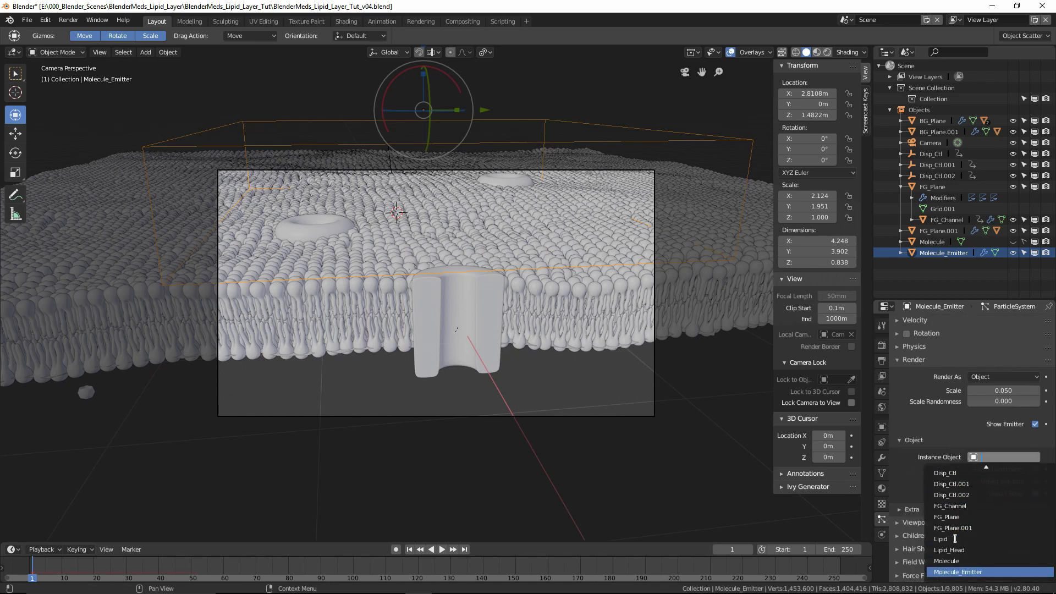
pyautogui.scroll(-2, 954, 562)
pyautogui.click(952, 562)
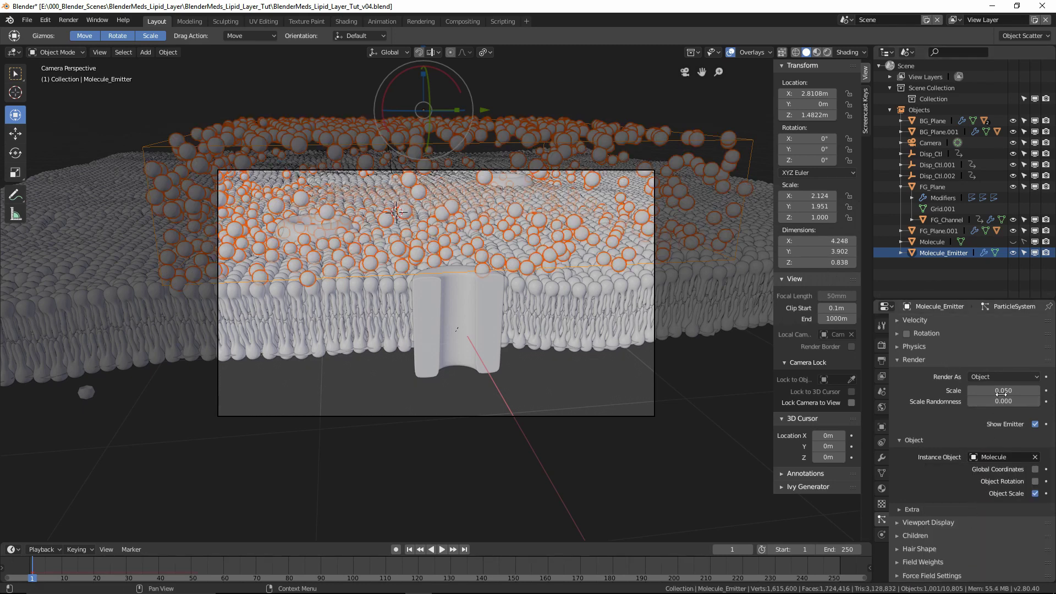
pyautogui.moveTo(1004, 390); pyautogui.dragTo(984, 390)
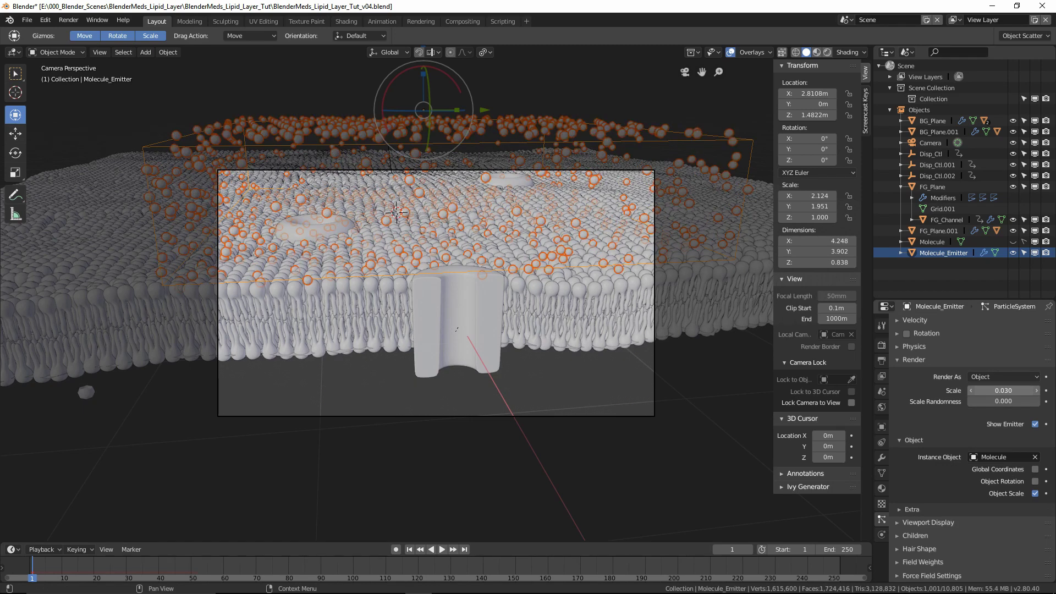
pyautogui.moveTo(1004, 390); pyautogui.dragTo(996, 391)
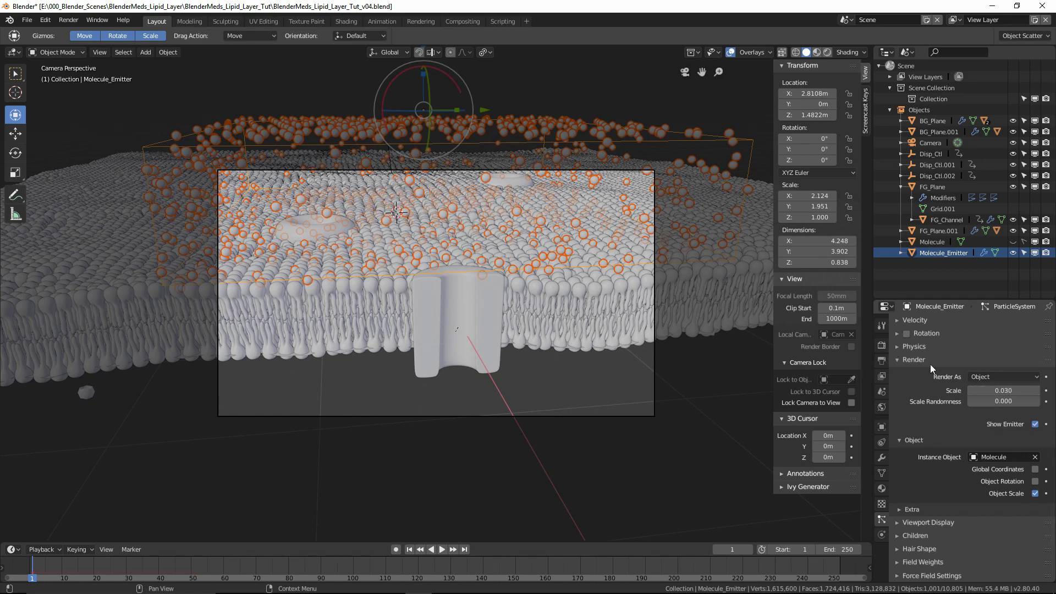
# Step: Set the particle system's emission source to Volume so particles spawn throughout the emitter box
pyautogui.scroll(8, 932, 364)
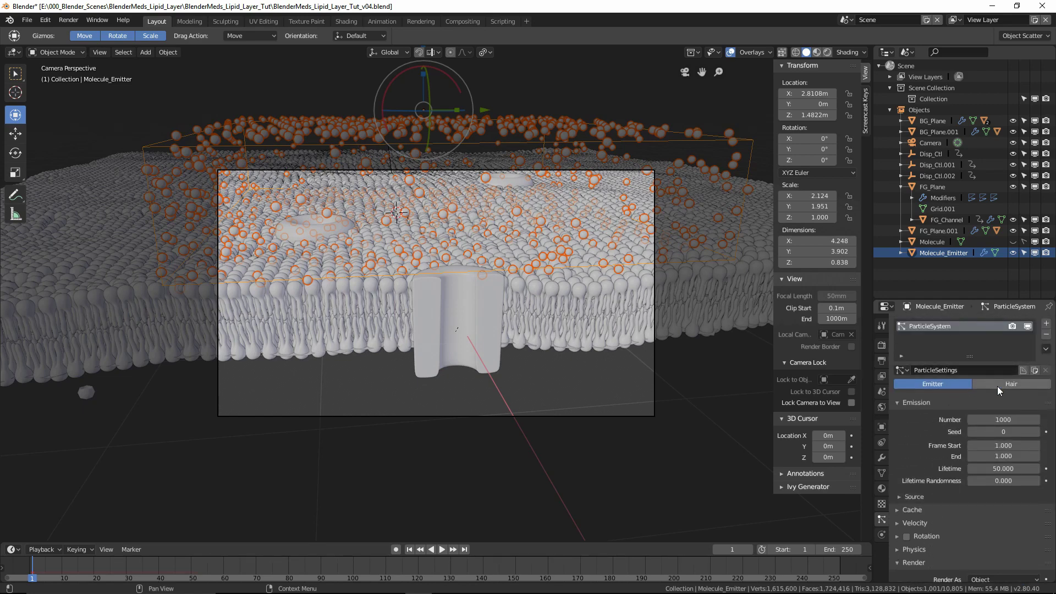
pyautogui.scroll(-3, 945, 408)
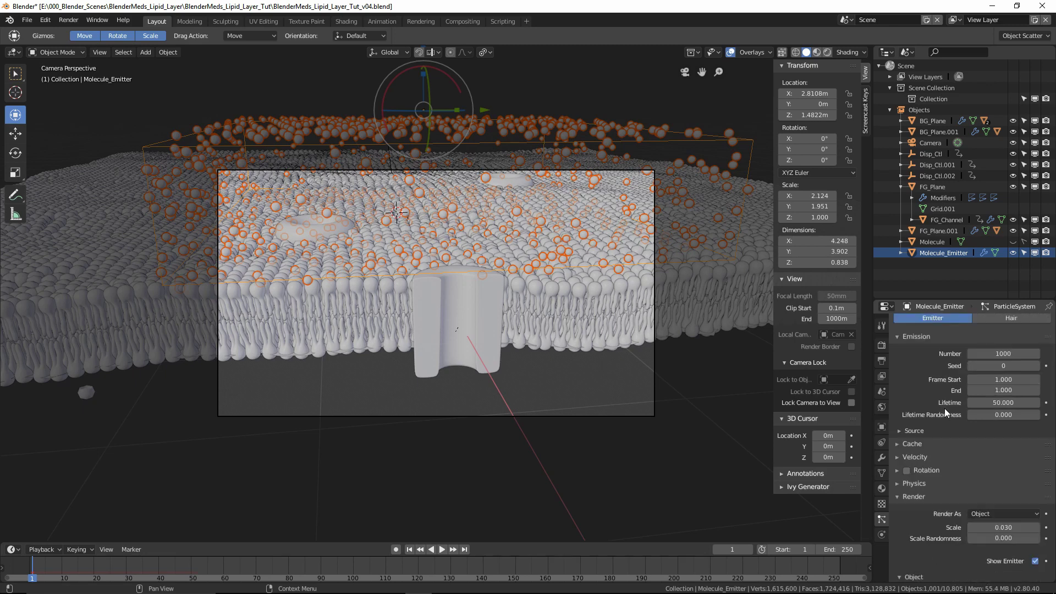
pyautogui.click(899, 432)
pyautogui.scroll(-2, 935, 433)
pyautogui.click(984, 403)
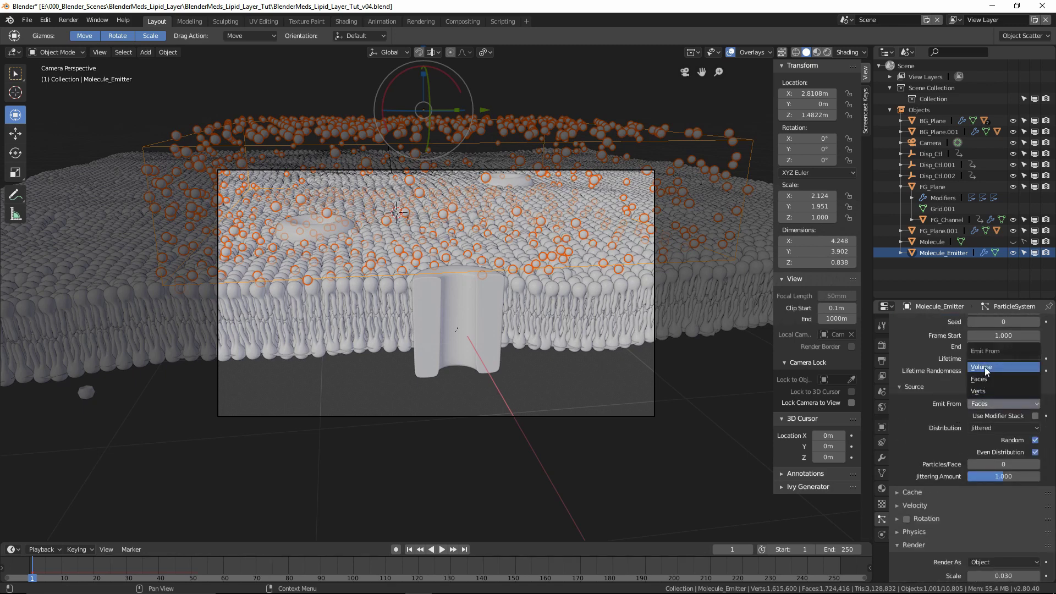
pyautogui.click(985, 368)
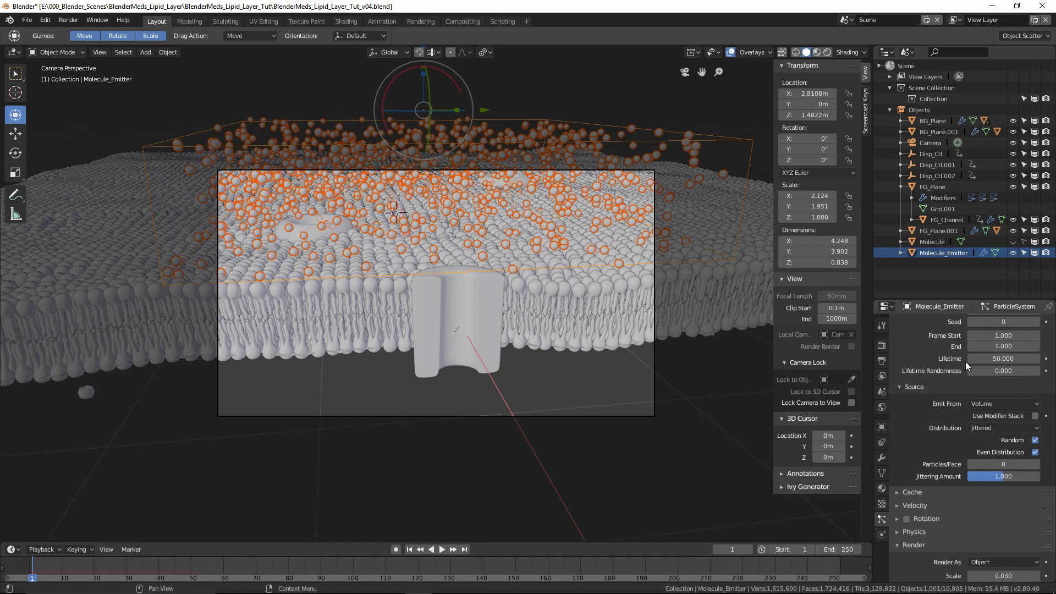
# Step: Set the number of emitted particles to 250 and deselect the emitter to inspect the particle density around the membrane
pyautogui.scroll(2, 965, 385)
pyautogui.doubleClick(1000, 355)
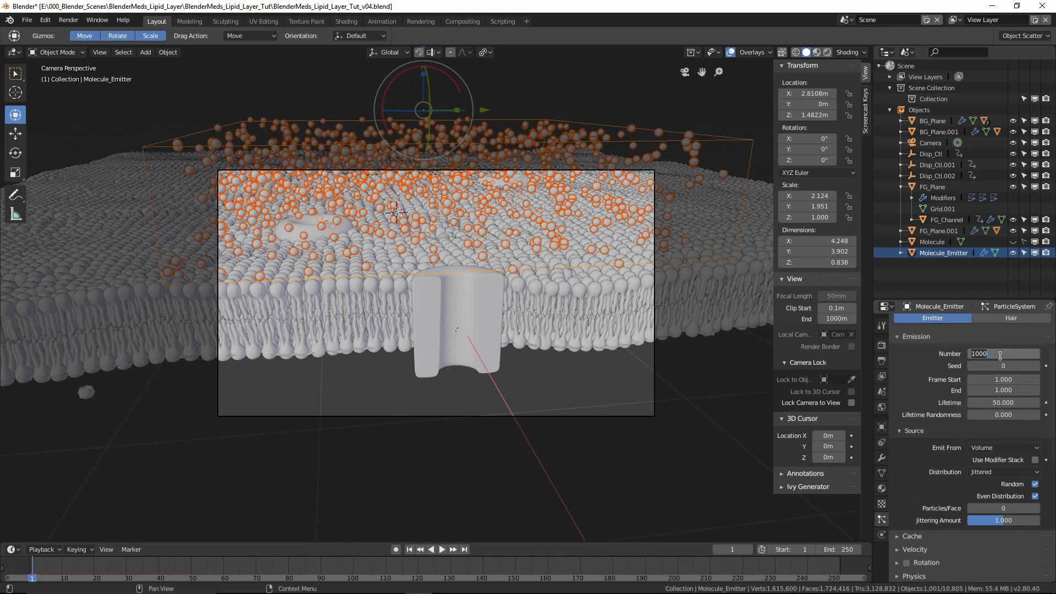
pyautogui.write('250')
pyautogui.press('Return')
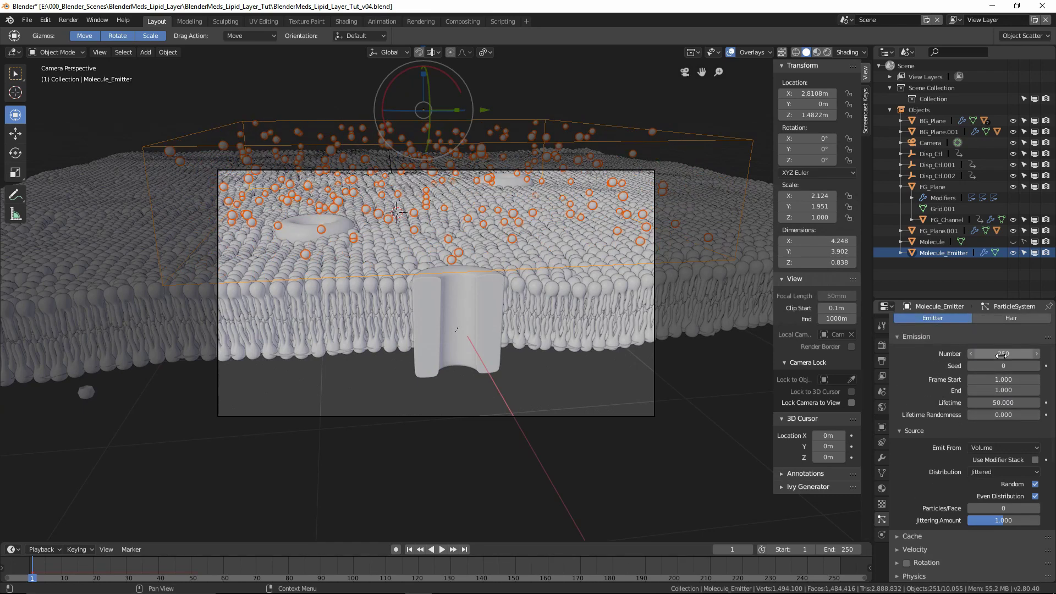
pyautogui.click(572, 375)
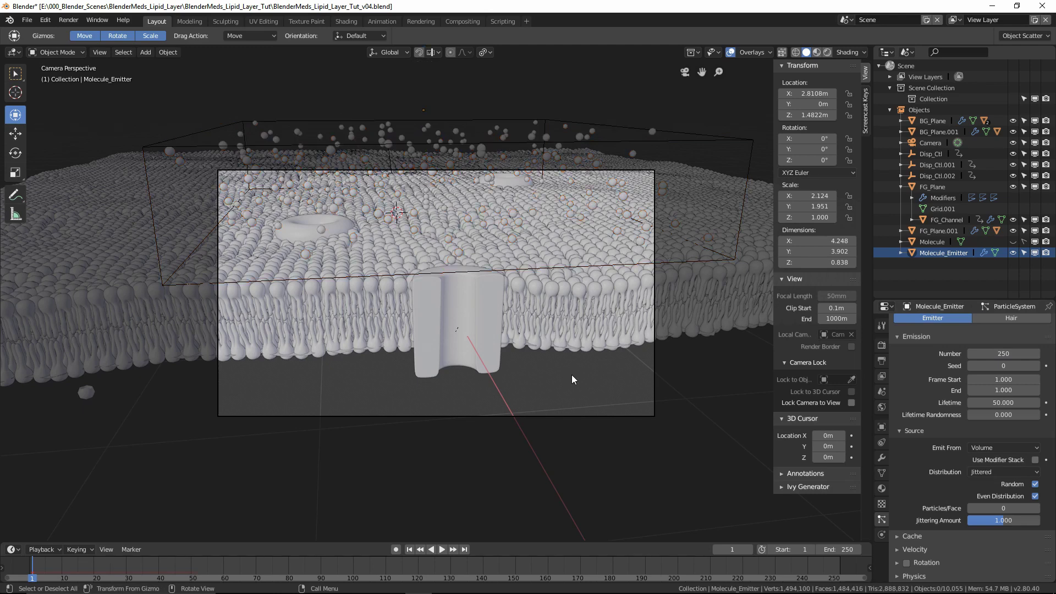
pyautogui.scroll(3, 554, 375)
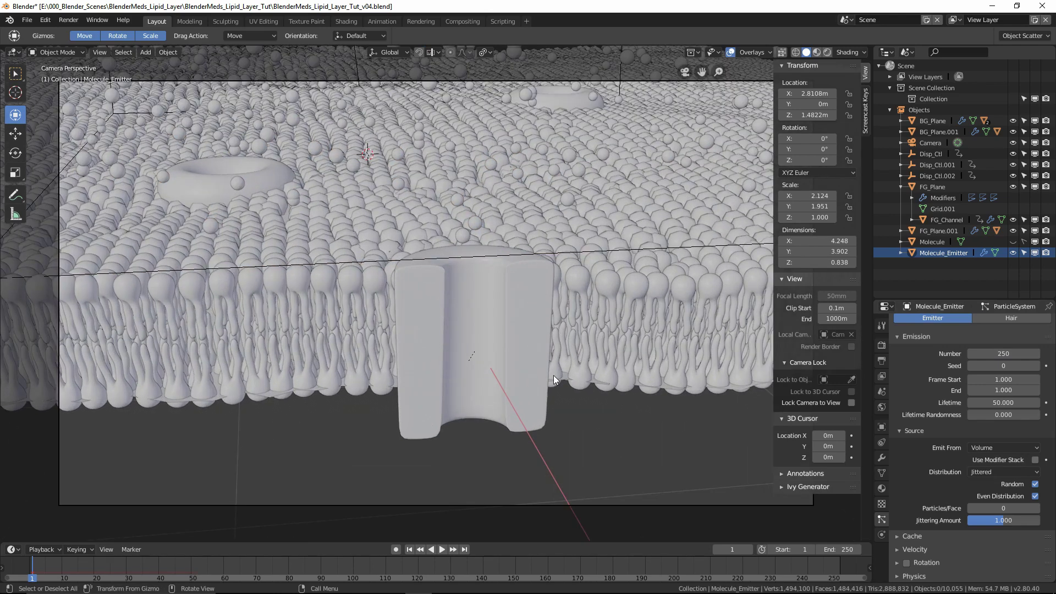
pyautogui.scroll(-2, 554, 375)
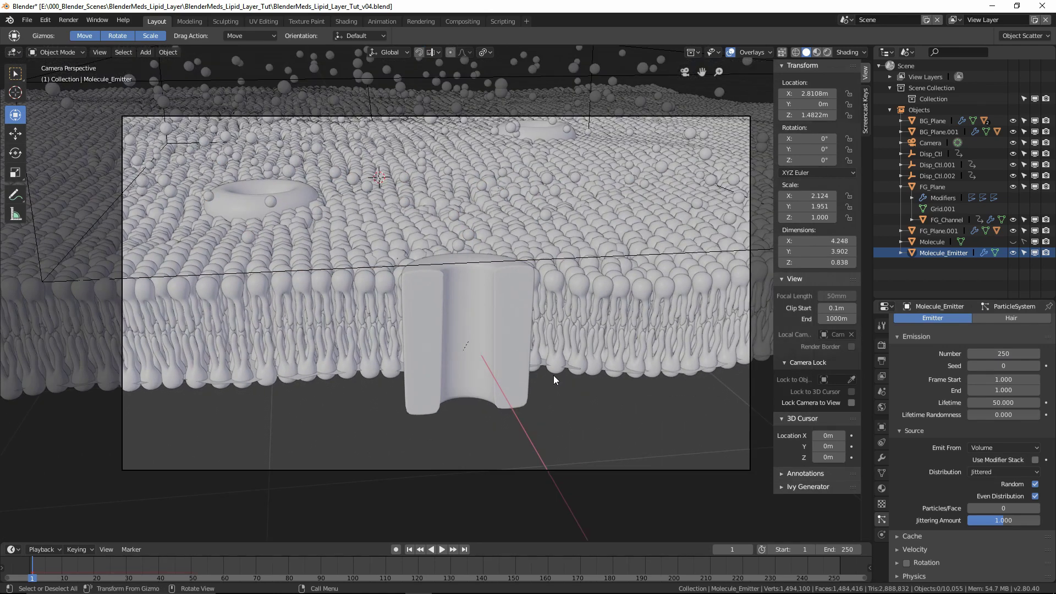
pyautogui.scroll(-2, 554, 380)
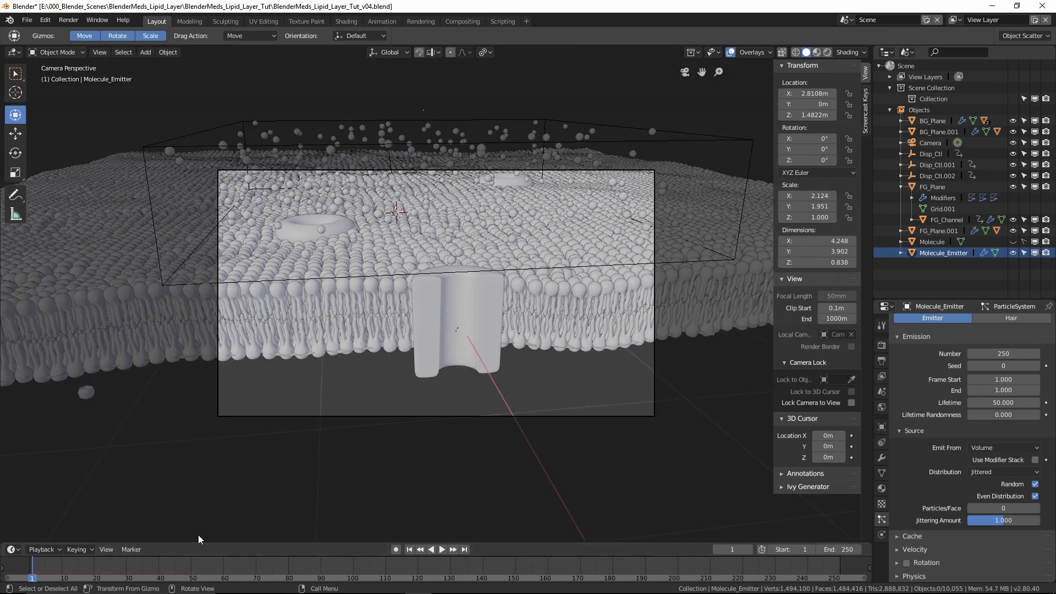
# Step: Check the scene's gravity setting and play the animation to see how the particles move
pyautogui.press('space')
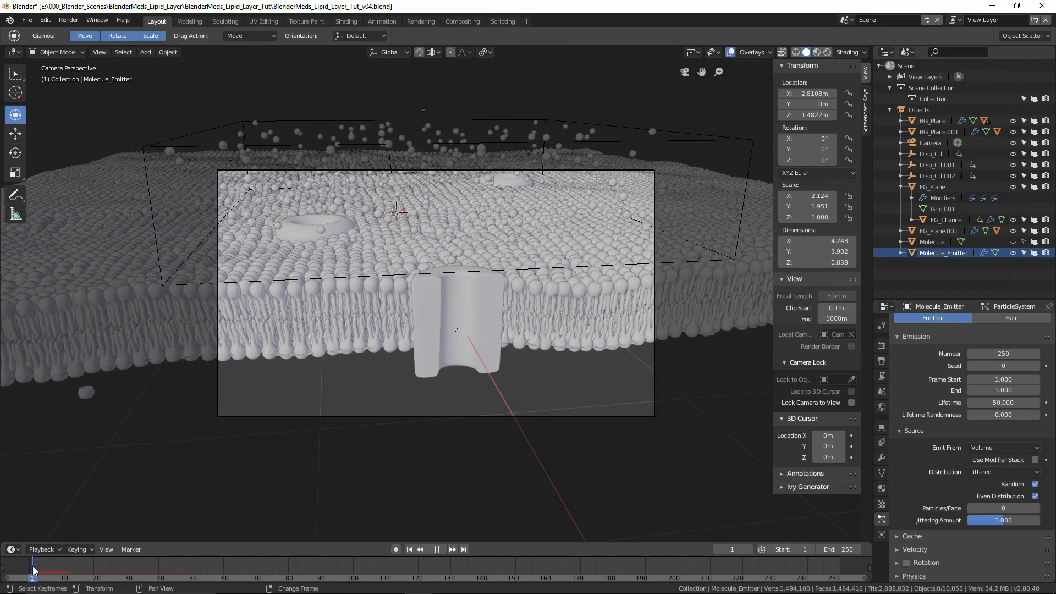
pyautogui.press('Escape')
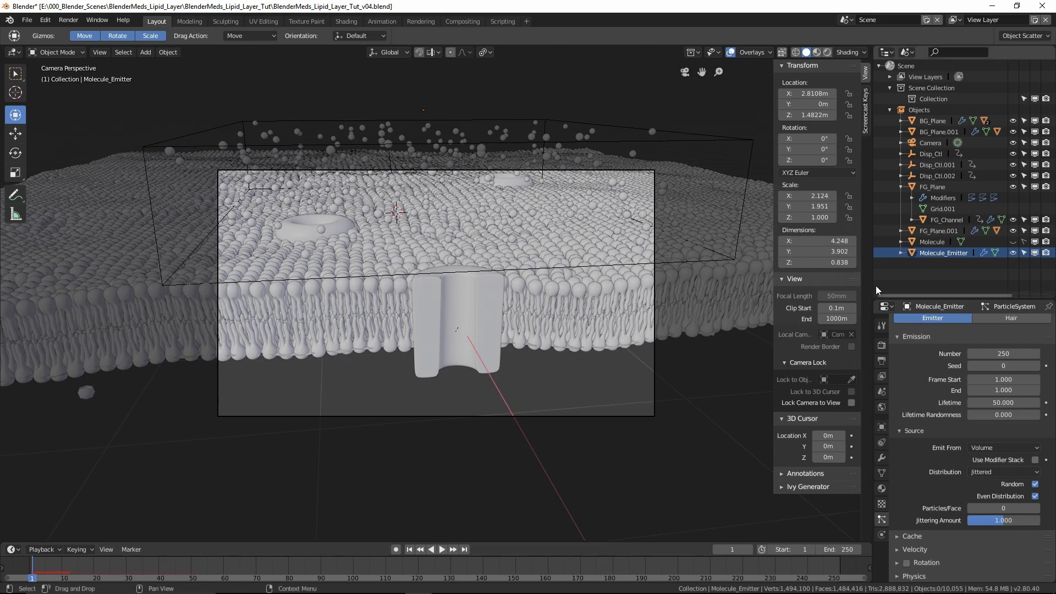
pyautogui.click(882, 392)
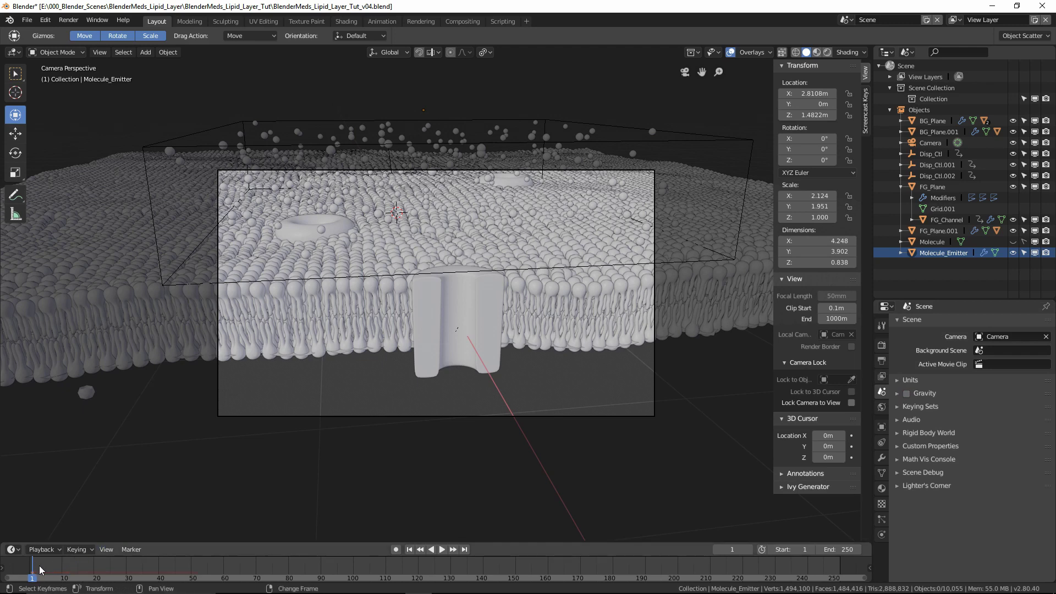
pyautogui.press('space')
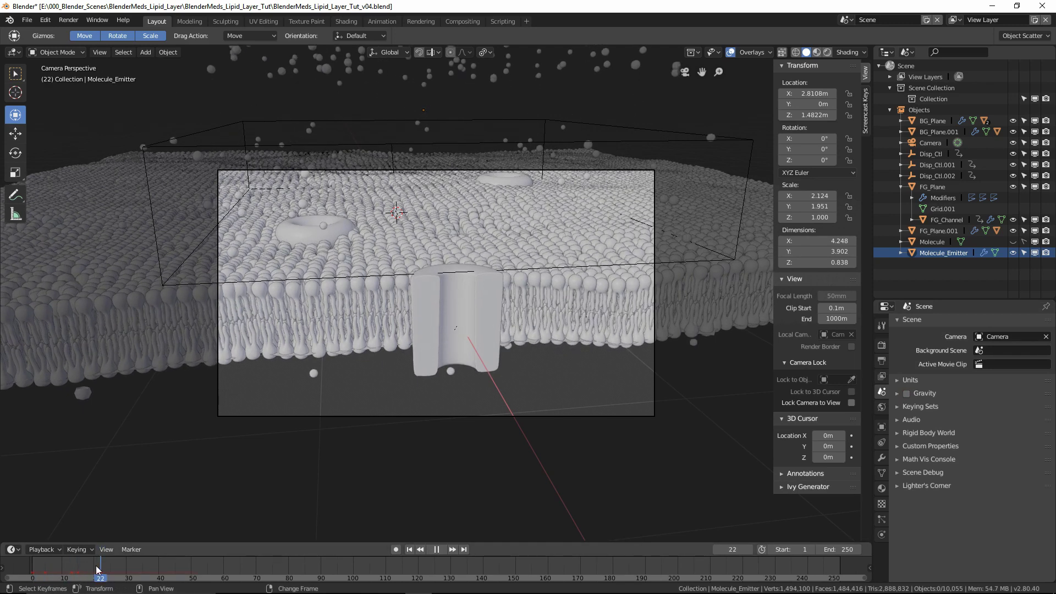
pyautogui.moveTo(96, 570); pyautogui.dragTo(37, 566)
pyautogui.press('space')
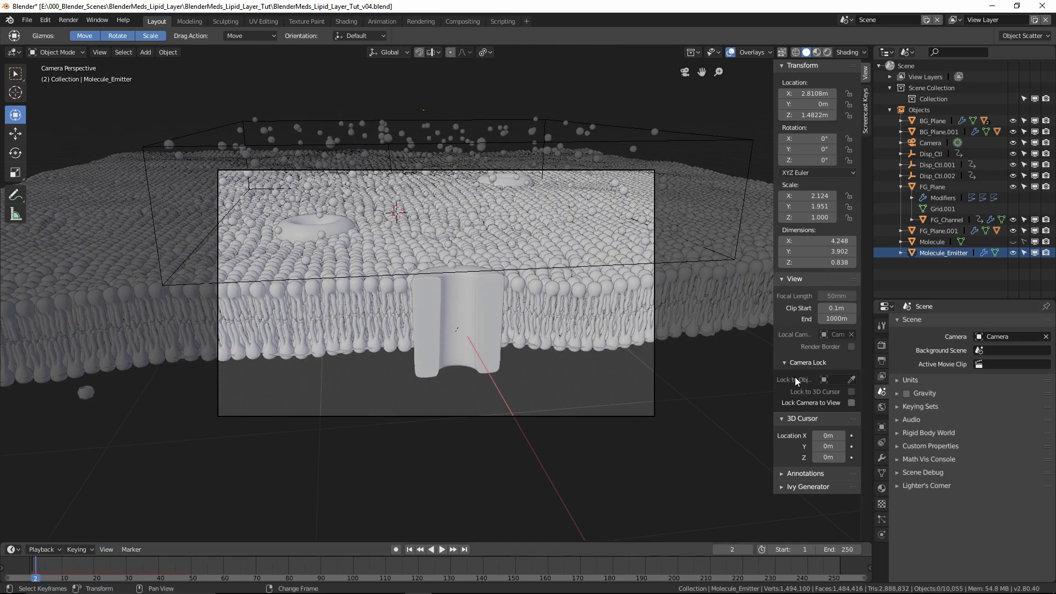
# Step: Set the particle system's normal velocity to 0
pyautogui.click(882, 519)
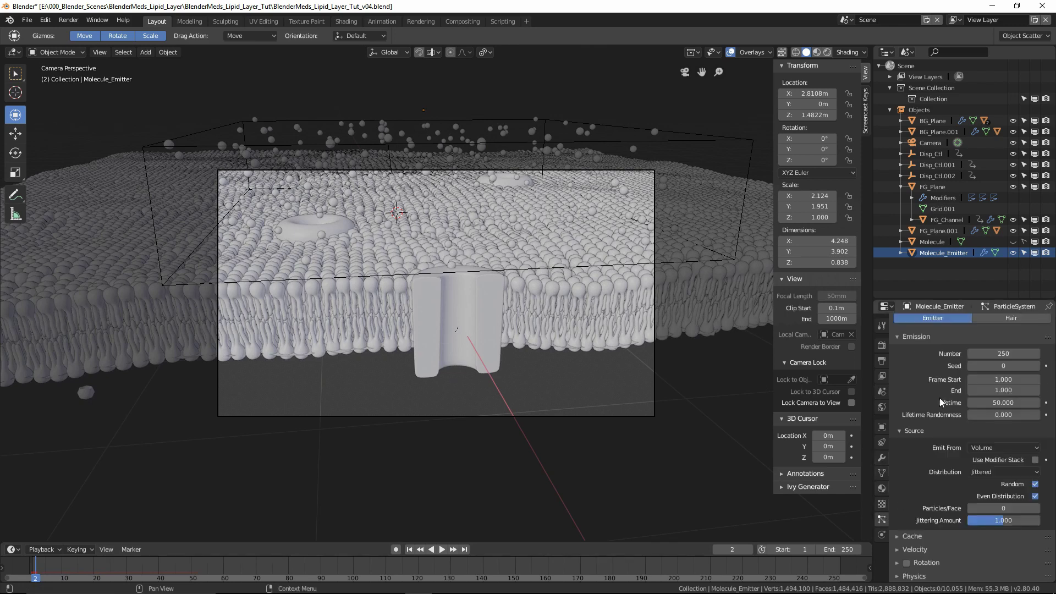
pyautogui.scroll(-3, 916, 471)
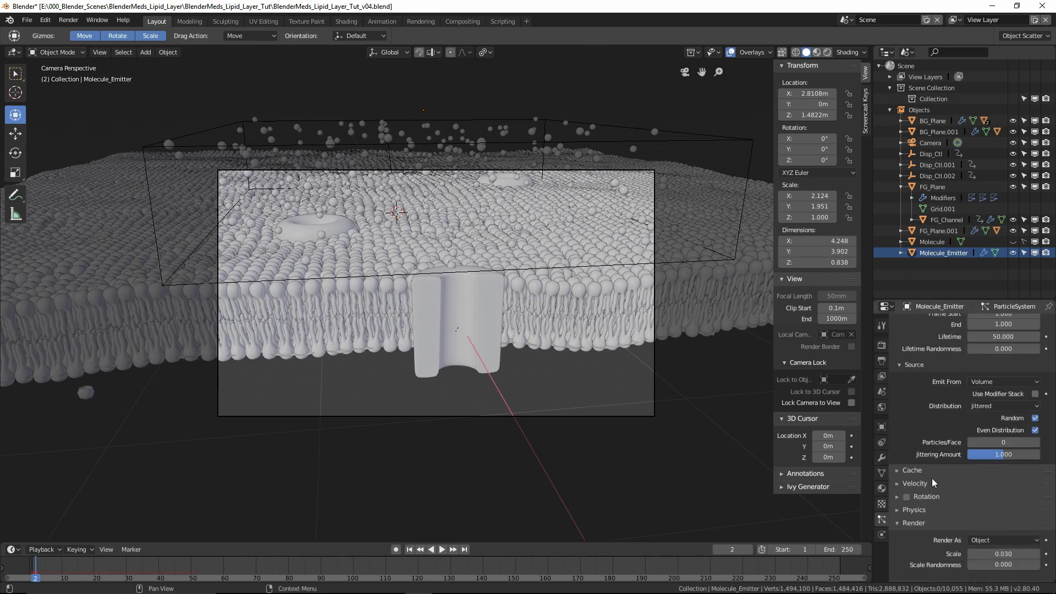
pyautogui.click(902, 484)
pyautogui.scroll(-2, 947, 477)
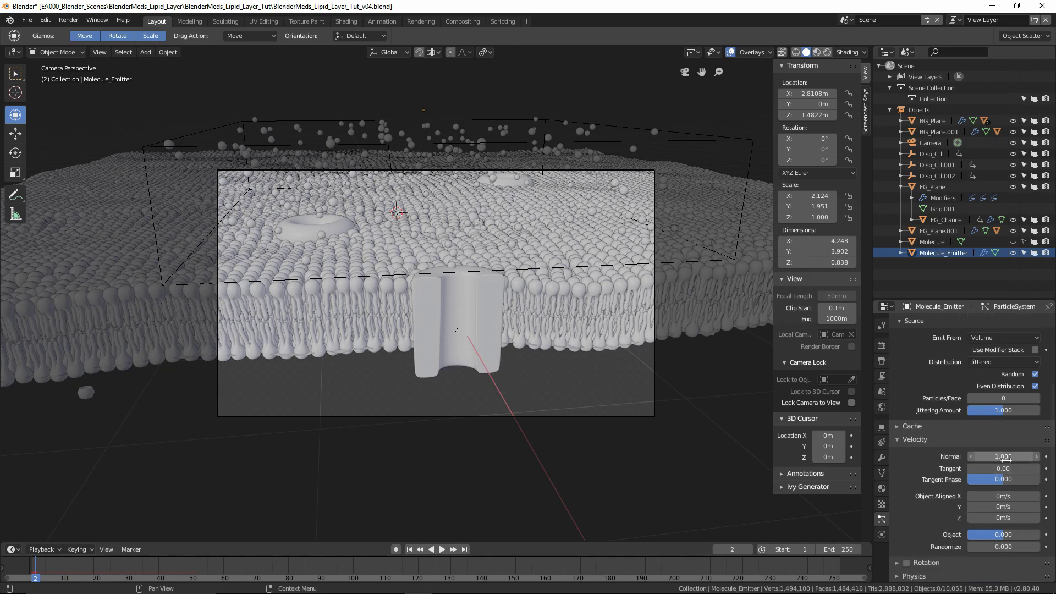
pyautogui.click(1009, 458)
pyautogui.write('0')
pyautogui.press('Return')
# Step: Play back the particle motion with zero normal velocity, restarting once from the first frame, and return to frame 1
pyautogui.click(442, 549)
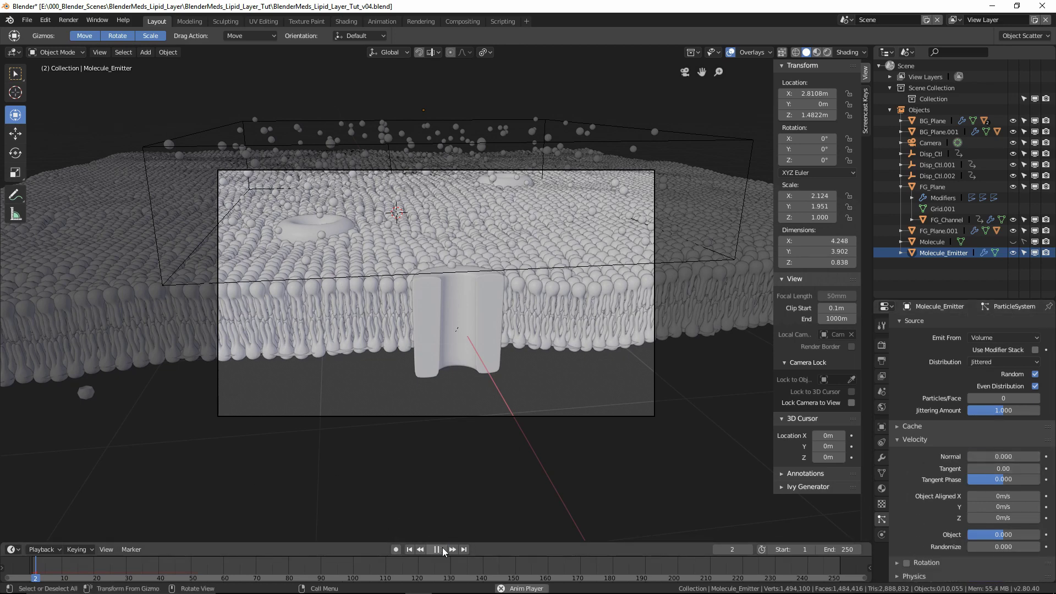
pyautogui.click(437, 549)
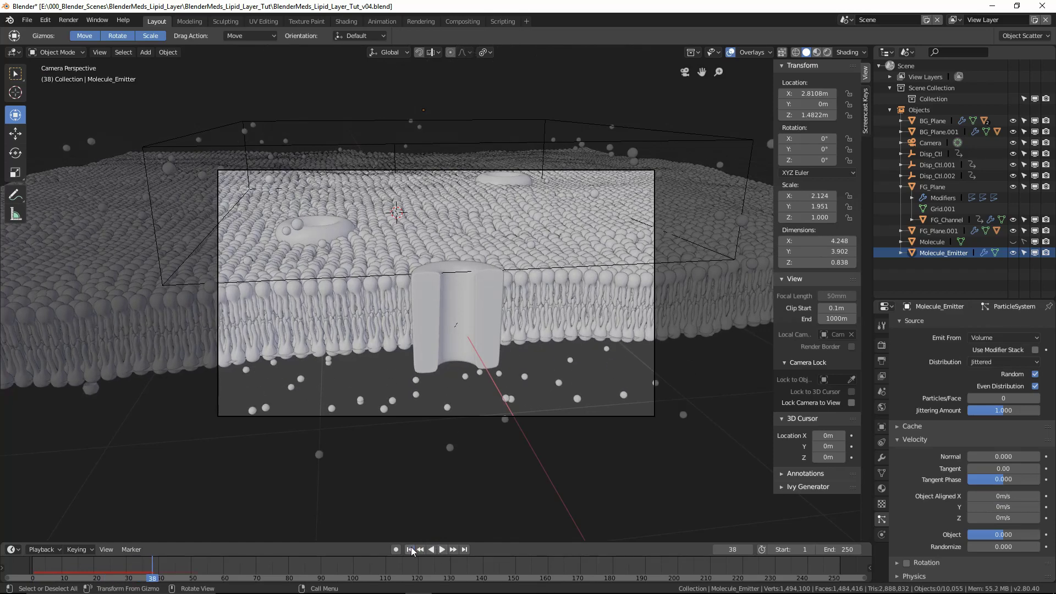
pyautogui.click(410, 549)
pyautogui.click(442, 549)
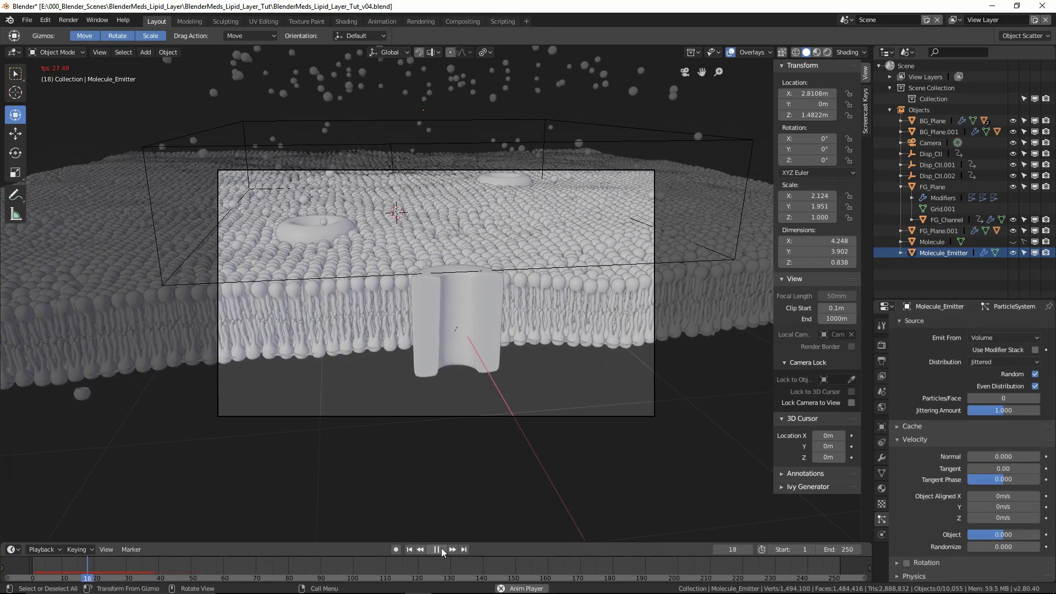
pyautogui.click(442, 549)
pyautogui.click(410, 549)
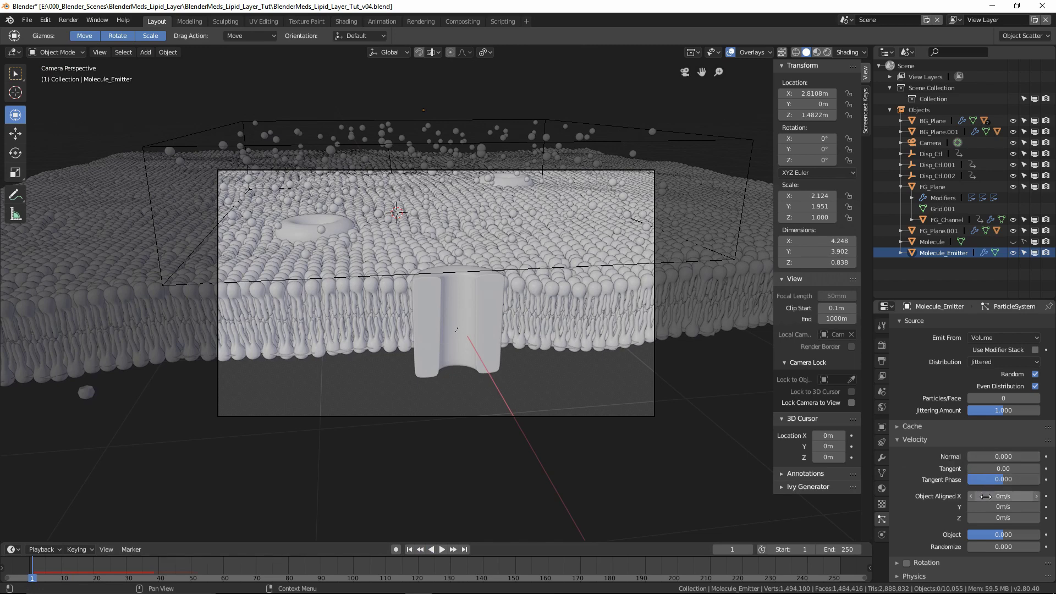
# Step: Clear the particle cache by switching the physics type to No, playing the animation, and setting the type back to Newtonian
pyautogui.scroll(-2, 955, 514)
pyautogui.scroll(-5, 954, 514)
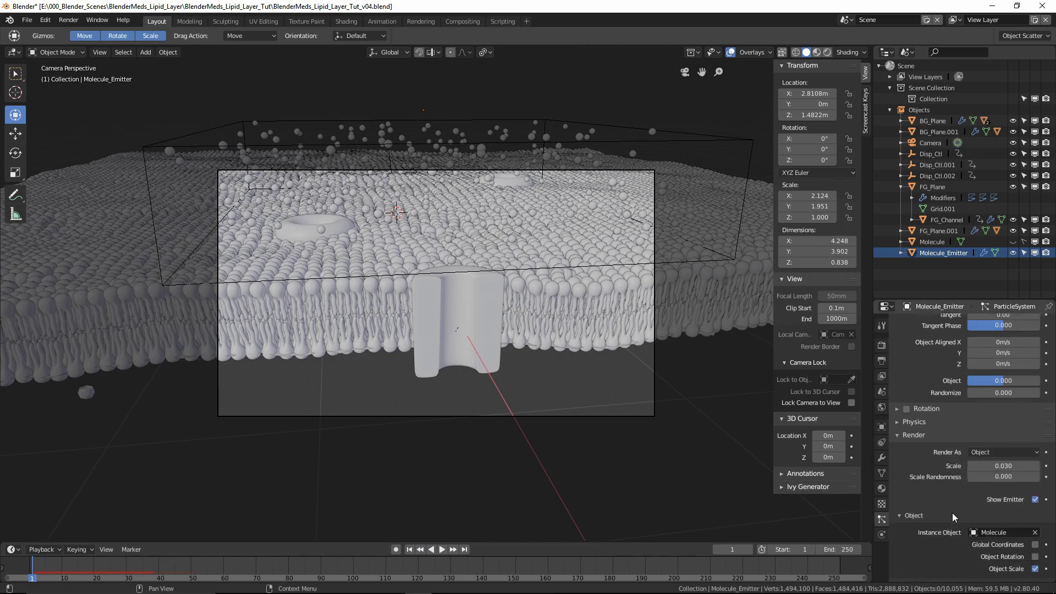
pyautogui.click(897, 422)
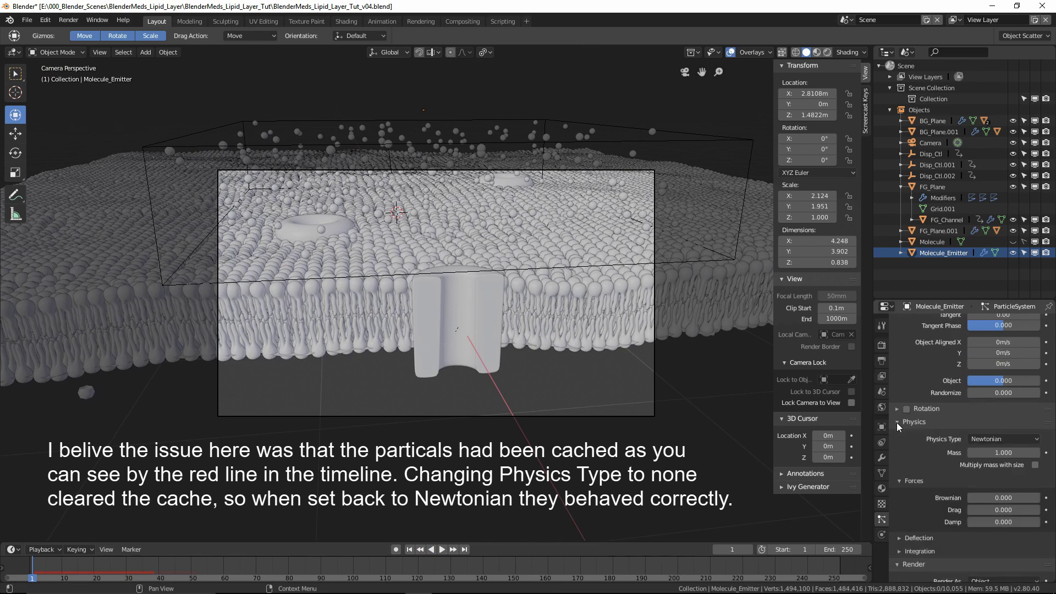
pyautogui.click(988, 438)
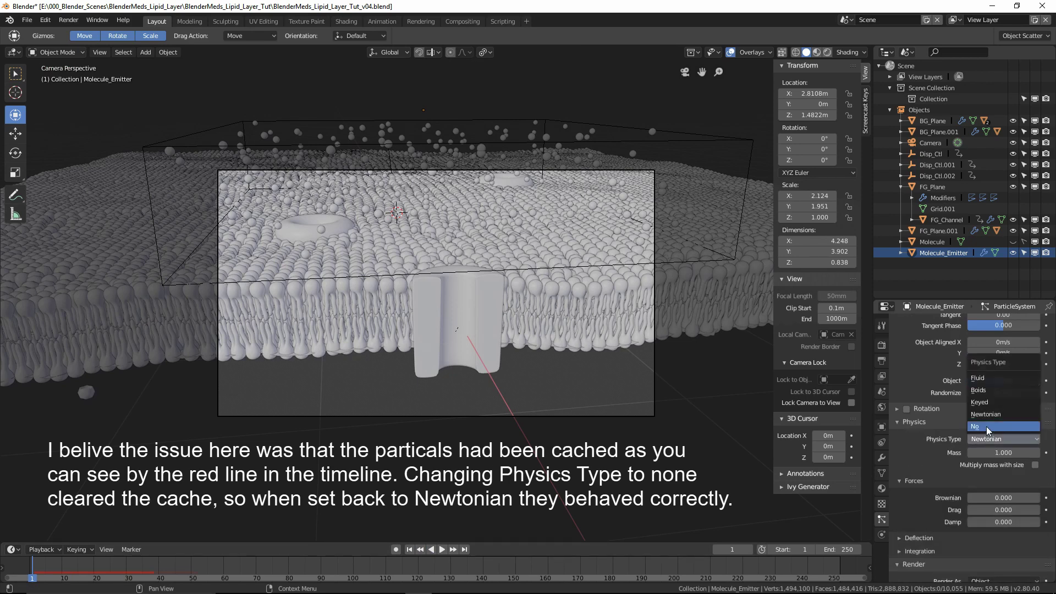
pyautogui.click(986, 426)
pyautogui.click(441, 548)
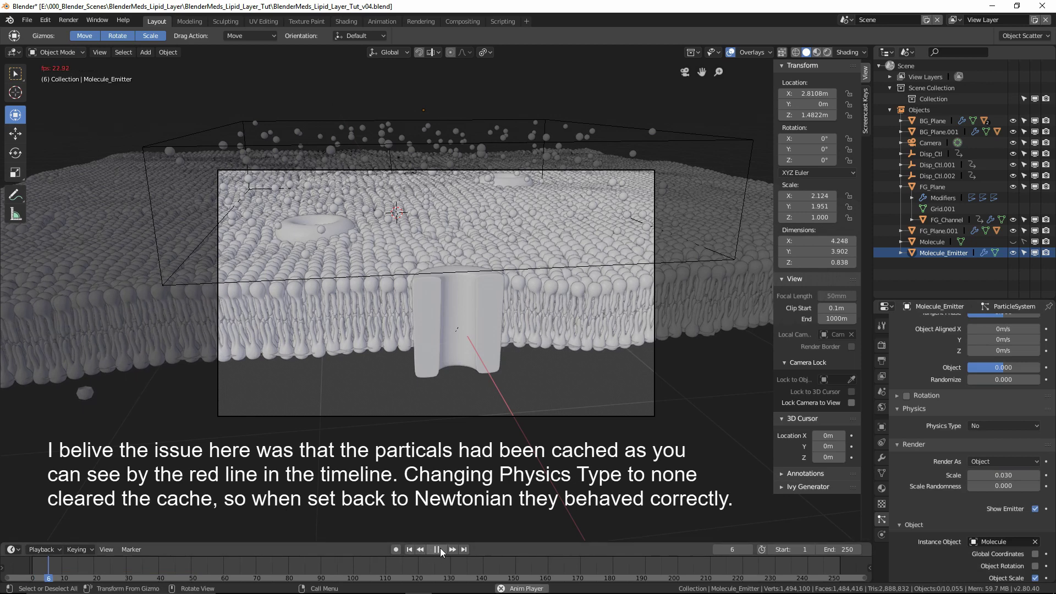
pyautogui.click(993, 426)
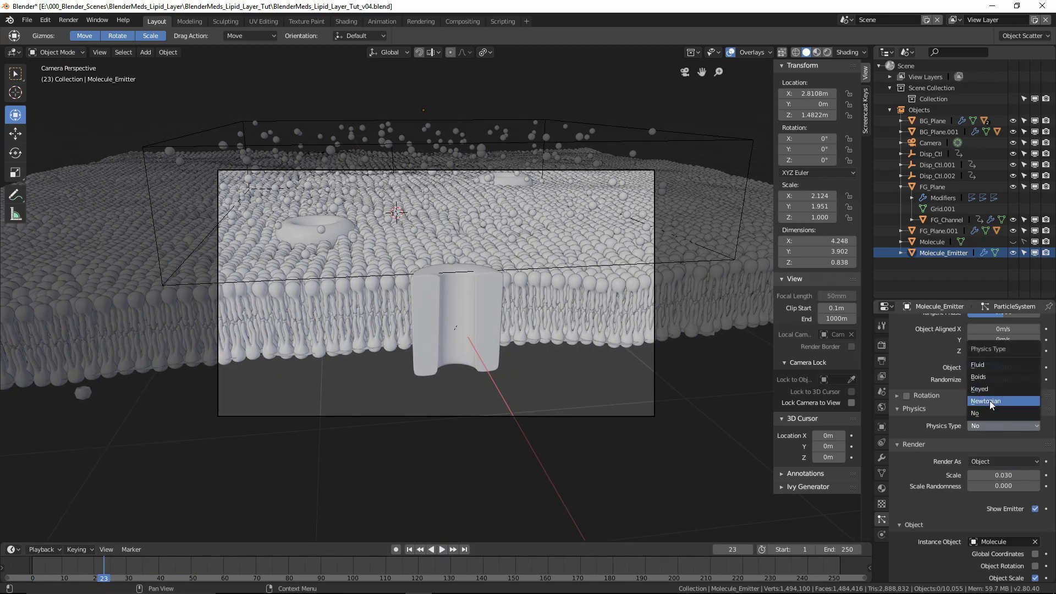
pyautogui.click(990, 401)
# Step: Replay the animation with Newtonian physics to check that the particles hold still, then rewind to frame 1
pyautogui.click(443, 549)
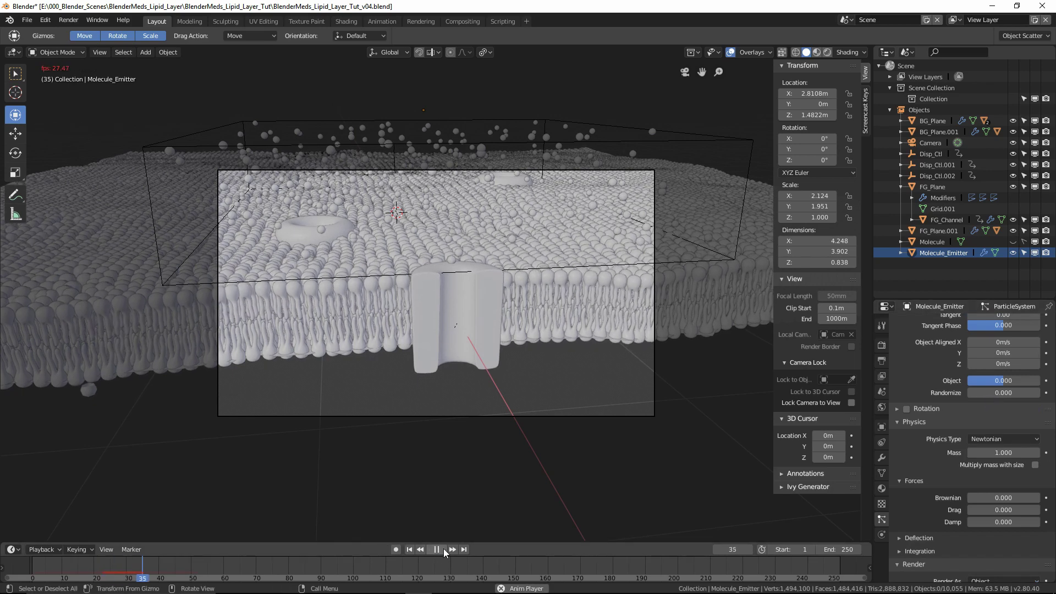
pyautogui.click(412, 549)
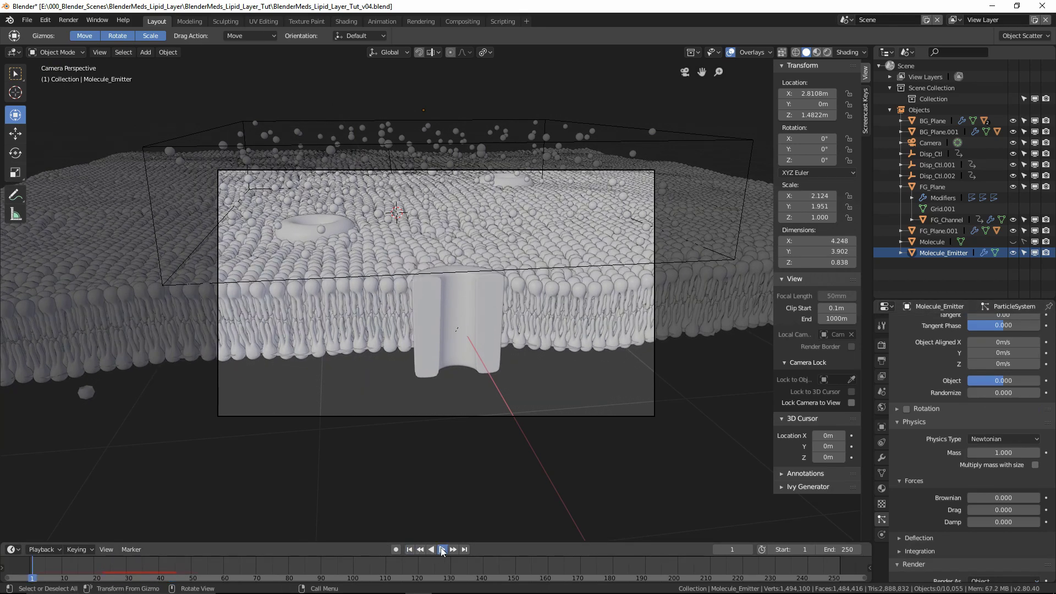
pyautogui.click(441, 549)
pyautogui.click(441, 549)
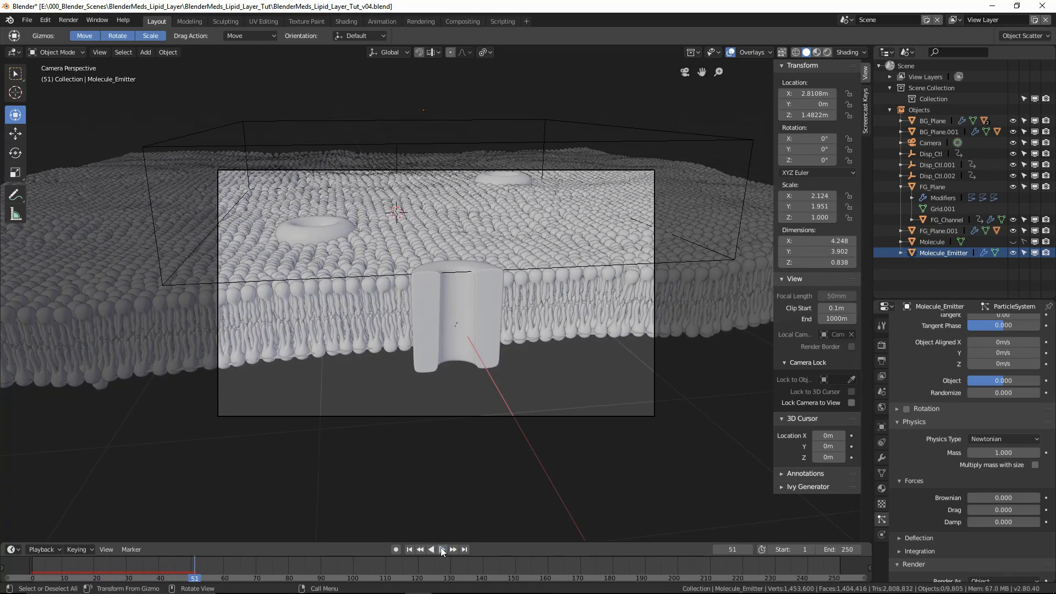
pyautogui.click(408, 549)
# Step: Add a Turbulence force field at the world origin and play the animation to check its effect on the molecules
pyautogui.scroll(8, 913, 454)
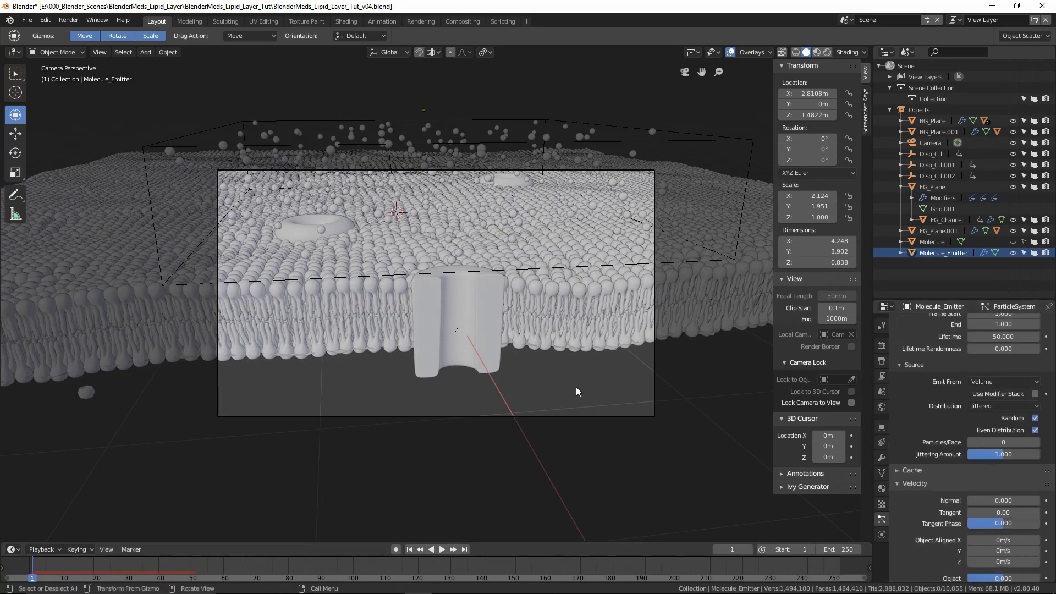
pyautogui.hotkey('shift', 'a')
pyautogui.moveTo(544, 562)
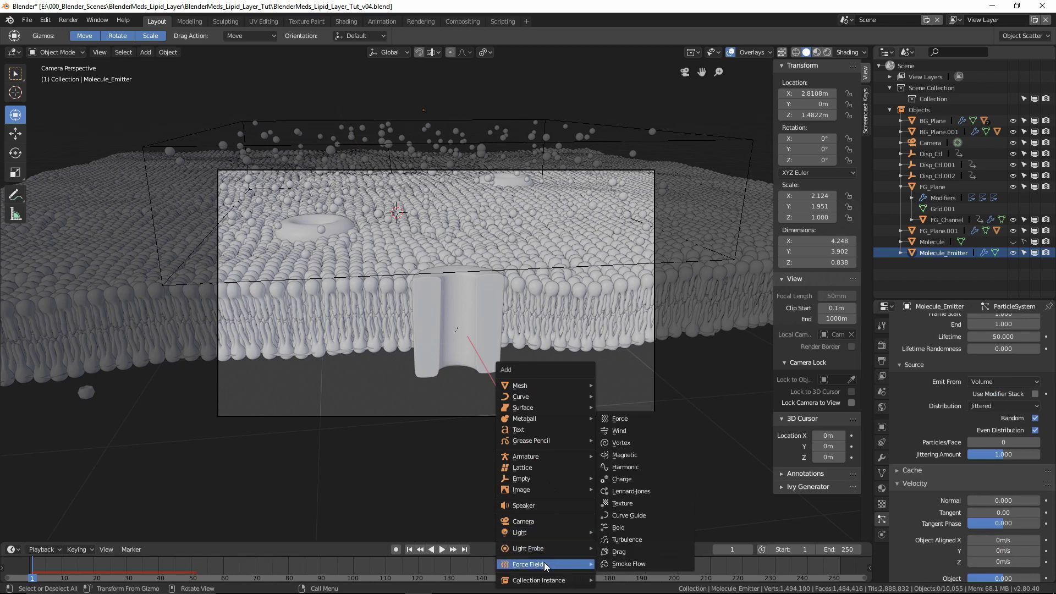
pyautogui.click(623, 540)
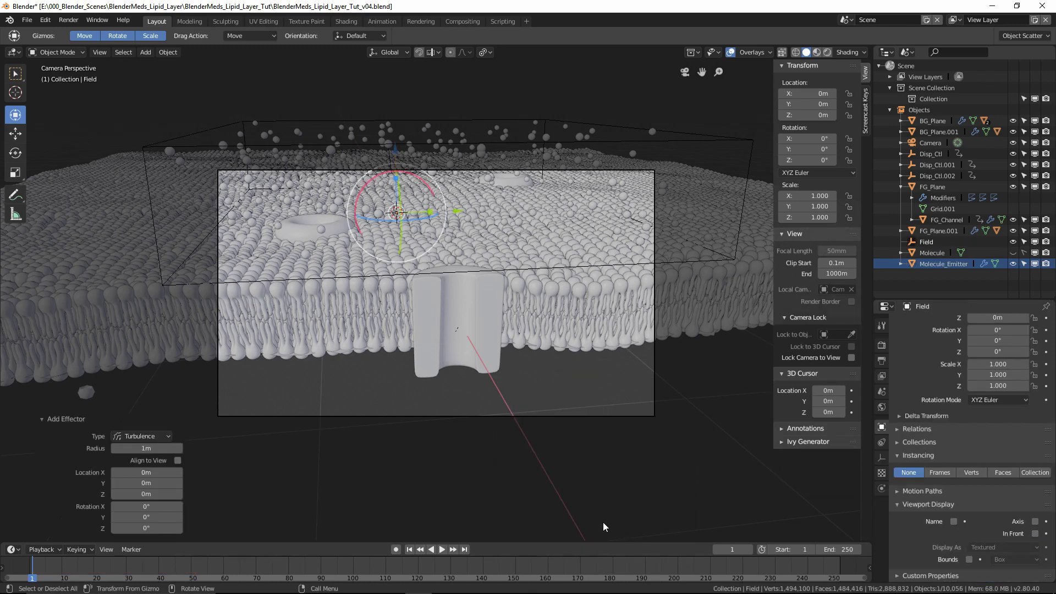
pyautogui.click(441, 550)
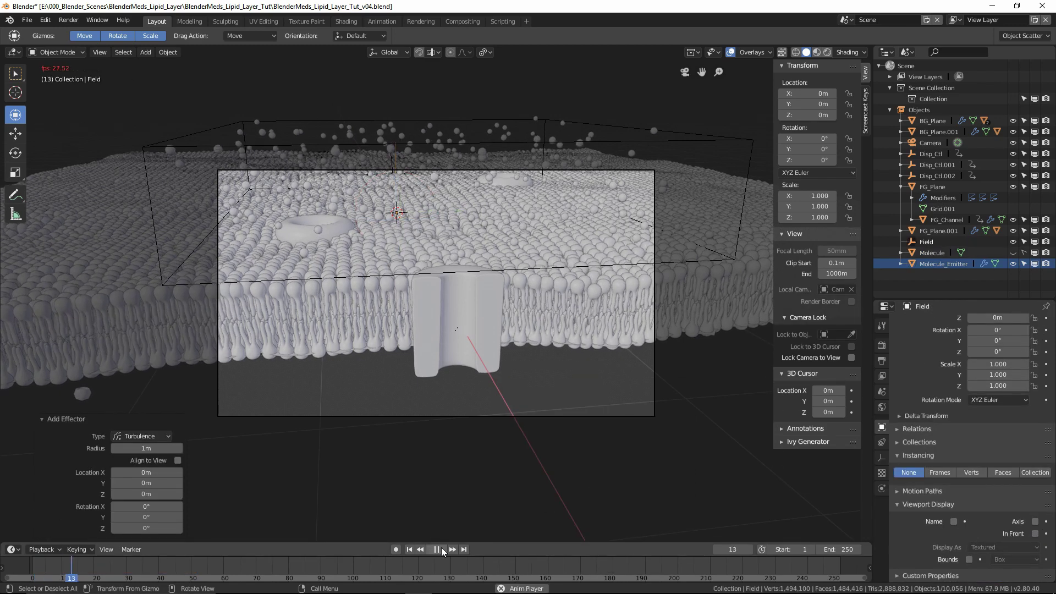
pyautogui.click(438, 550)
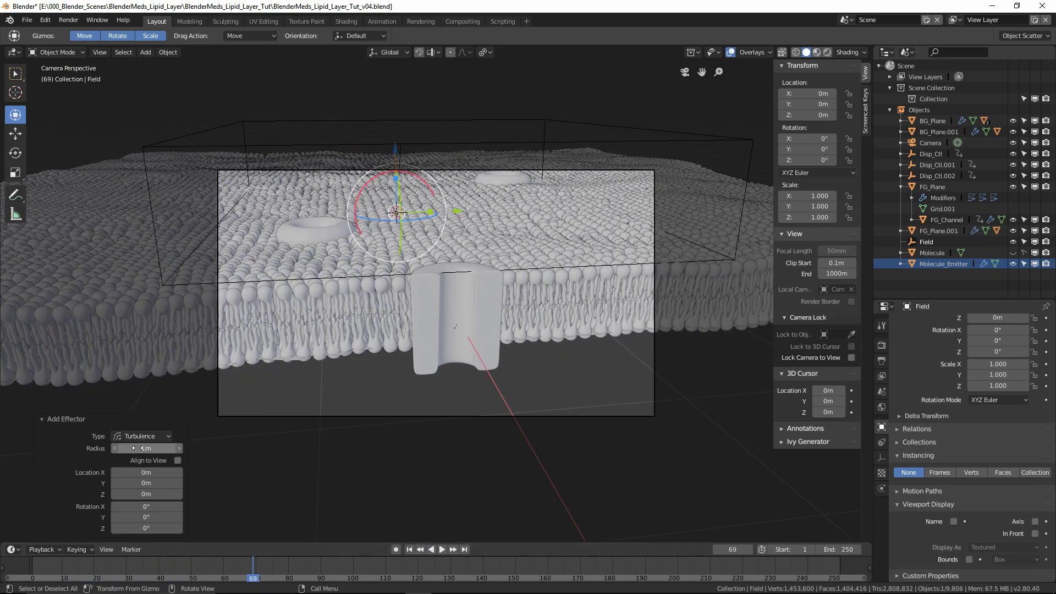
# Step: Set the strength of the turbulence force field to 0.1
pyautogui.click(926, 242)
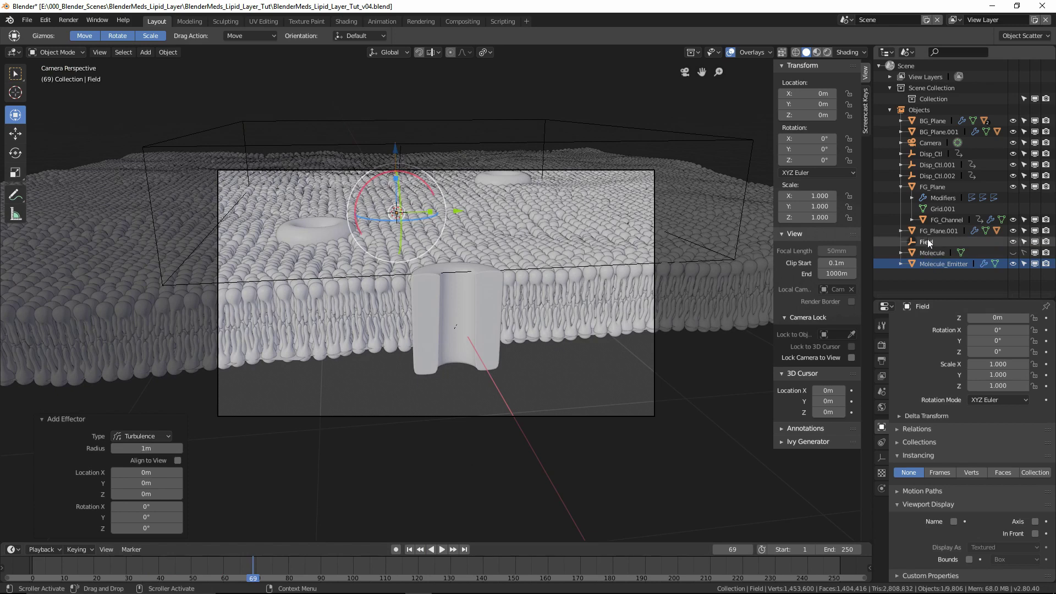
pyautogui.click(882, 488)
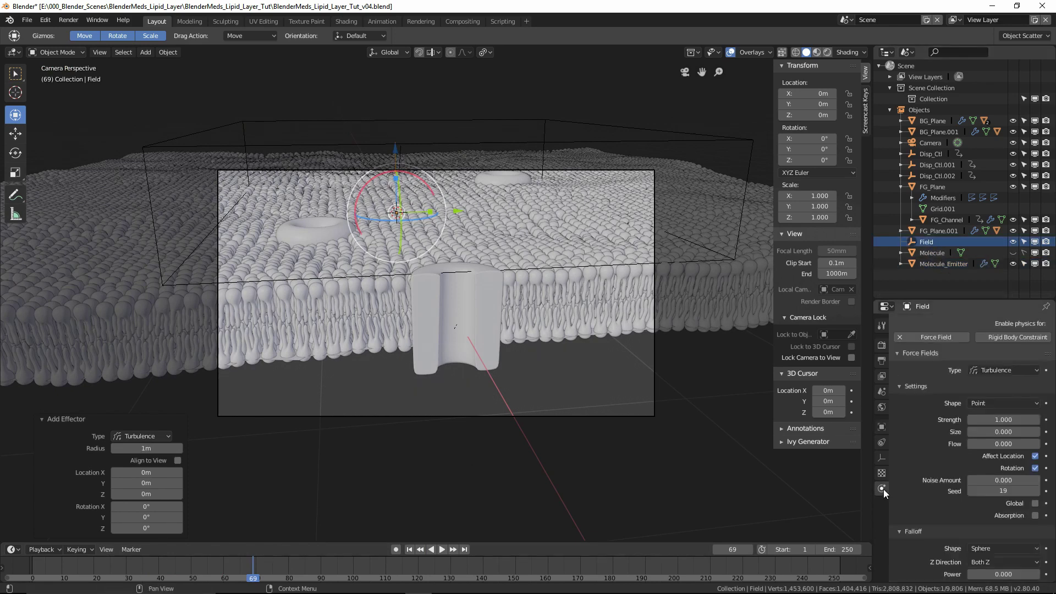
pyautogui.click(998, 420)
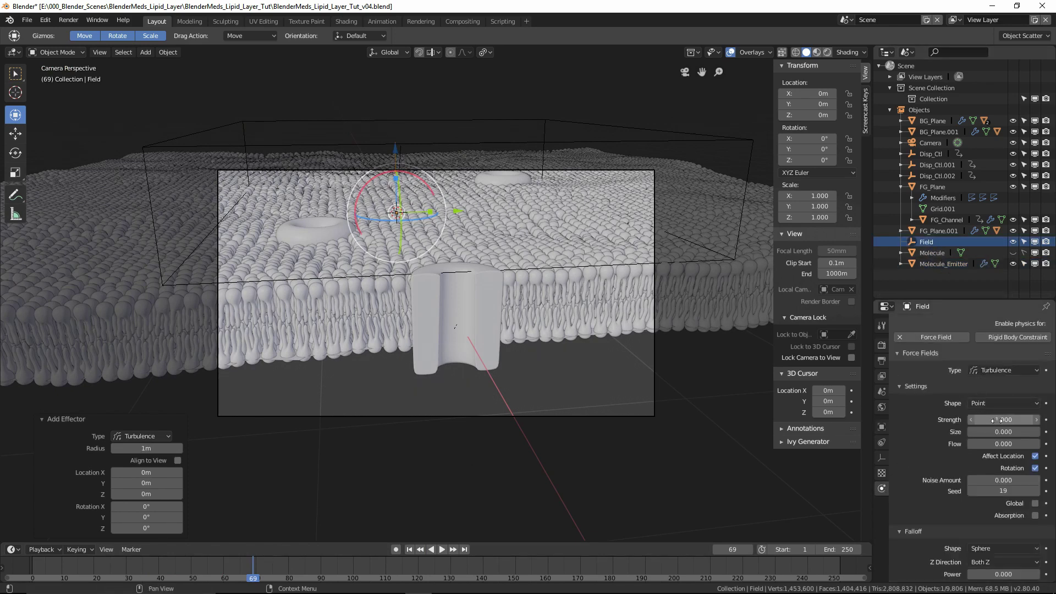
pyautogui.write('1.0')
pyautogui.write('1')
pyautogui.press('Return')
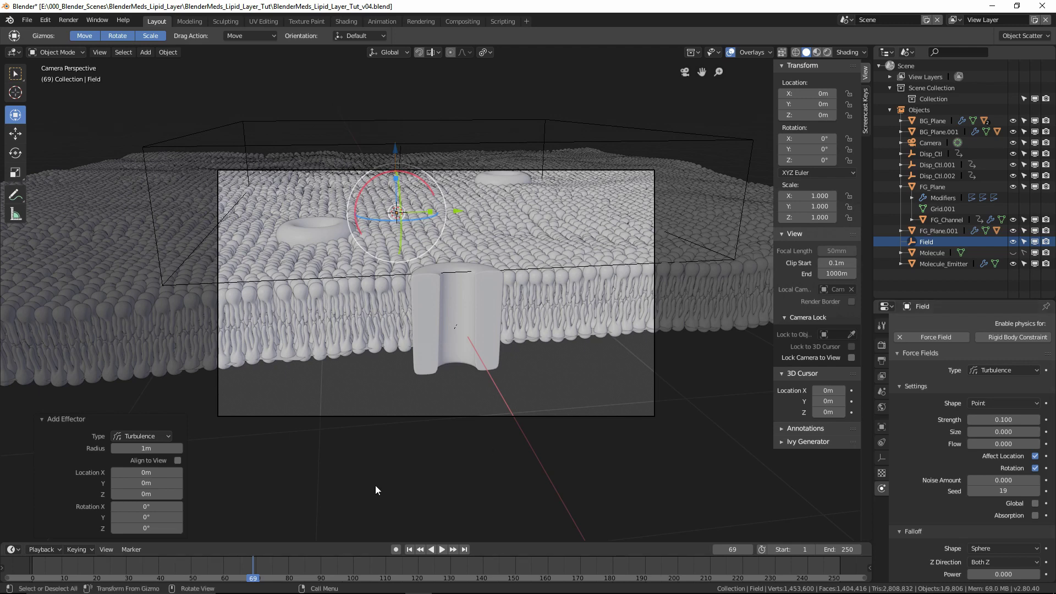
# Step: Play the animation from the first frame to check how the molecules move with the weaker turbulence
pyautogui.click(441, 550)
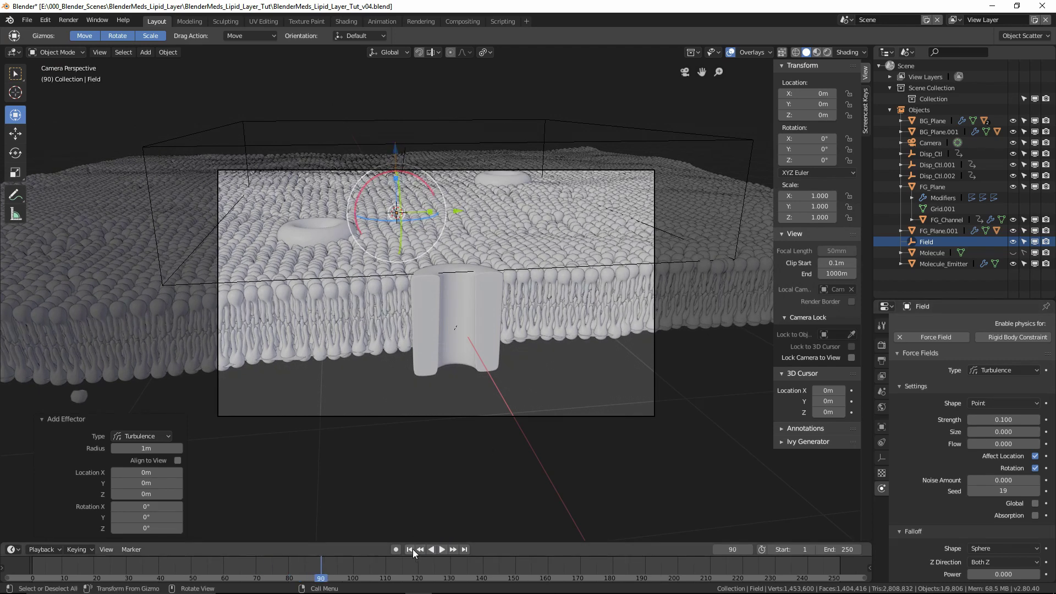
pyautogui.click(409, 549)
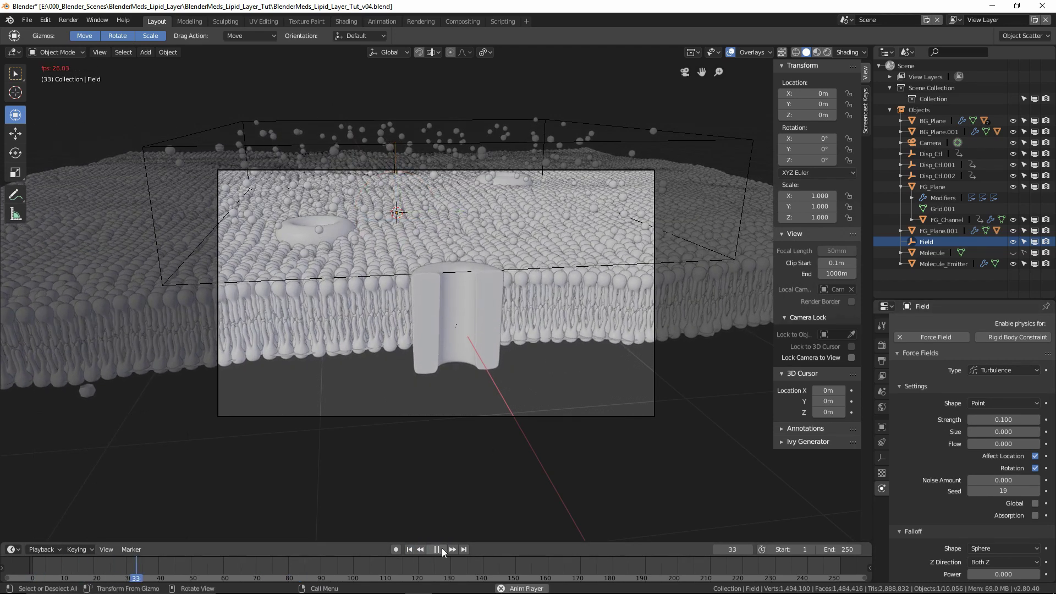
pyautogui.click(441, 548)
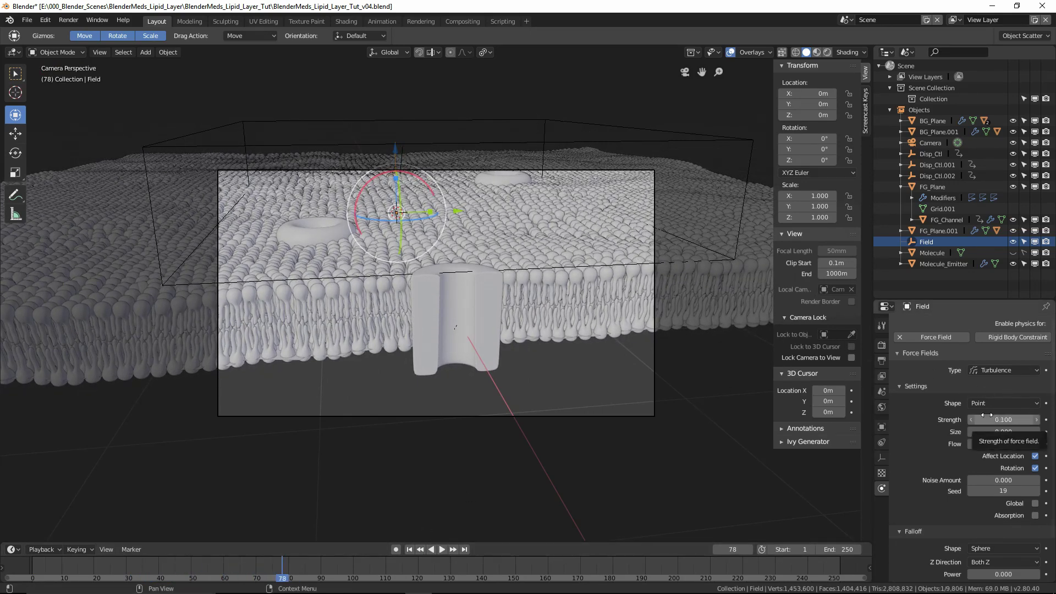
# Step: Set the particle lifetime of Molecule_Emitter to 250 frames and replay the animation from the first frame
pyautogui.click(669, 131)
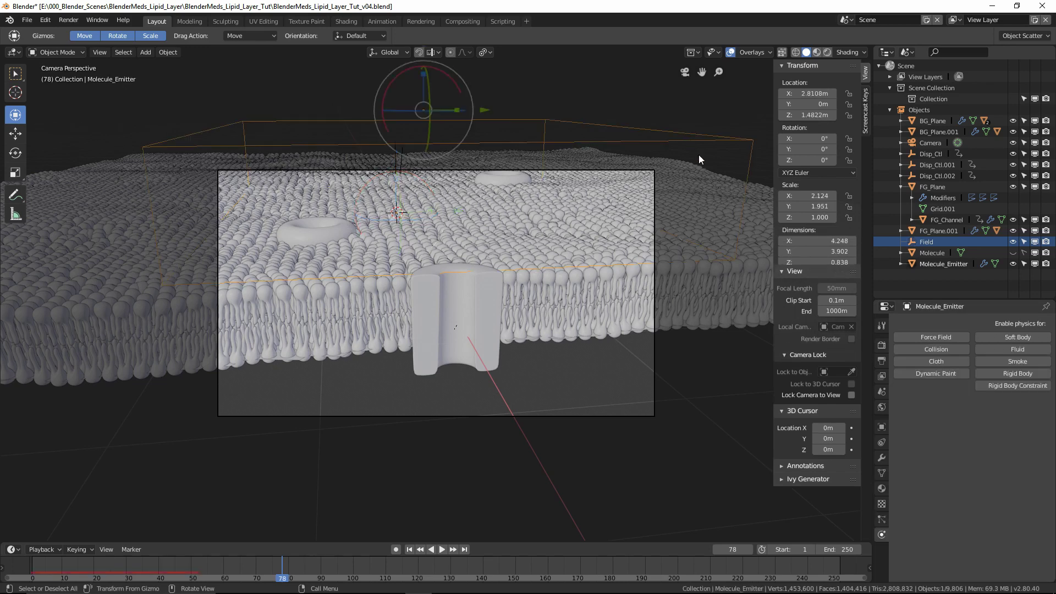
pyautogui.click(882, 519)
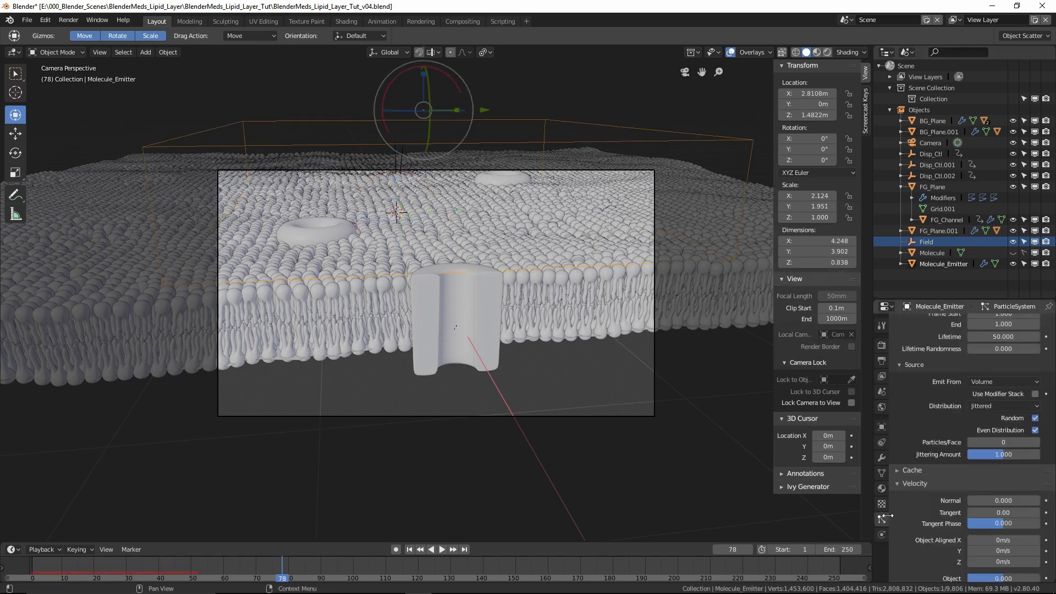
pyautogui.scroll(-4, 931, 416)
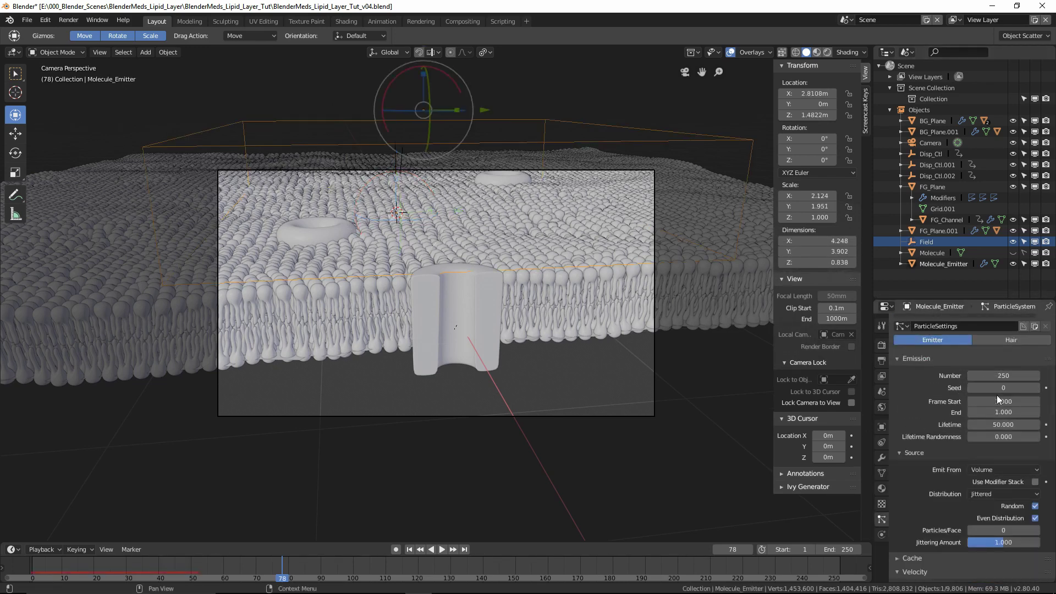
pyautogui.click(1003, 424)
pyautogui.write('2')
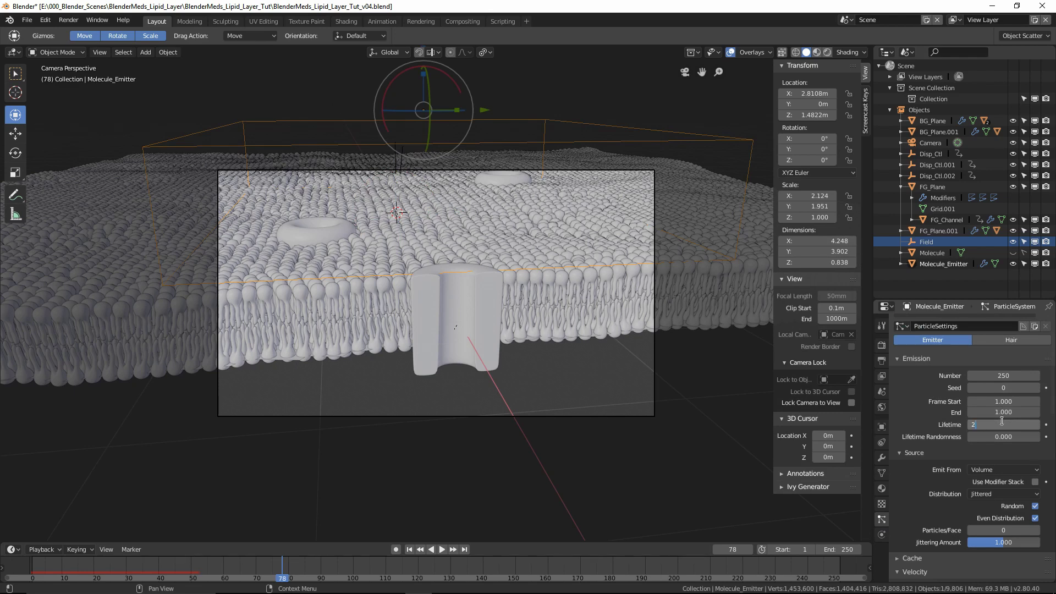
pyautogui.write('50')
pyautogui.press('Return')
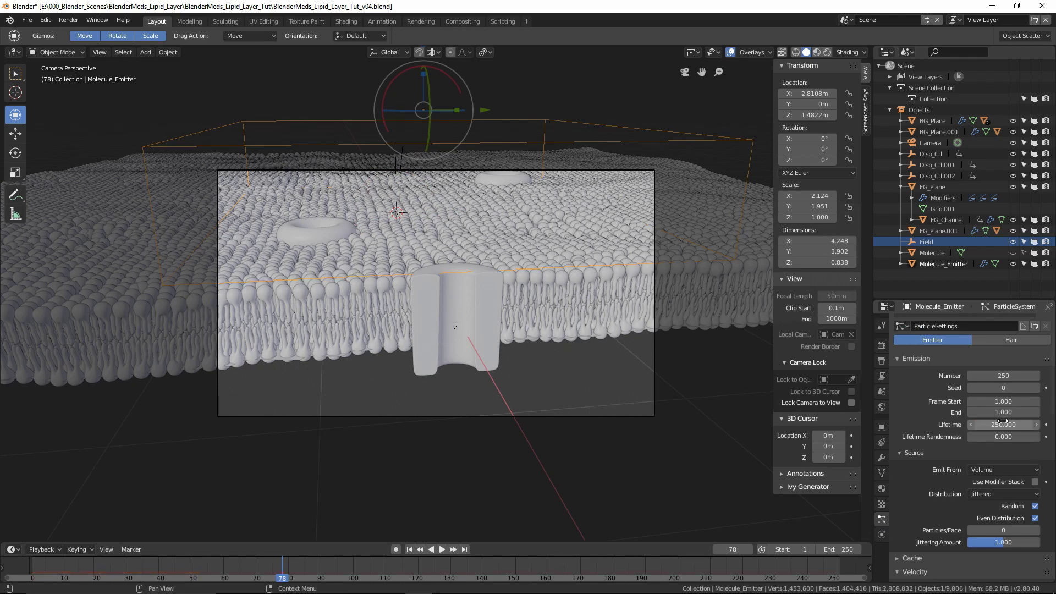
pyautogui.click(409, 549)
pyautogui.click(443, 550)
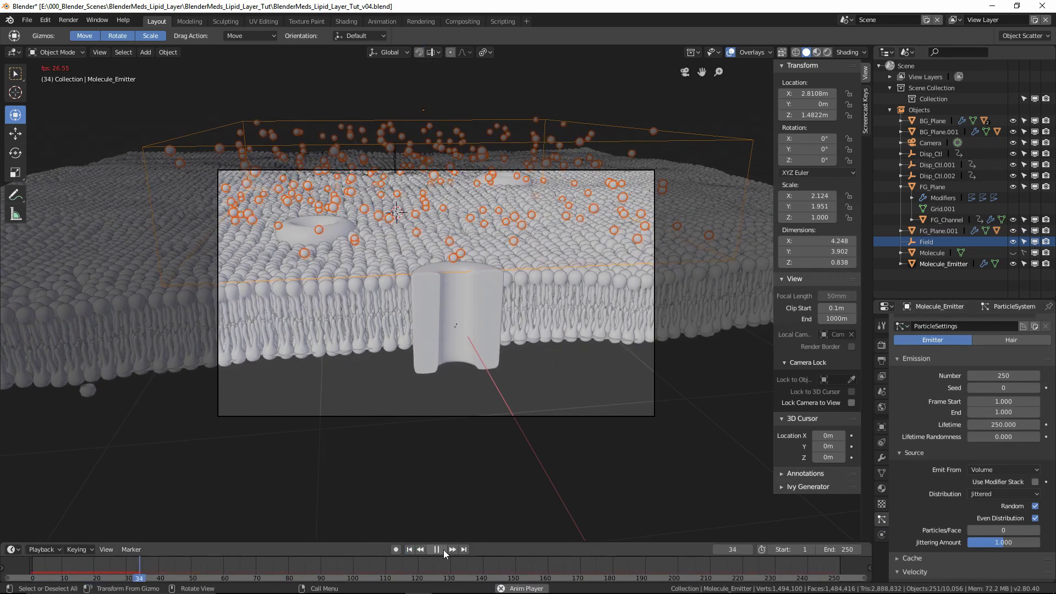
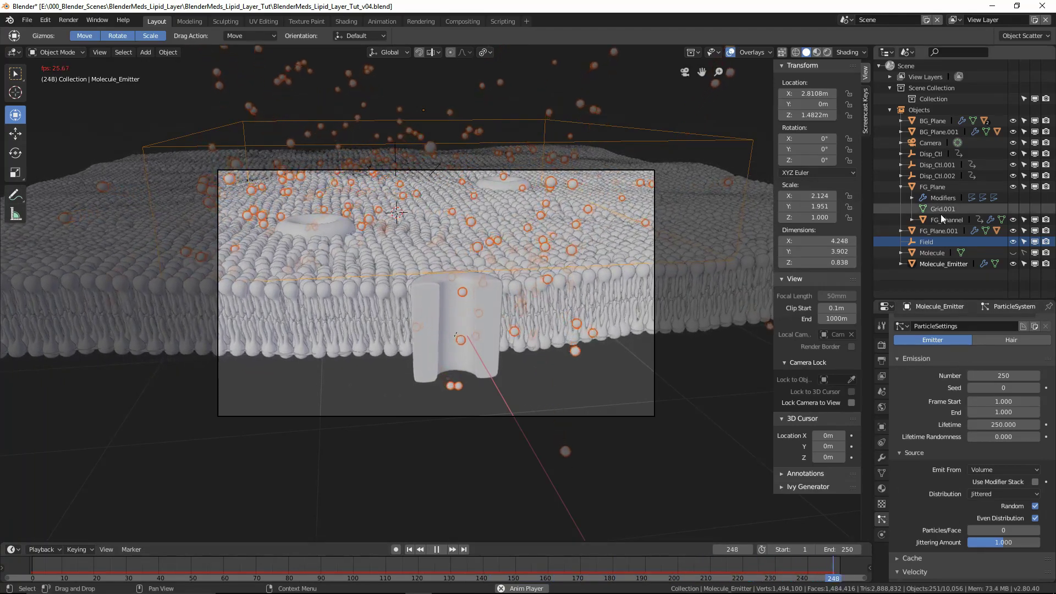
# Step: Change the turbulence field's shape to Plane and set its size to 0.01
pyautogui.click(940, 243)
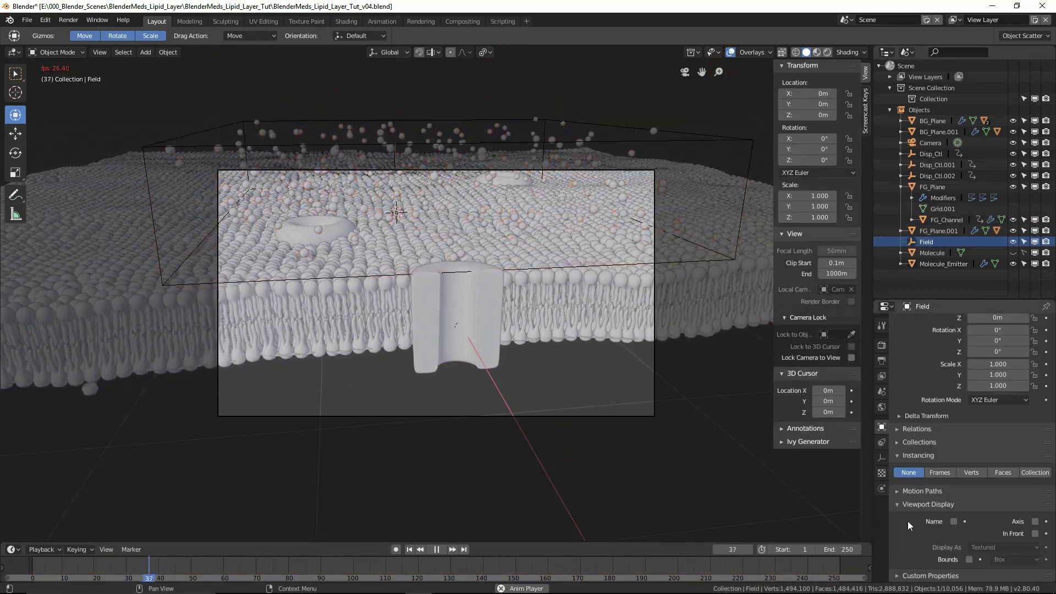
pyautogui.click(882, 489)
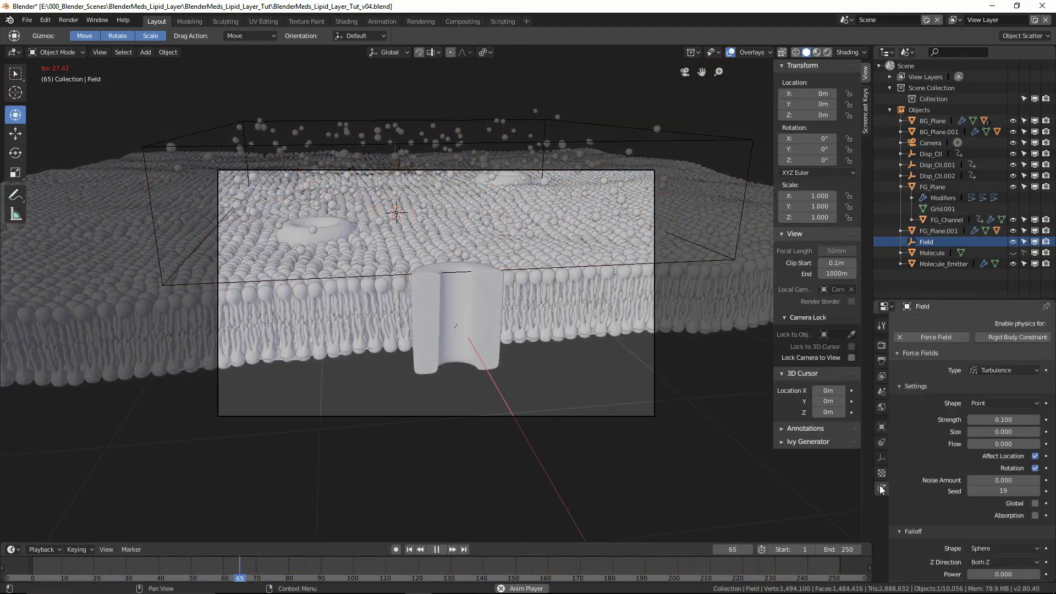
pyautogui.click(999, 432)
pyautogui.write('0.0')
pyautogui.press('Return')
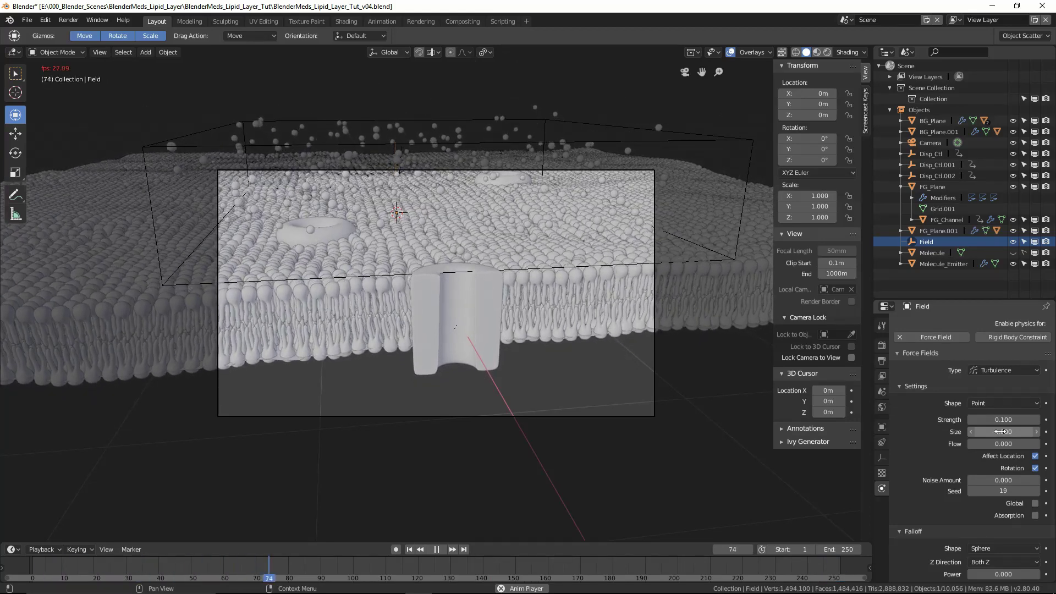
pyautogui.click(986, 403)
pyautogui.click(980, 367)
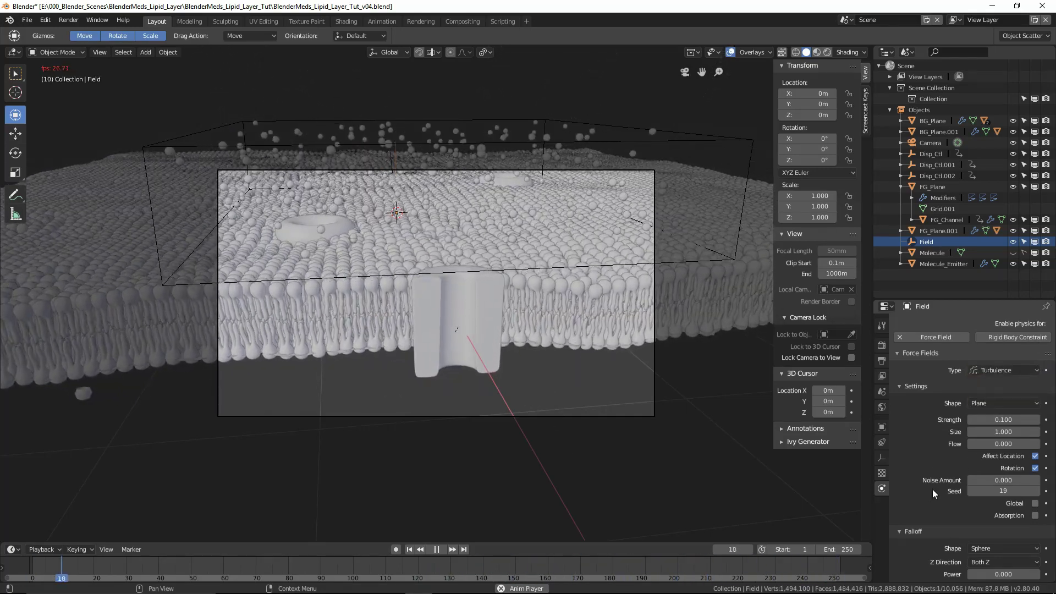
pyautogui.scroll(-3, 930, 501)
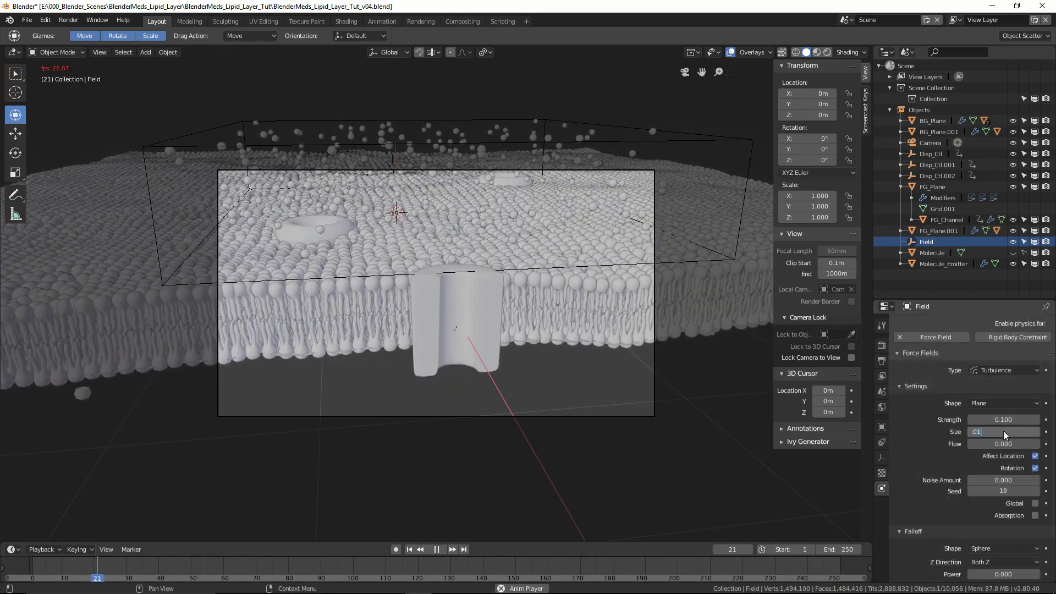
pyautogui.press('Return')
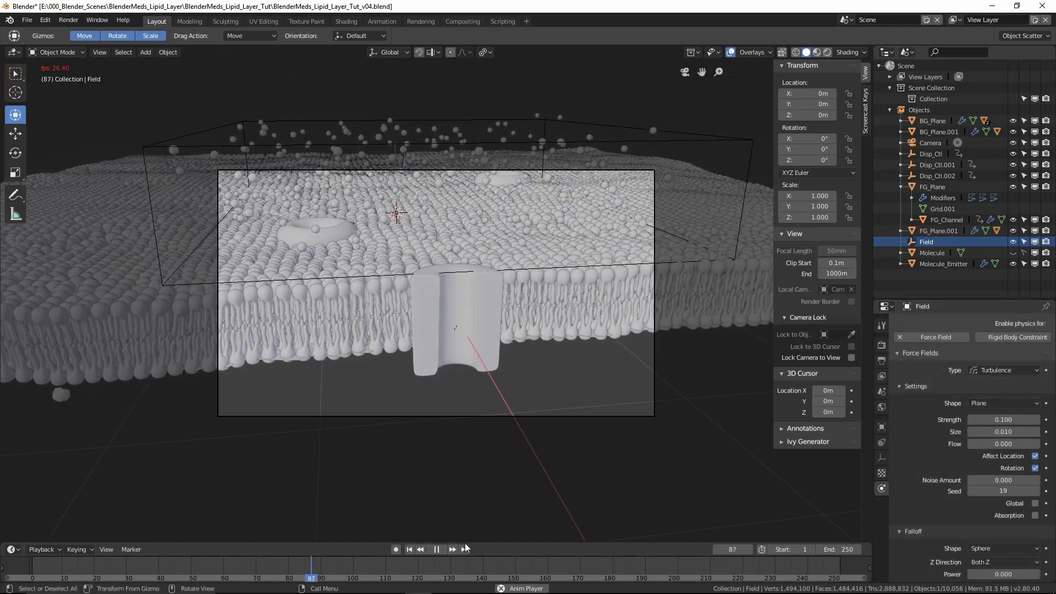
# Step: Replay the animation from the first frame to check the molecule drift, and save the file
pyautogui.click(437, 549)
pyautogui.click(409, 550)
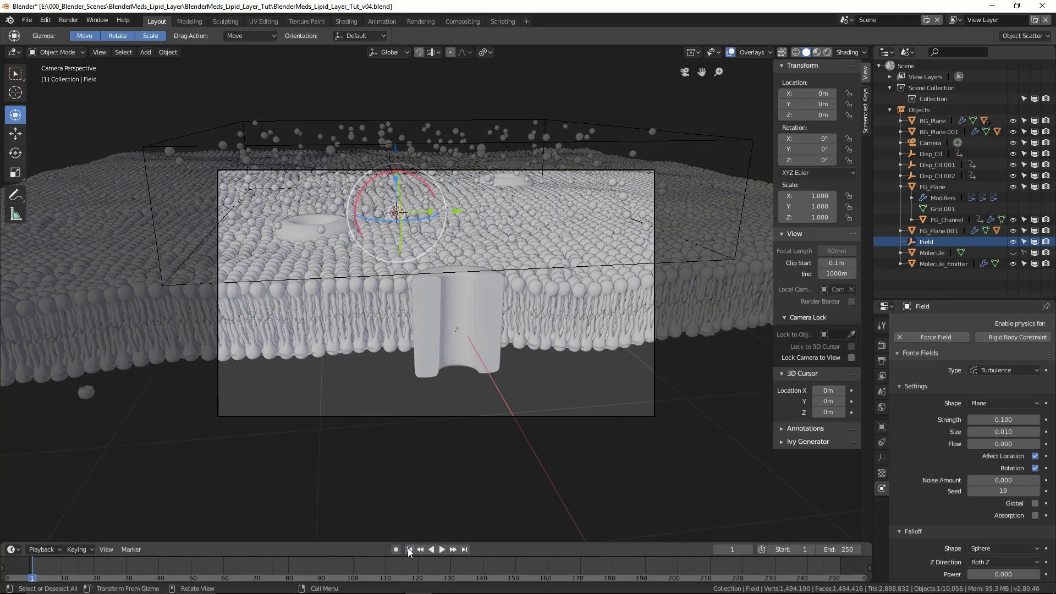
pyautogui.click(441, 549)
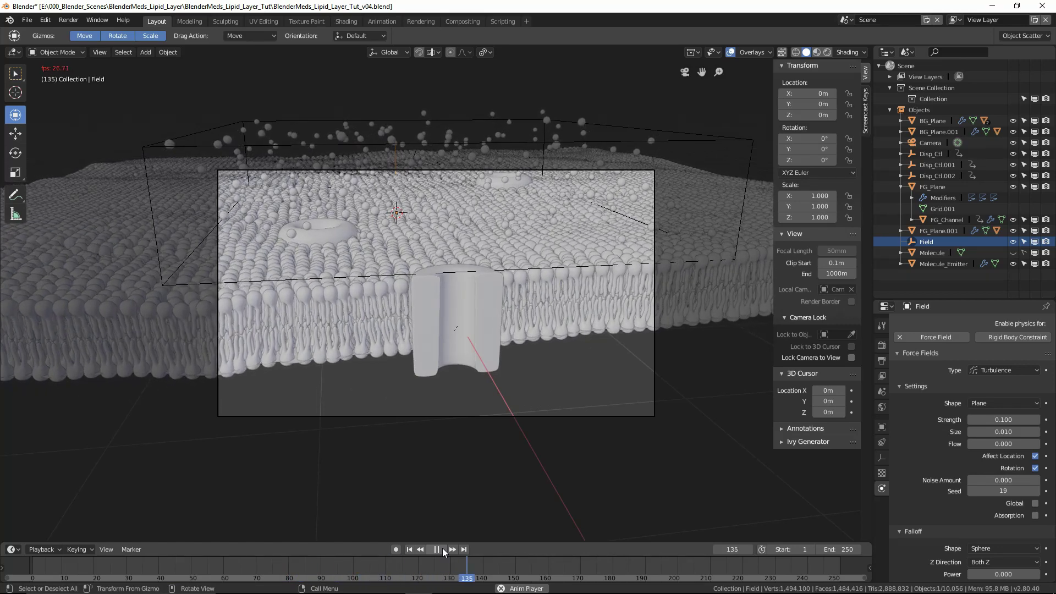
pyautogui.click(442, 548)
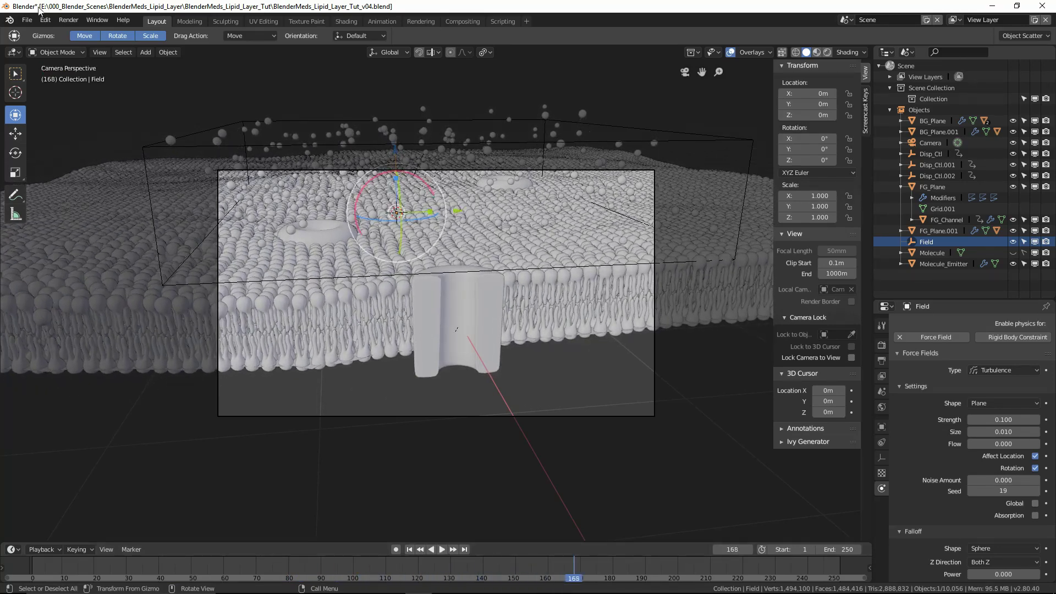
pyautogui.hotkey('ctrl', 's')
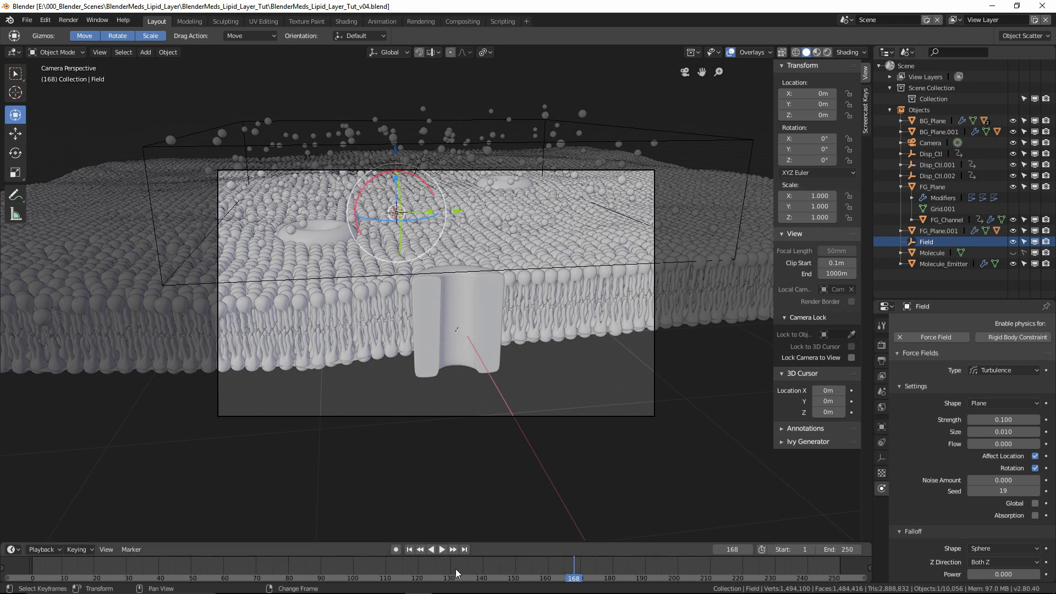
# Step: Play the animation once more, return to frame 1 and leave the camera view
pyautogui.click(441, 549)
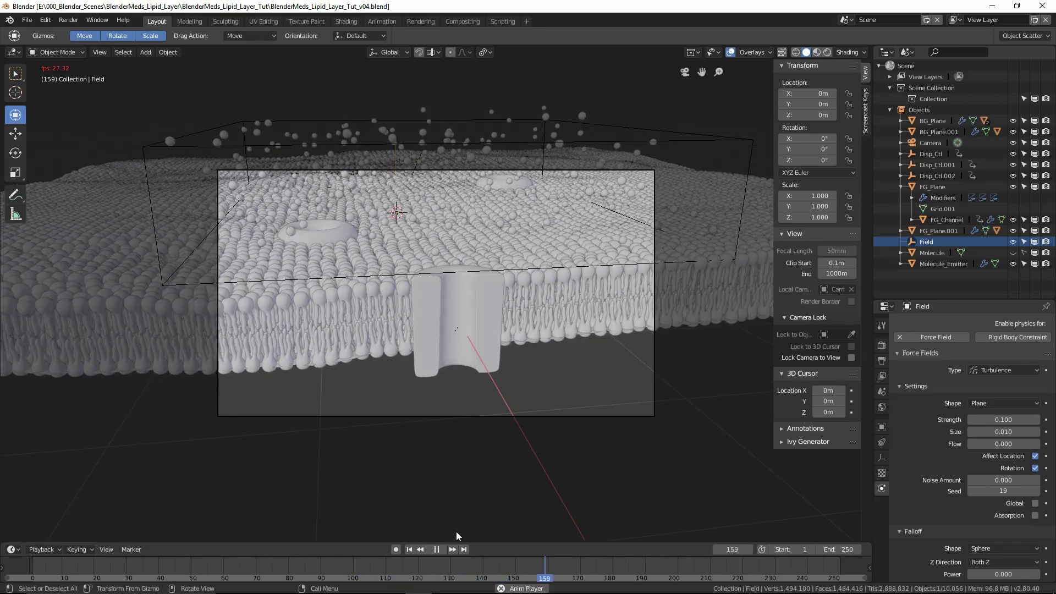
pyautogui.click(438, 549)
pyautogui.click(625, 565)
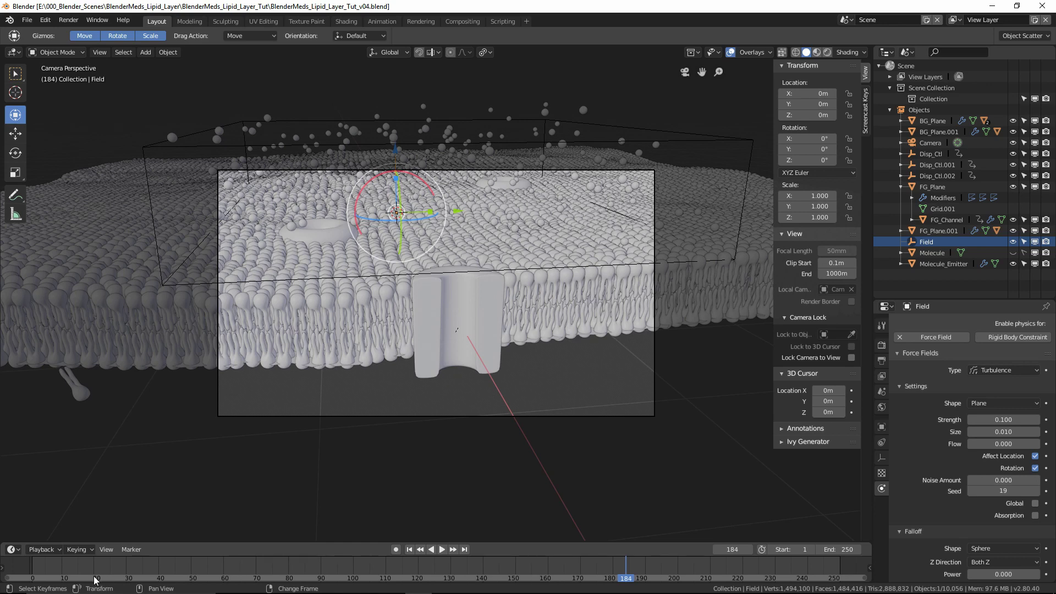
pyautogui.hotkey('shift', 'Left')
pyautogui.press('KP_0')
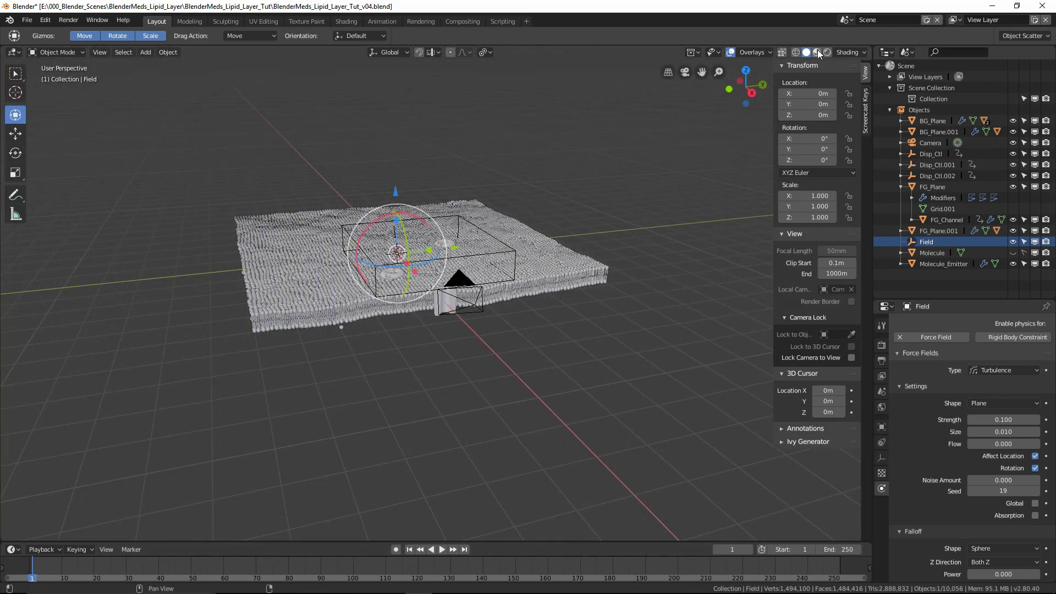
# Step: Switch the scene's render engine from Eevee to Cycles
pyautogui.click(882, 327)
pyautogui.click(882, 345)
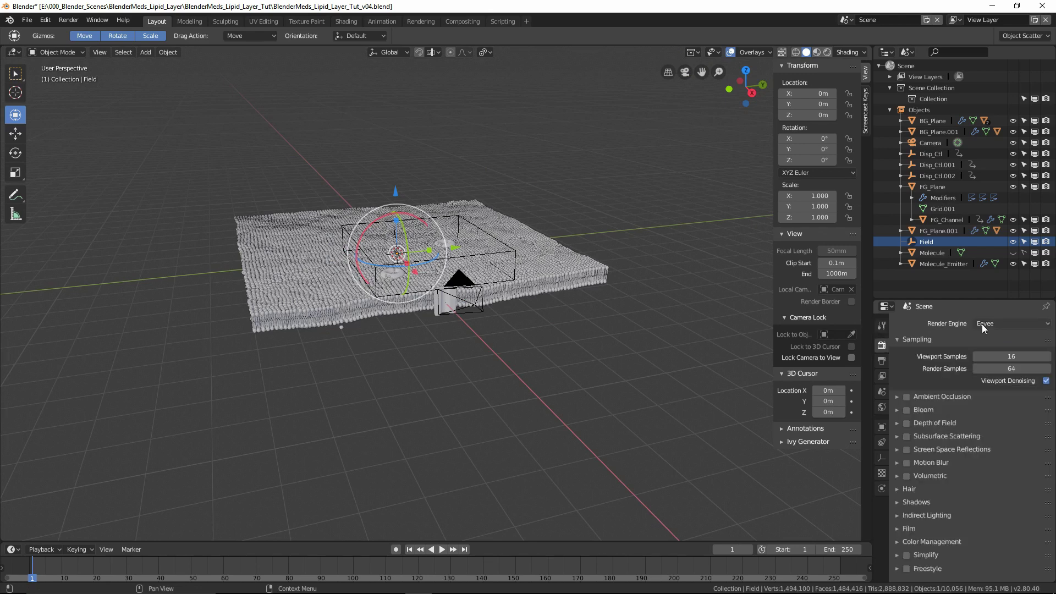
pyautogui.click(1011, 323)
pyautogui.click(990, 292)
pyautogui.moveTo(520, 319); pyautogui.dragTo(506, 331, button='middle')
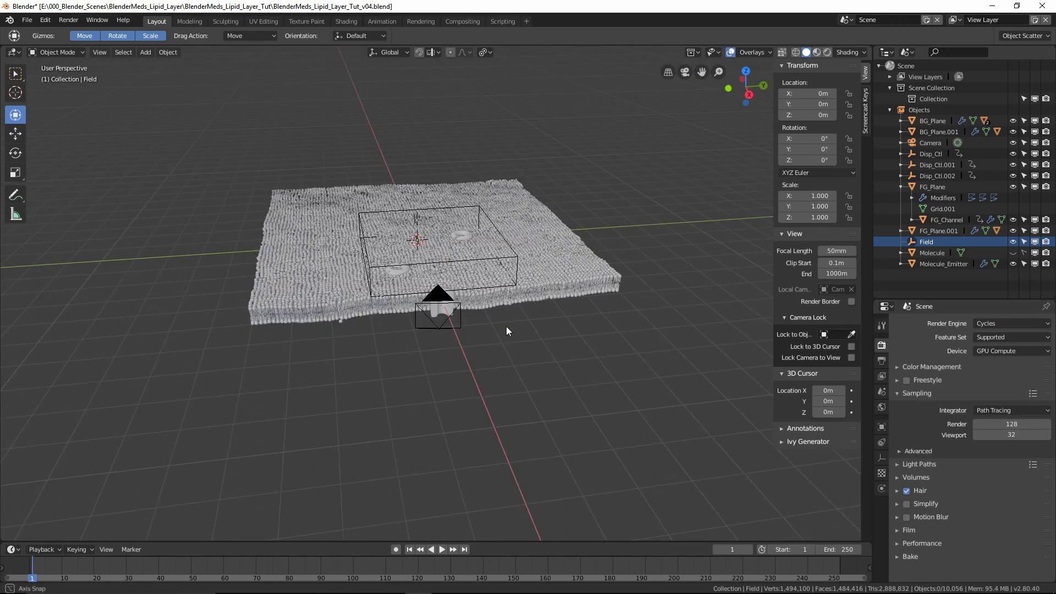
pyautogui.click(631, 146)
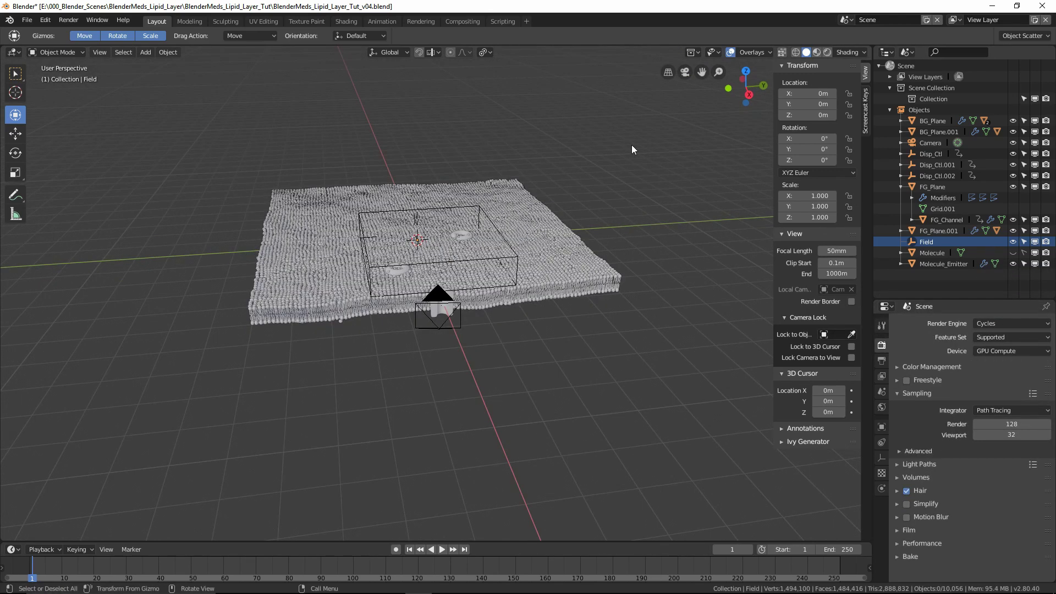
# Step: Show the rendered camera view in the Shading workspace and disable Show Emitter in the viewport display of Molecule_Emitter's particle system
pyautogui.click(346, 21)
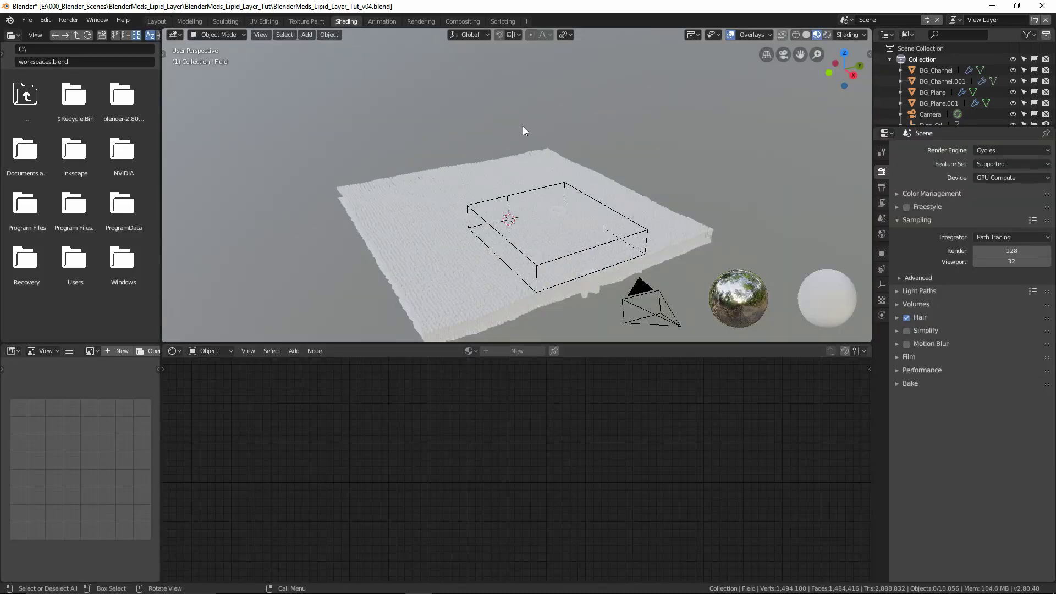
pyautogui.press('KP_0')
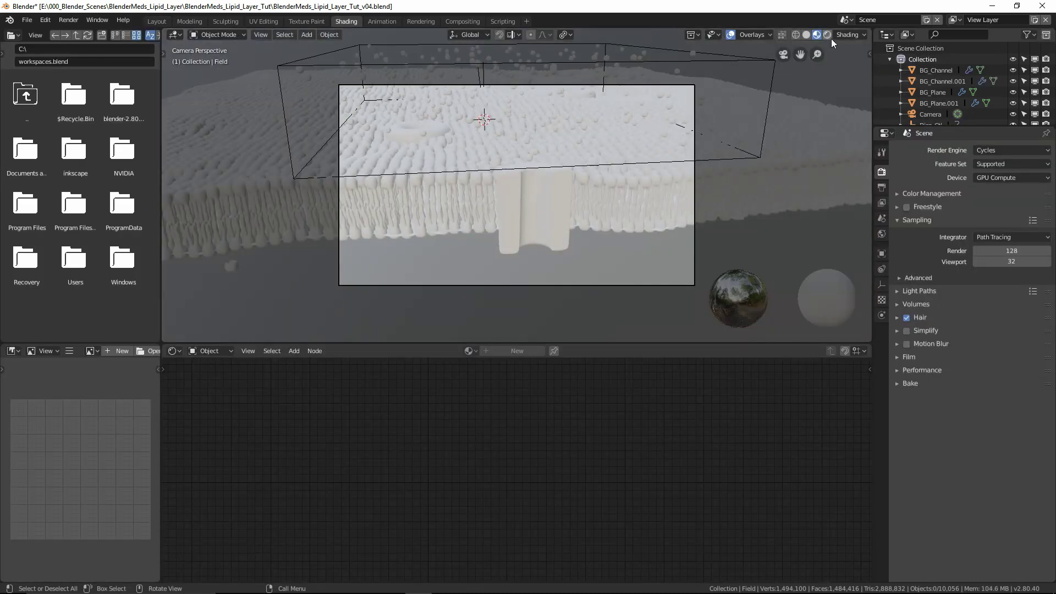
pyautogui.click(829, 34)
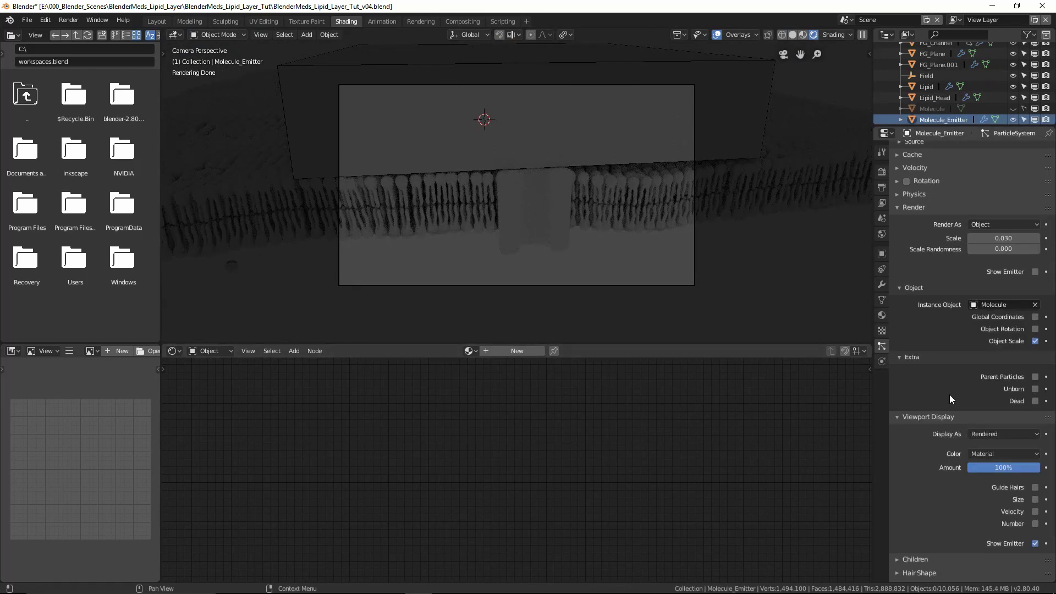
pyautogui.click(1036, 544)
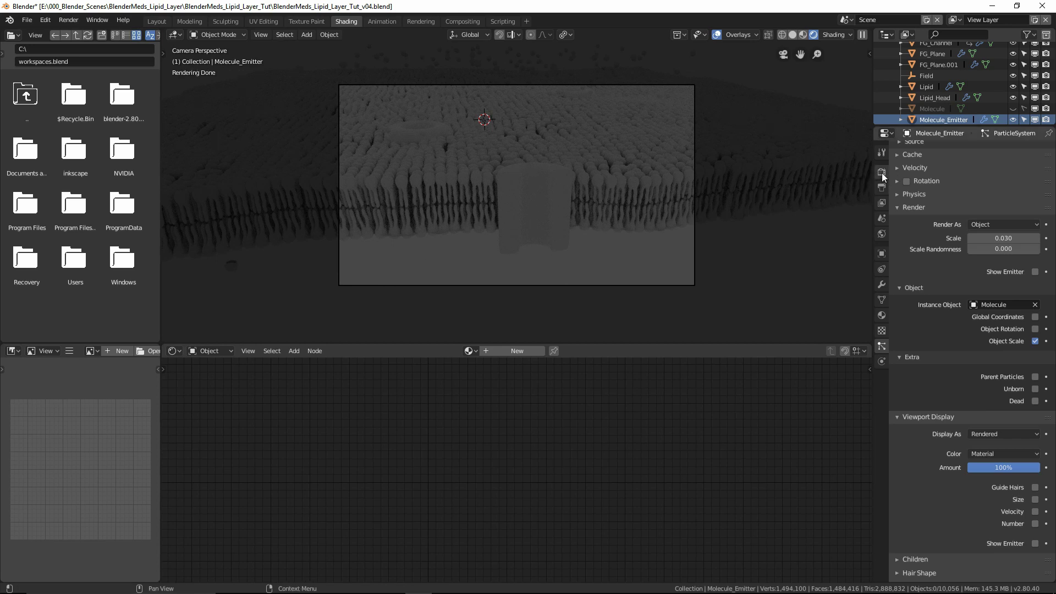
# Step: Set the world's surface color to pure black
pyautogui.click(883, 236)
pyautogui.click(1001, 237)
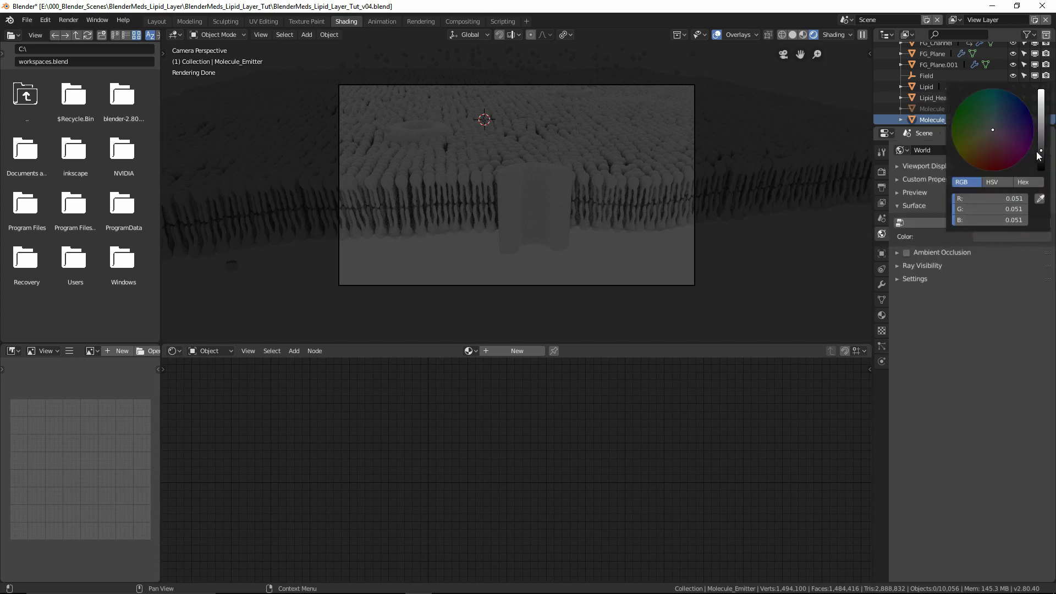
pyautogui.moveTo(1044, 154); pyautogui.dragTo(1042, 170)
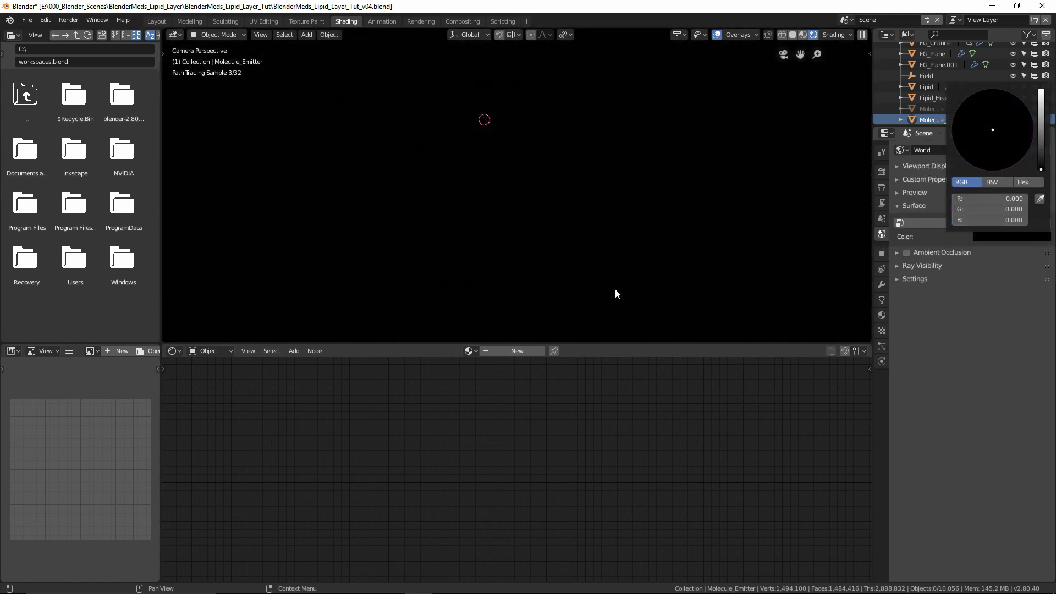
# Step: Turn the shader node editor into a 3D viewport and add an area light to the scene
pyautogui.click(176, 351)
pyautogui.click(193, 253)
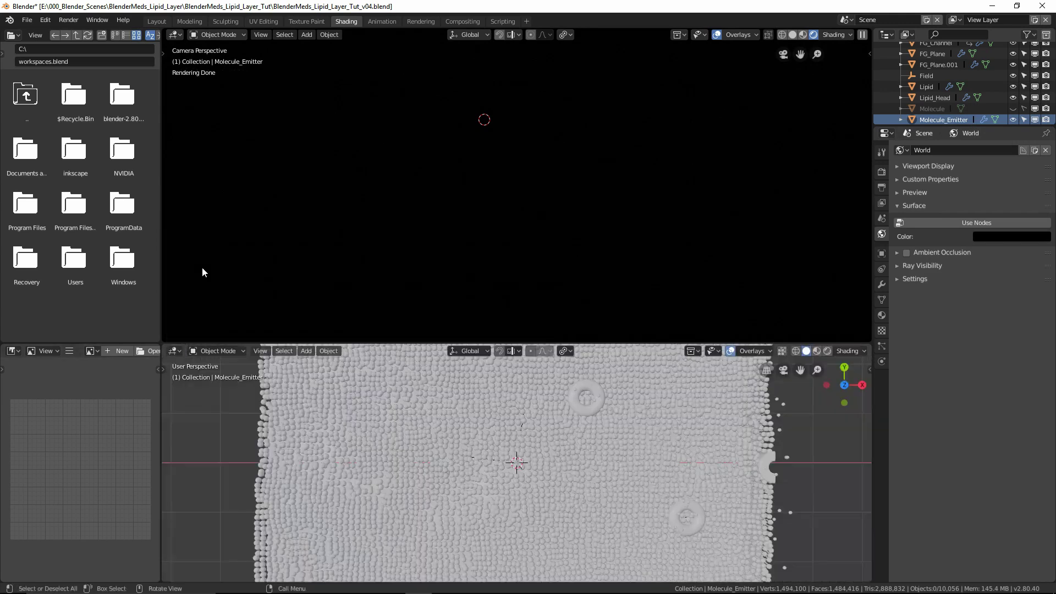
pyautogui.scroll(-8, 570, 496)
pyautogui.moveTo(553, 487); pyautogui.dragTo(611, 400, button='middle')
pyautogui.hotkey('shift', 'a')
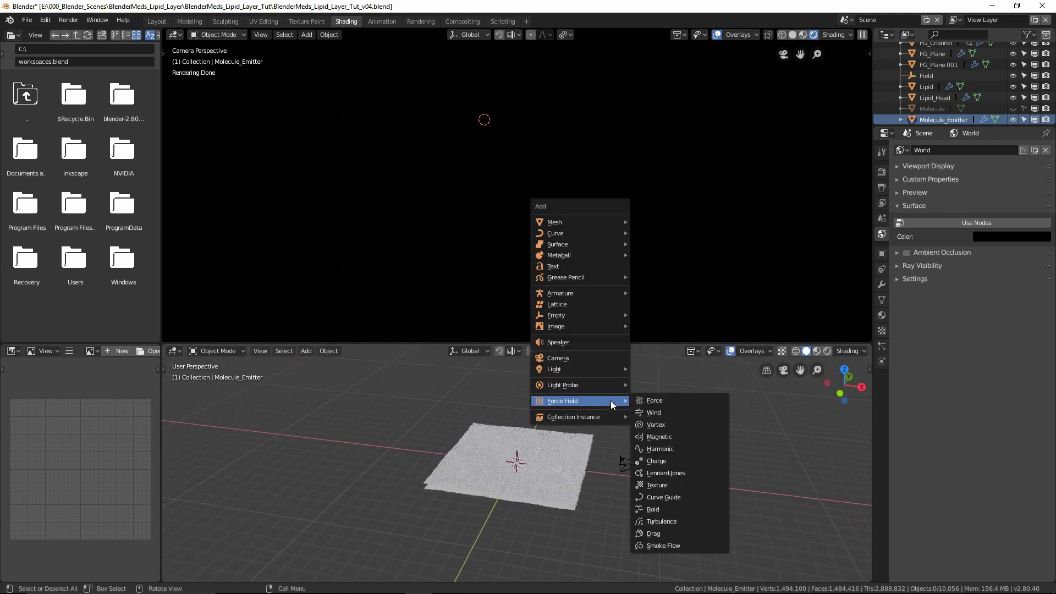
pyautogui.moveTo(596, 368)
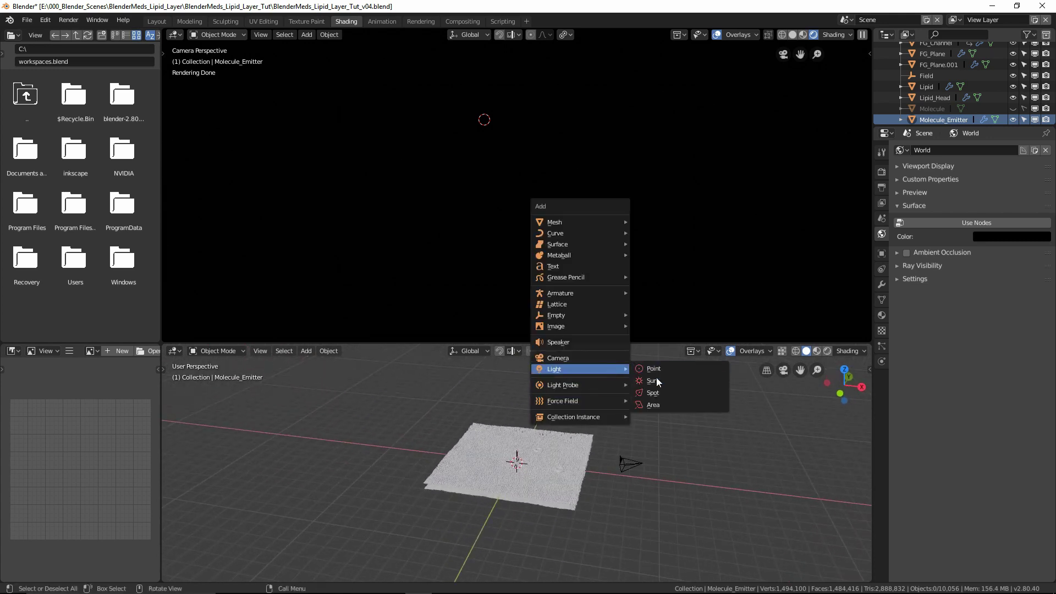
pyautogui.click(658, 405)
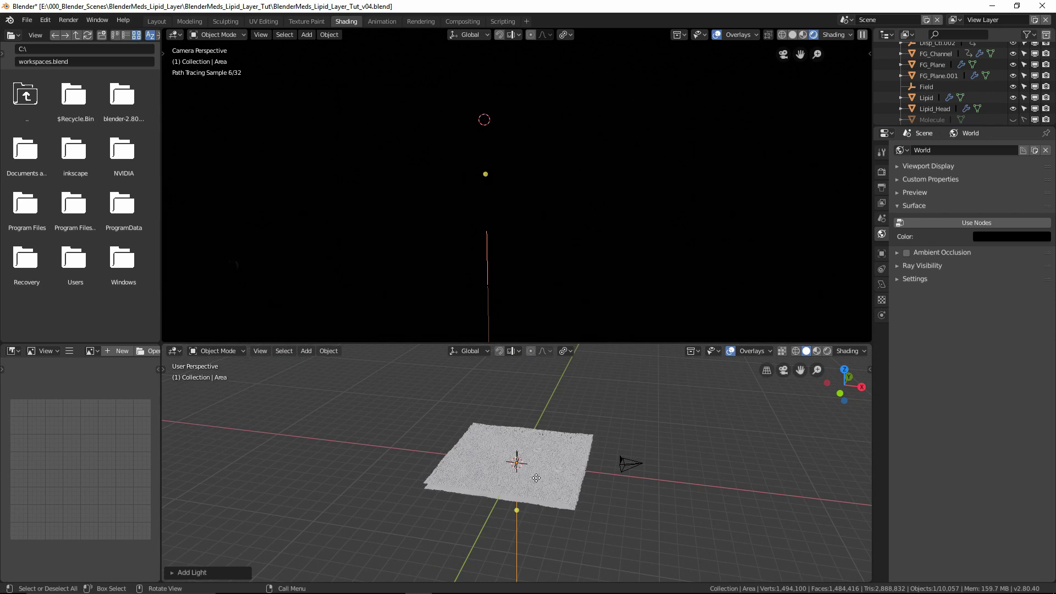
# Step: Raise the area light above the membrane, move it along X toward the camera end, and rotate it to light the membrane from the side
pyautogui.hotkey('shift', 'space')
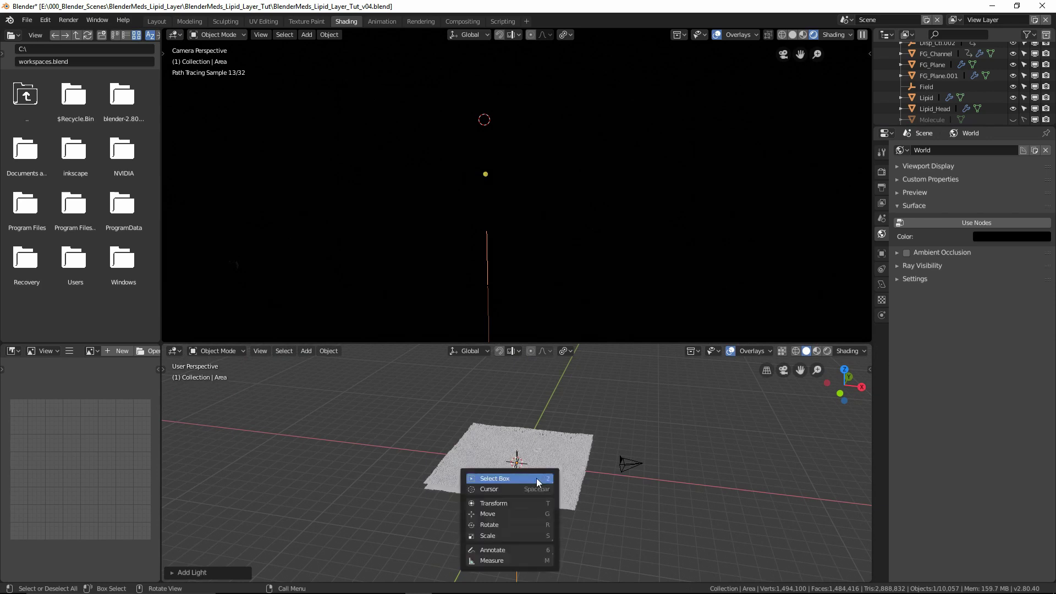
pyautogui.click(519, 502)
pyautogui.moveTo(517, 406); pyautogui.dragTo(516, 383)
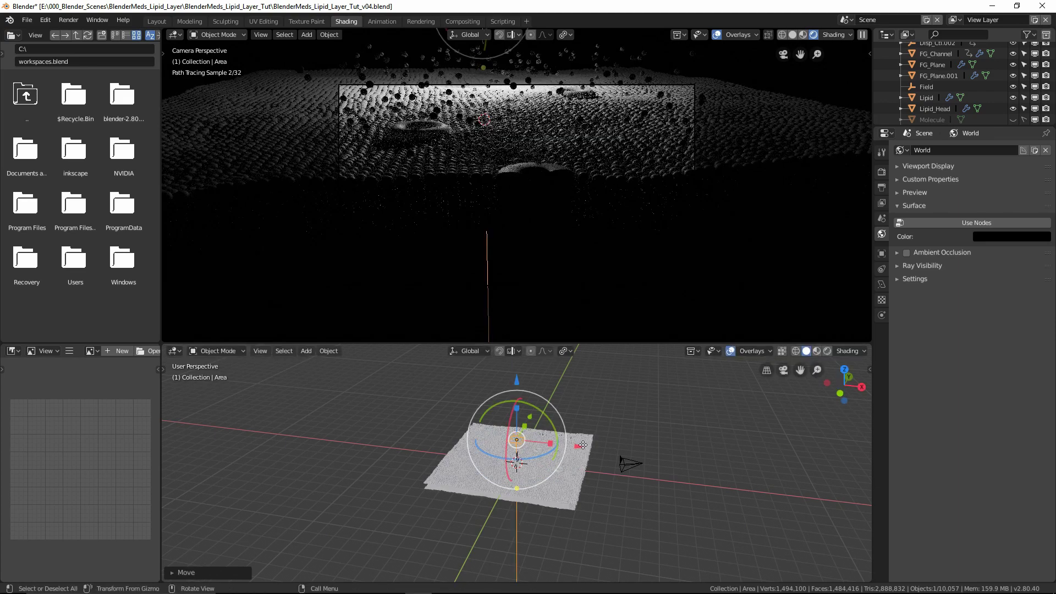
pyautogui.press('g')
pyautogui.press('x')
pyautogui.moveTo(647, 453); pyautogui.dragTo(671, 455)
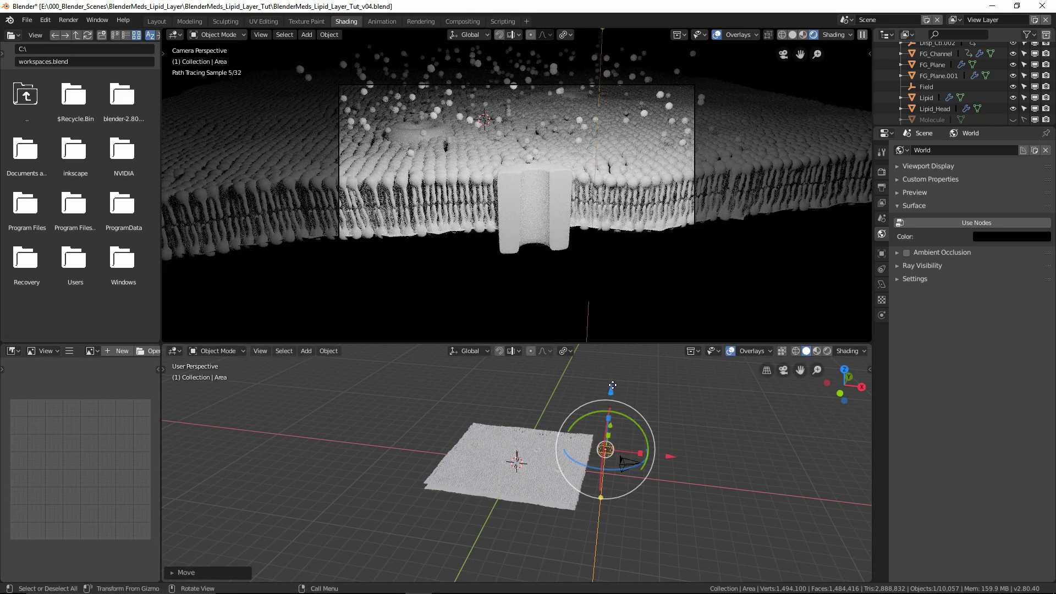
pyautogui.moveTo(614, 393); pyautogui.dragTo(615, 379)
pyautogui.moveTo(634, 447); pyautogui.dragTo(616, 458, button='middle')
pyautogui.moveTo(612, 457); pyautogui.dragTo(521, 501)
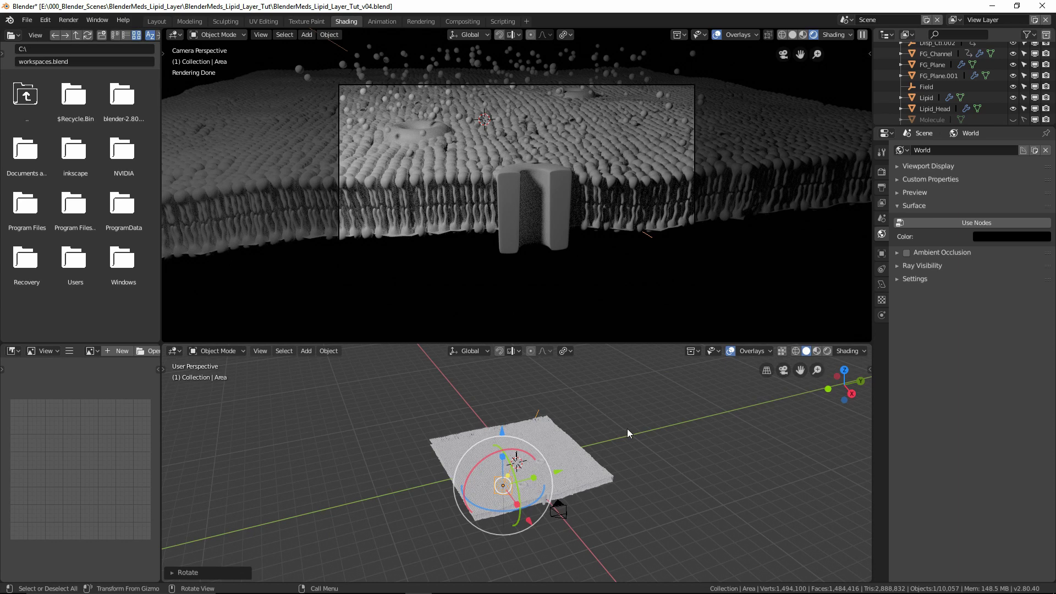
# Step: Try adding a second area light and raise it along Z above the membrane's center
pyautogui.moveTo(672, 432); pyautogui.dragTo(603, 401, button='middle')
pyautogui.hotkey('shift', 'a')
pyautogui.moveTo(598, 398)
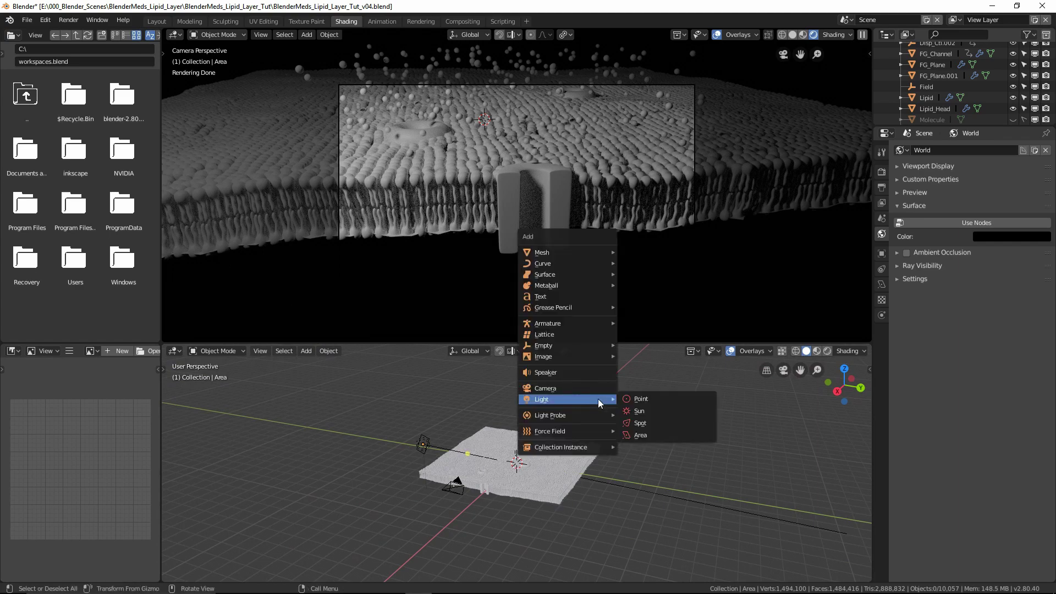
pyautogui.click(645, 435)
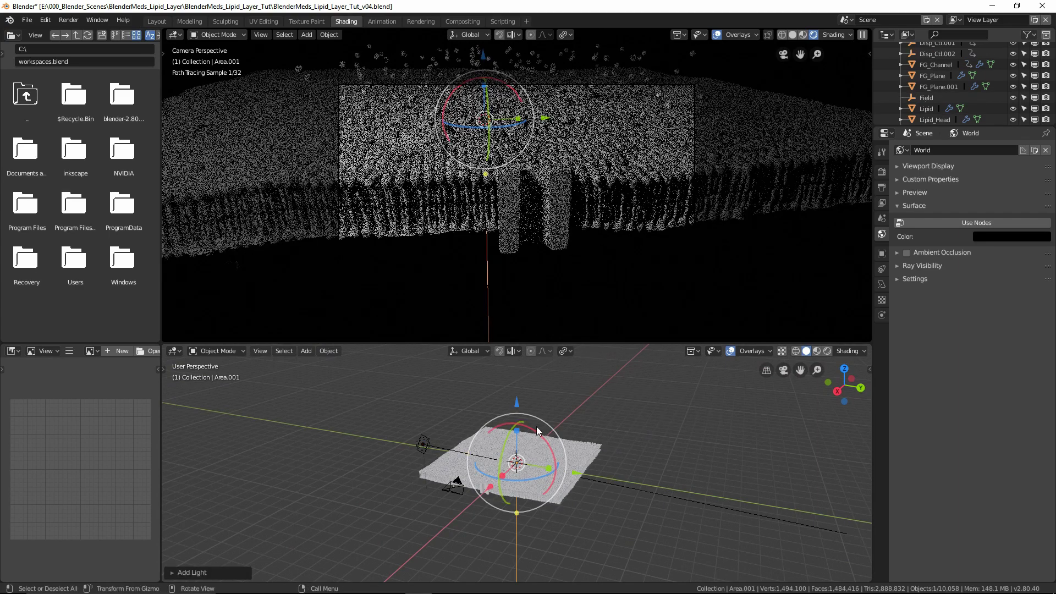
pyautogui.scroll(-1, 527, 421)
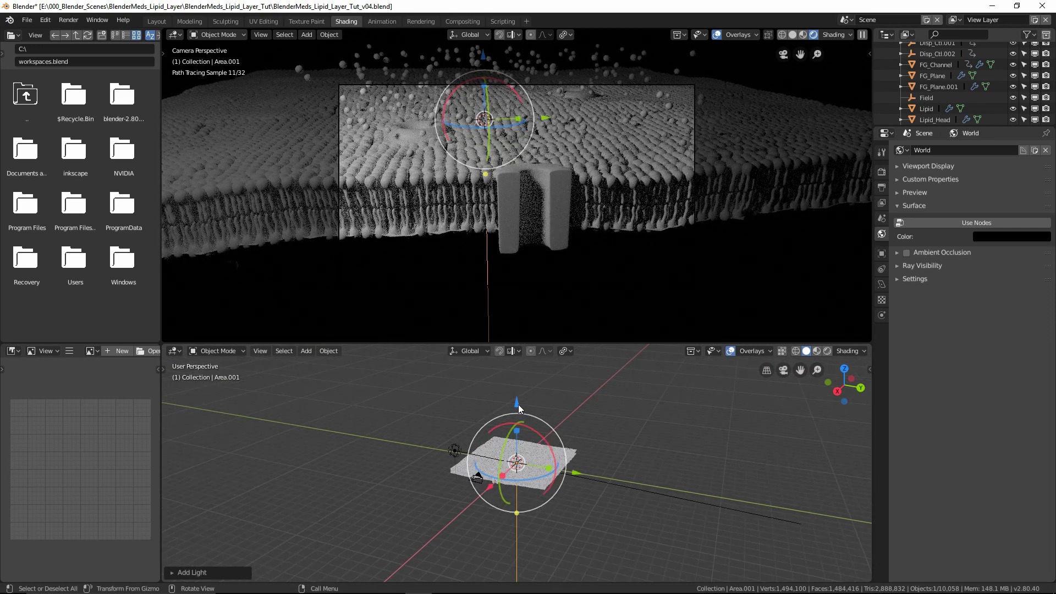
pyautogui.press('g')
pyautogui.press('z')
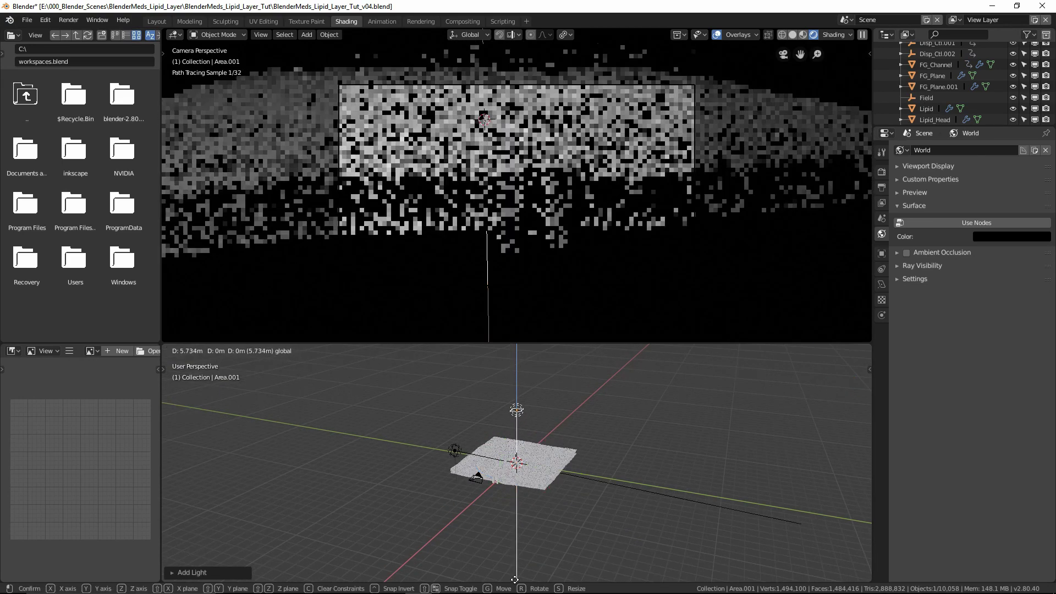
pyautogui.click(538, 432)
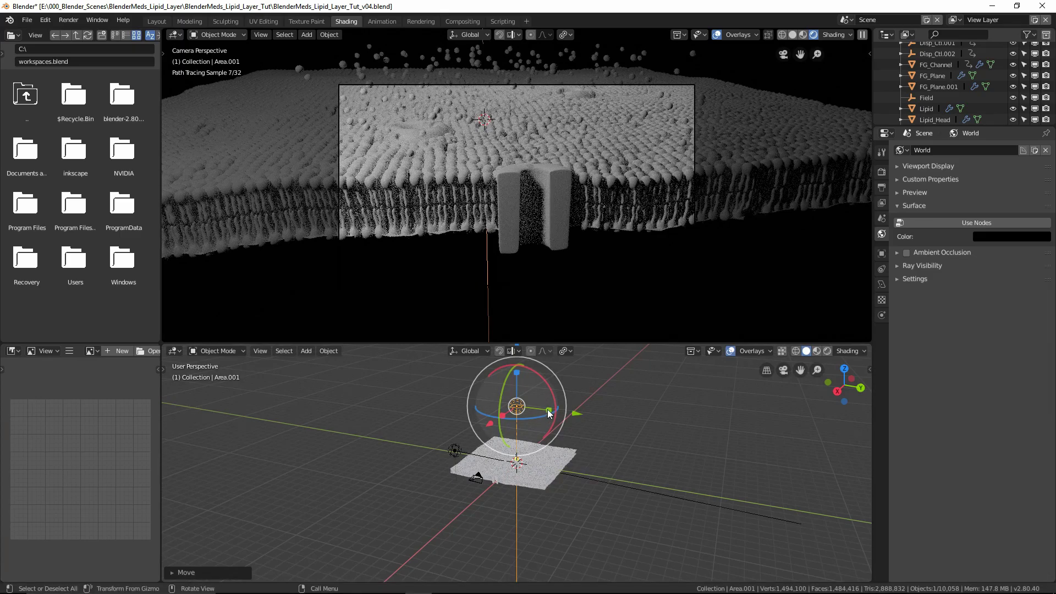
# Step: Enlarge the second area light to about the membrane's size, and delete it
pyautogui.press('s')
pyautogui.click(721, 438)
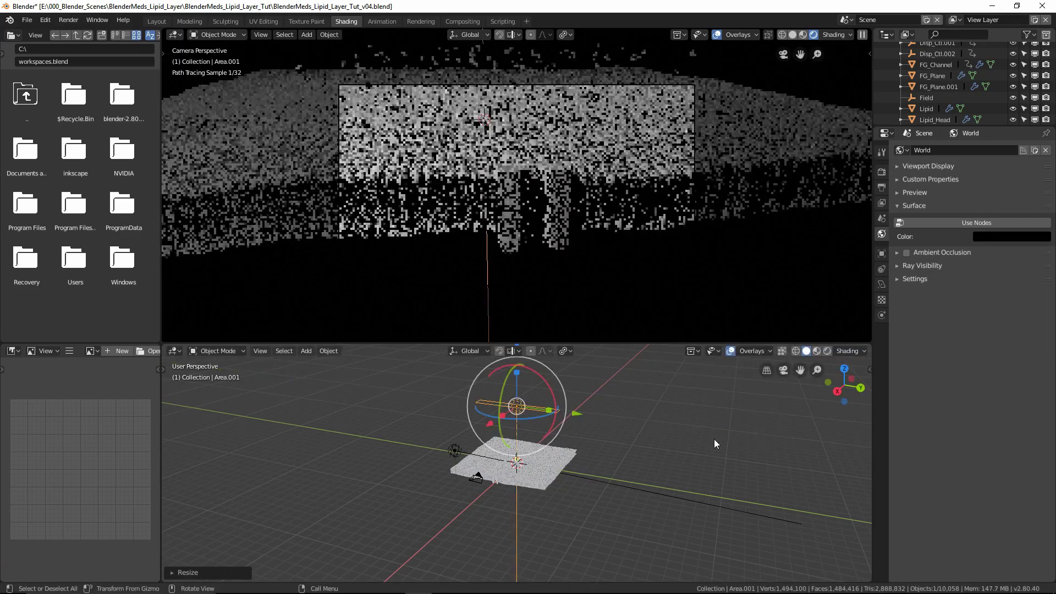
pyautogui.moveTo(503, 415); pyautogui.dragTo(261, 567)
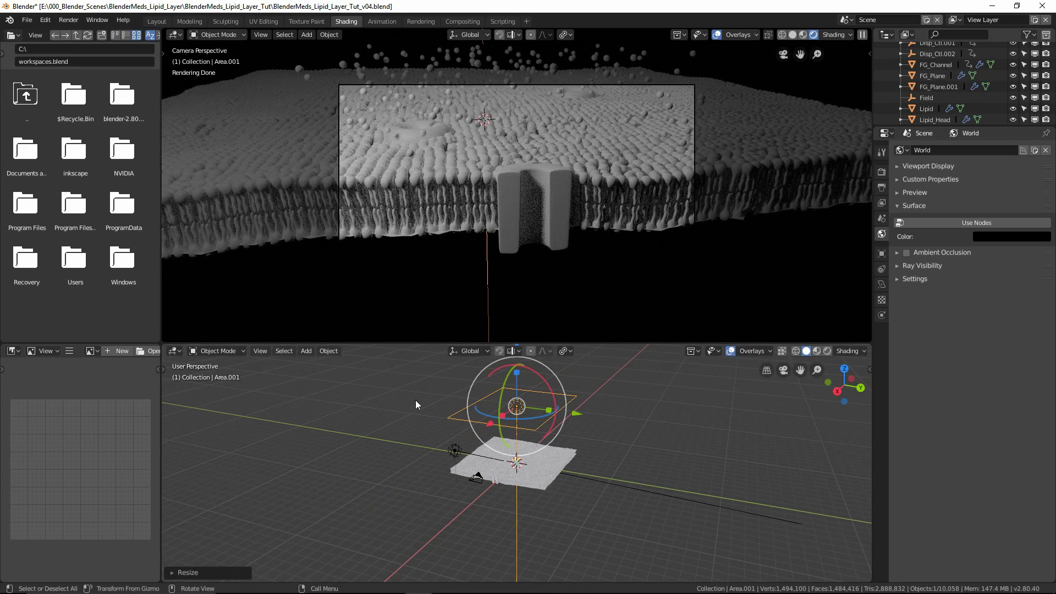
pyautogui.press('Delete')
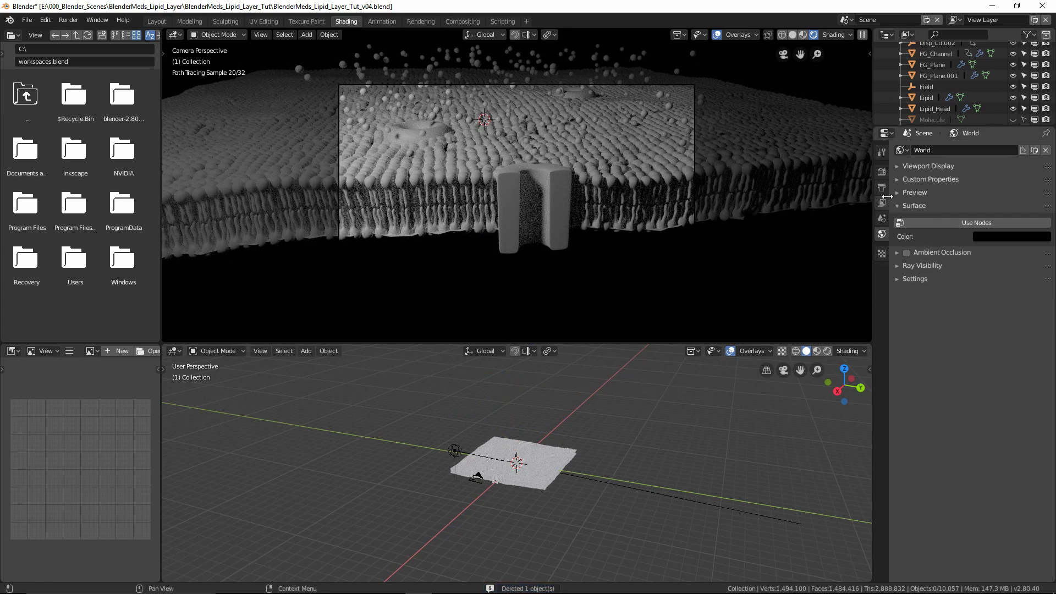
# Step: Enable nodes for the world and load seigo_m44.hdr as an Environment Texture for the background color
pyautogui.click(984, 223)
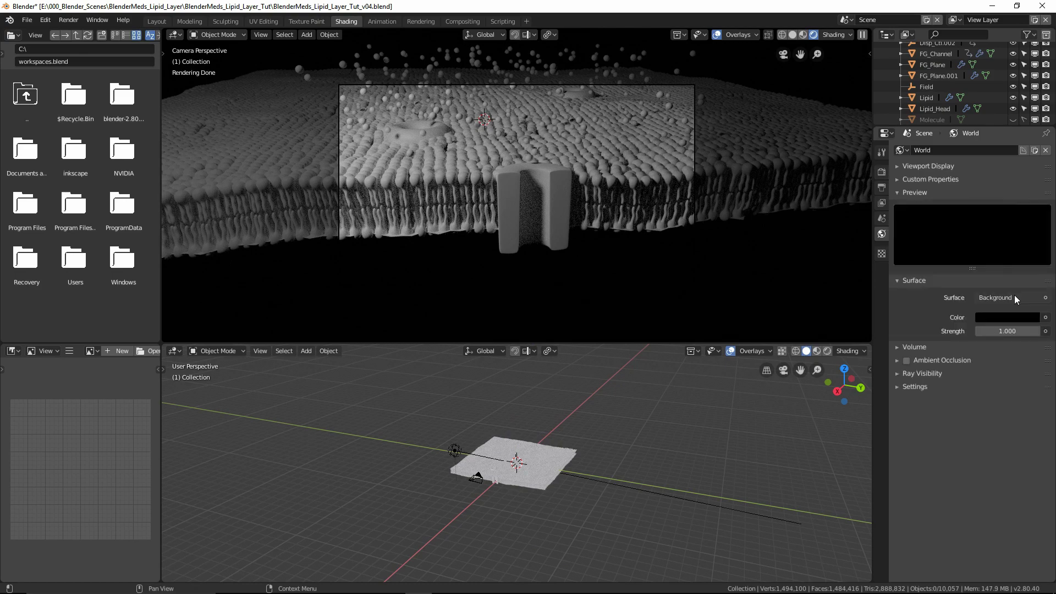
pyautogui.click(1046, 322)
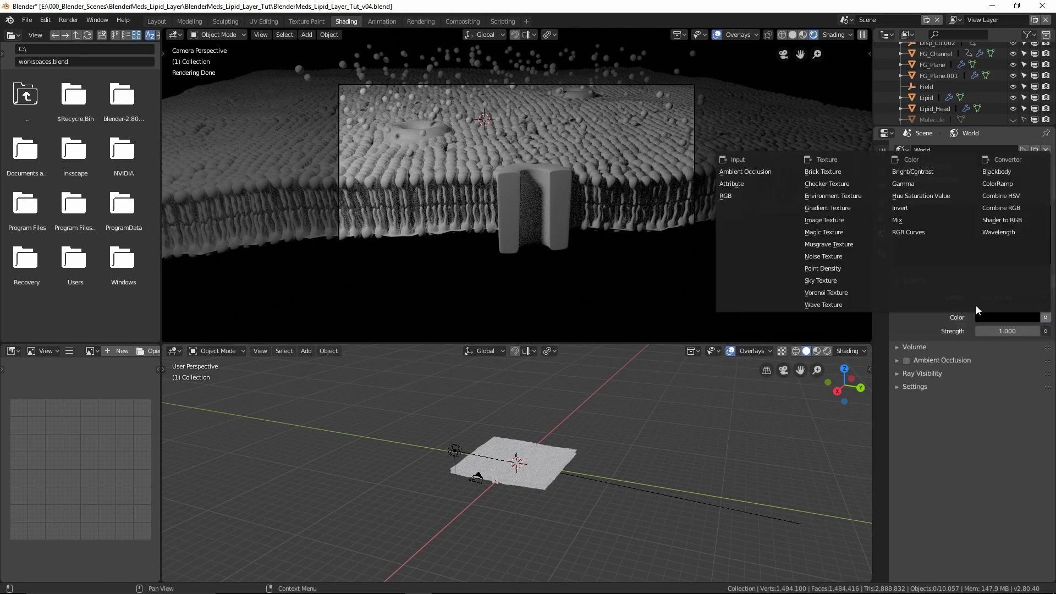
pyautogui.click(840, 196)
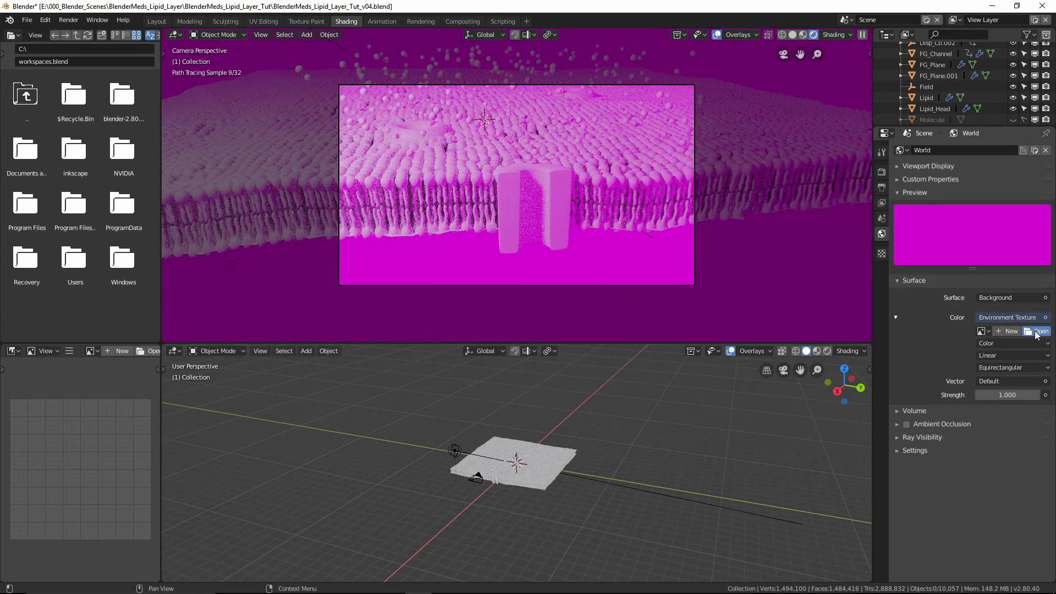
pyautogui.click(1037, 331)
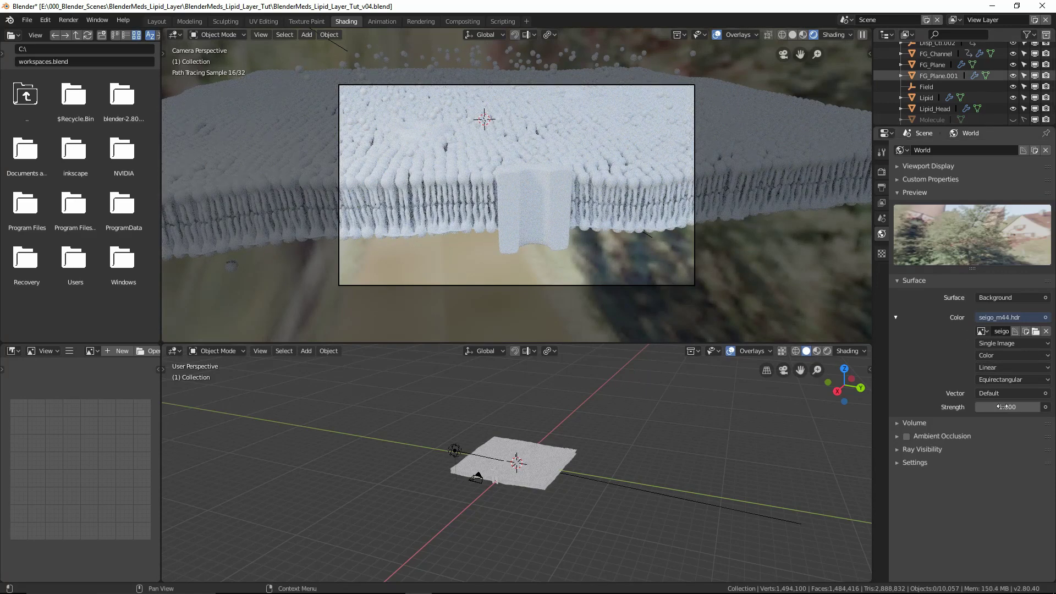
# Step: Compare world background strengths of 0.5 and 0.3, and set the strength to 0.1
pyautogui.press('Return')
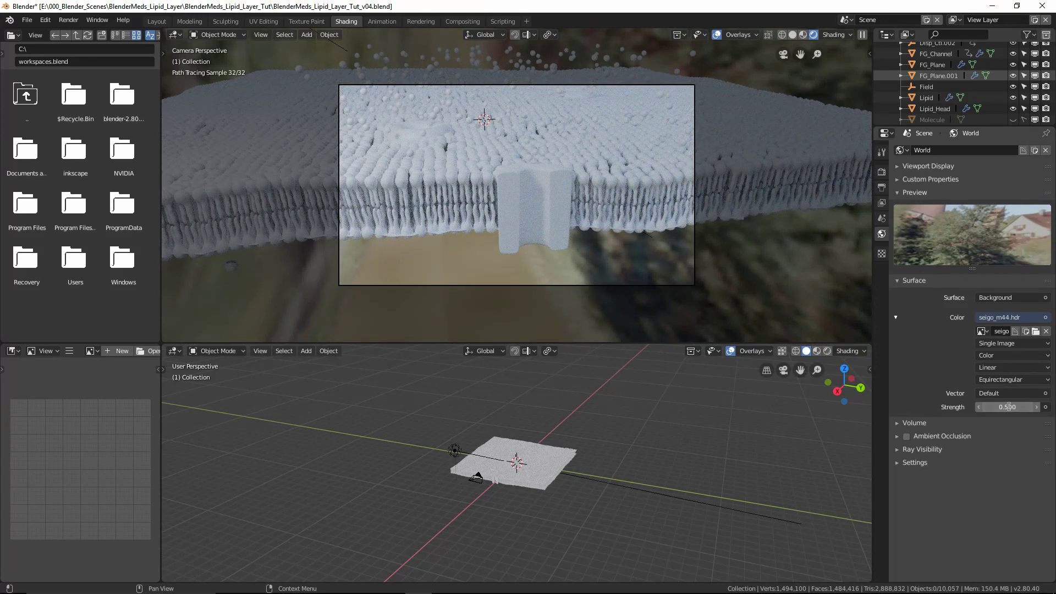
pyautogui.moveTo(1009, 407); pyautogui.dragTo(1009, 407)
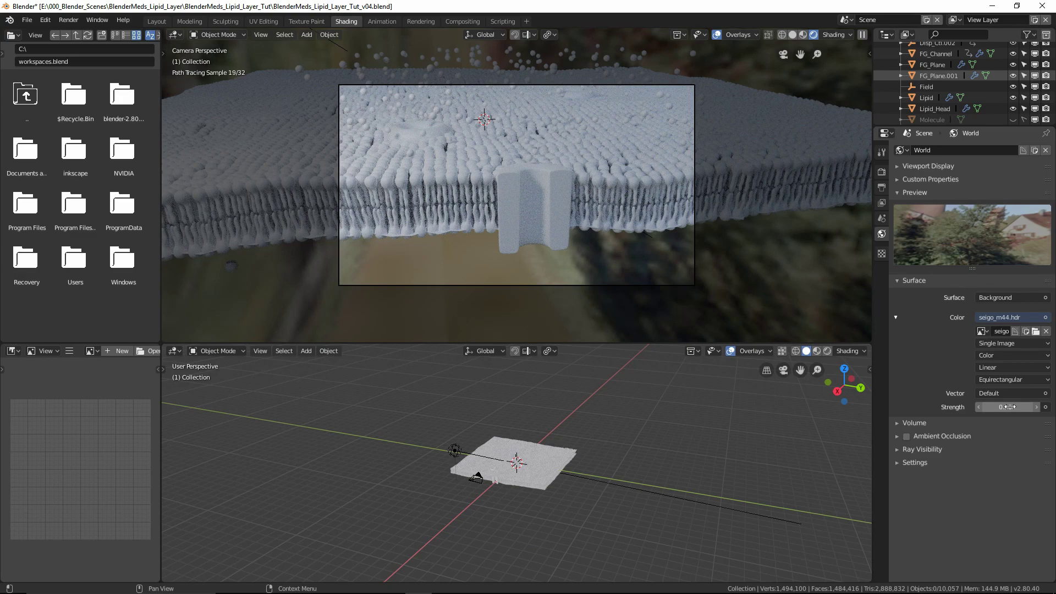
pyautogui.click(1009, 407)
pyautogui.write('0.3')
pyautogui.press('Return')
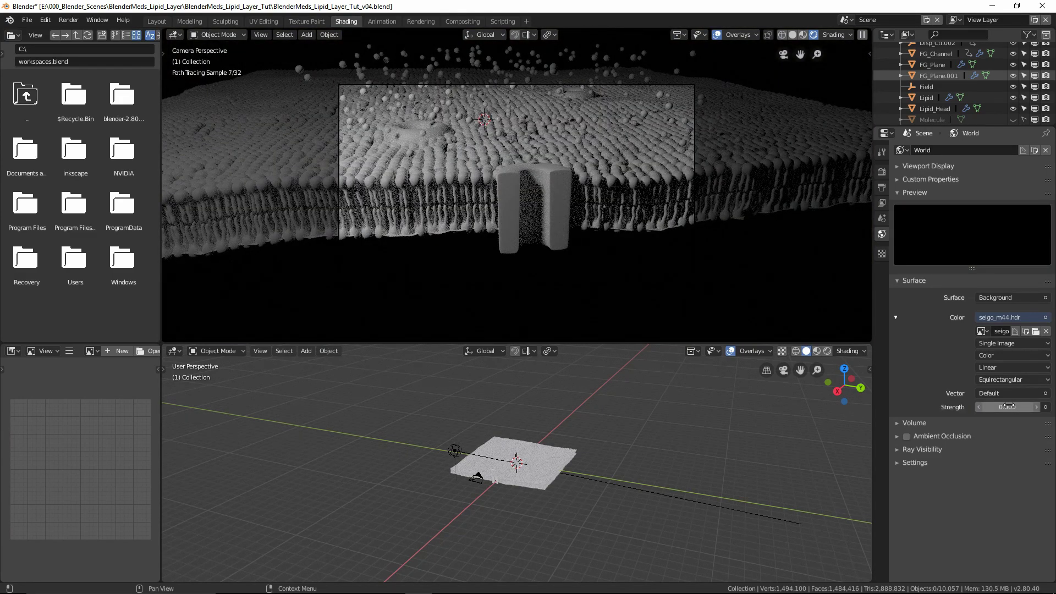
pyautogui.click(1037, 407)
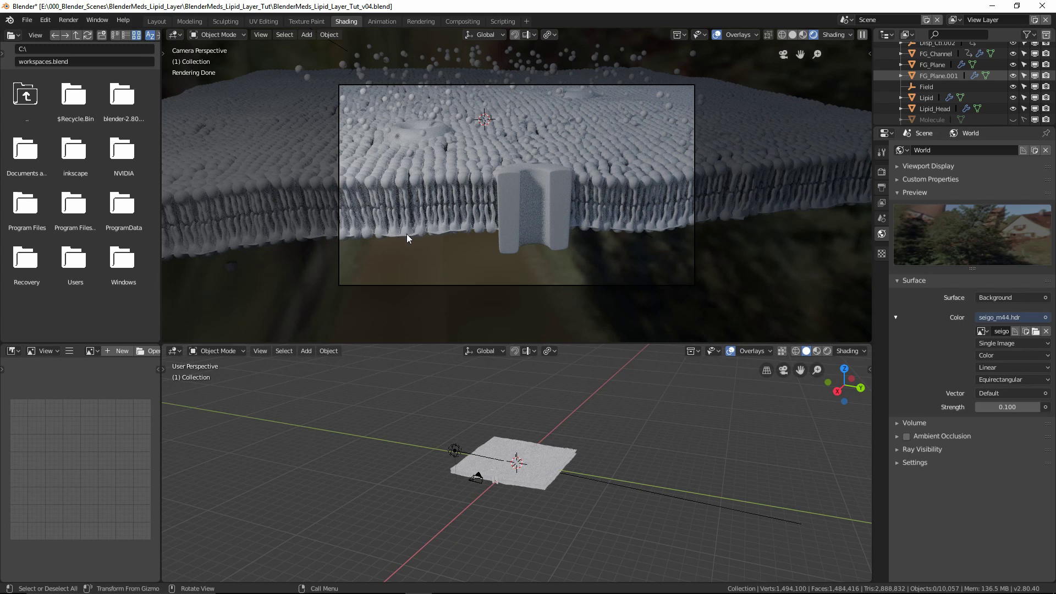
# Step: Hide FG_Plane in the viewport, and briefly hide and restore FG_Plane.001 to check what it shows
pyautogui.click(930, 65)
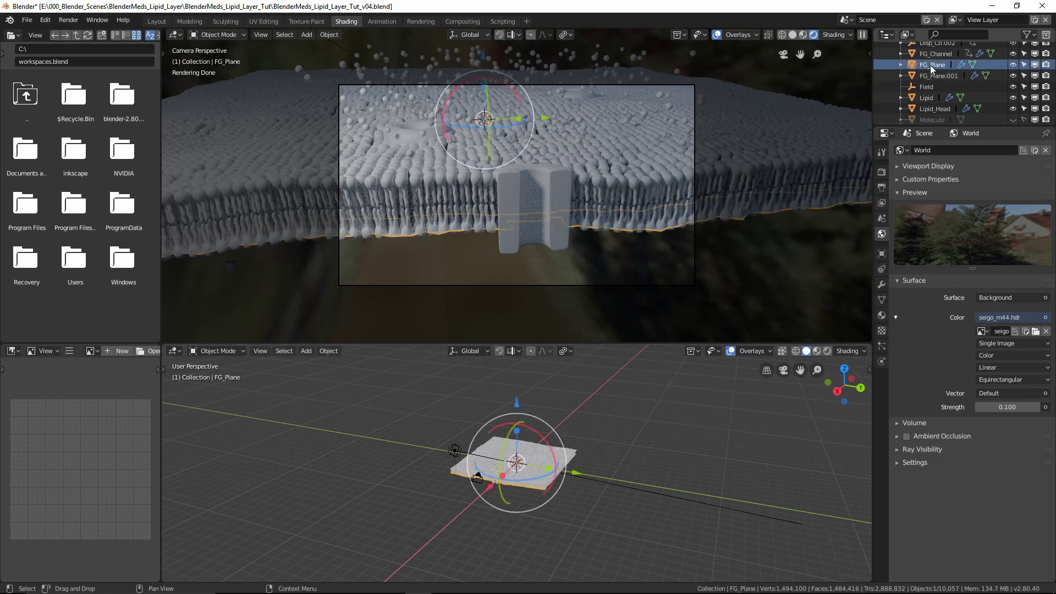
pyautogui.click(1014, 66)
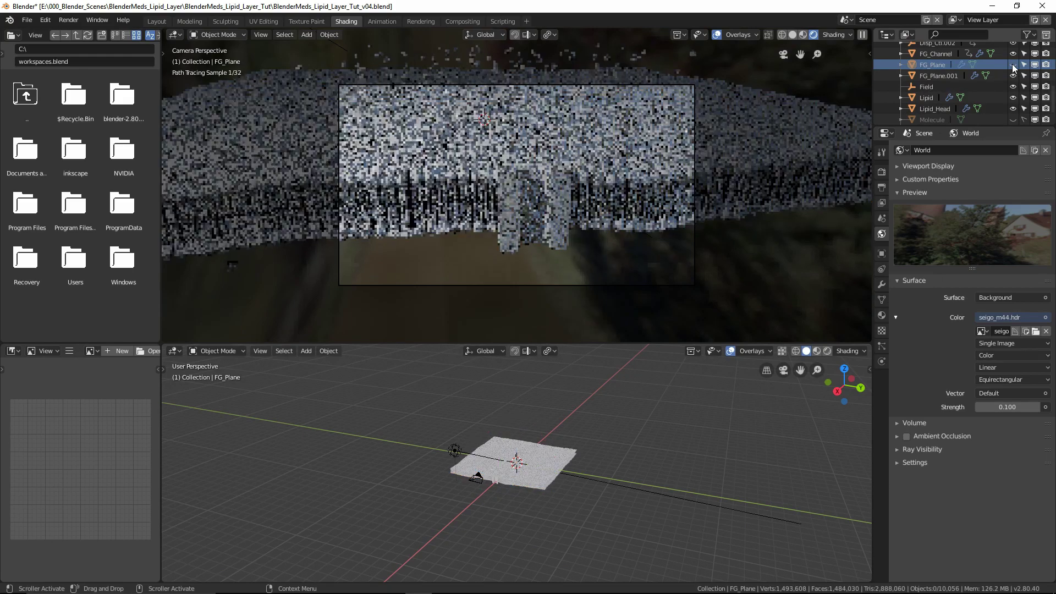
pyautogui.click(1014, 76)
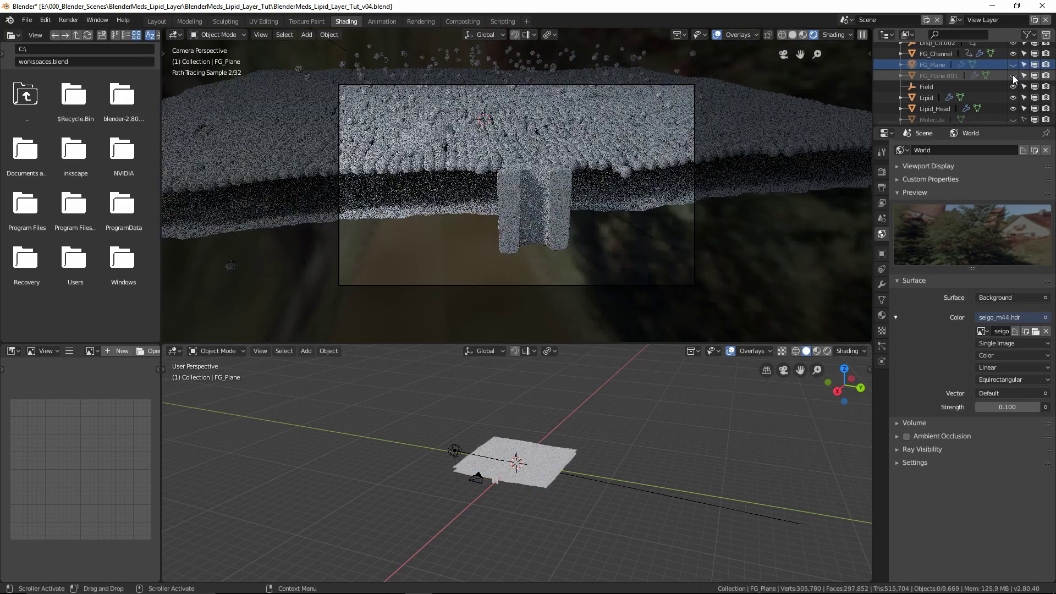
pyautogui.click(1014, 76)
# Step: Disable Render Instancer and Display Instancer in FG_Plane.001's instancing settings and deselect the object
pyautogui.click(943, 75)
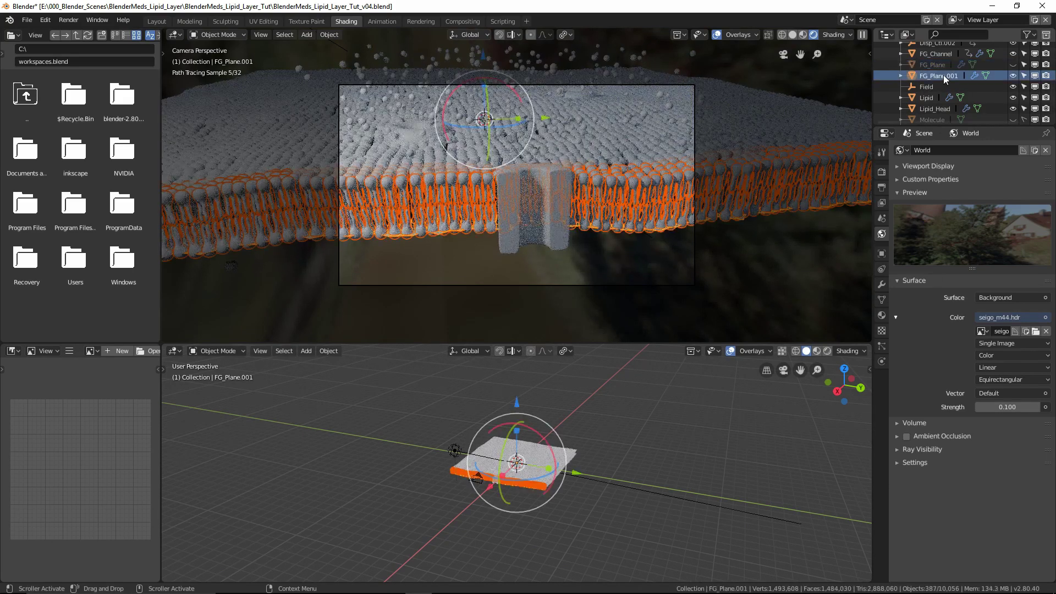
pyautogui.click(882, 254)
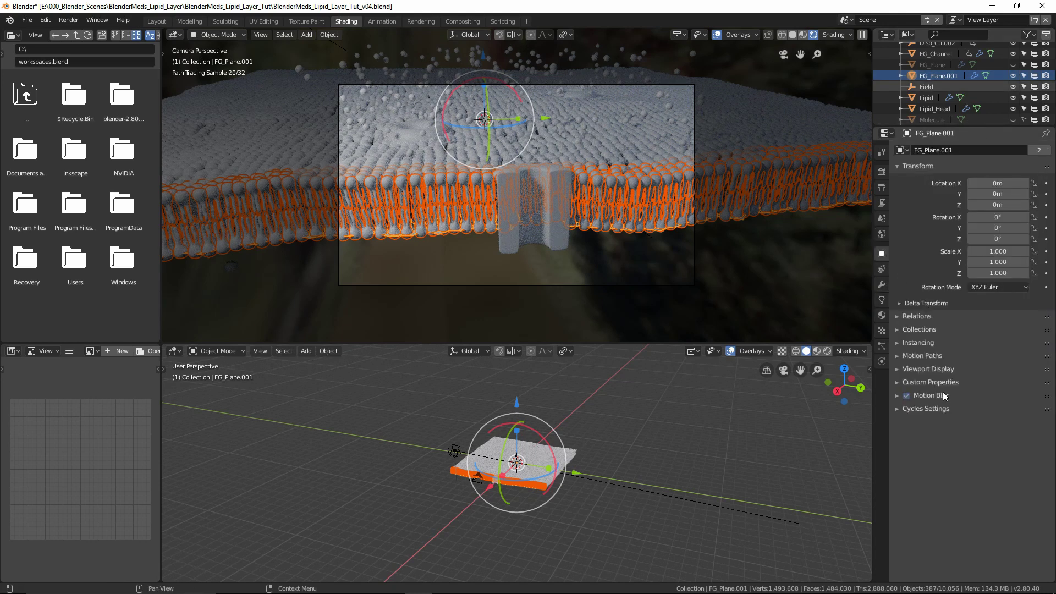
pyautogui.click(899, 341)
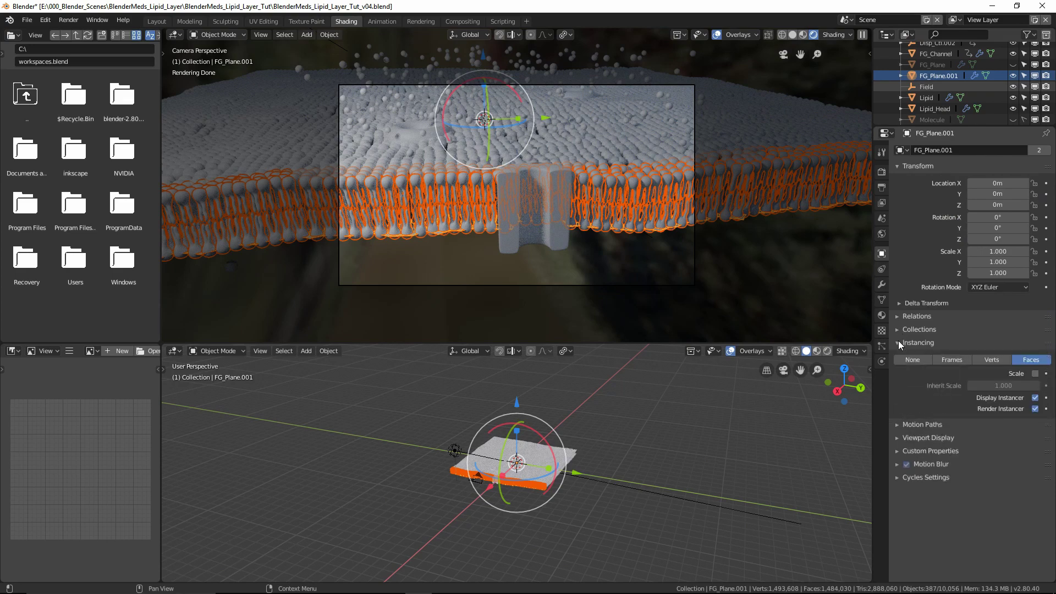
pyautogui.click(1035, 408)
pyautogui.click(1036, 398)
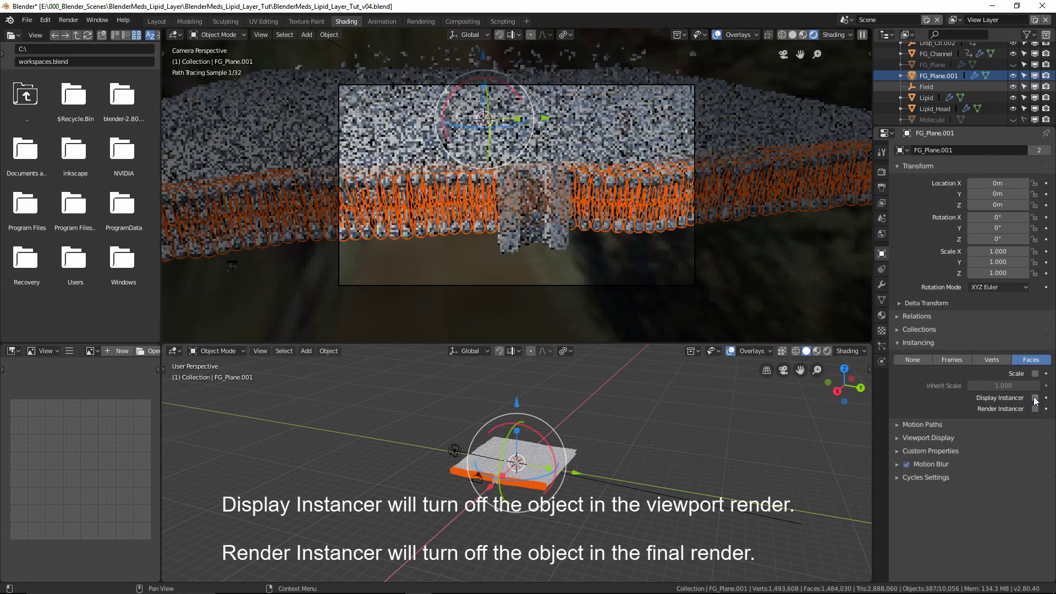
pyautogui.click(561, 263)
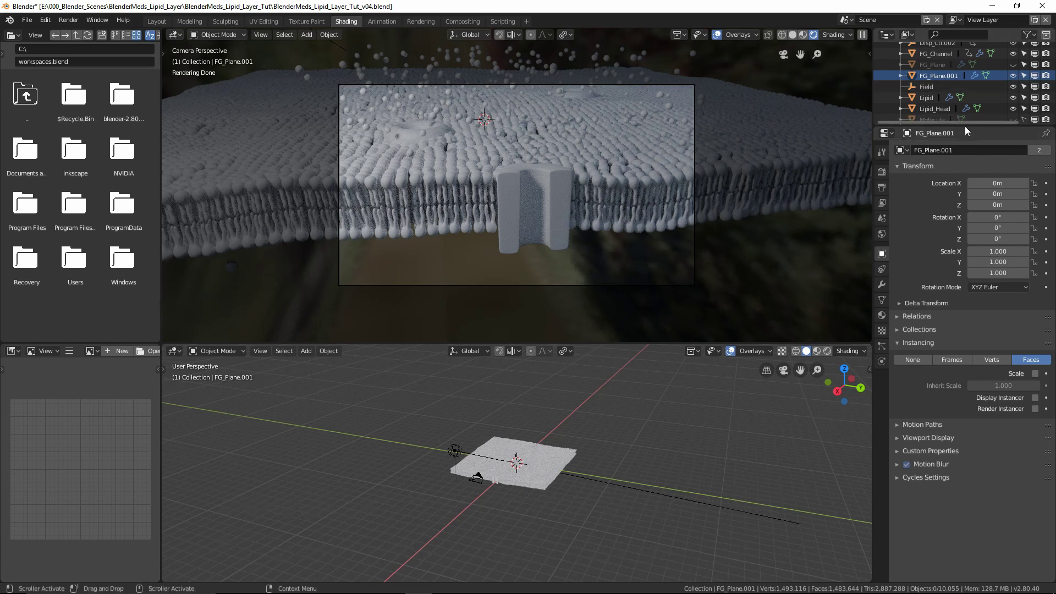
pyautogui.scroll(4, 946, 83)
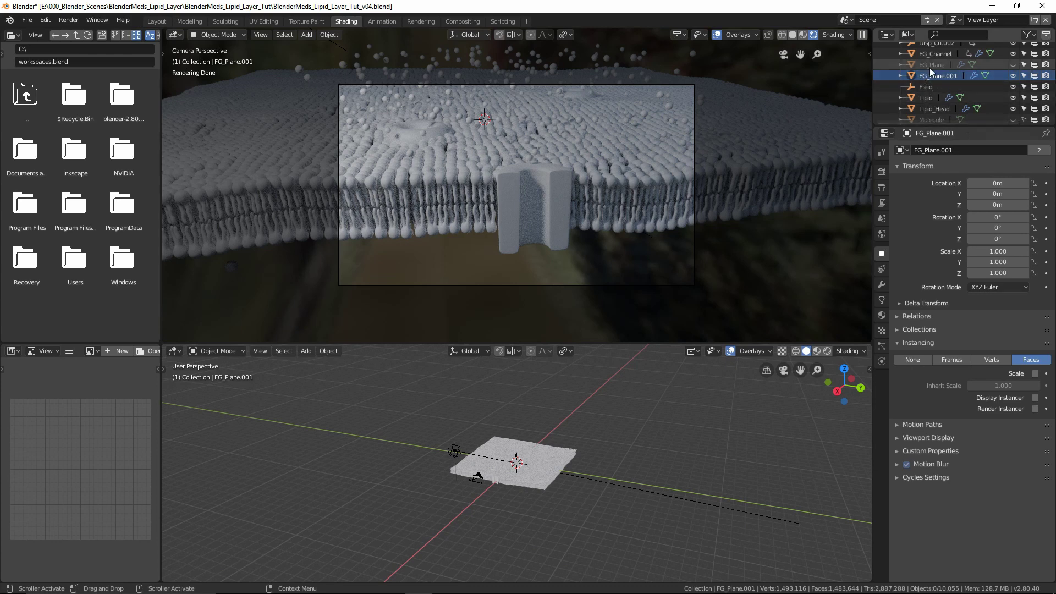
# Step: Hide BG_Plane and BG_Plane.001 in the viewport, after briefly hiding and restoring BG_Channel
pyautogui.scroll(2, 943, 78)
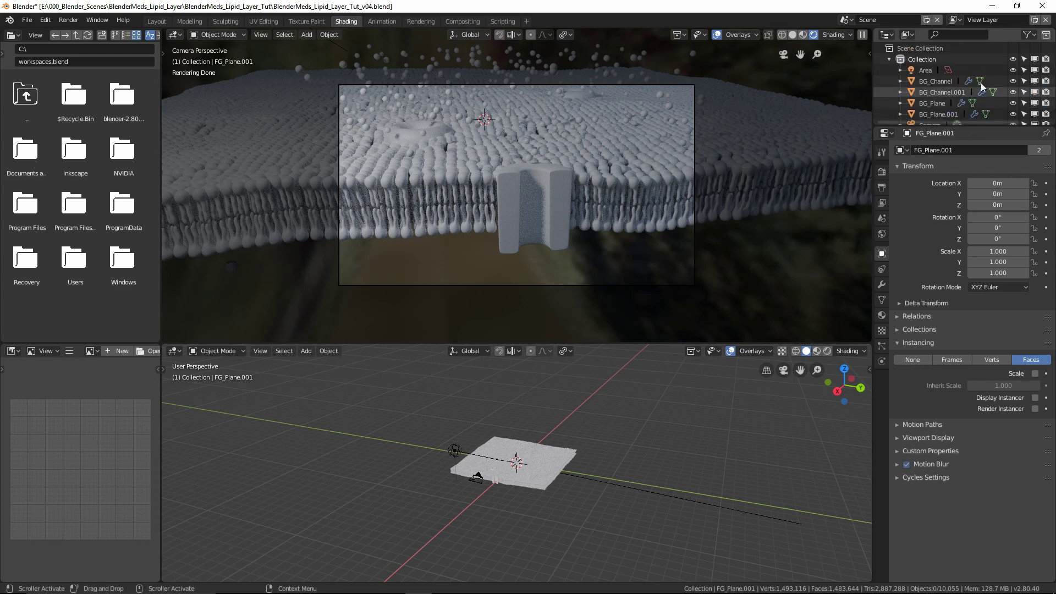
pyautogui.click(1013, 81)
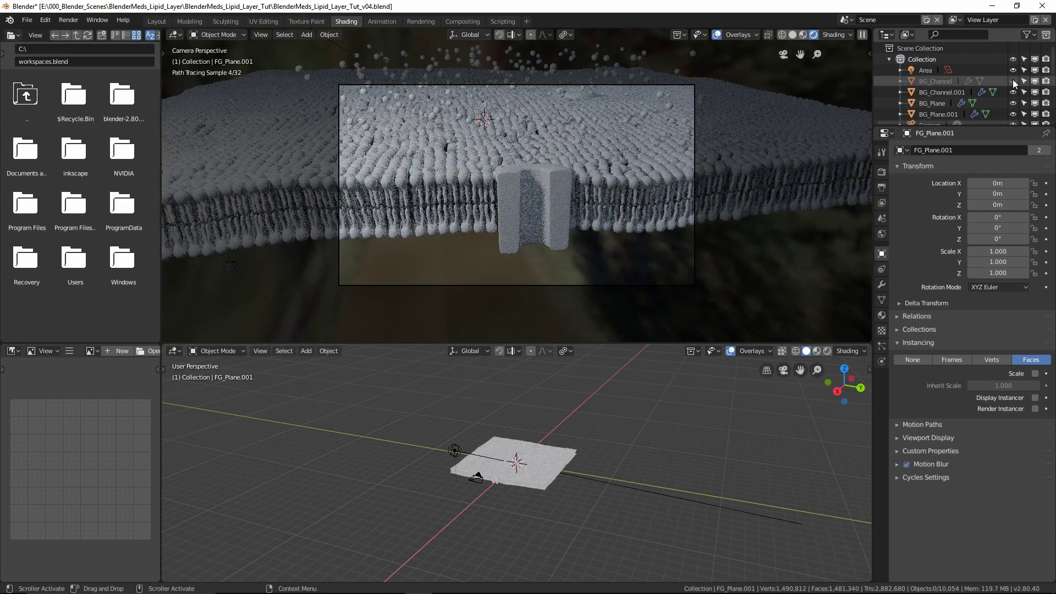
pyautogui.click(1012, 80)
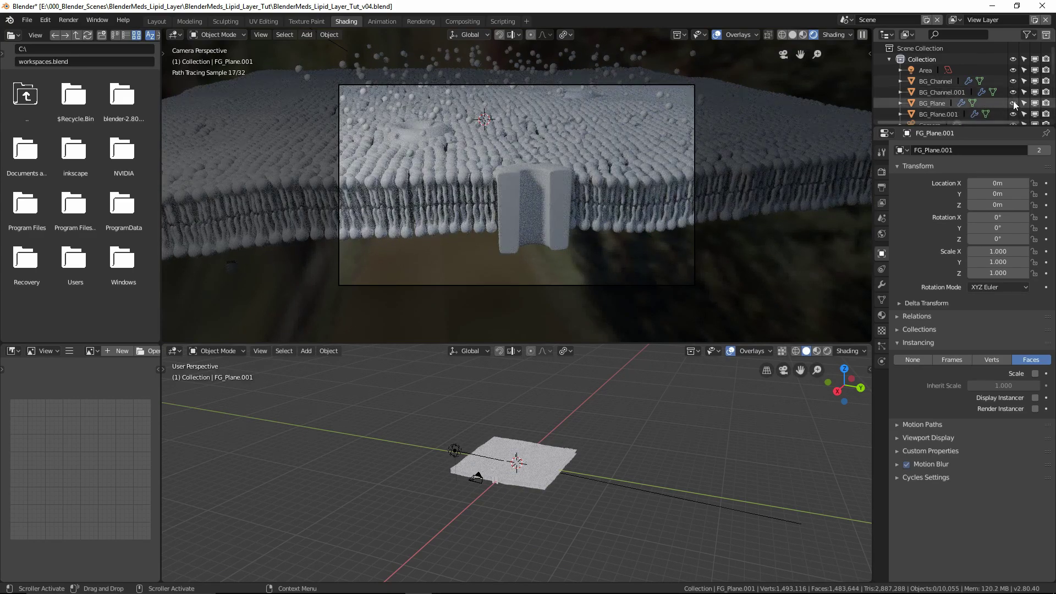
pyautogui.click(1013, 103)
pyautogui.click(1014, 113)
pyautogui.scroll(-1, 1011, 106)
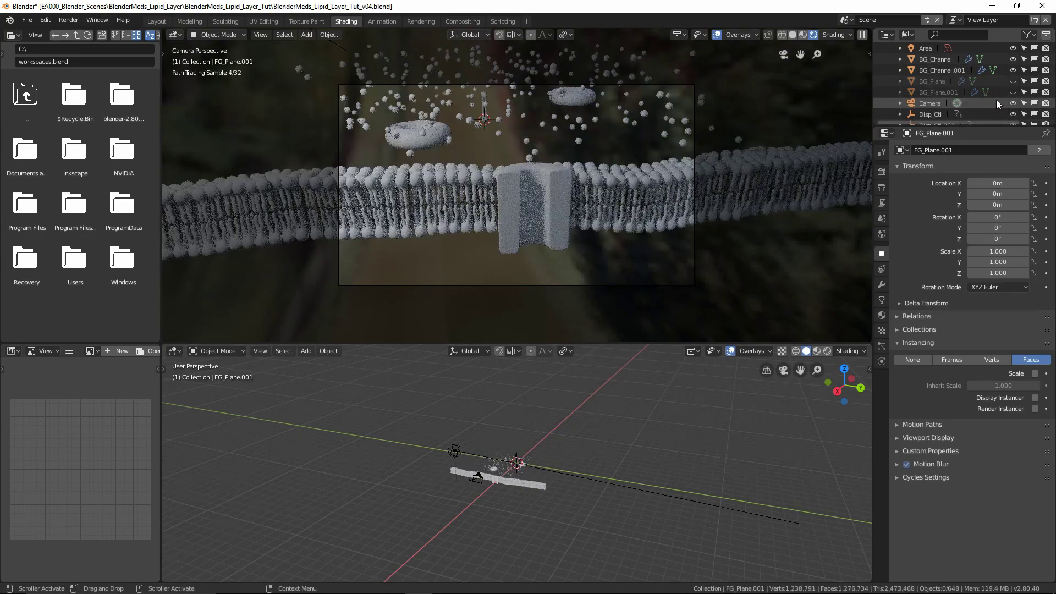
# Step: Hide FG_Plane.001 and Molecule_Emitter in the viewport, leaving the channel objects visible
pyautogui.scroll(-2, 1012, 107)
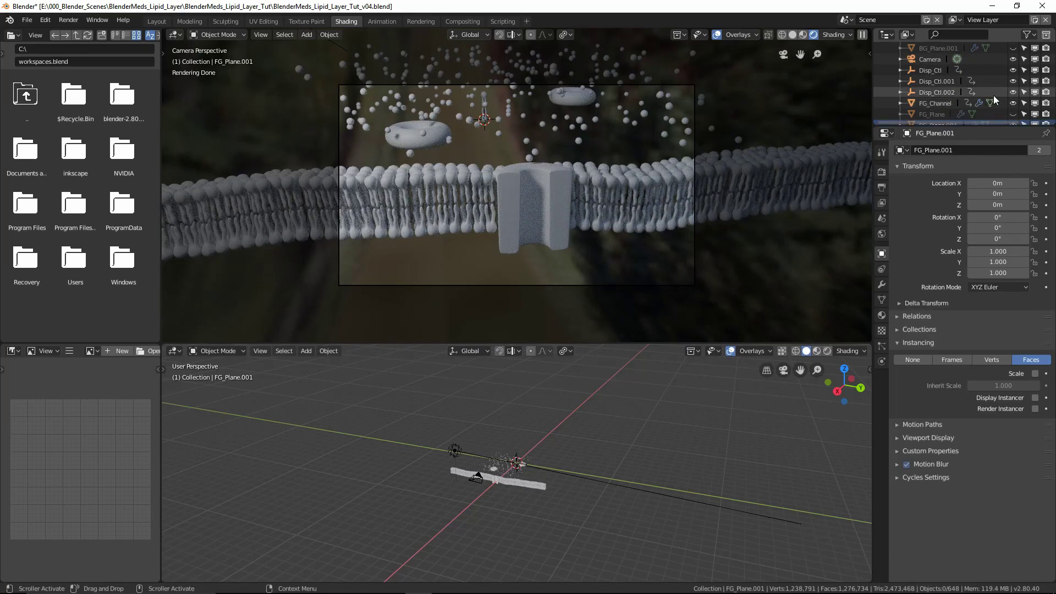
pyautogui.click(1013, 103)
pyautogui.scroll(-2, 999, 99)
pyautogui.click(1013, 79)
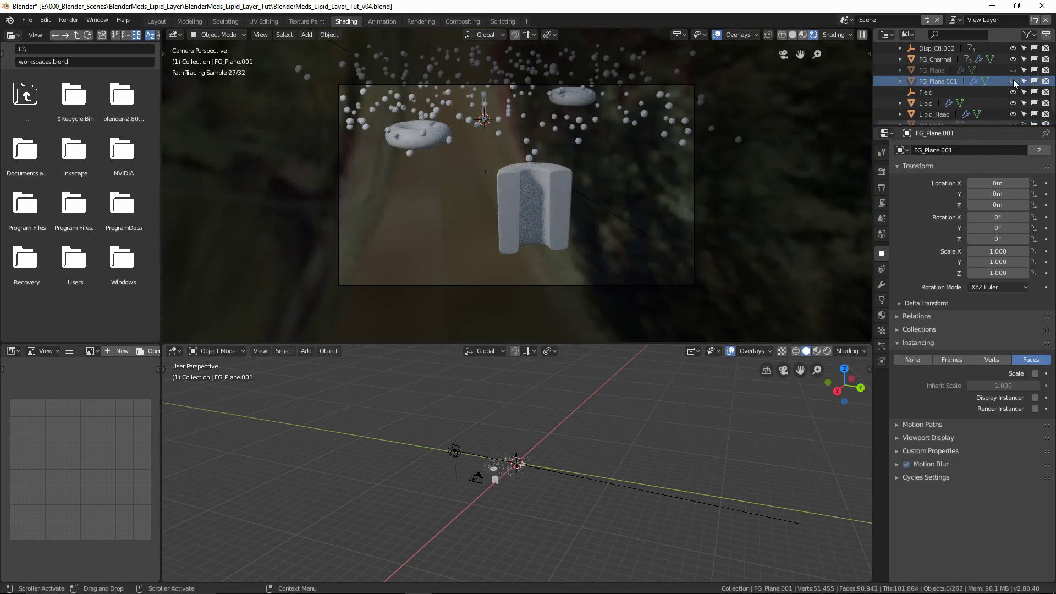
pyautogui.scroll(-1, 990, 81)
pyautogui.click(1013, 119)
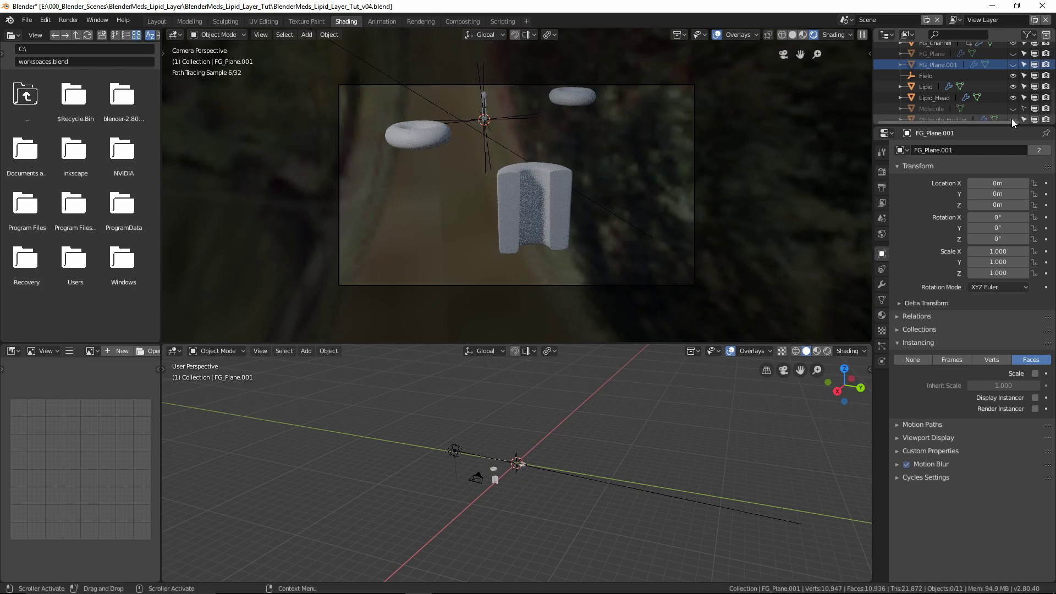
# Step: Select FG_Channel, change the lower viewport to the Shader Editor, and move the Material Output node away from the Principled BSDF
pyautogui.click(552, 210)
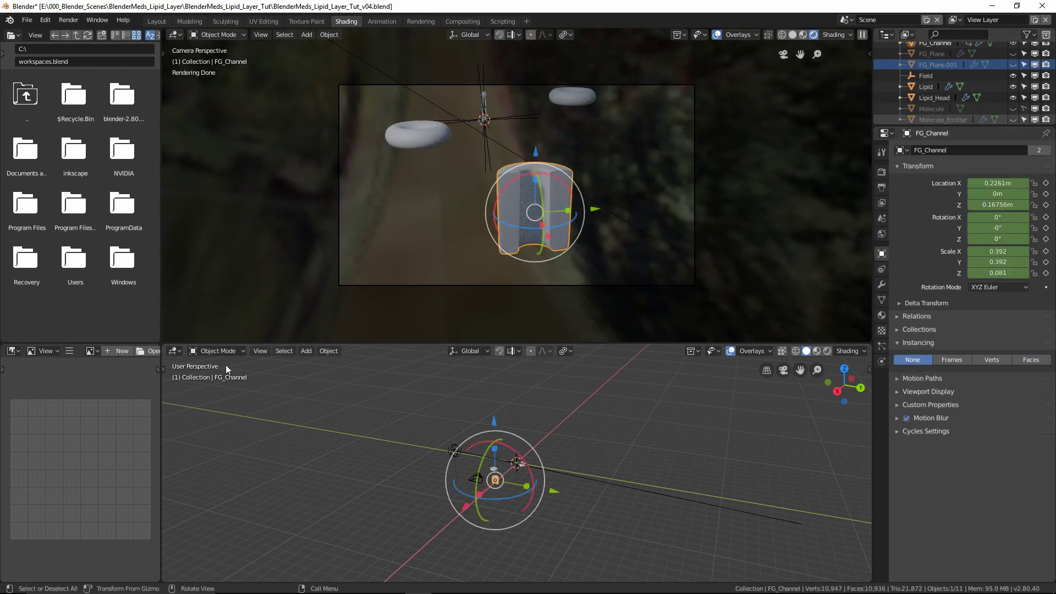
pyautogui.click(175, 351)
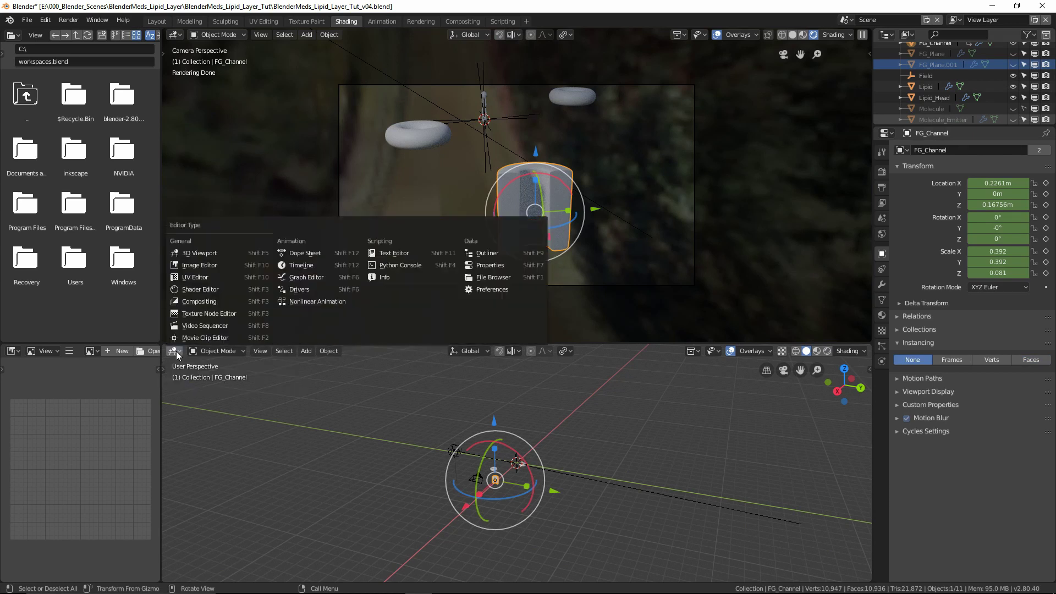
pyautogui.click(199, 289)
pyautogui.moveTo(572, 367); pyautogui.dragTo(735, 394)
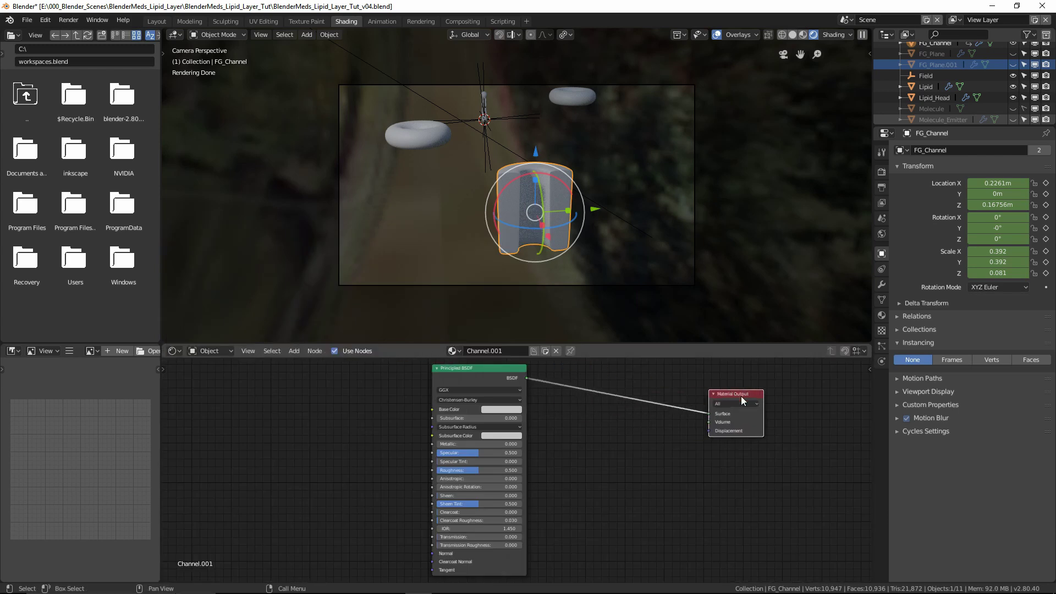
# Step: Reposition the Principled BSDF beside the Material Output and set Channel.001's Base Color to pink-purple, about G 0.137 and B 0.738
pyautogui.click(882, 316)
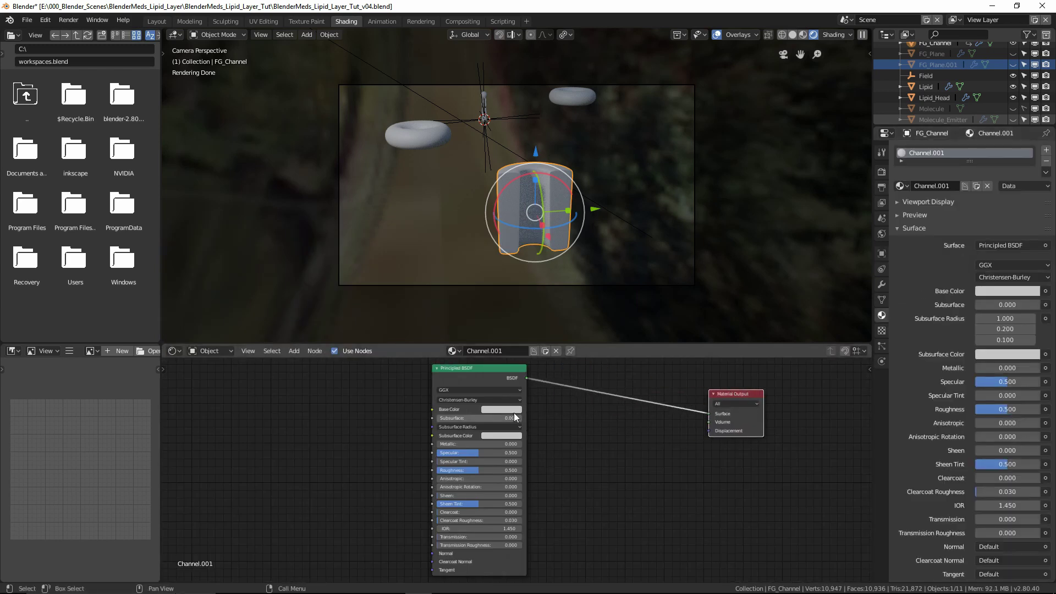
pyautogui.moveTo(461, 369); pyautogui.dragTo(581, 381)
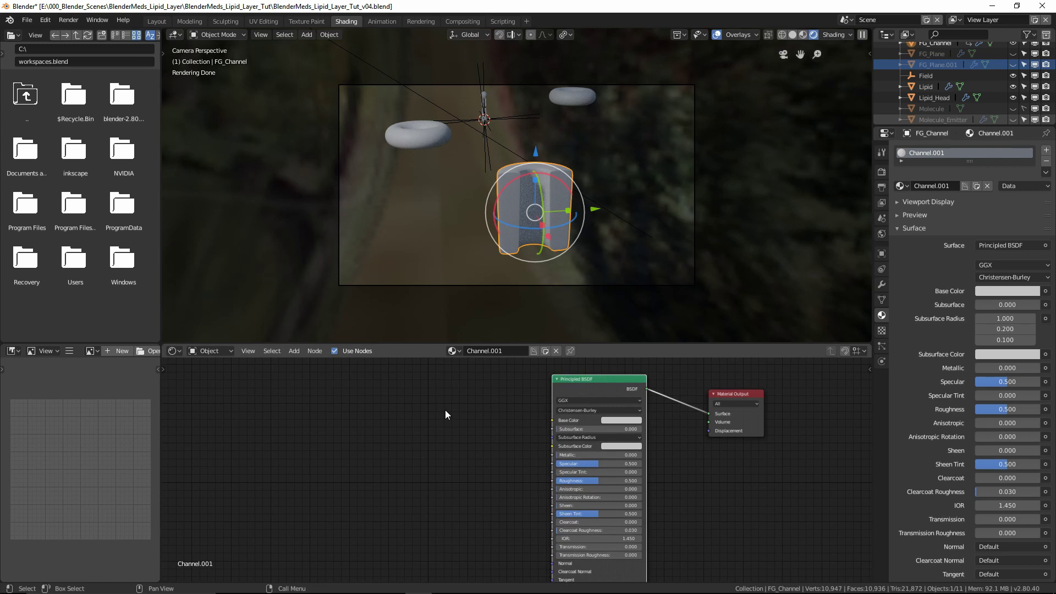
pyautogui.click(604, 420)
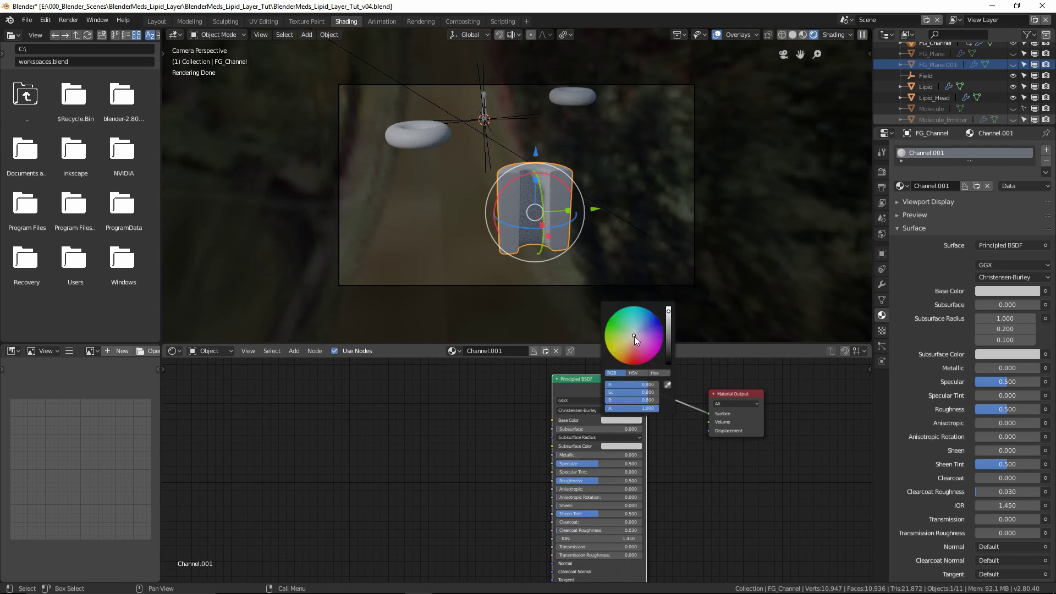
pyautogui.moveTo(635, 336); pyautogui.dragTo(648, 344)
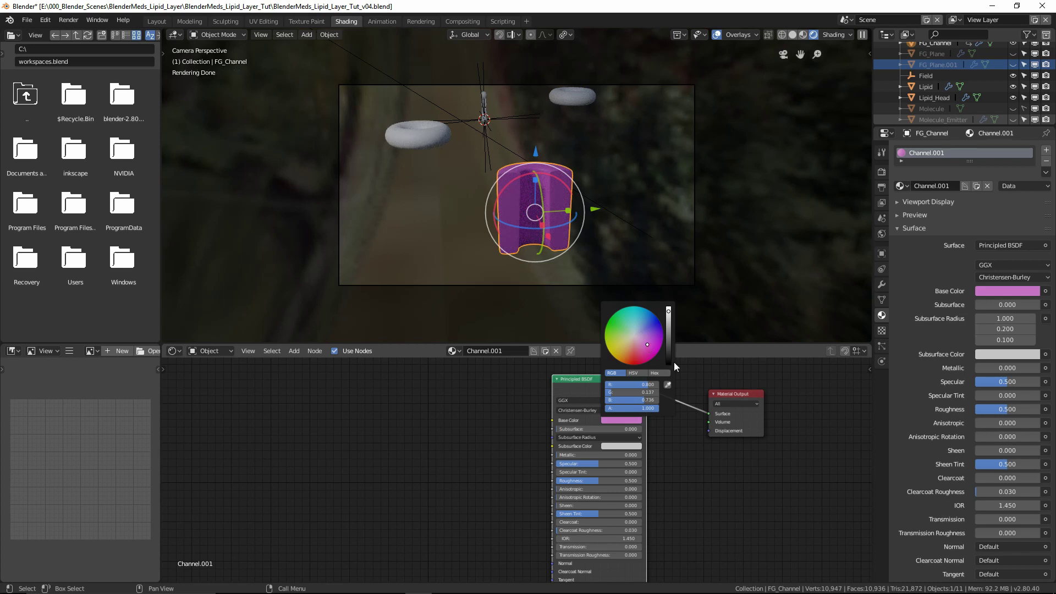
# Step: Assign the Channel.001 material to both BG_Channel.001 and BG_Channel
pyautogui.click(585, 103)
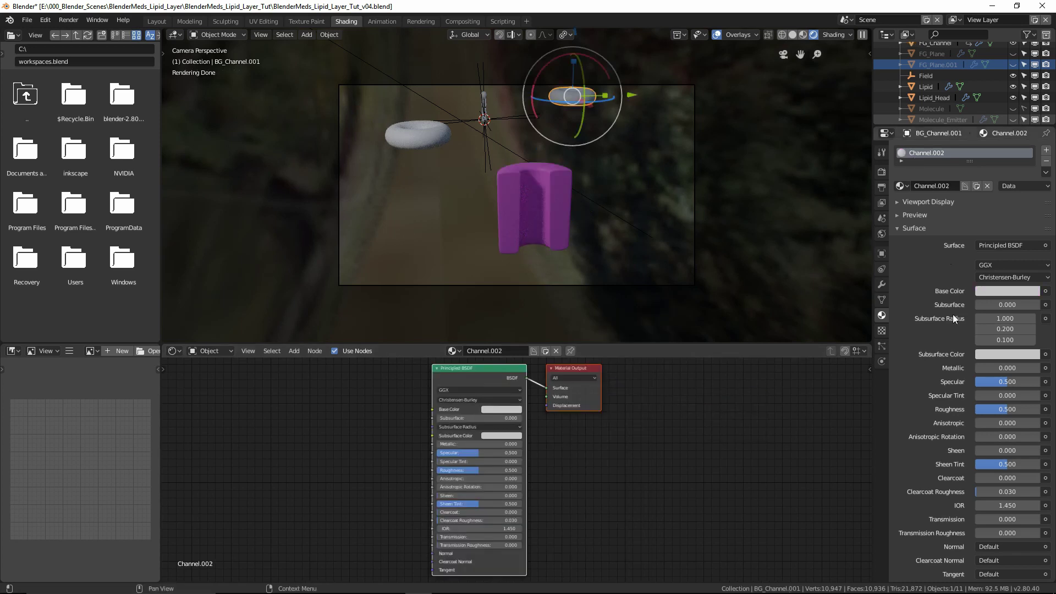
pyautogui.click(900, 186)
pyautogui.click(919, 213)
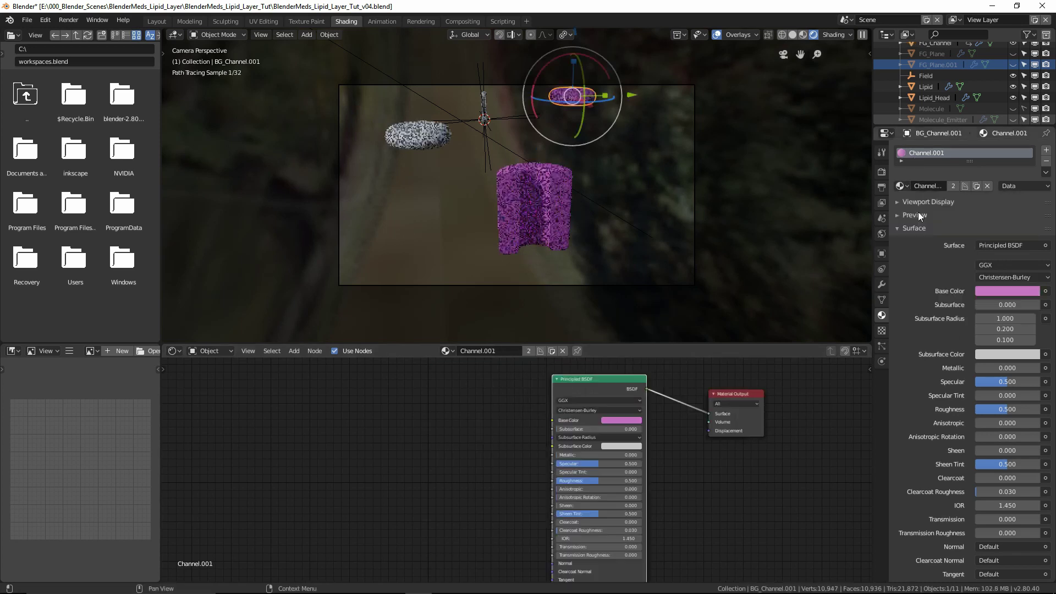
pyautogui.click(440, 138)
pyautogui.click(900, 185)
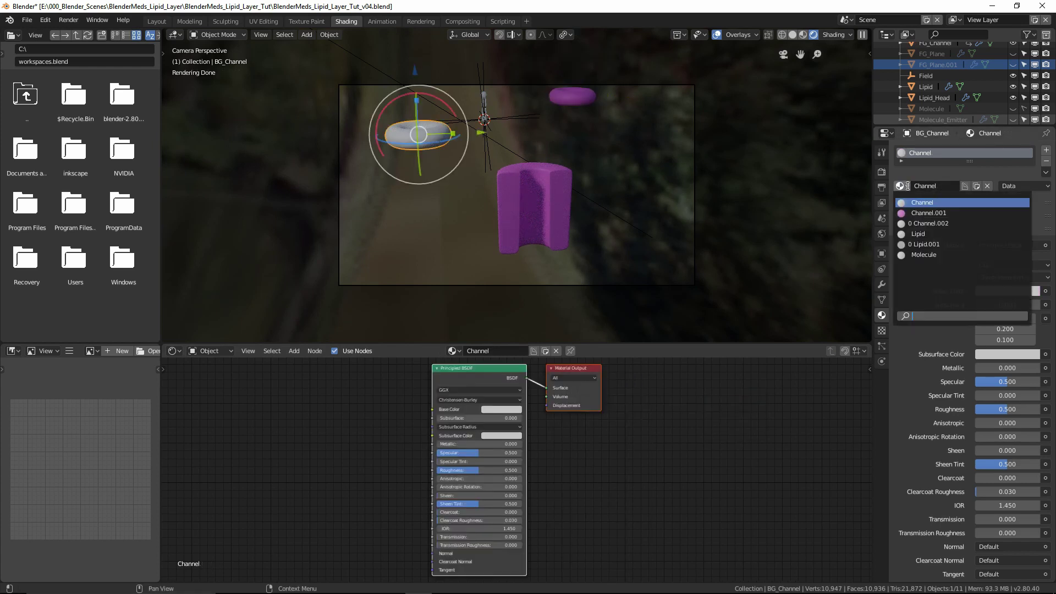
pyautogui.click(920, 209)
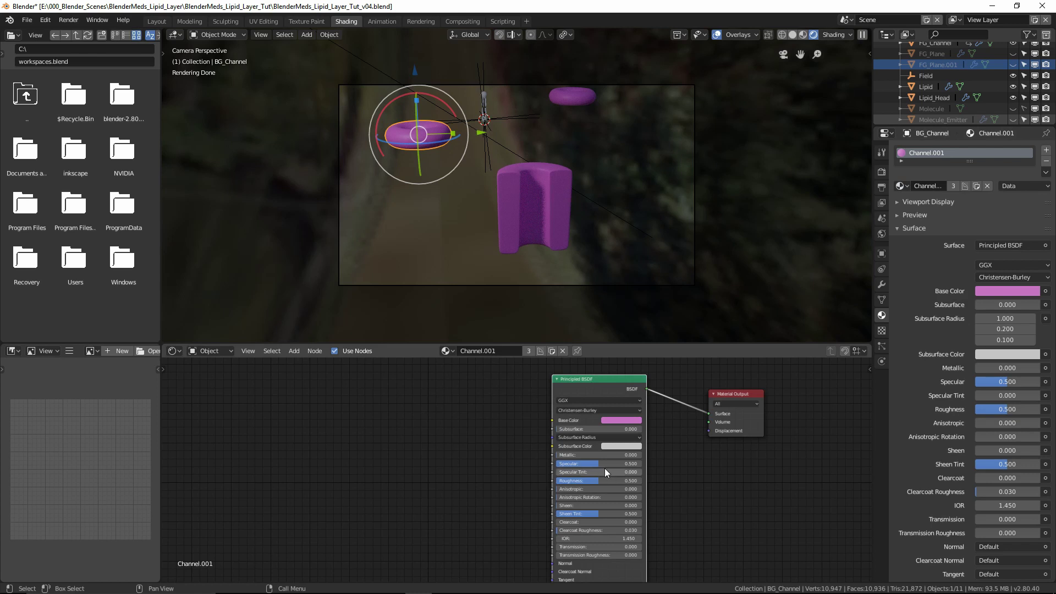
# Step: Set Channel.001's Roughness to about 0.31, Specular to about 0.46, and Subsurface to 0.3
pyautogui.moveTo(596, 481)
pyautogui.mouseDown()
pyautogui.moveTo(573, 480)
pyautogui.moveTo(587, 481)
pyautogui.mouseUp()
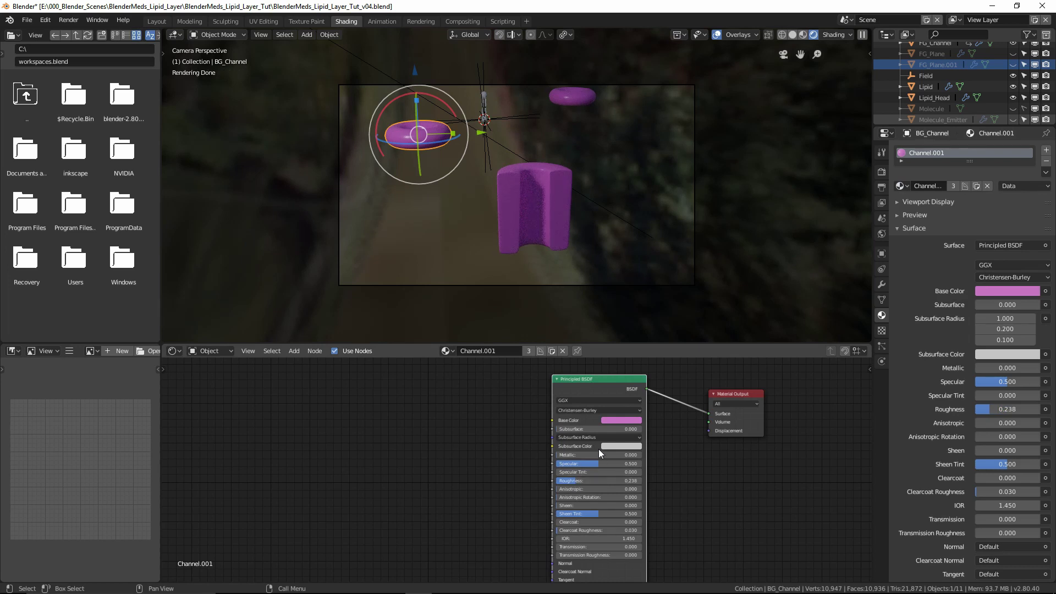
pyautogui.moveTo(596, 463)
pyautogui.mouseDown()
pyautogui.moveTo(615, 464)
pyautogui.moveTo(592, 464)
pyautogui.moveTo(593, 481)
pyautogui.mouseUp()
pyautogui.click(582, 429)
pyautogui.write('.3')
pyautogui.press('Return')
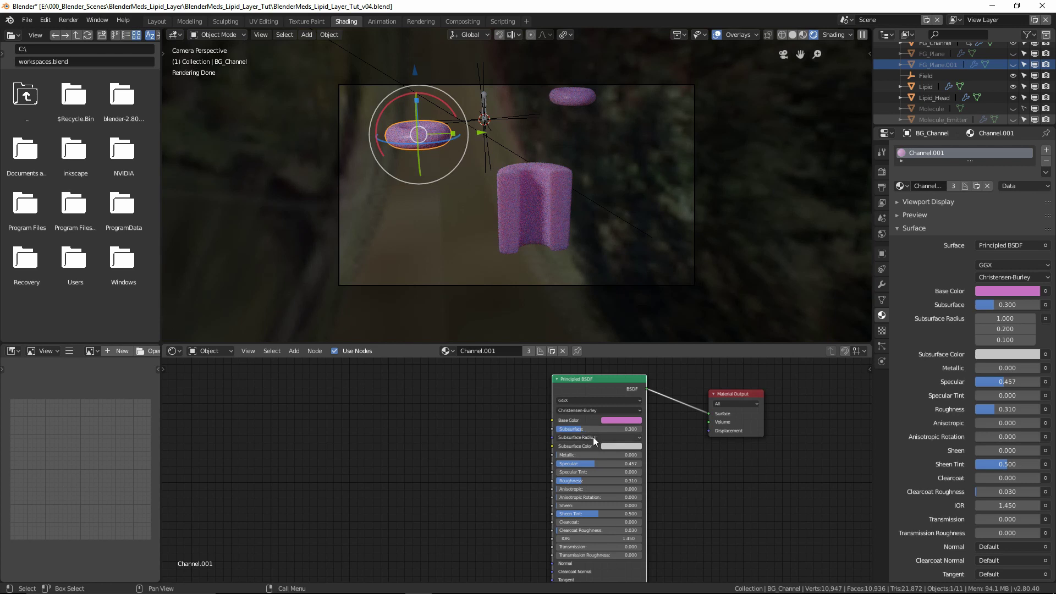
# Step: Set the Principled BSDF's Subsurface Radius to 0.5, 0.1 and 0.1
pyautogui.click(593, 437)
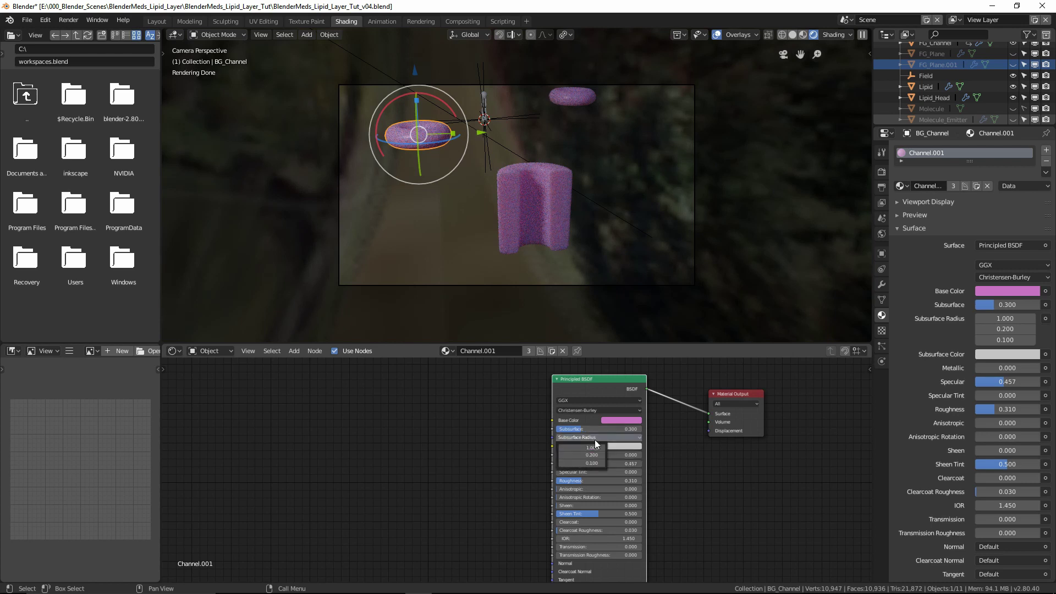
pyautogui.click(592, 448)
pyautogui.write('.5')
pyautogui.press('Tab')
pyautogui.write('.1')
pyautogui.press('Tab')
pyautogui.press('Tab')
pyautogui.press('Return')
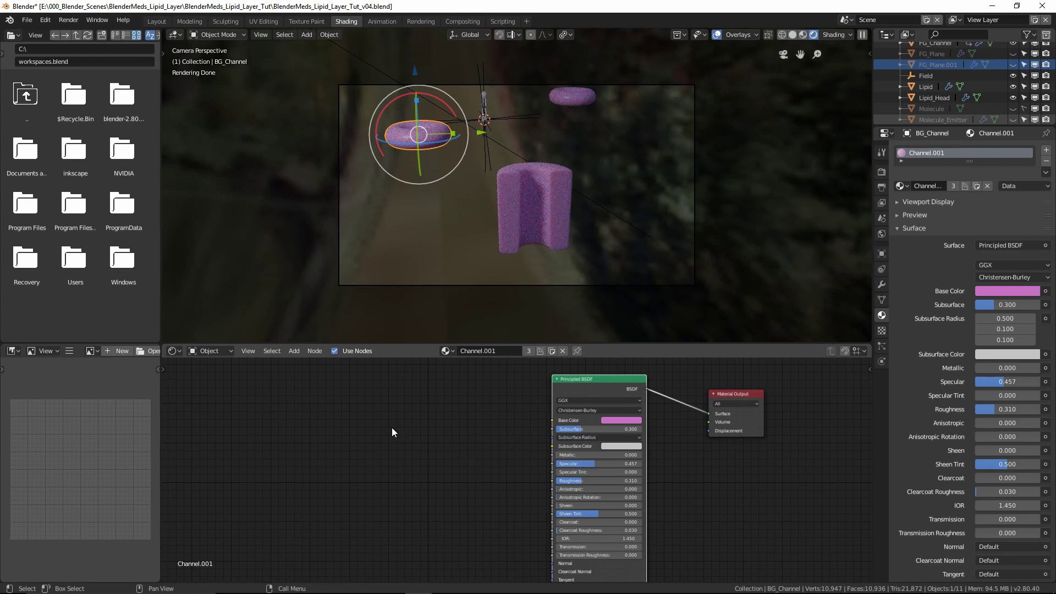
# Step: Add a Noise Texture node and a Bump node beside the Principled BSDF in Channel.001
pyautogui.hotkey('shift', 'a')
pyautogui.moveTo(349, 479)
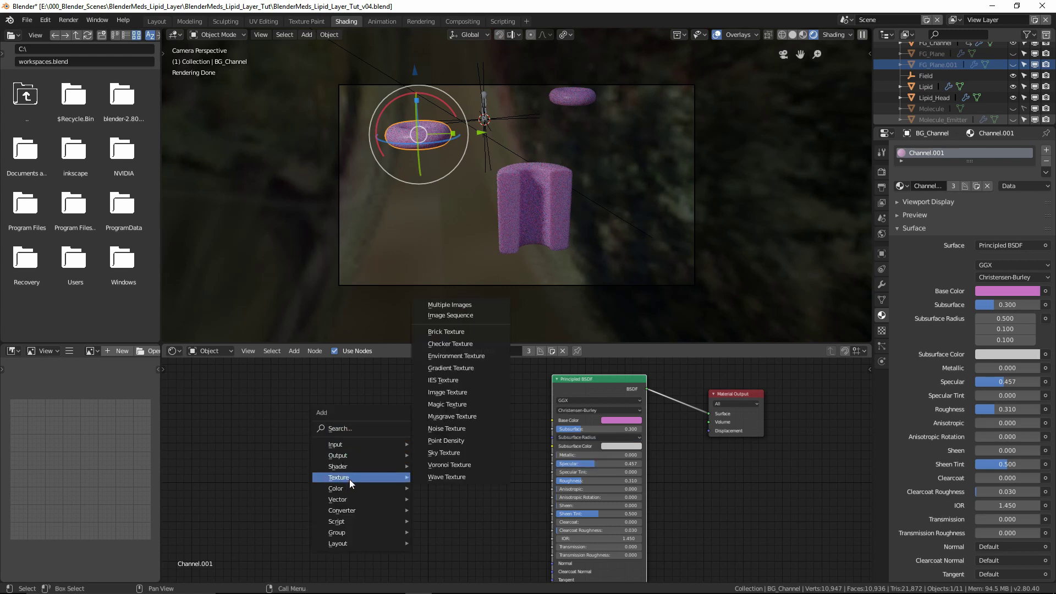
pyautogui.click(447, 431)
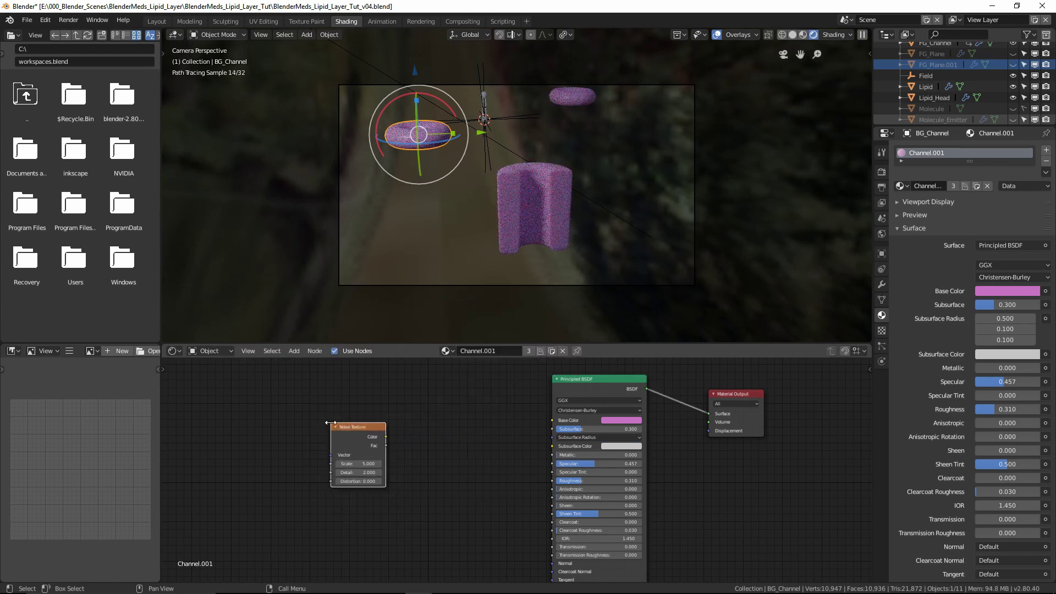
pyautogui.click(330, 422)
pyautogui.hotkey('shift', 'a')
pyautogui.moveTo(300, 448)
pyautogui.click(380, 446)
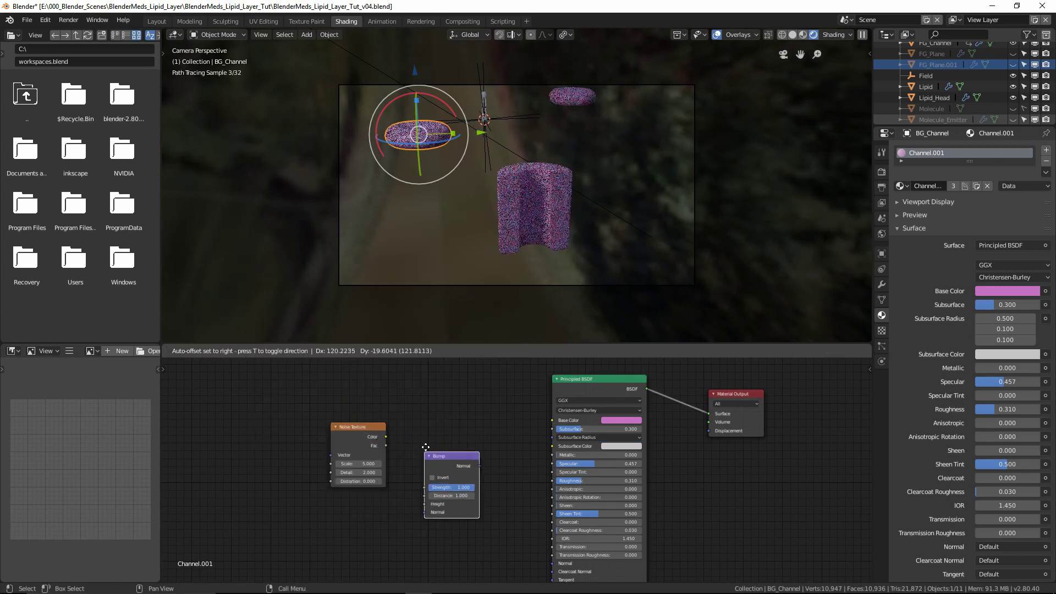
pyautogui.click(428, 426)
# Step: Connect the Noise Texture's Fac to the Bump node's Height, and the Bump's Normal to the Principled BSDF's Normal
pyautogui.moveTo(386, 446); pyautogui.dragTo(440, 483)
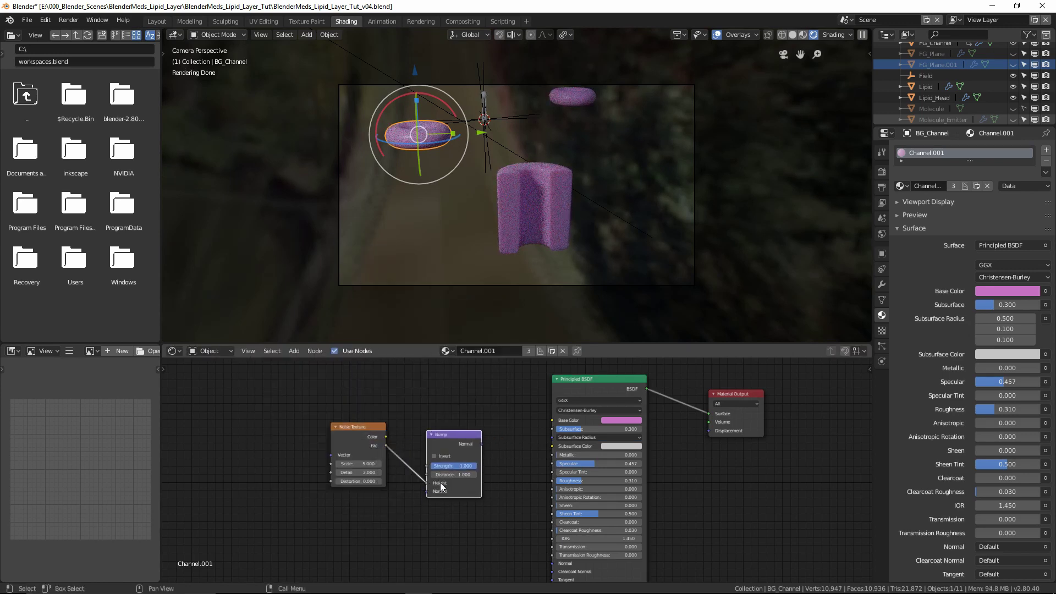
pyautogui.moveTo(575, 386); pyautogui.dragTo(603, 350)
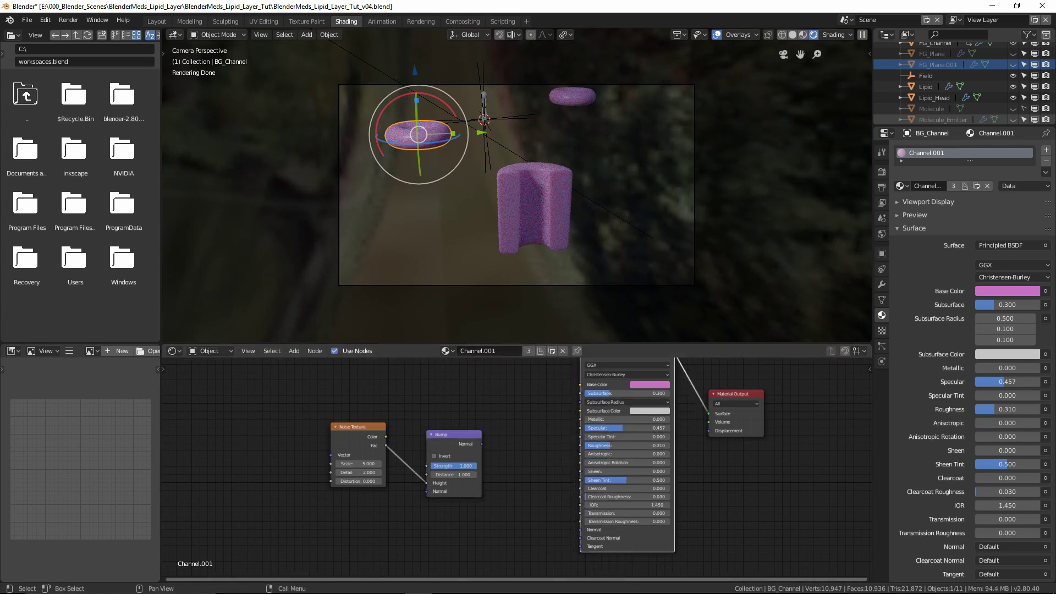
pyautogui.moveTo(477, 444); pyautogui.dragTo(582, 530)
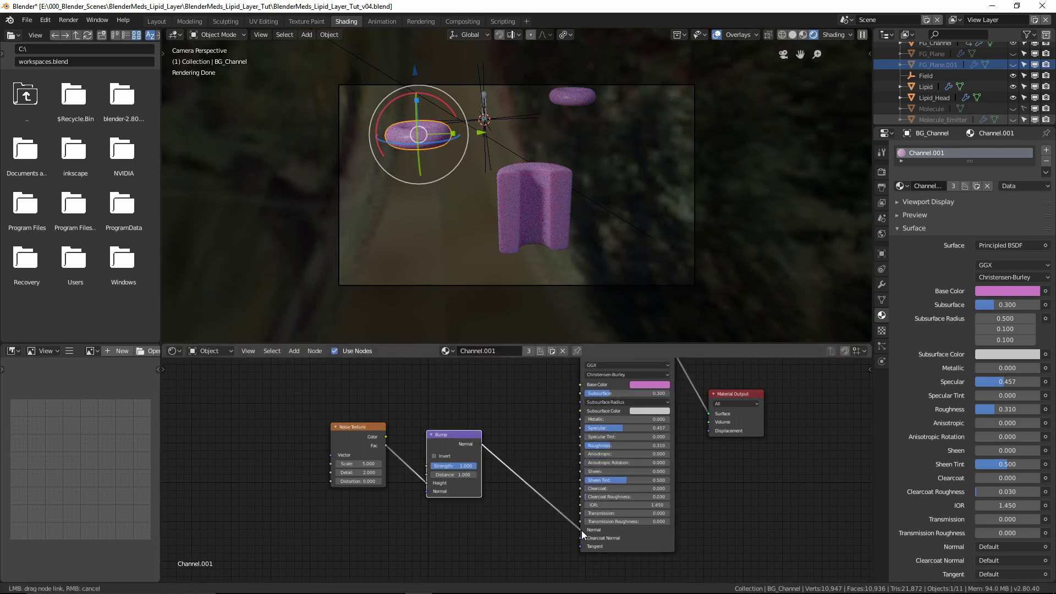
# Step: Set the Noise Texture's Scale to 15, then try a Bump Strength of 0.1 and set it to 0.3
pyautogui.click(359, 463)
pyautogui.write('15')
pyautogui.press('Return')
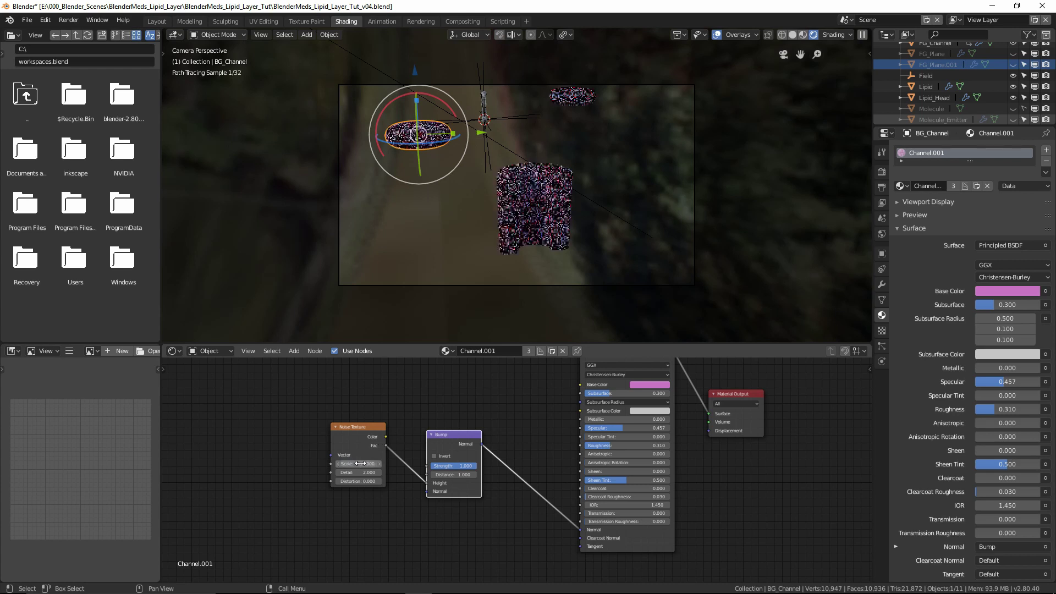
pyautogui.click(450, 466)
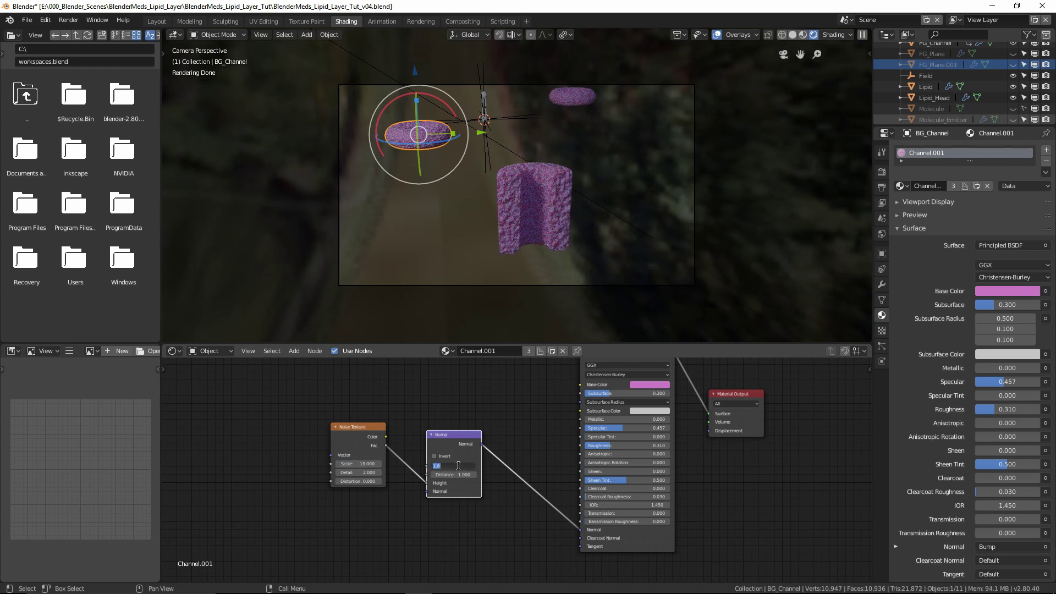
pyautogui.write('0.1')
pyautogui.press('Return')
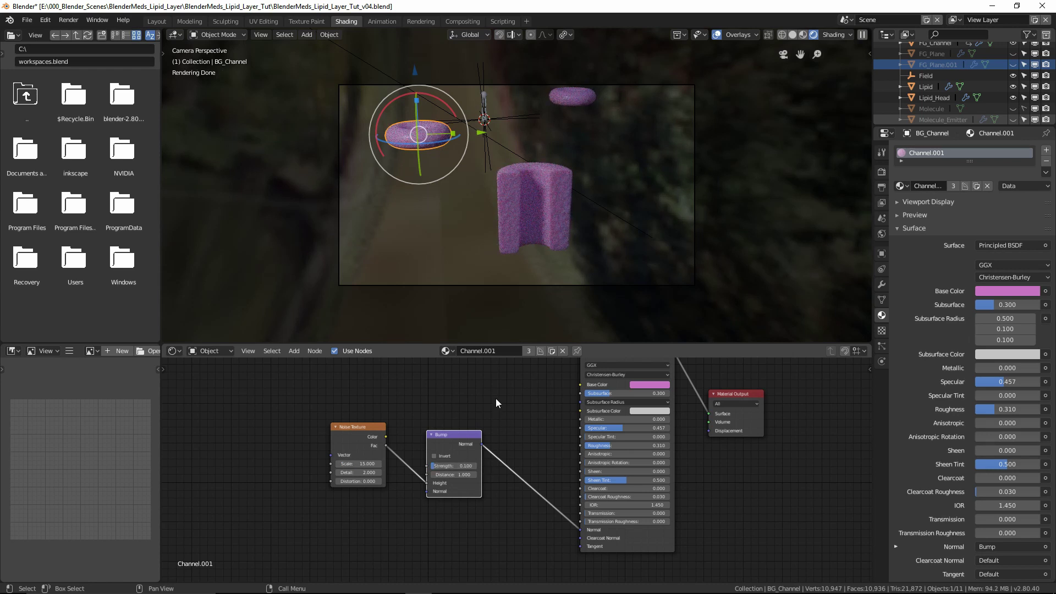
pyautogui.click(454, 466)
pyautogui.write('0.3')
pyautogui.press('Return')
# Step: Try a Subsurface value of 0.1 on Channel.001 and set it back to 0.3
pyautogui.click(623, 394)
pyautogui.write('0.1')
pyautogui.press('Return')
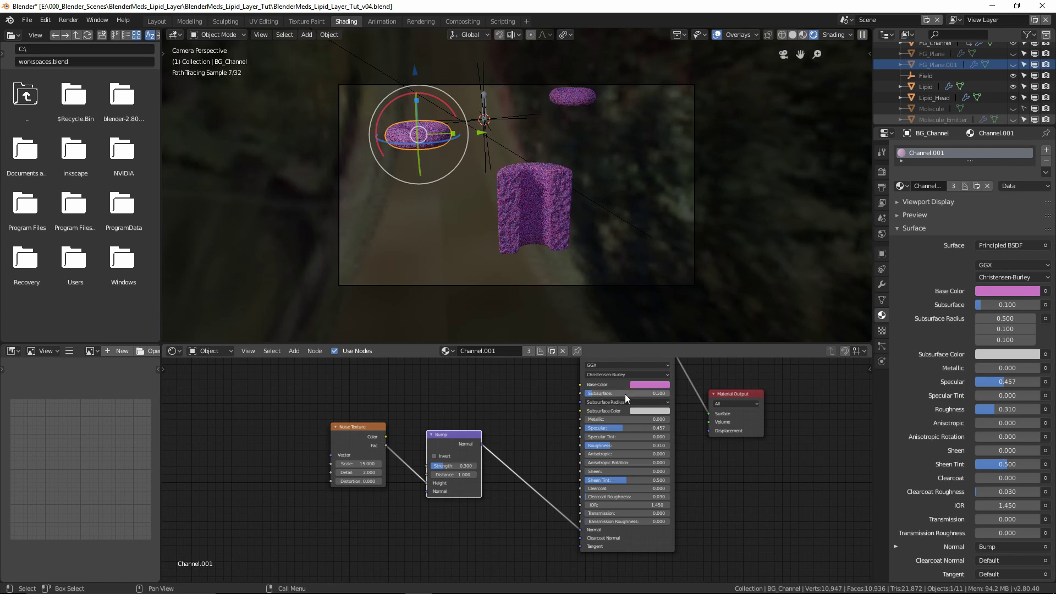
pyautogui.click(625, 394)
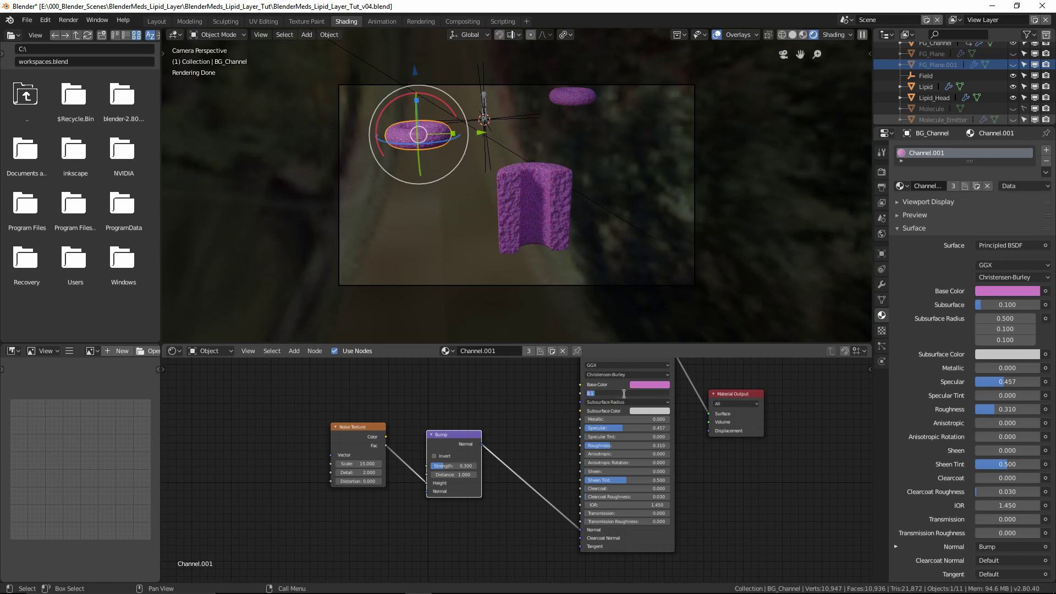
pyautogui.write('0.3')
pyautogui.press('Return')
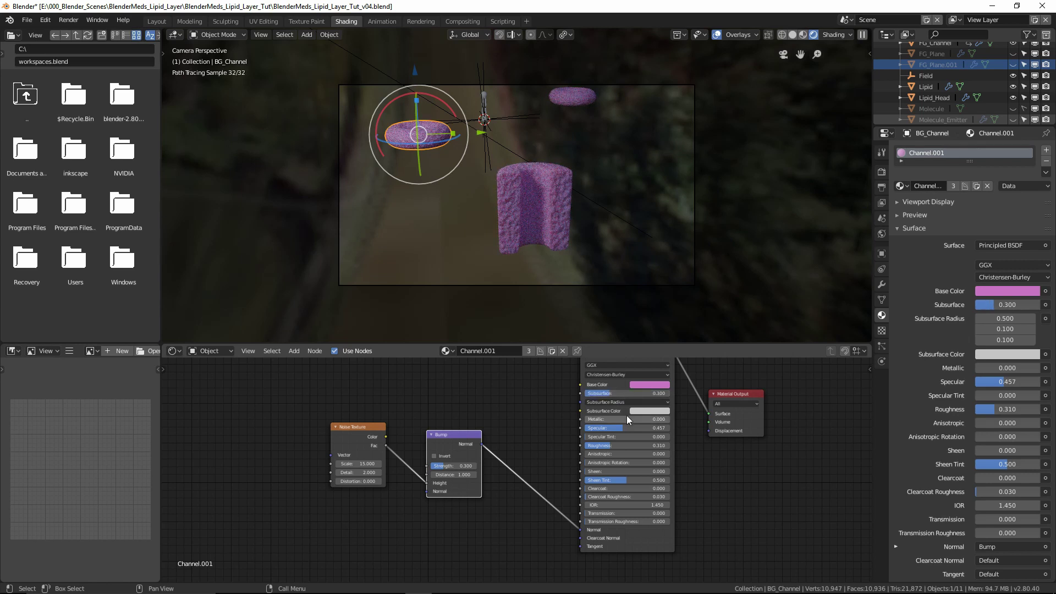
# Step: Tint the Subsurface Color of the Channel.001 material a very pale pink
pyautogui.click(638, 412)
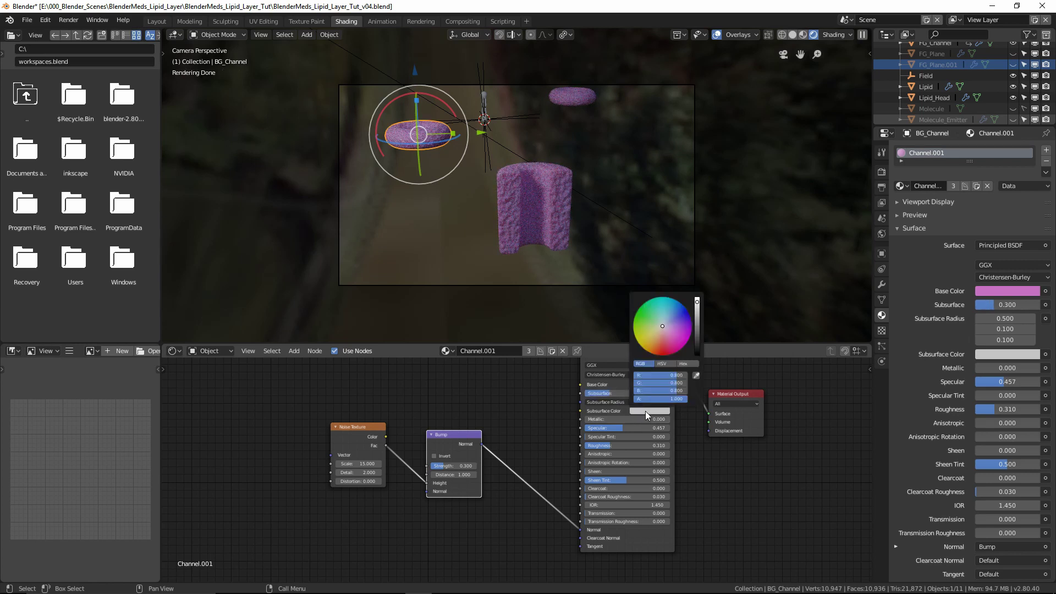
pyautogui.click(662, 329)
pyautogui.moveTo(662, 329)
pyautogui.mouseDown()
pyautogui.moveTo(662, 346)
pyautogui.moveTo(663, 327)
pyautogui.mouseUp()
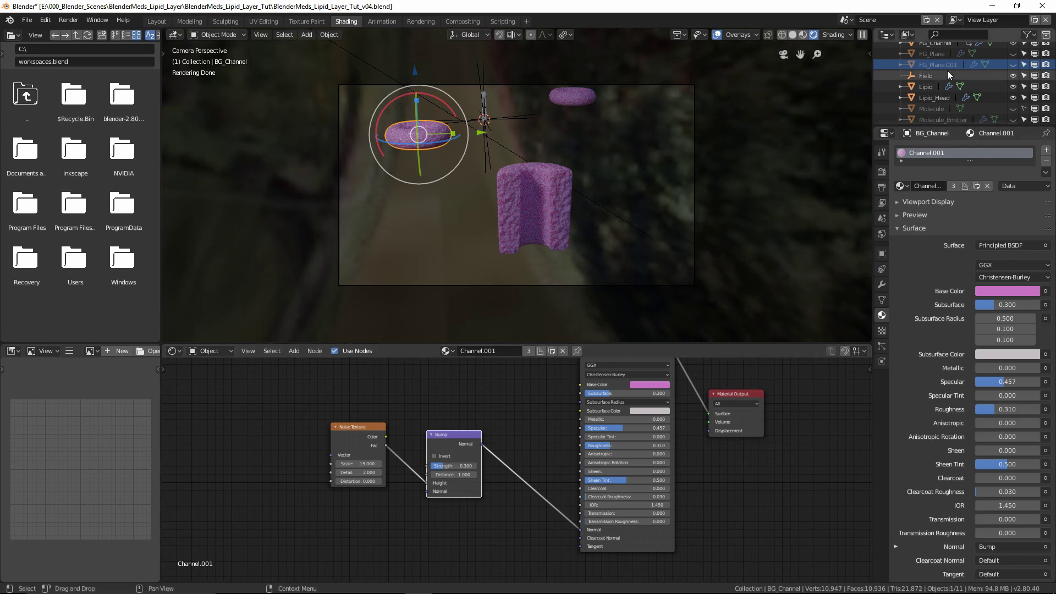
# Step: Hide BG_Channel, BG_Channel.001 and FG_Channel in the viewport
pyautogui.scroll(3, 968, 77)
pyautogui.scroll(-3, 981, 84)
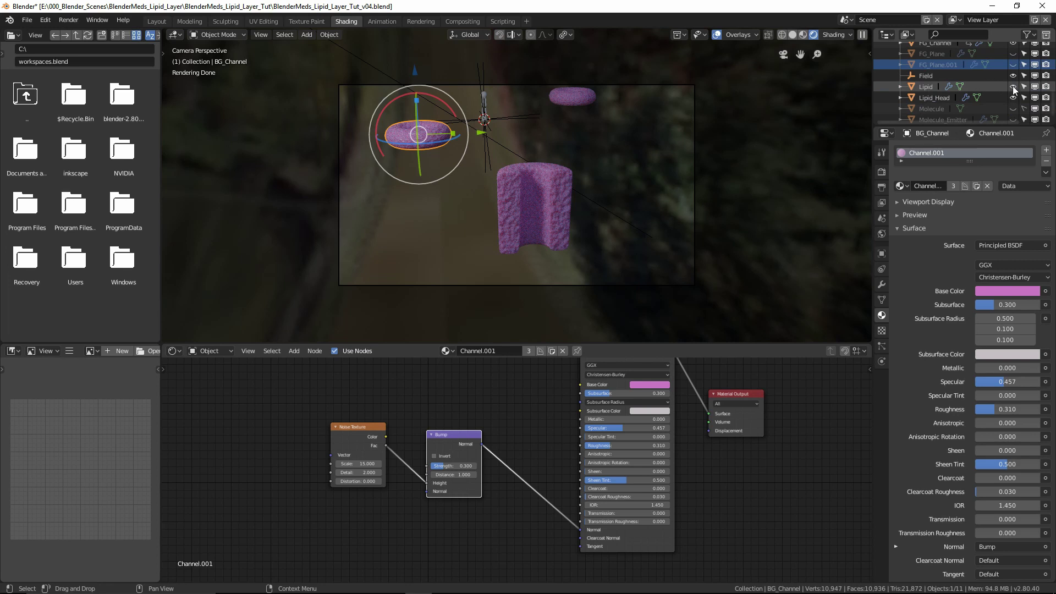
pyautogui.scroll(3, 1012, 87)
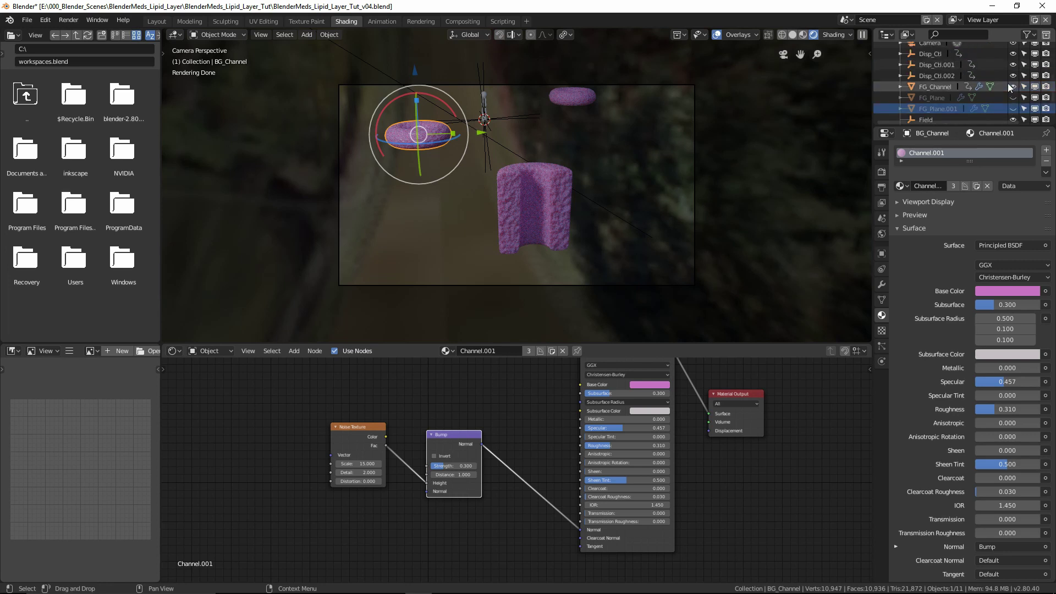
pyautogui.scroll(5, 1011, 87)
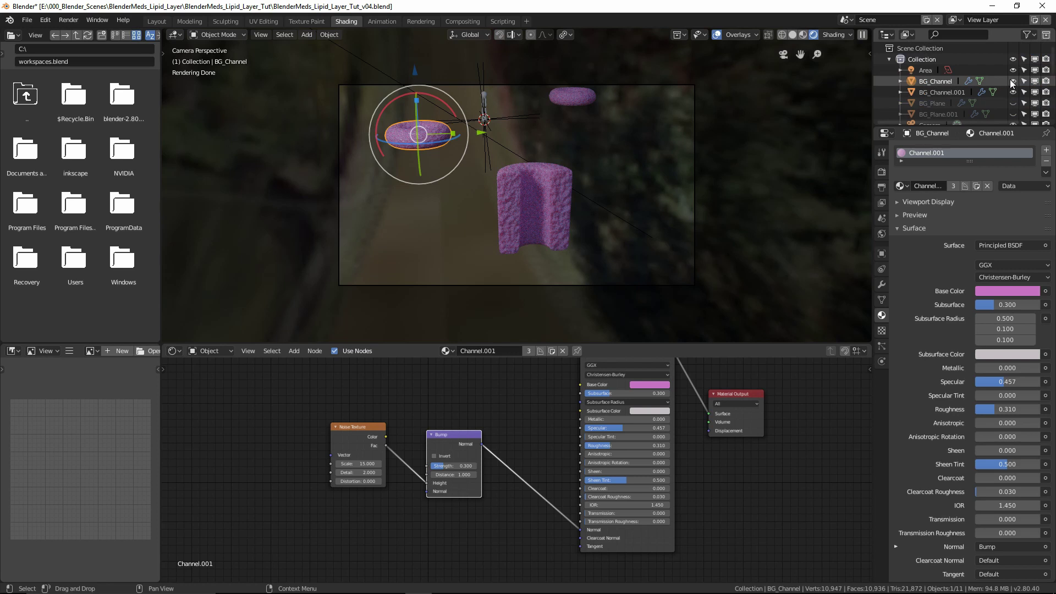
pyautogui.click(1013, 81)
pyautogui.click(1014, 91)
pyautogui.scroll(-3, 1015, 89)
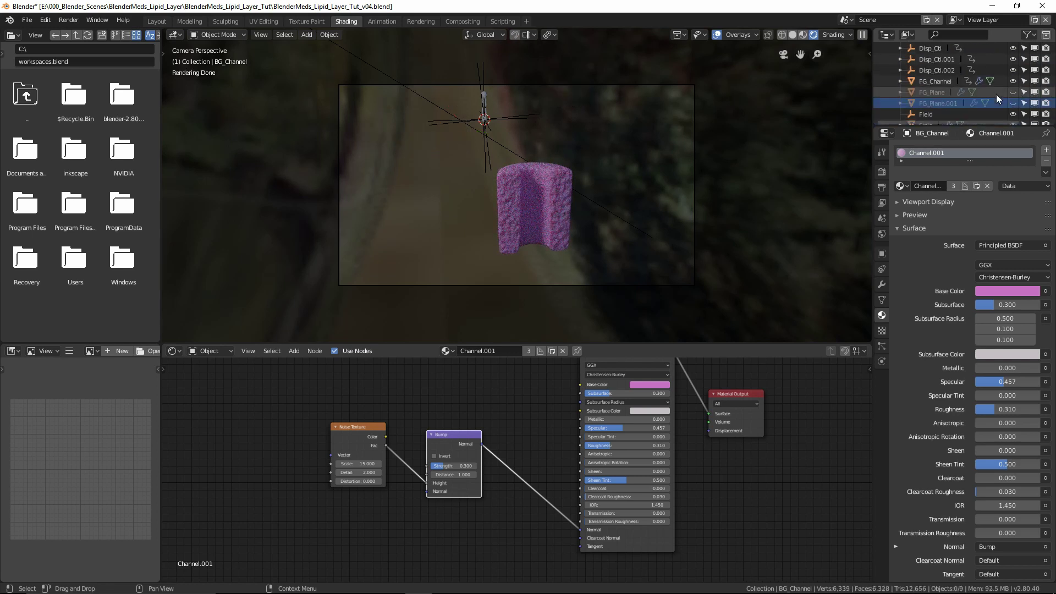
pyautogui.click(1013, 81)
pyautogui.scroll(-3, 1010, 84)
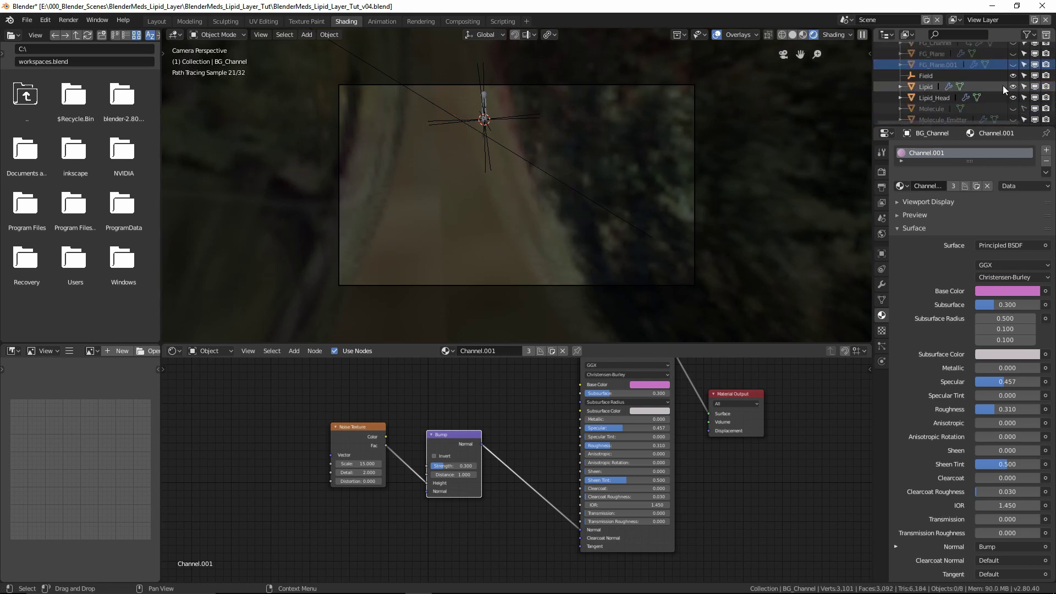
# Step: Unhide the Molecule object, give its material a medium blue Base Color and set its Roughness to 0.143
pyautogui.click(1013, 109)
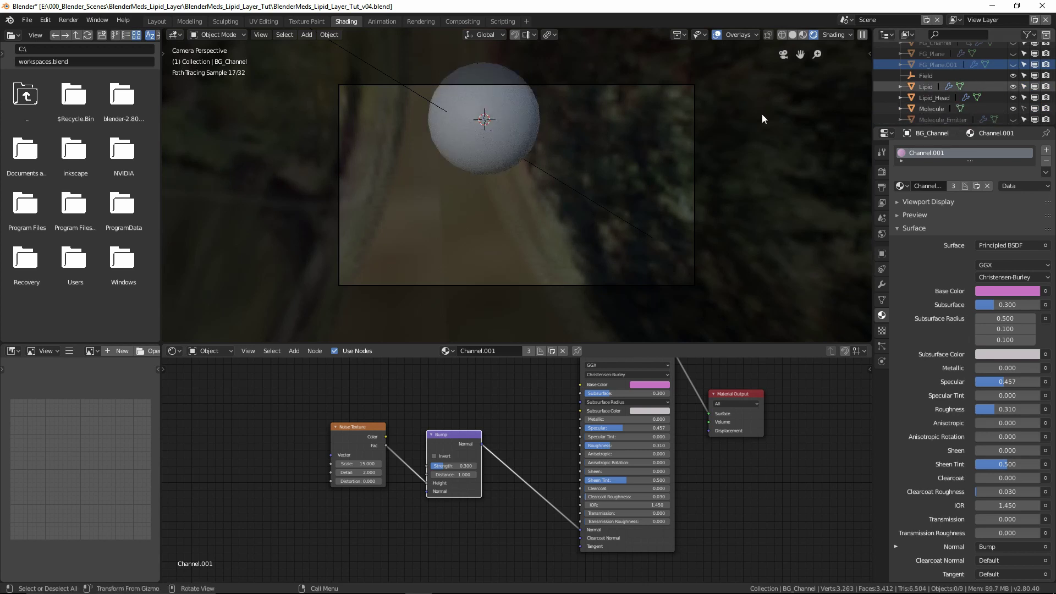
pyautogui.click(926, 108)
pyautogui.click(509, 411)
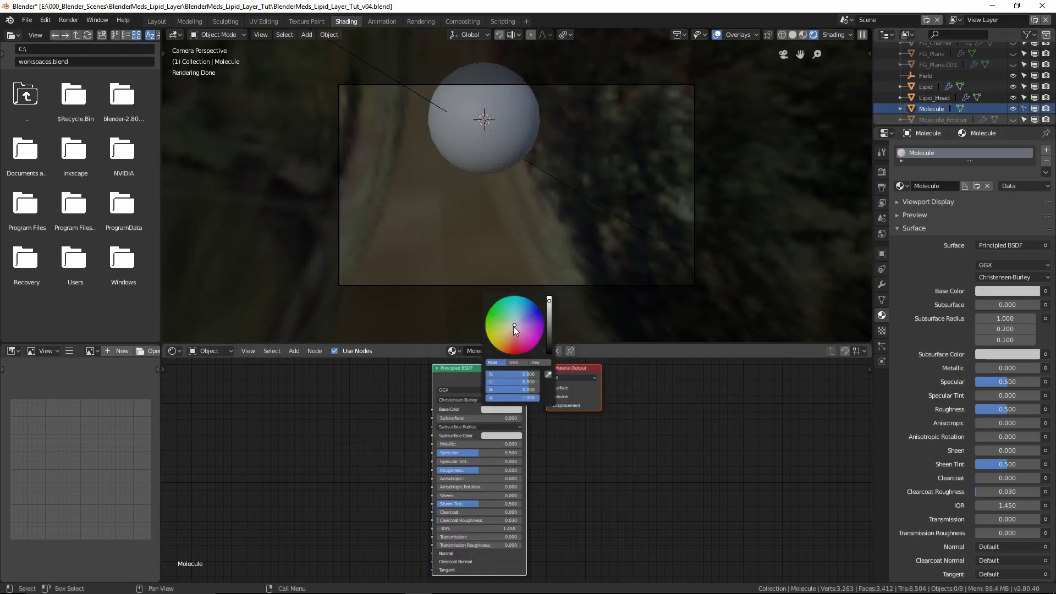
pyautogui.moveTo(515, 325); pyautogui.dragTo(523, 310)
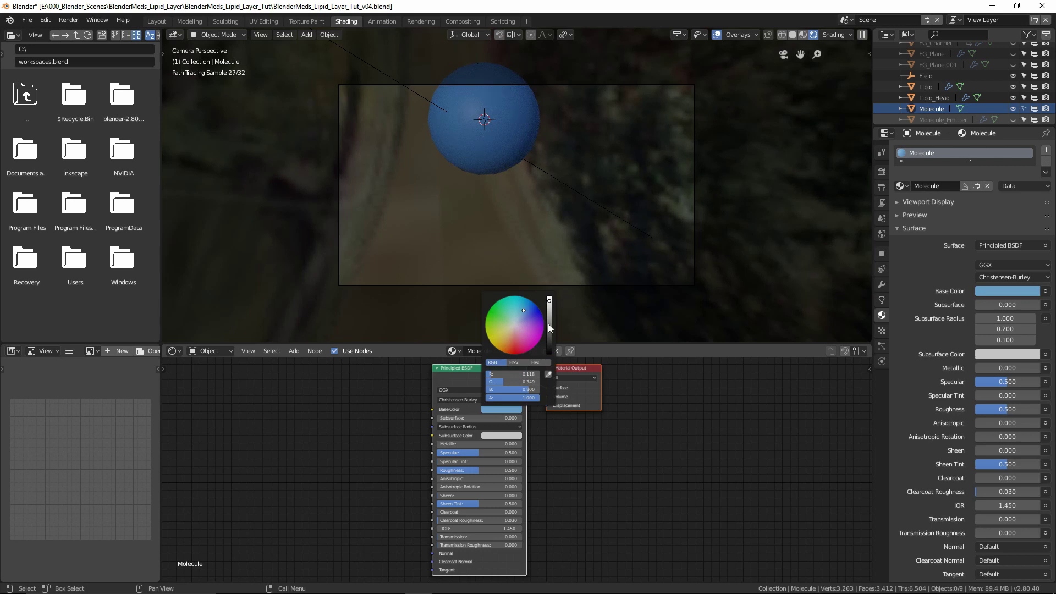
pyautogui.moveTo(477, 468); pyautogui.dragTo(449, 468)
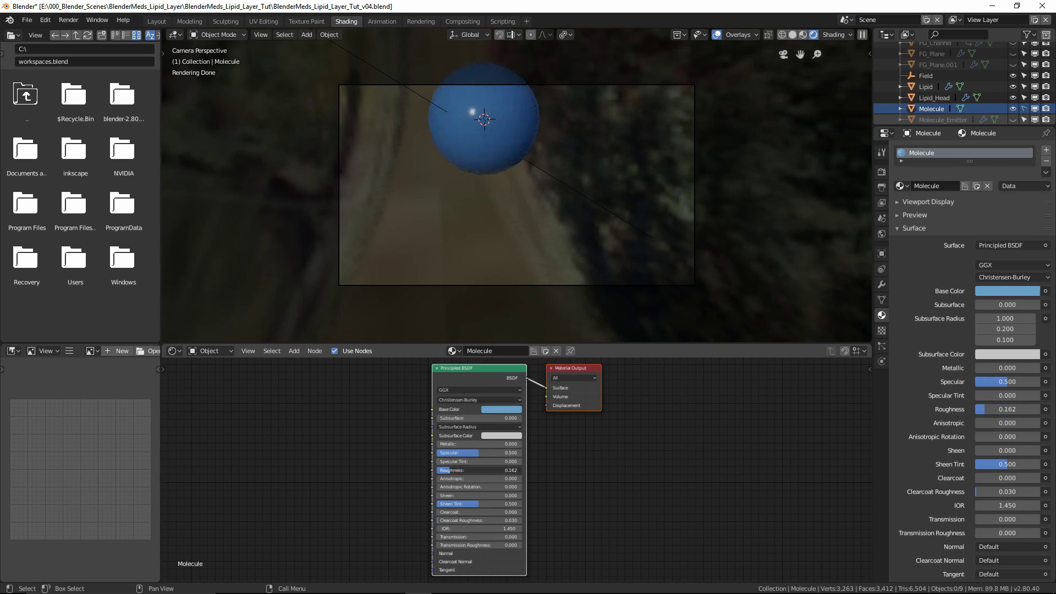
pyautogui.moveTo(448, 468); pyautogui.dragTo(446, 467)
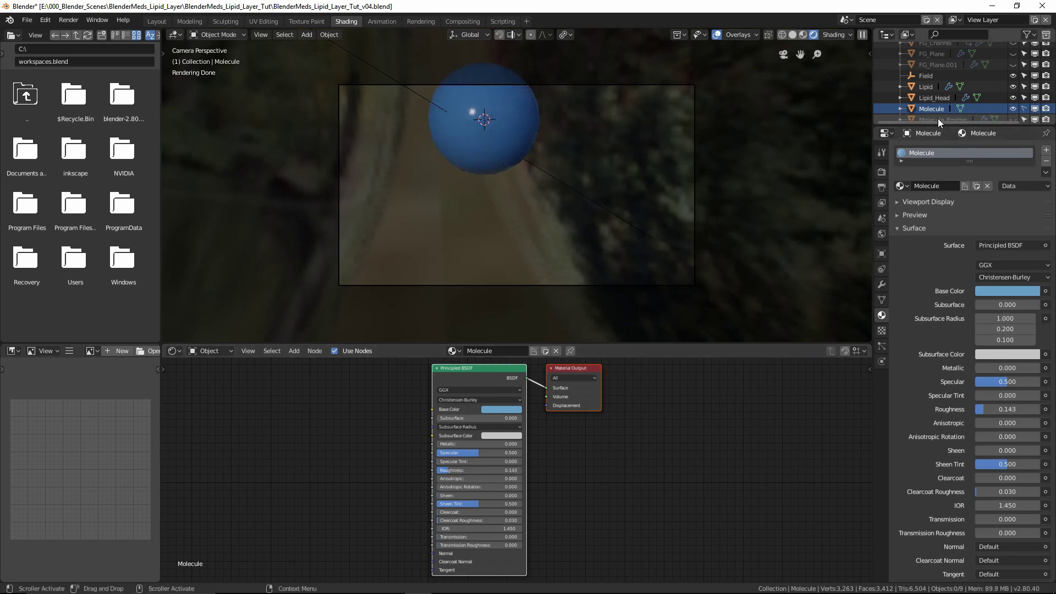
# Step: Hide Molecule and Lipid_Head, with the Lipid object selected and framed in the viewport
pyautogui.click(1014, 108)
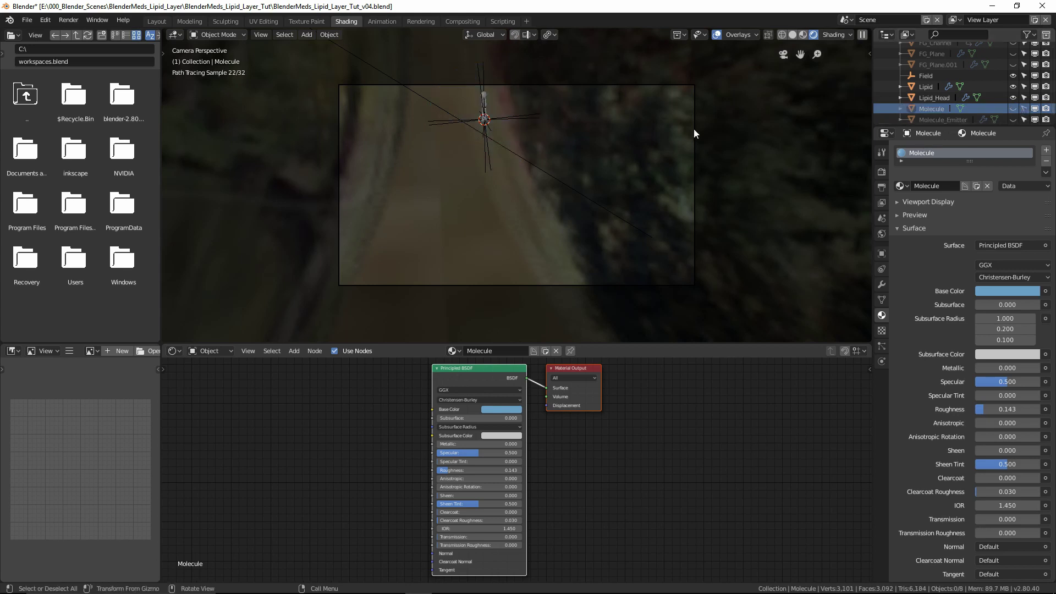
pyautogui.click(486, 94)
pyautogui.press('KP_Decimal')
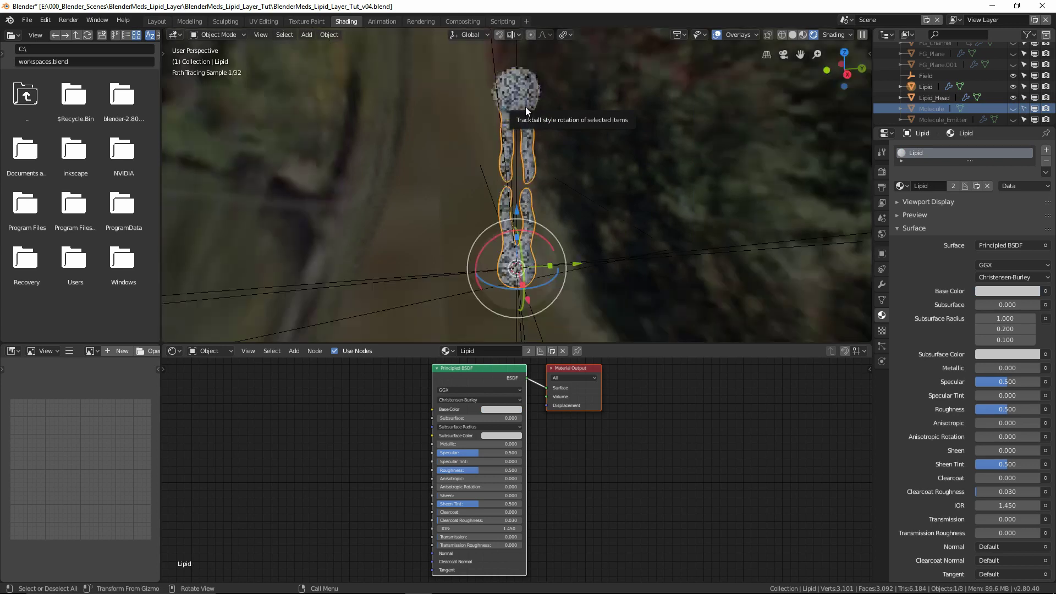
pyautogui.click(1014, 97)
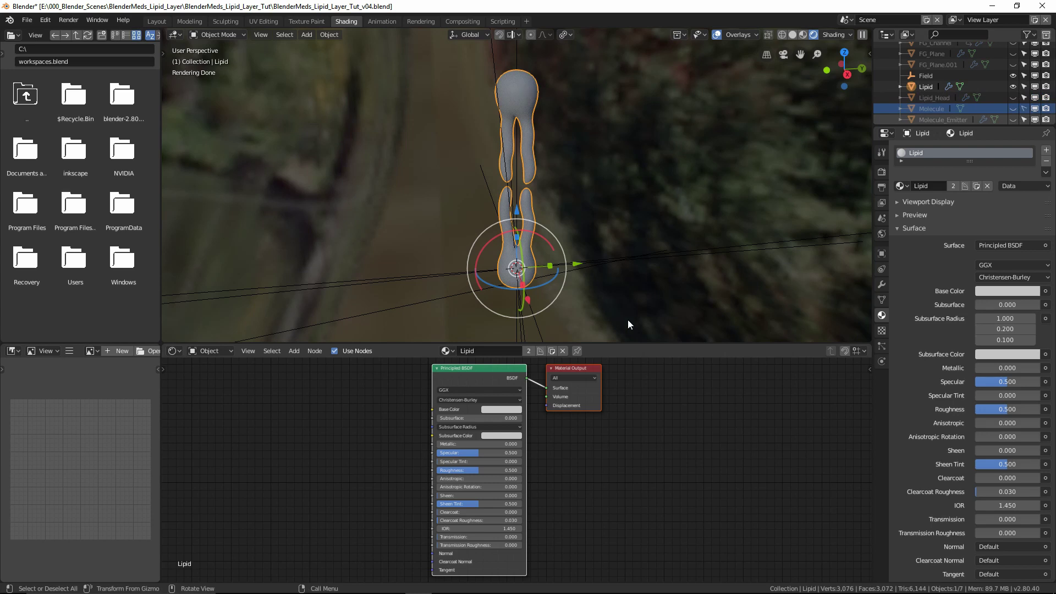
# Step: Move Lipid's Material Output and Principled BSDF nodes to make room for other nodes, and set Subsurface to 0.5
pyautogui.moveTo(567, 369); pyautogui.dragTo(683, 385)
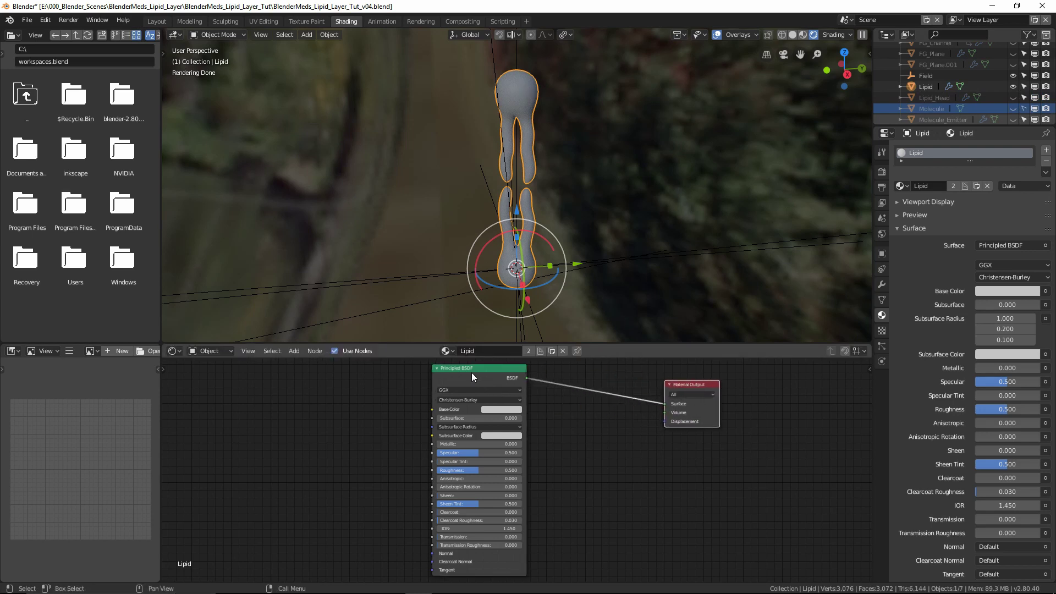
pyautogui.moveTo(472, 377); pyautogui.dragTo(589, 379)
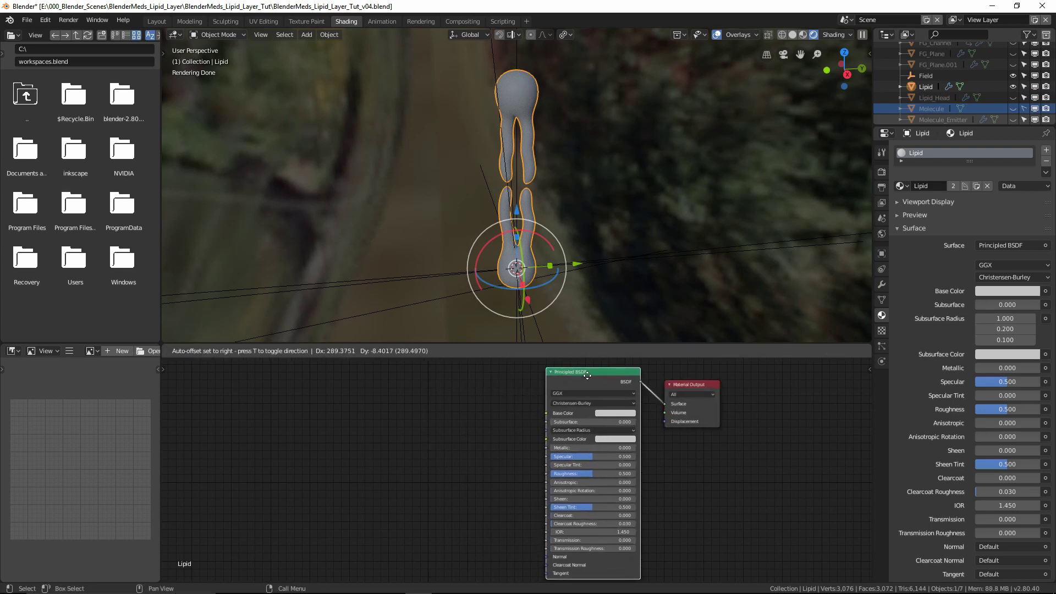
pyautogui.click(606, 422)
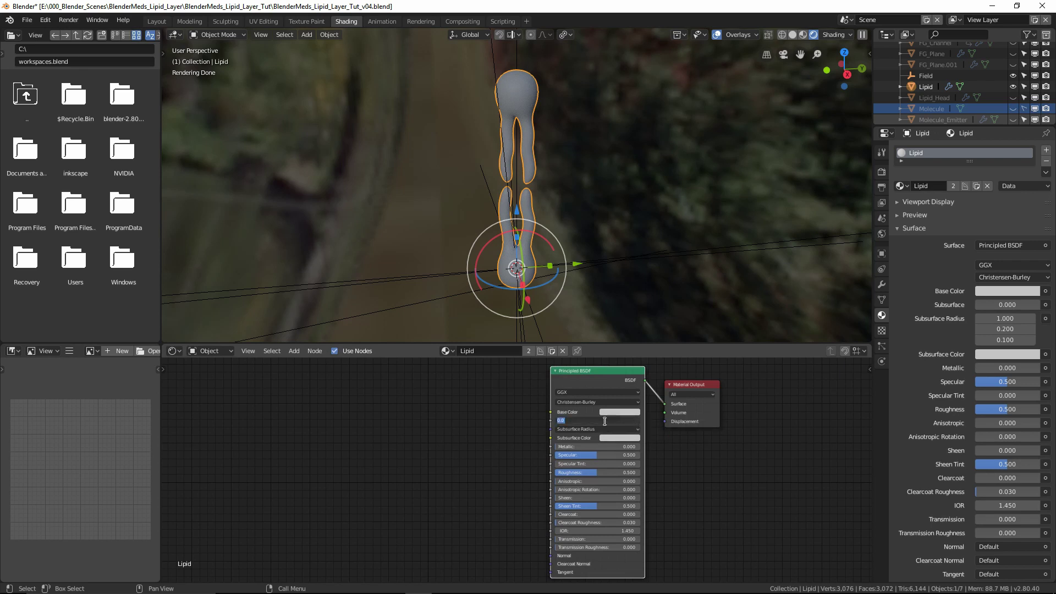
pyautogui.write('.5')
pyautogui.press('Return')
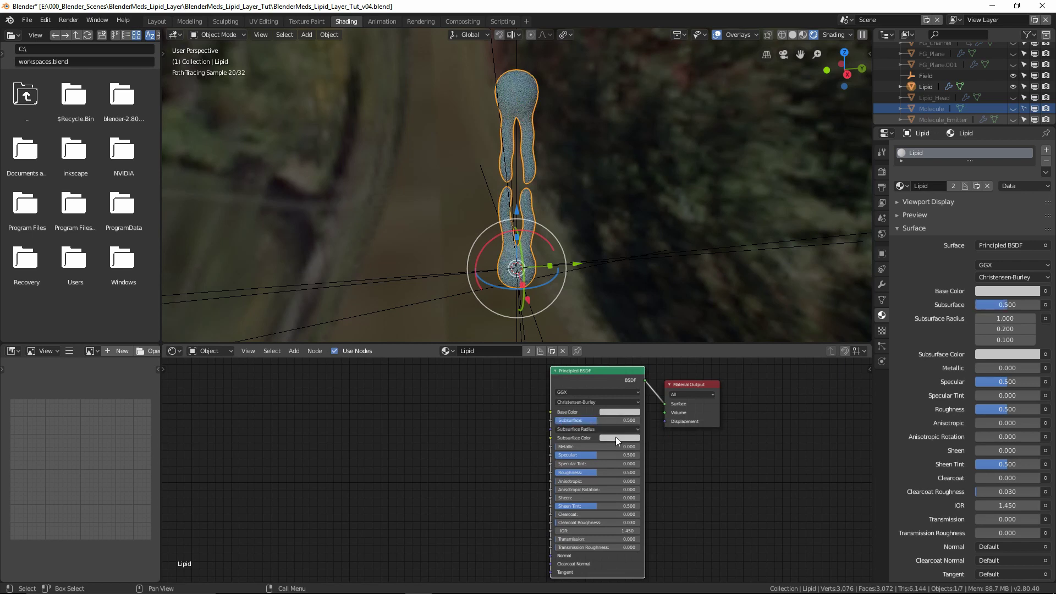
# Step: Try an orange Subsurface Color on the Lipid material, then return it to light grey and make the Base Color orange instead
pyautogui.click(613, 437)
pyautogui.moveTo(627, 359); pyautogui.dragTo(620, 374)
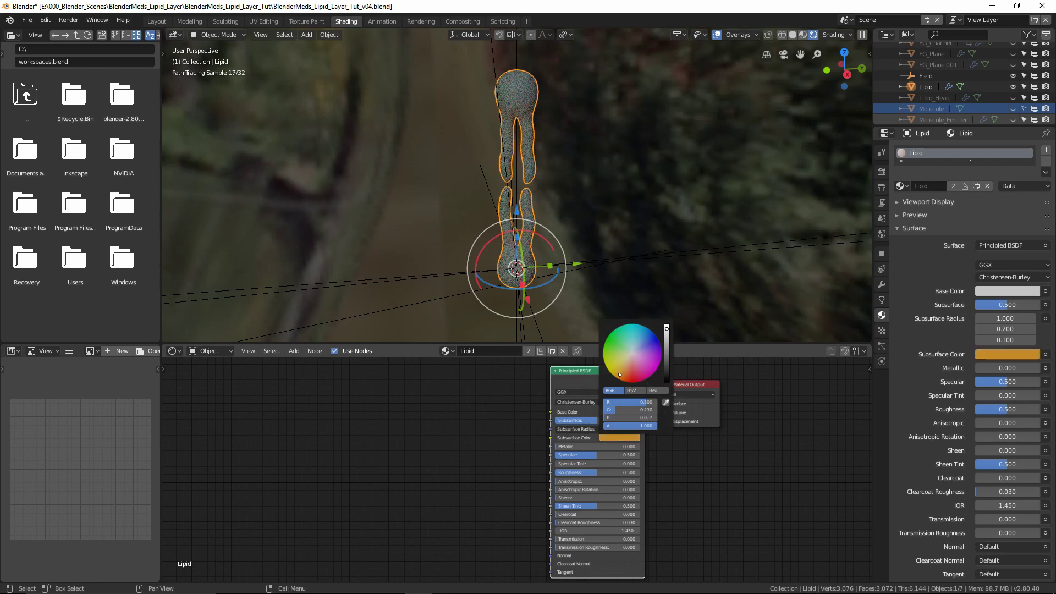
pyautogui.click(612, 411)
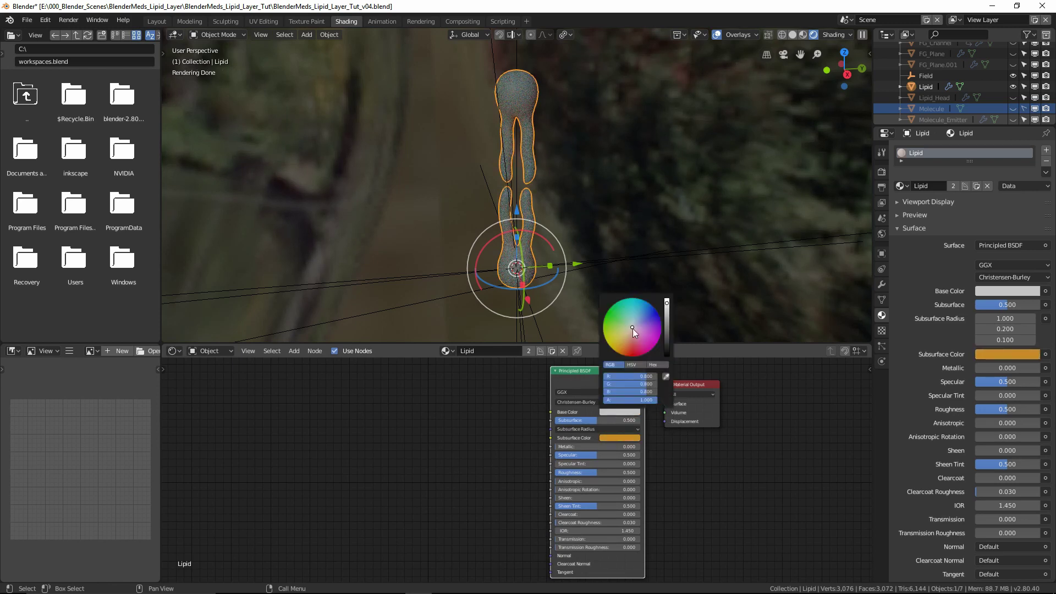
pyautogui.moveTo(630, 327)
pyautogui.mouseDown()
pyautogui.moveTo(621, 348)
pyautogui.moveTo(634, 330)
pyautogui.mouseUp()
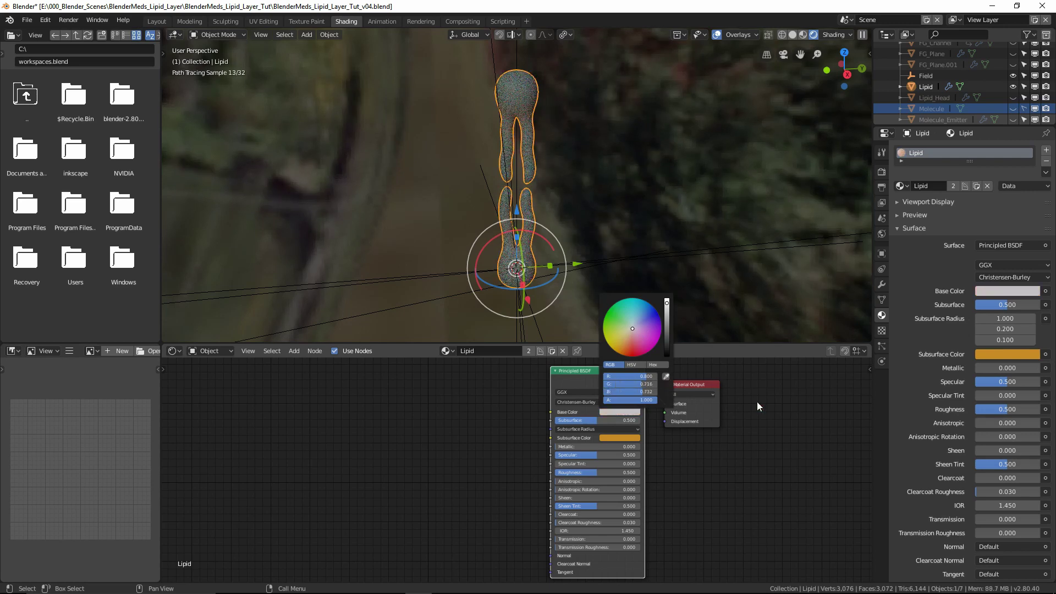
pyautogui.click(616, 436)
pyautogui.moveTo(621, 376); pyautogui.dragTo(609, 346)
pyautogui.click(616, 412)
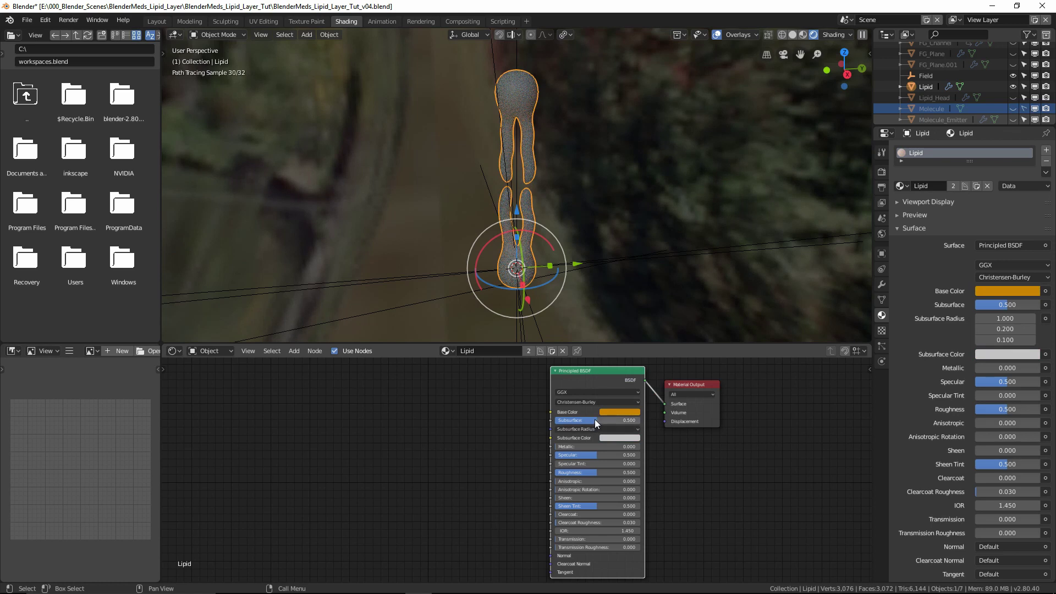
# Step: Set the Lipid material's Subsurface to 0 and change its Base Color to a bright golden yellow
pyautogui.moveTo(595, 419); pyautogui.dragTo(545, 421)
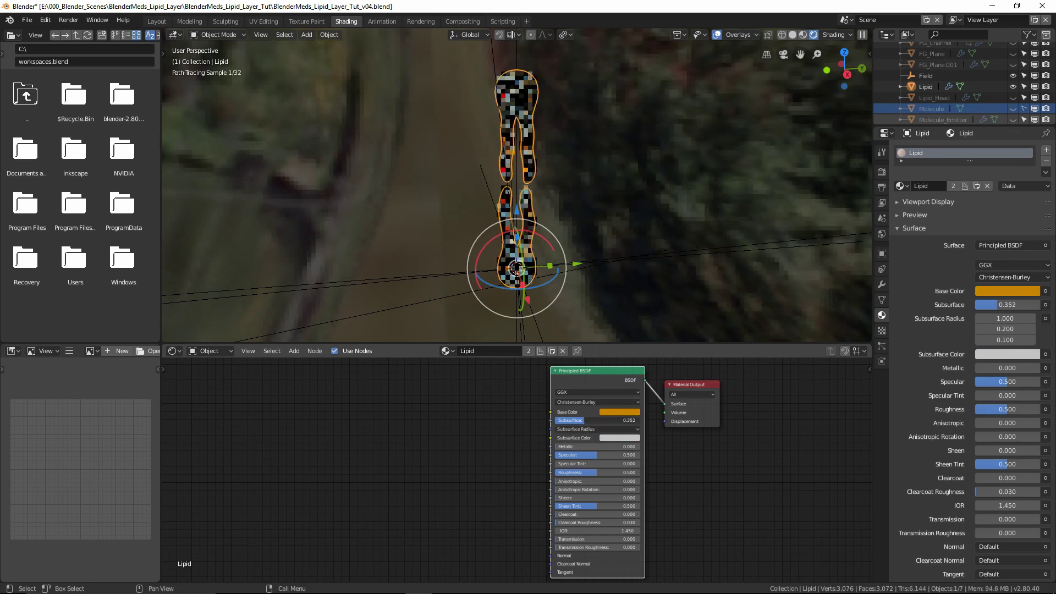
pyautogui.click(617, 413)
pyautogui.moveTo(617, 350); pyautogui.dragTo(614, 350)
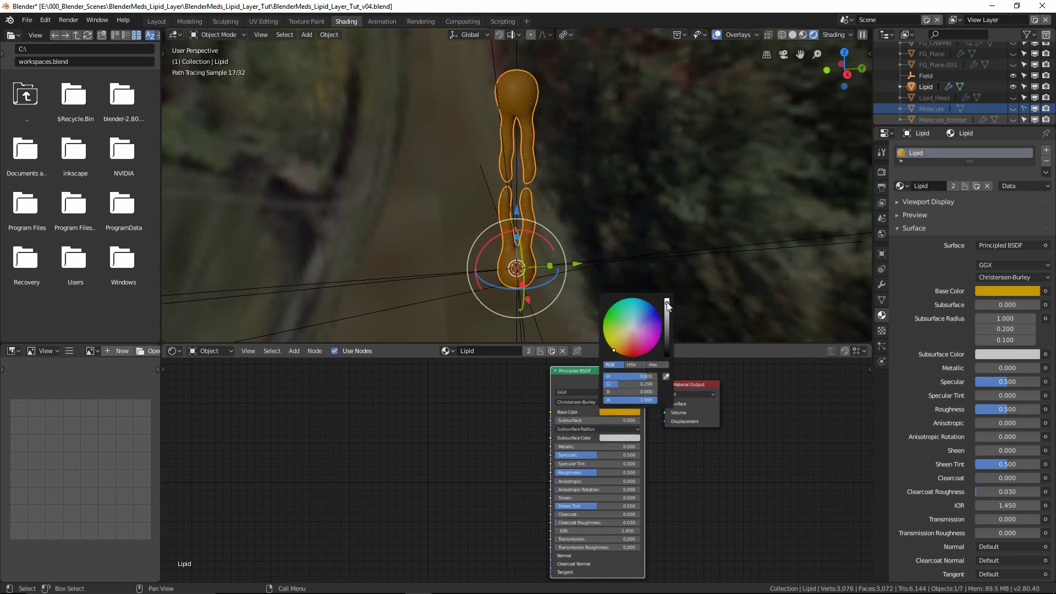
pyautogui.moveTo(667, 304); pyautogui.dragTo(667, 298)
pyautogui.moveTo(620, 346)
pyautogui.mouseDown()
pyautogui.moveTo(635, 322)
pyautogui.moveTo(613, 350)
pyautogui.mouseUp()
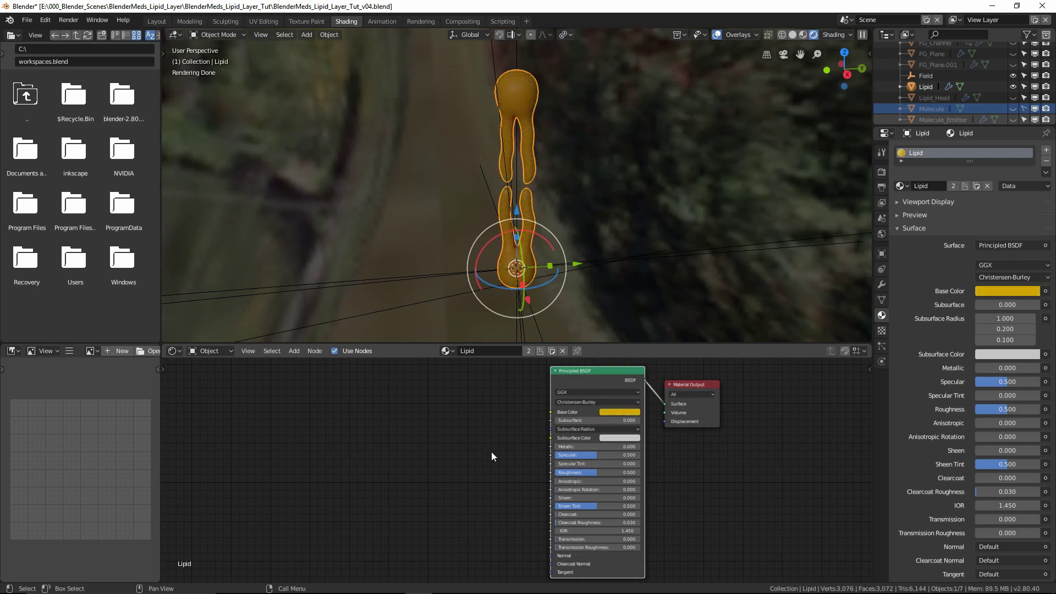
# Step: Set the Lipid material's Roughness to 0.186 and its Subsurface to 0.2
pyautogui.moveTo(591, 474); pyautogui.dragTo(564, 474)
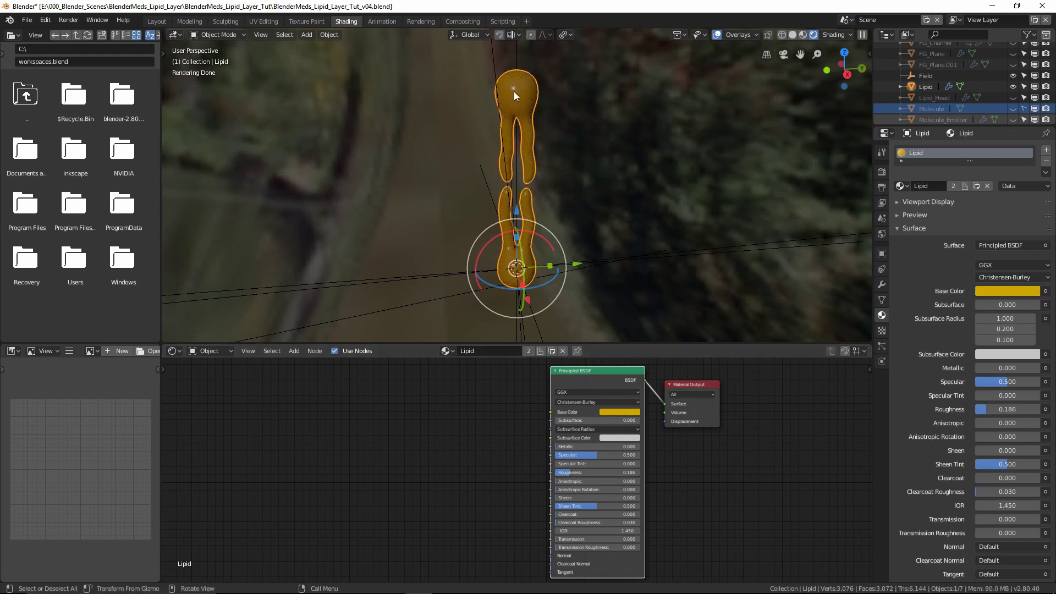
pyautogui.click(599, 421)
pyautogui.write('.2')
pyautogui.press('Return')
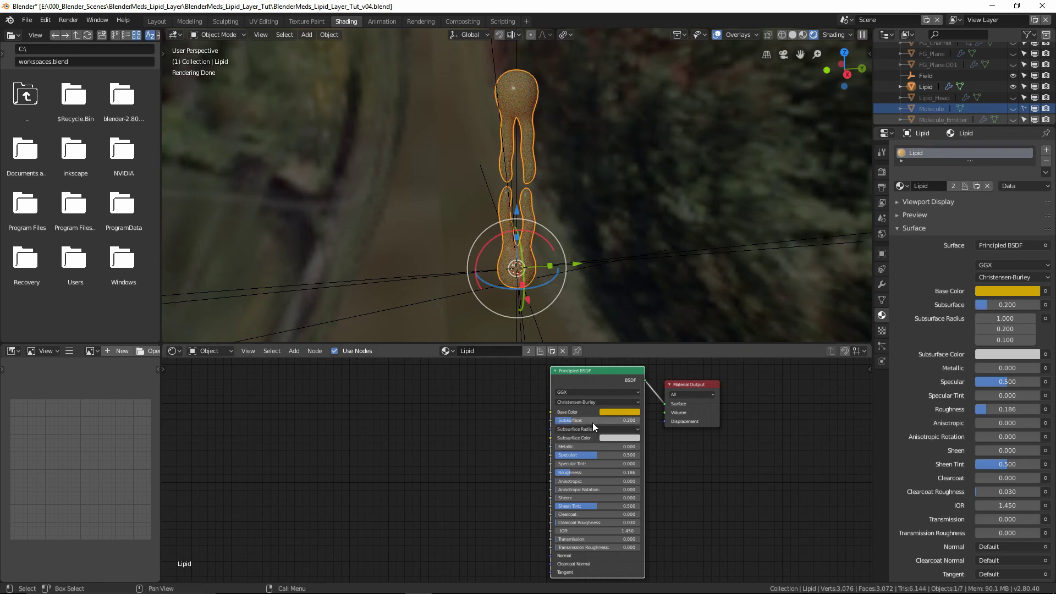
# Step: Try a Subsurface value of 1 on the Lipid material and undo it
pyautogui.click(592, 422)
pyautogui.write('1')
pyautogui.press('Return')
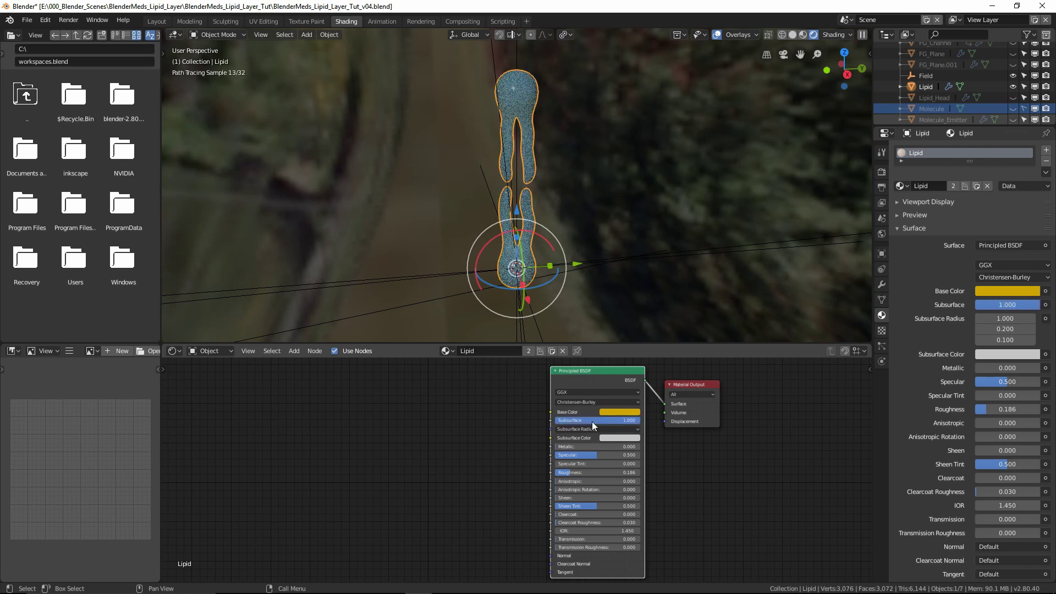
pyautogui.hotkey('ctrl', 'z')
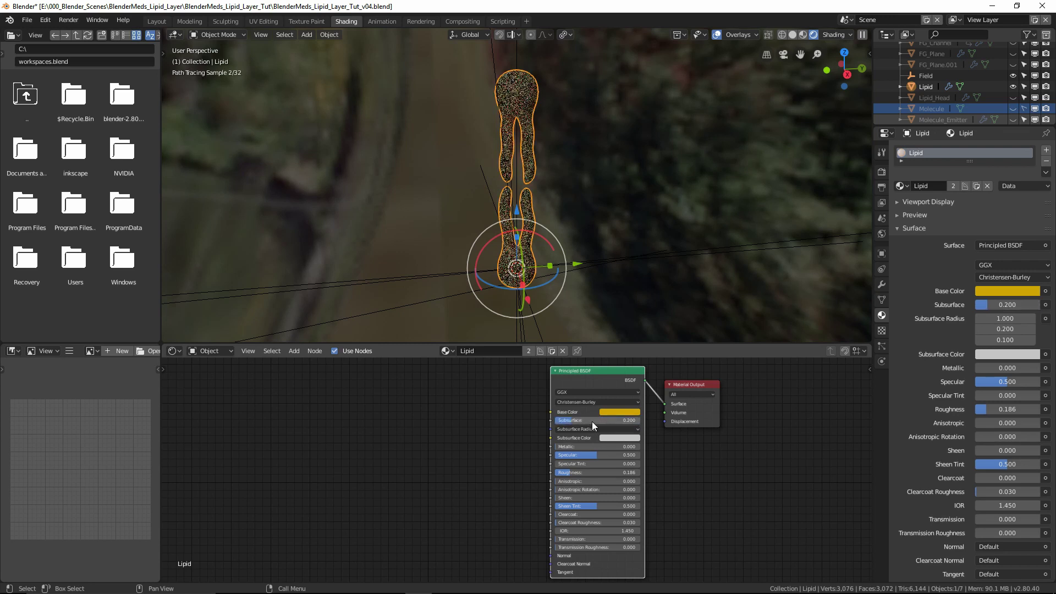
# Step: Set the Lipid material's Subsurface Radius to 2, 0.5 and 0.5
pyautogui.click(587, 430)
pyautogui.click(589, 439)
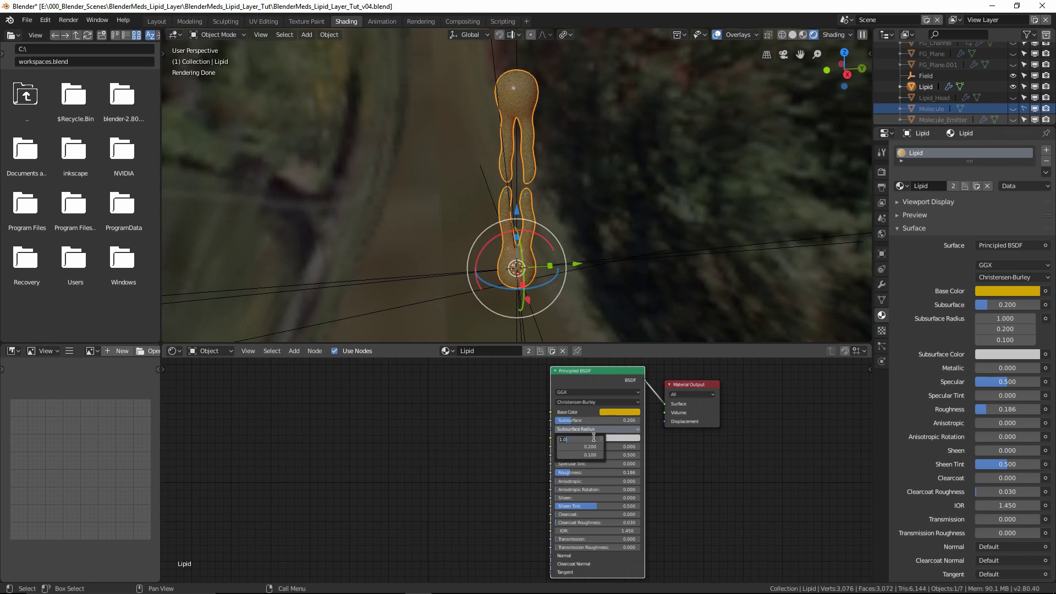
pyautogui.write('2')
pyautogui.press('Tab')
pyautogui.write('.5')
pyautogui.press('Tab')
pyautogui.write('.5')
pyautogui.press('Tab')
pyautogui.click(458, 453)
pyautogui.click(463, 447)
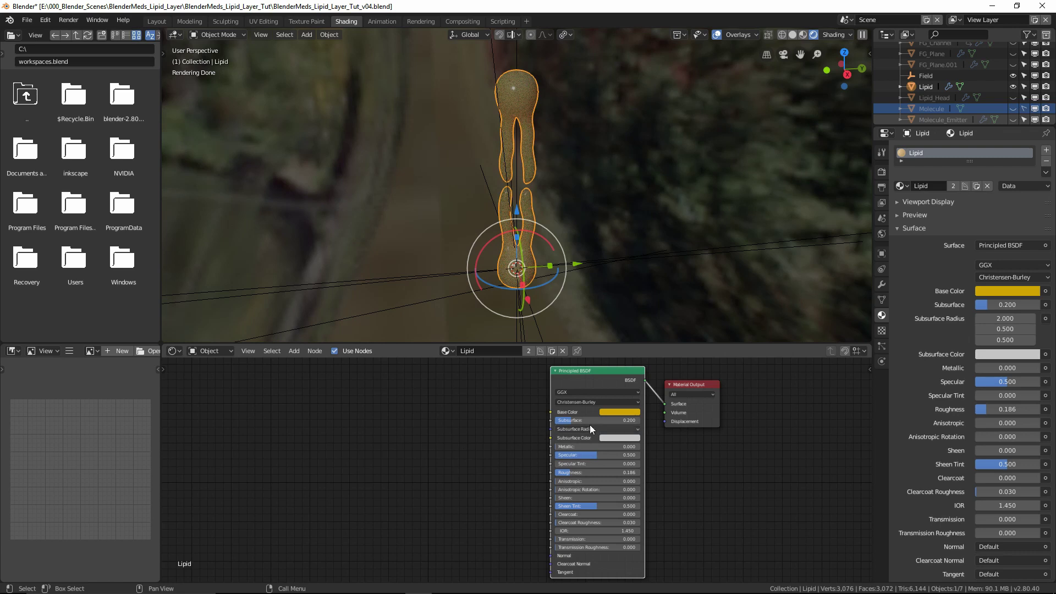
# Step: Make the Lipid material's Subsurface Color a deep orange and fine-tune its golden yellow Base Color
pyautogui.click(612, 412)
pyautogui.click(614, 439)
pyautogui.moveTo(631, 355)
pyautogui.mouseDown()
pyautogui.moveTo(641, 341)
pyautogui.moveTo(623, 381)
pyautogui.mouseUp()
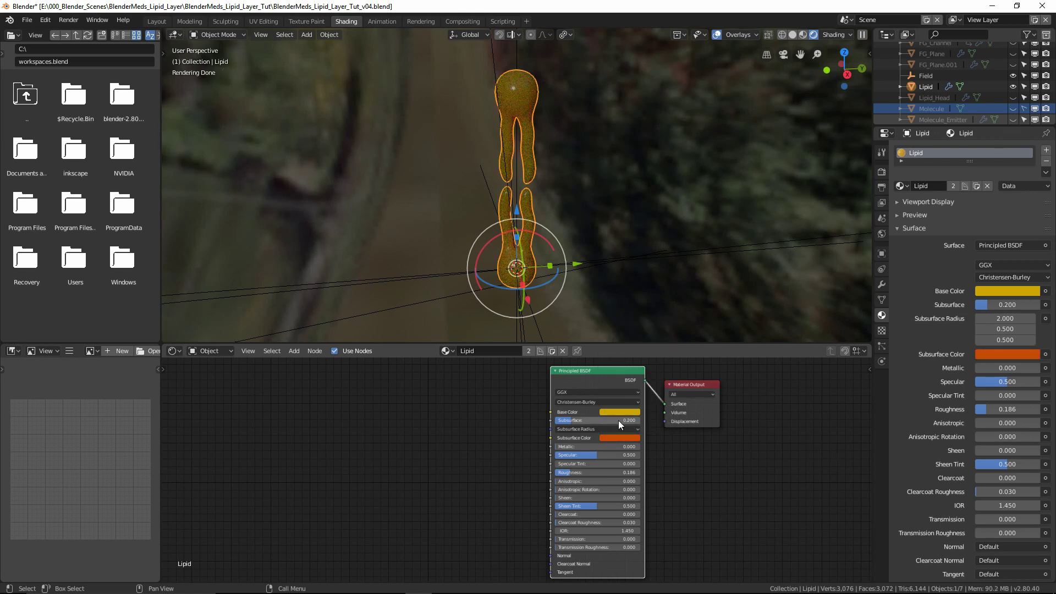
pyautogui.click(620, 412)
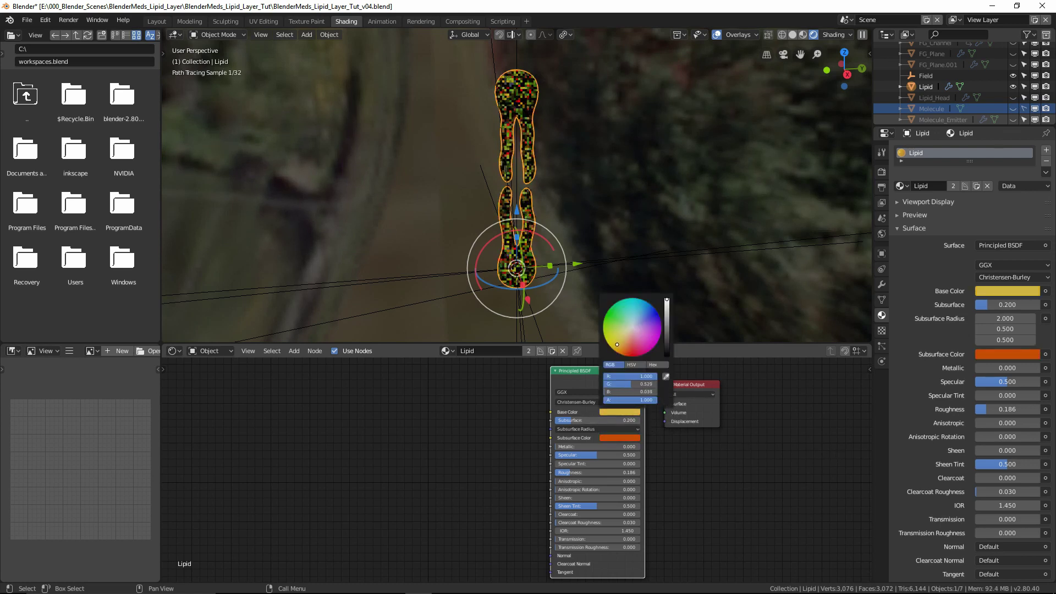
pyautogui.moveTo(615, 352)
pyautogui.mouseDown()
pyautogui.moveTo(627, 356)
pyautogui.moveTo(614, 350)
pyautogui.mouseUp()
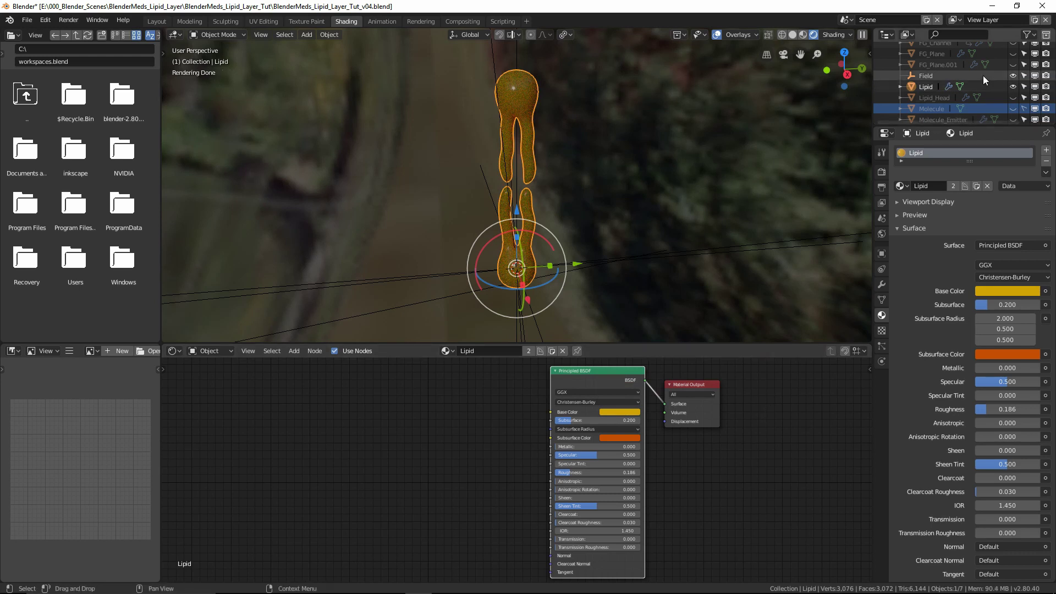
# Step: Hide the Lipid object and toggle the Lipid_Head object's visibility on and off to check it
pyautogui.click(1013, 87)
pyautogui.click(1013, 97)
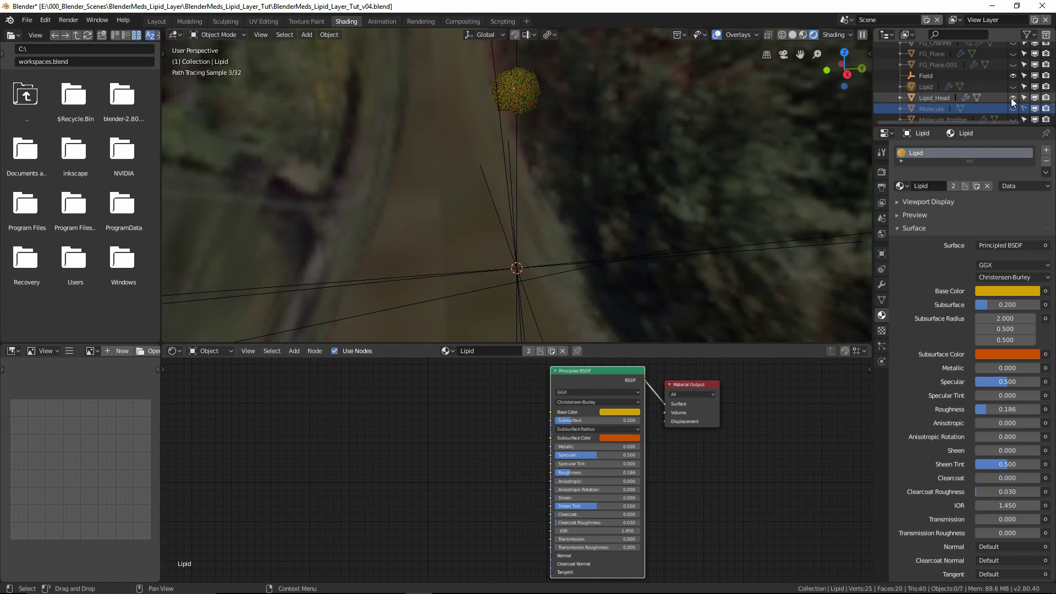
pyautogui.click(1013, 97)
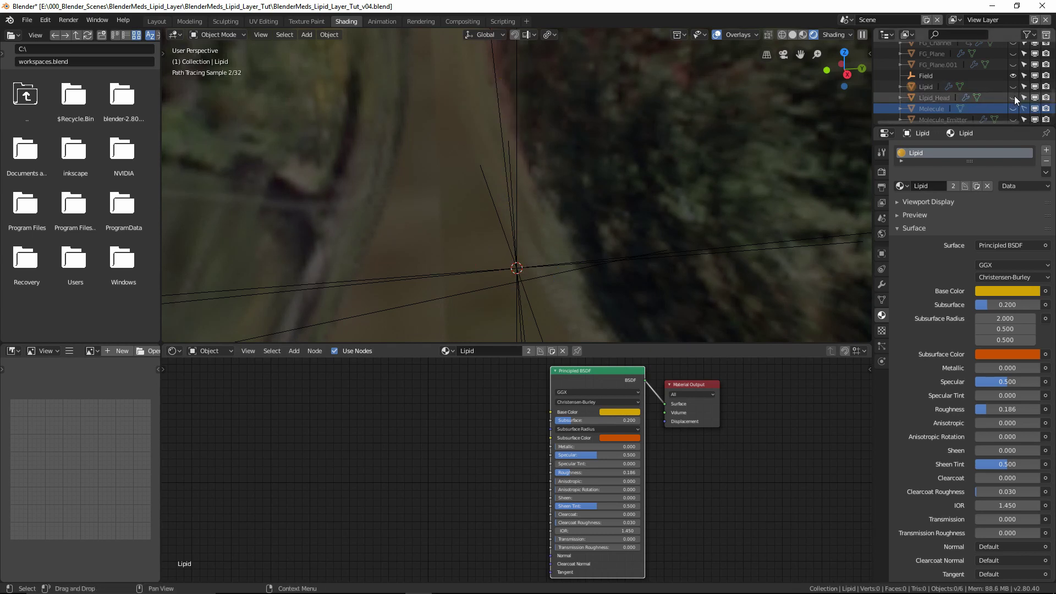
# Step: Make the background and foreground channels, all four planes, Lipid and Lipid_Head visible again in the viewport
pyautogui.scroll(4, 969, 71)
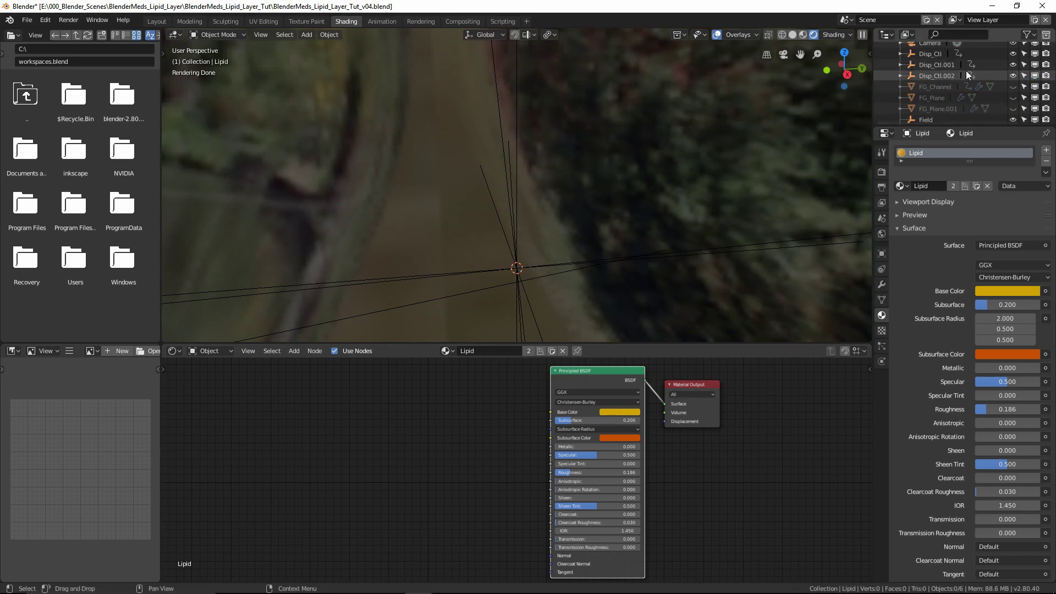
pyautogui.moveTo(959, 126); pyautogui.dragTo(961, 257)
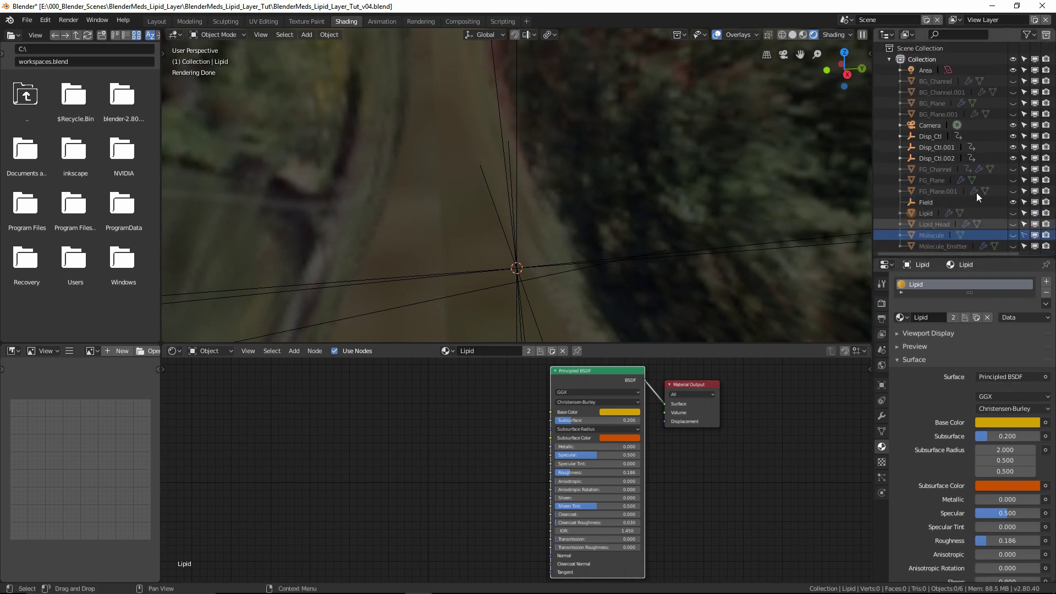
pyautogui.click(1013, 81)
pyautogui.click(1012, 92)
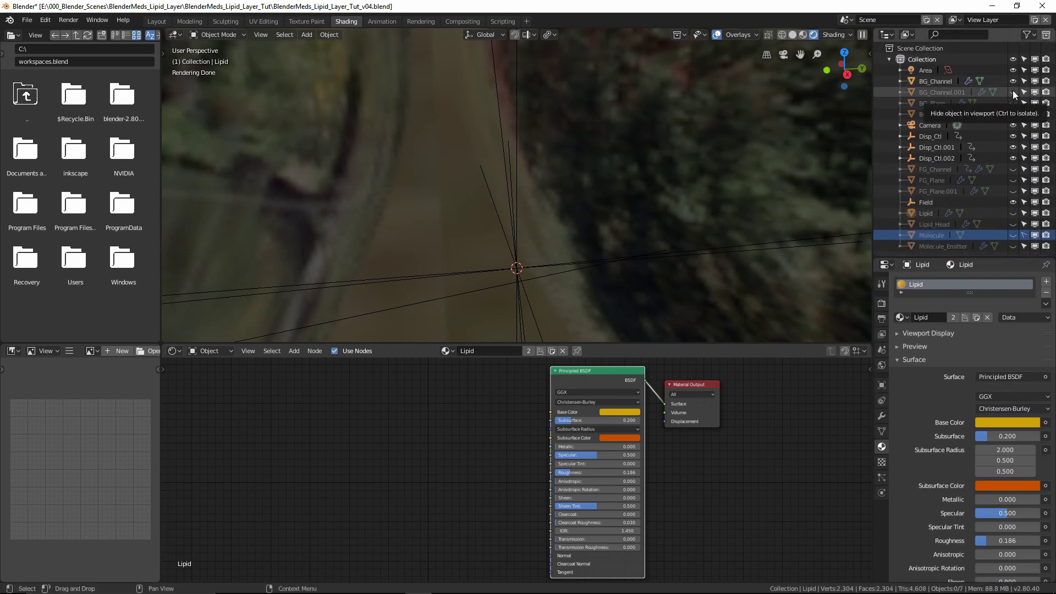
pyautogui.click(1013, 168)
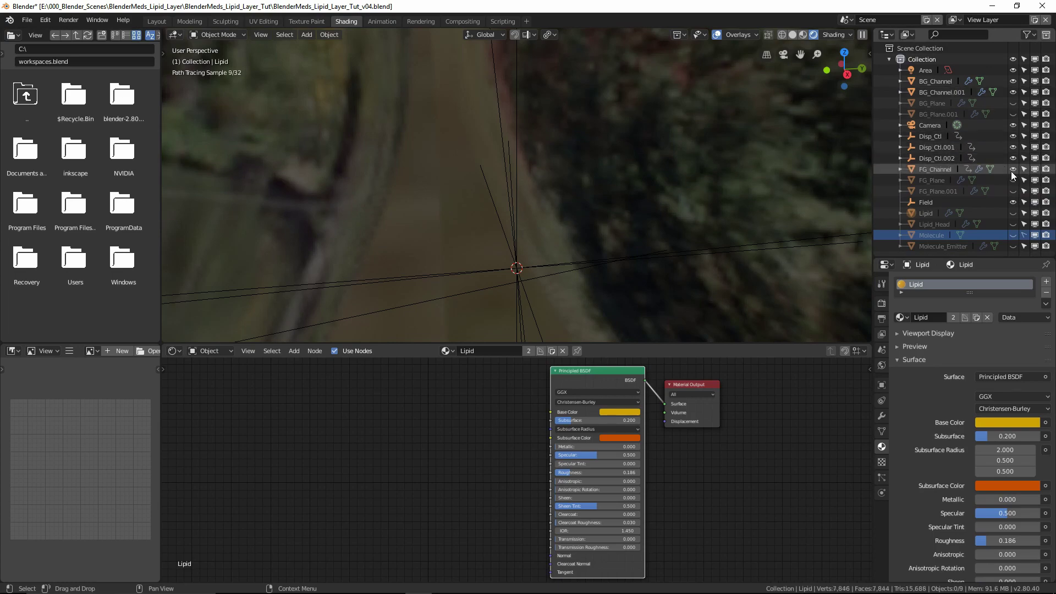
pyautogui.click(1012, 213)
pyautogui.click(1012, 224)
pyautogui.moveTo(1012, 189); pyautogui.dragTo(1012, 103)
# Step: Look through the camera and enable the render Border so that only the camera frame is rendered
pyautogui.press('KP_0')
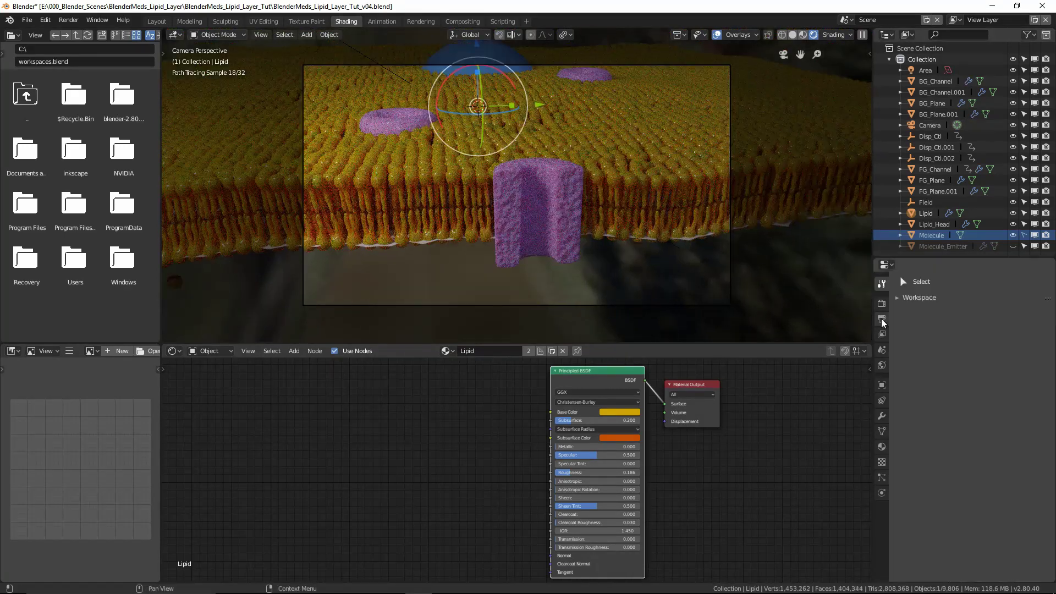
pyautogui.click(882, 319)
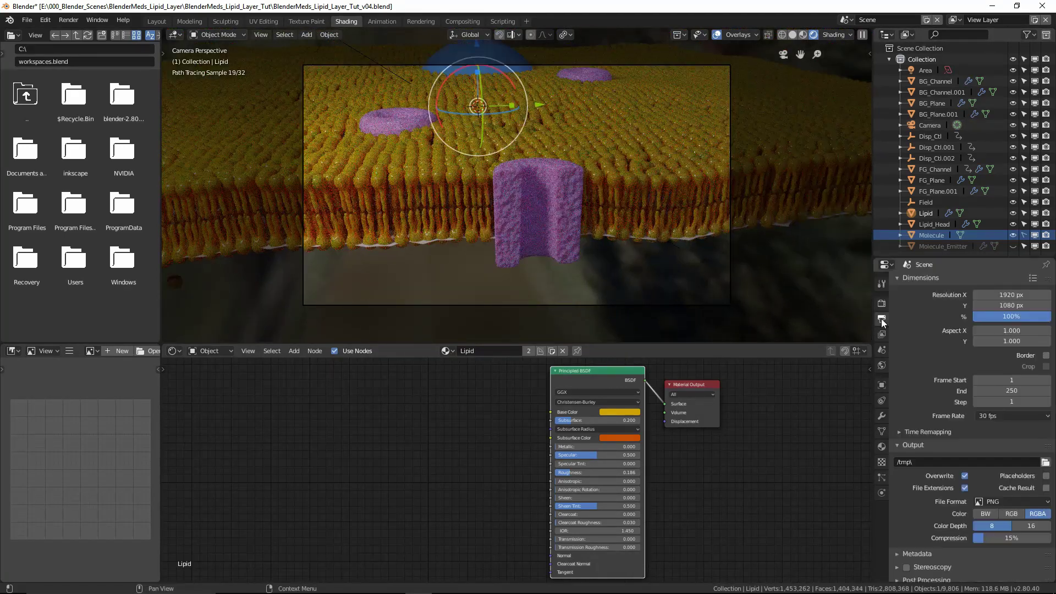
pyautogui.click(1046, 355)
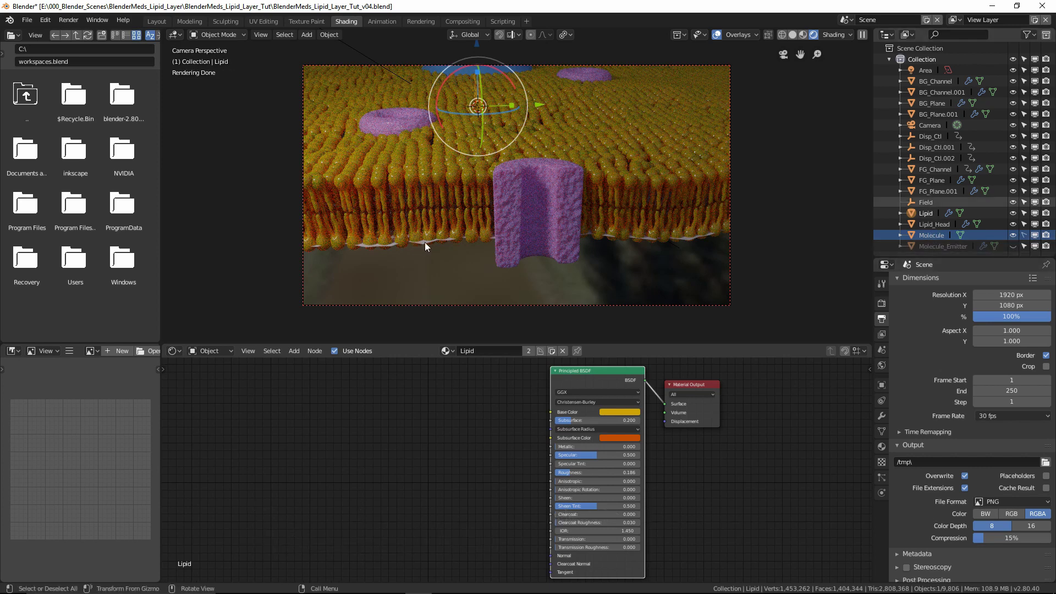
# Step: Select the FG_Plane object and hide it from the viewport
pyautogui.click(926, 180)
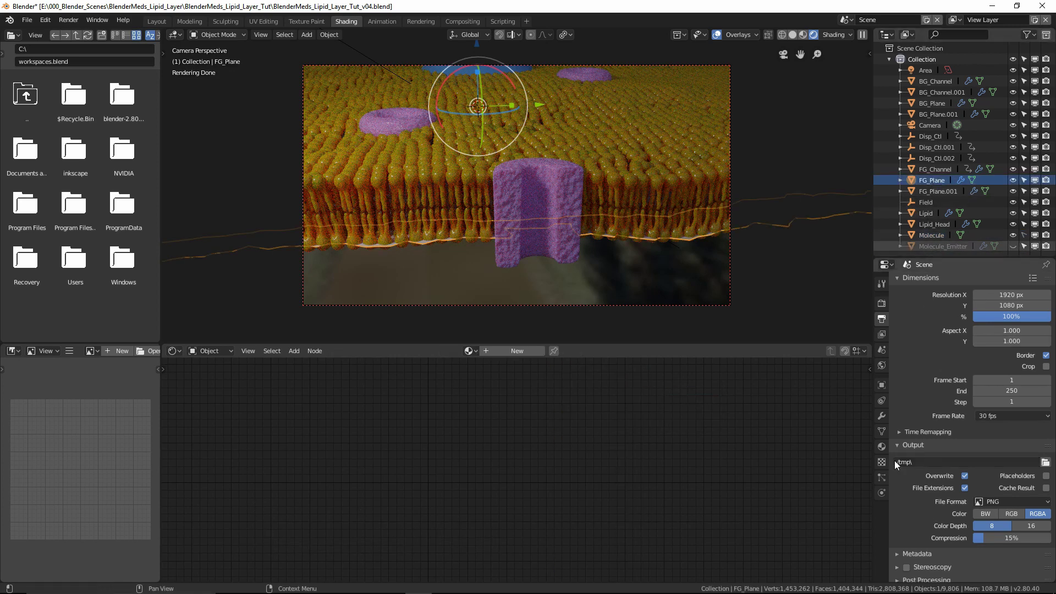
pyautogui.click(882, 385)
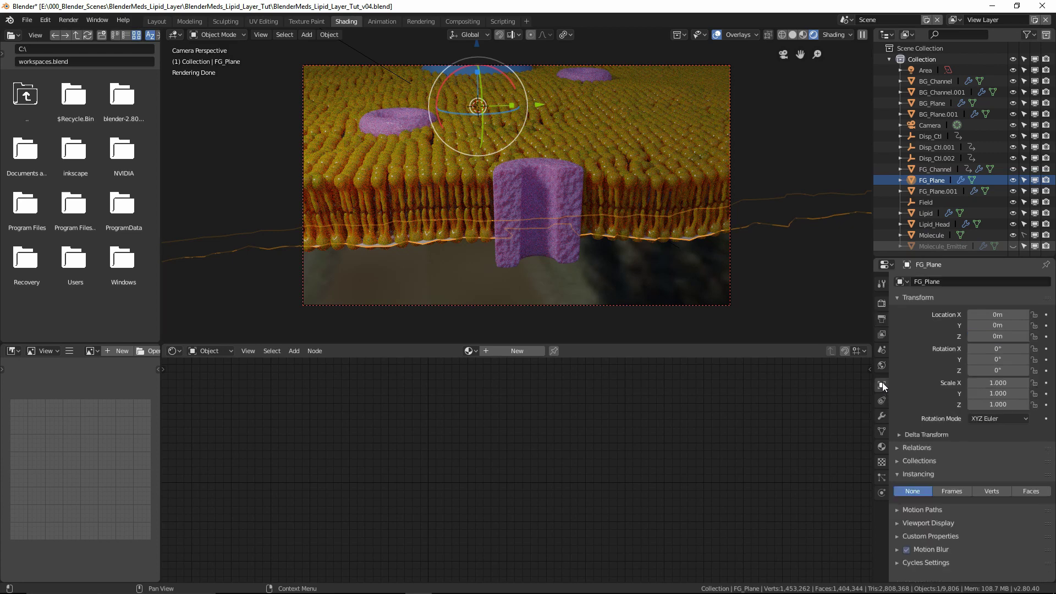
pyautogui.click(1013, 180)
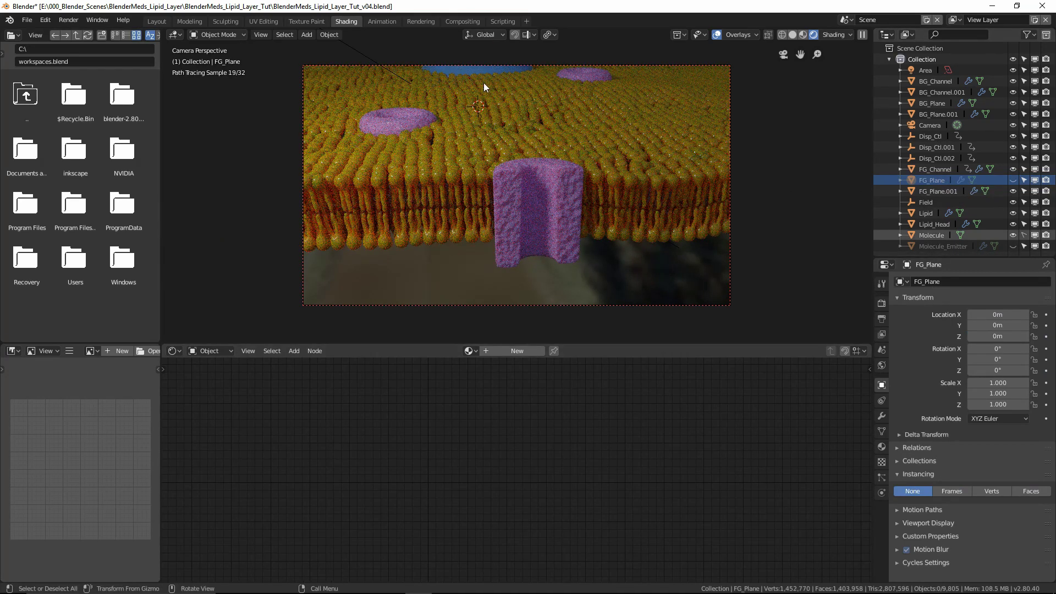
# Step: Lower the Molecule sphere beneath the membrane surface to about -0.6 m on Z and show the Molecule_Emitter
pyautogui.click(931, 235)
pyautogui.click(921, 236)
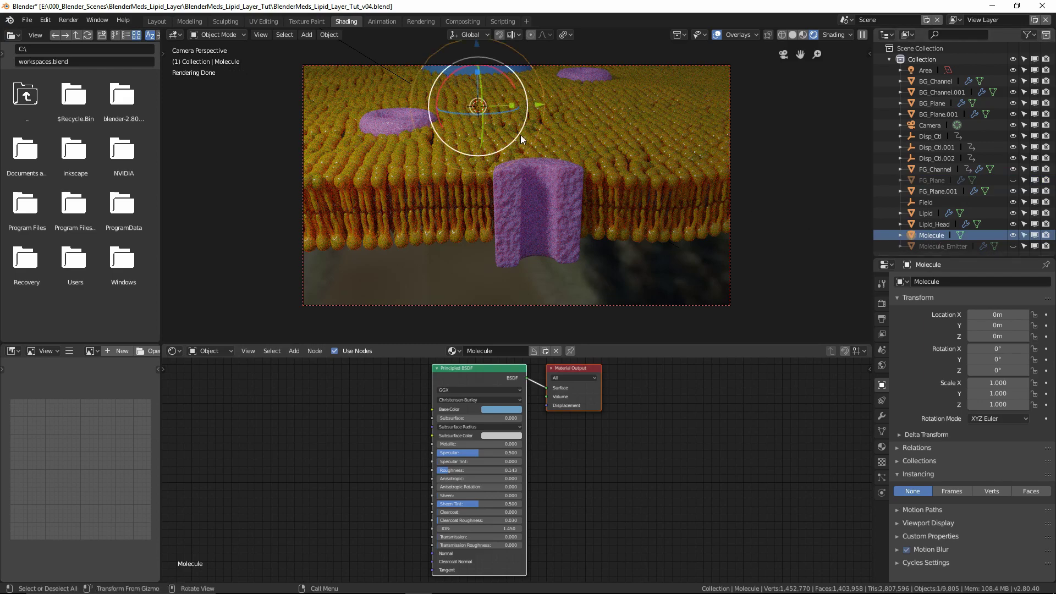
pyautogui.moveTo(476, 43); pyautogui.dragTo(477, 102)
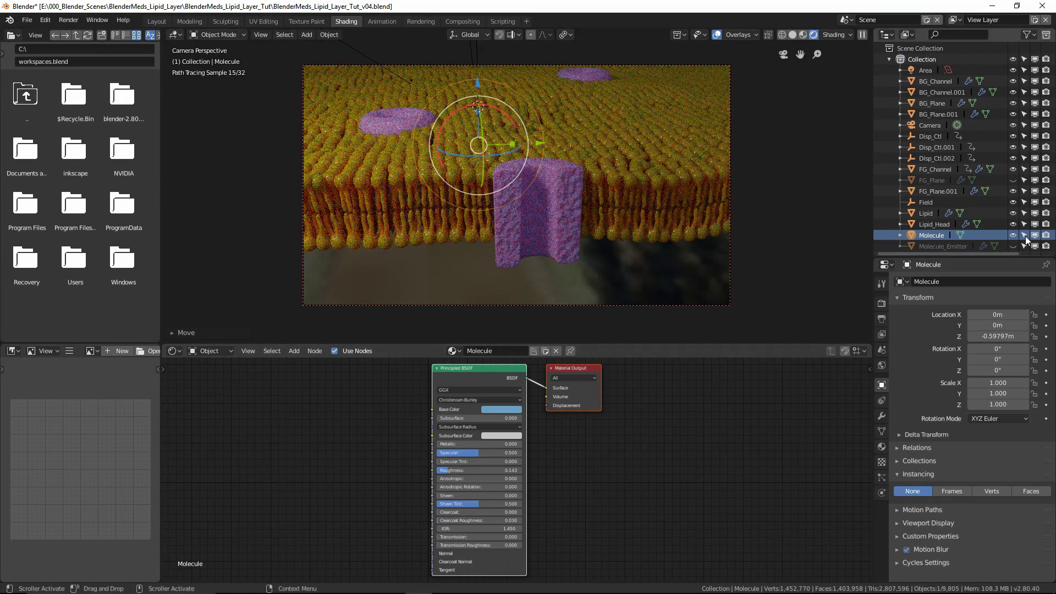
pyautogui.click(1014, 246)
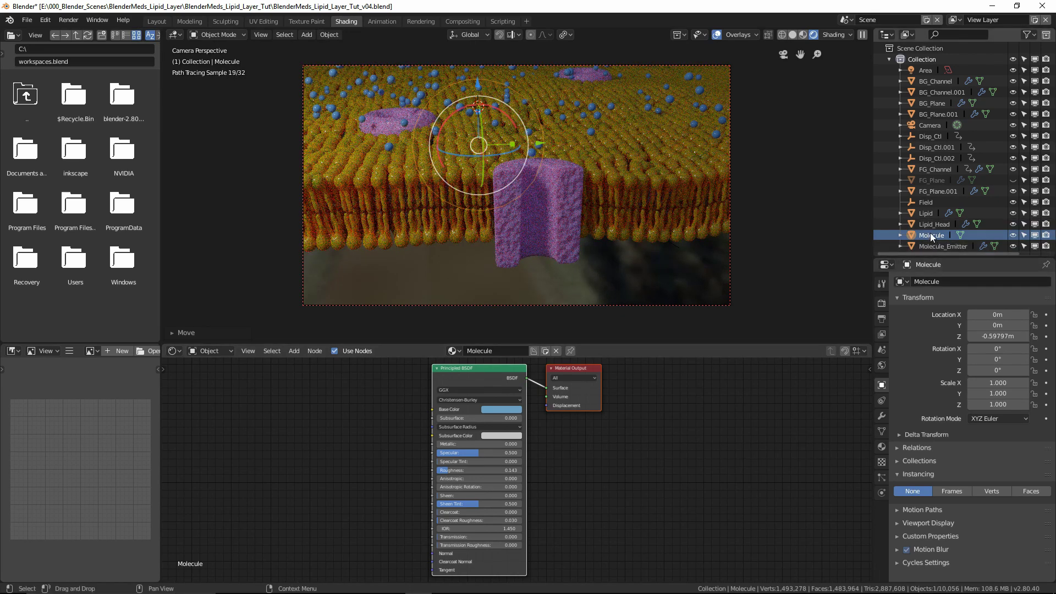
# Step: Change the Molecule material's Base Color to a slightly darkened saturated red
pyautogui.click(494, 409)
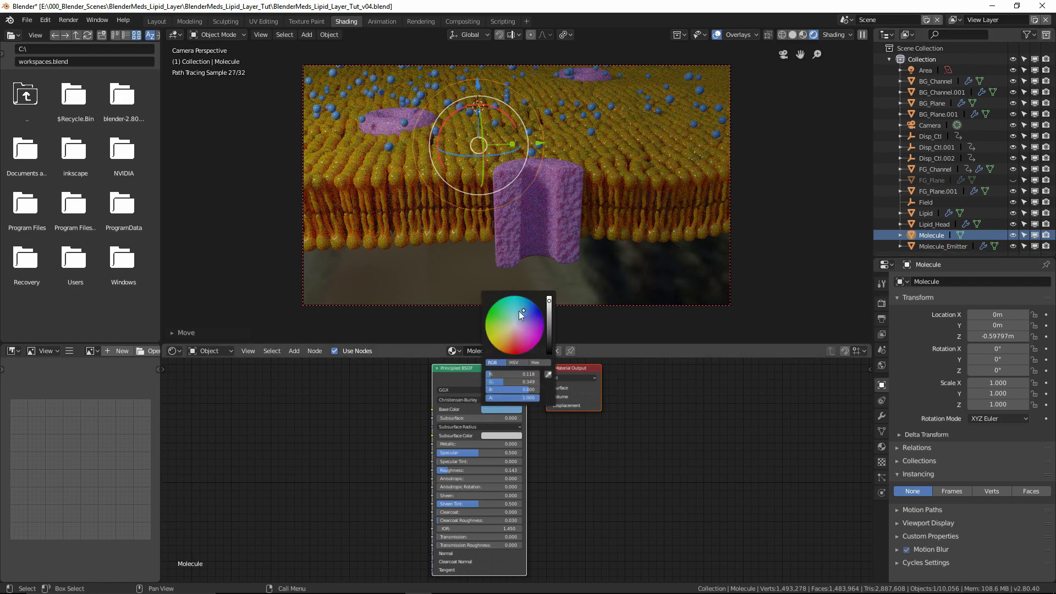
pyautogui.moveTo(520, 311); pyautogui.dragTo(515, 351)
pyautogui.moveTo(549, 300)
pyautogui.mouseDown()
pyautogui.moveTo(549, 323)
pyautogui.moveTo(549, 303)
pyautogui.mouseUp()
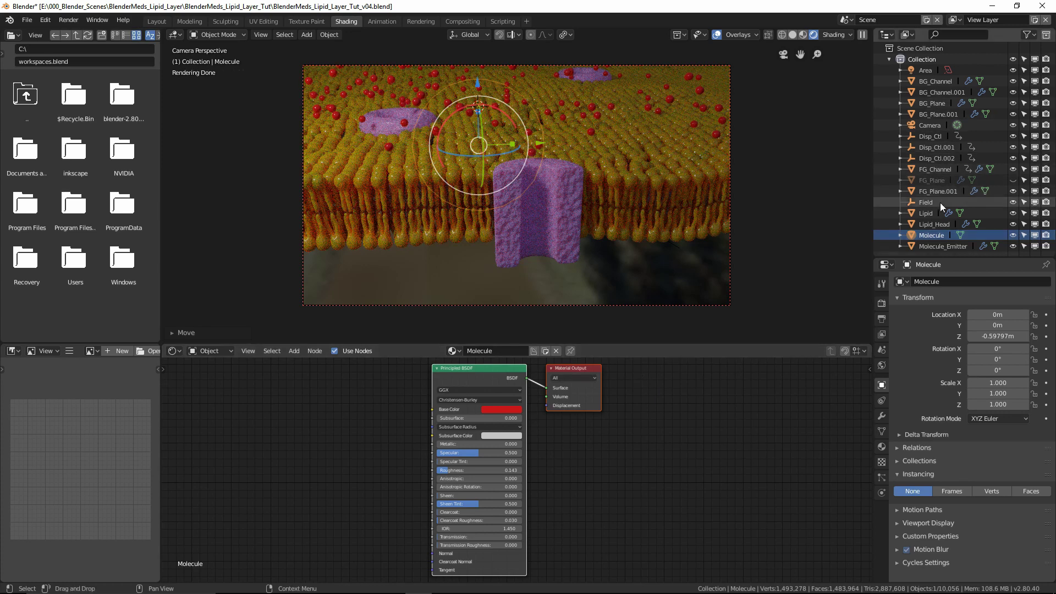
# Step: Change the Lipid material's Base Color to a very pale pinkish white
pyautogui.click(930, 214)
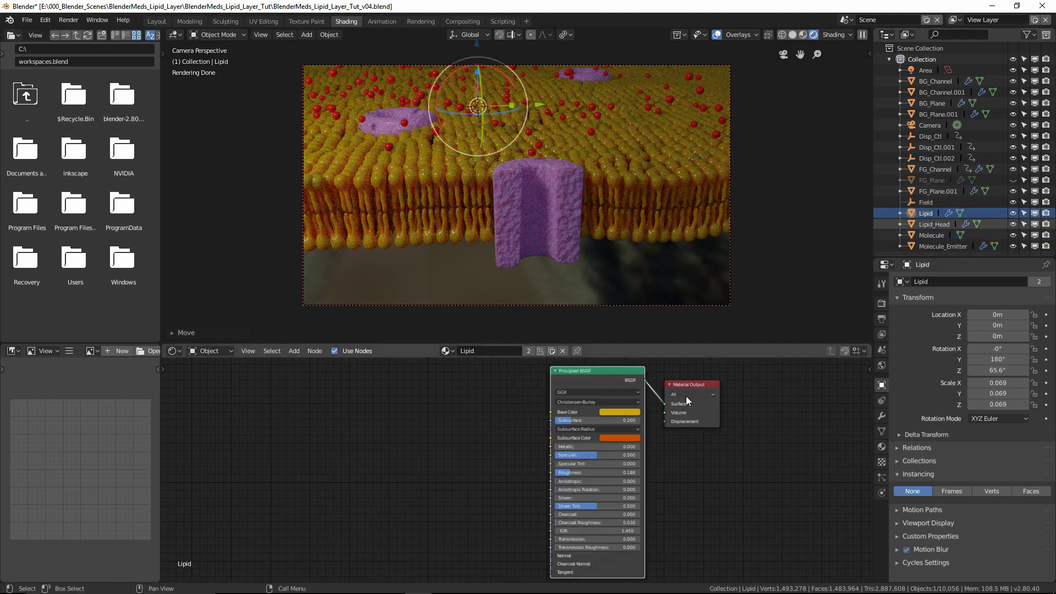
pyautogui.click(621, 413)
pyautogui.moveTo(614, 351); pyautogui.dragTo(634, 330)
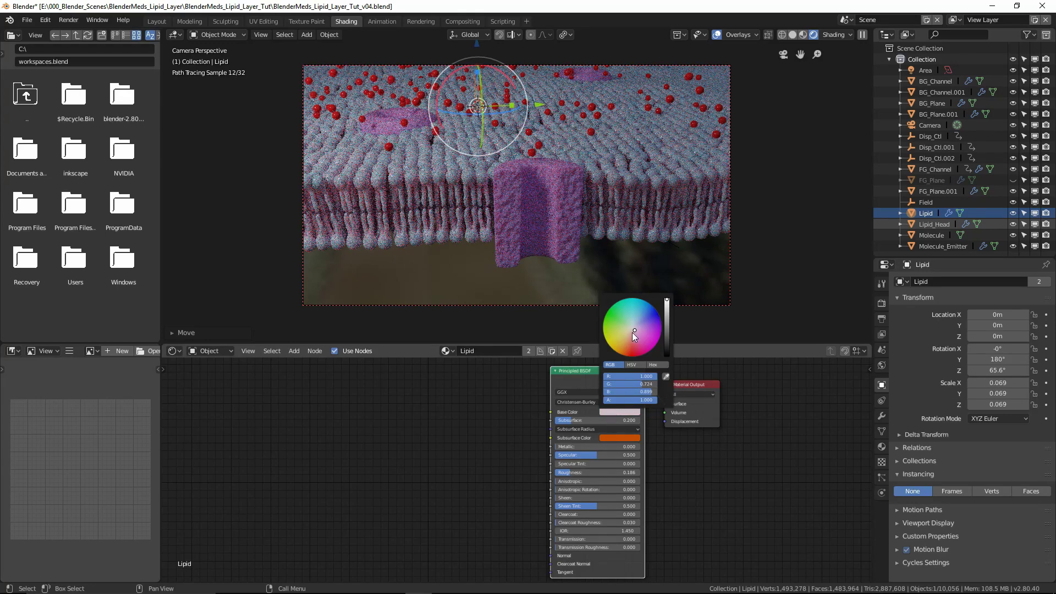
pyautogui.moveTo(635, 328); pyautogui.dragTo(633, 331)
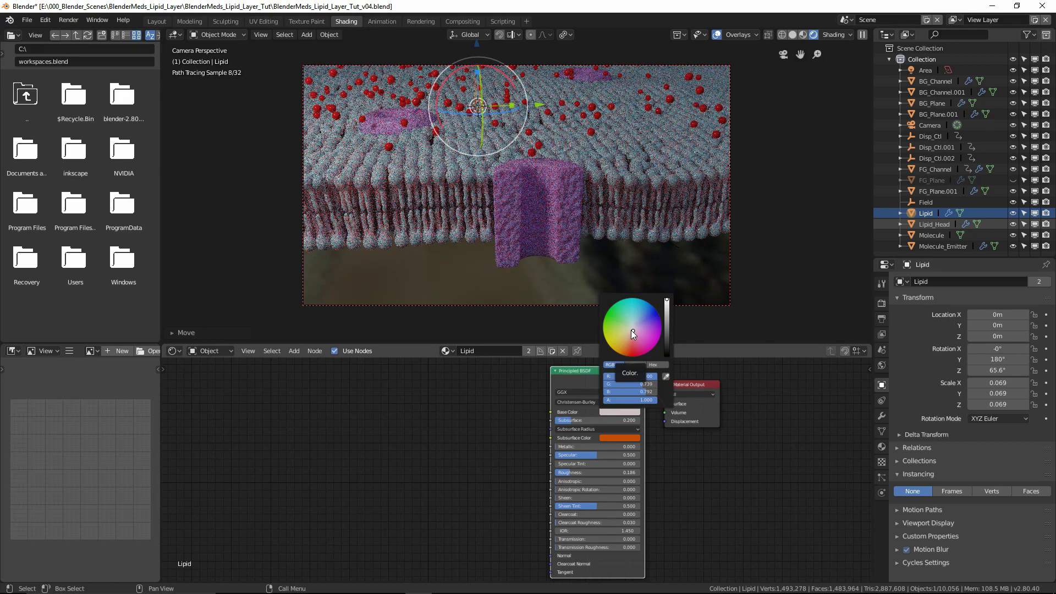
# Step: Soften the Lipid material's Subsurface Color to a salmon red and save the file
pyautogui.click(614, 438)
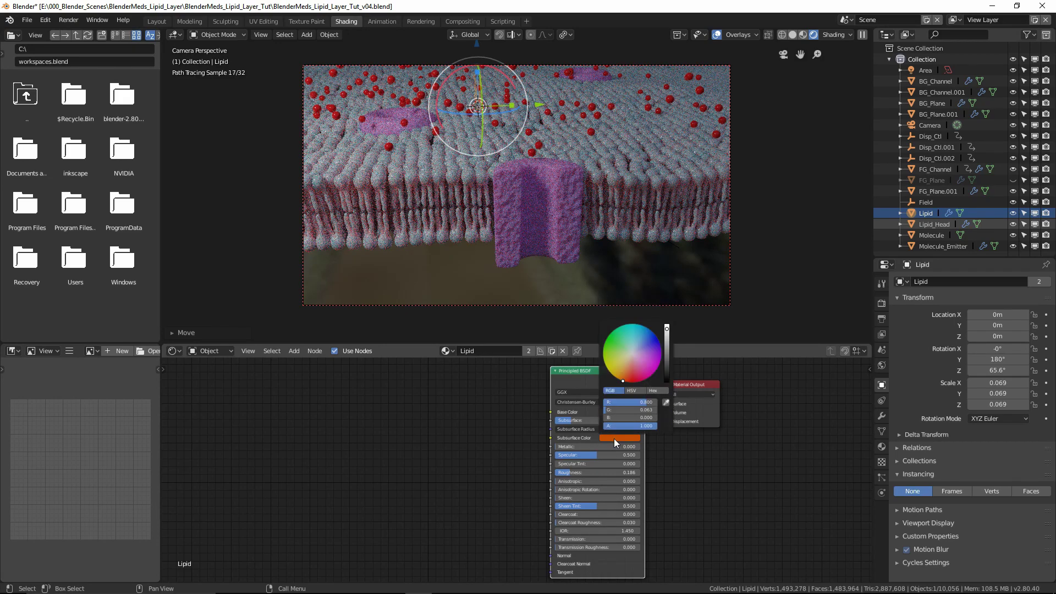
pyautogui.moveTo(623, 377); pyautogui.dragTo(632, 370)
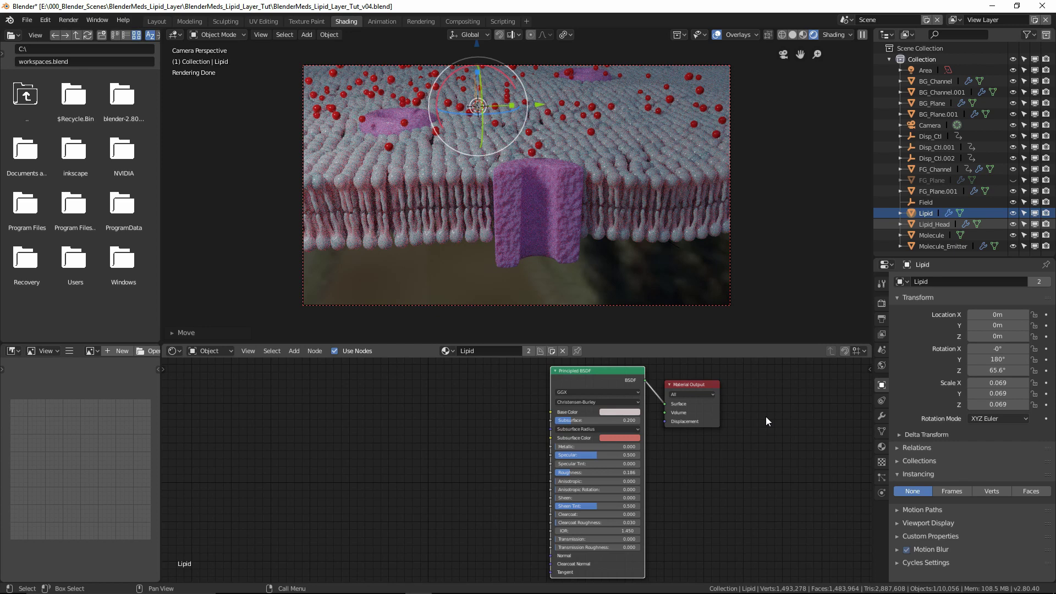
pyautogui.click(27, 20)
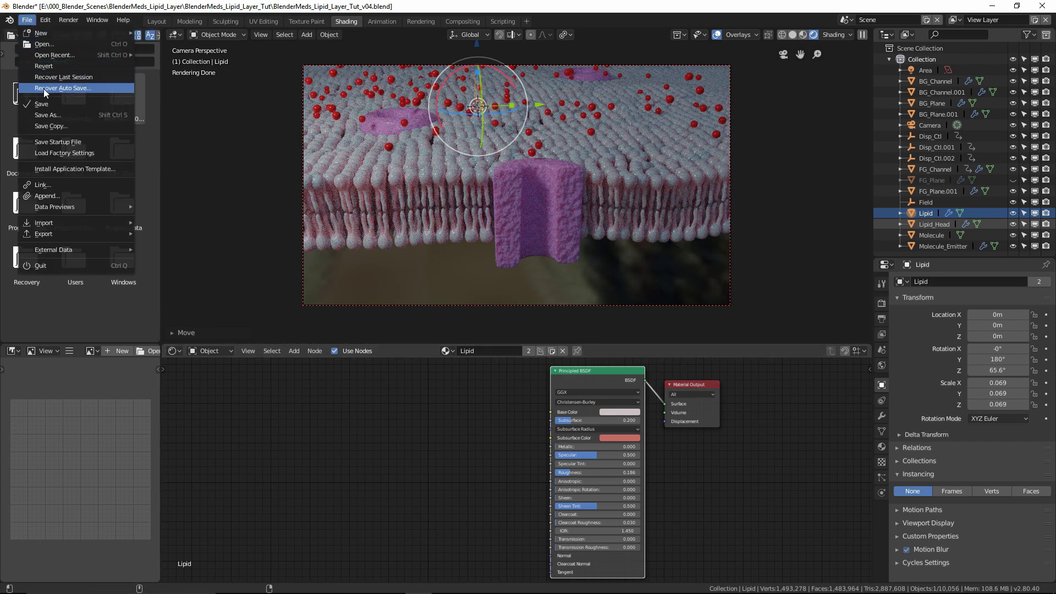
pyautogui.click(43, 102)
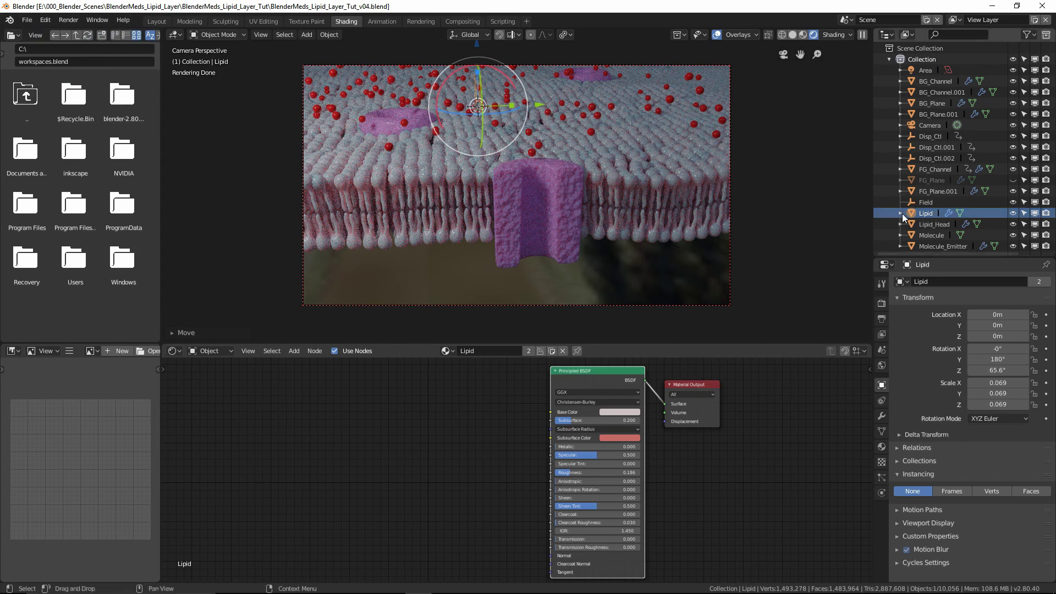
# Step: Set FG_Channel as the Camera's depth of field Focus Object
pyautogui.click(924, 125)
pyautogui.click(882, 415)
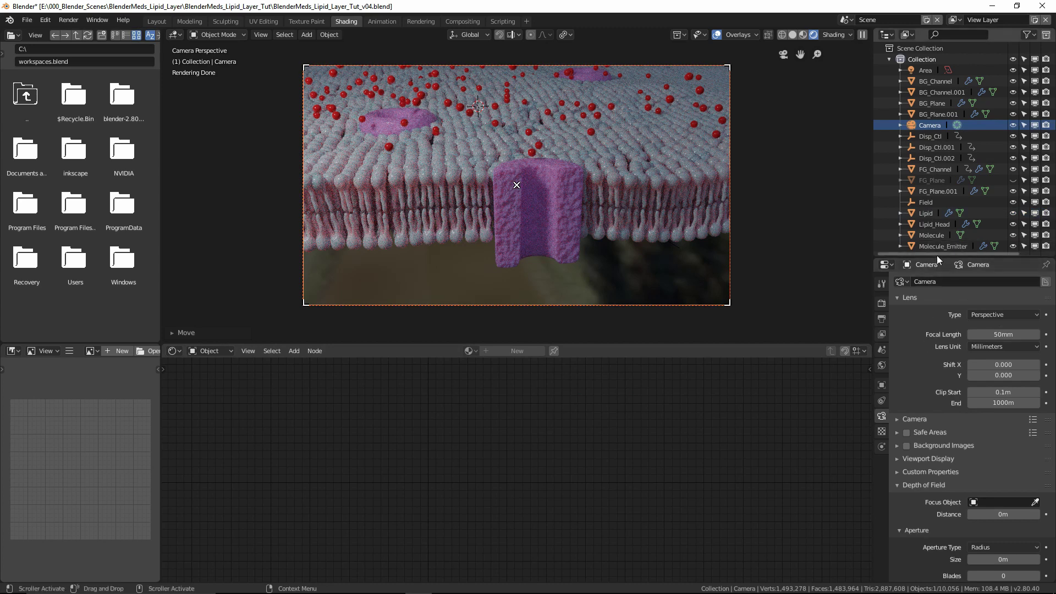
pyautogui.moveTo(936, 255); pyautogui.dragTo(940, 87)
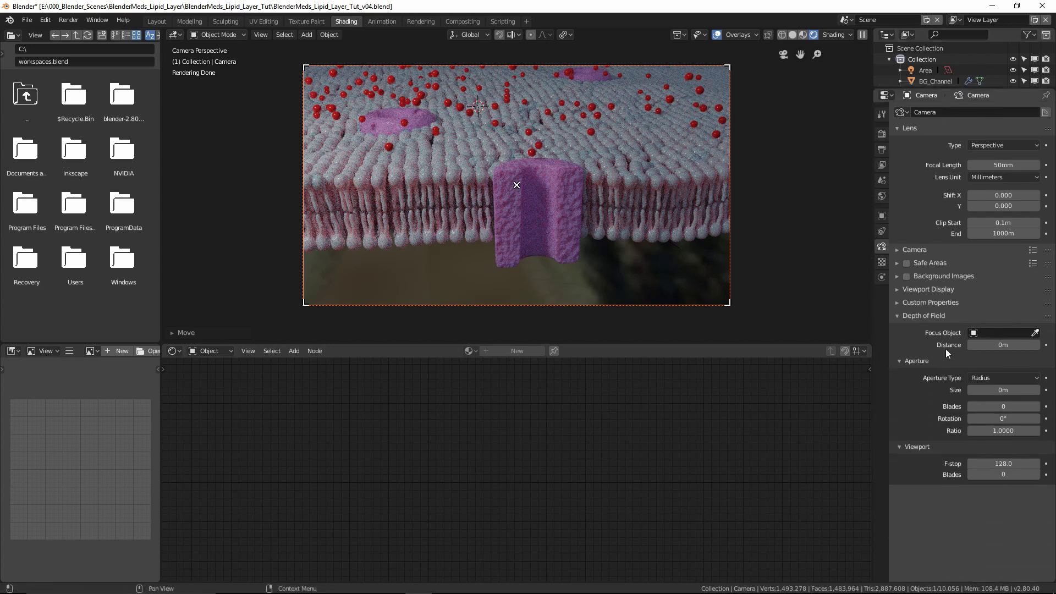
pyautogui.click(973, 333)
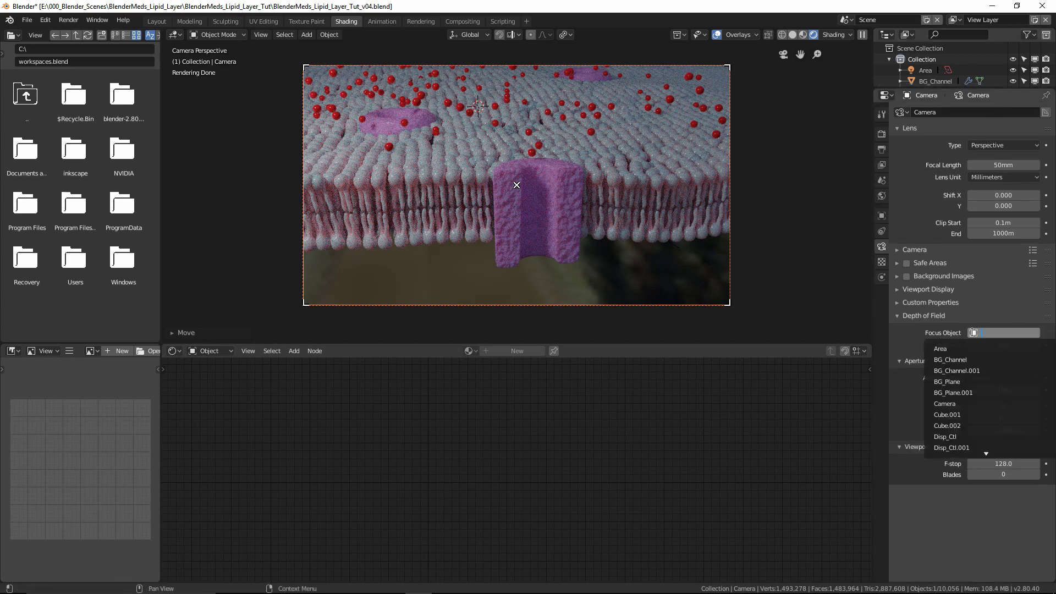
pyautogui.scroll(-6, 961, 406)
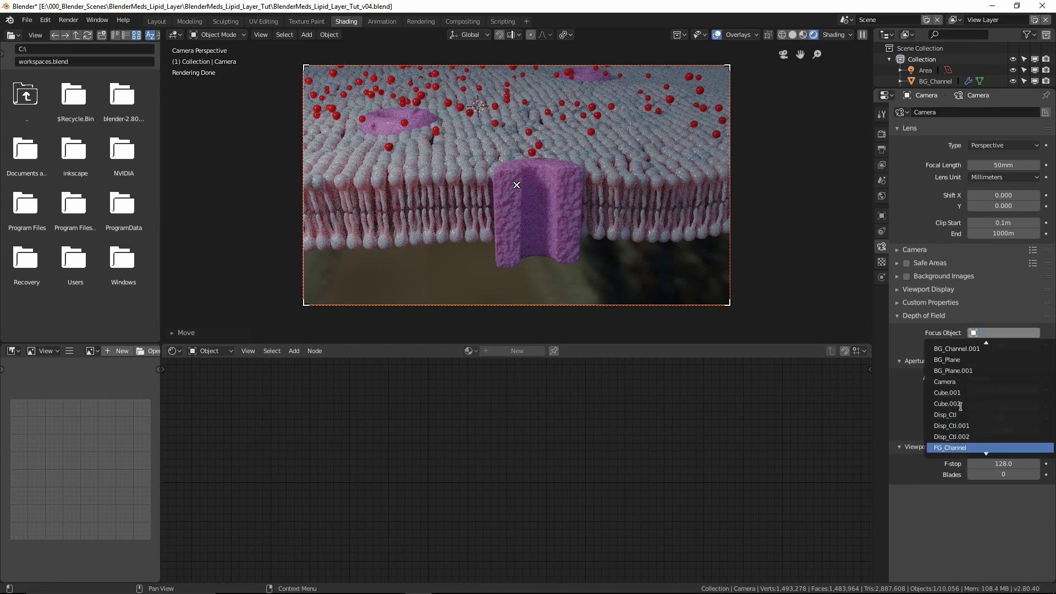
pyautogui.click(959, 427)
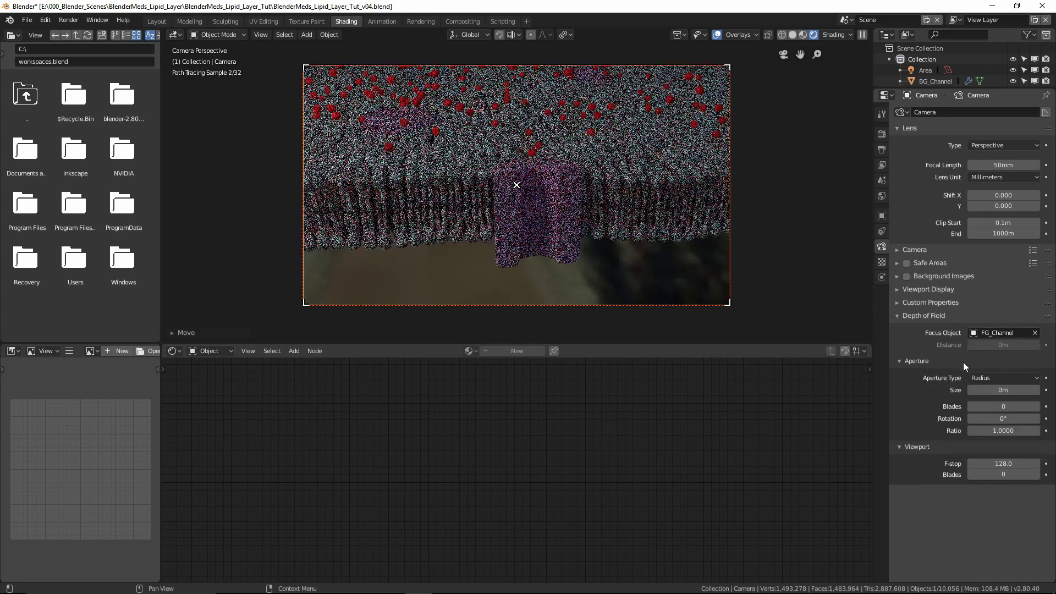
# Step: Try aperture Sizes of 1 m and 0.3 m for the camera's depth of field
pyautogui.click(1003, 390)
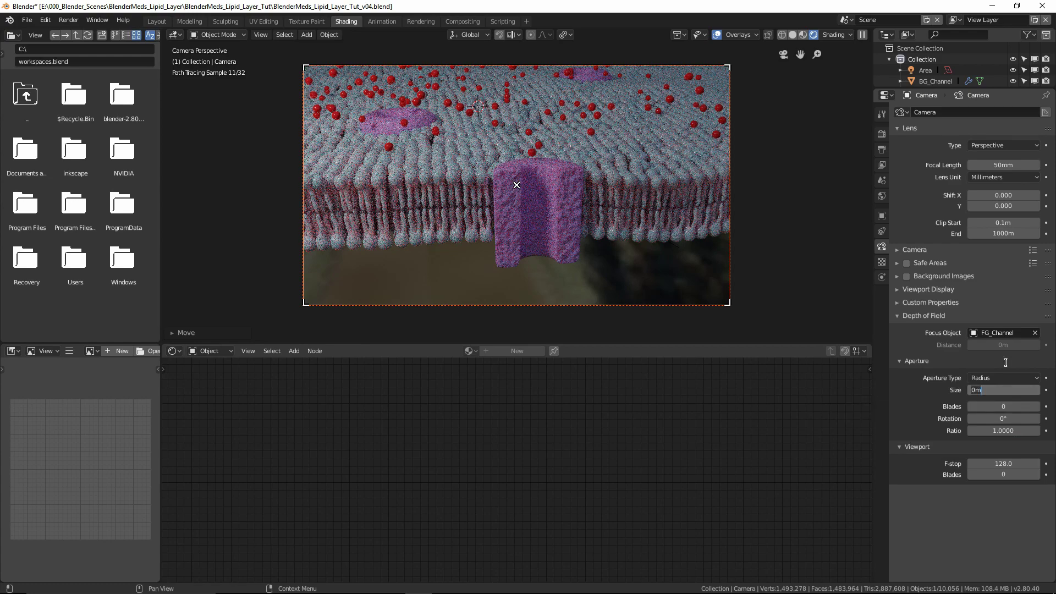
pyautogui.write('1')
pyautogui.press('Return')
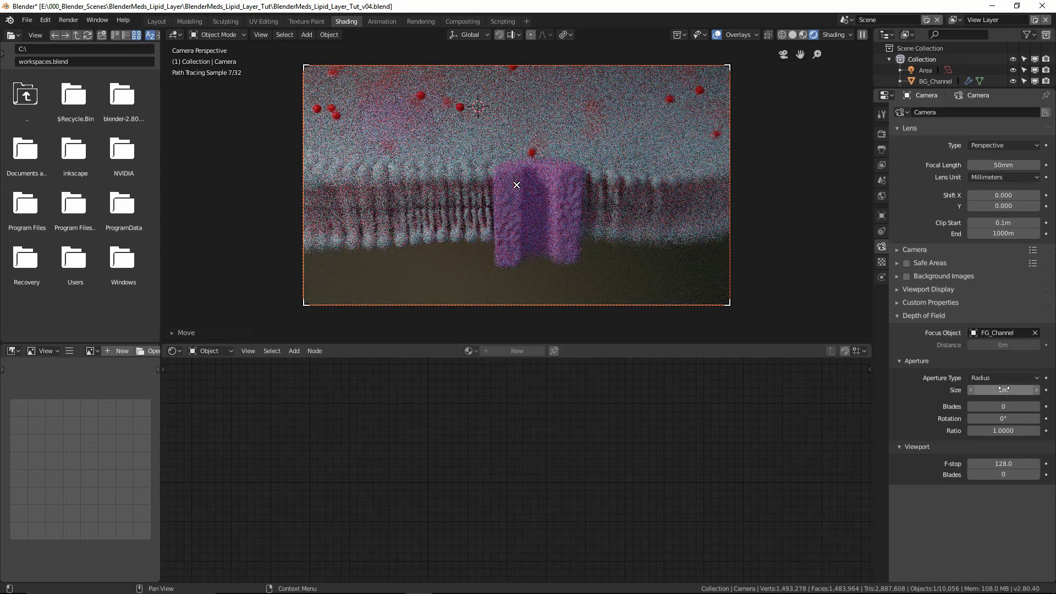
pyautogui.click(1005, 387)
pyautogui.write('0.5')
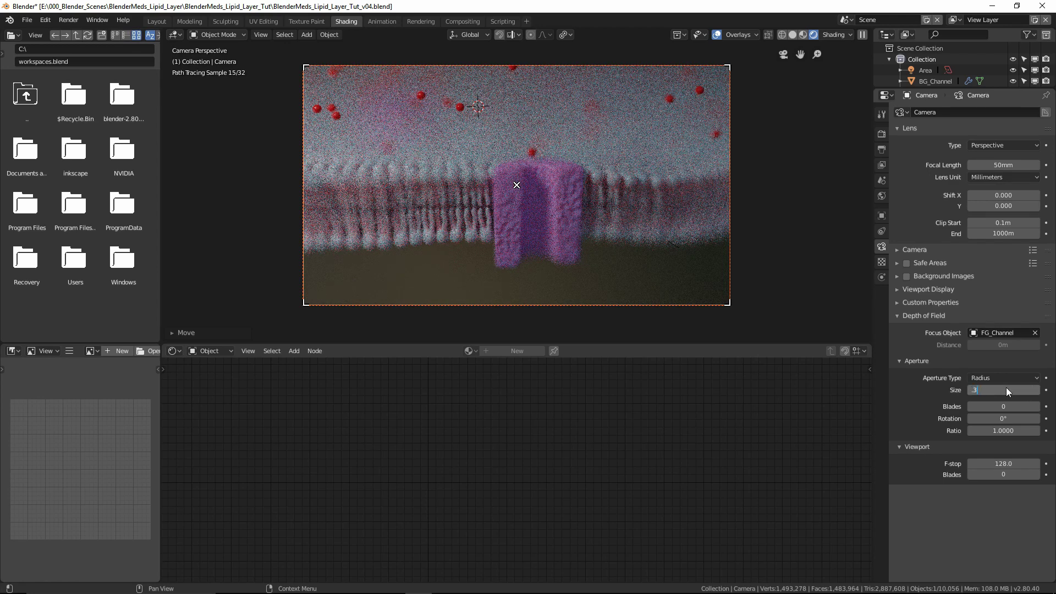
pyautogui.press('Return')
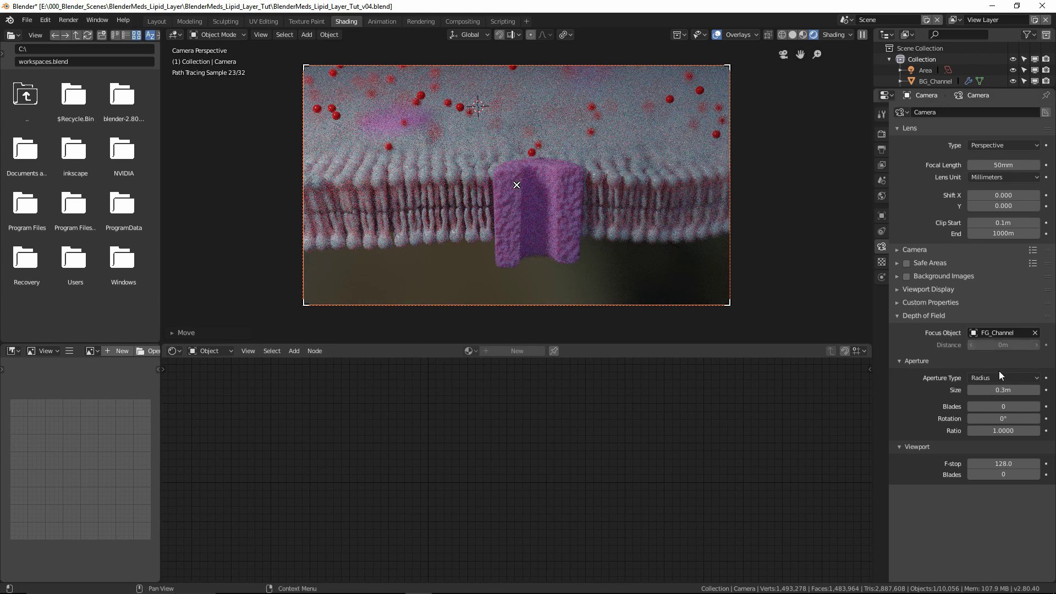
# Step: Reduce the camera's aperture Size through 0.1 m to 0.05 m for a subtler depth of field
pyautogui.click(999, 389)
pyautogui.write('0.1')
pyautogui.press('Return')
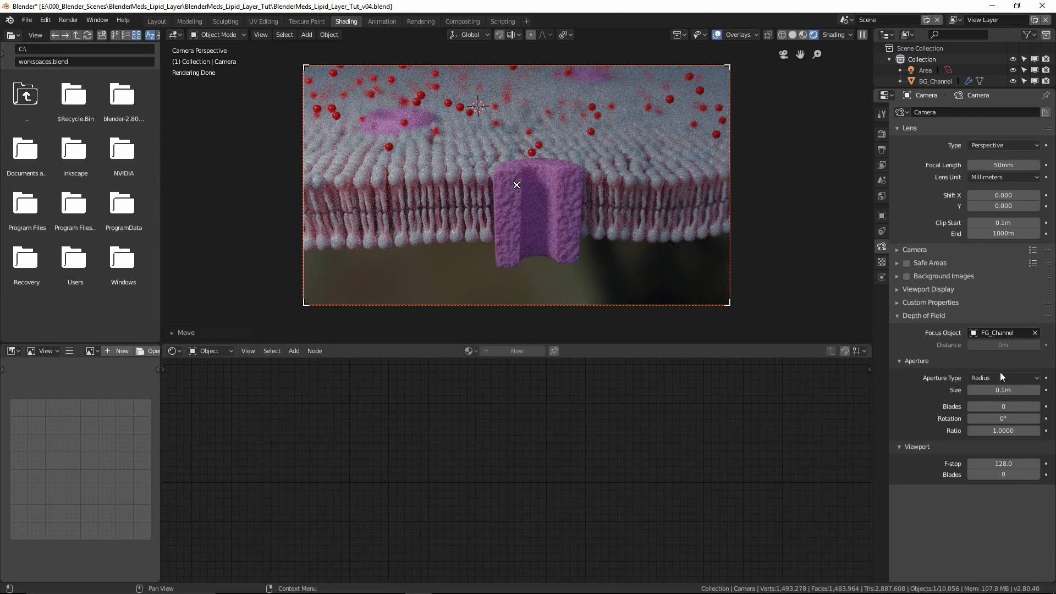
pyautogui.write('0.05')
pyautogui.press('Return')
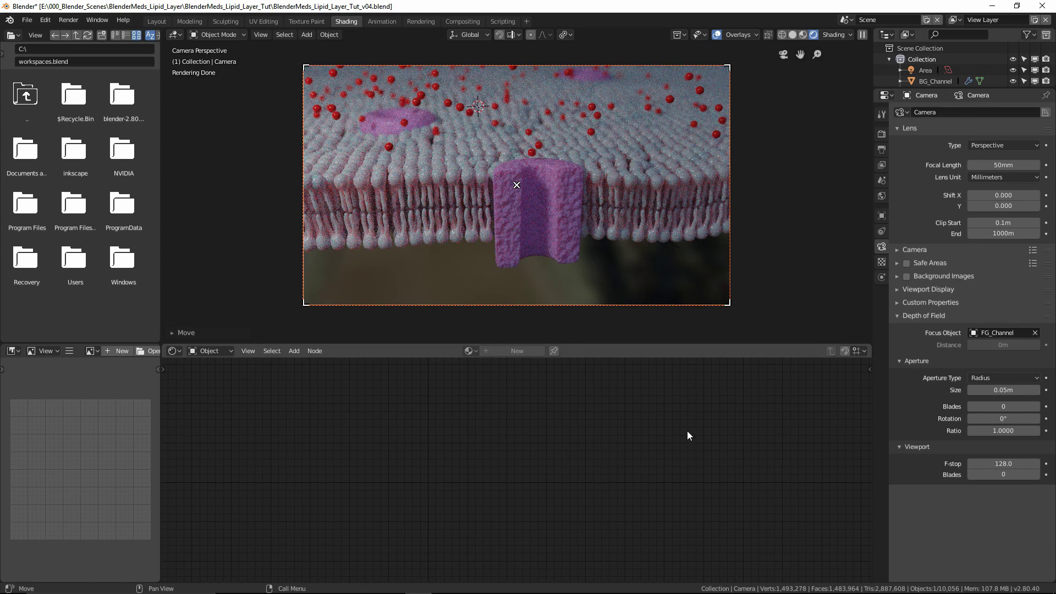
# Step: Save the file, then render the camera view at 50% of the 1920 x 1080 output resolution
pyautogui.click(26, 20)
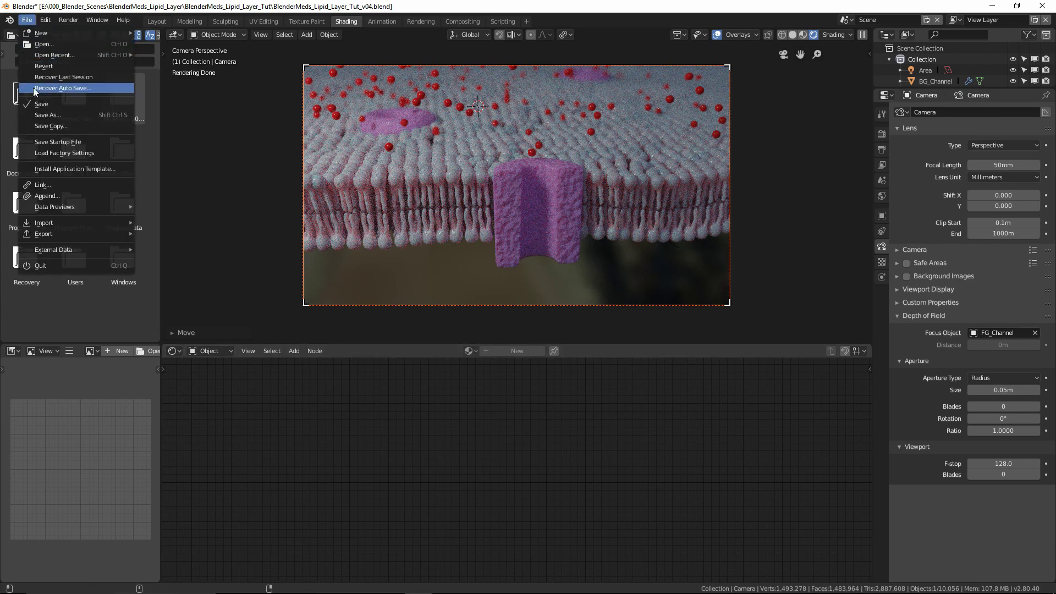
pyautogui.click(41, 103)
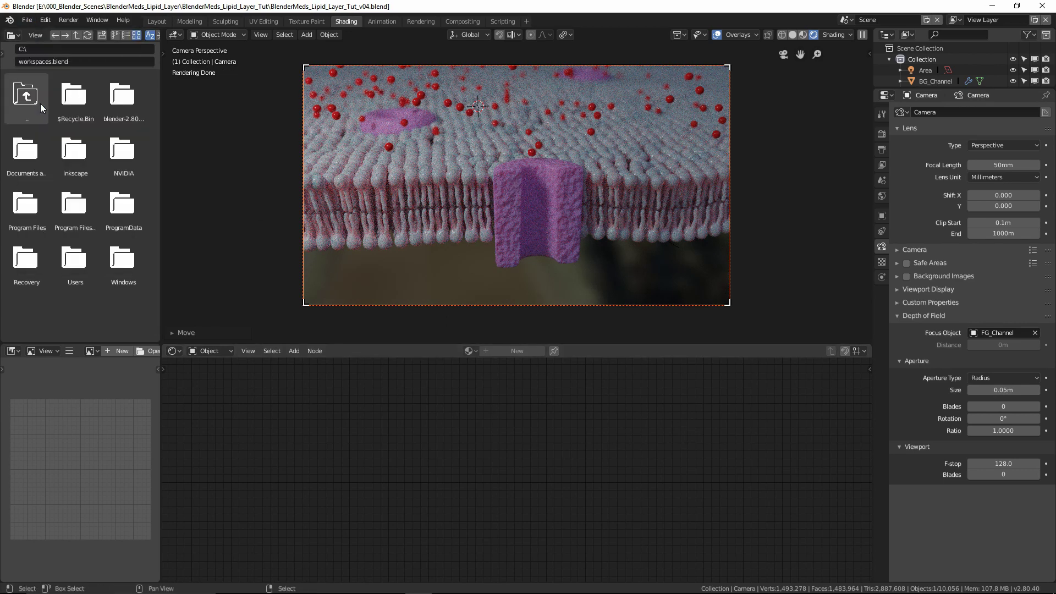
pyautogui.click(881, 149)
pyautogui.doubleClick(1010, 146)
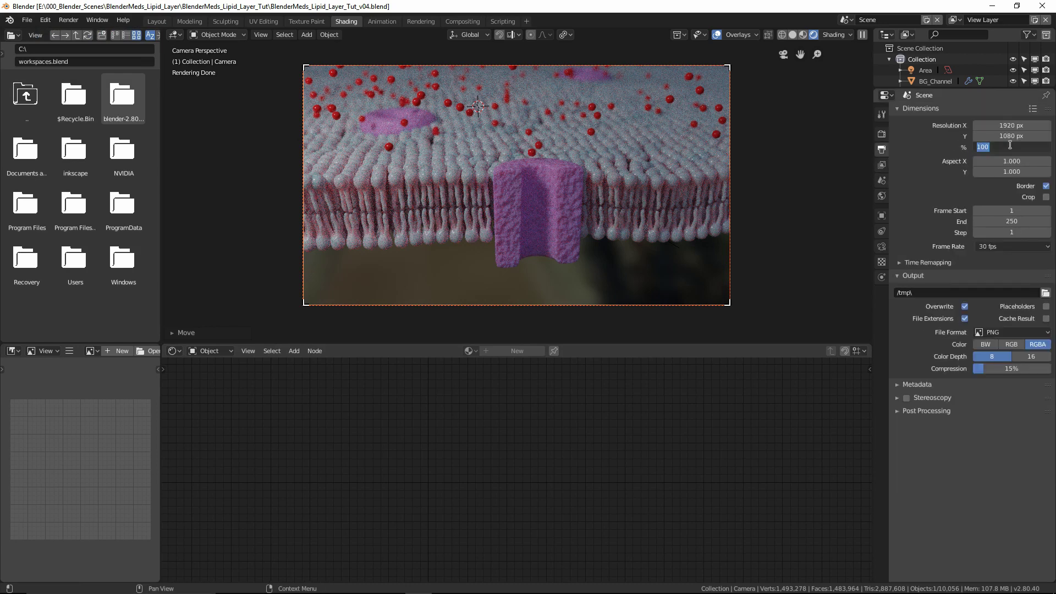
pyautogui.write('50')
pyautogui.press('Return')
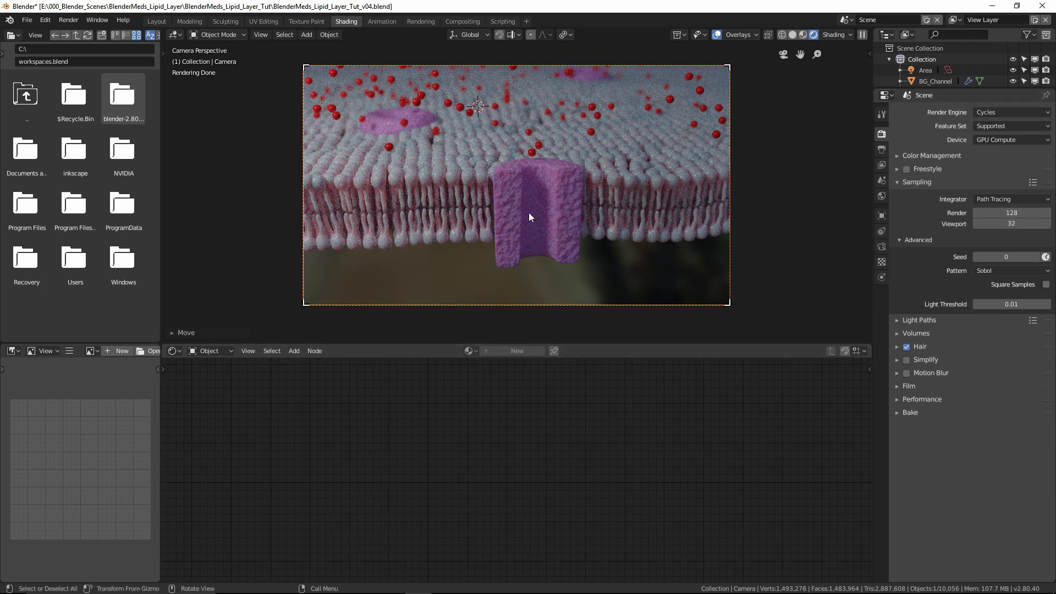
pyautogui.press('F12')
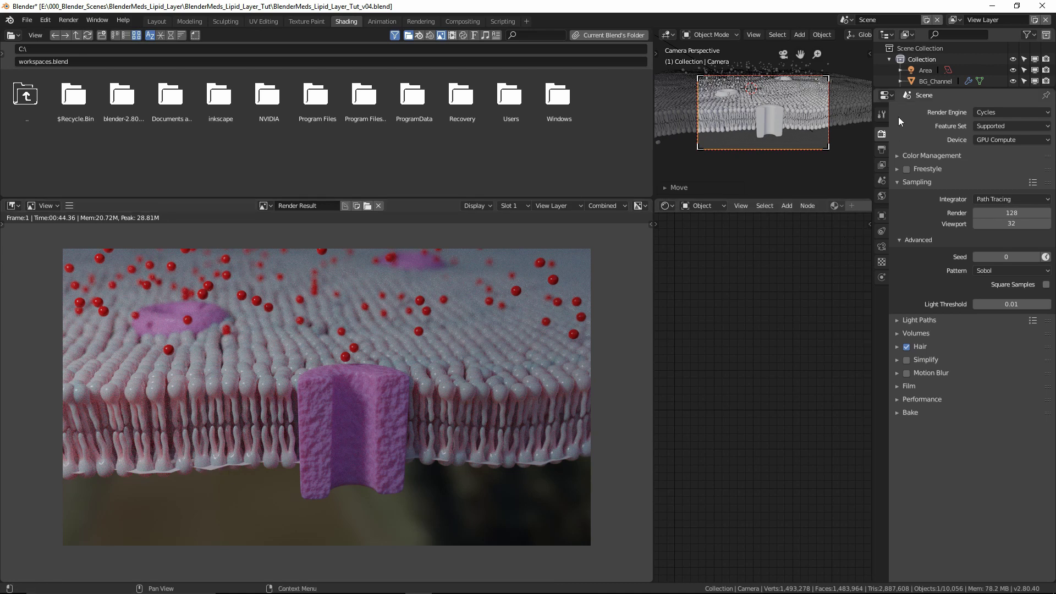
# Step: Enlarge the Outliner to select FG_Plane and render a quick test image with 5 render samples
pyautogui.moveTo(925, 87); pyautogui.dragTo(930, 260)
pyautogui.click(934, 181)
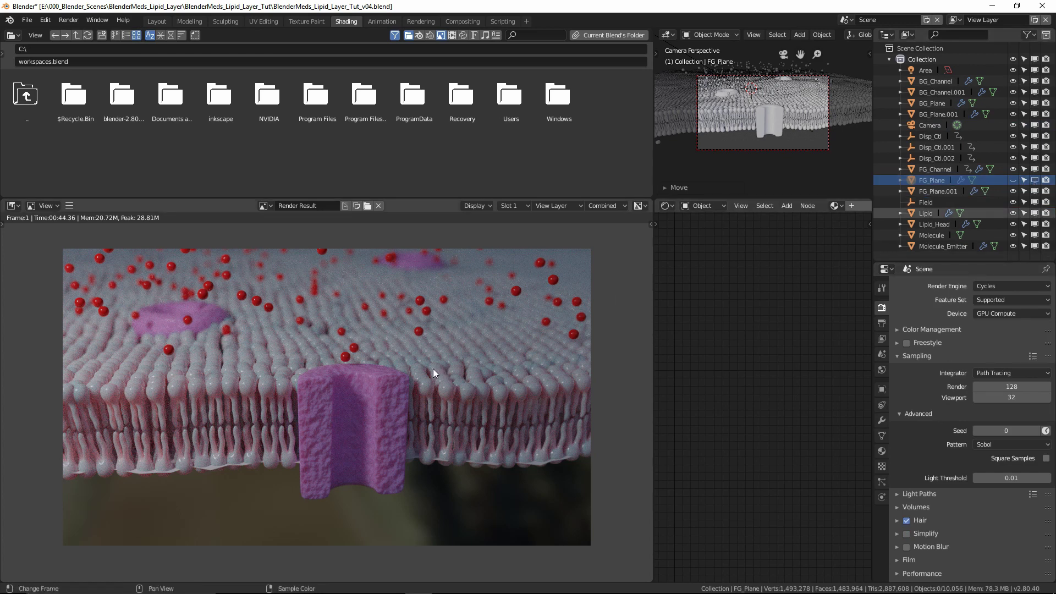
pyautogui.press('F12')
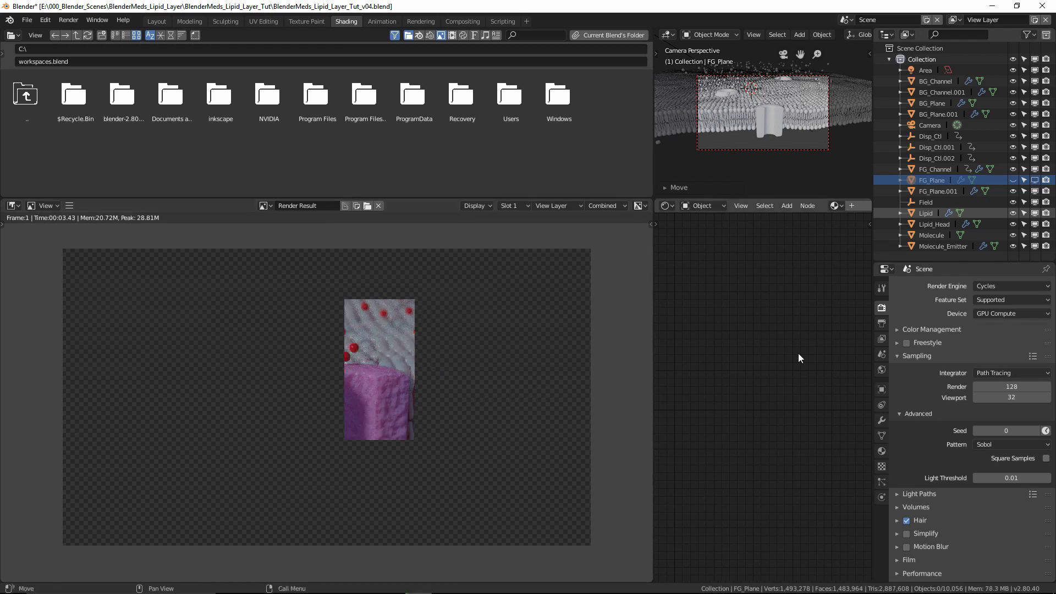
pyautogui.click(1010, 388)
pyautogui.write('5')
pyautogui.press('Return')
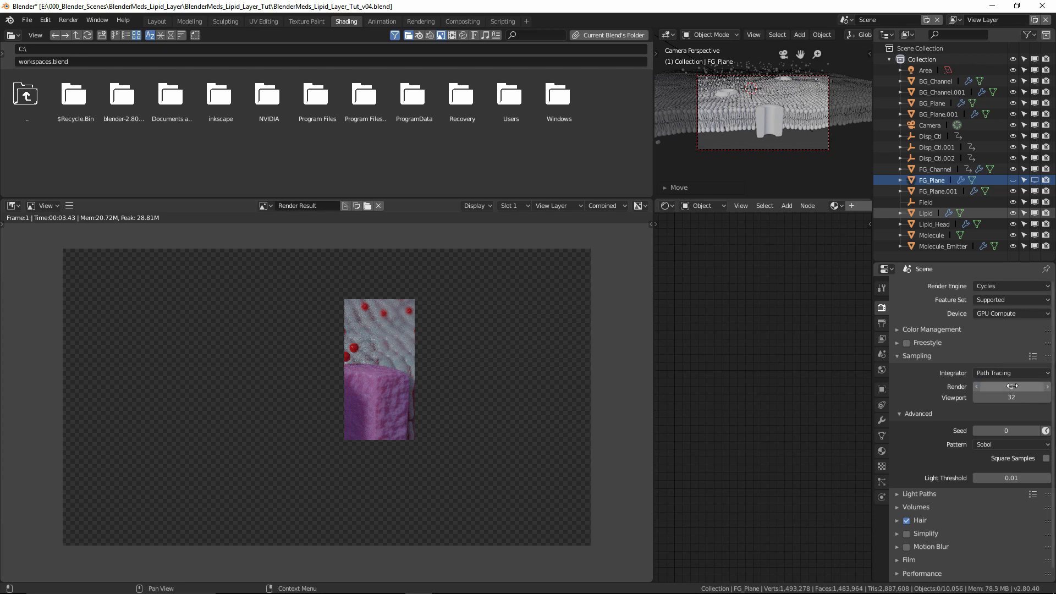
pyautogui.press('F12')
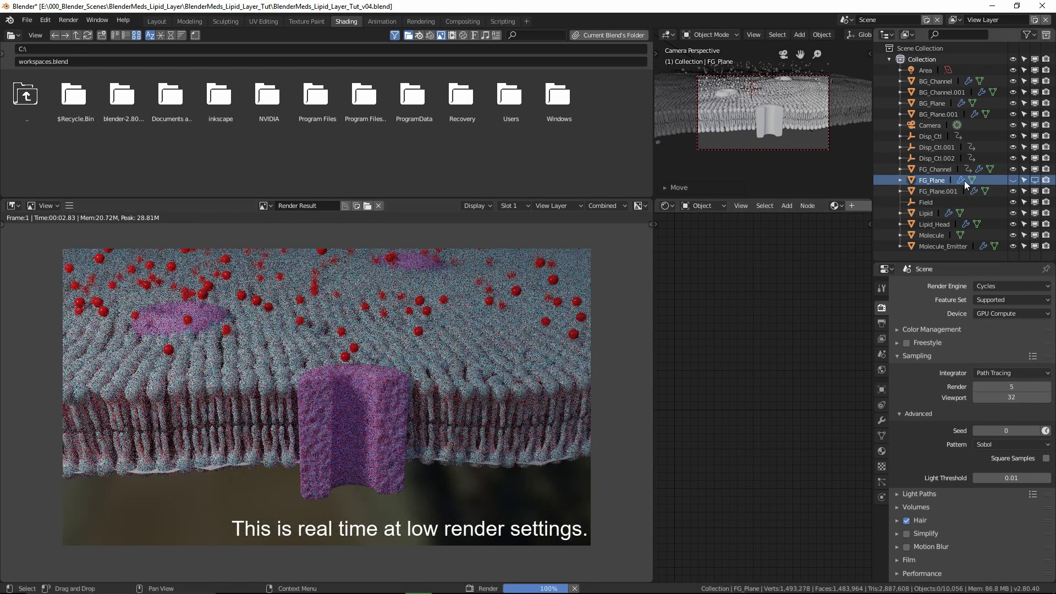
# Step: Disable FG_Plane in renders and render the image again
pyautogui.click(1047, 181)
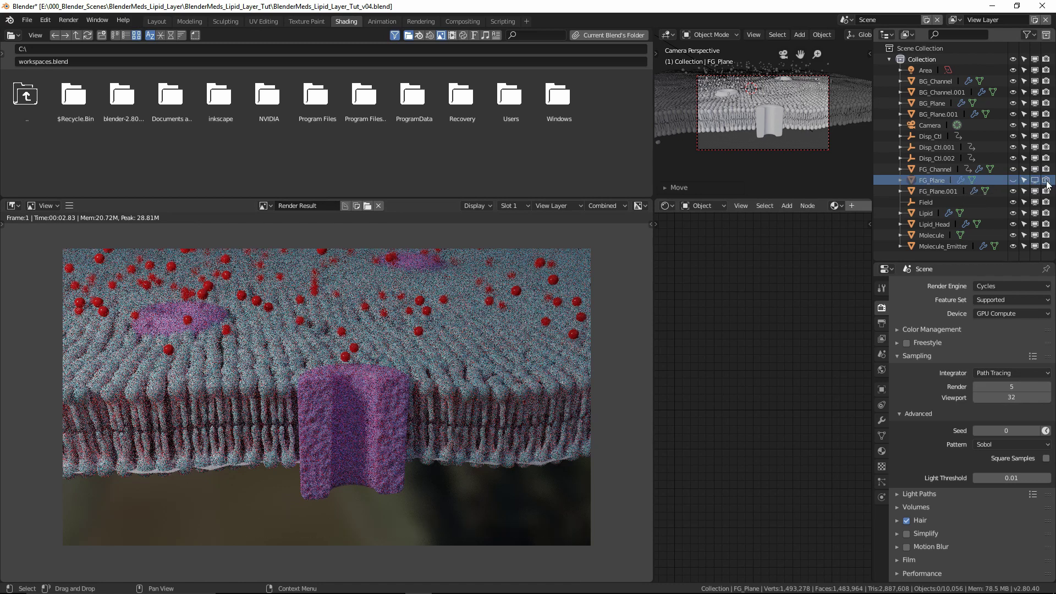
pyautogui.press('F12')
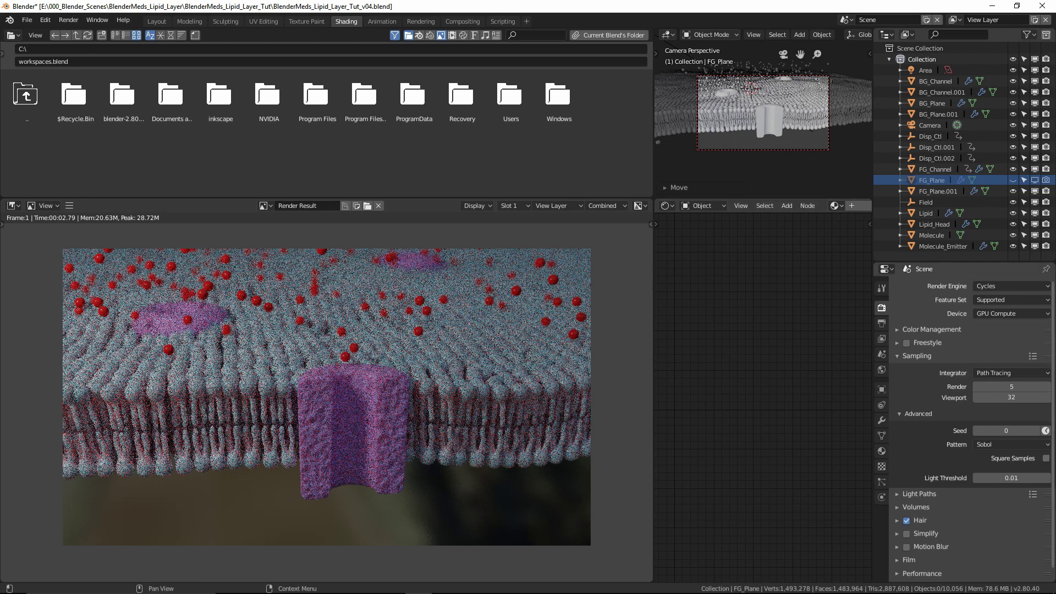
# Step: Set the render samples to 256 and check the output resolution and the view layer's Denoising setting
pyautogui.click(1012, 387)
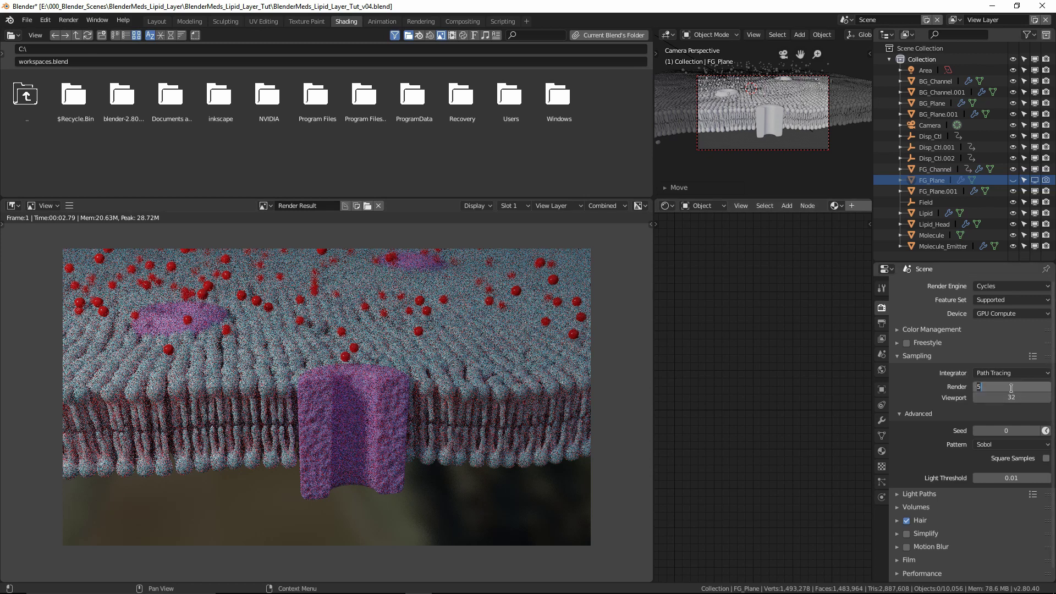
pyautogui.write('256')
pyautogui.click(881, 323)
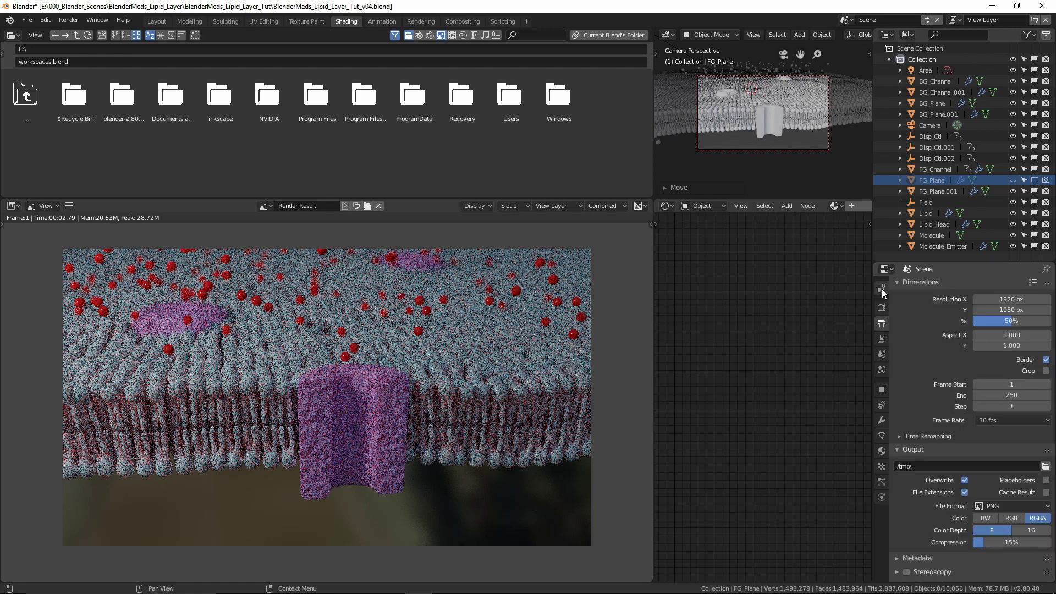
pyautogui.click(882, 339)
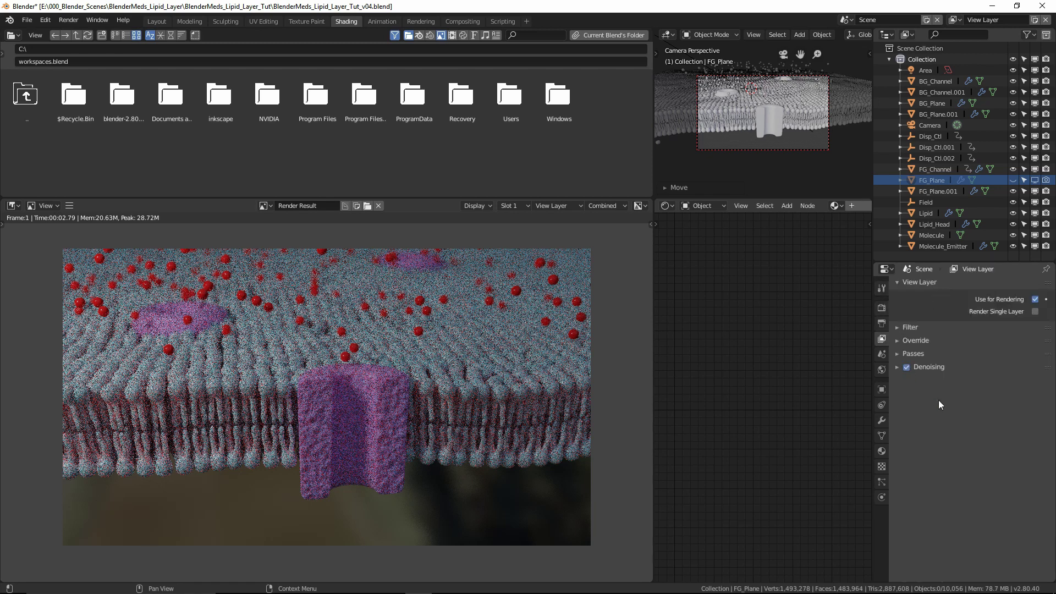
# Step: Save the file and render the image with 128 render samples
pyautogui.click(26, 20)
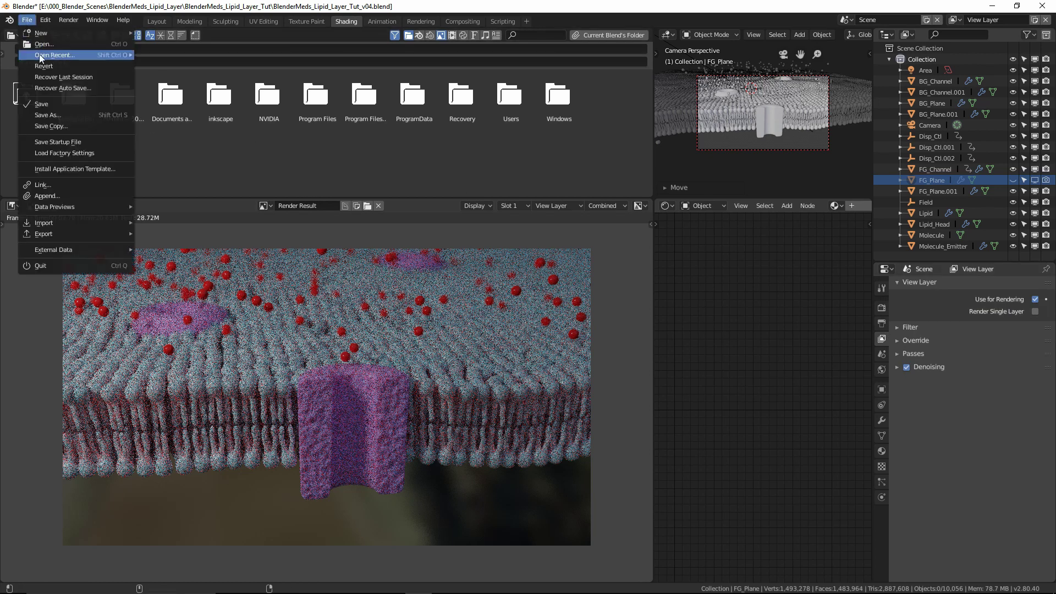
pyautogui.click(45, 104)
pyautogui.click(882, 308)
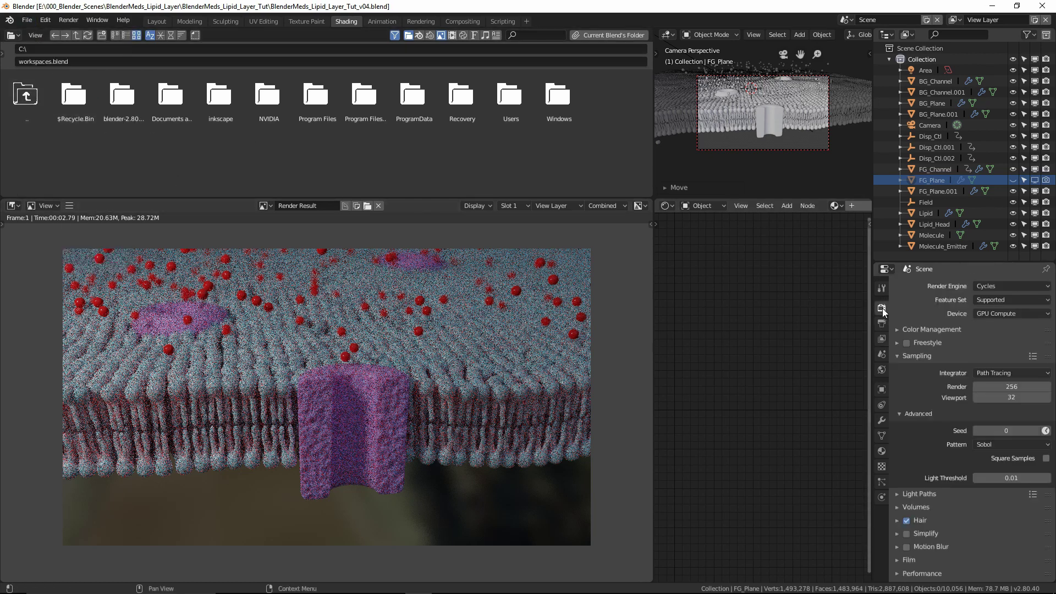
pyautogui.click(1009, 387)
pyautogui.write('12')
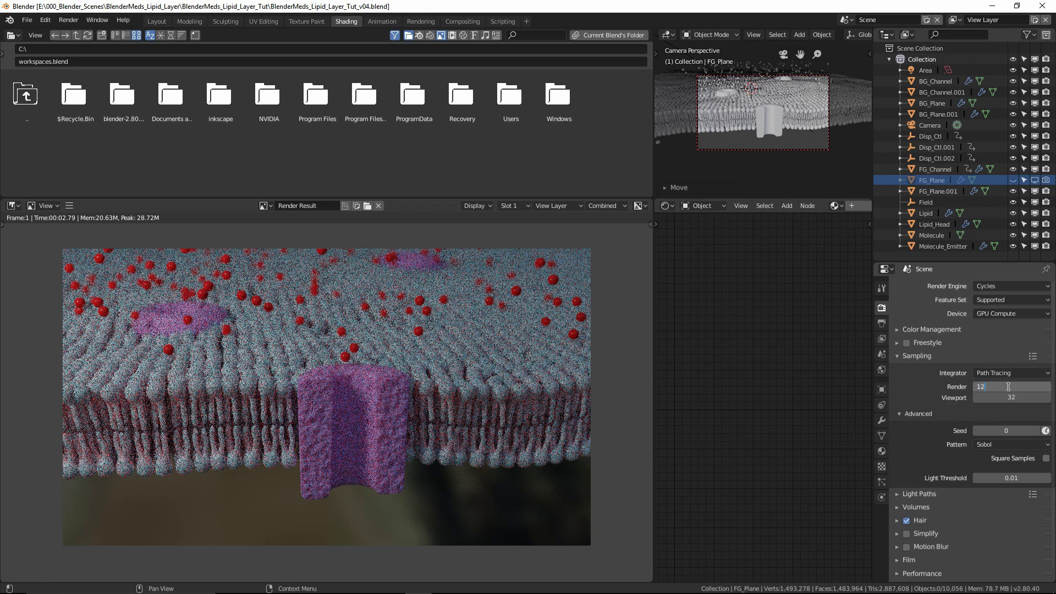
pyautogui.write('8')
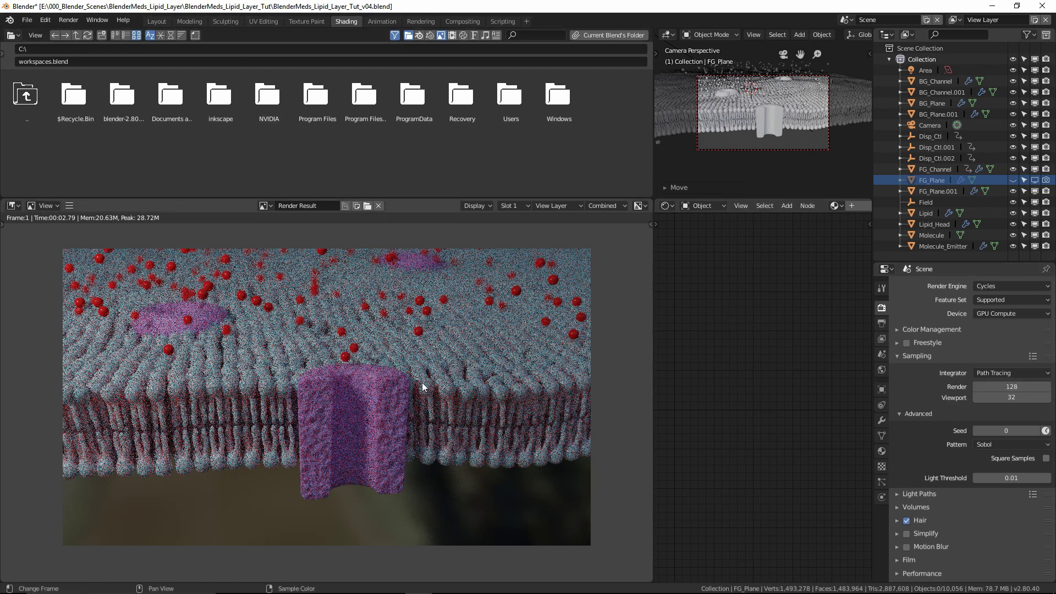
pyautogui.press('F12')
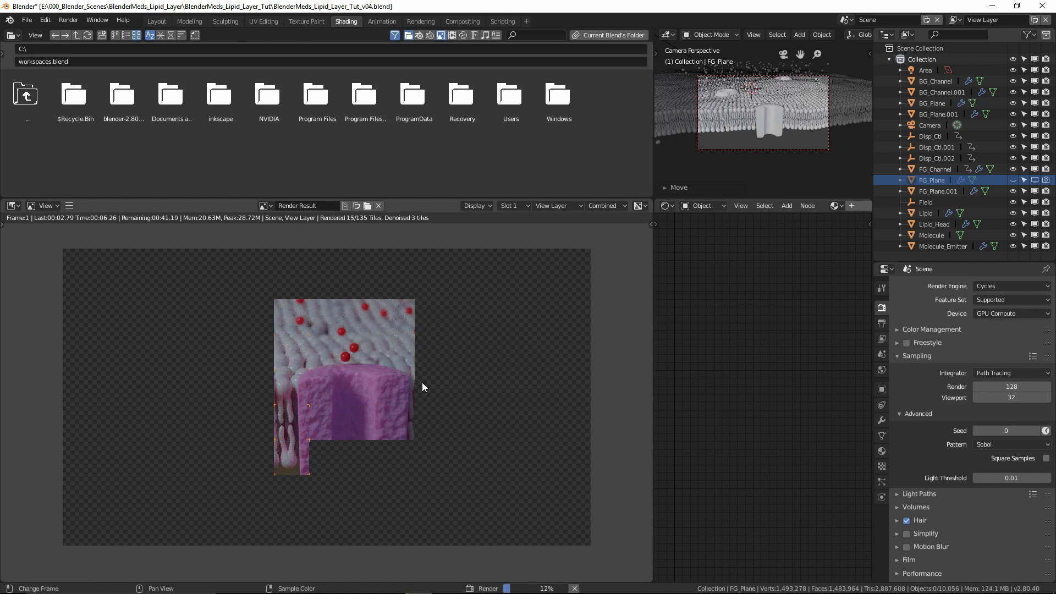